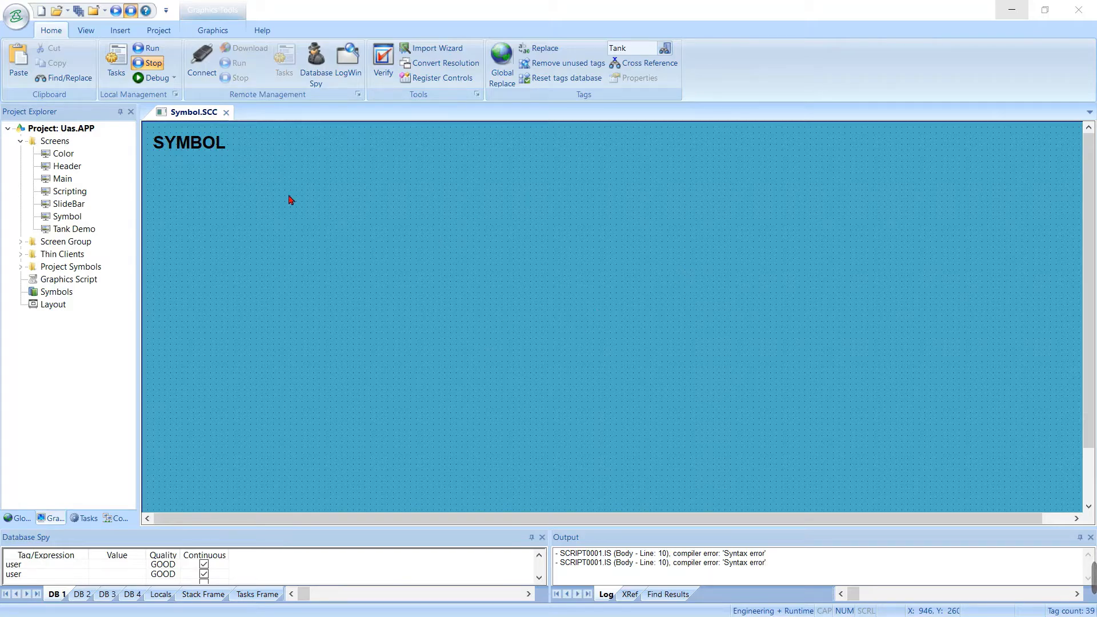
# Open the symbol library from the Symbol screen
pyautogui.click(188, 146)
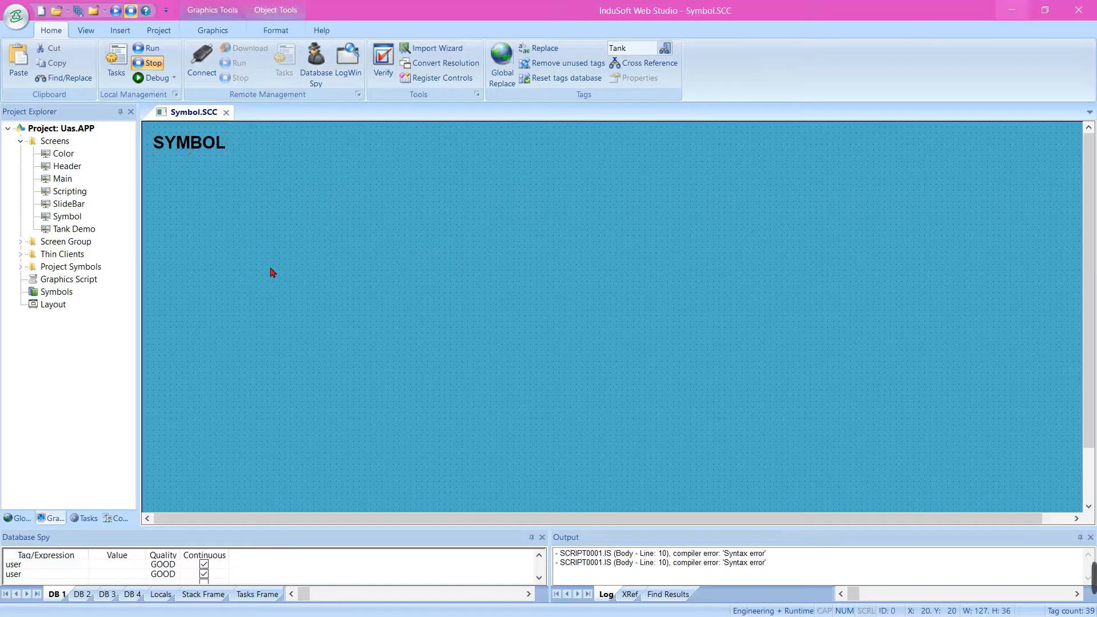
pyautogui.click(244, 205)
pyautogui.click(212, 31)
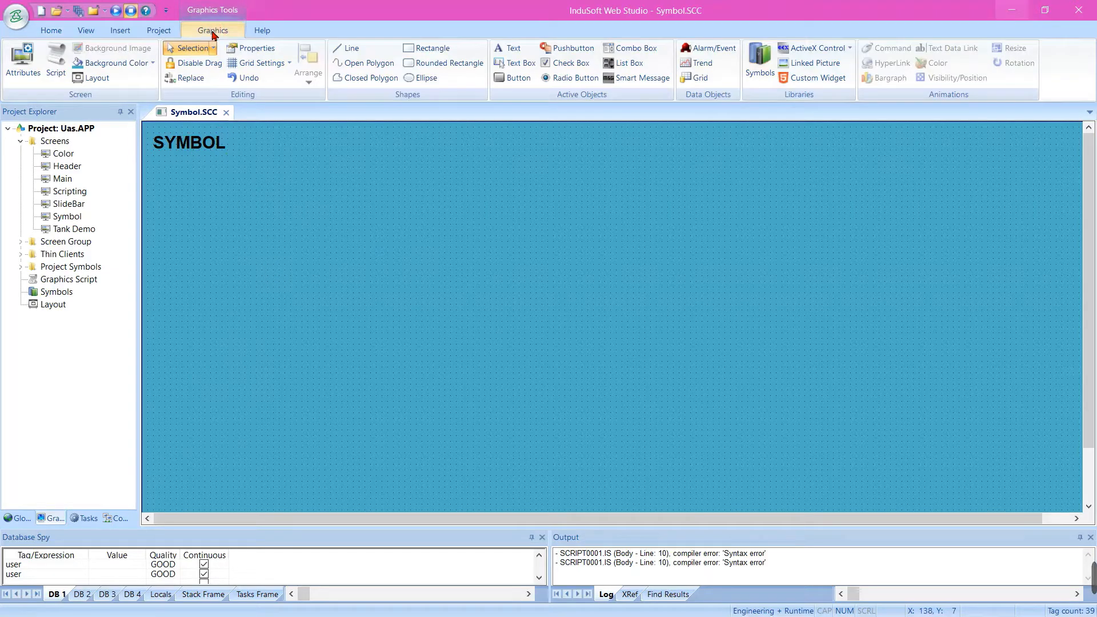
pyautogui.click(759, 63)
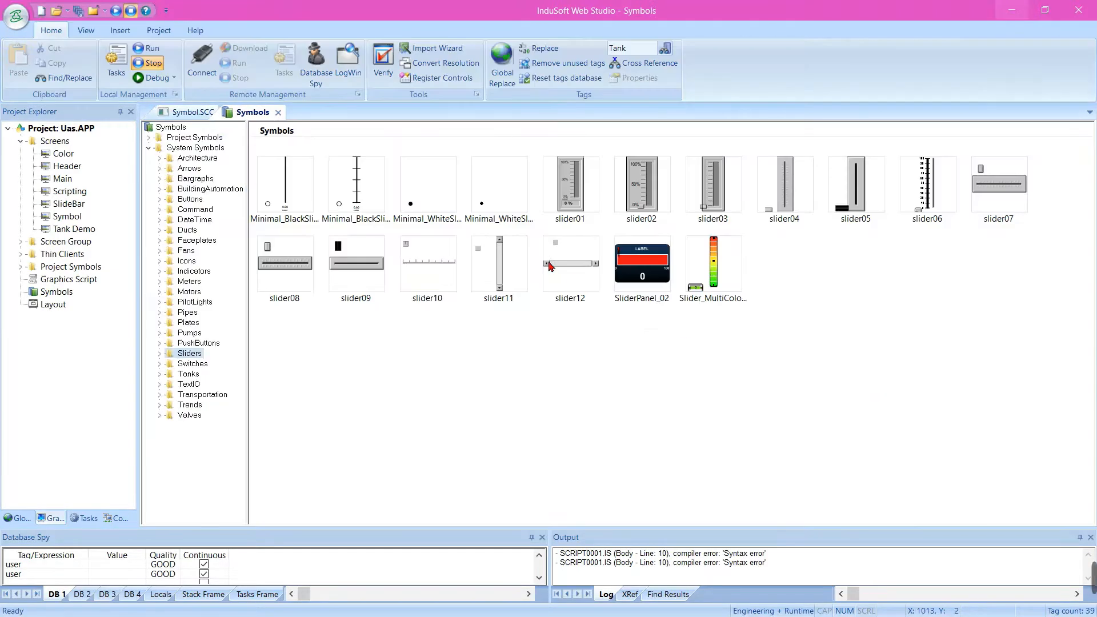
pyautogui.click(193, 113)
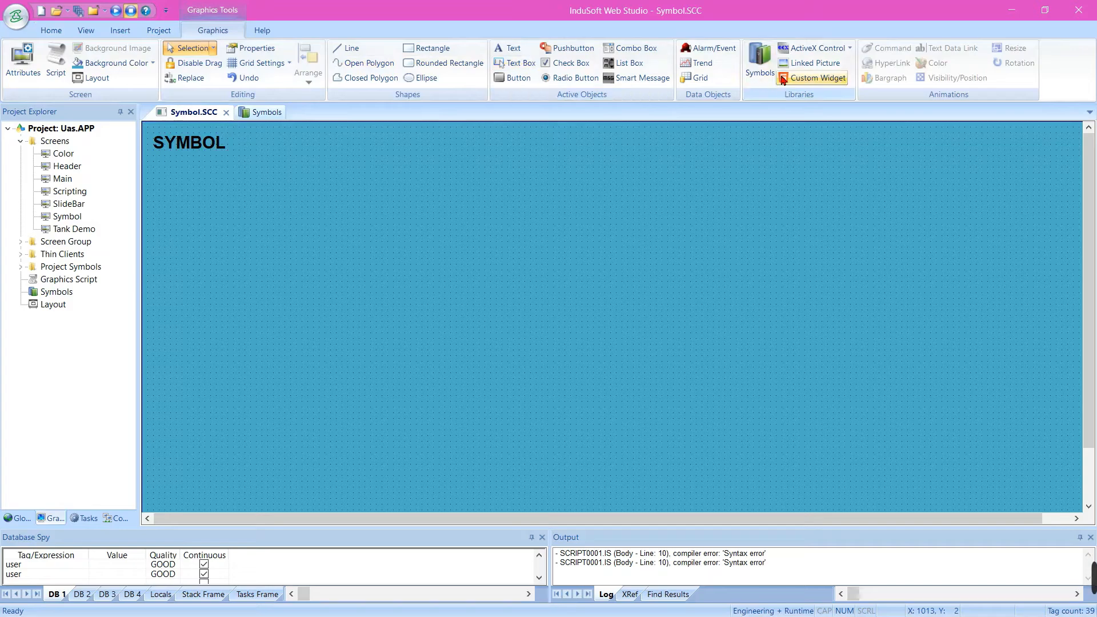
pyautogui.click(760, 62)
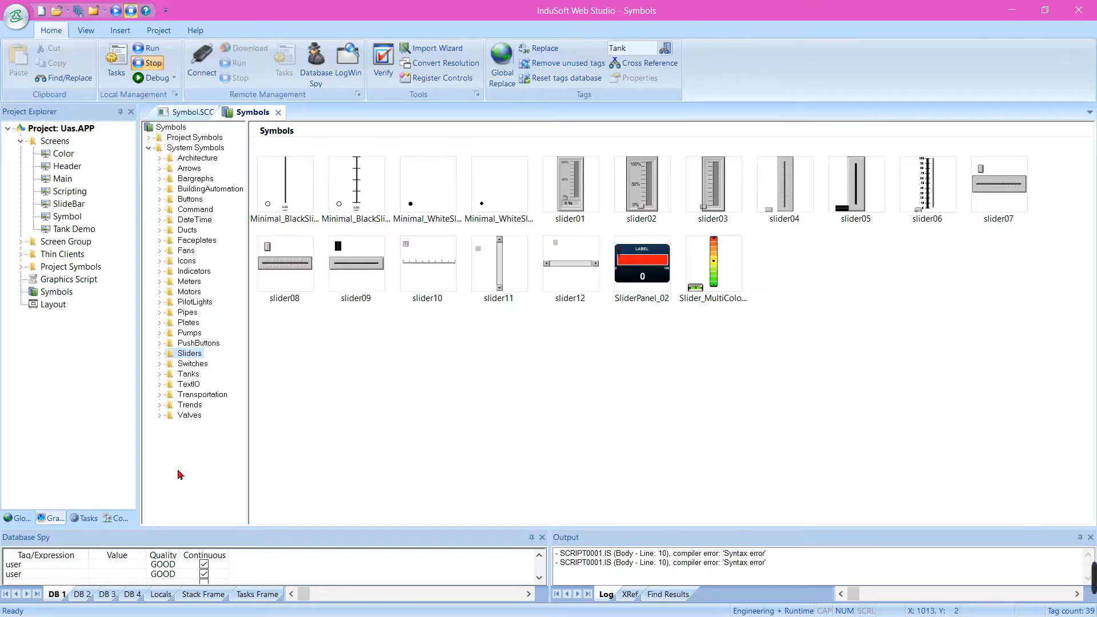
# Browse the system symbol categories and place the pump01 symbol from Pumps near the middle of the Symbol screen
pyautogui.click(193, 209)
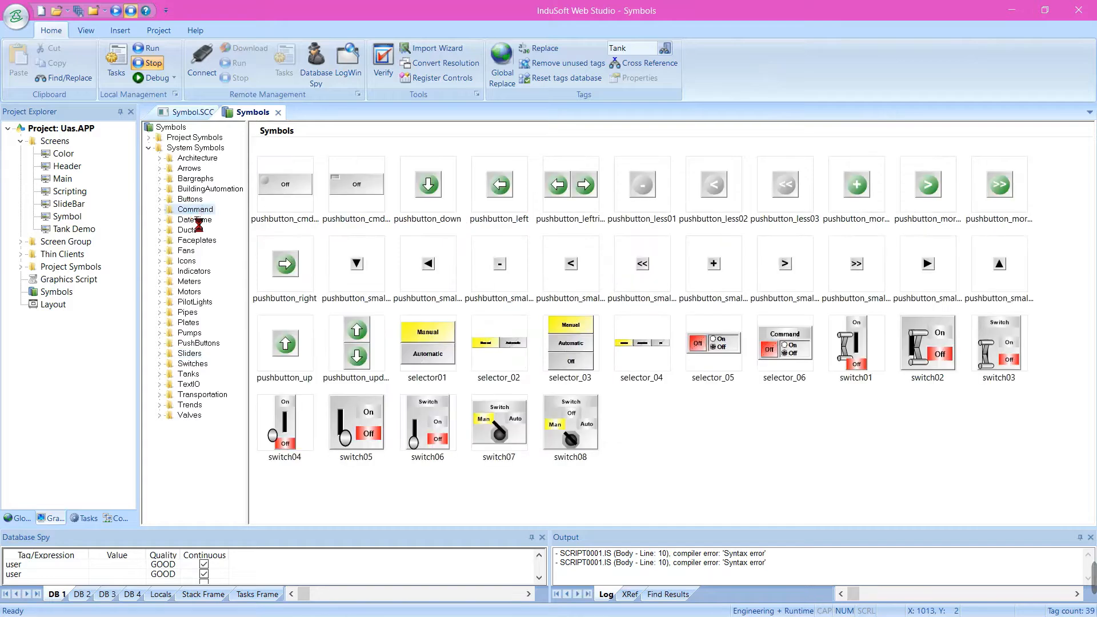
pyautogui.click(191, 218)
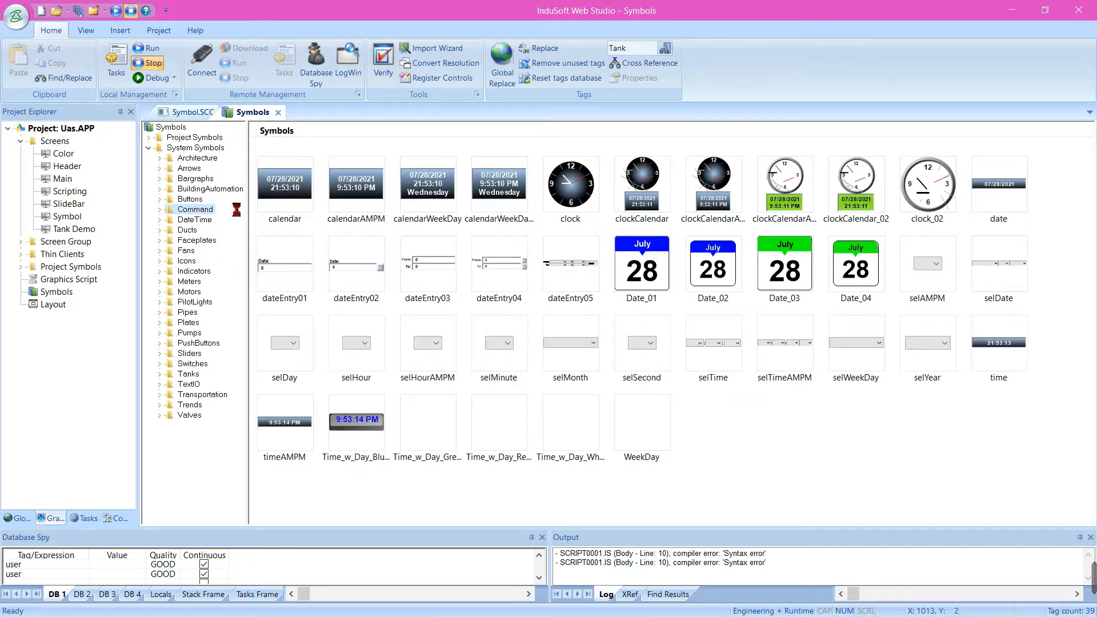
pyautogui.click(193, 294)
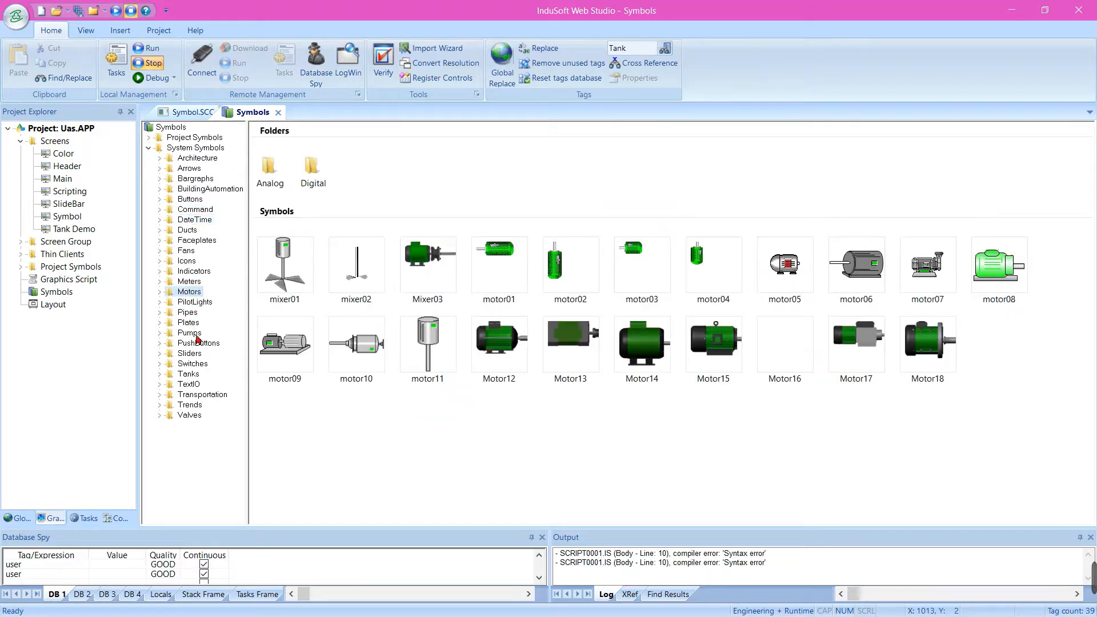
pyautogui.click(196, 333)
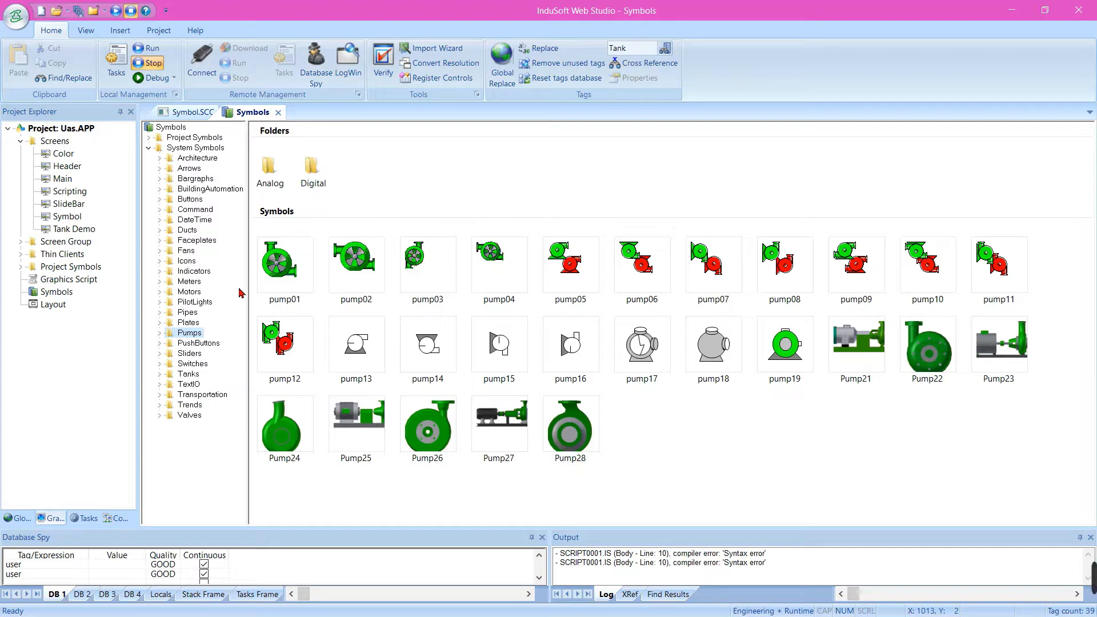
pyautogui.moveTo(281, 277); pyautogui.dragTo(515, 251)
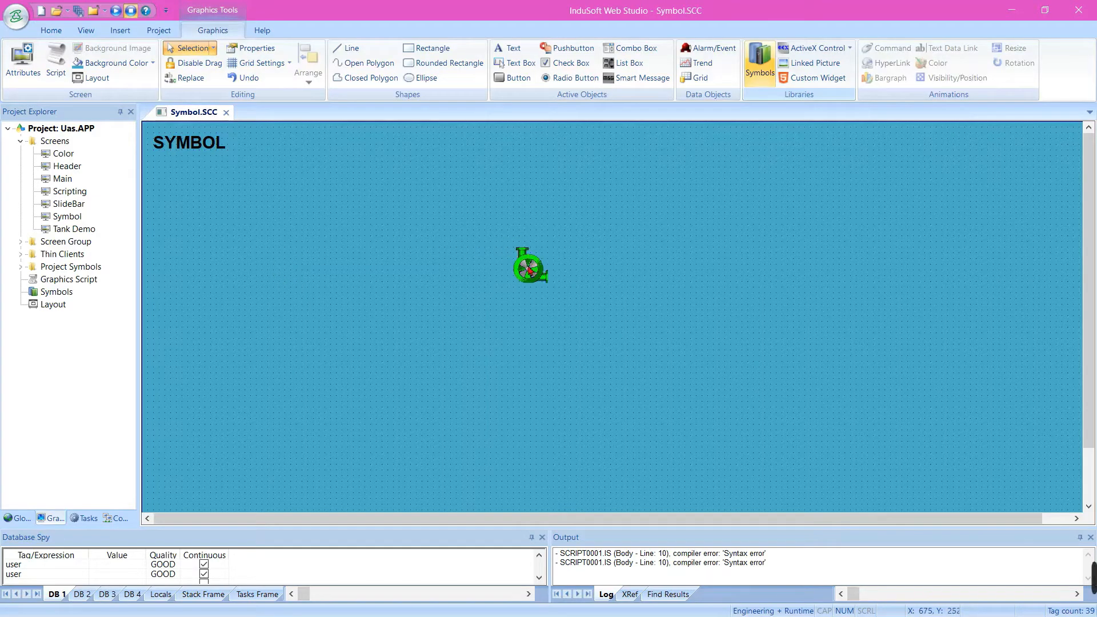
pyautogui.click(433, 251)
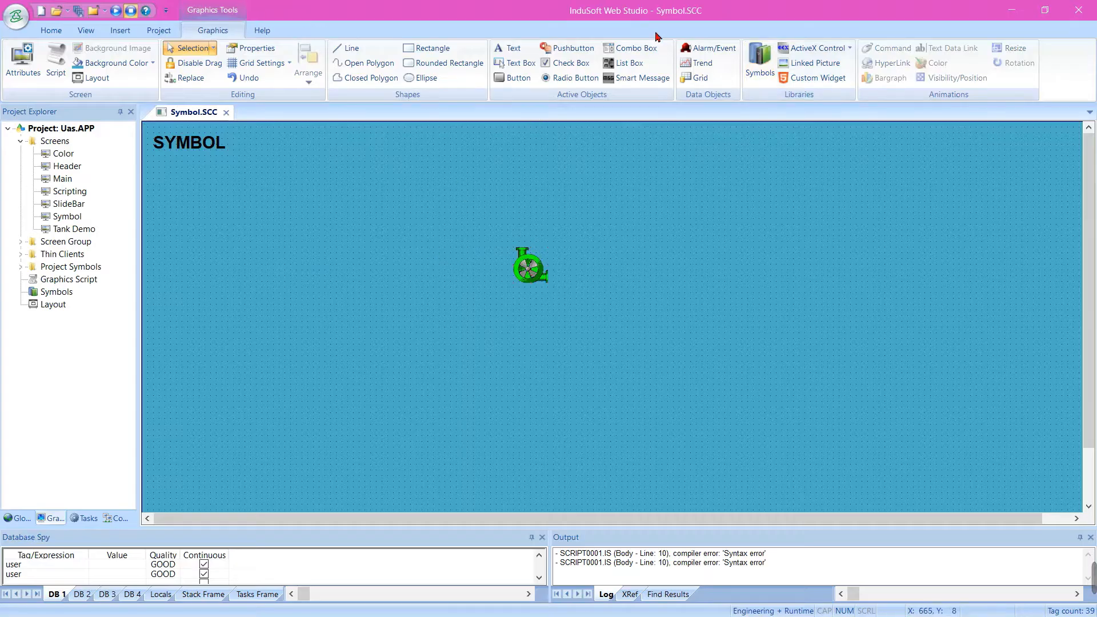
# Draw a pushbutton about 87 by 49 beside the pump symbol, on the side nearest the SYMBOL title
pyautogui.click(571, 48)
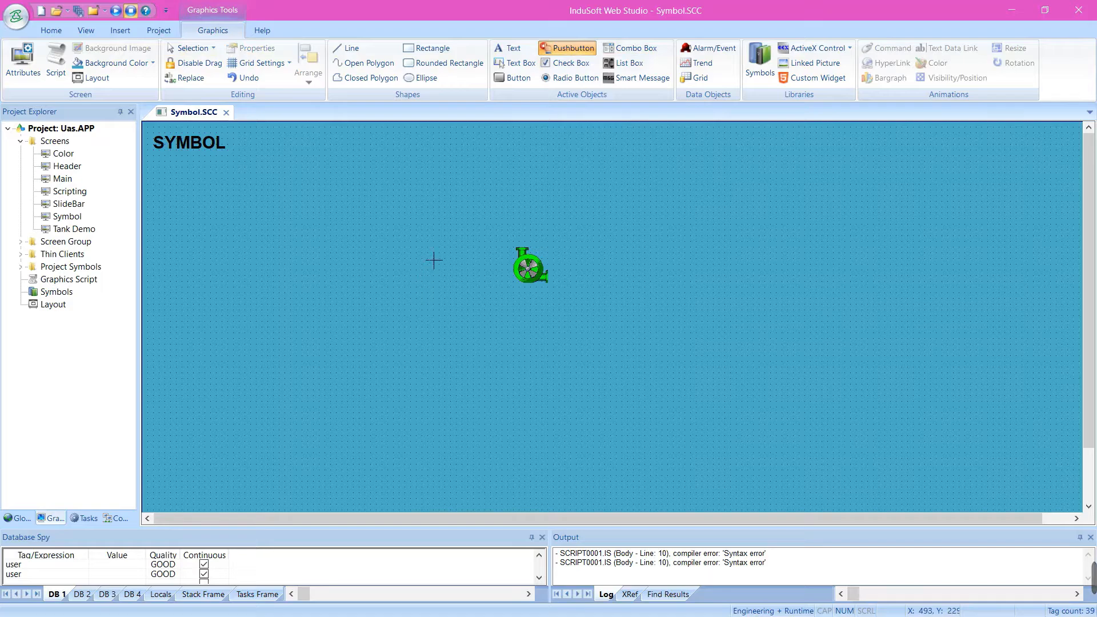
pyautogui.moveTo(425, 252); pyautogui.dragTo(473, 278)
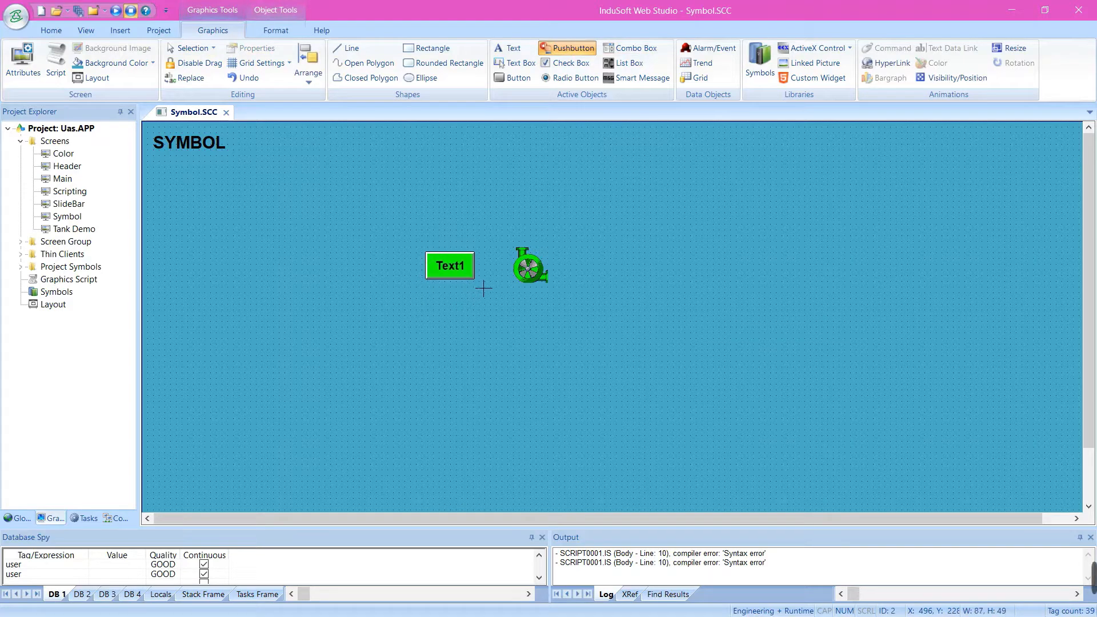
pyautogui.click(505, 215)
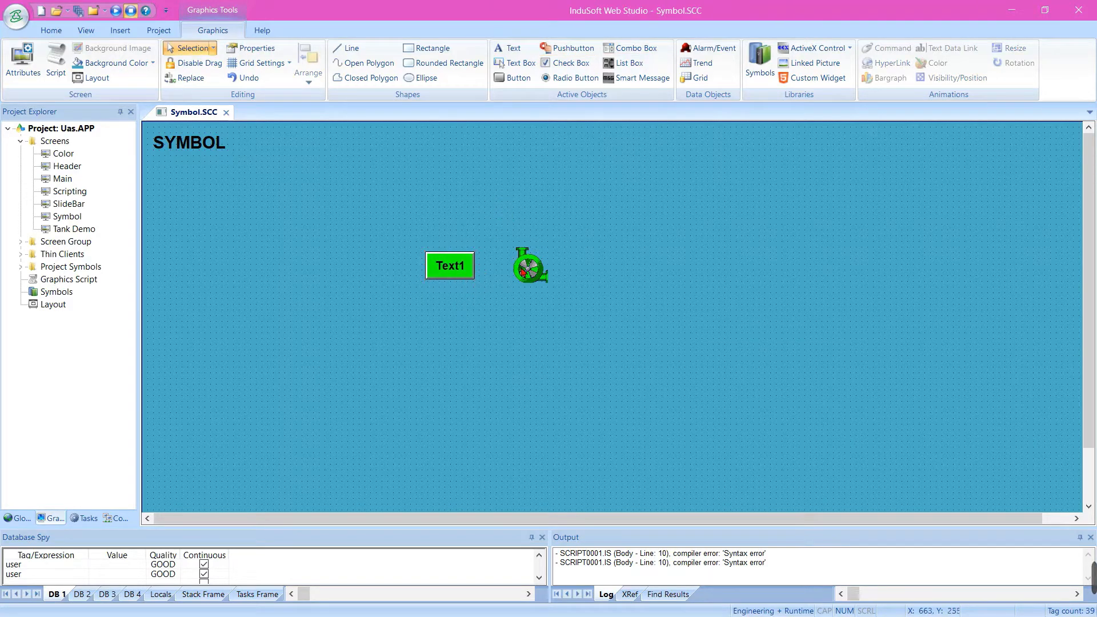
# Turn off the linked size for the pump symbol and enlarge it to about 112 by 115
pyautogui.click(521, 267)
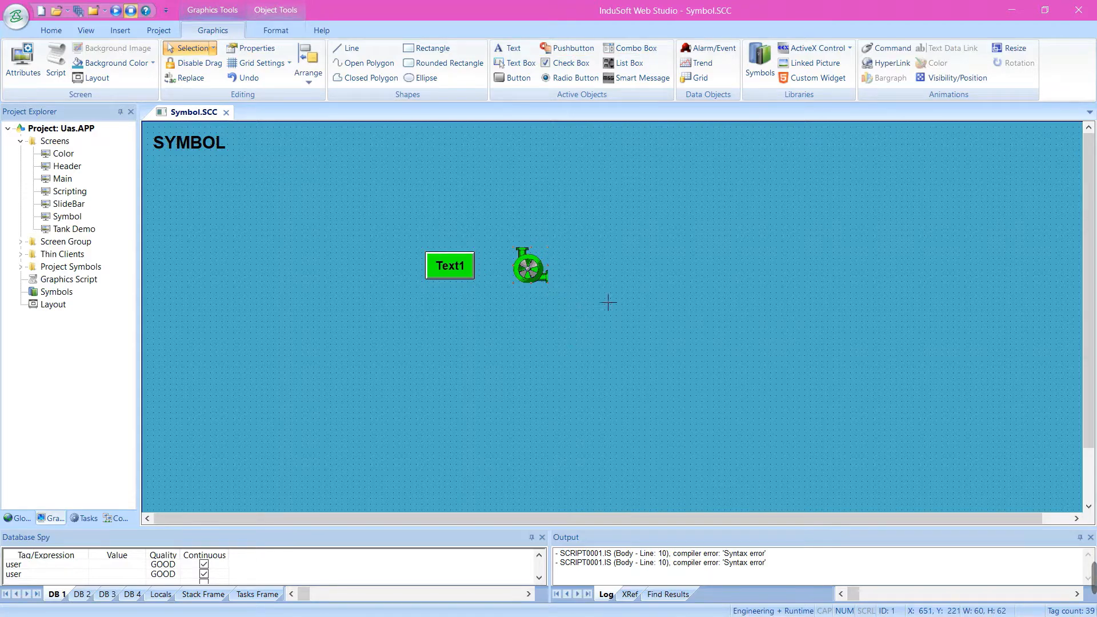
pyautogui.rightClick(529, 275)
pyautogui.click(550, 284)
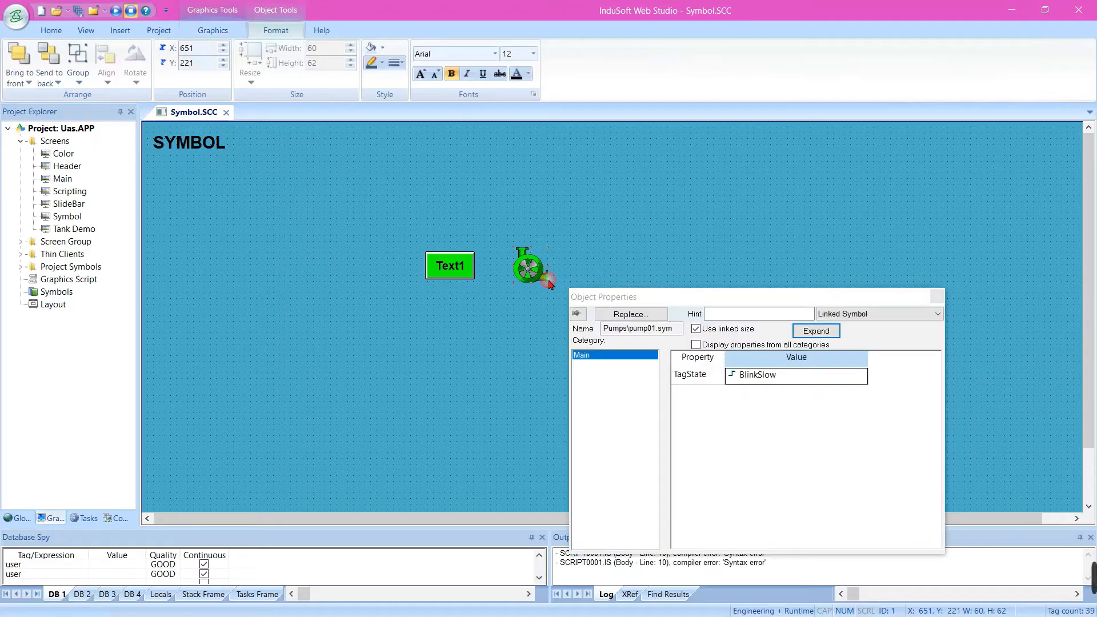
pyautogui.click(697, 330)
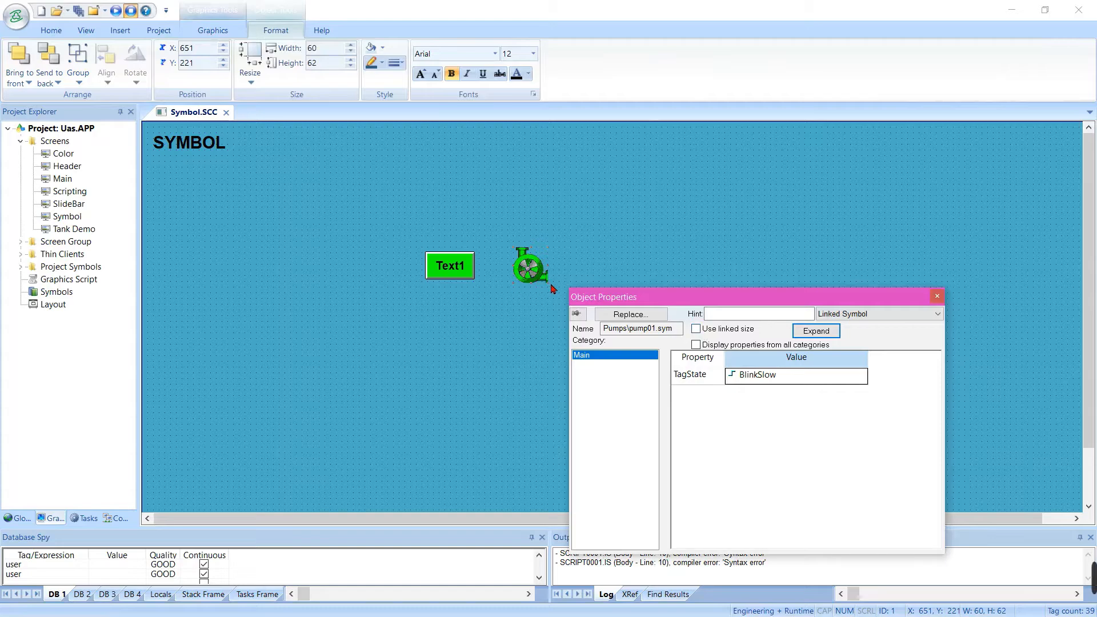
pyautogui.click(606, 248)
pyautogui.click(528, 264)
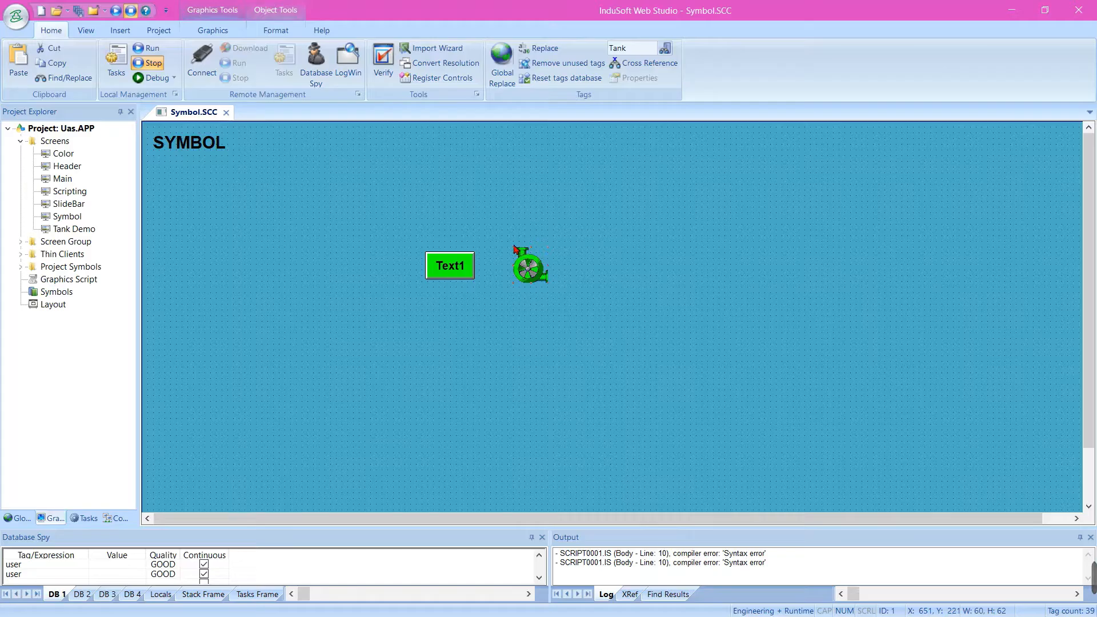
pyautogui.moveTo(513, 248); pyautogui.dragTo(483, 218)
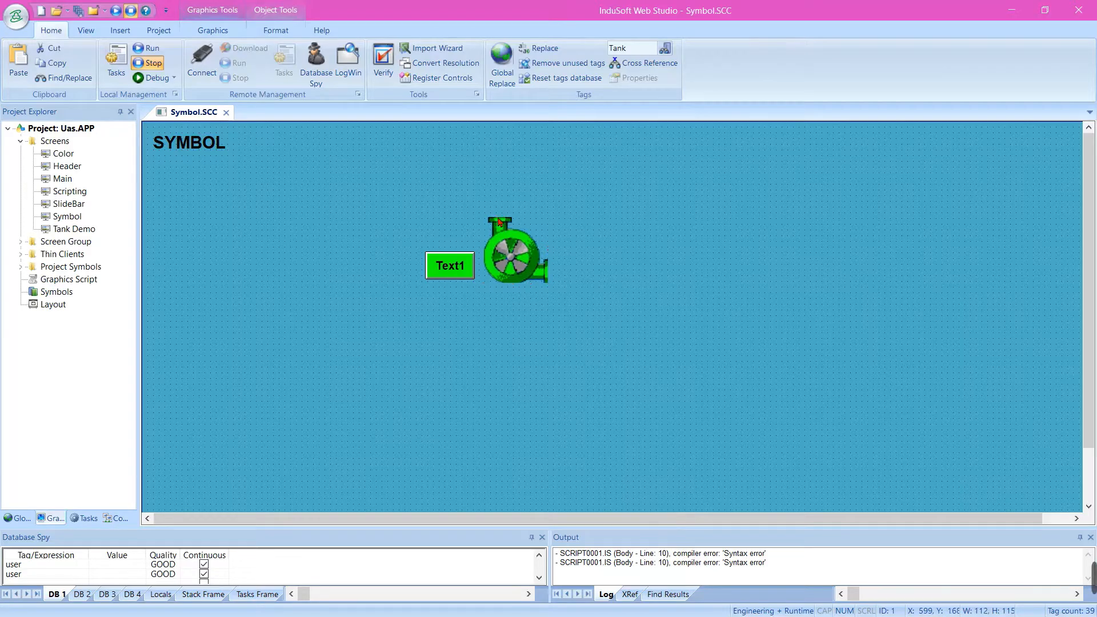
# Move the pushbutton farther from the pump and configure it as Maintained with the tag #PumpON
pyautogui.moveTo(454, 266); pyautogui.dragTo(419, 241)
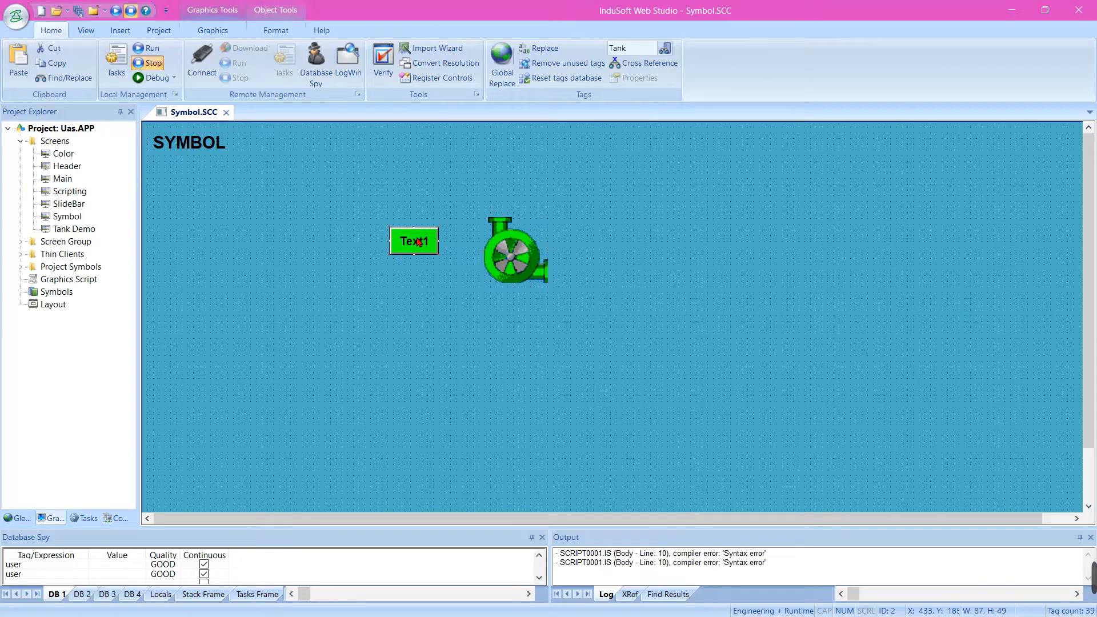
pyautogui.doubleClick(419, 241)
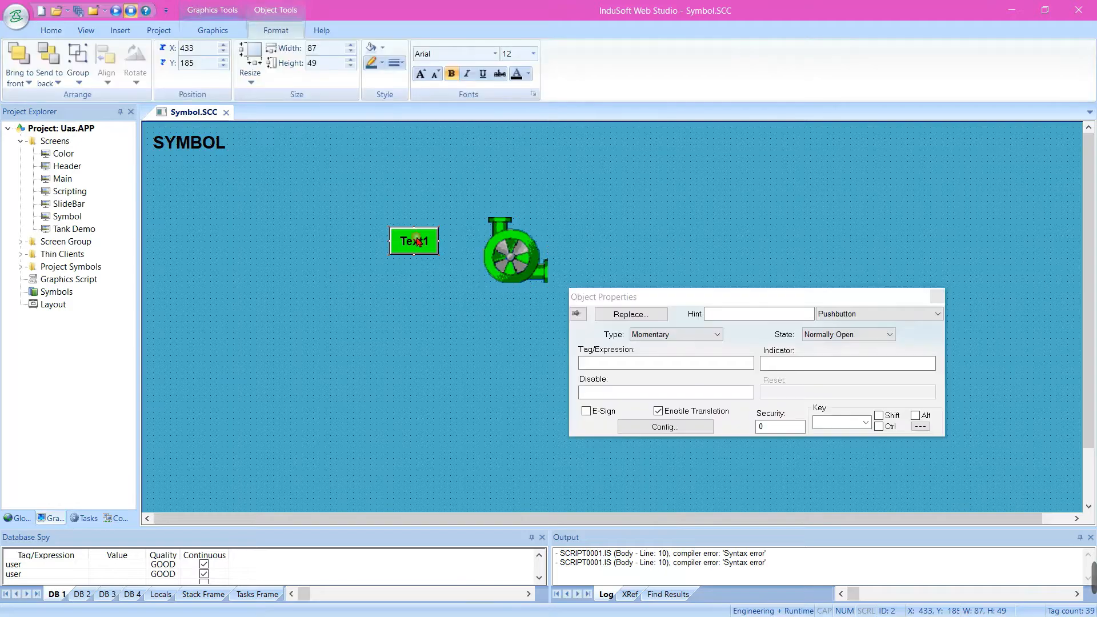
pyautogui.click(680, 335)
pyautogui.click(679, 355)
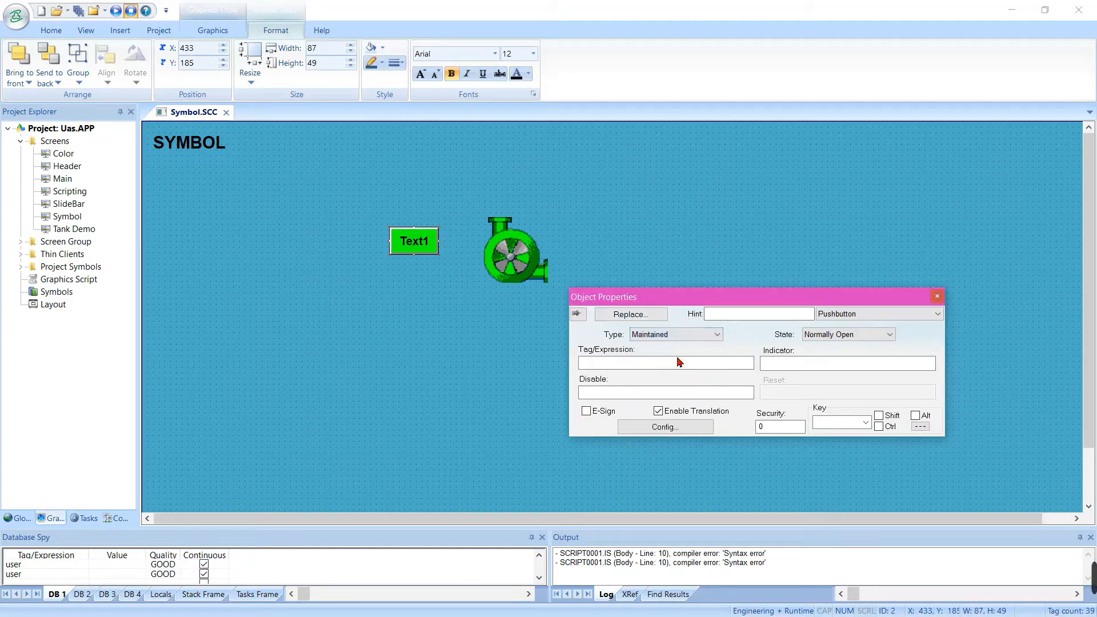
pyautogui.click(689, 367)
pyautogui.click(691, 368)
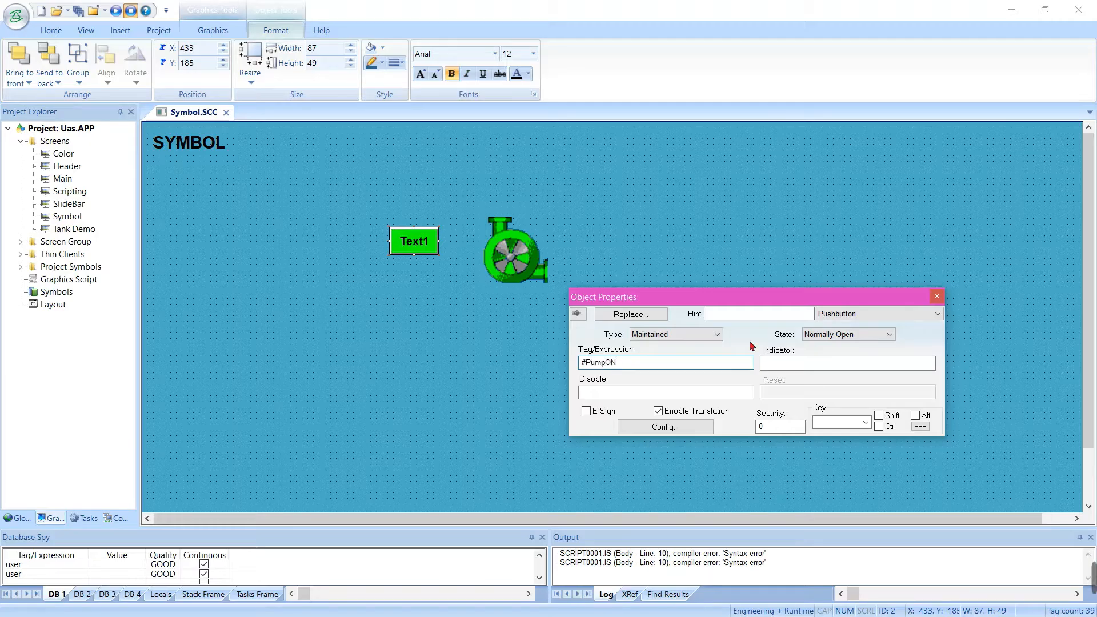
pyautogui.click(774, 233)
# Give the pushbutton's open state the caption PumpON and a red color
pyautogui.doubleClick(413, 251)
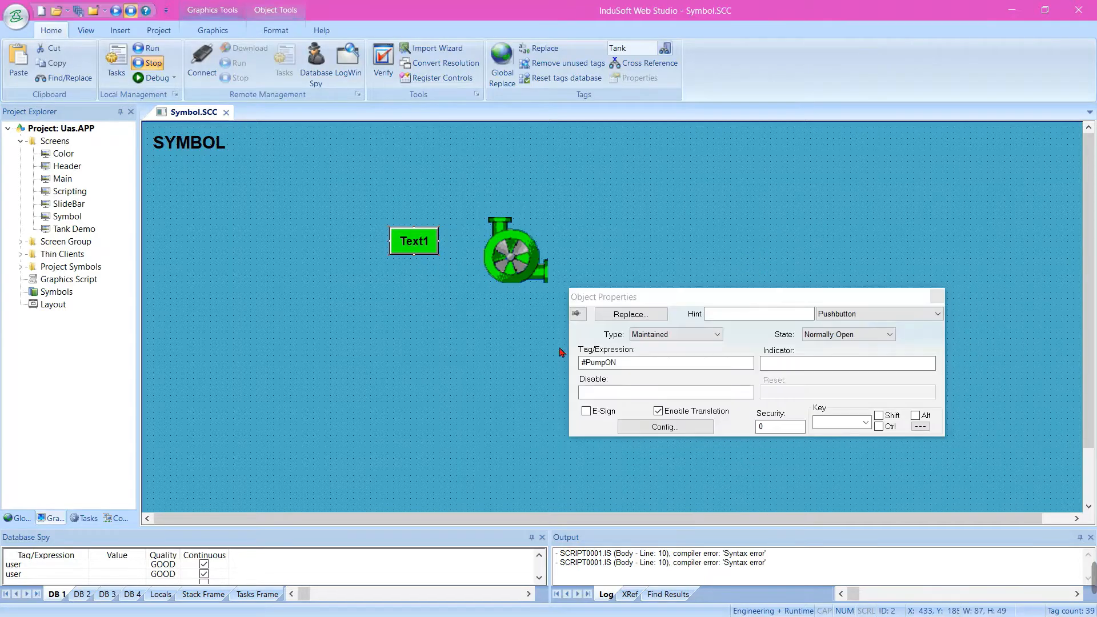
pyautogui.click(665, 427)
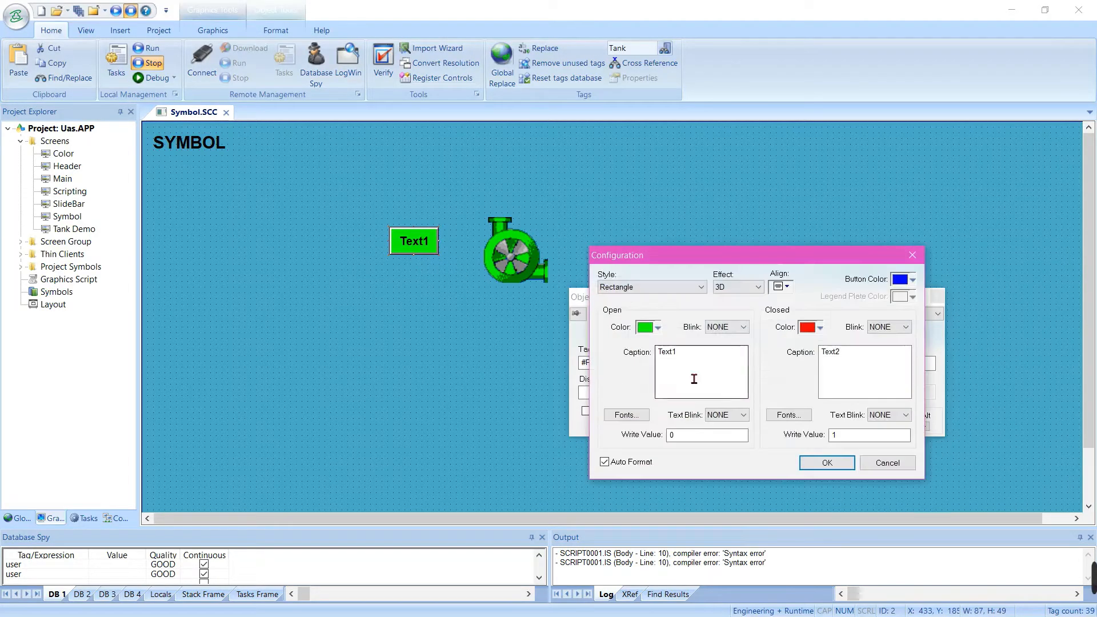
pyautogui.doubleClick(666, 353)
pyautogui.write('PumpON')
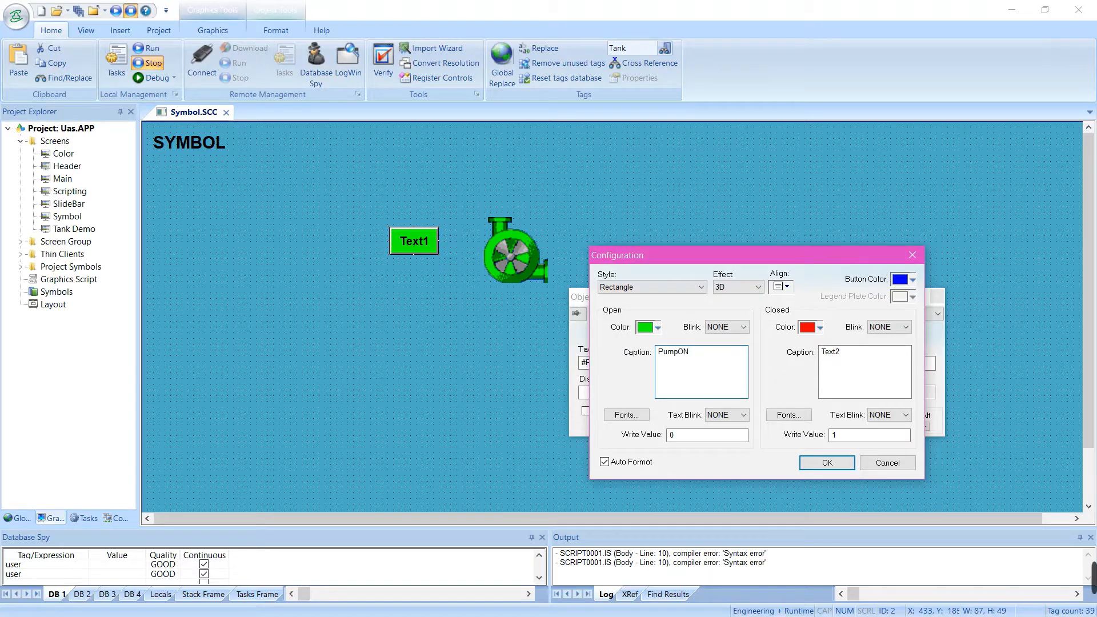
pyautogui.click(658, 328)
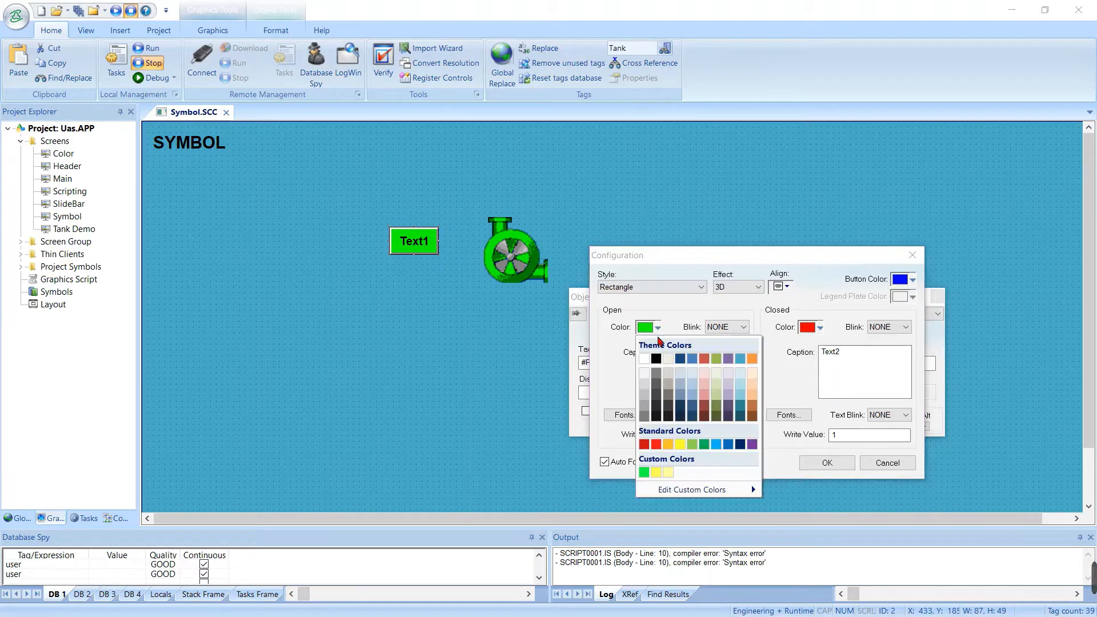
pyautogui.click(657, 445)
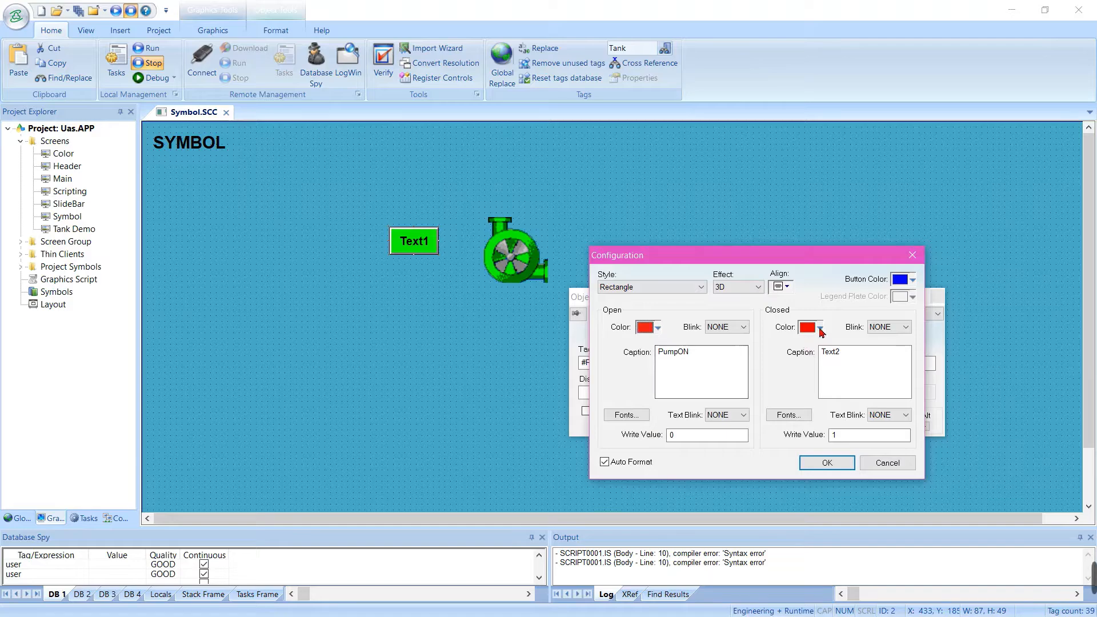
# Set the pushbutton's closed state to green with a new caption, and widen the button to about 117
pyautogui.click(819, 328)
pyautogui.click(807, 473)
pyautogui.doubleClick(829, 364)
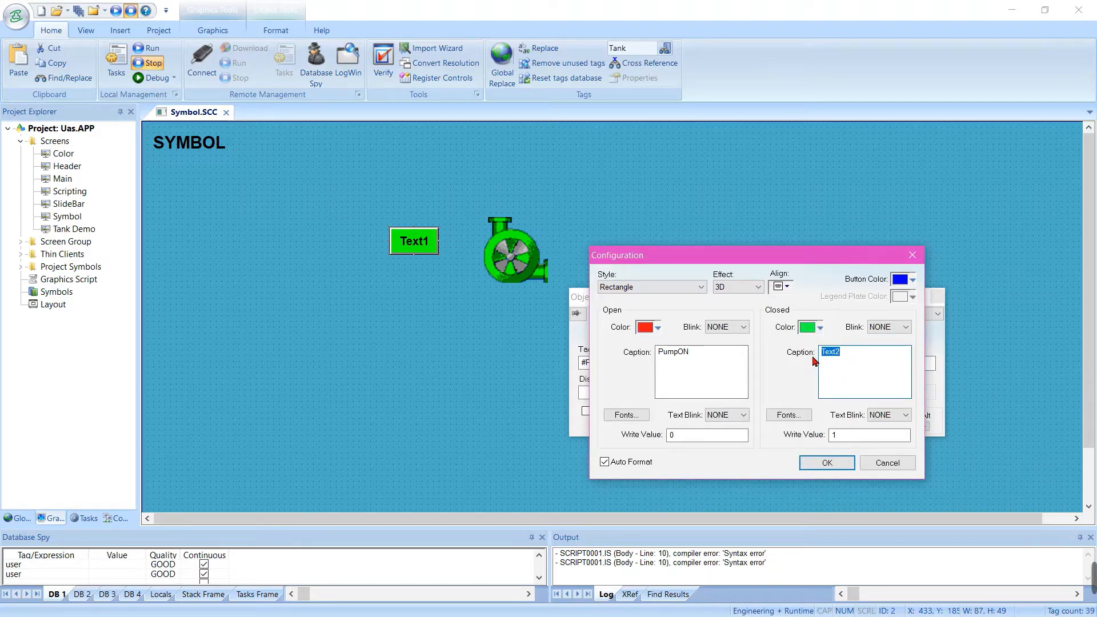
pyautogui.write('PumpOFF')
pyautogui.click(839, 463)
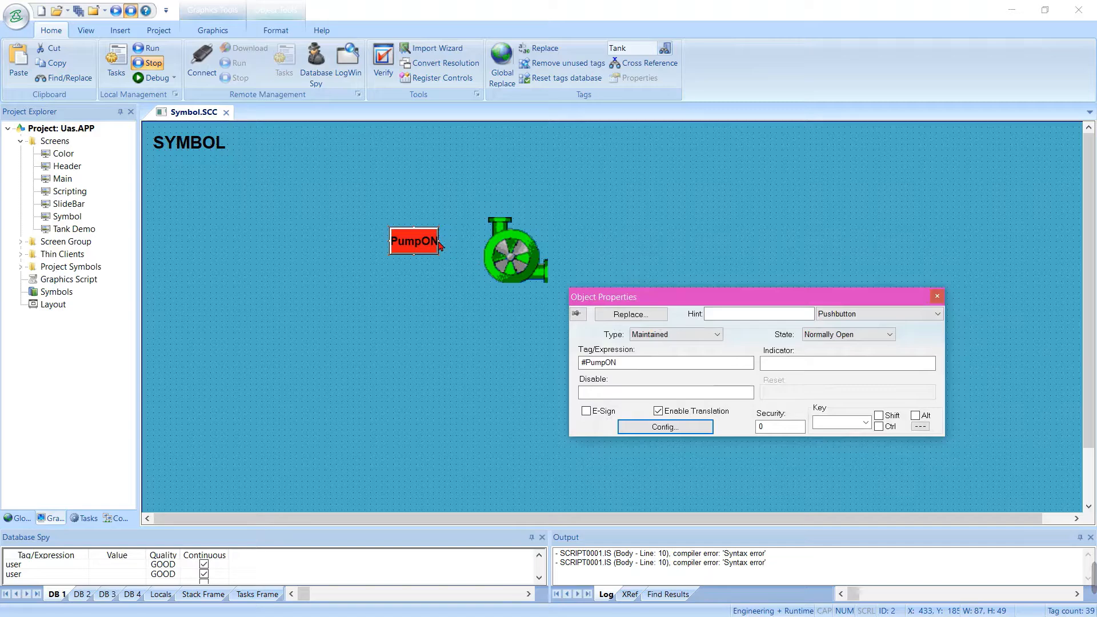
pyautogui.moveTo(445, 244); pyautogui.dragTo(462, 243)
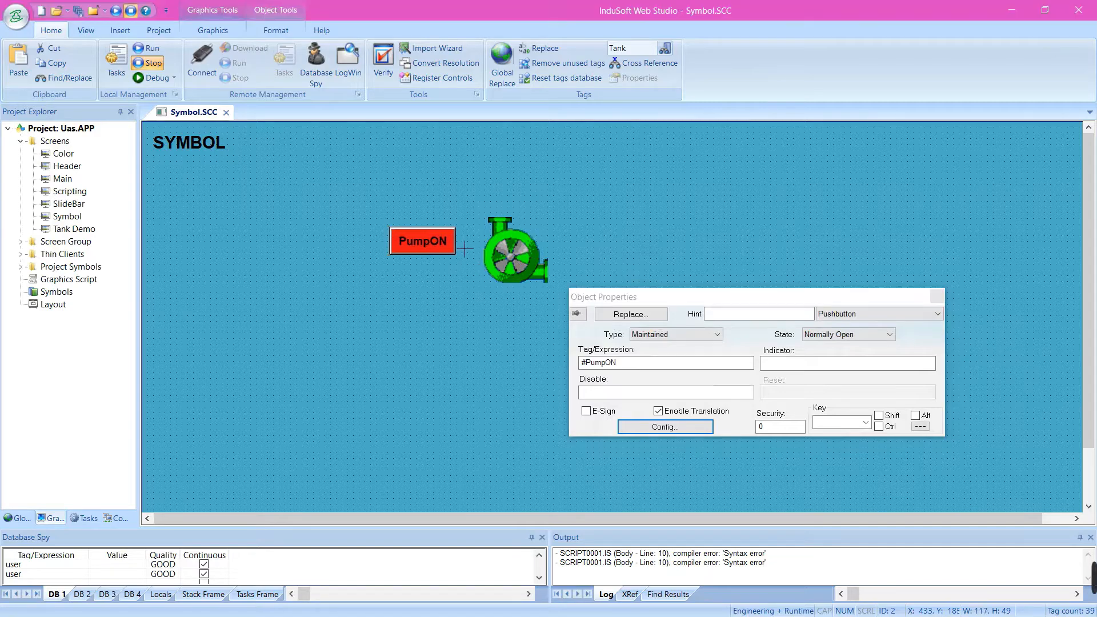
pyautogui.click(513, 256)
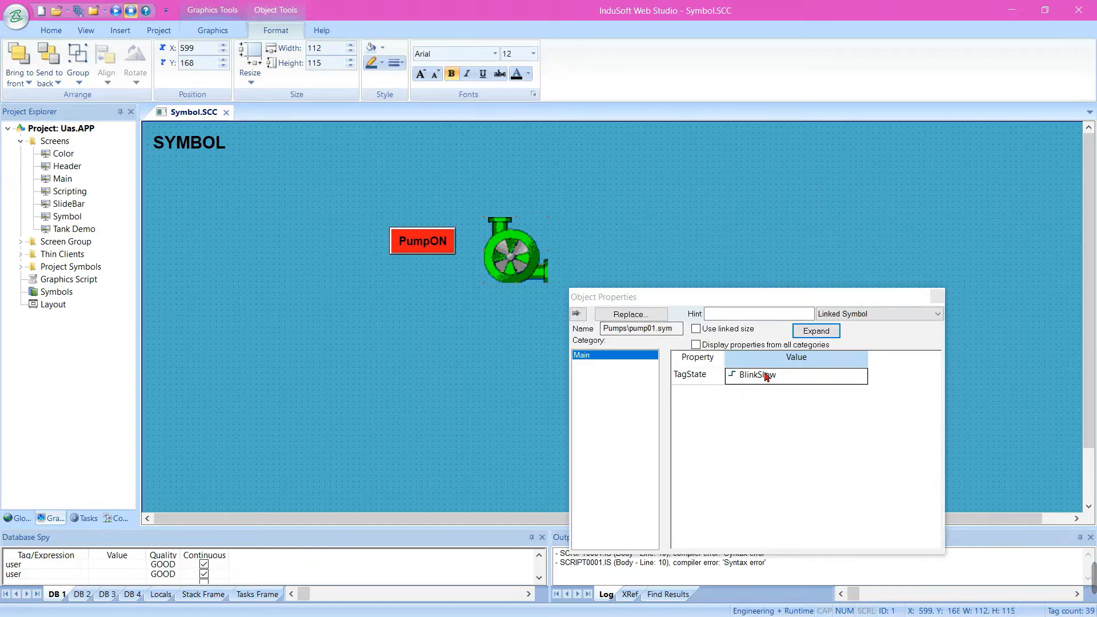
pyautogui.doubleClick(766, 375)
pyautogui.press('Escape')
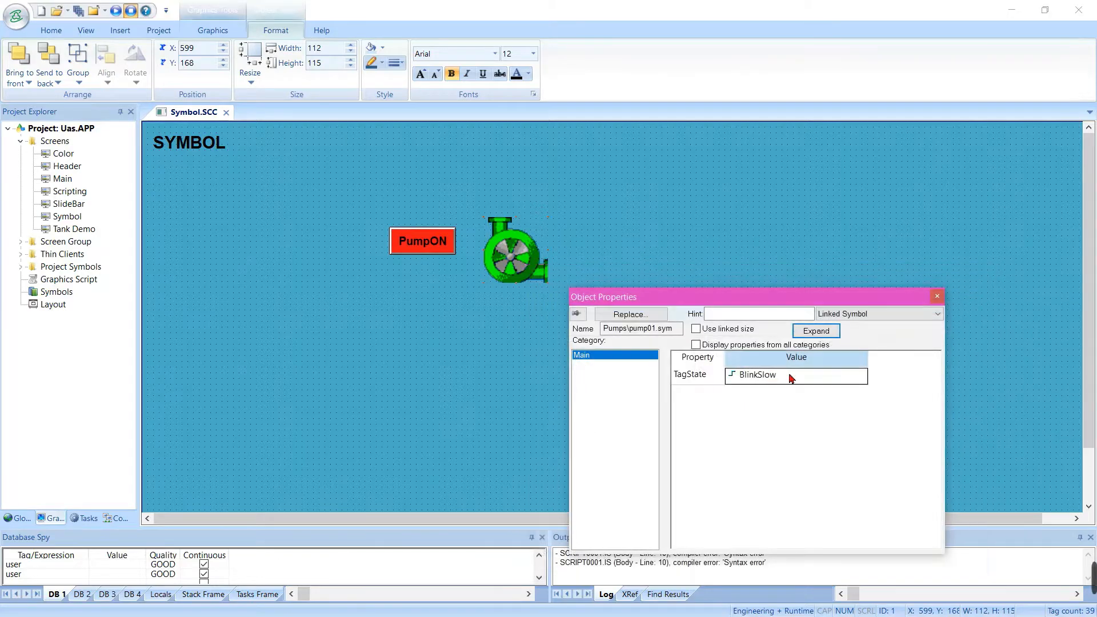
# Correct the pushbutton's tag to PumpON and create it as an Integer tag with Server scope
pyautogui.click(445, 242)
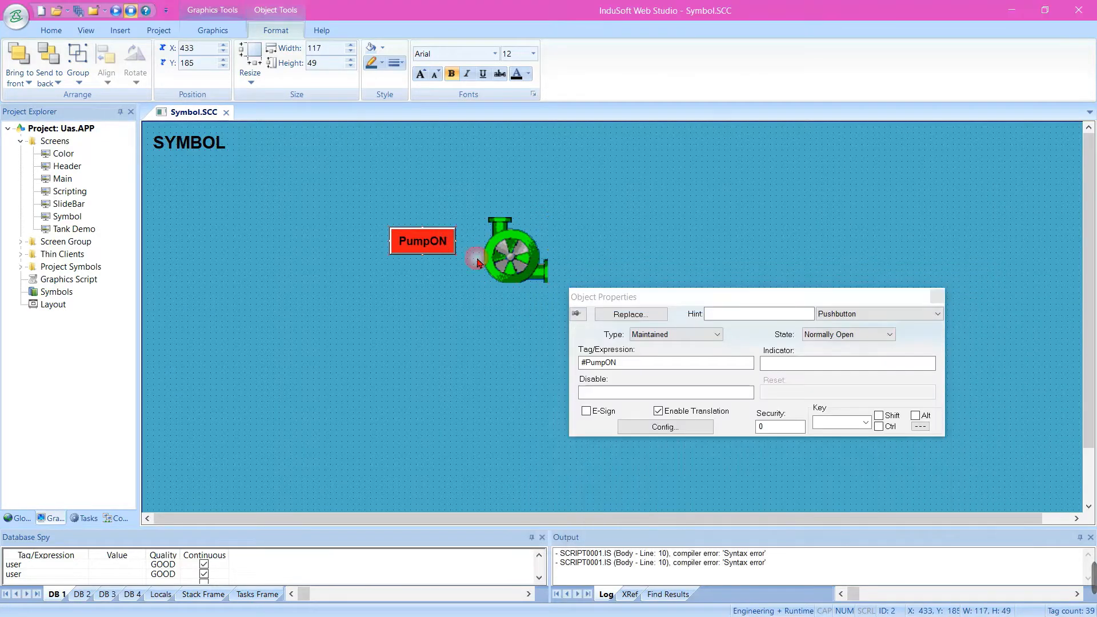
pyautogui.click(592, 367)
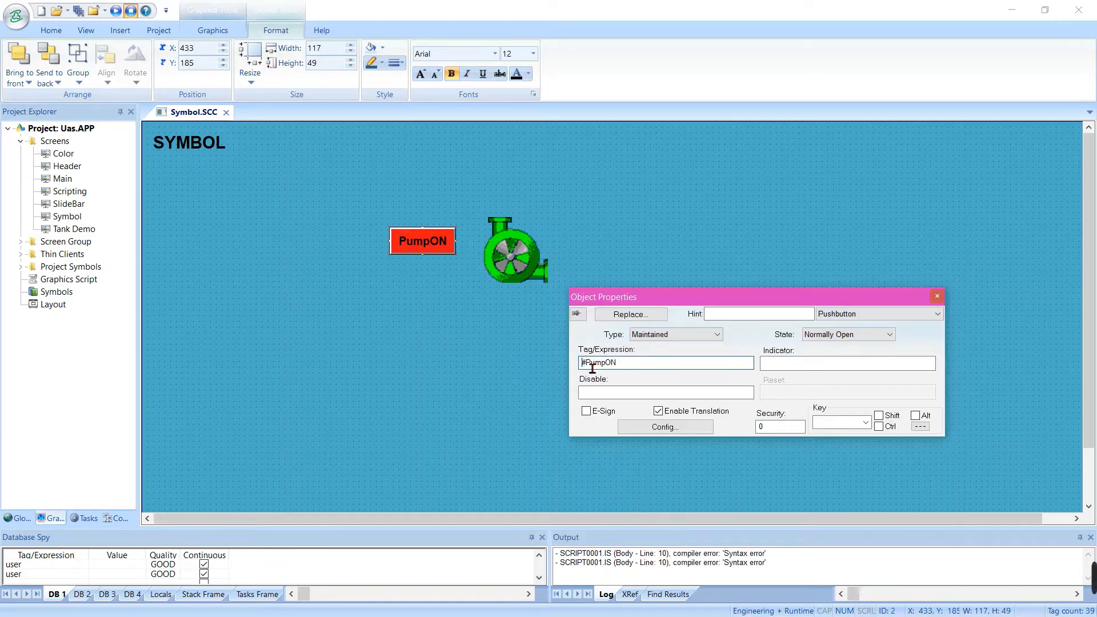
pyautogui.press('BackSpace')
pyautogui.click(686, 408)
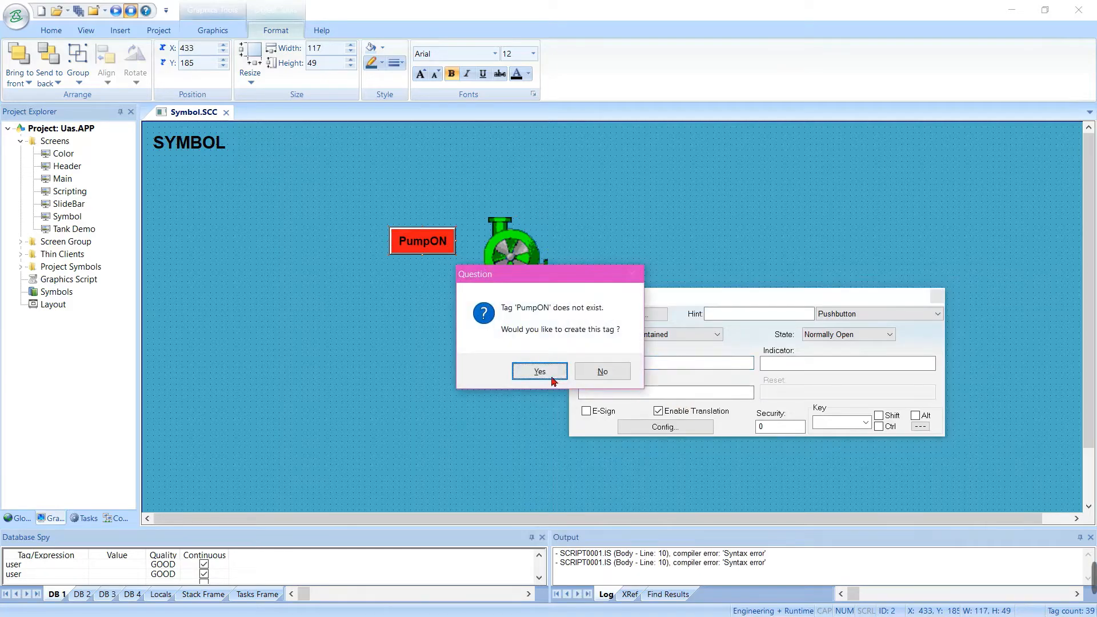
pyautogui.click(548, 373)
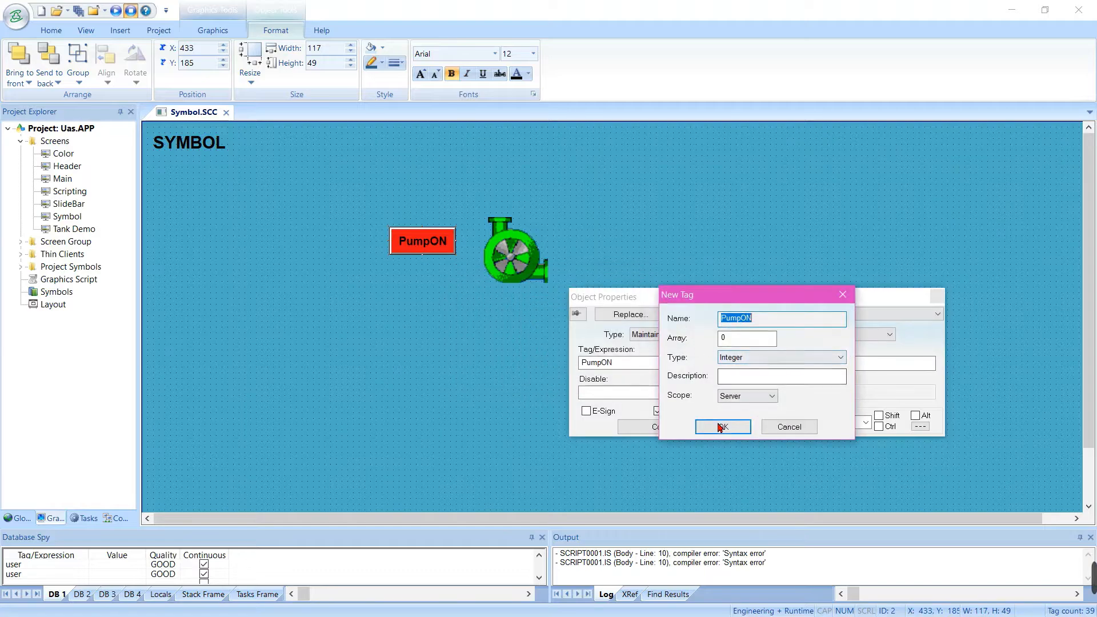
pyautogui.click(721, 427)
# Link the pump symbol's TagState property to the project's Integer tag PumpON
pyautogui.click(530, 256)
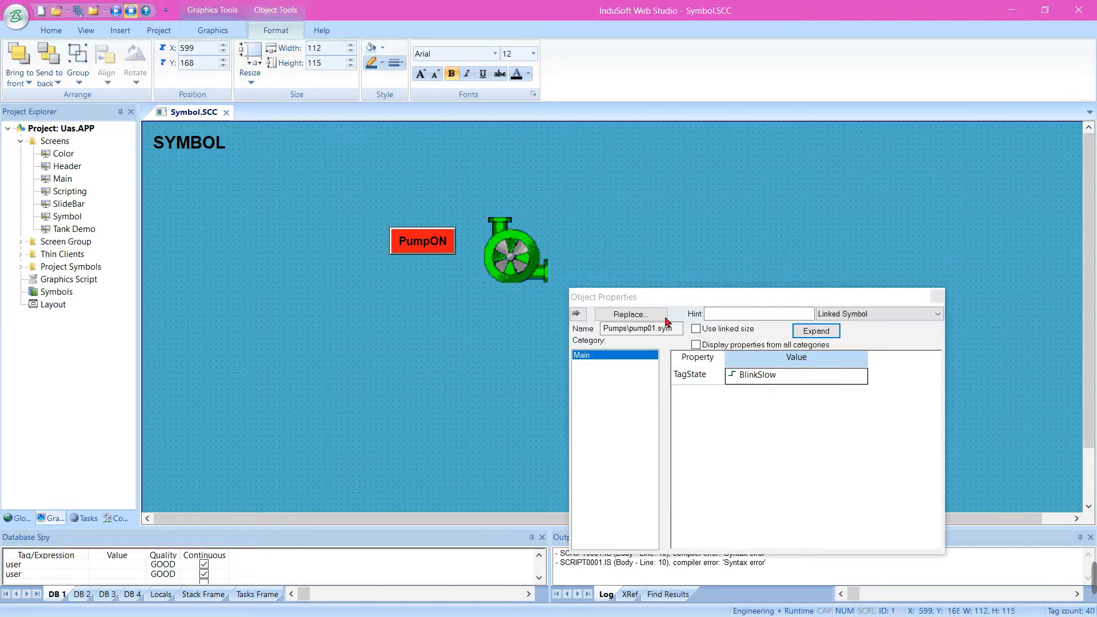
pyautogui.doubleClick(763, 381)
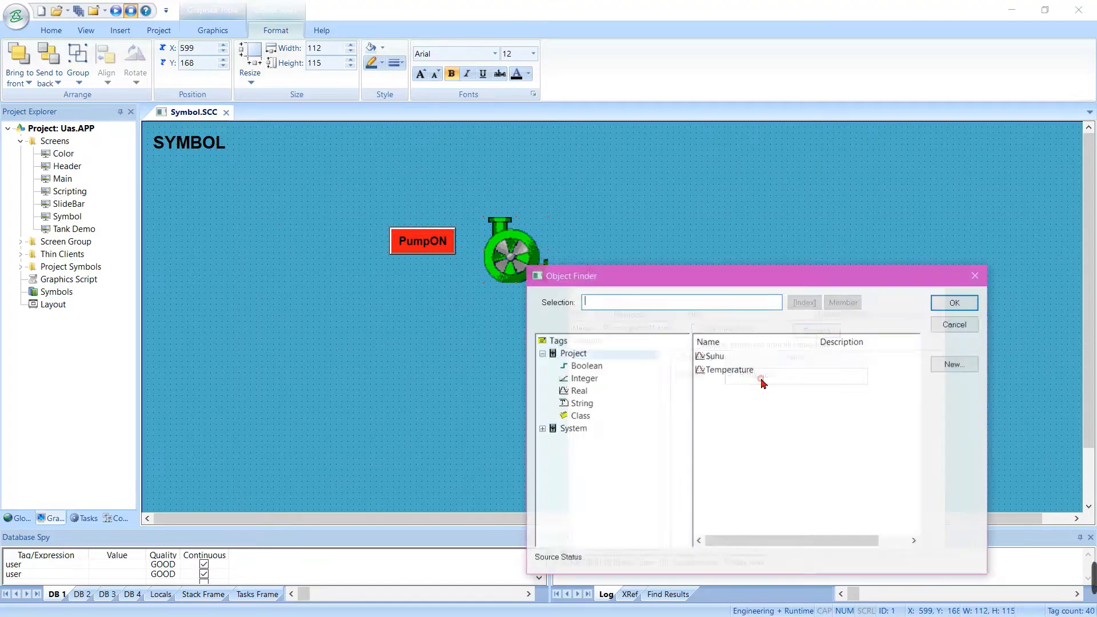
pyautogui.click(583, 378)
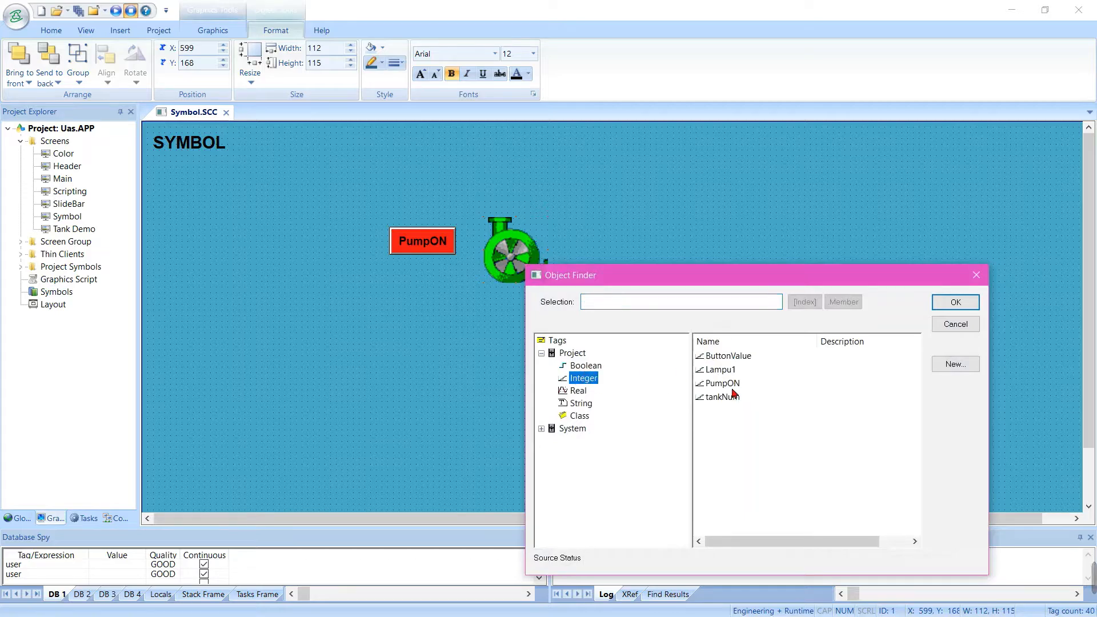
pyautogui.doubleClick(733, 386)
pyautogui.click(754, 260)
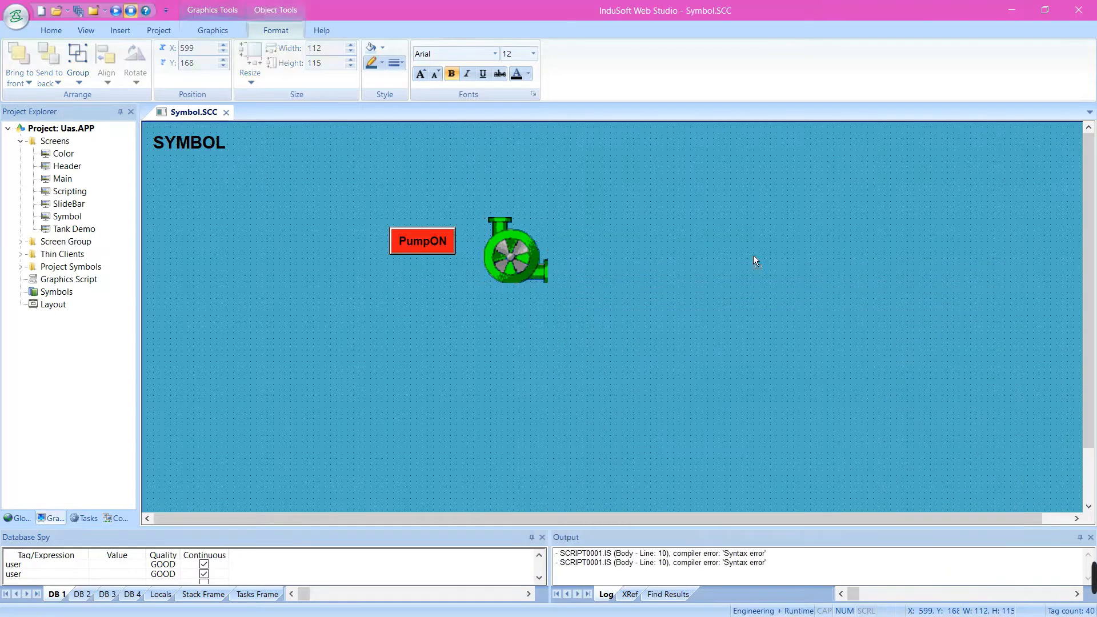
# Save and close the Symbol screen, and run the project with its Symbol page showing
pyautogui.click(227, 113)
pyautogui.press('Return')
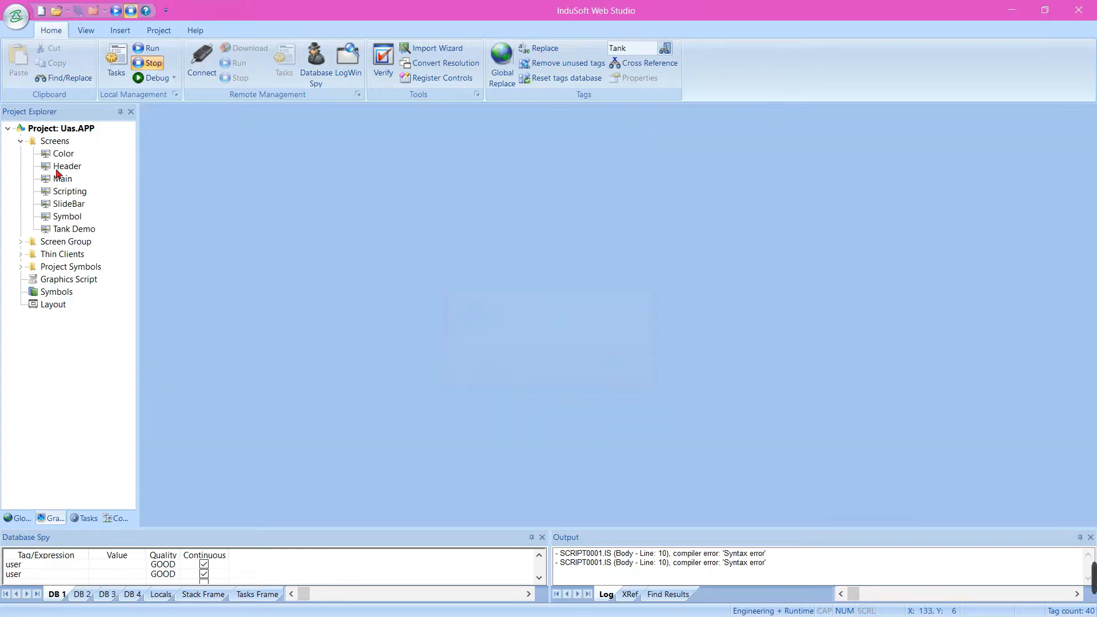
pyautogui.click(116, 14)
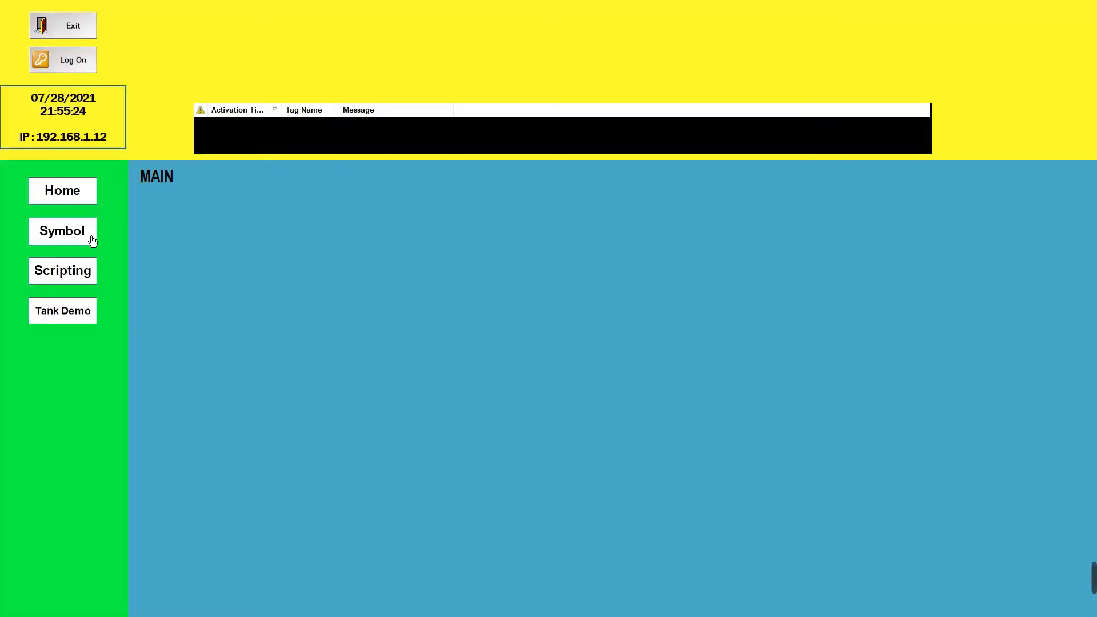
pyautogui.click(93, 239)
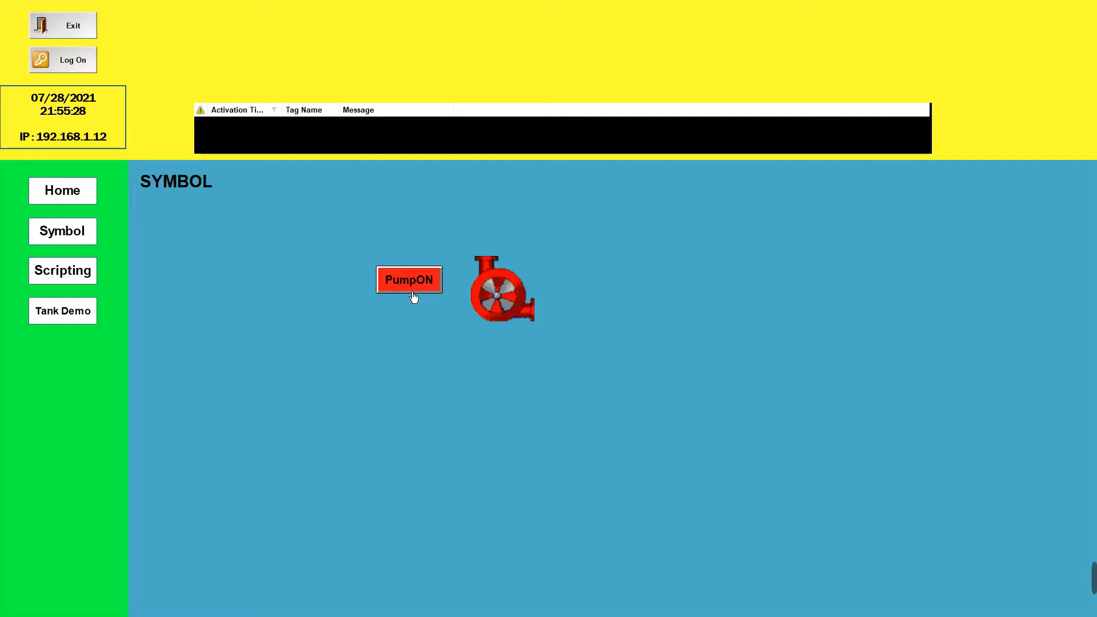
# Test the pump pushbutton by switching it on and off, and exit the runtime
pyautogui.click(413, 297)
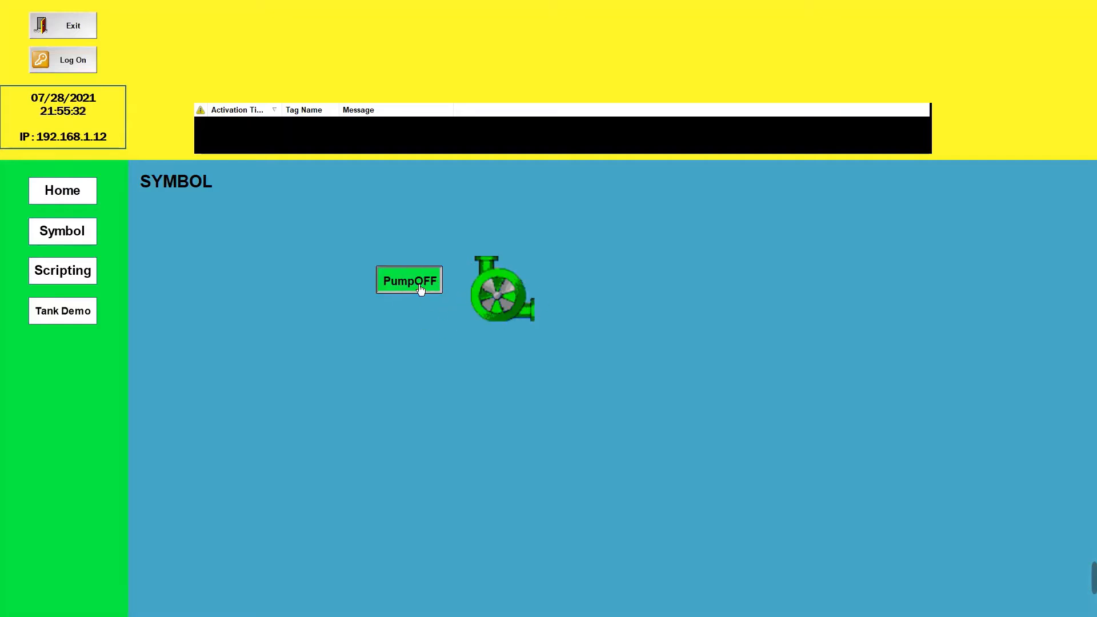
pyautogui.click(421, 290)
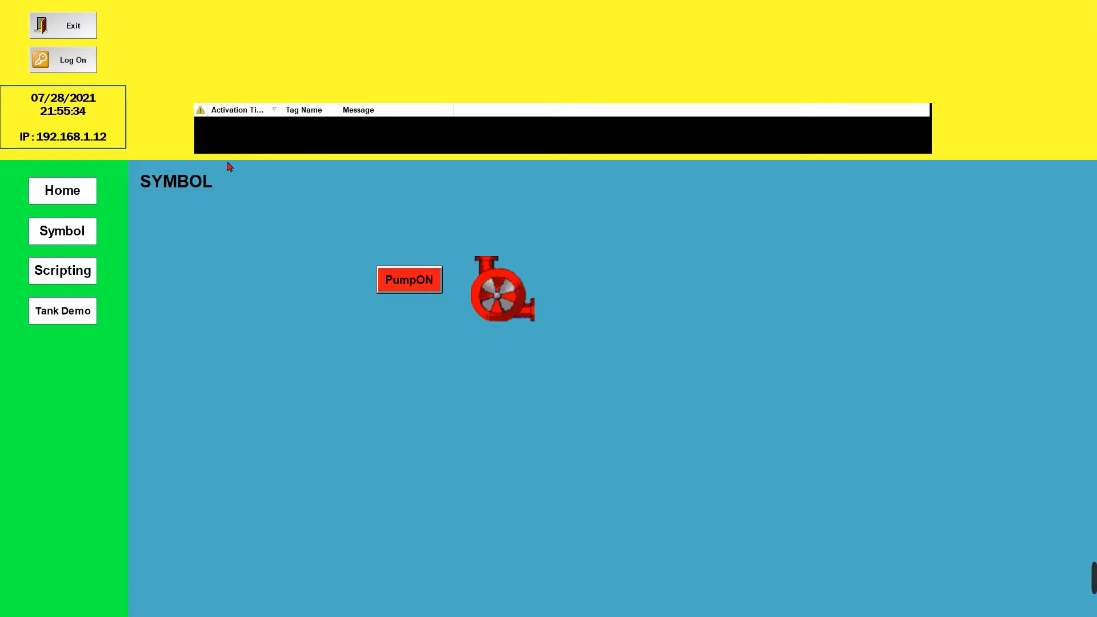
pyautogui.click(63, 32)
pyautogui.press('Return')
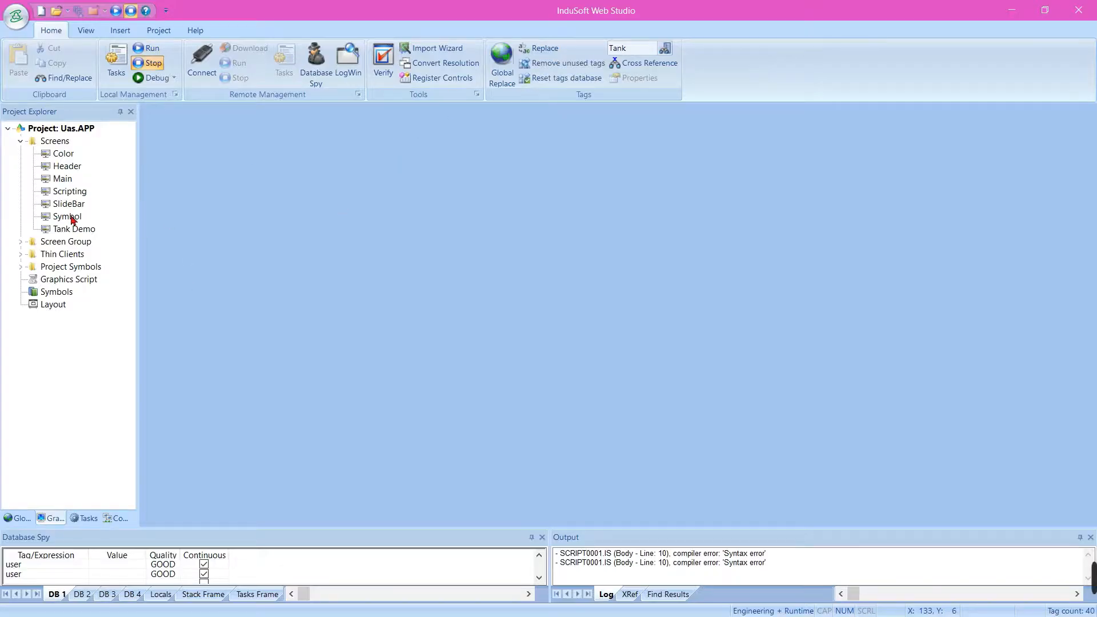
# Reopen the Symbol screen and place the slider01 symbol from the system Sliders library below the pump
pyautogui.doubleClick(73, 217)
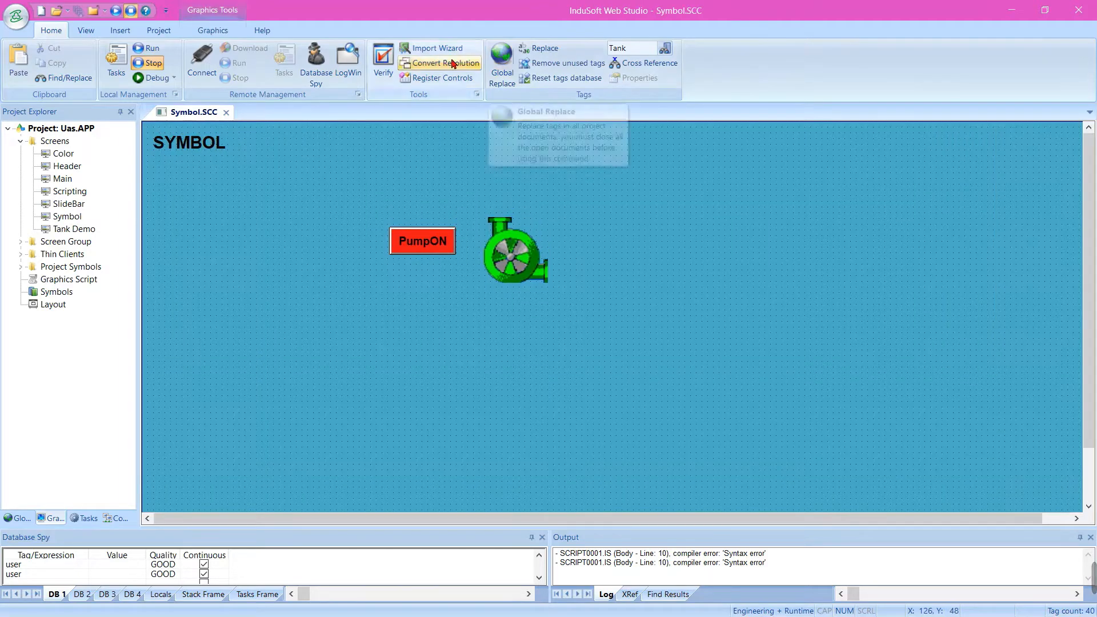
pyautogui.click(212, 31)
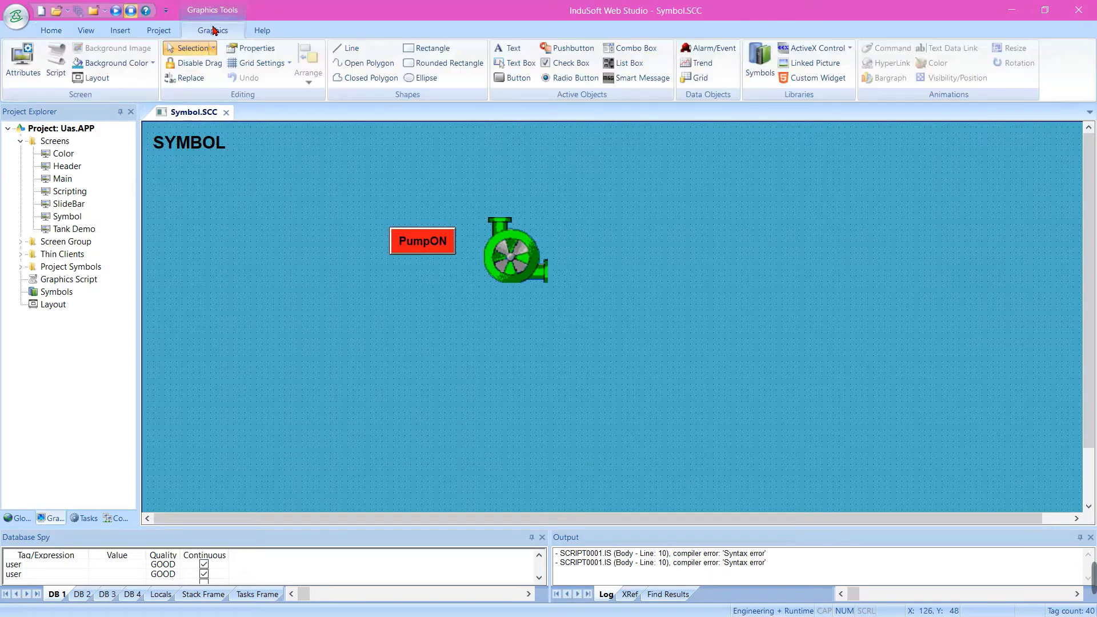
pyautogui.click(760, 63)
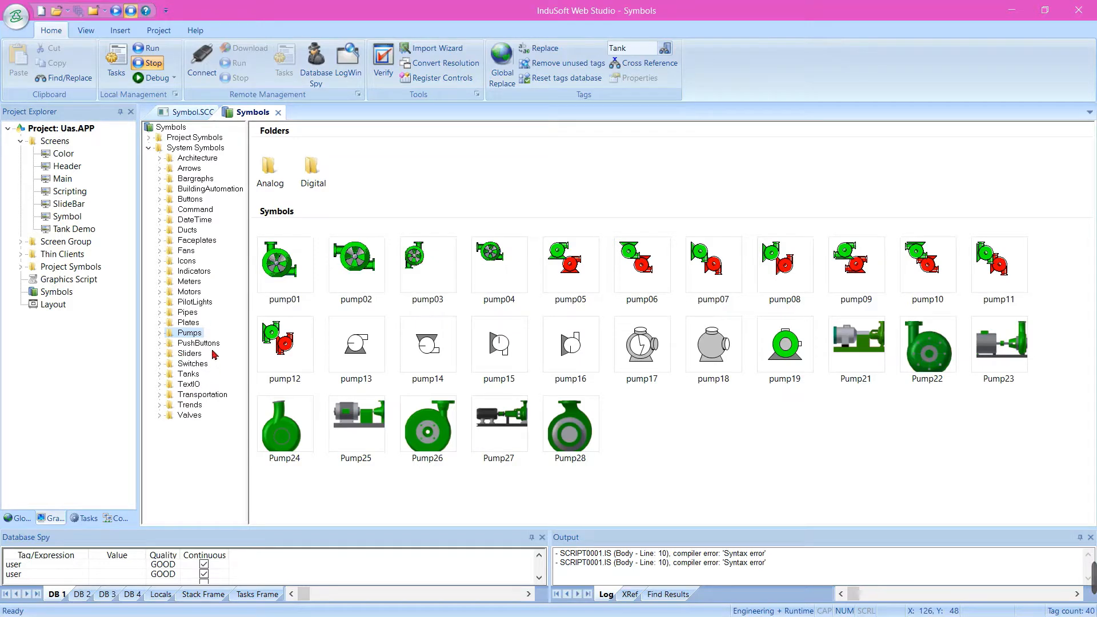
pyautogui.click(194, 354)
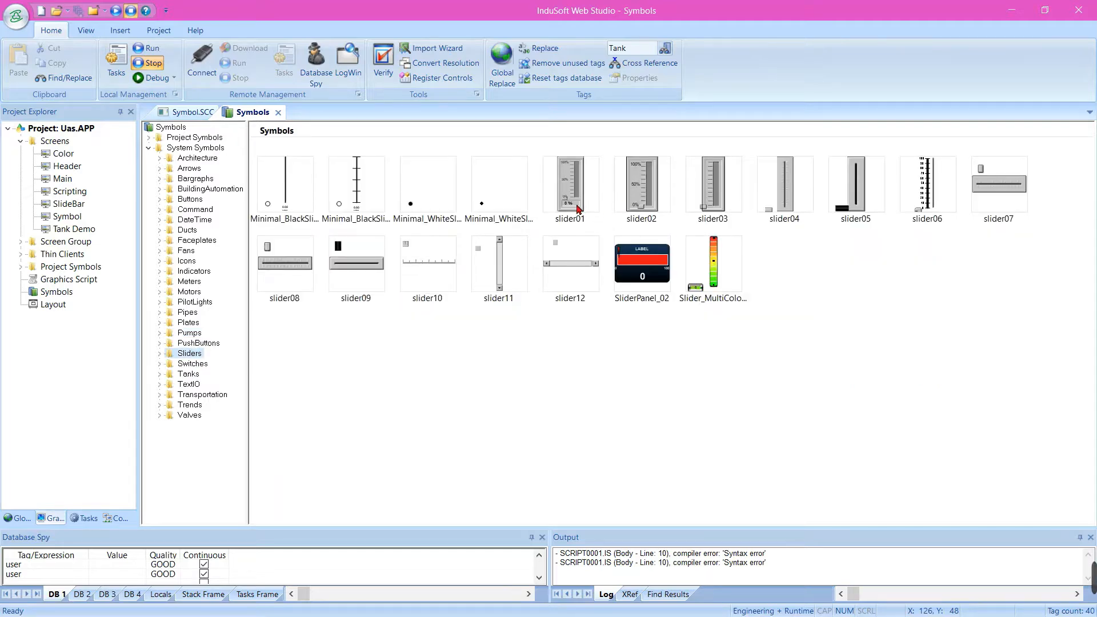
pyautogui.click(576, 204)
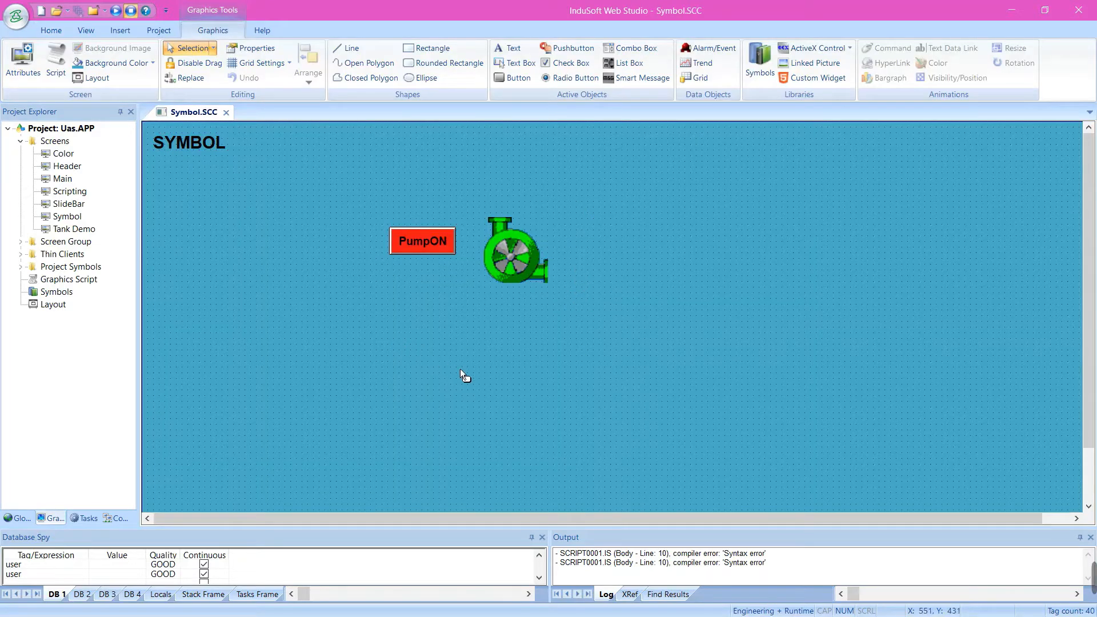
pyautogui.click(463, 375)
# Bring the pump closer to the pushbutton and move both together beneath the SYMBOL title, with the pump at about X 213, Y 117
pyautogui.click(511, 261)
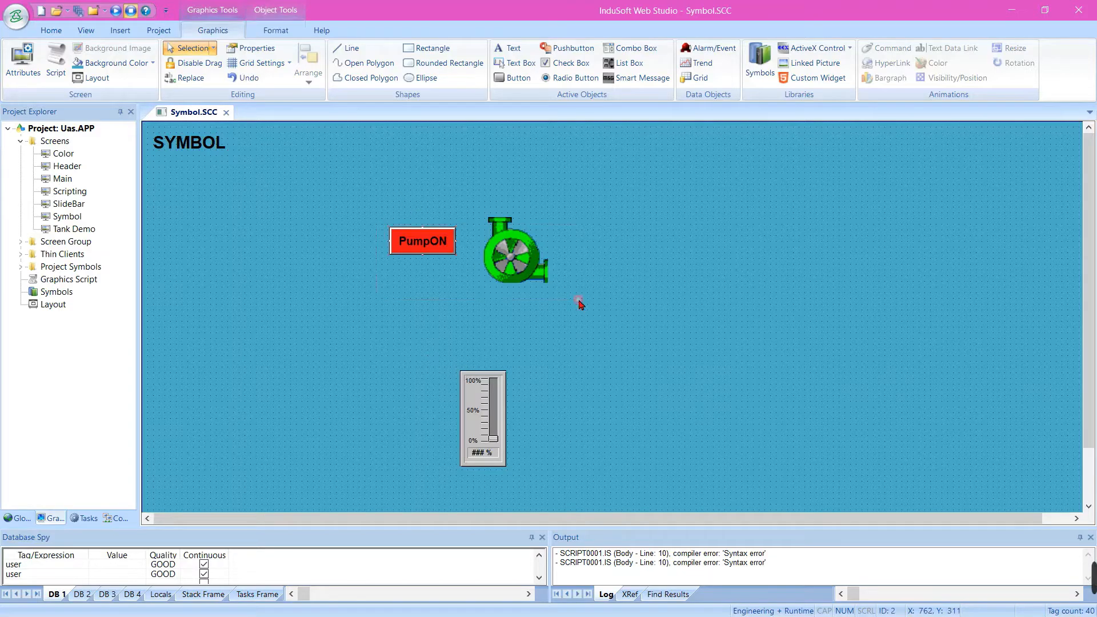
pyautogui.moveTo(512, 261)
pyautogui.mouseDown()
pyautogui.moveTo(314, 255)
pyautogui.moveTo(500, 247)
pyautogui.mouseUp()
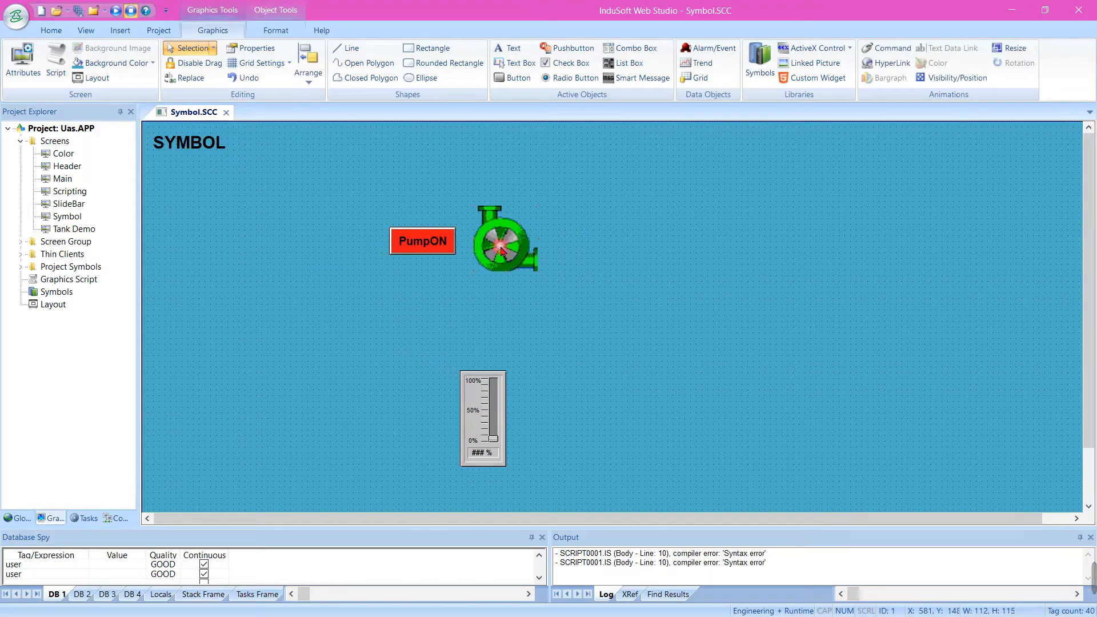
pyautogui.moveTo(576, 280); pyautogui.dragTo(361, 190)
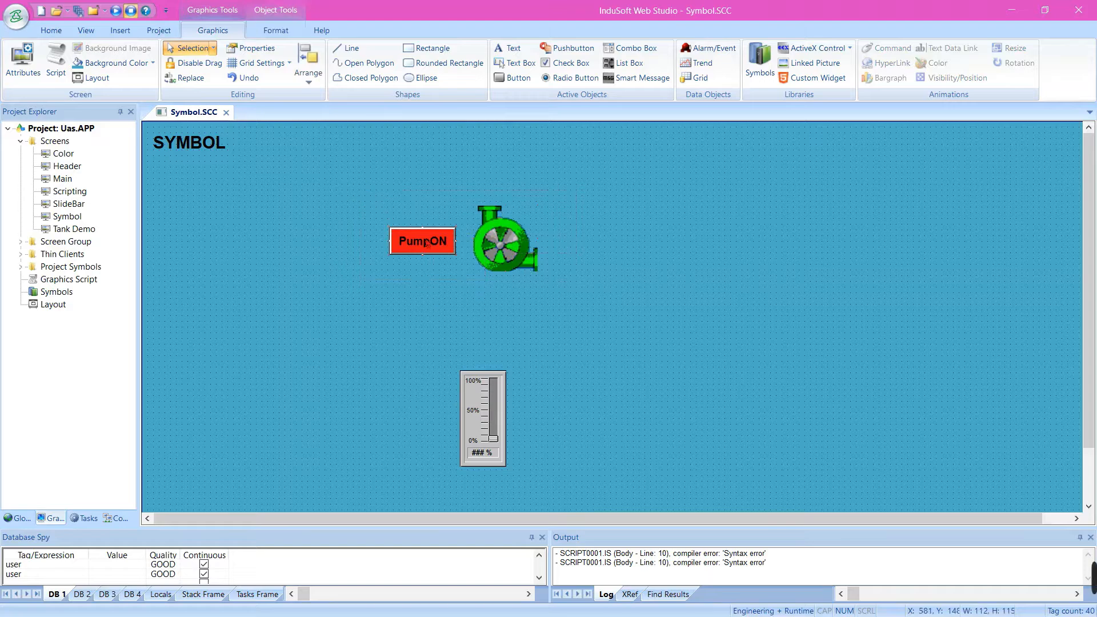
pyautogui.moveTo(426, 244); pyautogui.dragTo(215, 227)
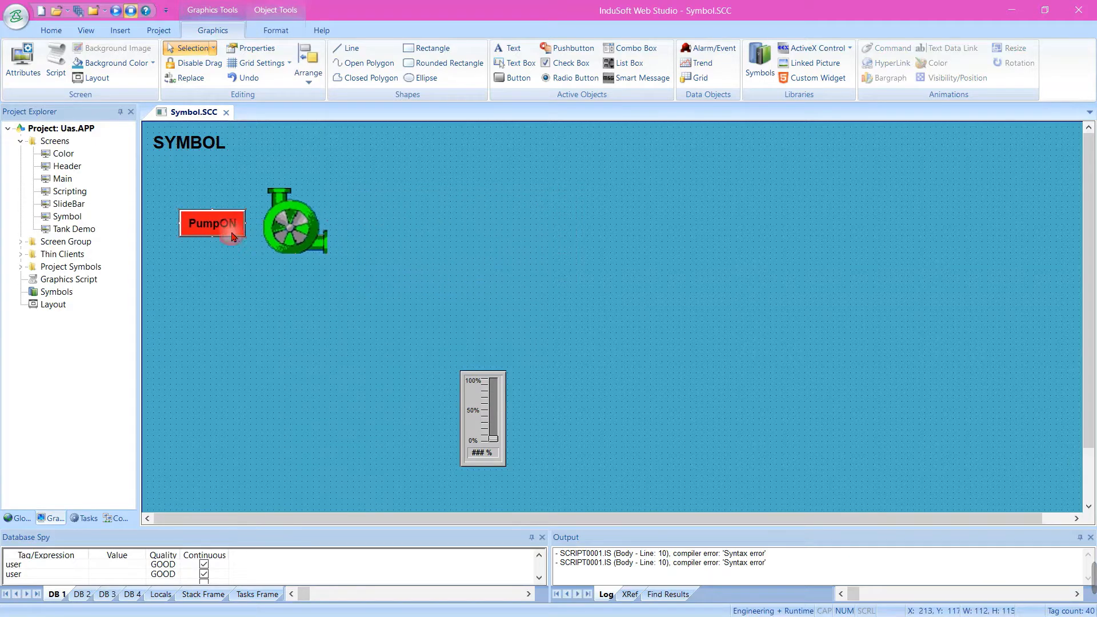
# Move the slider up to about X 557, Y 216 and link it to the Real tag Suhu
pyautogui.click(475, 292)
pyautogui.moveTo(492, 428); pyautogui.dragTo(492, 302)
pyautogui.doubleClick(493, 302)
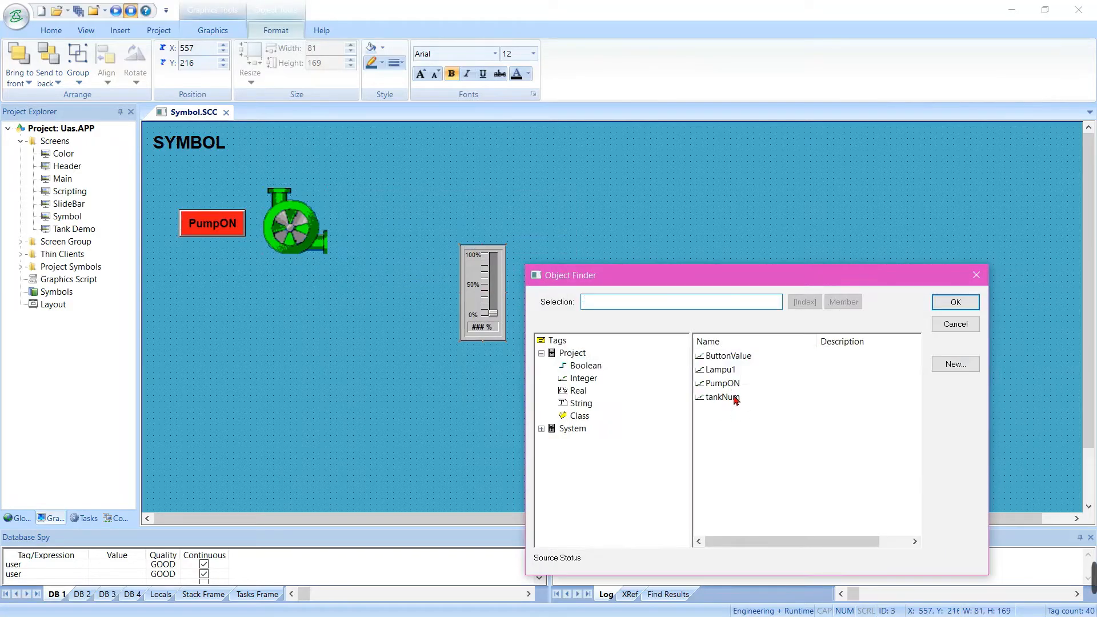
pyautogui.click(577, 391)
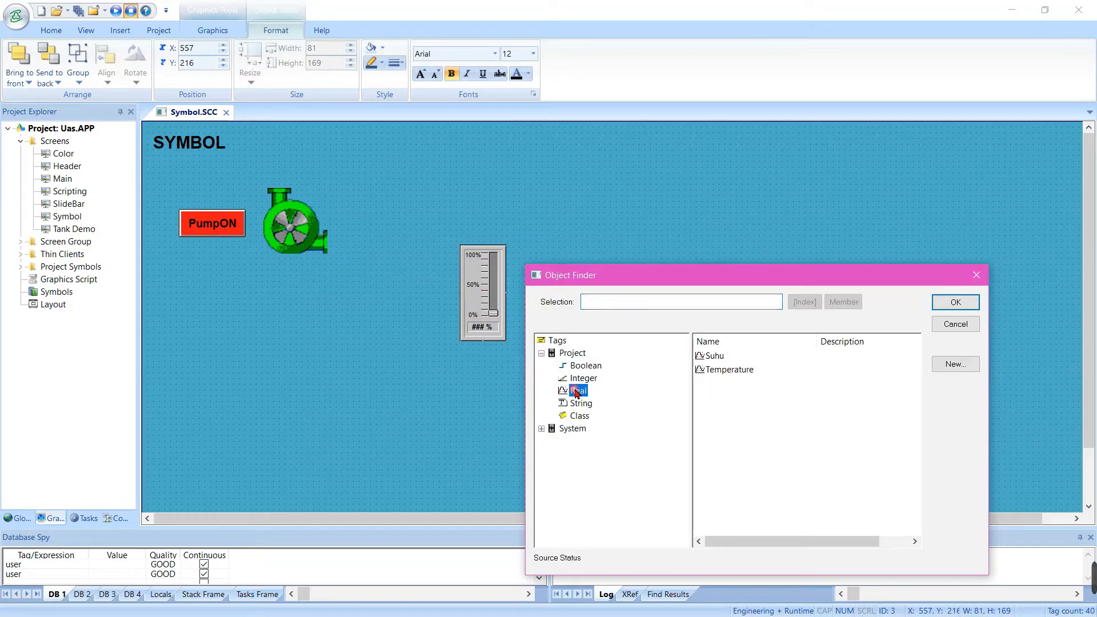
pyautogui.doubleClick(711, 356)
pyautogui.click(657, 242)
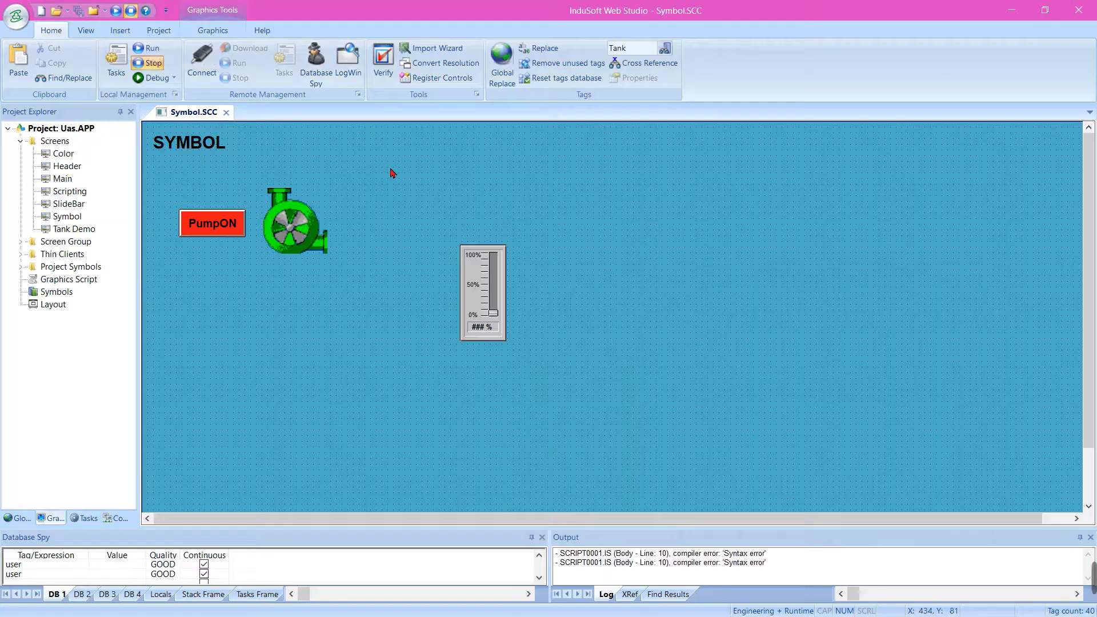
# Run the project to check the slider on the Symbol screen, and return to the editor
pyautogui.click(117, 14)
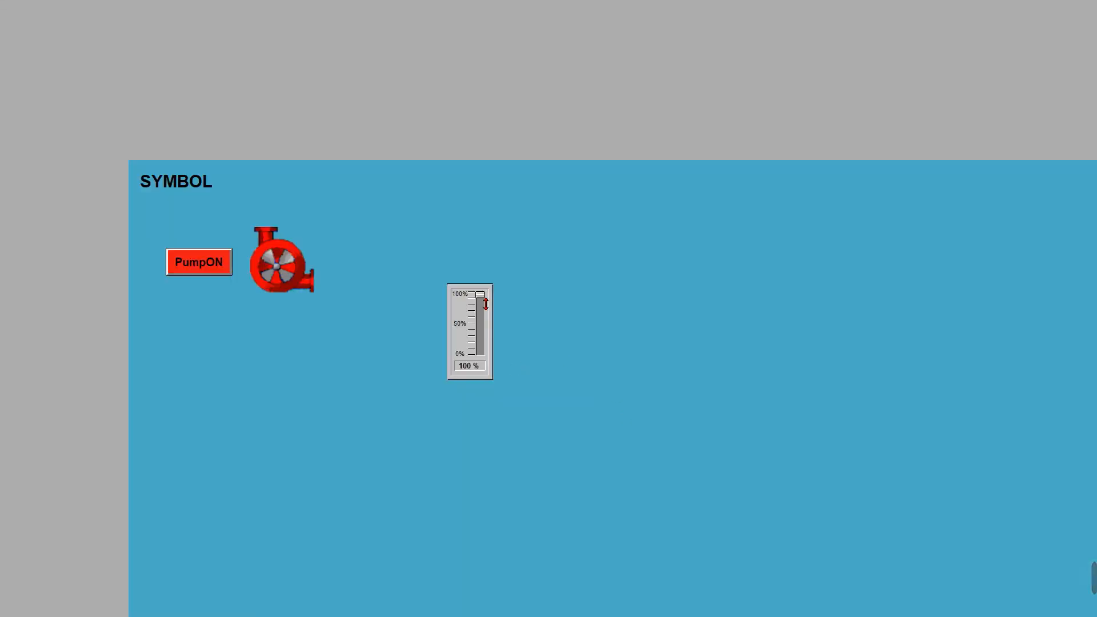
pyautogui.moveTo(486, 304); pyautogui.dragTo(484, 353)
pyautogui.hotkey('alt', 'Tab')
pyautogui.click(130, 9)
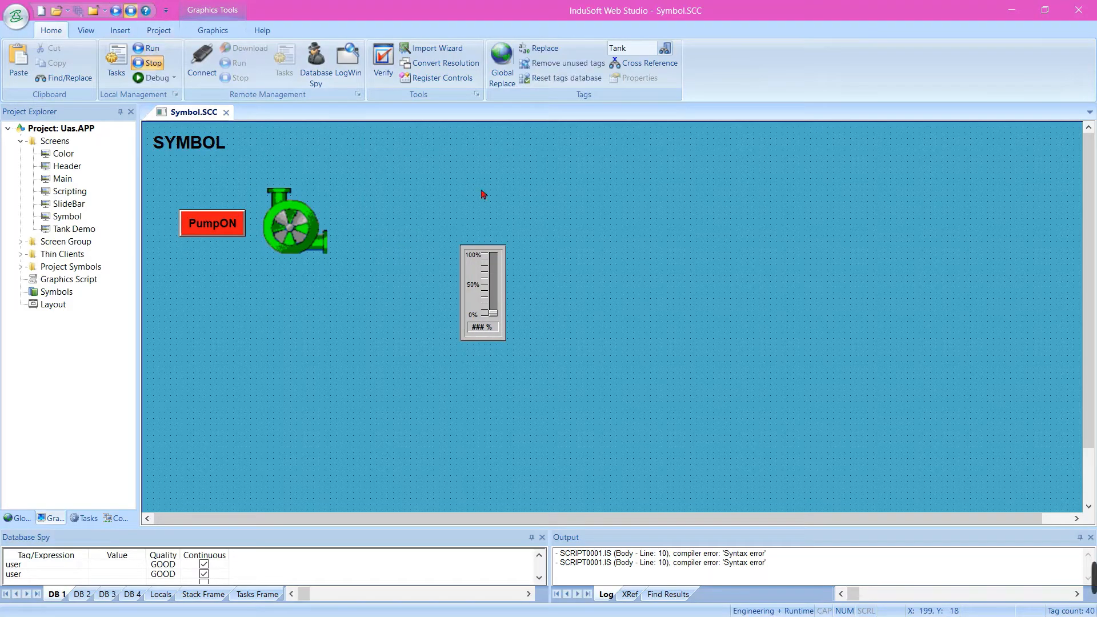
# Draw a rectangle about 183 by 287 beside the slider and a narrower one about 71 by 210 inside it
pyautogui.click(213, 30)
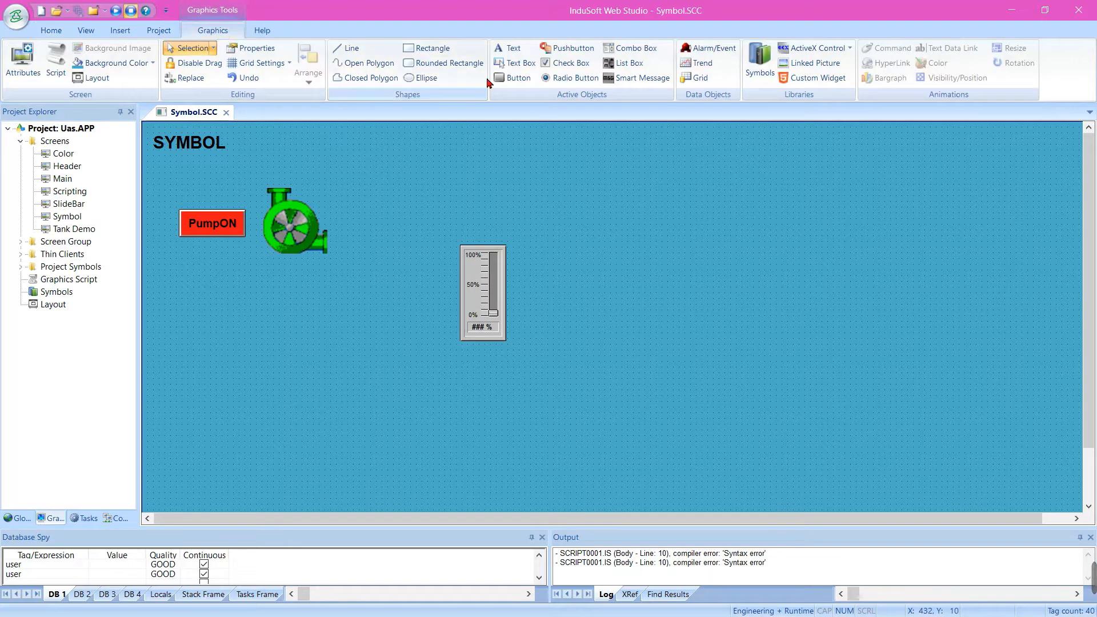
pyautogui.click(428, 48)
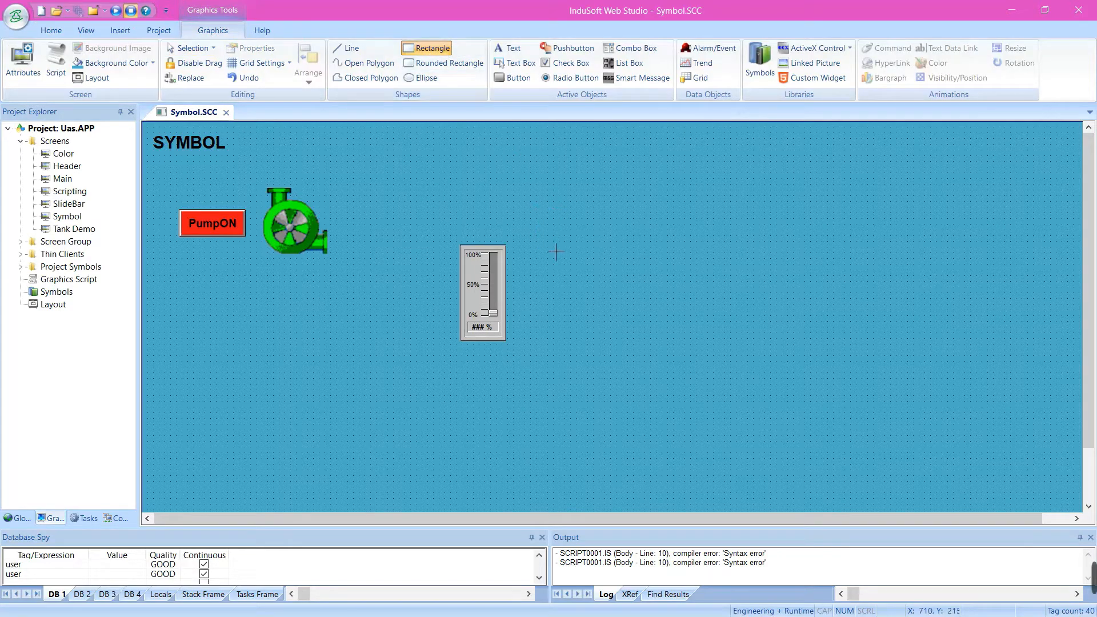
pyautogui.moveTo(548, 234)
pyautogui.mouseDown()
pyautogui.moveTo(673, 357)
pyautogui.moveTo(661, 406)
pyautogui.mouseUp()
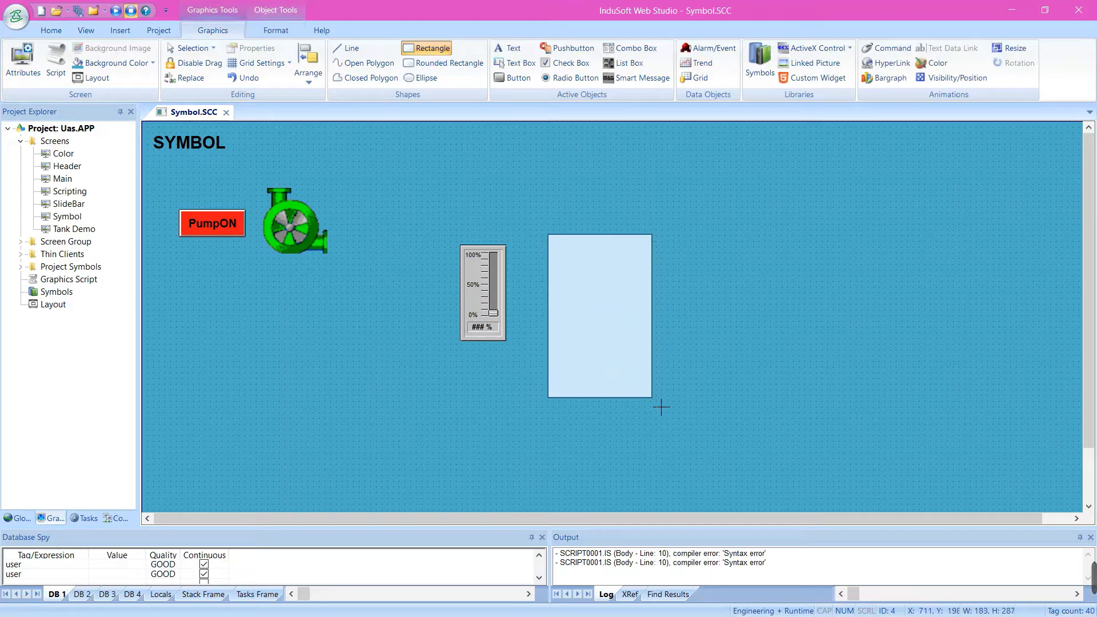
pyautogui.click(428, 48)
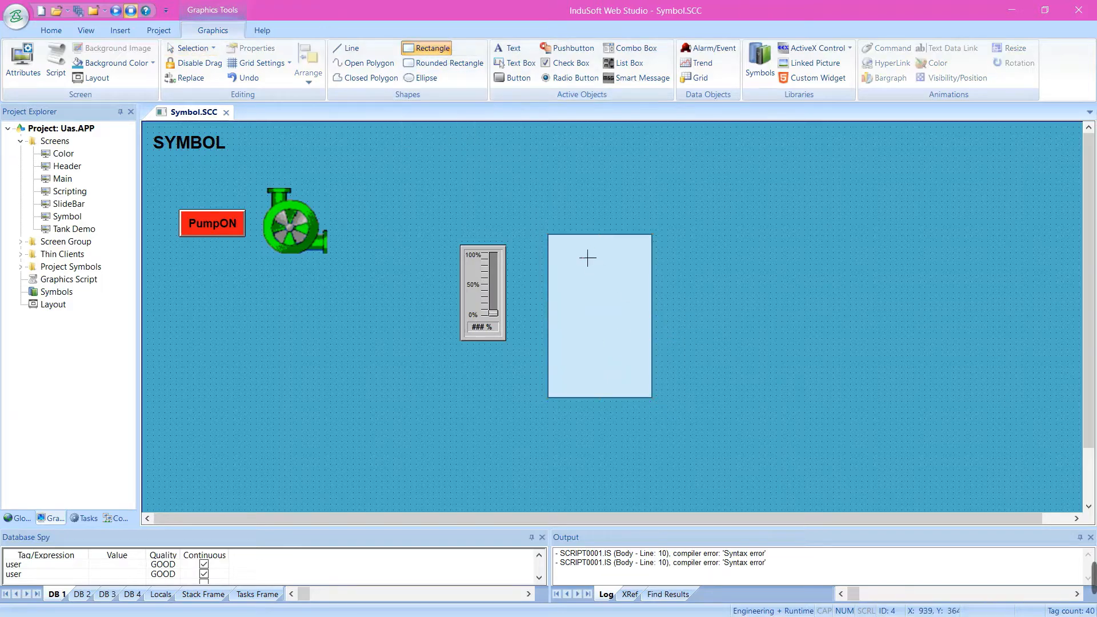
pyautogui.moveTo(554, 247)
pyautogui.mouseDown()
pyautogui.moveTo(603, 377)
pyautogui.moveTo(584, 345)
pyautogui.mouseUp()
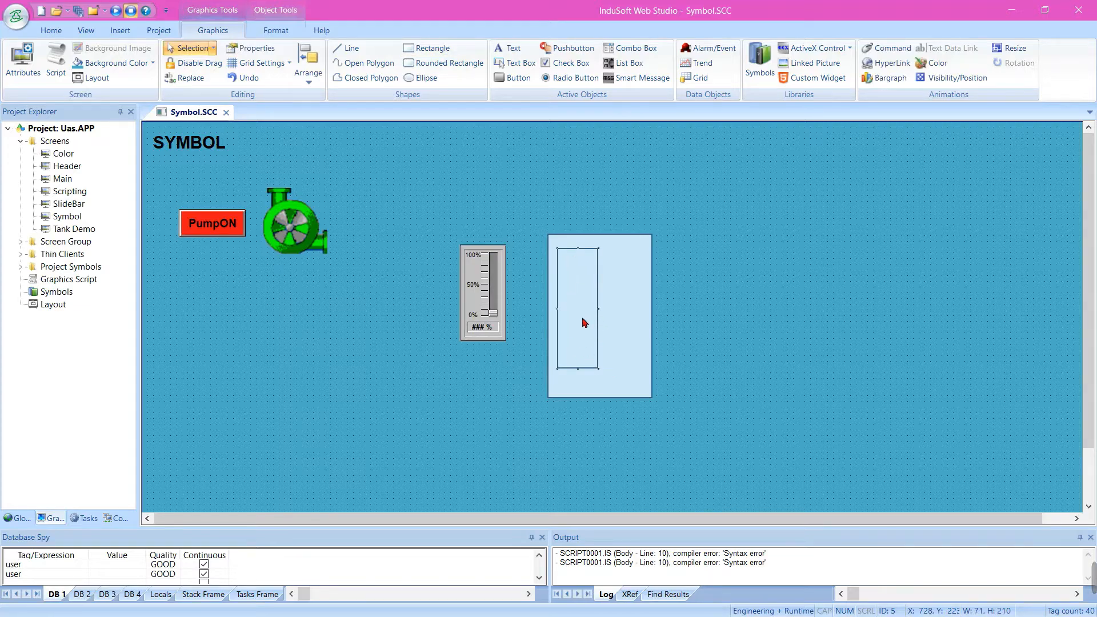
# Apply a Bargraph animation to the narrow inner rectangle
pyautogui.click(777, 367)
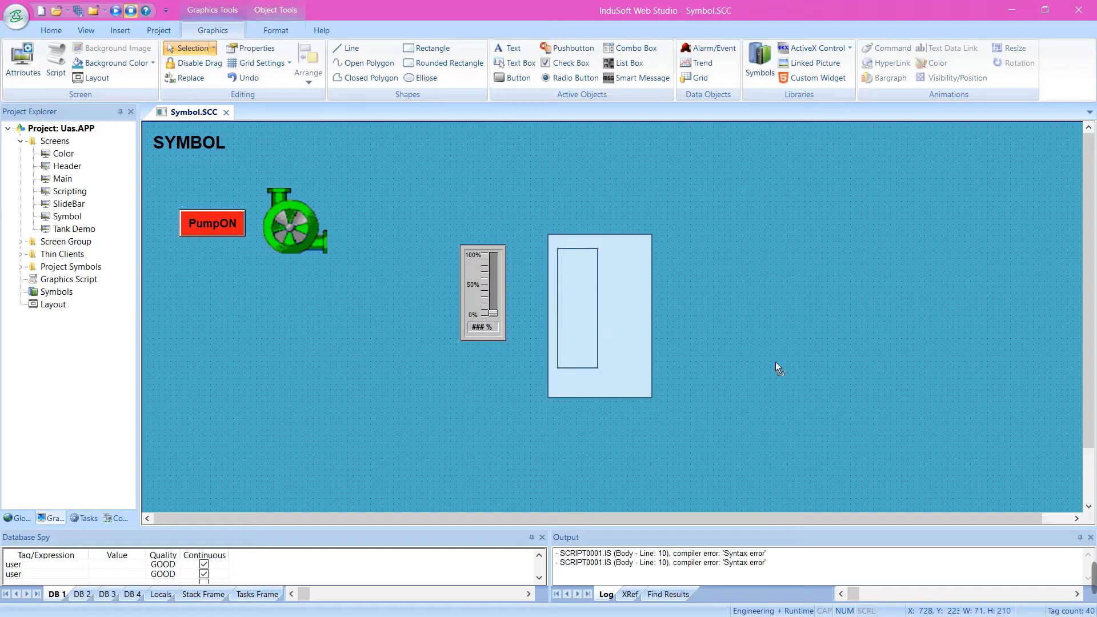
pyautogui.click(585, 327)
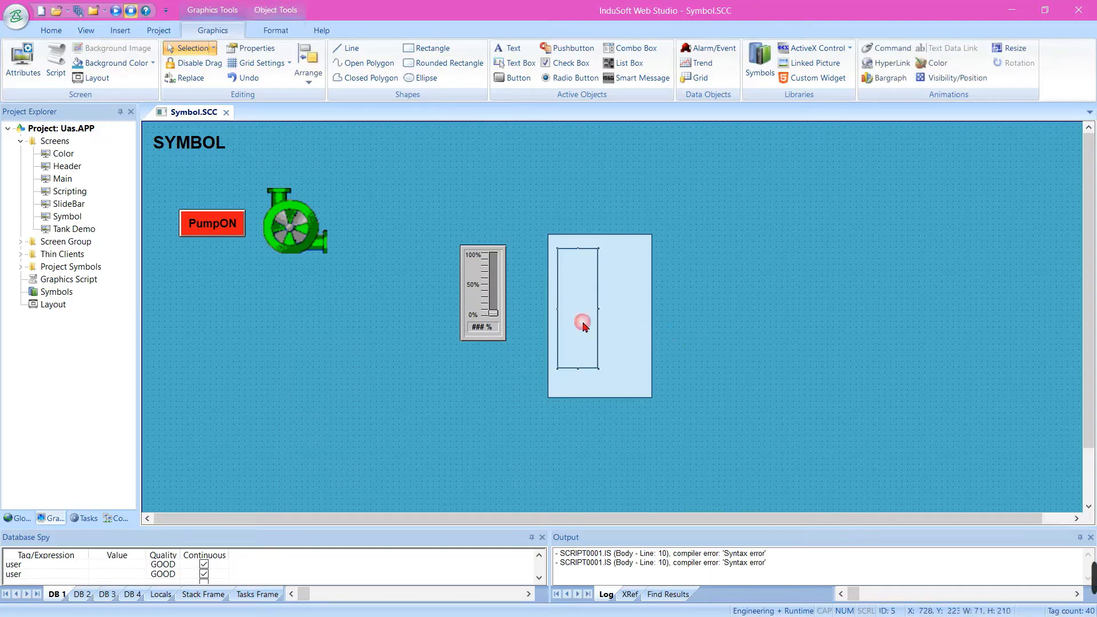
pyautogui.click(872, 80)
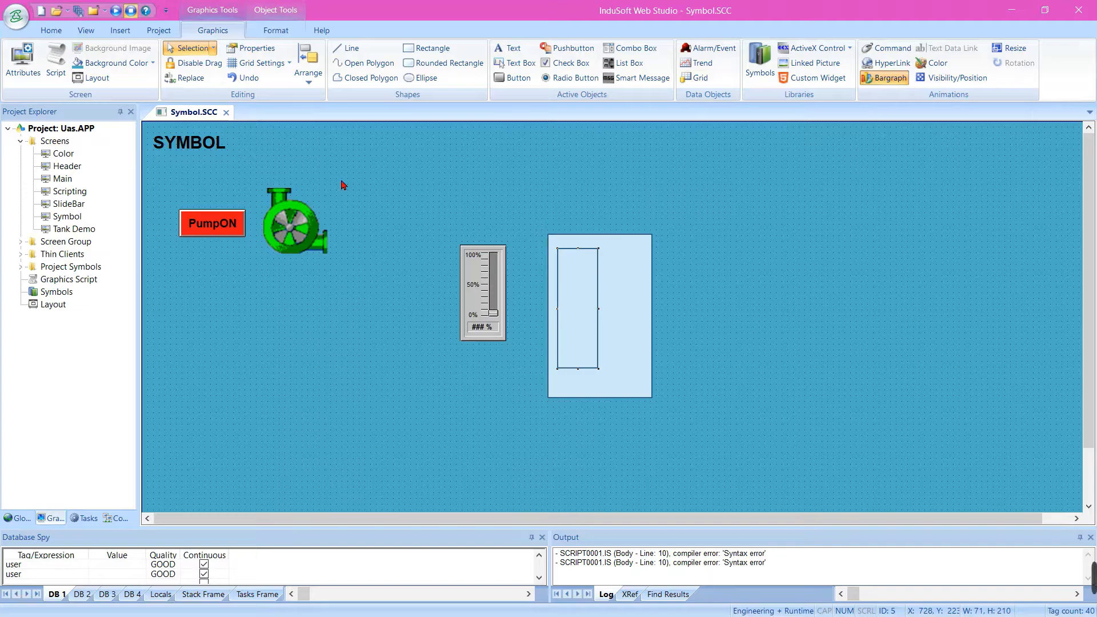
# Draw a small rectangle about 68 by 19 beside the narrow rectangle's lower end and apply a Visibility/Position animation to it
pyautogui.click(365, 167)
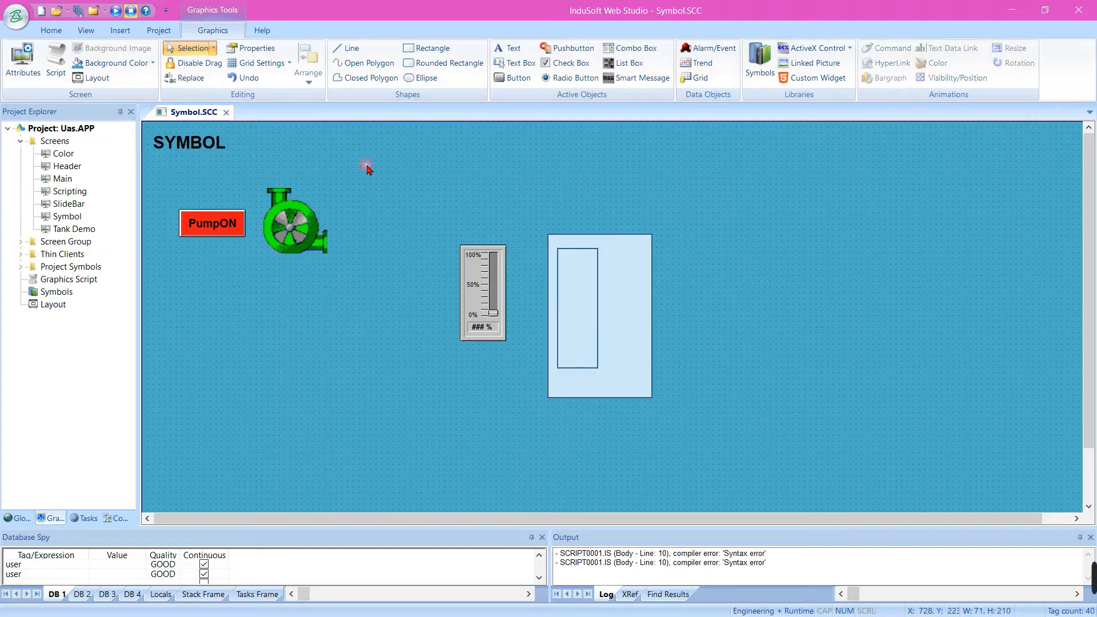
pyautogui.click(446, 51)
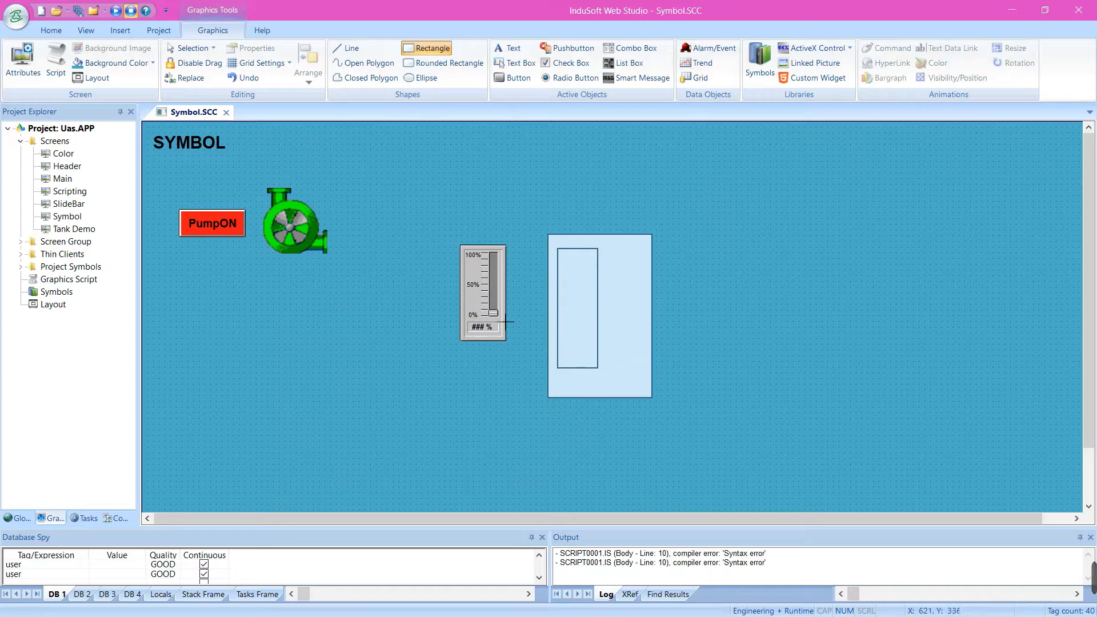
pyautogui.click(613, 357)
pyautogui.moveTo(612, 356); pyautogui.dragTo(644, 359)
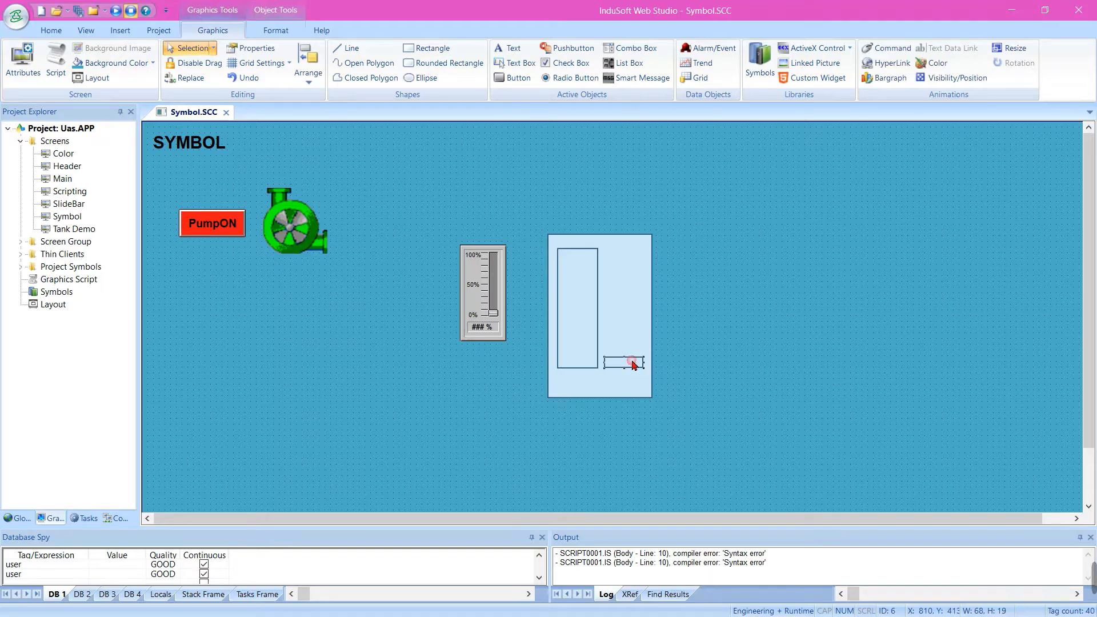
pyautogui.click(931, 83)
pyautogui.click(693, 406)
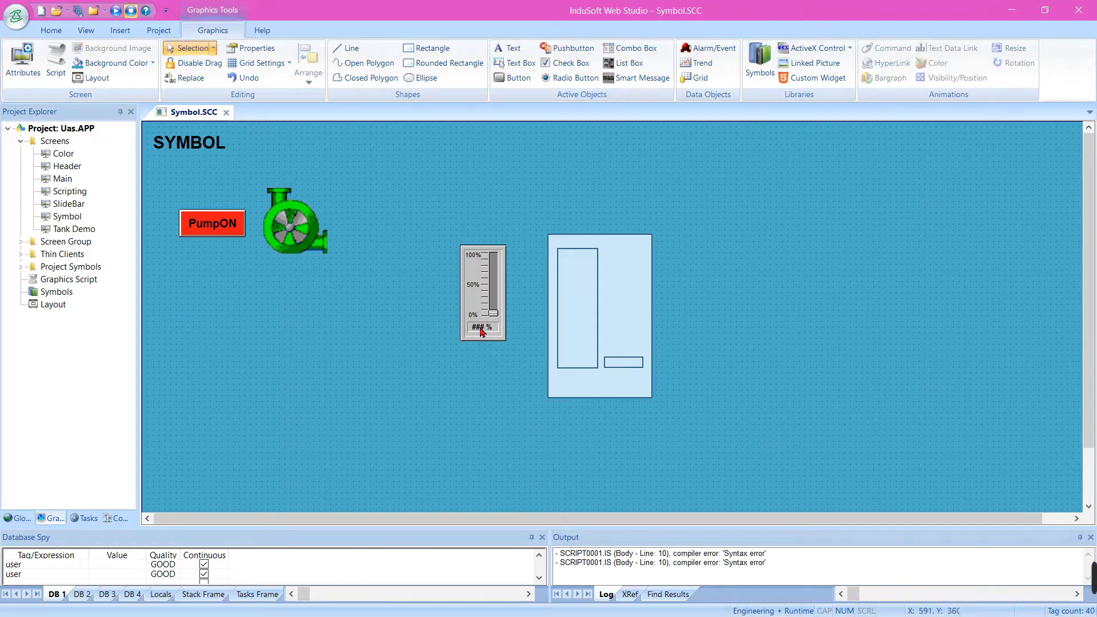
# Add the text ###% centred below the narrow bargraph rectangle
pyautogui.click(508, 48)
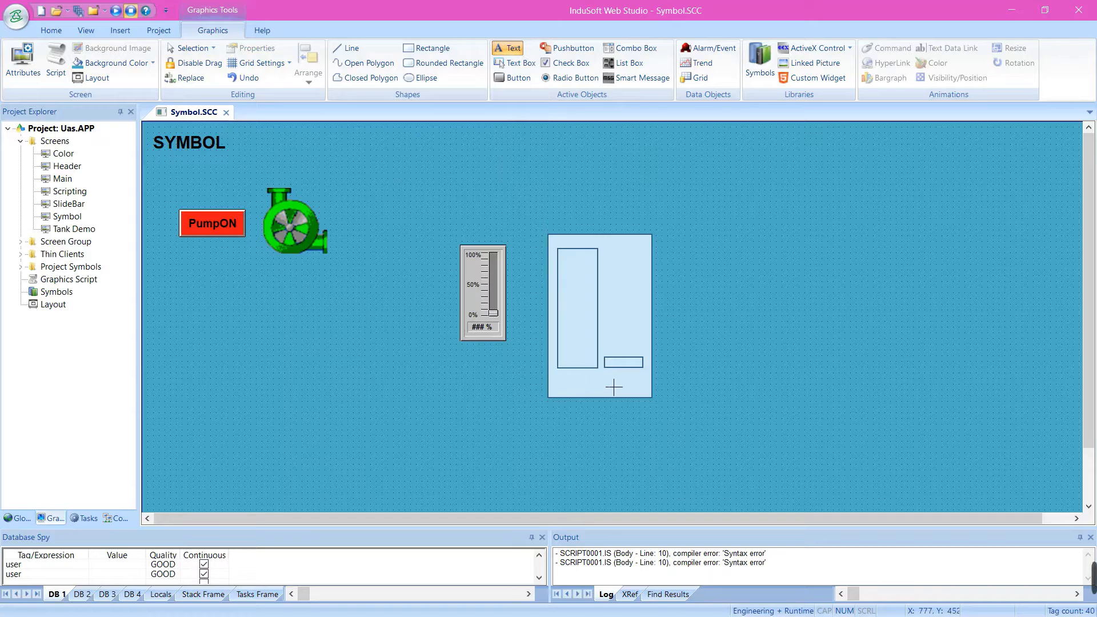
pyautogui.write('###')
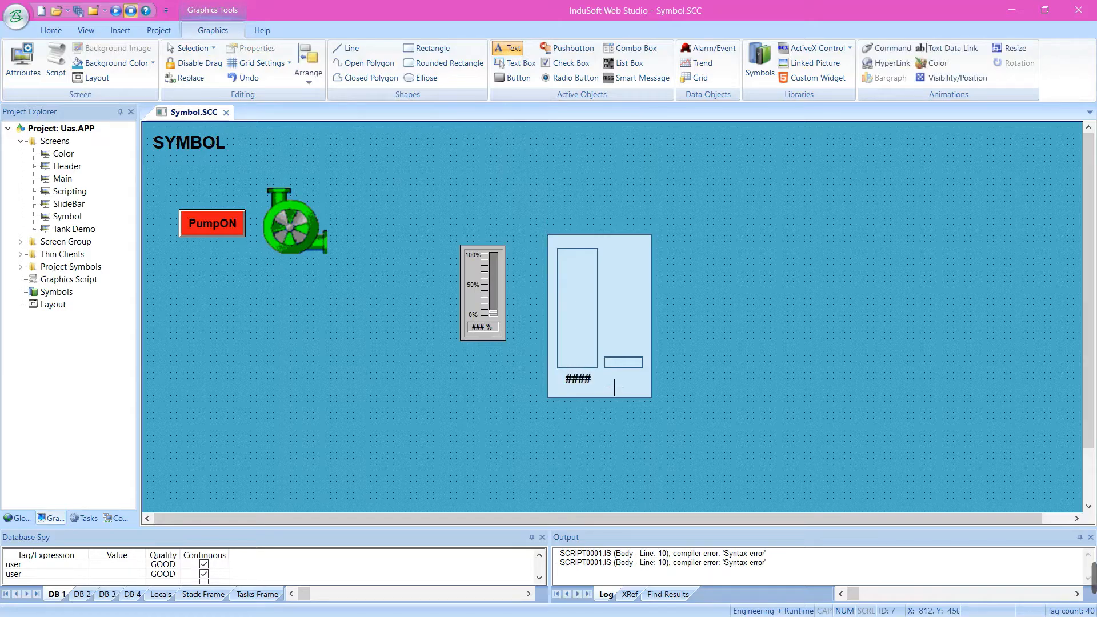
pyautogui.press('Return')
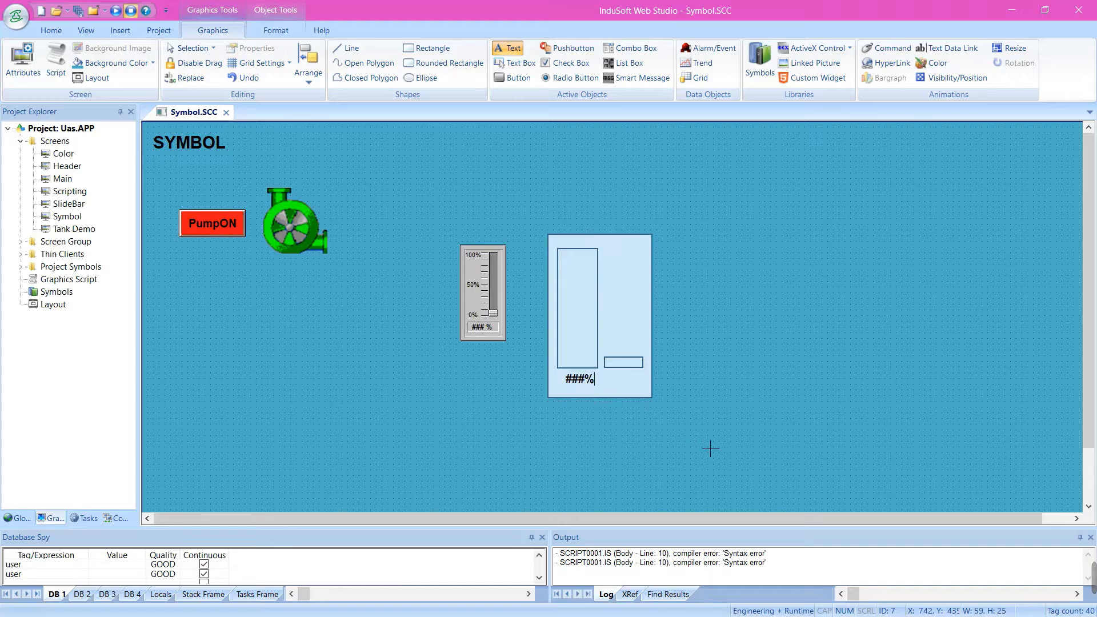
pyautogui.press('Escape')
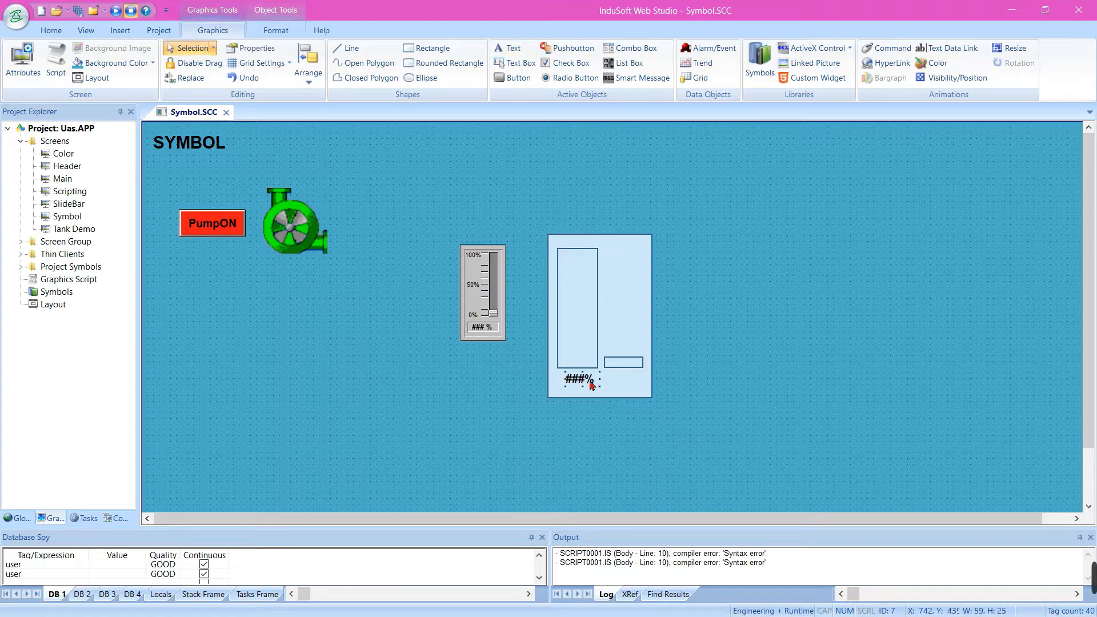
pyautogui.moveTo(578, 379); pyautogui.dragTo(574, 378)
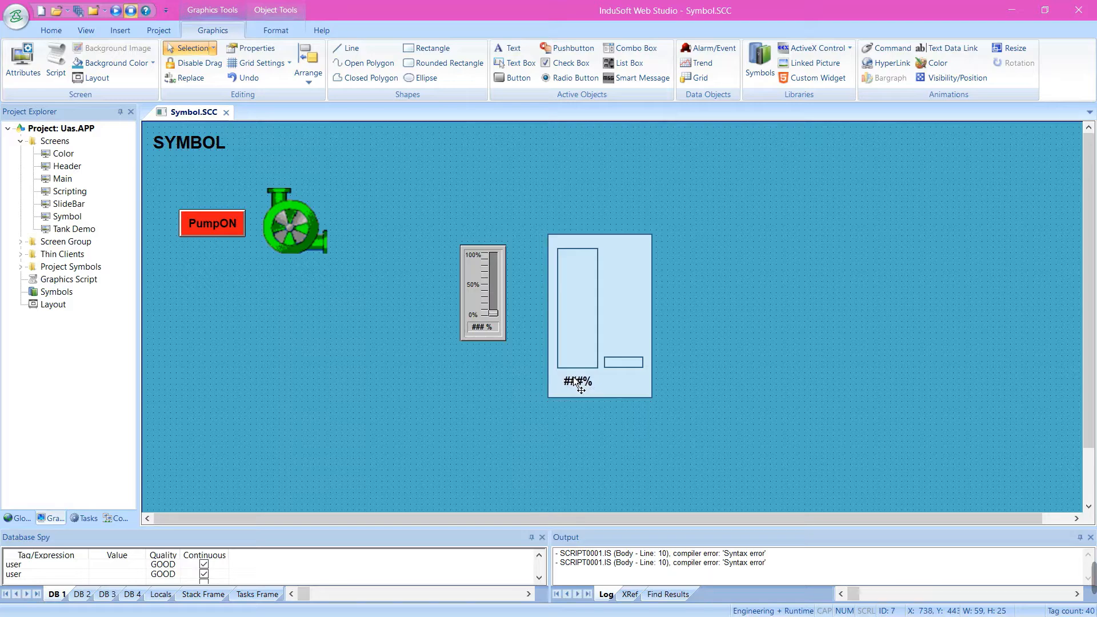
pyautogui.click(582, 407)
# Create a linked symbol from the three rectangles and the ###% text, replacing Slider 2.sym in the Sliders folder
pyautogui.moveTo(524, 213); pyautogui.dragTo(690, 420)
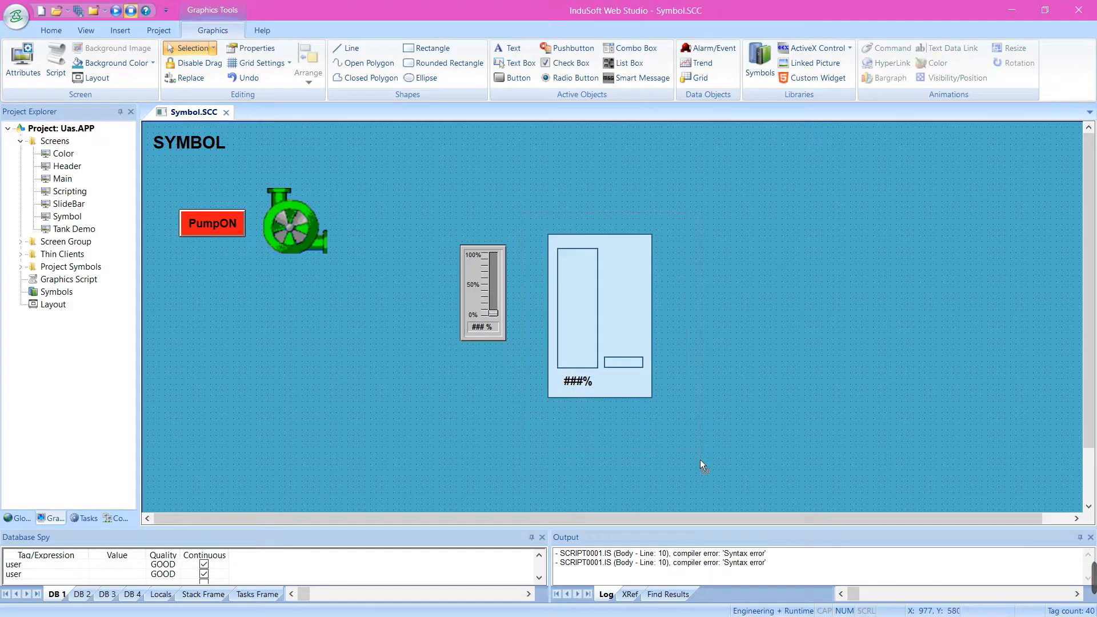
pyautogui.moveTo(701, 460); pyautogui.dragTo(700, 461)
pyautogui.rightClick(646, 393)
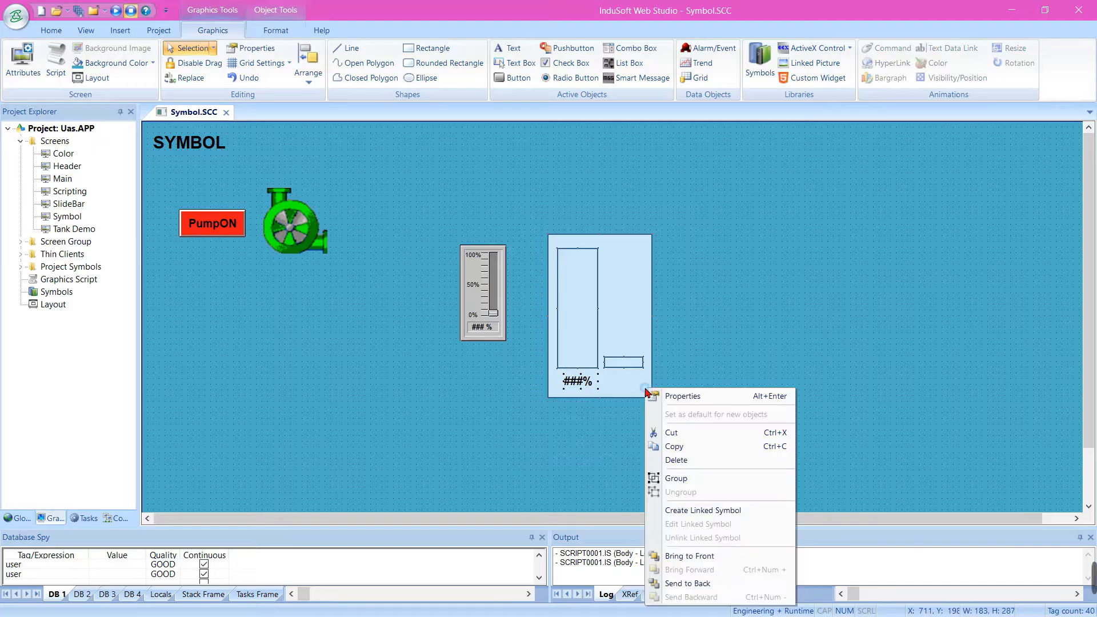
pyautogui.click(687, 512)
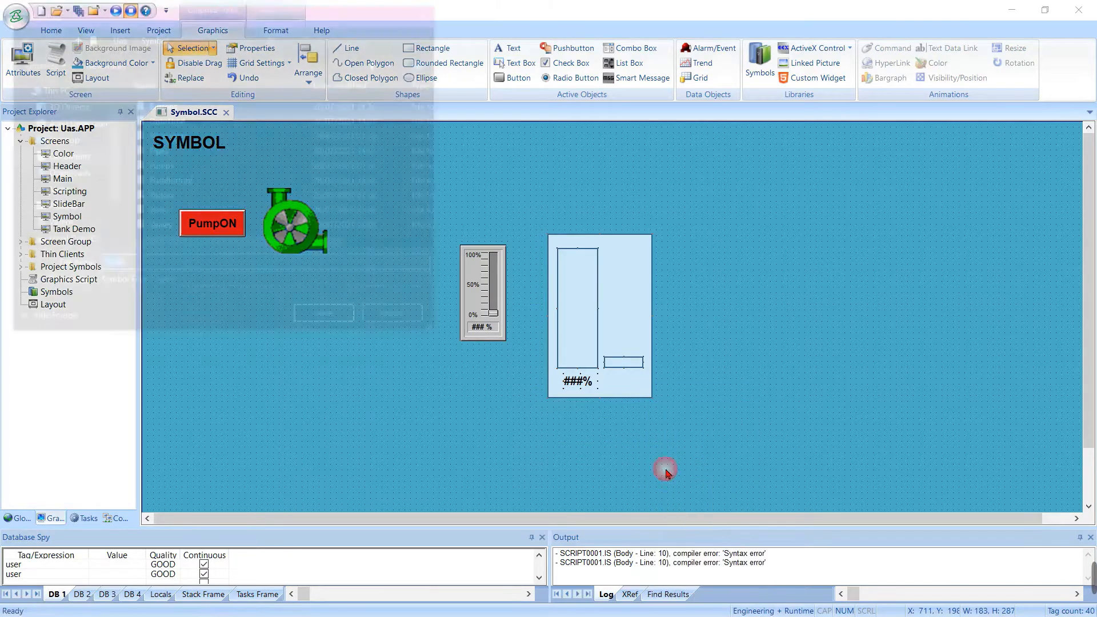
pyautogui.doubleClick(213, 203)
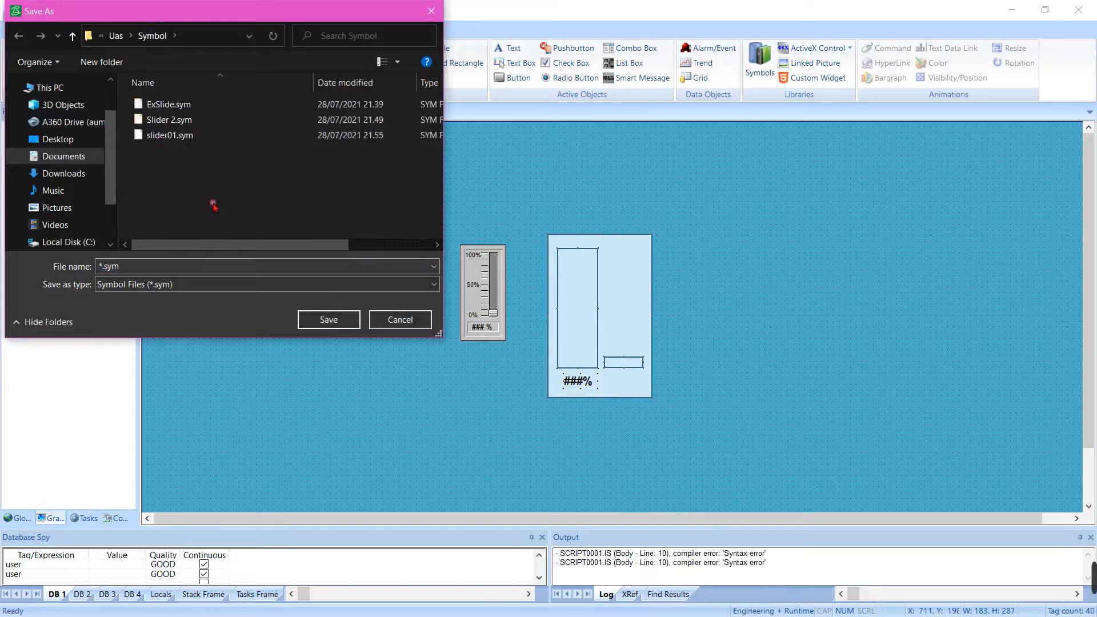
pyautogui.click(187, 122)
pyautogui.doubleClick(187, 122)
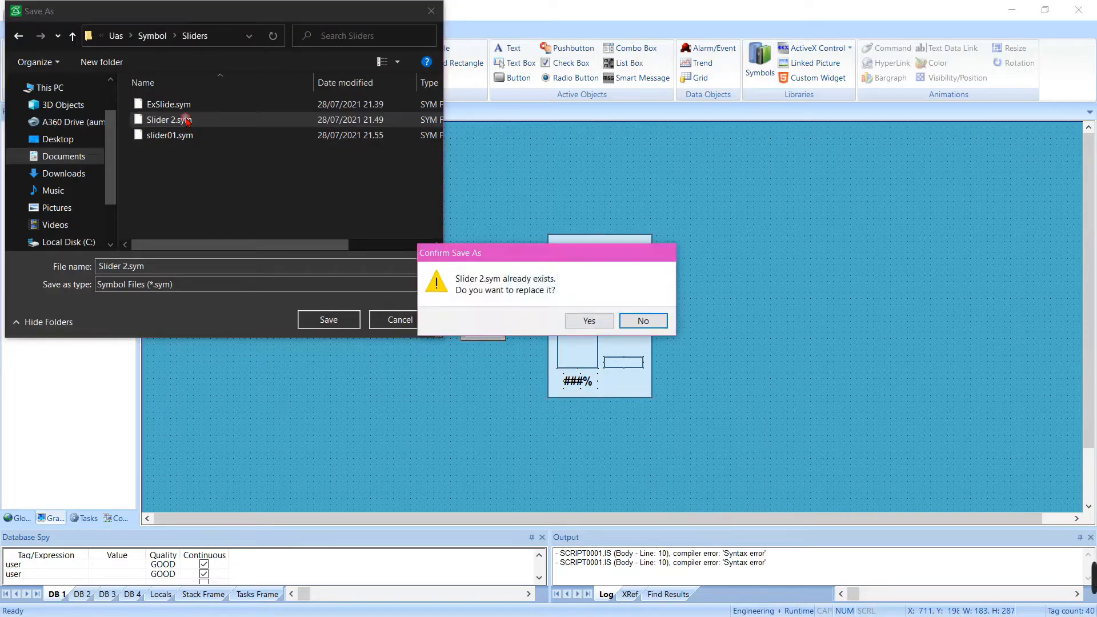
pyautogui.click(592, 321)
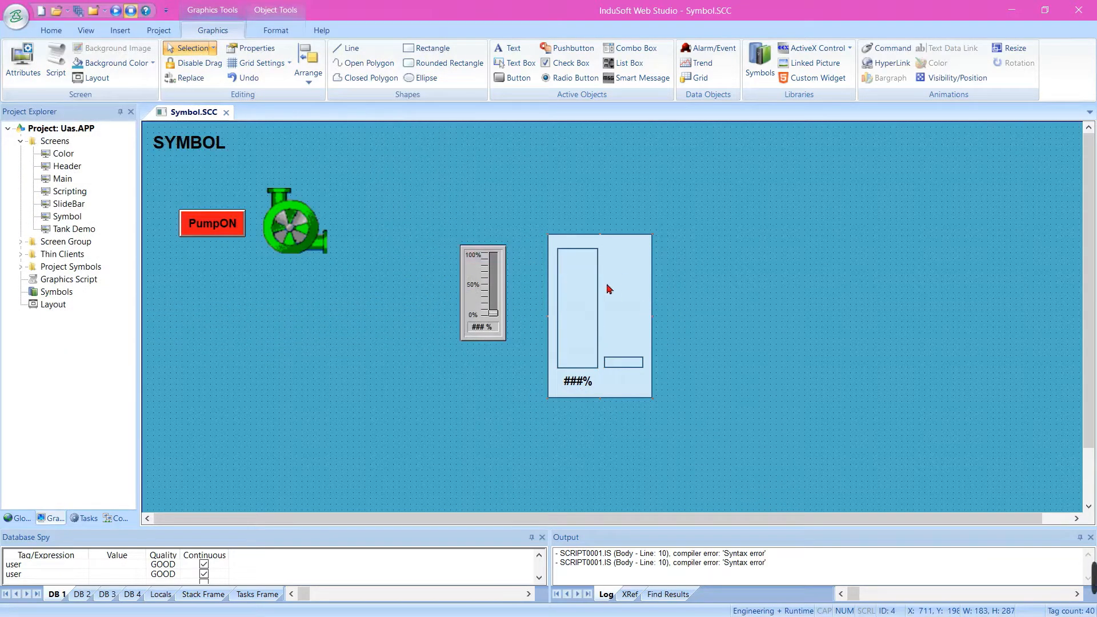
# Open the new linked symbol on the Symbol screen for editing
pyautogui.click(673, 329)
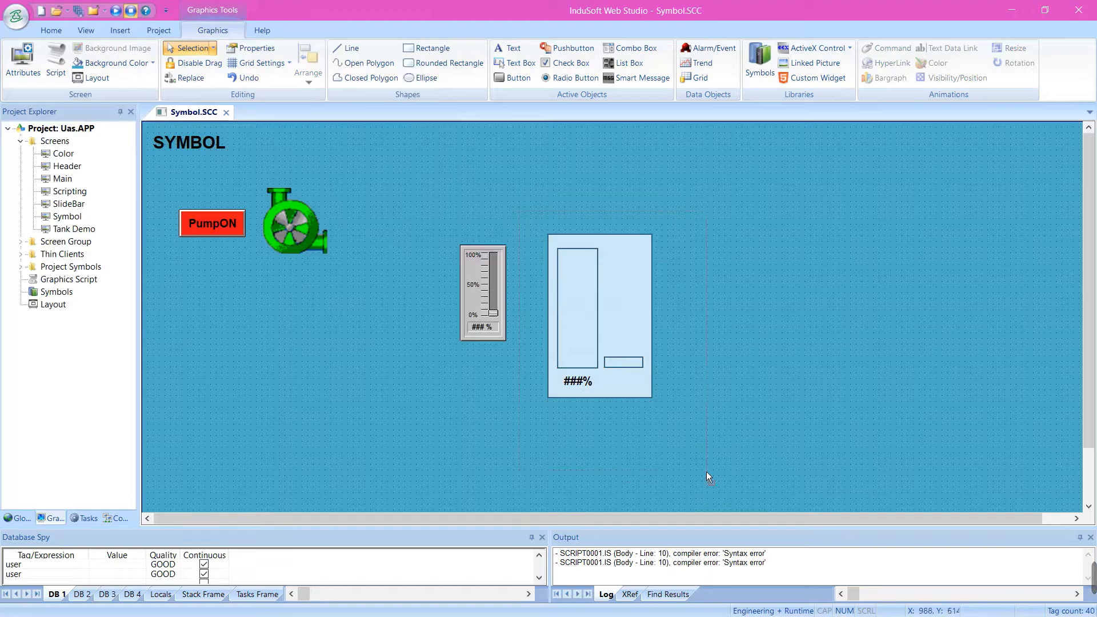
pyautogui.click(643, 351)
pyautogui.rightClick(644, 350)
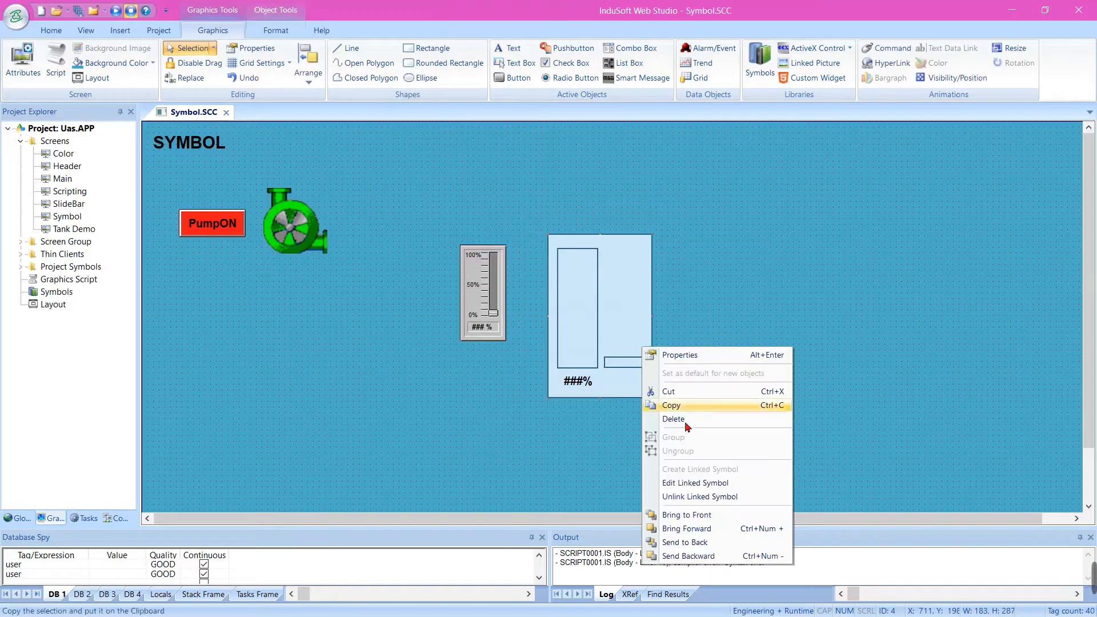
pyautogui.click(698, 483)
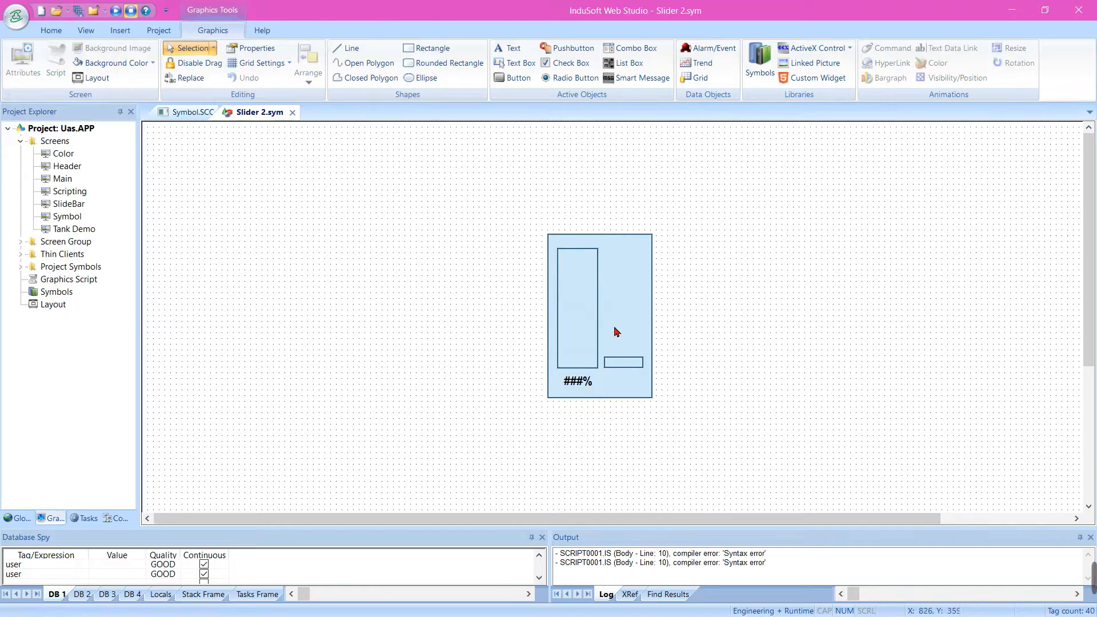
# Set the narrow rectangle's BarGraph tag/expression to #TagVal:
pyautogui.click(570, 321)
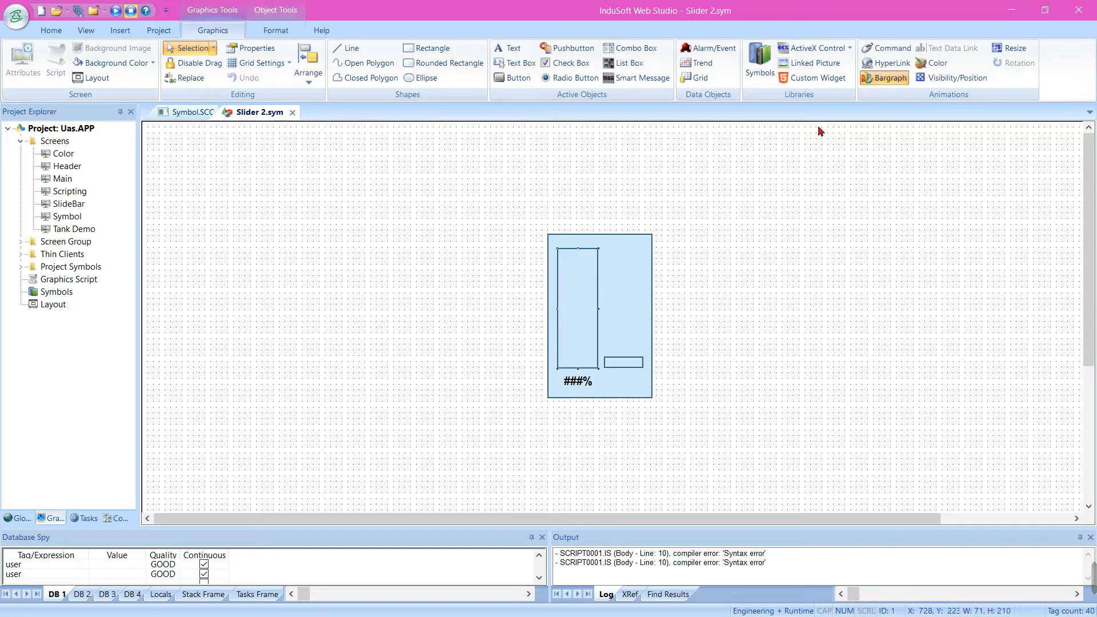
pyautogui.doubleClick(591, 303)
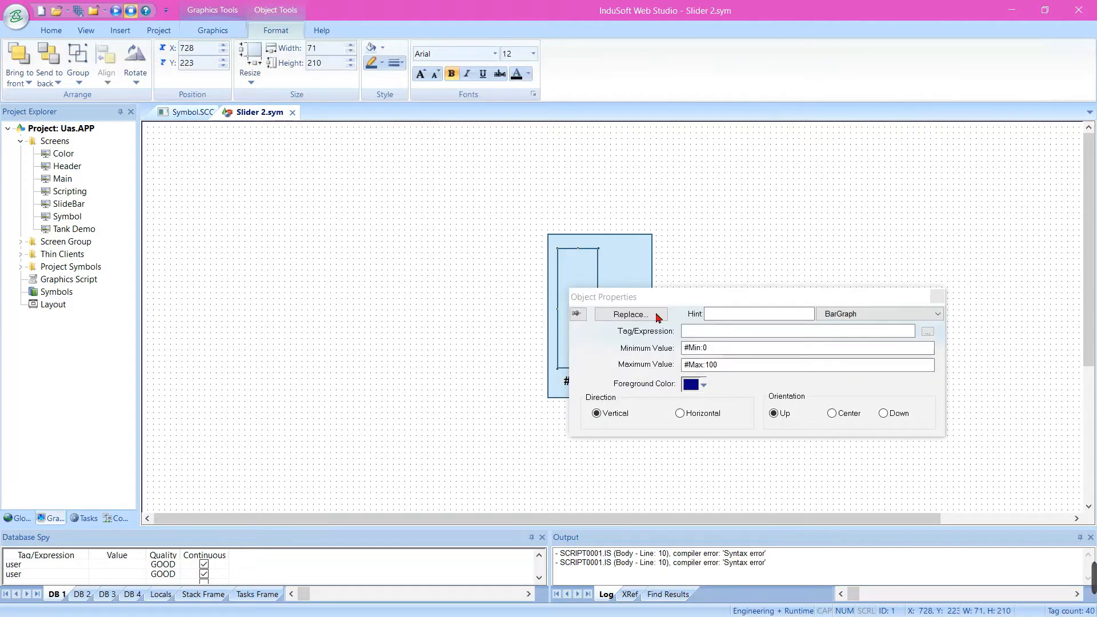
pyautogui.click(694, 330)
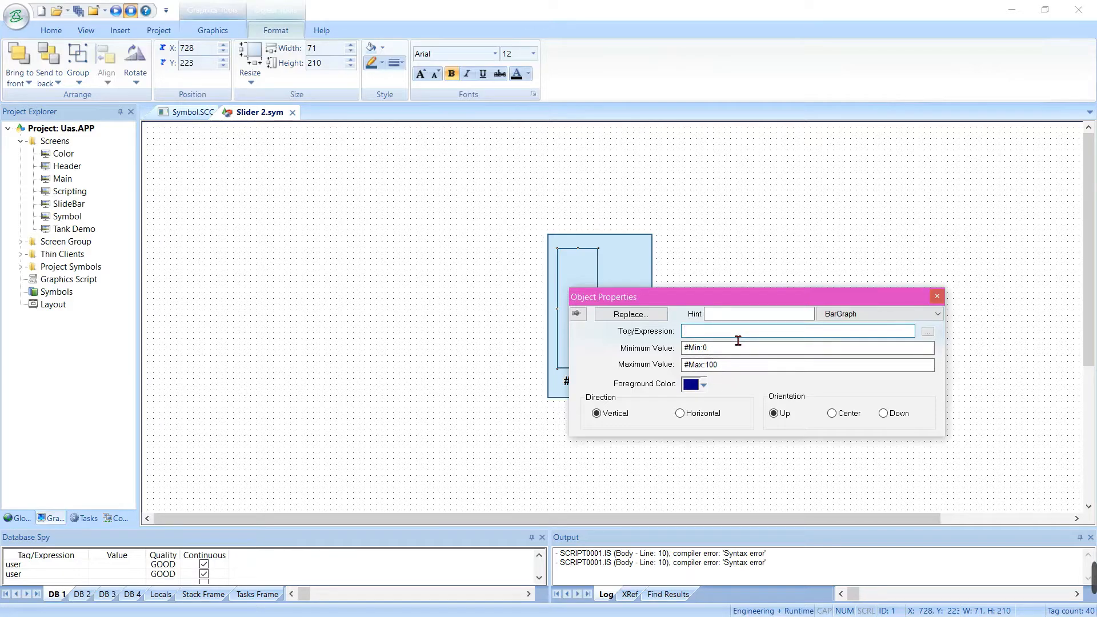
pyautogui.click(763, 236)
pyautogui.click(580, 314)
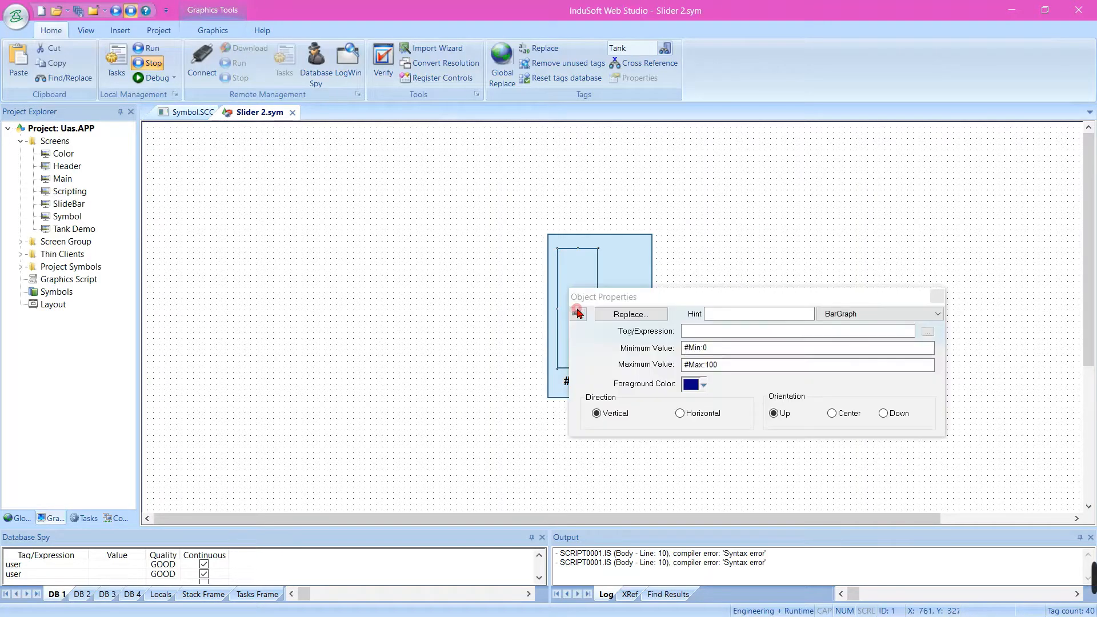
pyautogui.click(722, 334)
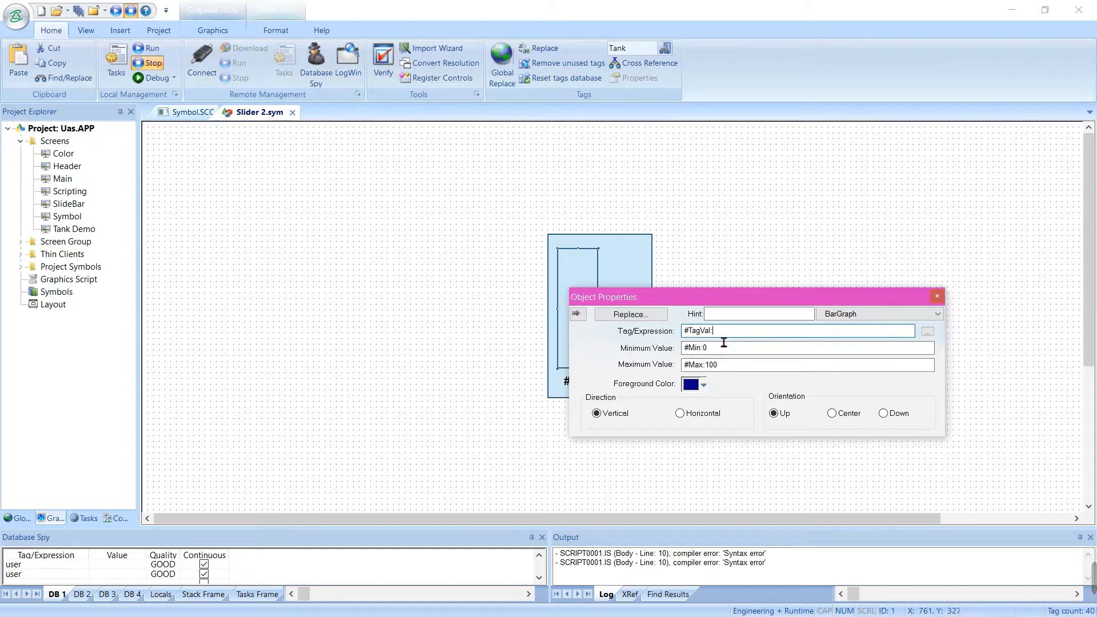
pyautogui.click(719, 251)
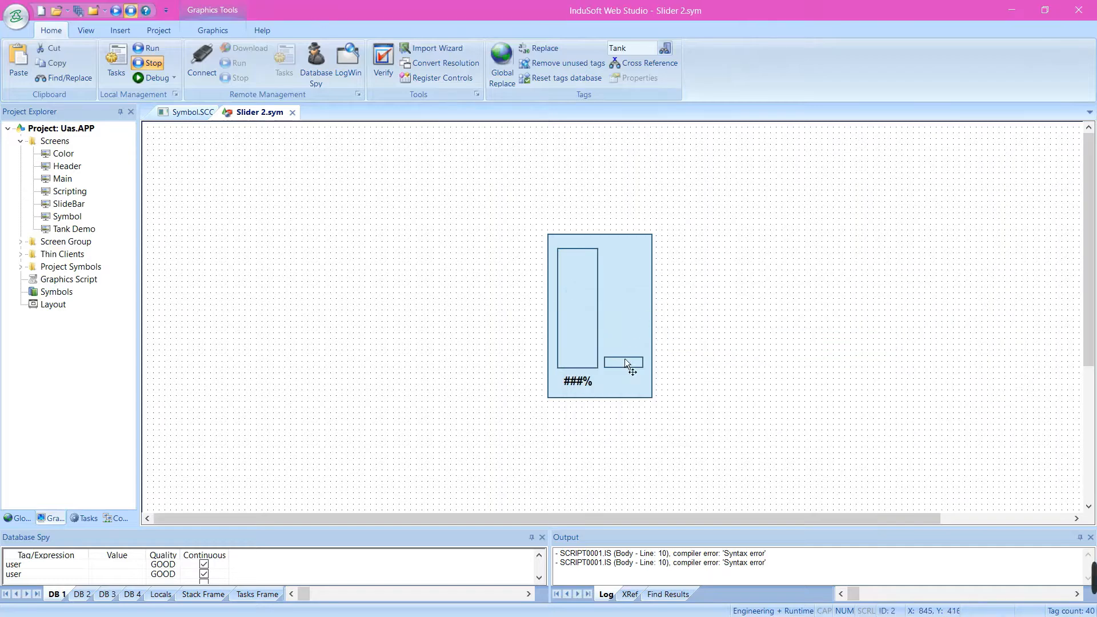
# Set the small rectangle's vertical Visibility/Position tag/expression to #TagVal:
pyautogui.click(625, 360)
pyautogui.click(811, 370)
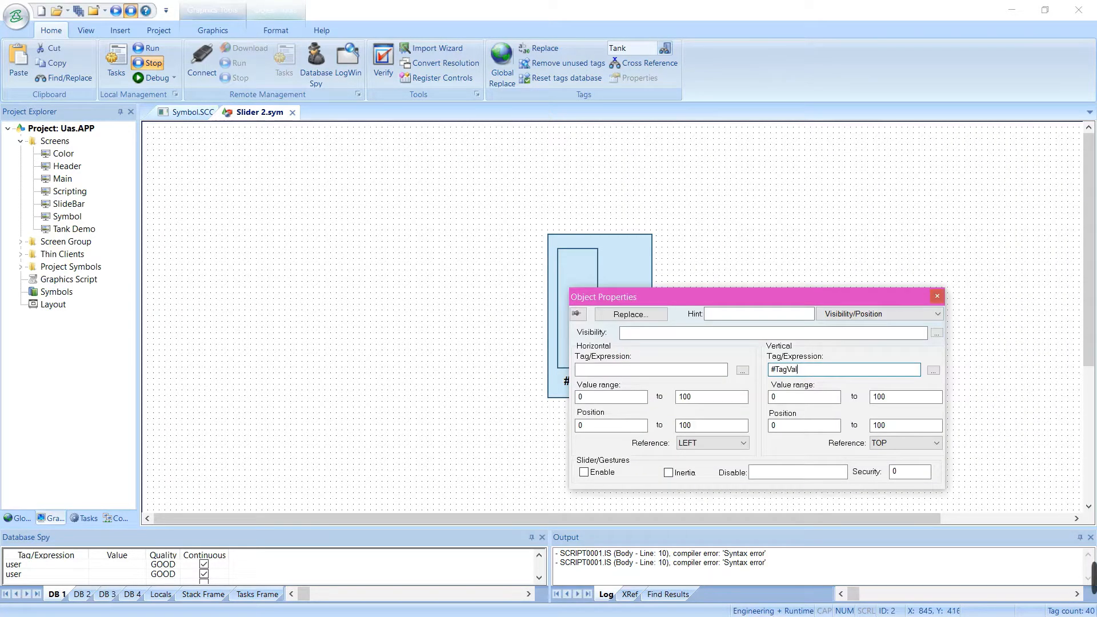
pyautogui.press('Tab')
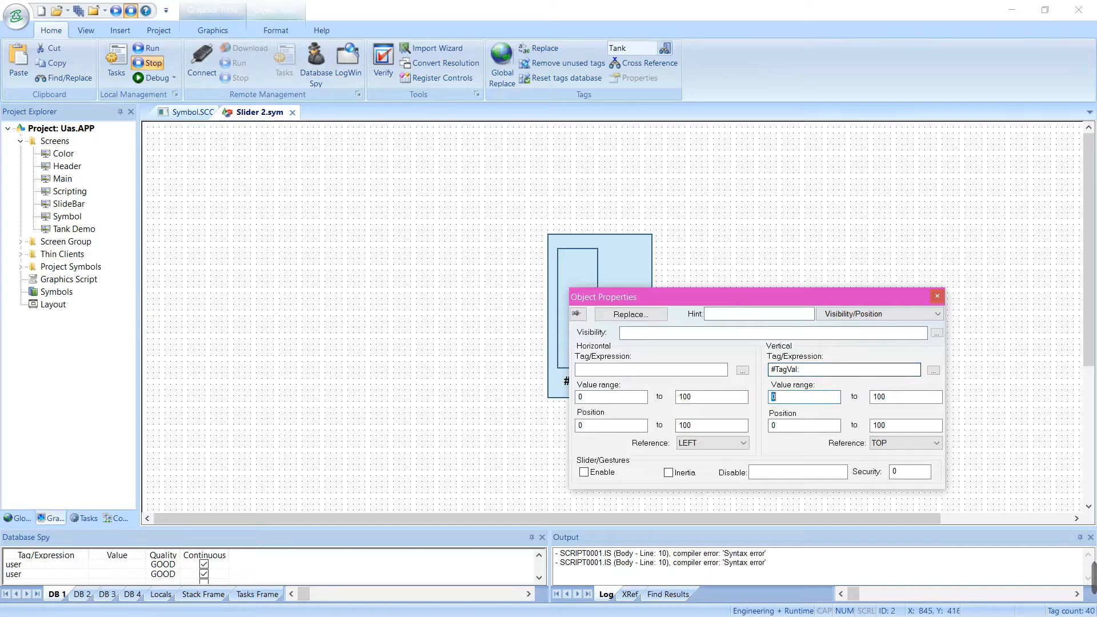
# Set the small rectangle's vertical value range from #MinVal: to #MaxVal:
pyautogui.write('#')
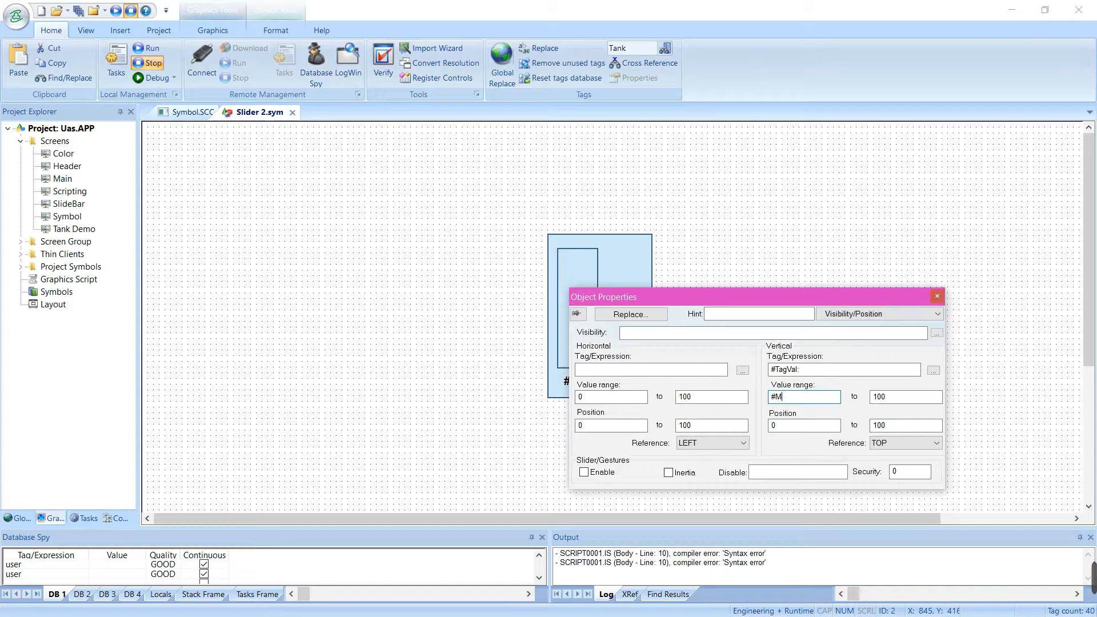
pyautogui.write('MinVal:')
pyautogui.press('Tab')
pyautogui.write('Ma')
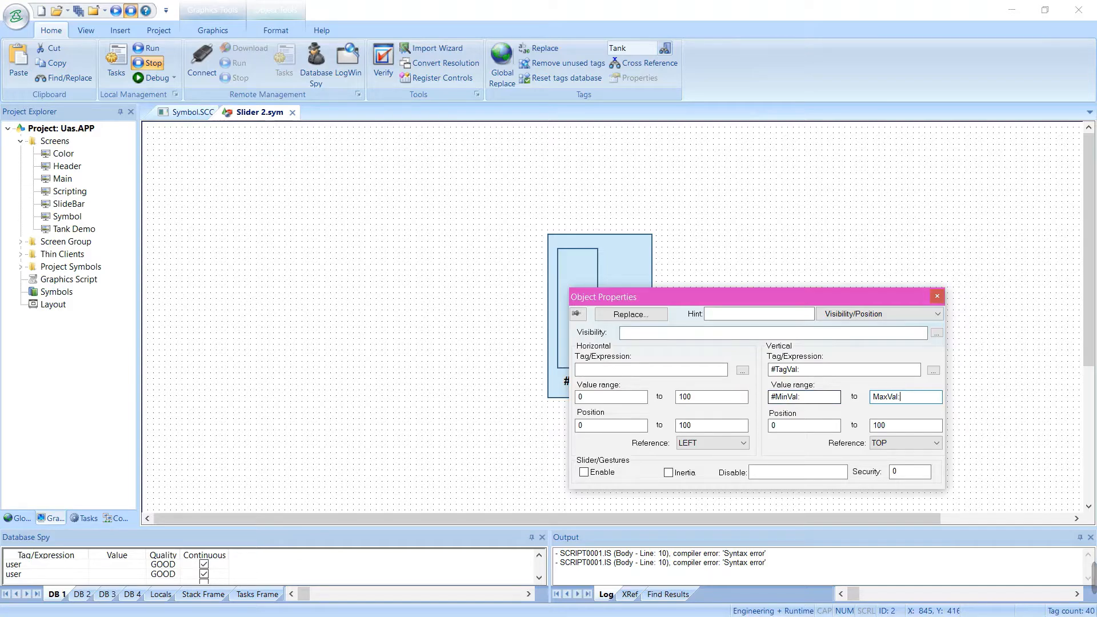
pyautogui.press('Tab')
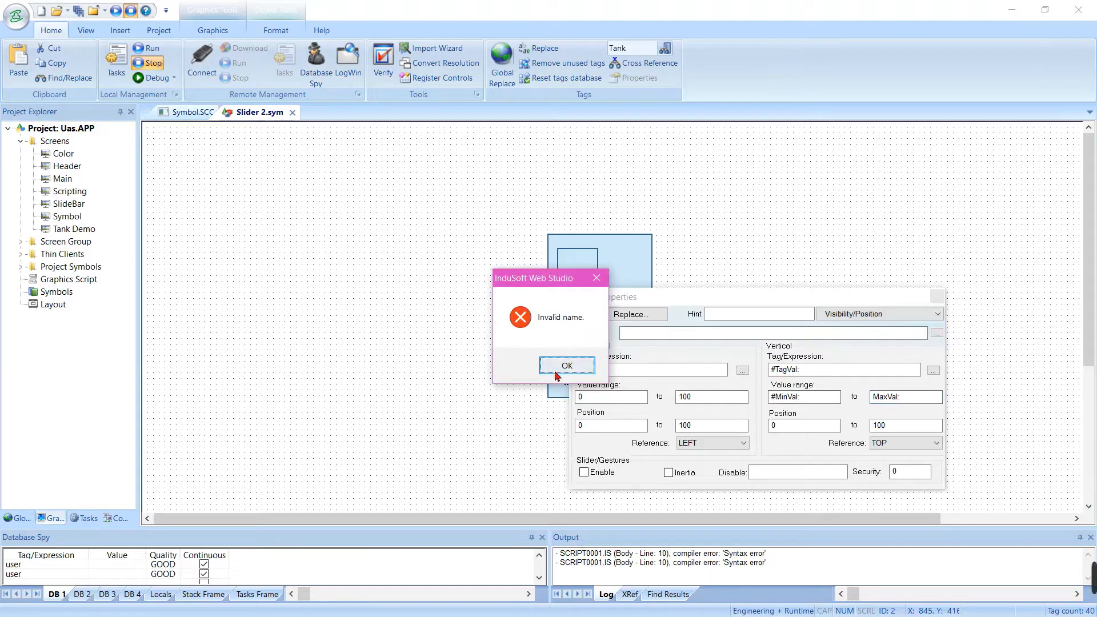
pyautogui.click(565, 365)
pyautogui.press('Home')
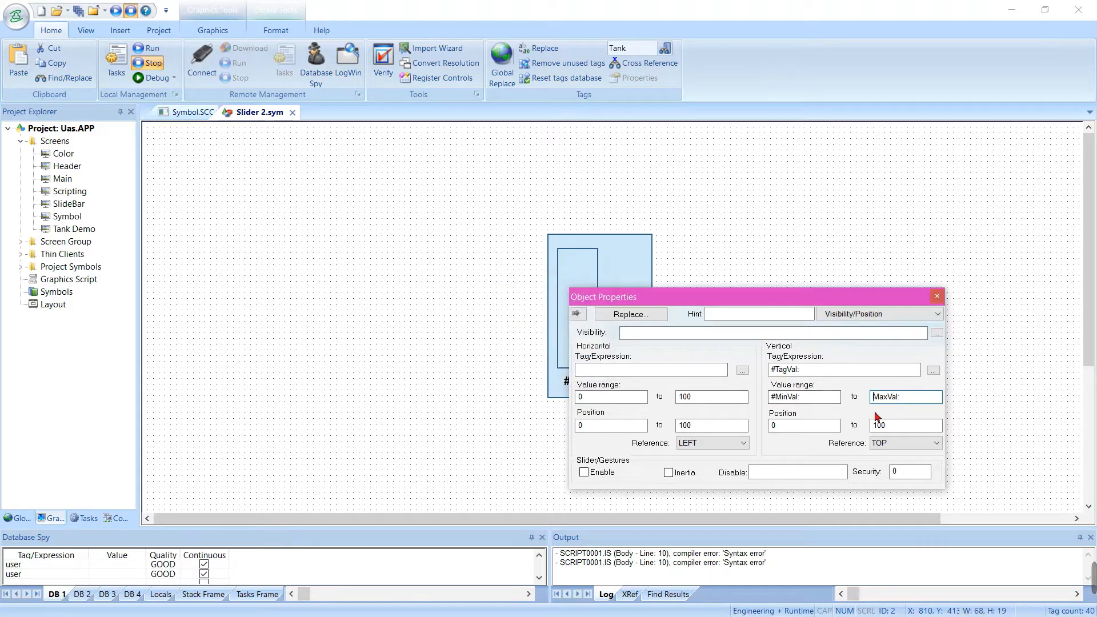
pyautogui.write('#')
# Set the small rectangle's vertical position range from 0 to -100 and enable Slider/Gestures for it
pyautogui.click(807, 426)
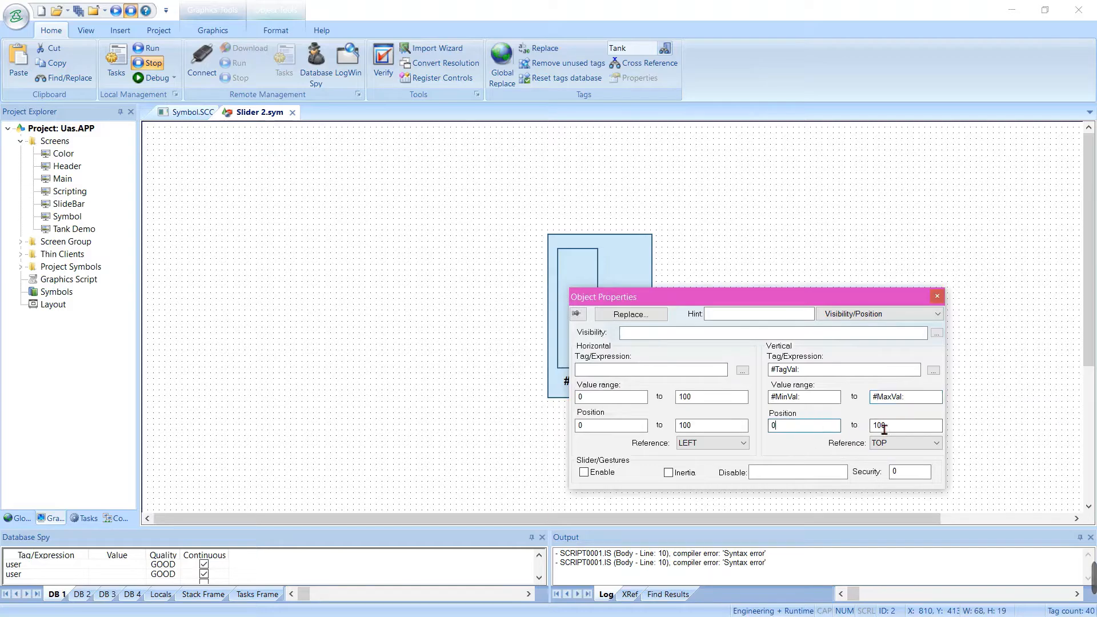
pyautogui.press('Tab')
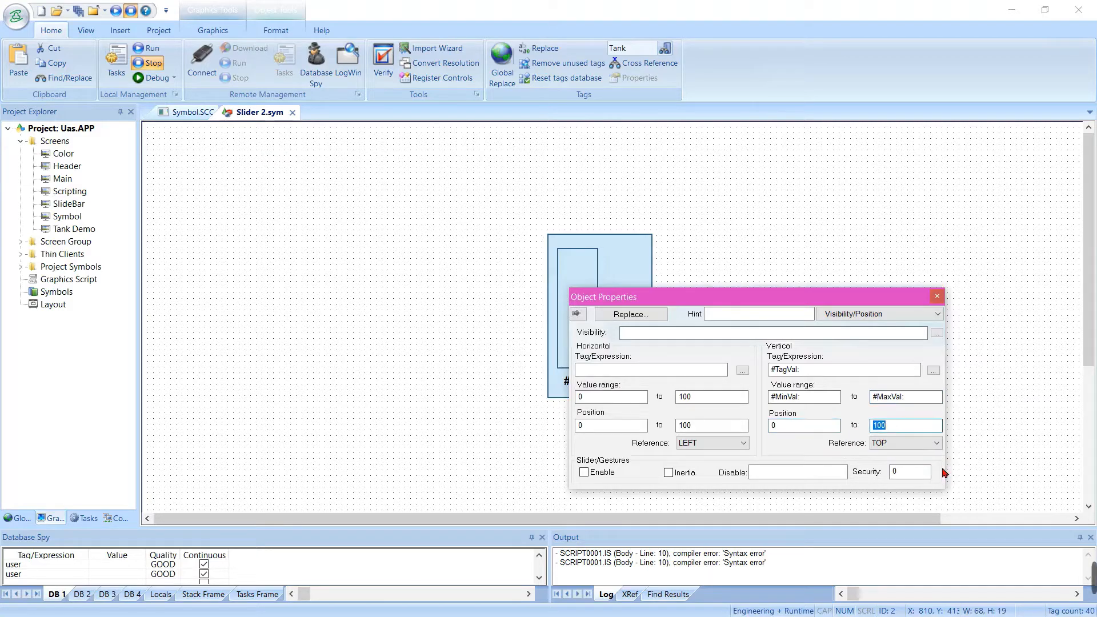
pyautogui.press('Home')
pyautogui.write('-')
pyautogui.click(583, 472)
pyautogui.click(787, 189)
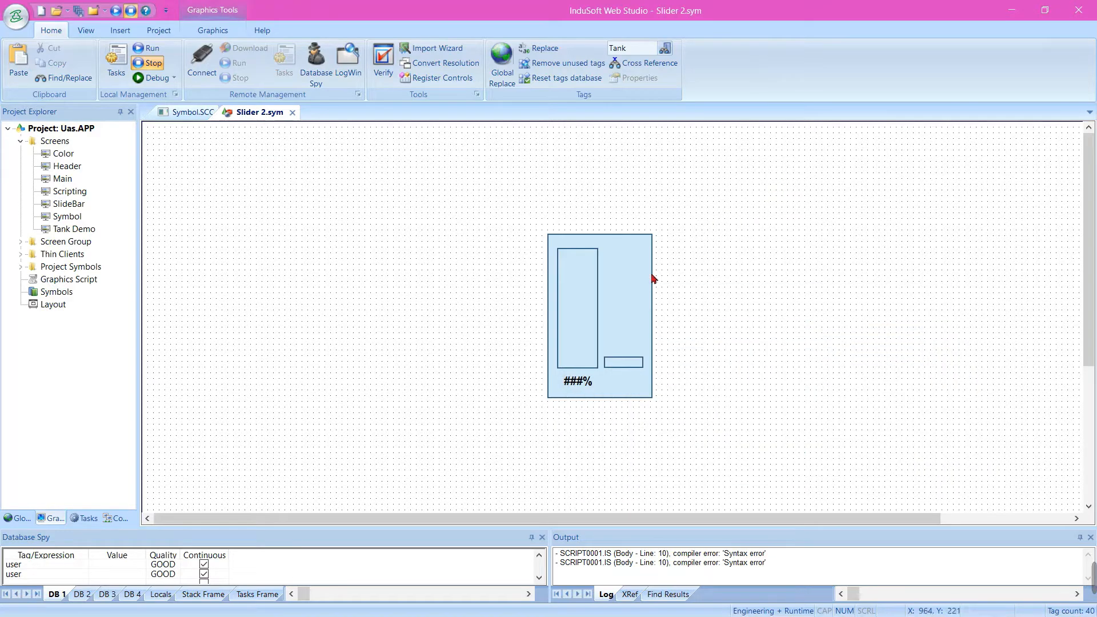
# Set the narrow rectangle's BarGraph minimum value to #MinVal:0 and maximum value to #MaxVal:100
pyautogui.doubleClick(594, 321)
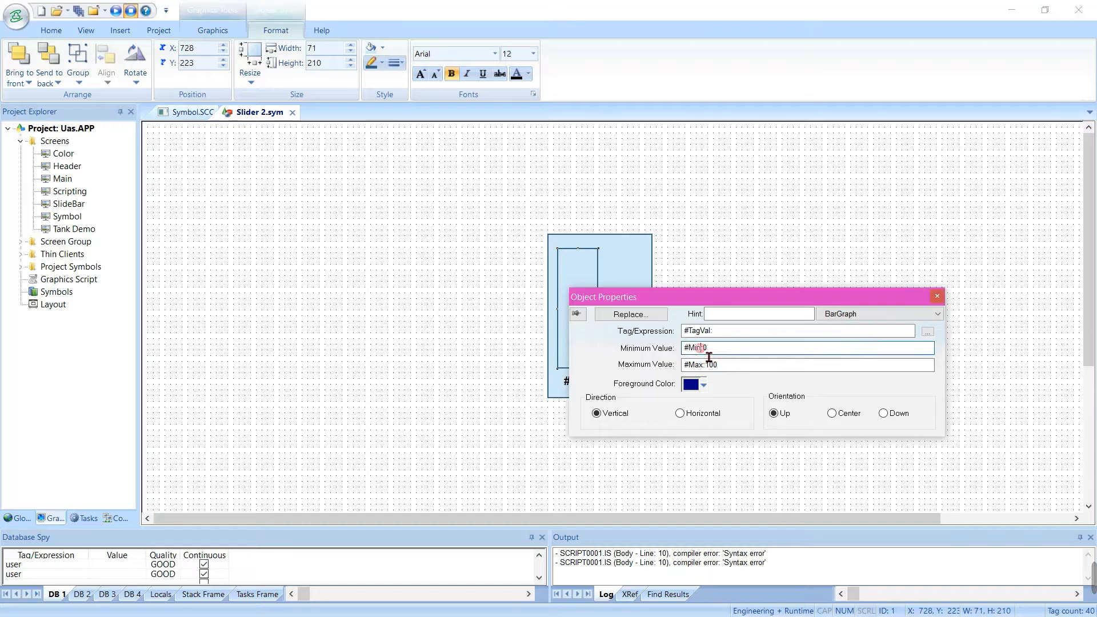
pyautogui.click(708, 348)
pyautogui.press('Tab')
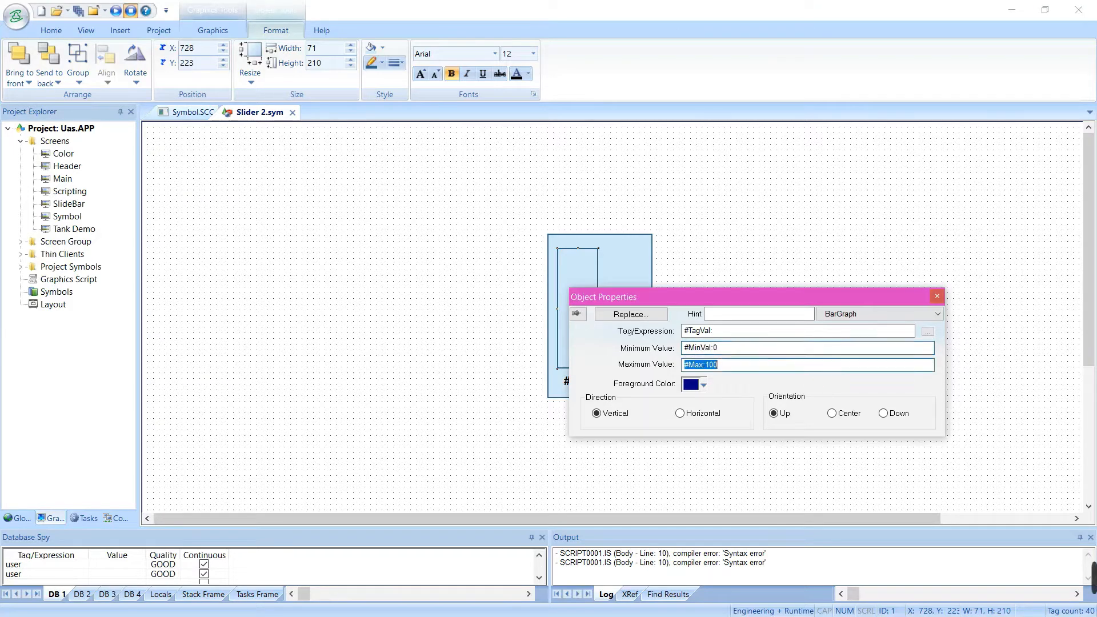
pyautogui.click(685, 364)
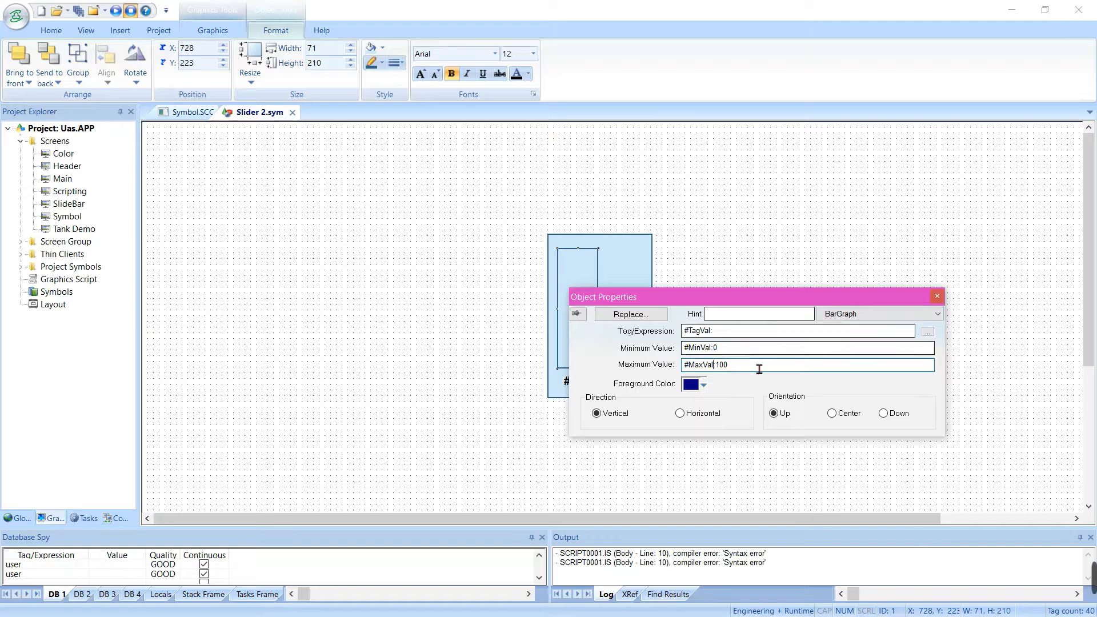
# Convert the ###% text into a Text Data Link with the tag/expression #TagVal:
pyautogui.click(745, 236)
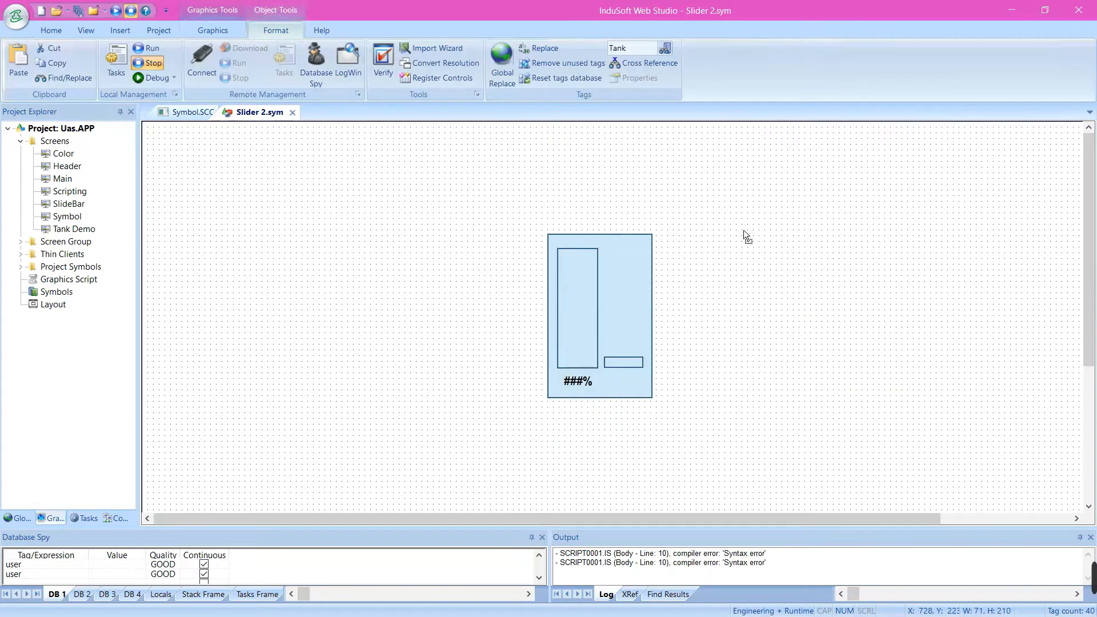
pyautogui.click(577, 380)
pyautogui.doubleClick(577, 380)
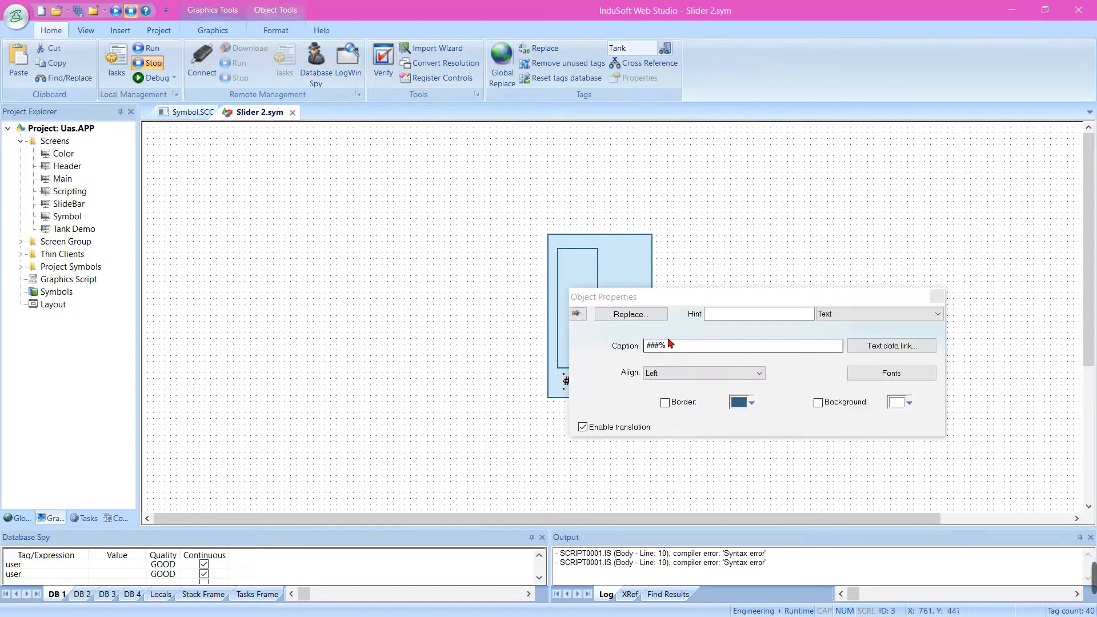
pyautogui.click(868, 345)
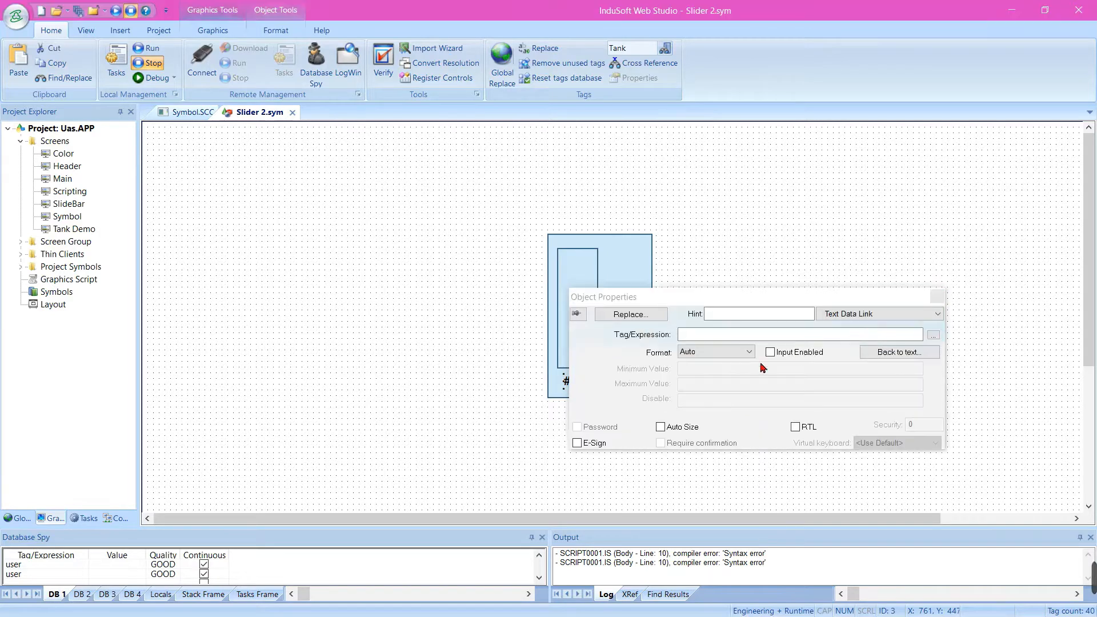
pyautogui.click(708, 343)
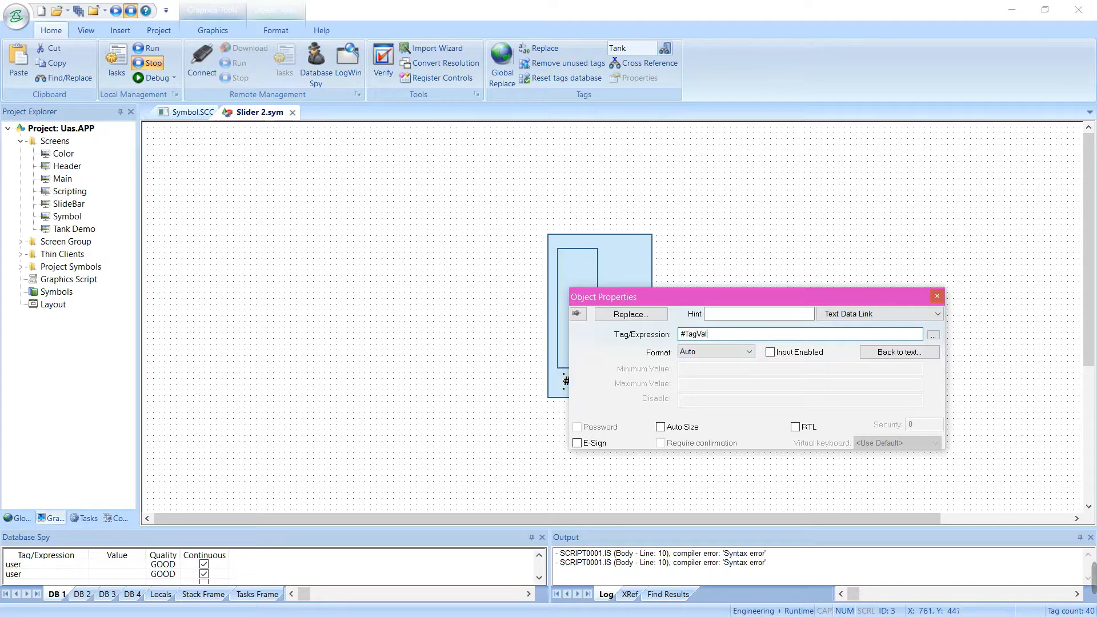
pyautogui.click(749, 254)
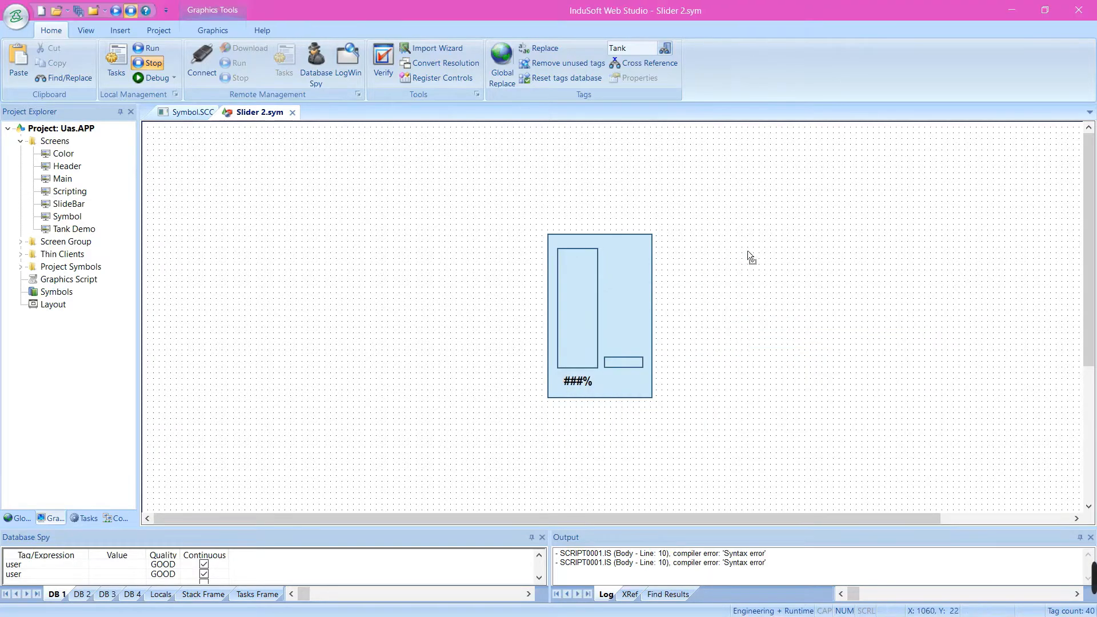
# Group all rectangles and the ###% text into one object and close Slider 2.sym, saving the changes
pyautogui.moveTo(526, 223); pyautogui.dragTo(681, 416)
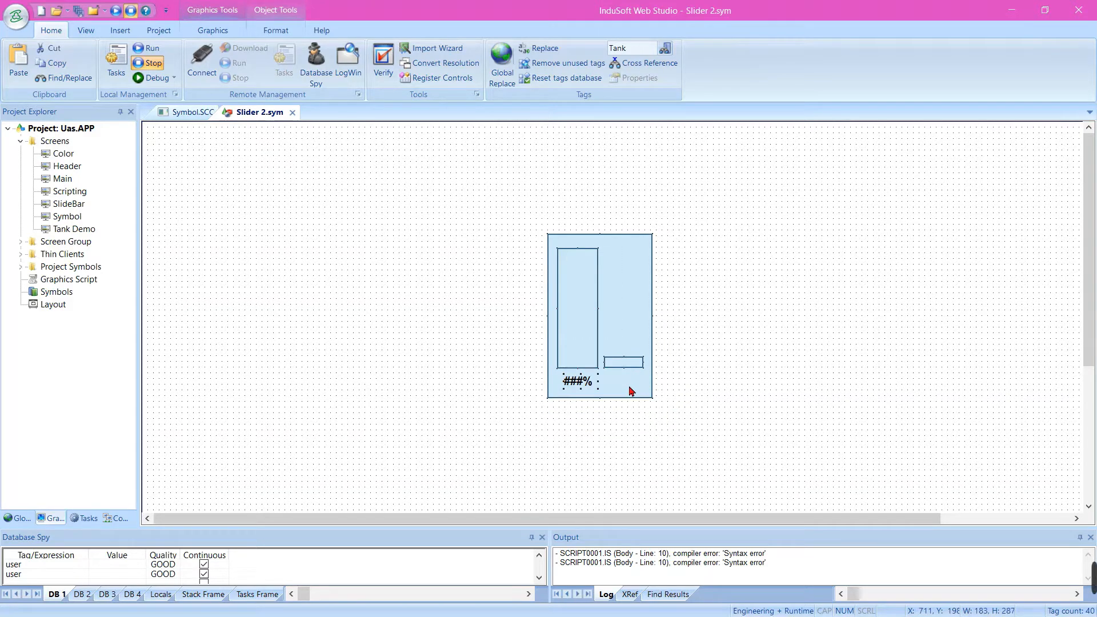
pyautogui.rightClick(629, 390)
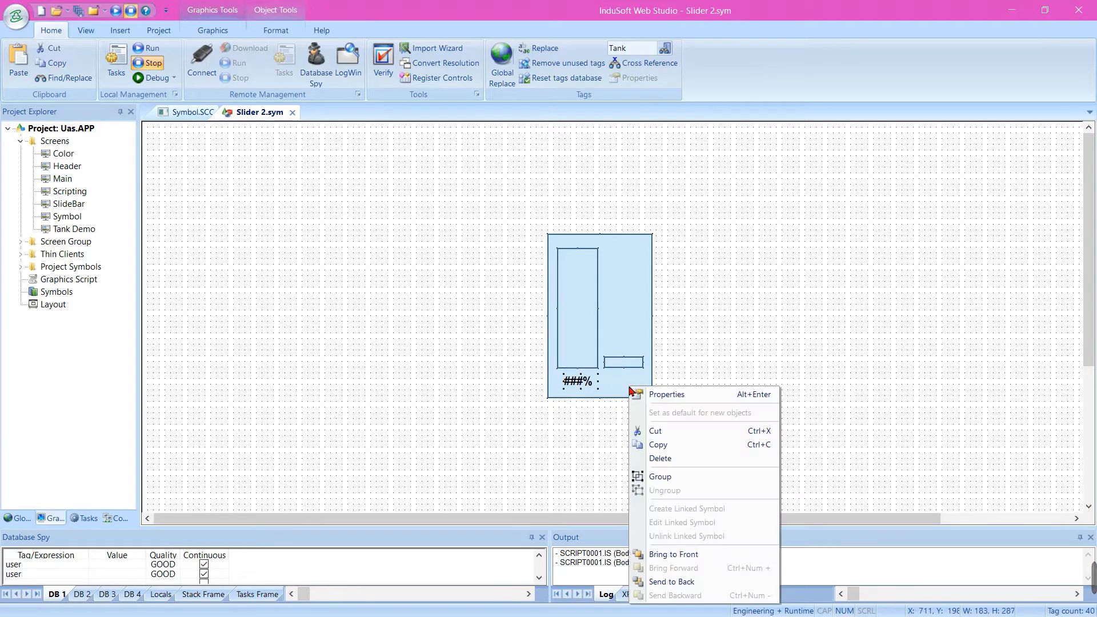
pyautogui.click(658, 477)
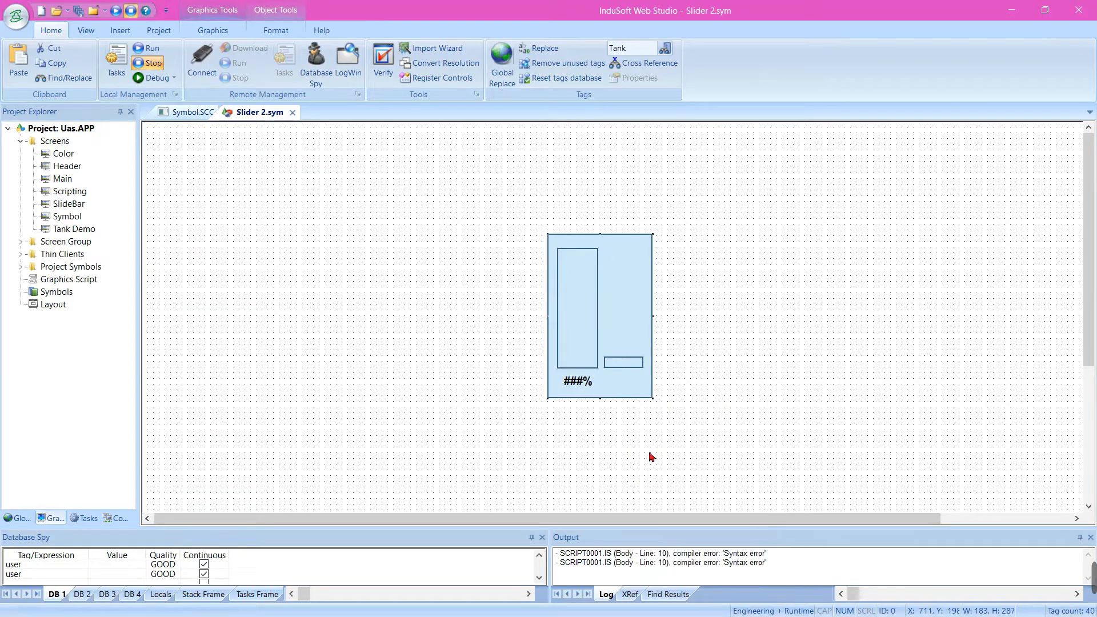
pyautogui.click(292, 113)
pyautogui.click(493, 363)
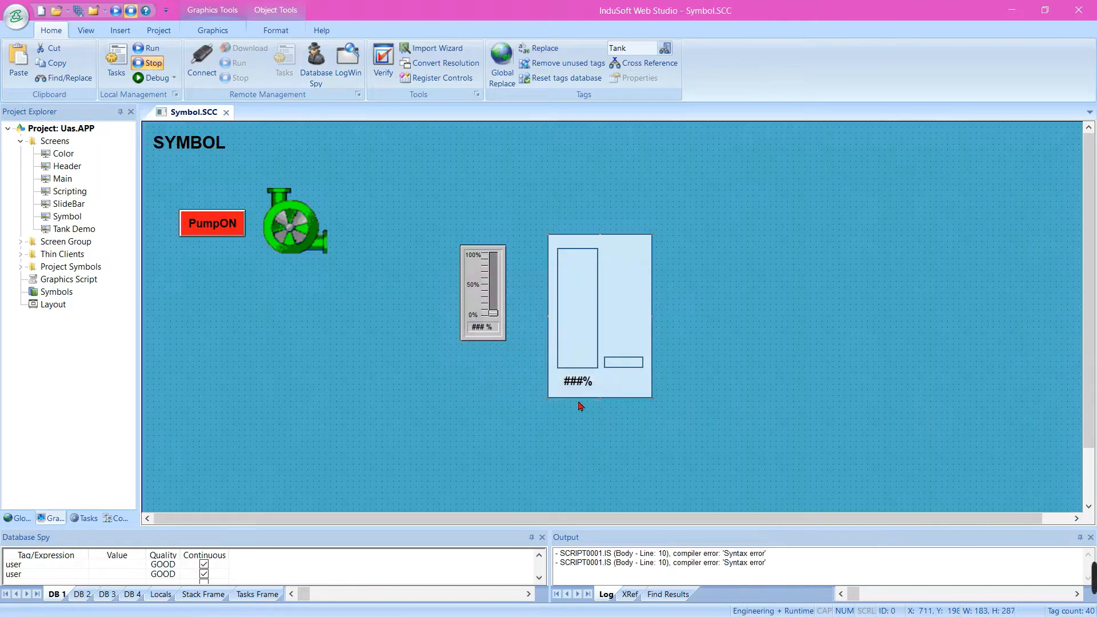
# Set the Slider 2 linked symbol's MaxVal property to 100 and its MinVal property to 0
pyautogui.click(611, 315)
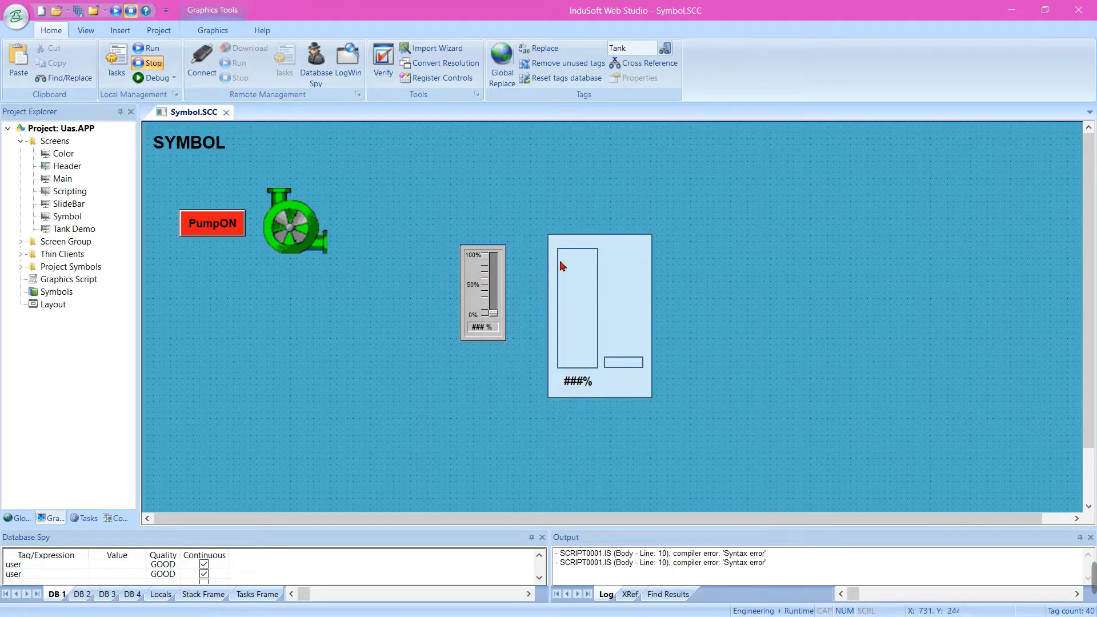
pyautogui.doubleClick(597, 287)
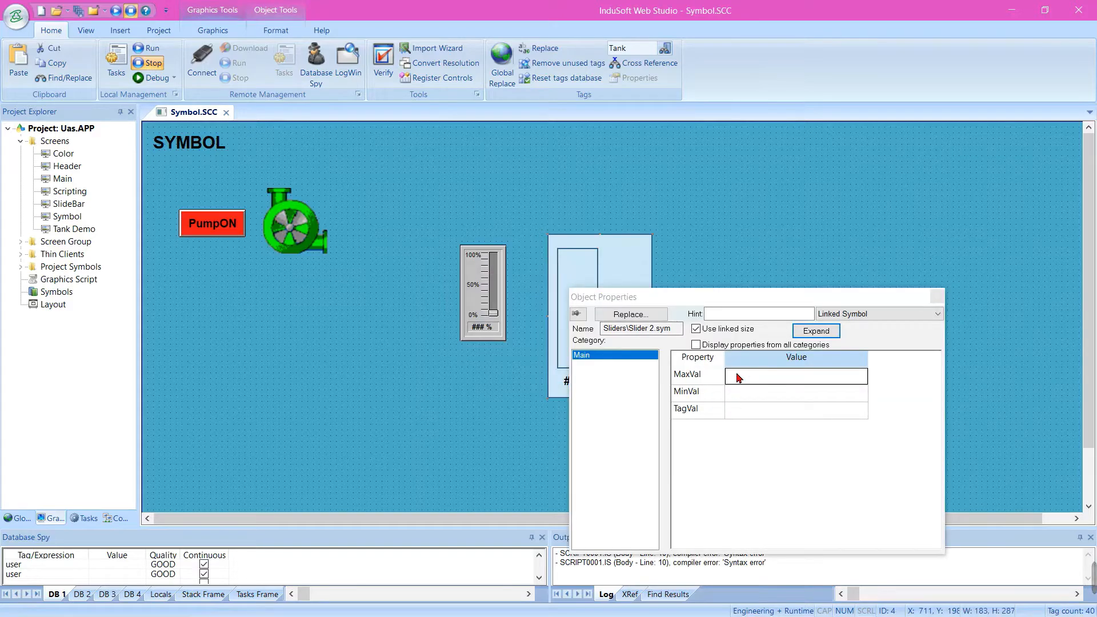
pyautogui.click(616, 230)
pyautogui.click(620, 288)
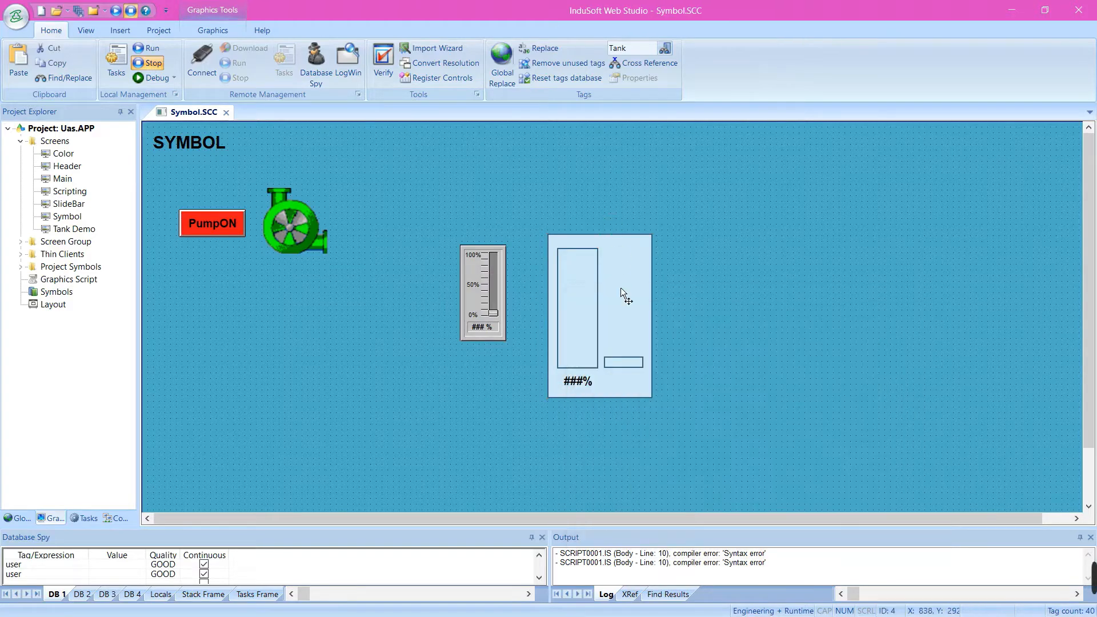
pyautogui.doubleClick(620, 291)
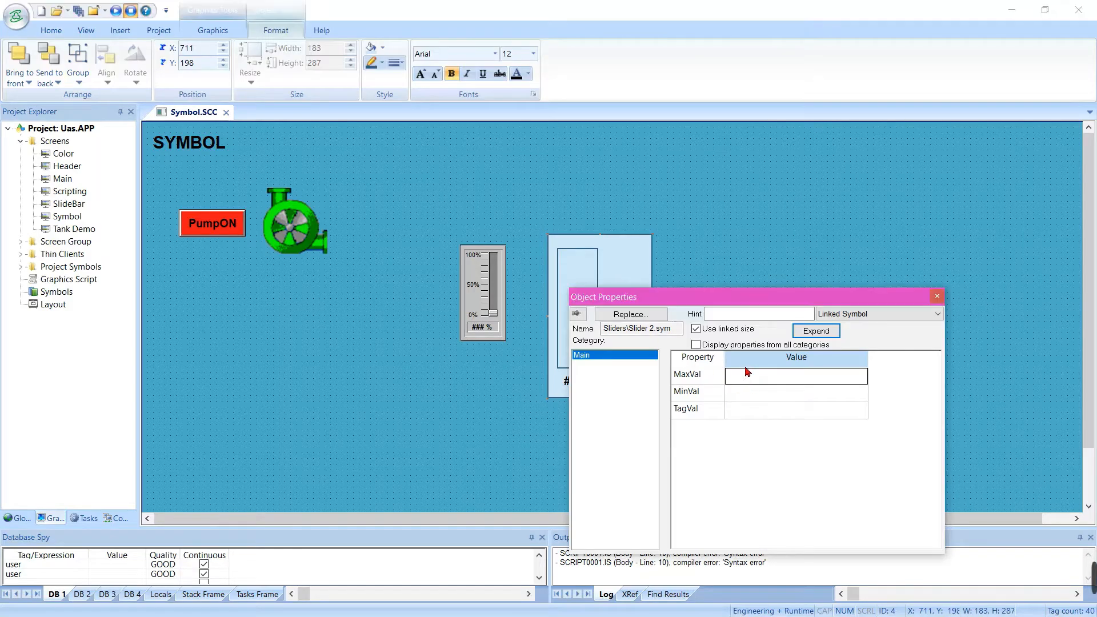
pyautogui.write('100')
pyautogui.press('Return')
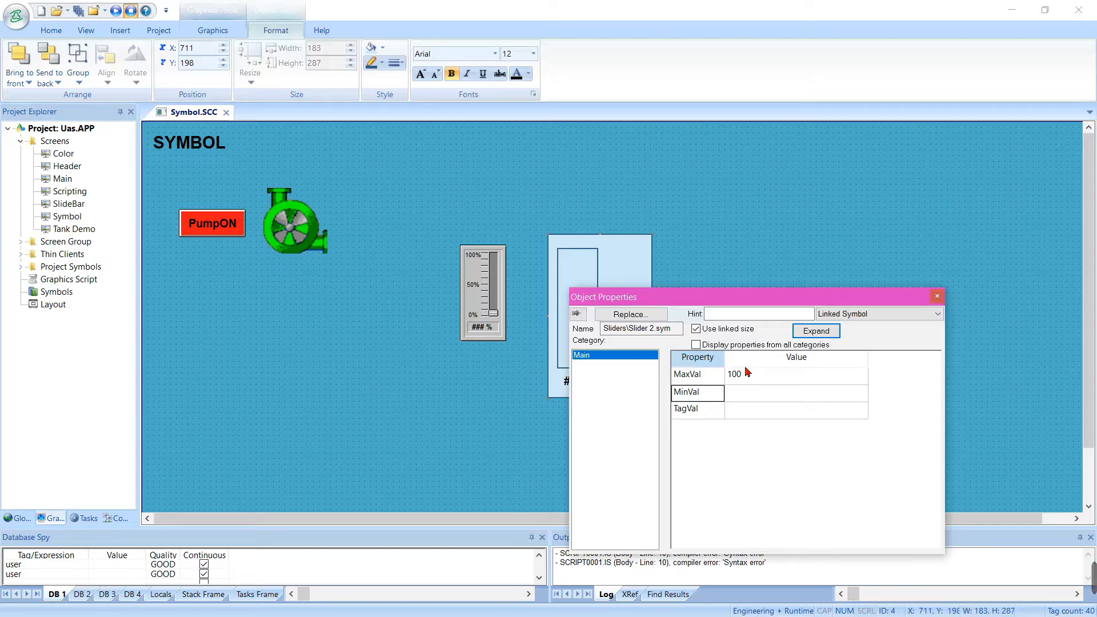
pyautogui.write('0')
pyautogui.press('Return')
# Link the Slider 2 symbol's TagVal property to the Suhu tag
pyautogui.click(749, 411)
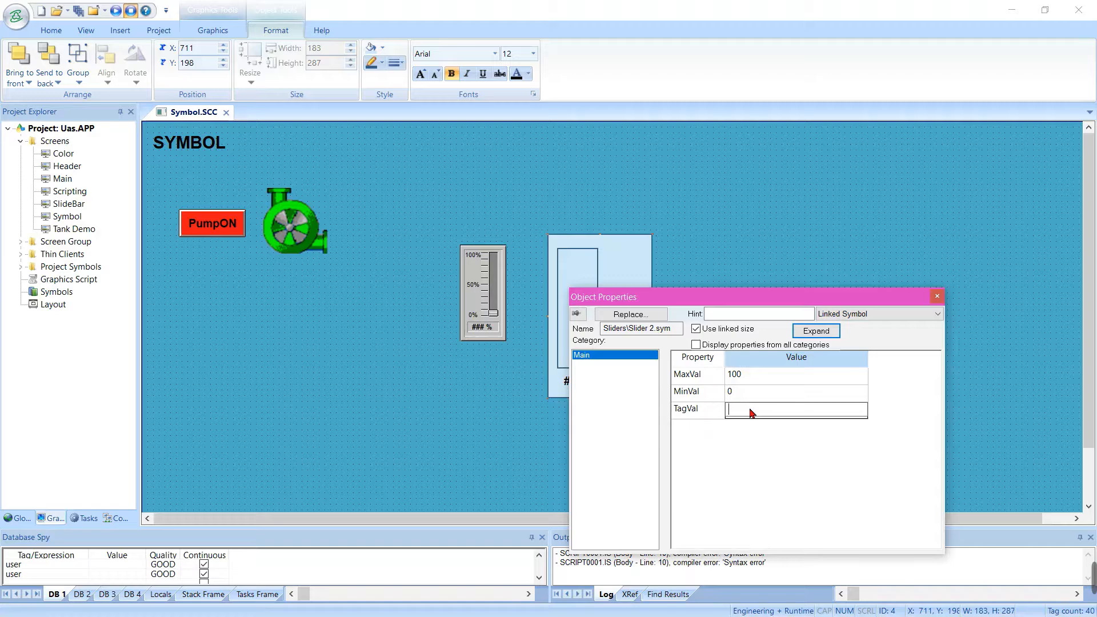
pyautogui.write('Suhu')
pyautogui.click(698, 227)
# Add a text label reading Suhu and place it inside the custom slider symbol, above the small rectangle
pyautogui.click(206, 28)
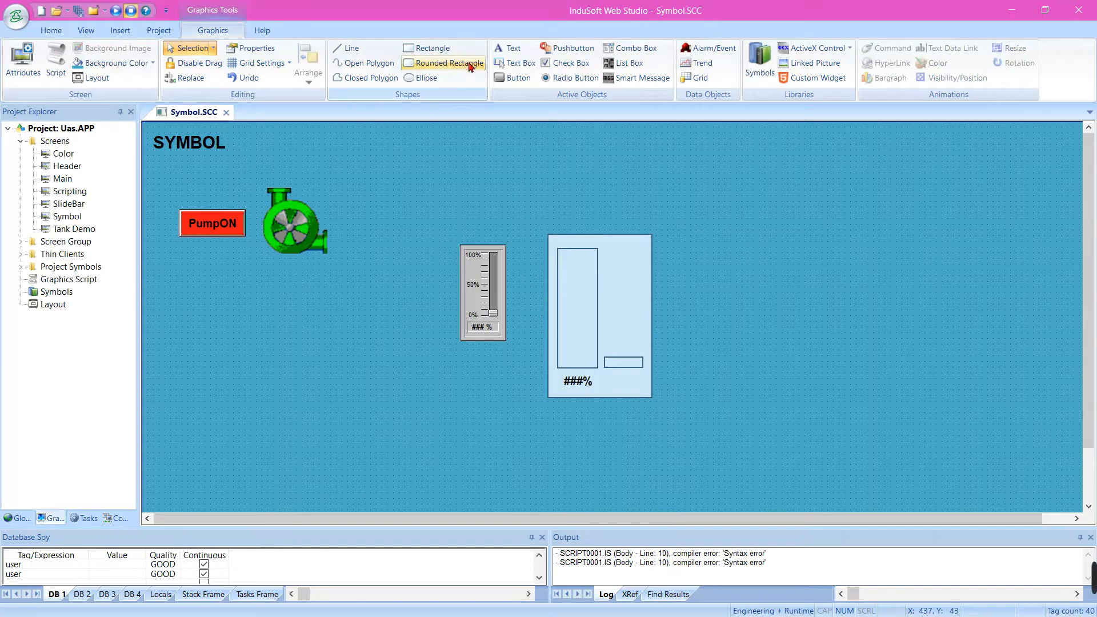
pyautogui.click(507, 48)
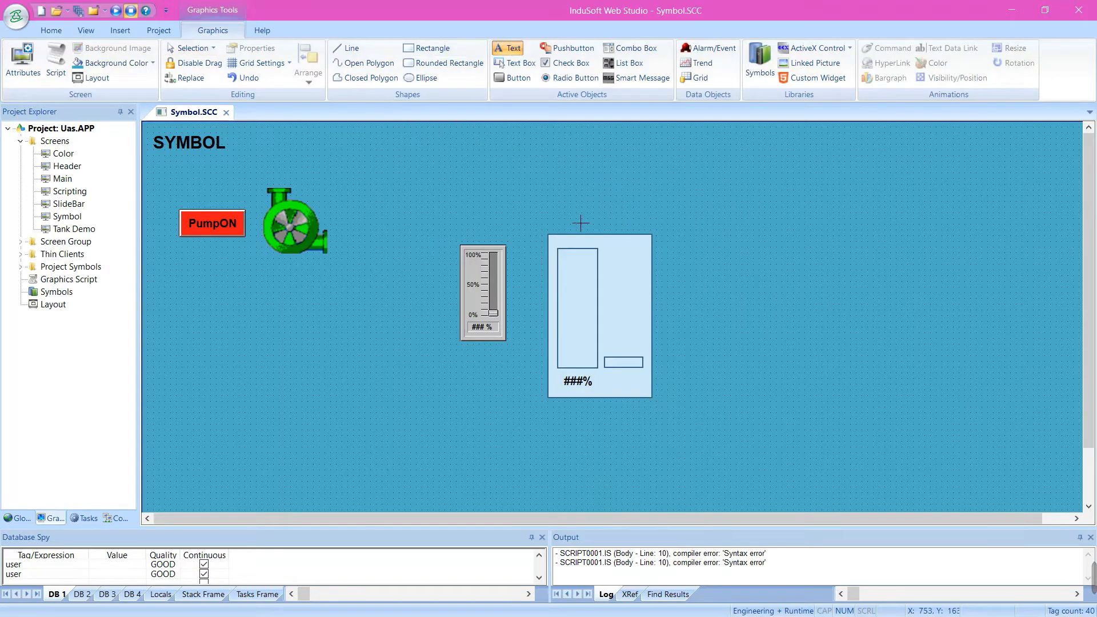
pyautogui.press('Escape')
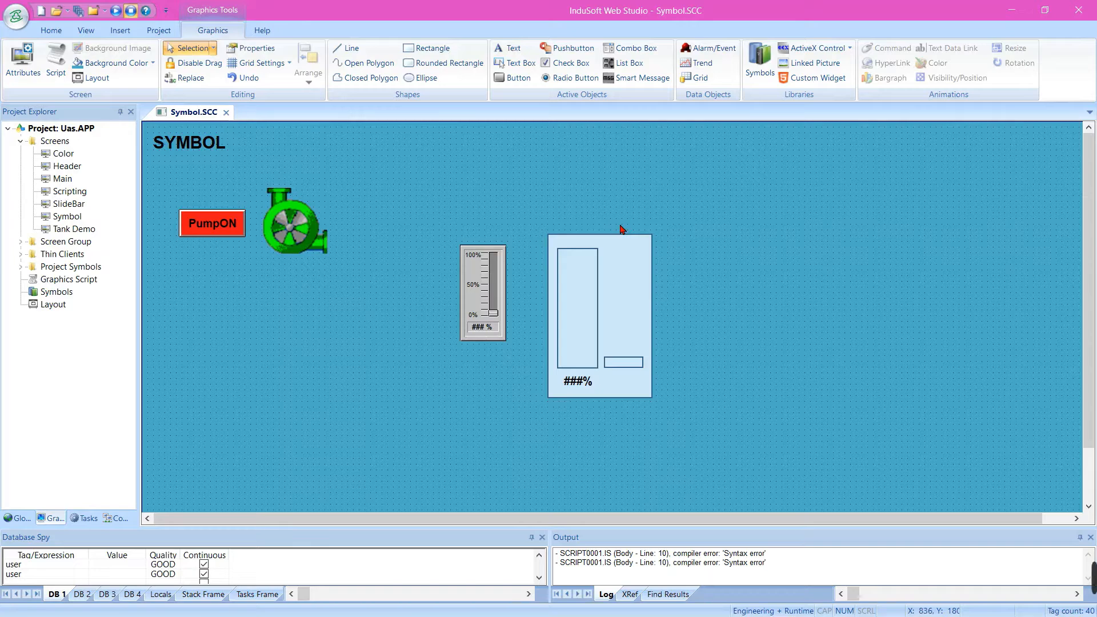
pyautogui.click(509, 48)
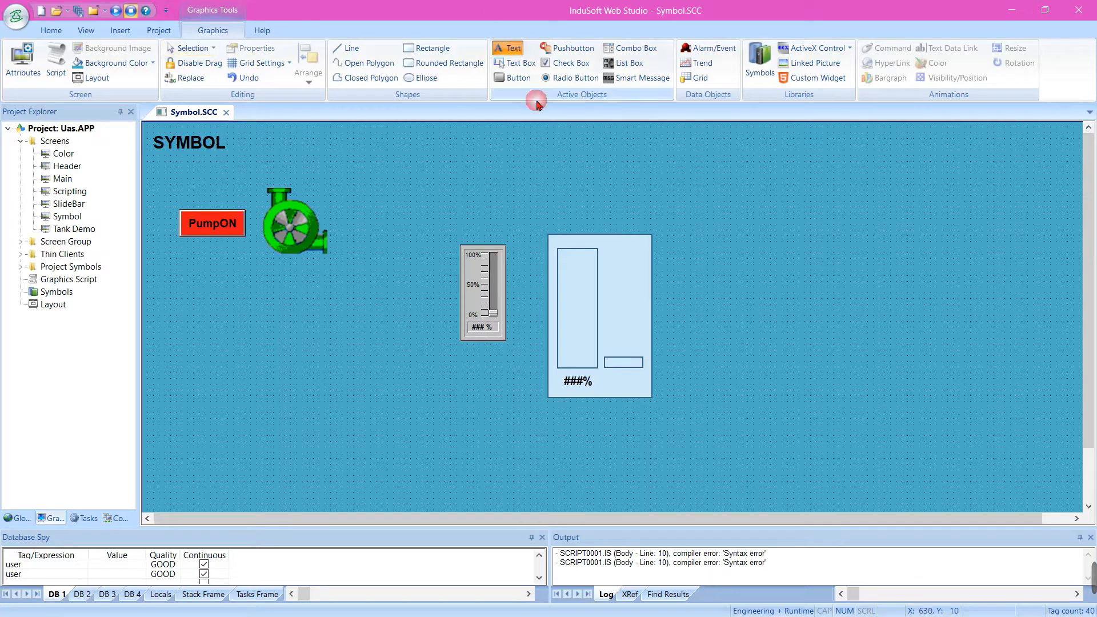
pyautogui.click(581, 224)
pyautogui.write('Suhu')
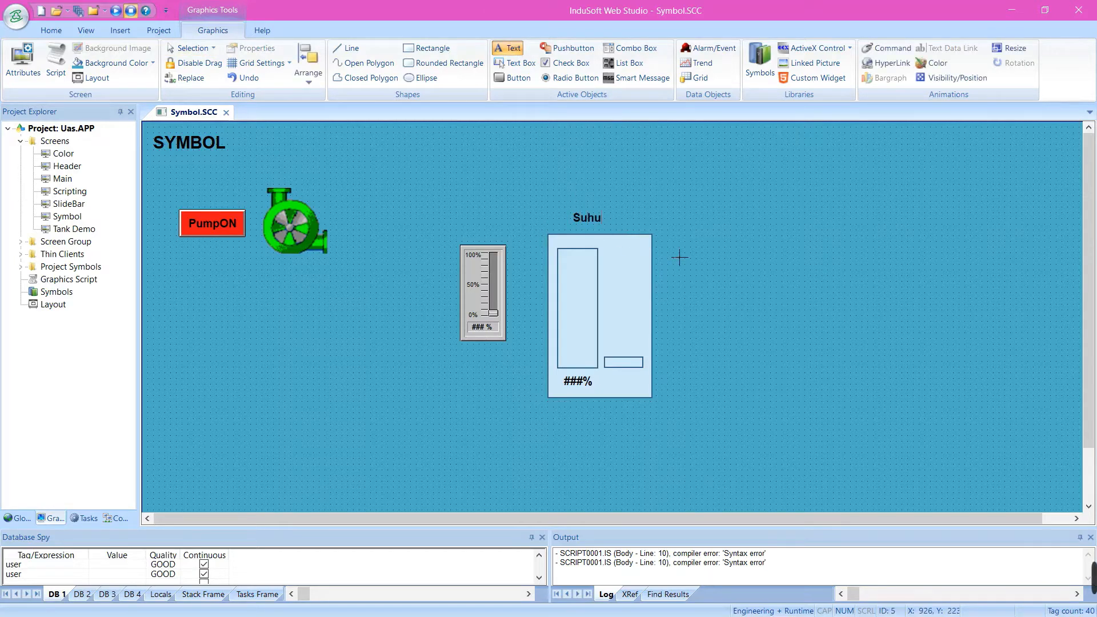
pyautogui.press('Return')
pyautogui.press('Escape')
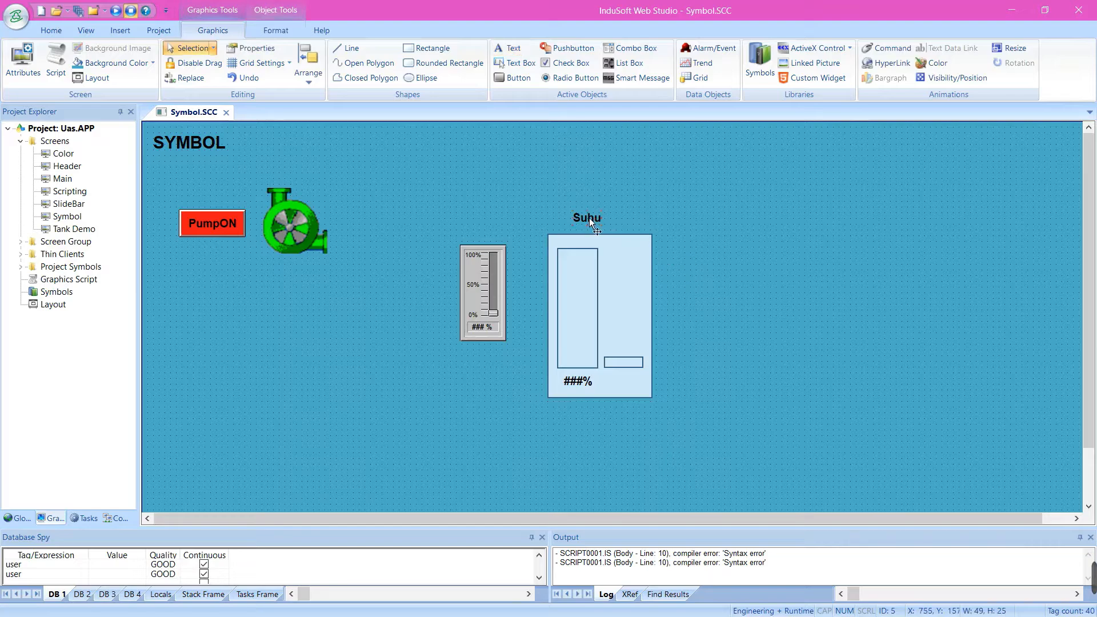
pyautogui.moveTo(600, 220); pyautogui.dragTo(635, 261)
pyautogui.click(709, 270)
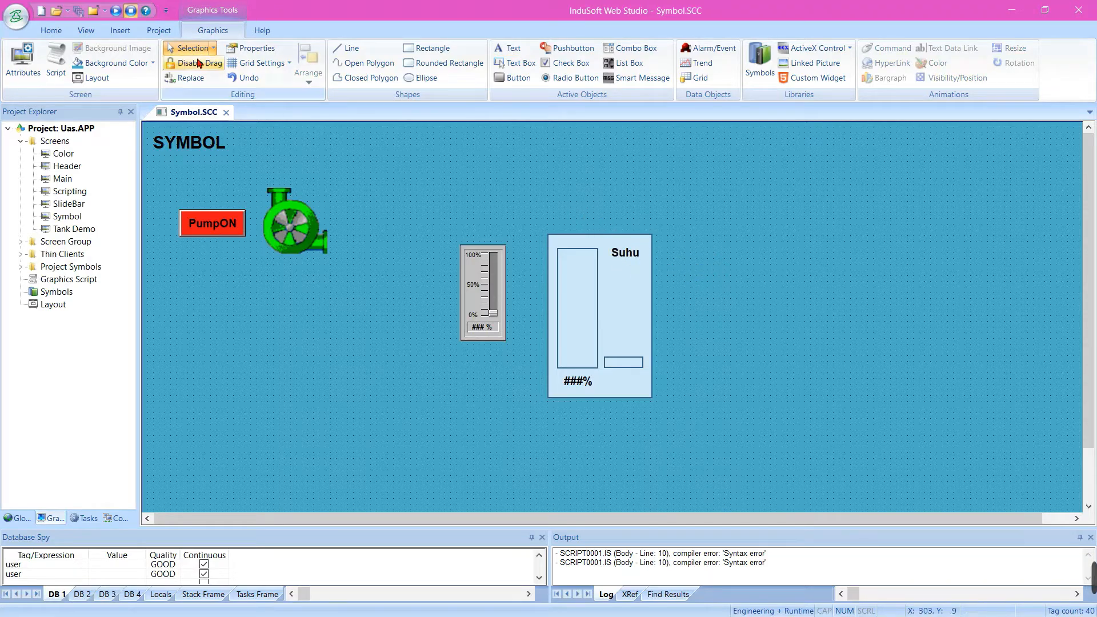
# Test the custom slider on the Symbol screen at runtime by raising it to 100%, and exit the running project
pyautogui.click(226, 114)
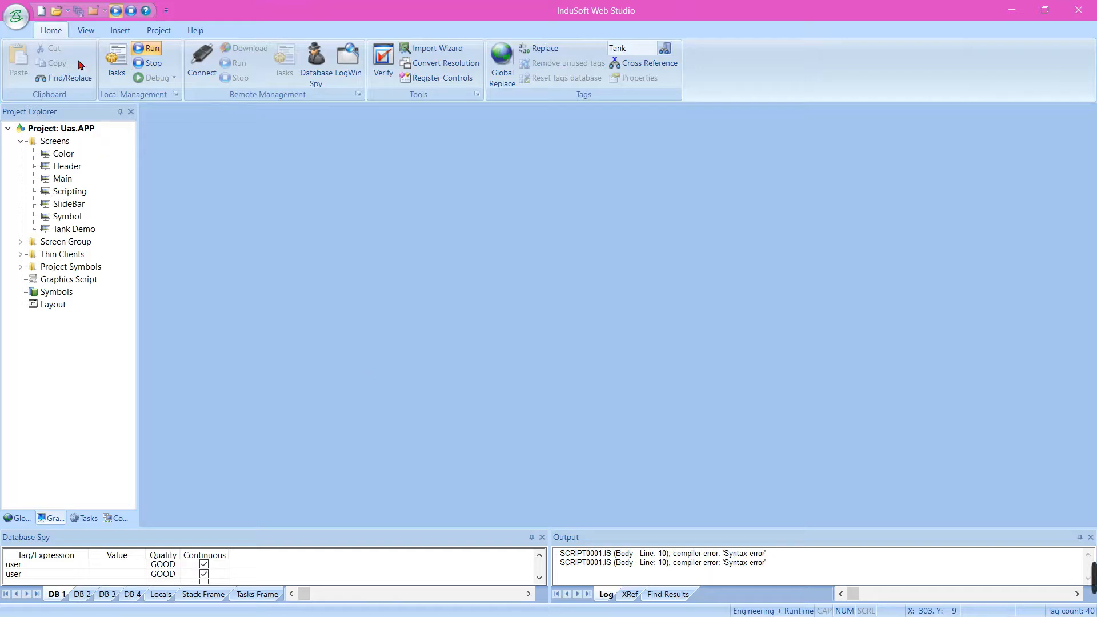
pyautogui.click(116, 14)
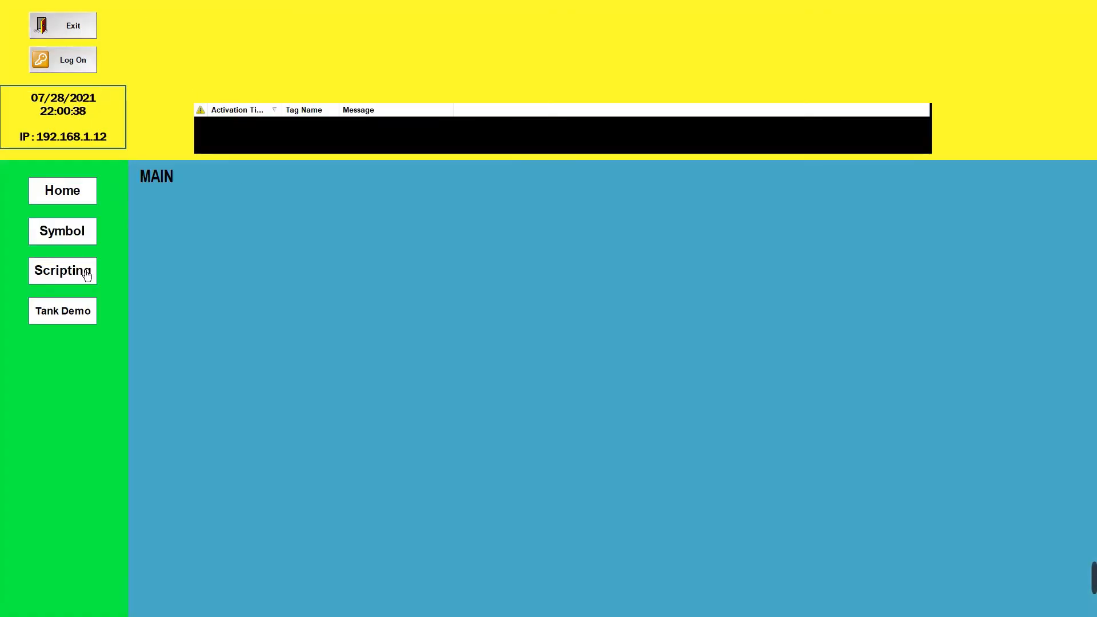
pyautogui.click(87, 234)
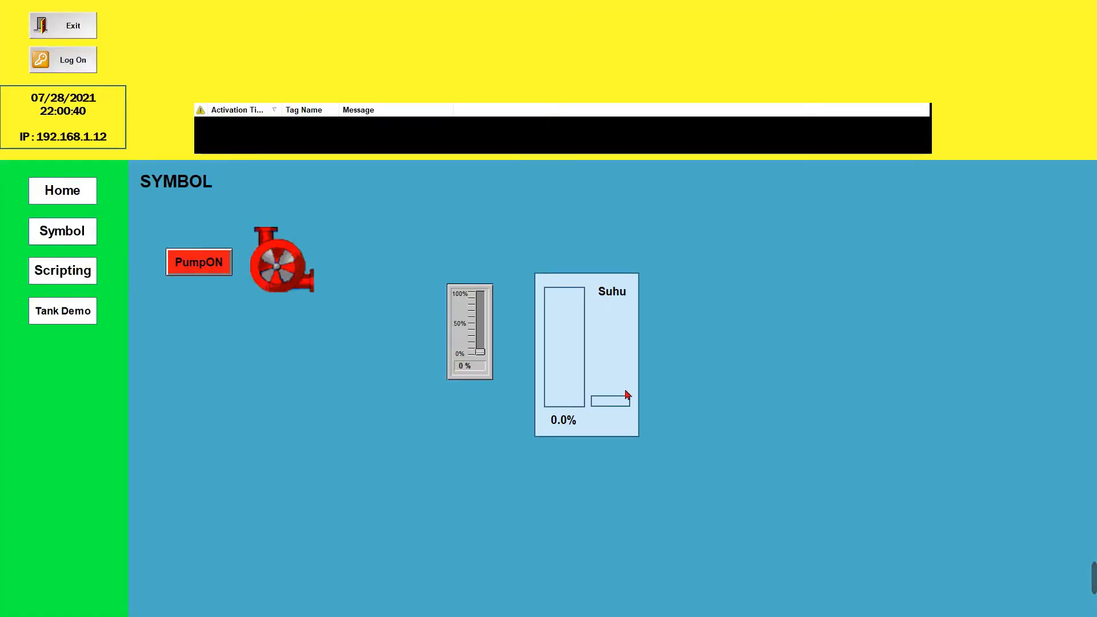
pyautogui.moveTo(624, 405); pyautogui.dragTo(641, 316)
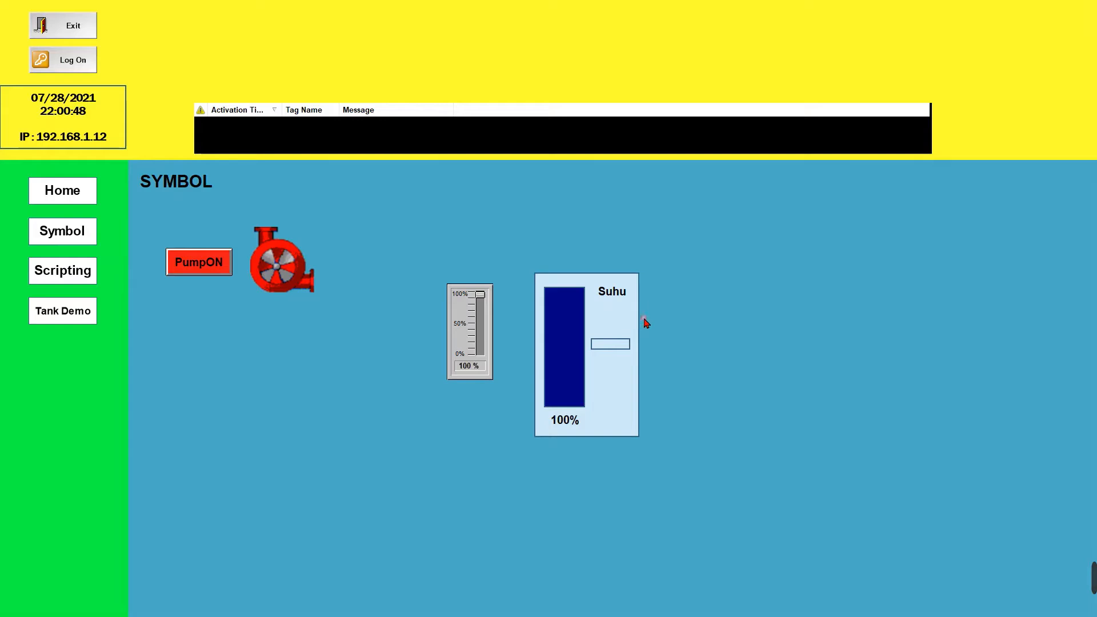
pyautogui.click(78, 28)
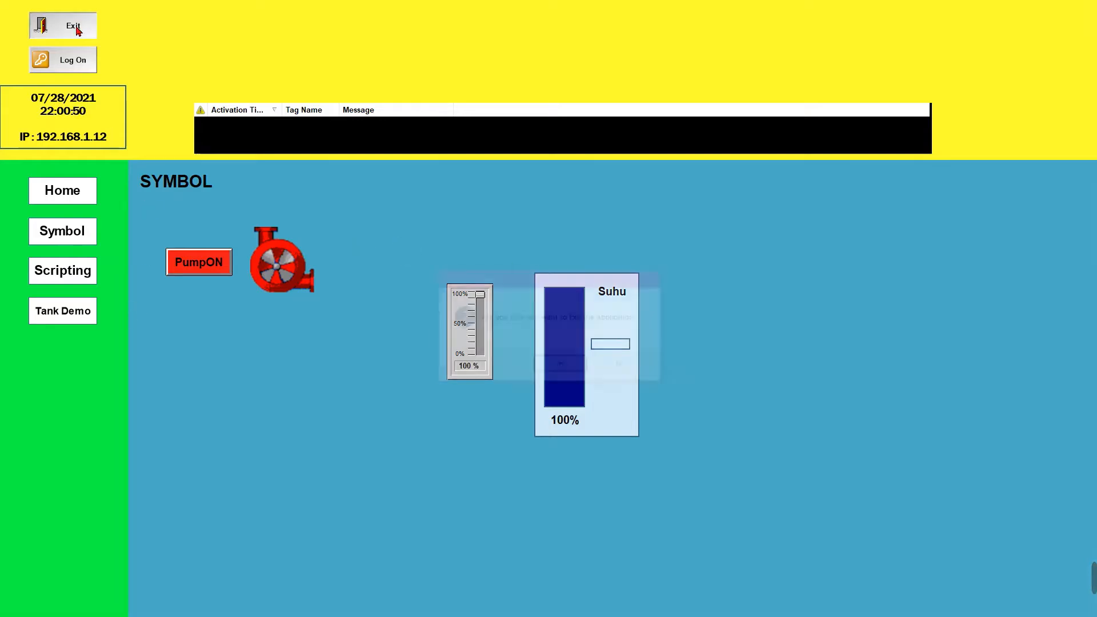
pyautogui.click(562, 366)
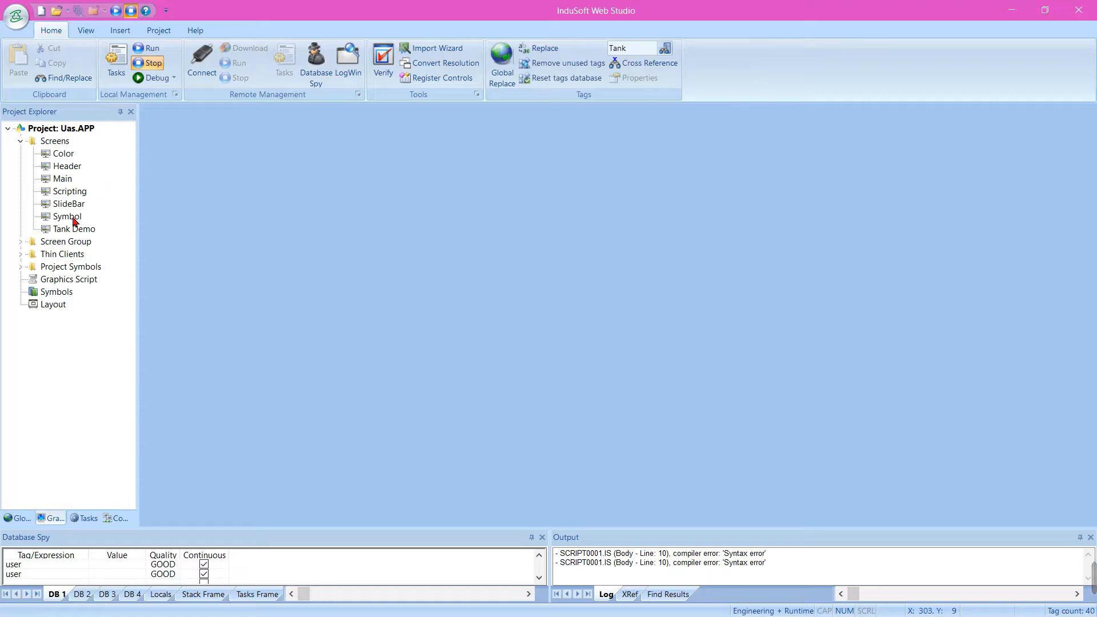
# Reopen the Symbol screen and move both sliders with the Suhu label beneath the PumpON button and the pump
pyautogui.doubleClick(67, 217)
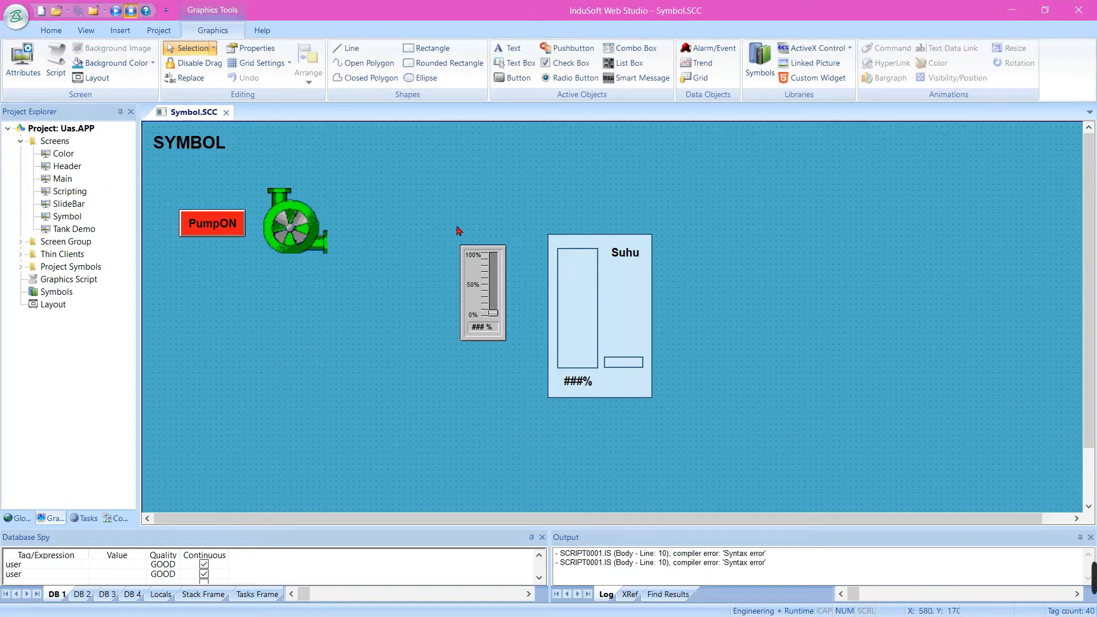
pyautogui.moveTo(444, 223); pyautogui.dragTo(657, 420)
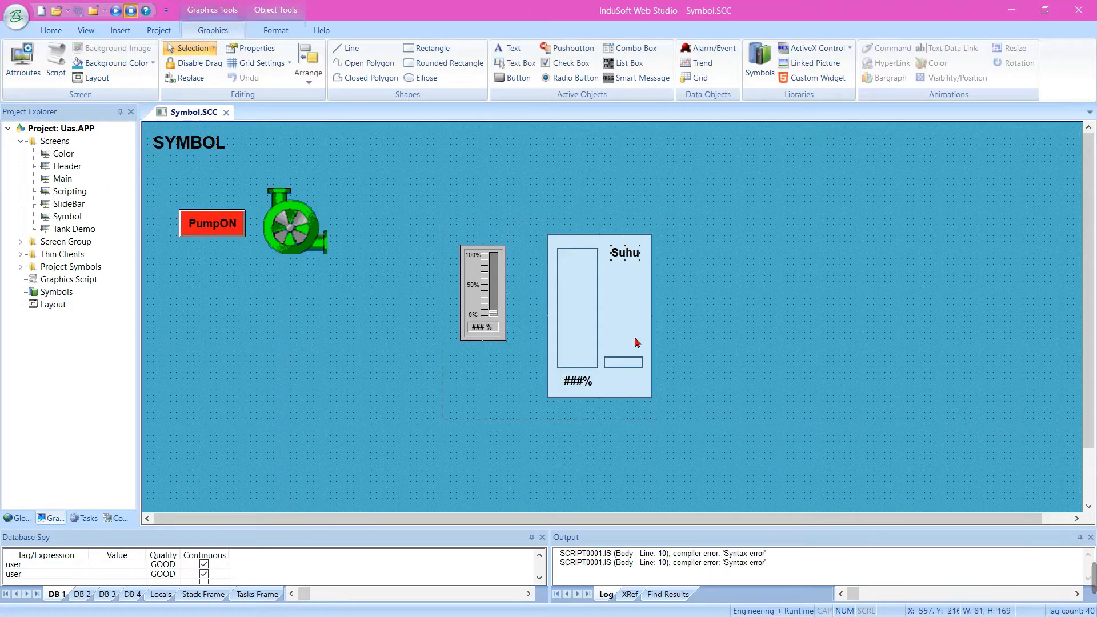
pyautogui.moveTo(636, 343); pyautogui.dragTo(352, 401)
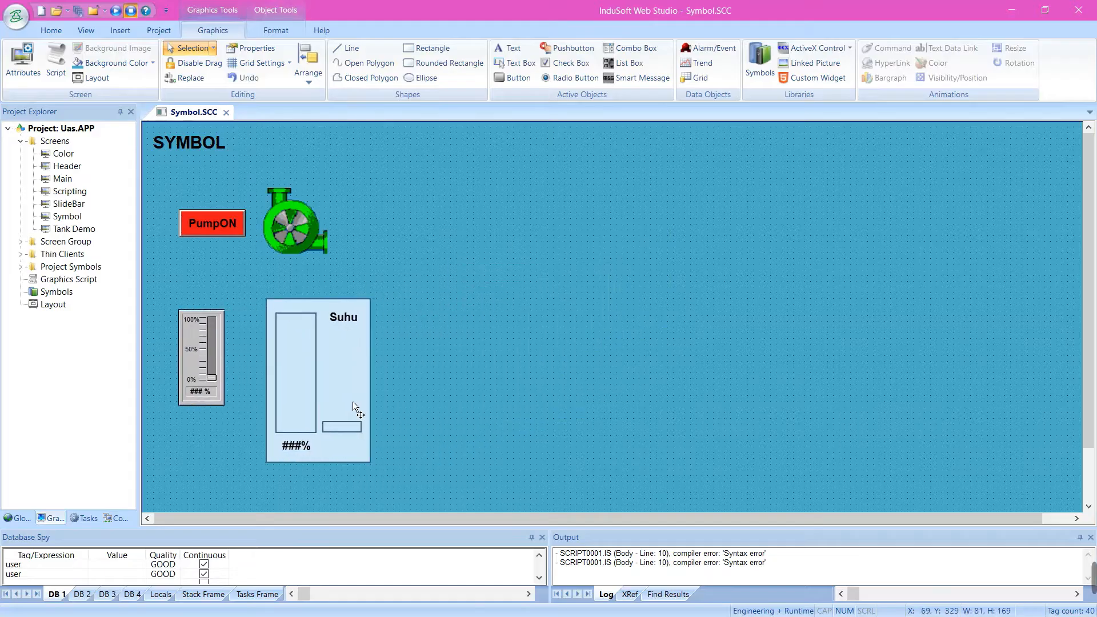
pyautogui.click(562, 363)
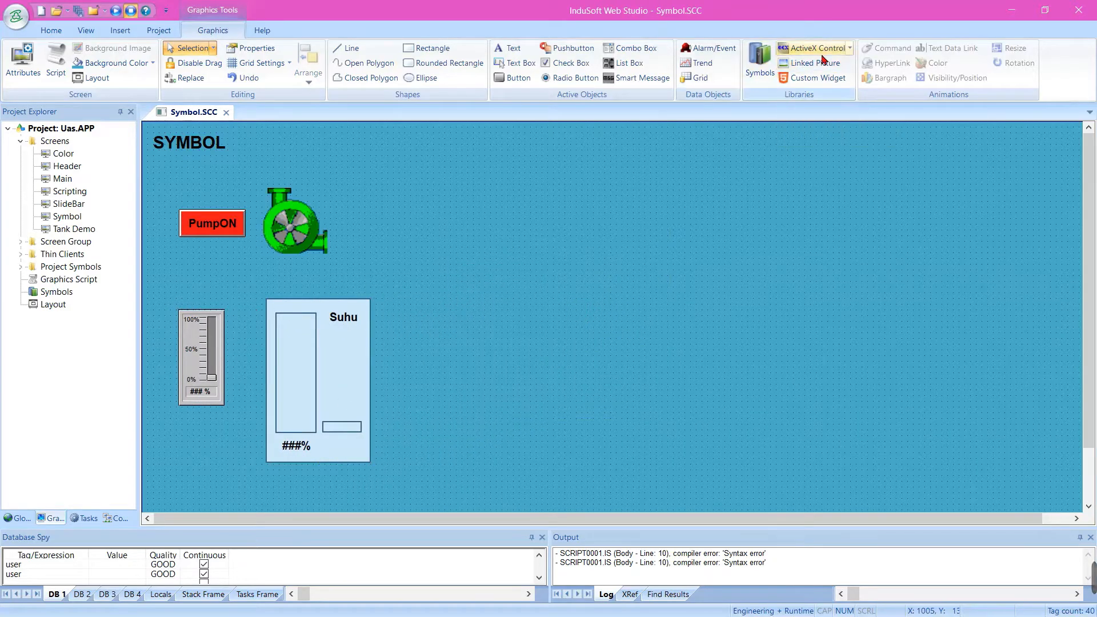
pyautogui.click(849, 48)
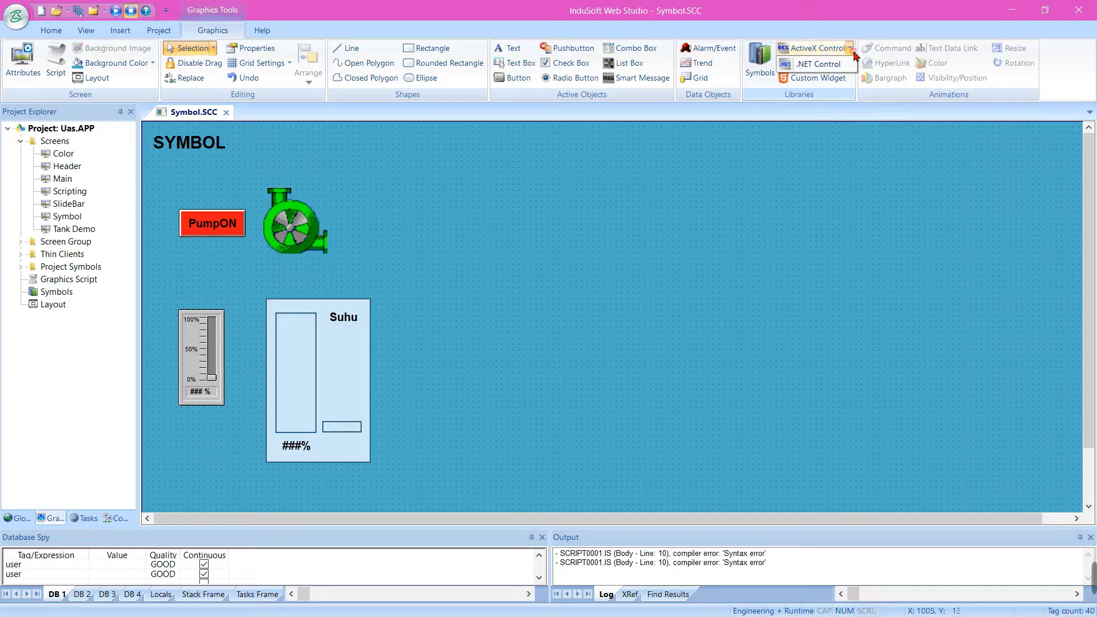
pyautogui.click(827, 69)
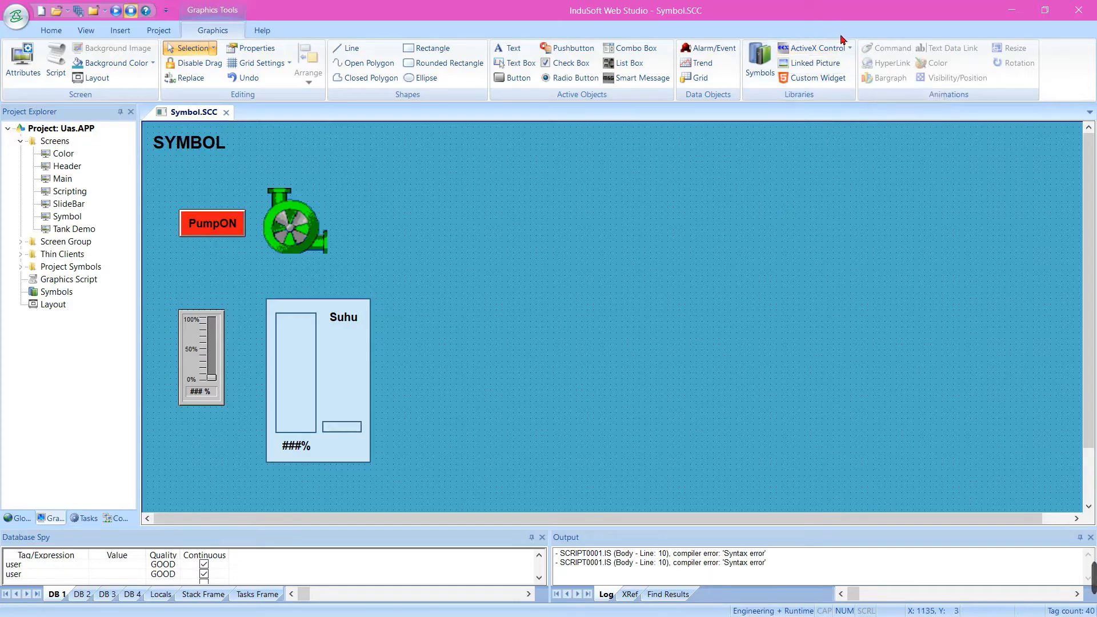
# Insert the ActiveX control Microsoft Slider Control 6.0 (SP4) into the Symbol screen
pyautogui.click(849, 49)
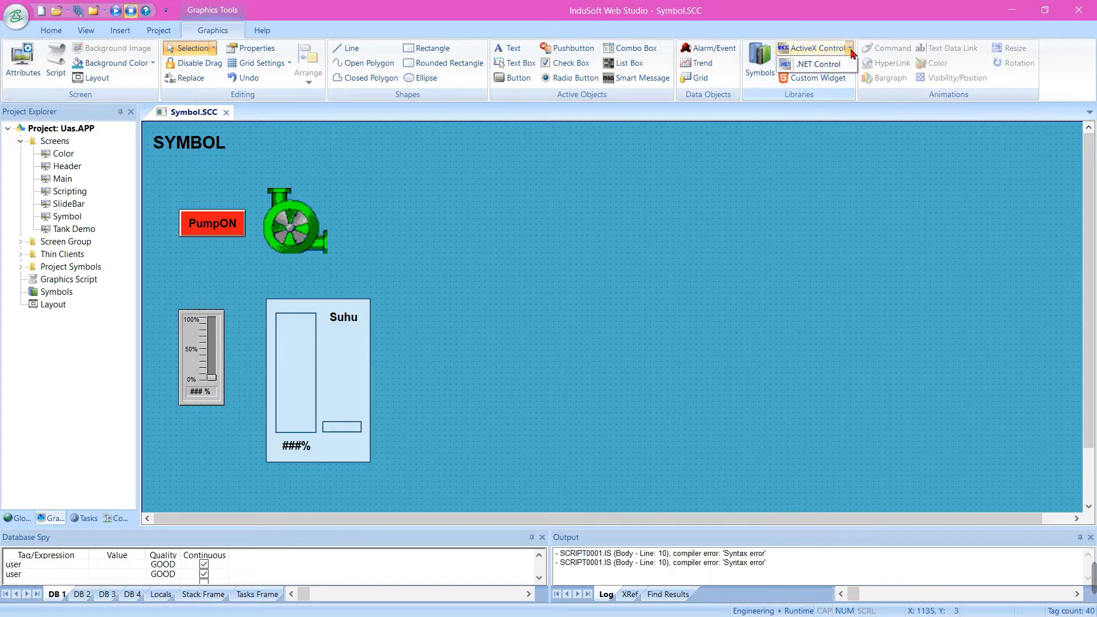
pyautogui.click(791, 386)
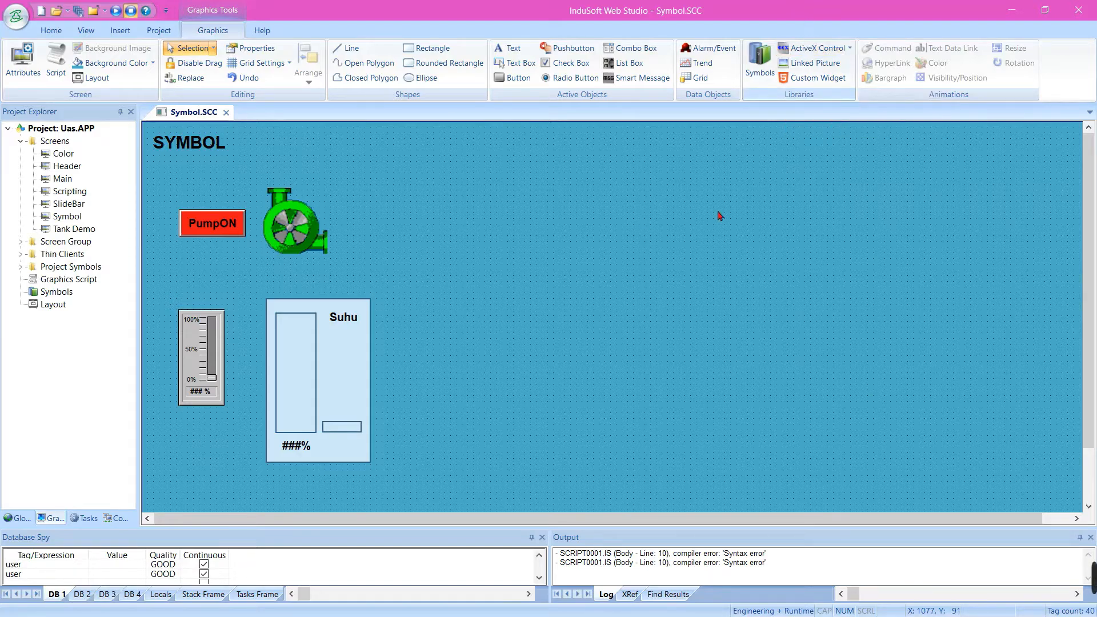
pyautogui.click(807, 51)
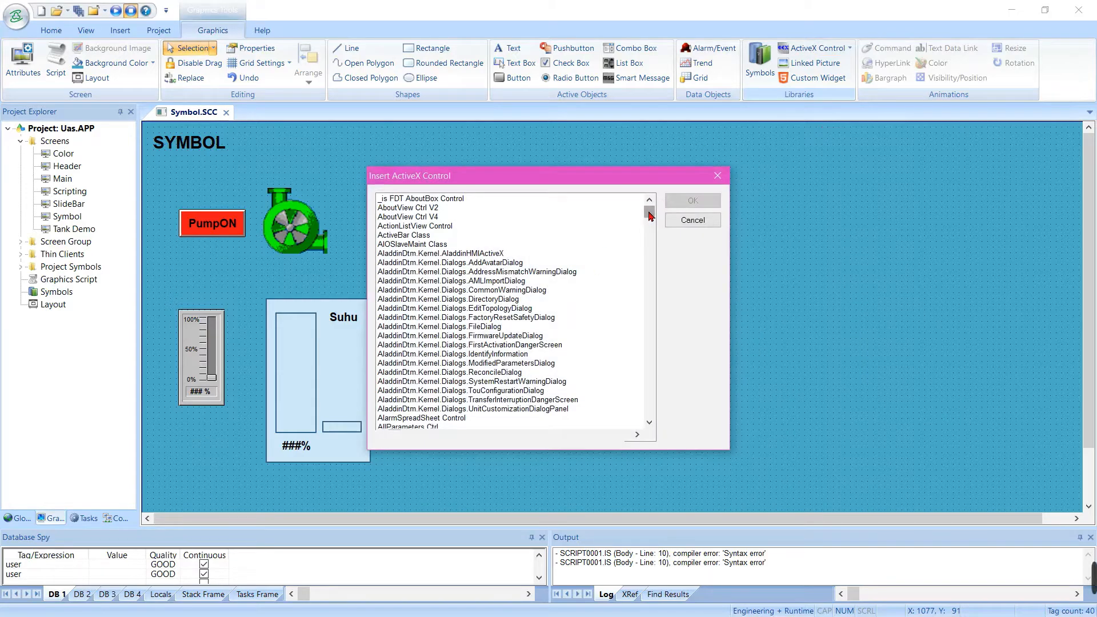
pyautogui.moveTo(650, 215); pyautogui.dragTo(649, 312)
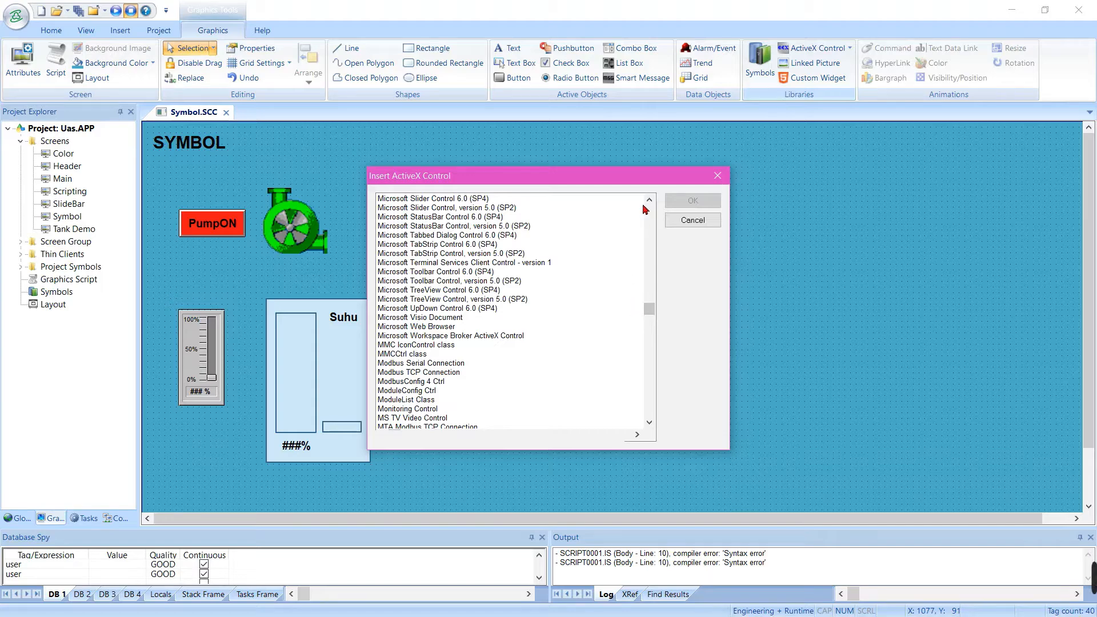
pyautogui.click(436, 200)
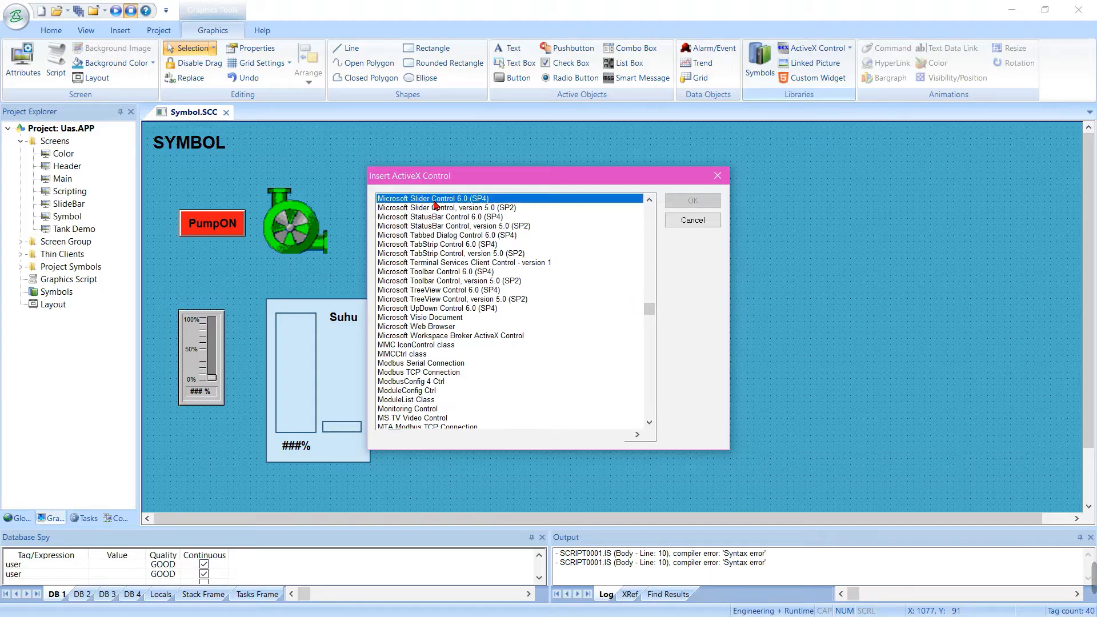
pyautogui.click(692, 200)
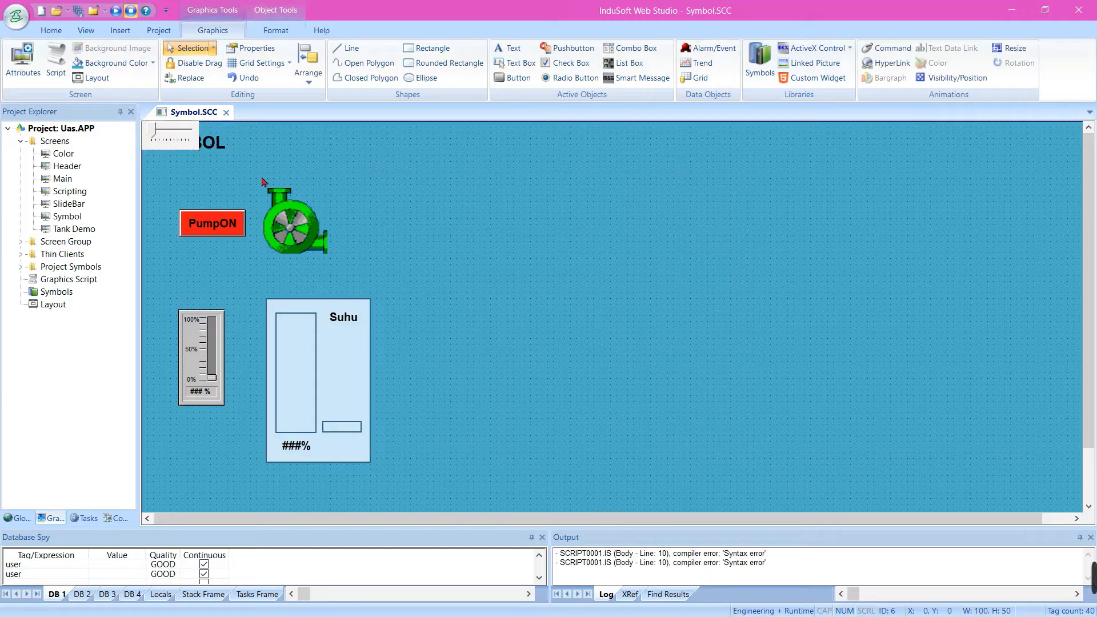
# Move the new ActiveX slider to the empty area beyond the pump and custom slider, and enlarge it to about 188 by 56
pyautogui.moveTo(188, 137); pyautogui.dragTo(625, 306)
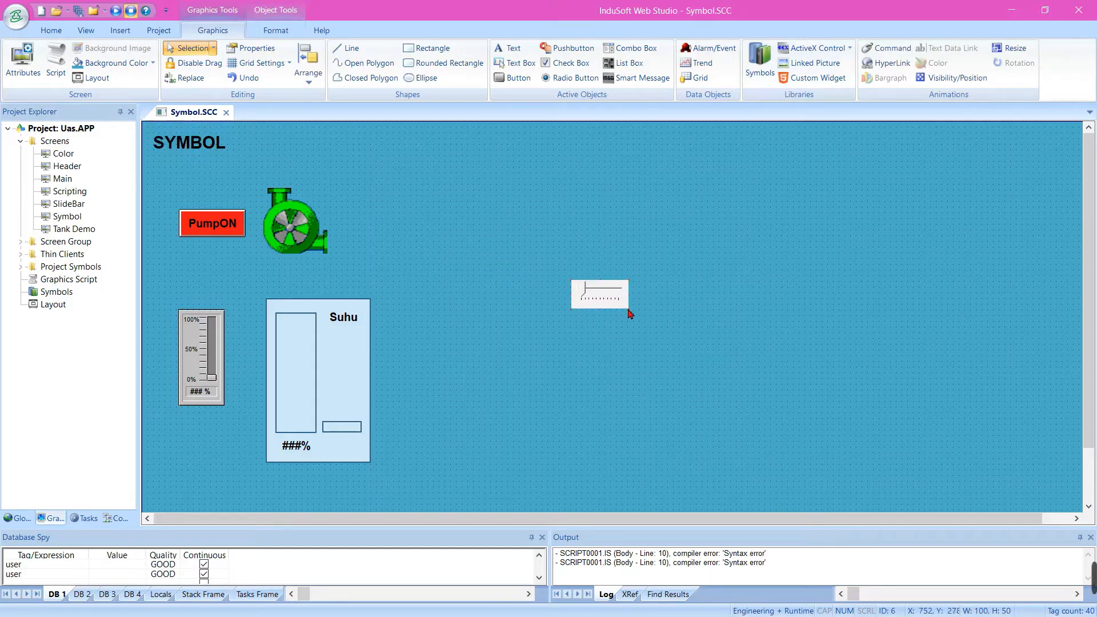
pyautogui.moveTo(636, 318); pyautogui.dragTo(679, 312)
pyautogui.click(635, 289)
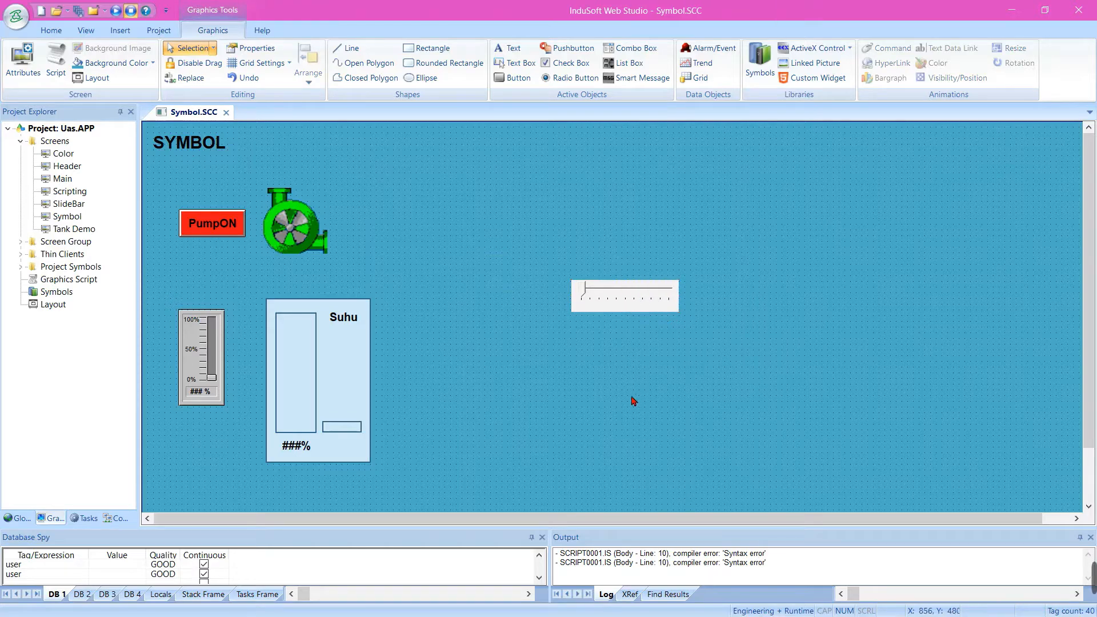
# Link the ActiveX slider's Value property to the Suhu tag and set its Scan option to Always
pyautogui.doubleClick(626, 302)
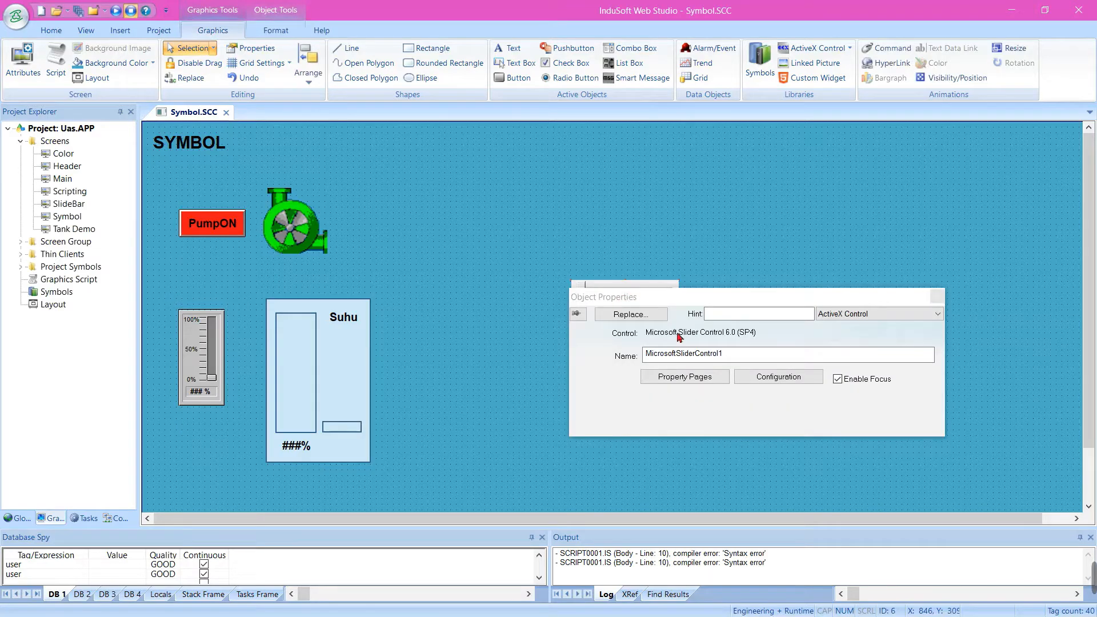
pyautogui.click(746, 377)
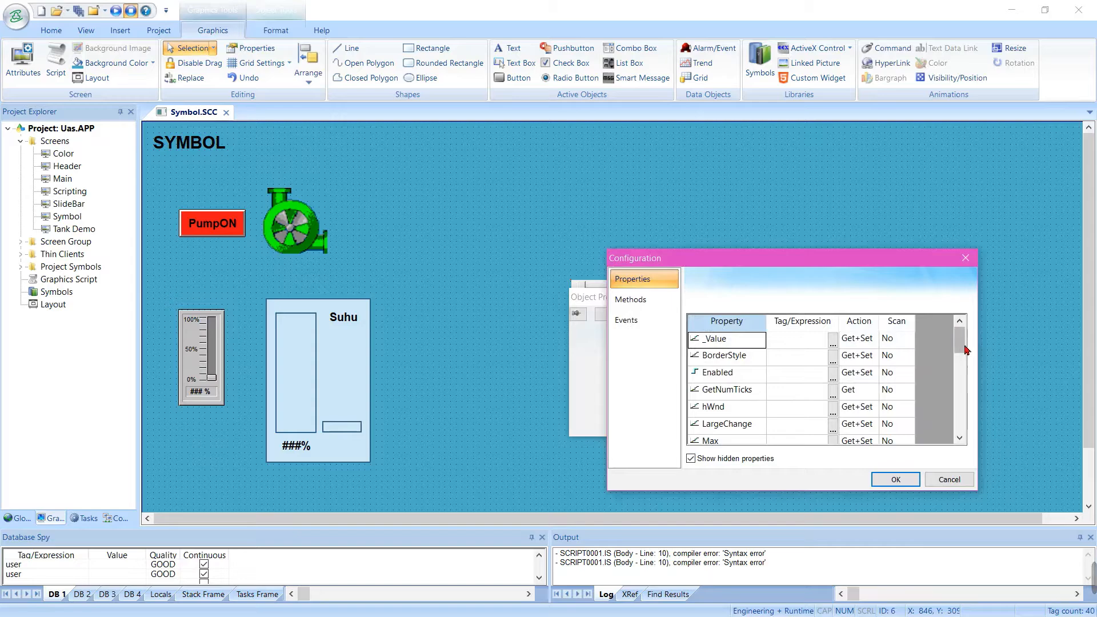
pyautogui.moveTo(960, 350); pyautogui.dragTo(959, 437)
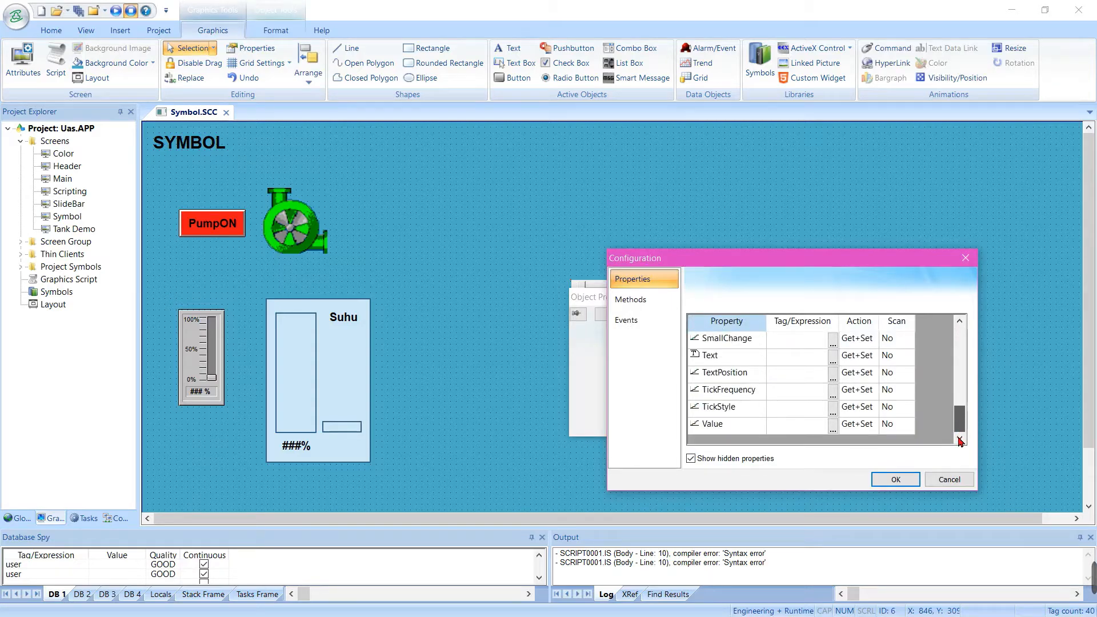
pyautogui.click(807, 429)
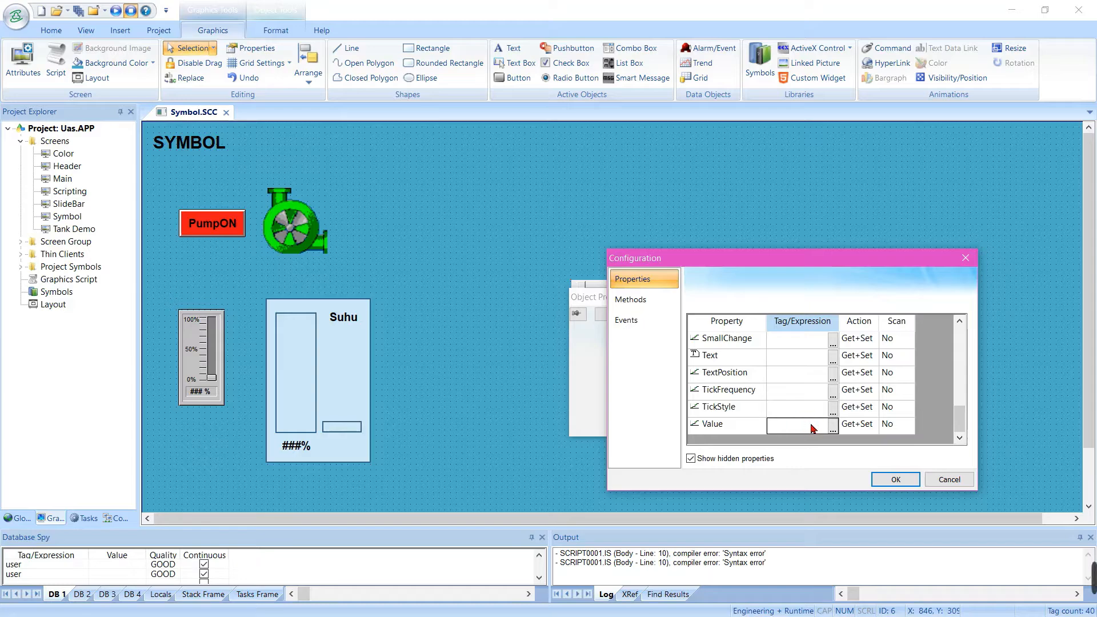
pyautogui.click(812, 428)
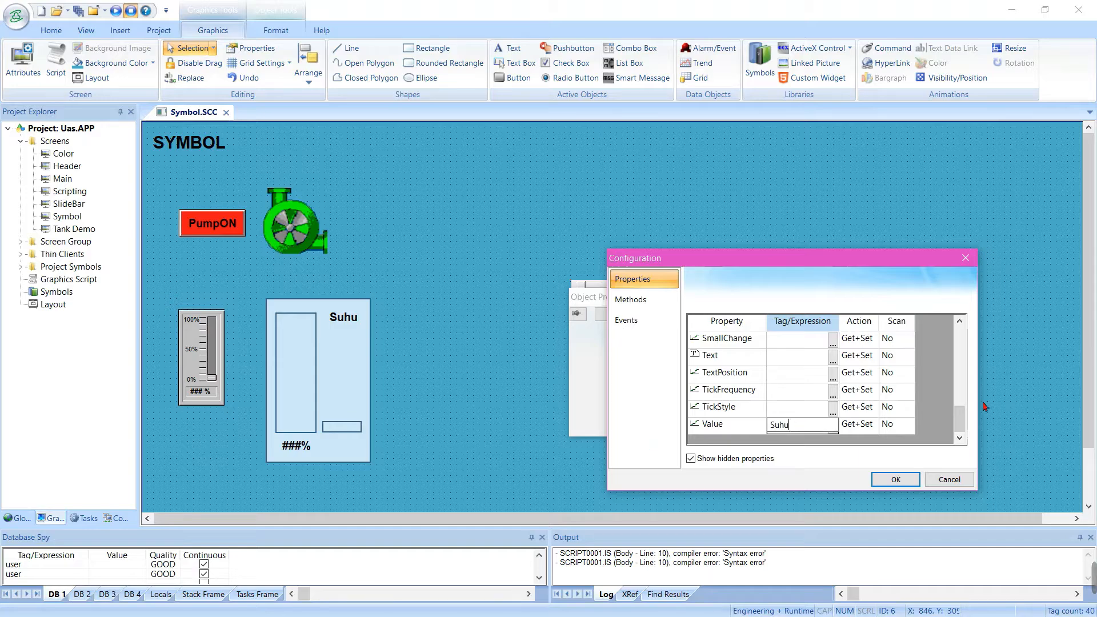
pyautogui.click(919, 427)
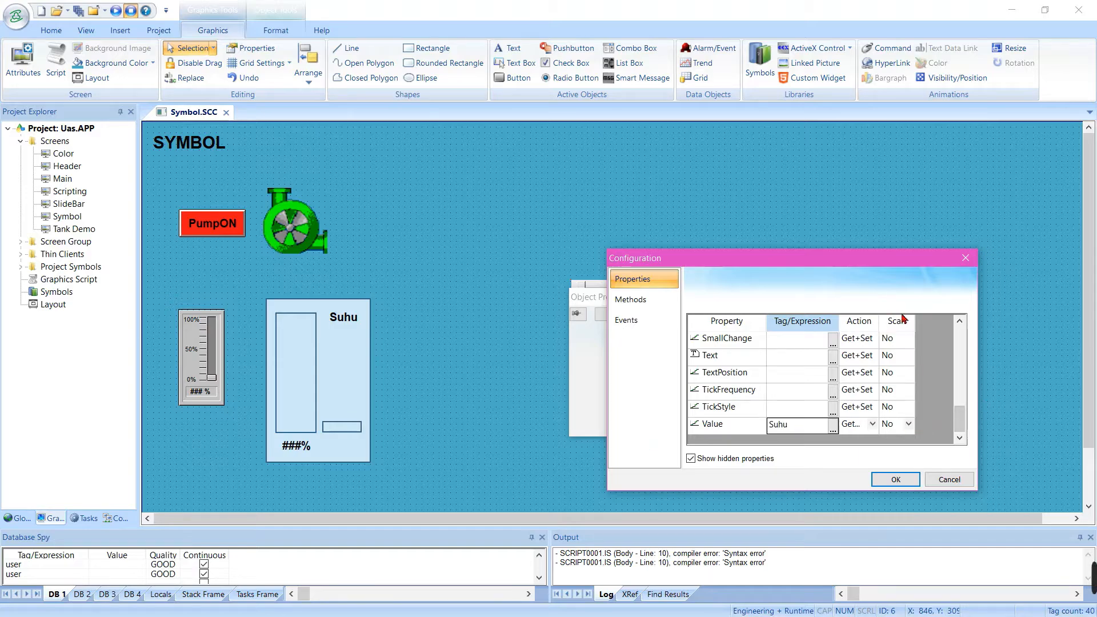
pyautogui.click(905, 425)
pyautogui.click(907, 425)
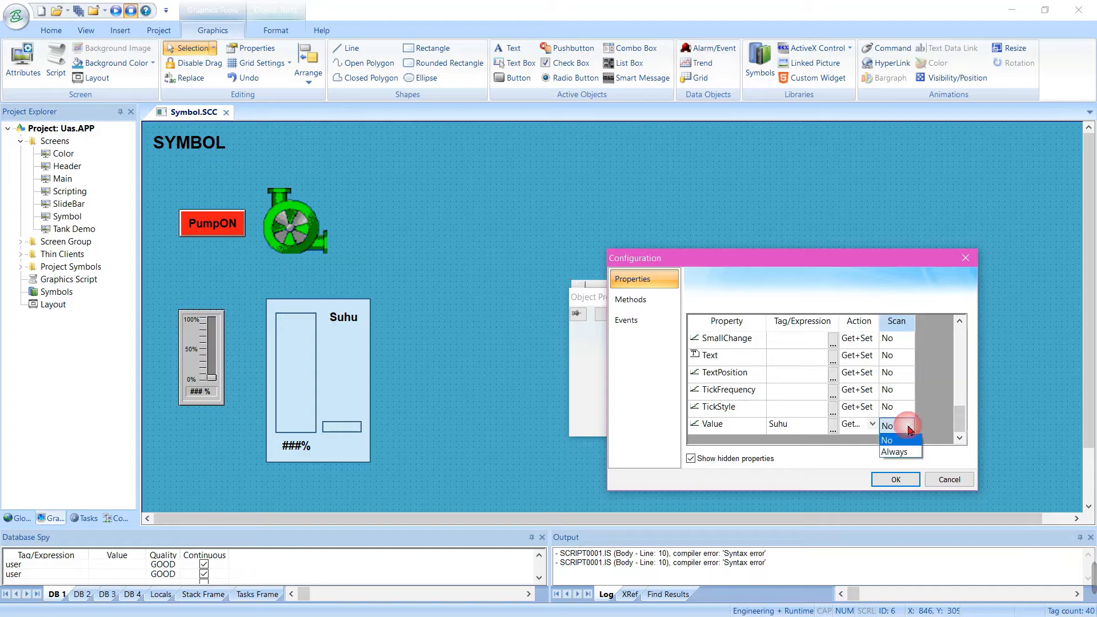
pyautogui.click(893, 452)
pyautogui.click(896, 480)
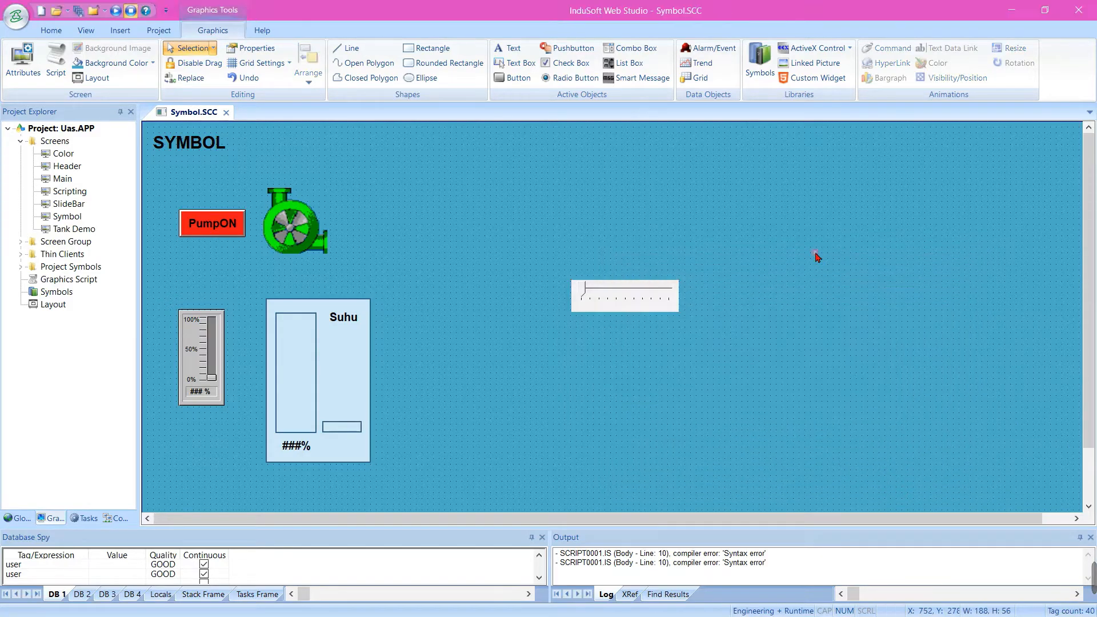
pyautogui.click(817, 258)
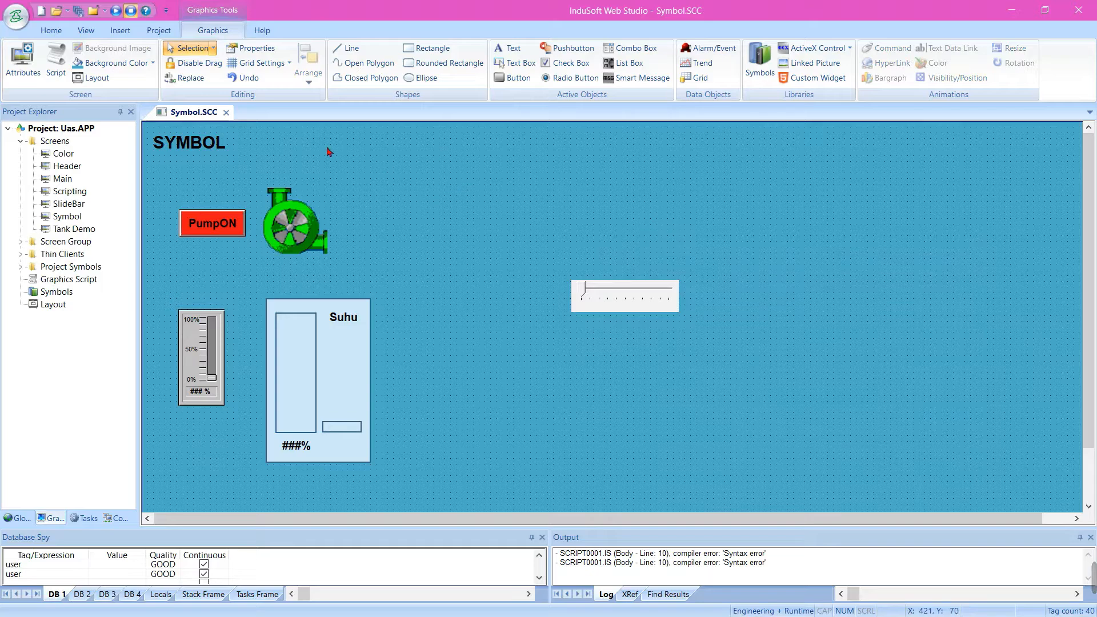
pyautogui.rightClick(205, 114)
pyautogui.click(204, 188)
# Move the library slider beneath the ActiveX slider and turn off its Use linked size option
pyautogui.moveTo(197, 336); pyautogui.dragTo(627, 374)
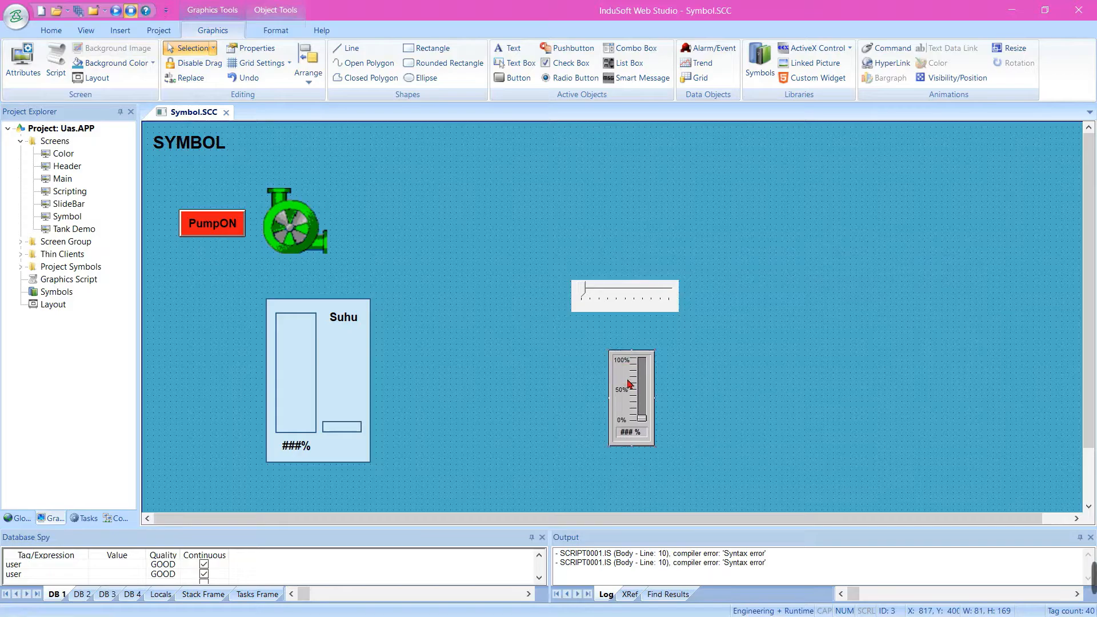
pyautogui.rightClick(629, 383)
pyautogui.click(649, 390)
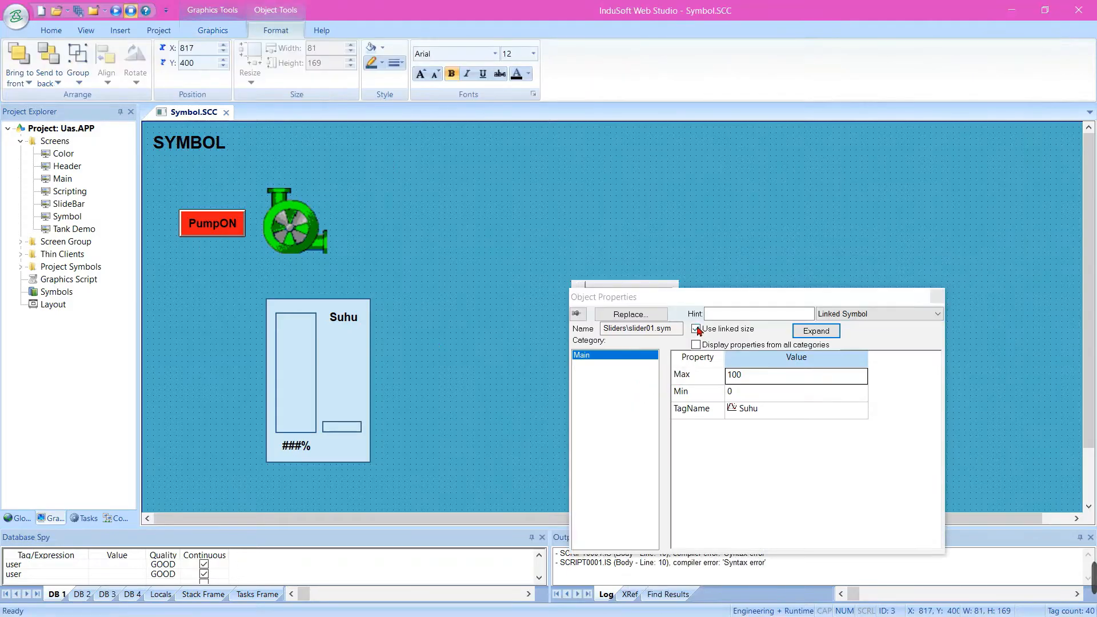
pyautogui.click(696, 329)
pyautogui.click(729, 254)
# Enlarge the library slider to about 90 by 189 and shift it slightly closer beneath the ActiveX slider
pyautogui.click(643, 419)
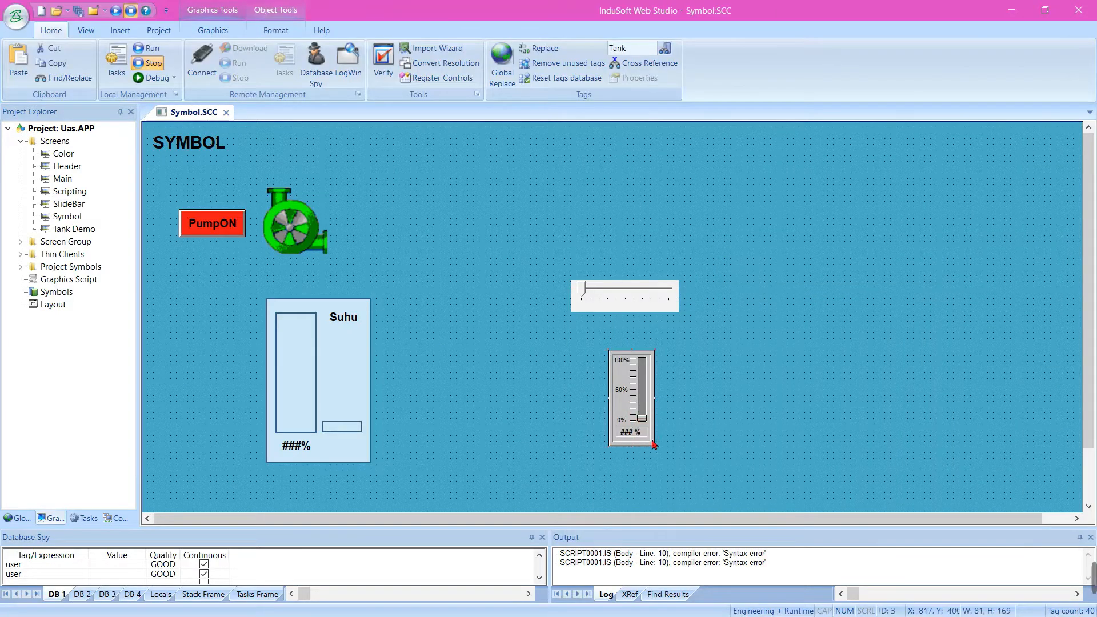
pyautogui.moveTo(664, 455); pyautogui.dragTo(669, 495)
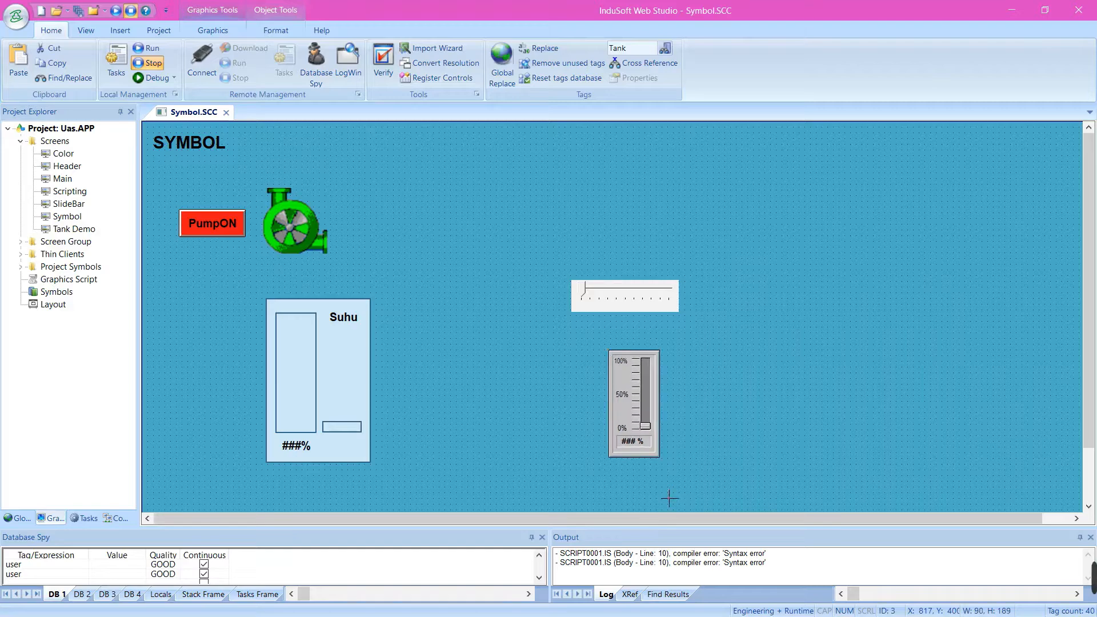
pyautogui.moveTo(625, 403); pyautogui.dragTo(618, 395)
pyautogui.click(703, 406)
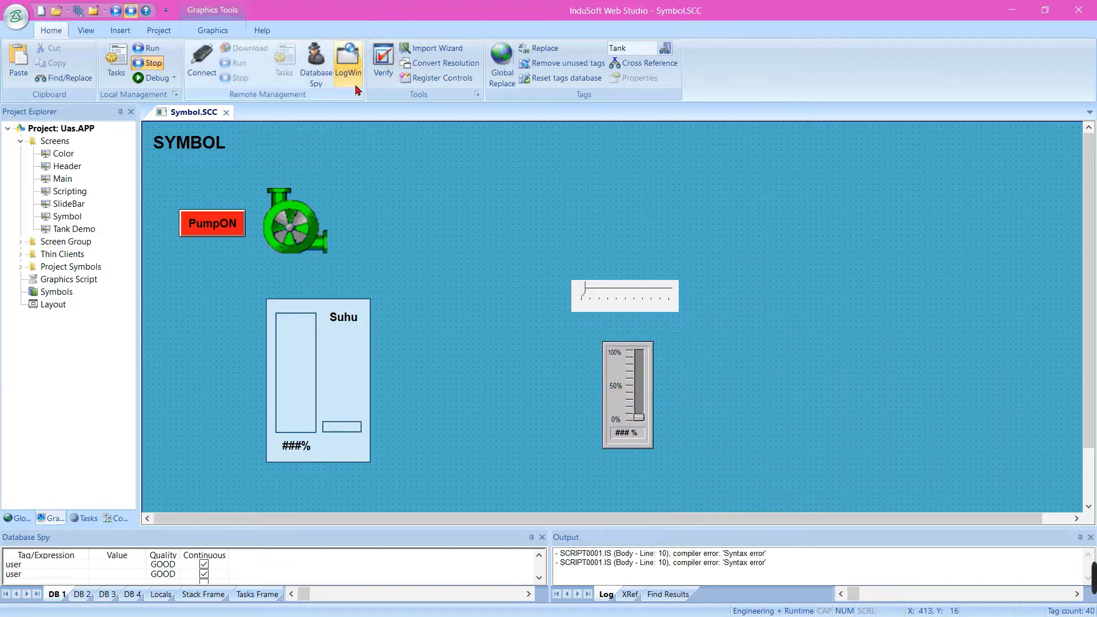
# Close the Symbol screen saving its changes, and run the project with its Symbol screen displayed
pyautogui.click(226, 112)
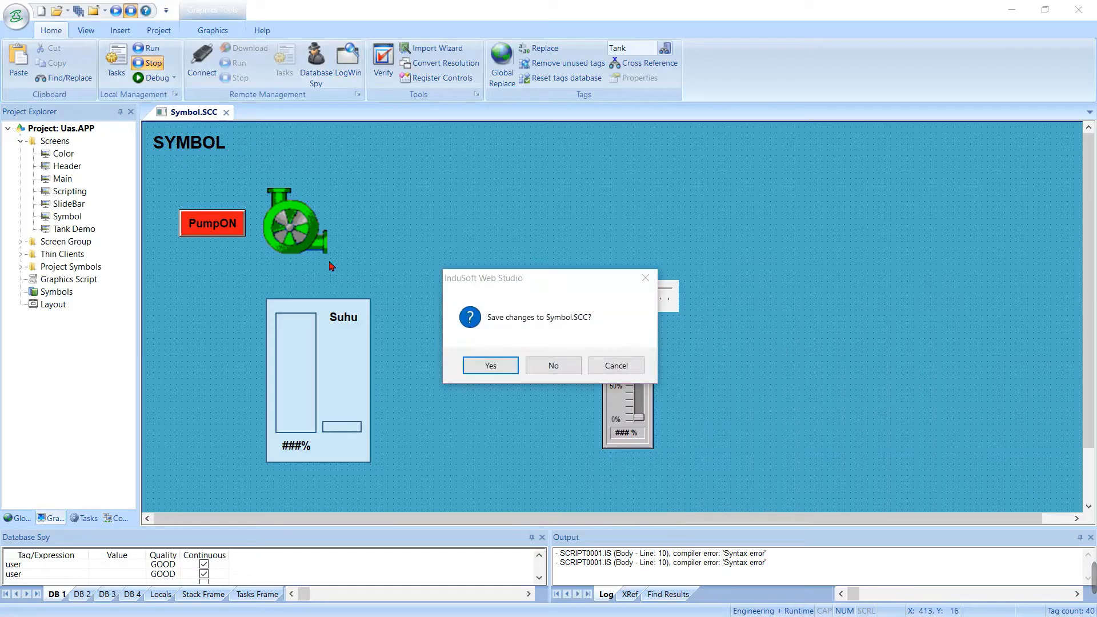
pyautogui.click(490, 363)
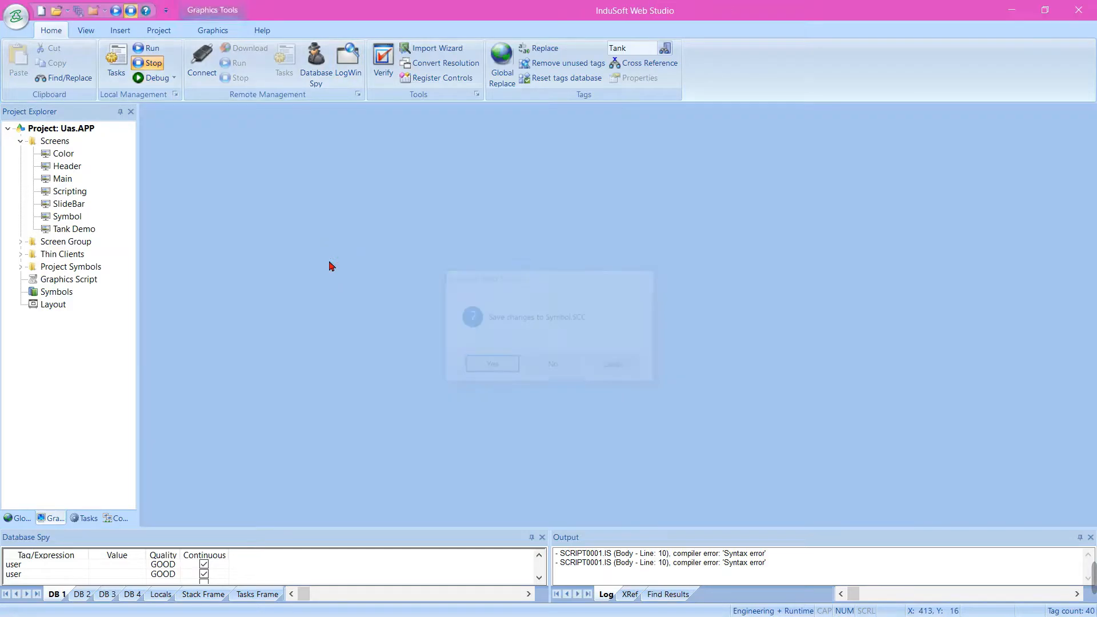
pyautogui.click(117, 11)
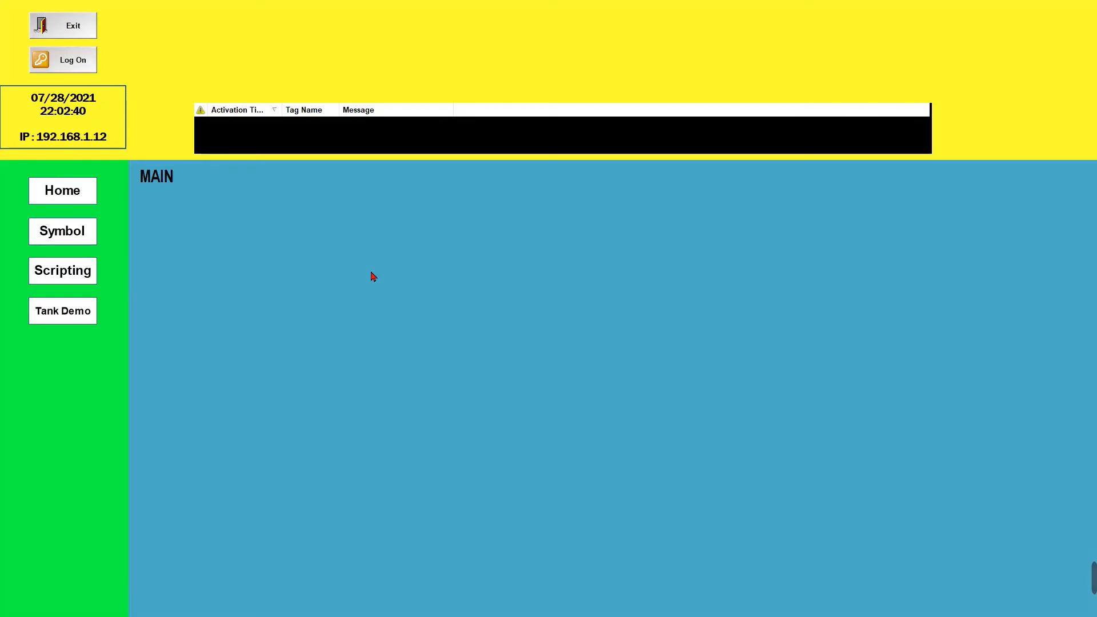
pyautogui.click(80, 230)
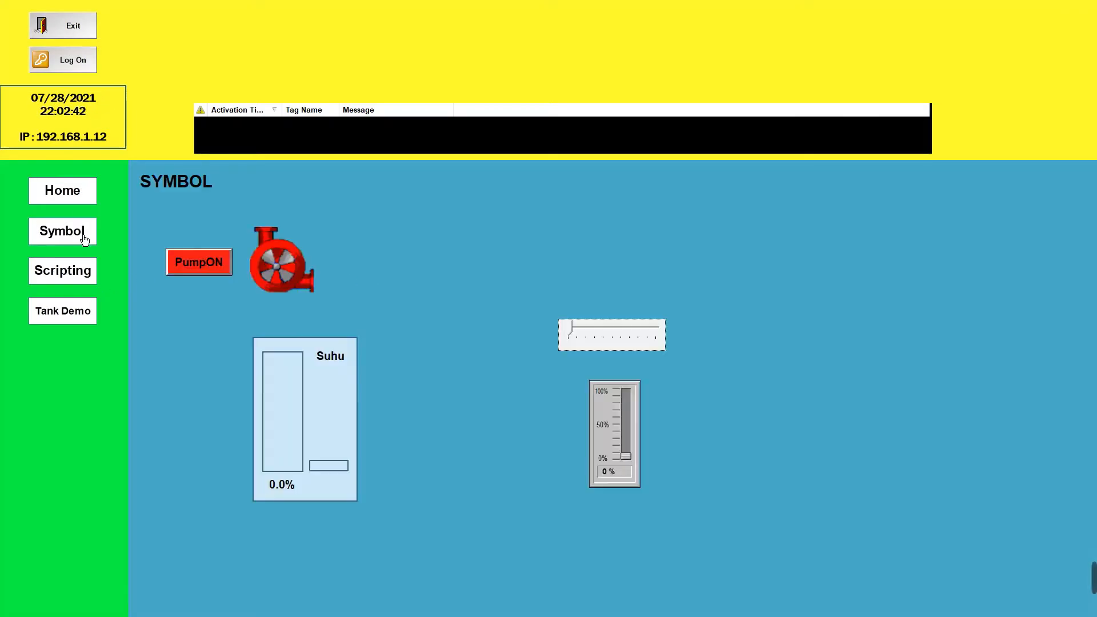
# Test the ActiveX slider at runtime by moving it to its maximum, and exit the running project
pyautogui.moveTo(570, 328)
pyautogui.mouseDown()
pyautogui.moveTo(630, 330)
pyautogui.moveTo(570, 340)
pyautogui.mouseUp()
pyautogui.moveTo(589, 338); pyautogui.dragTo(676, 332)
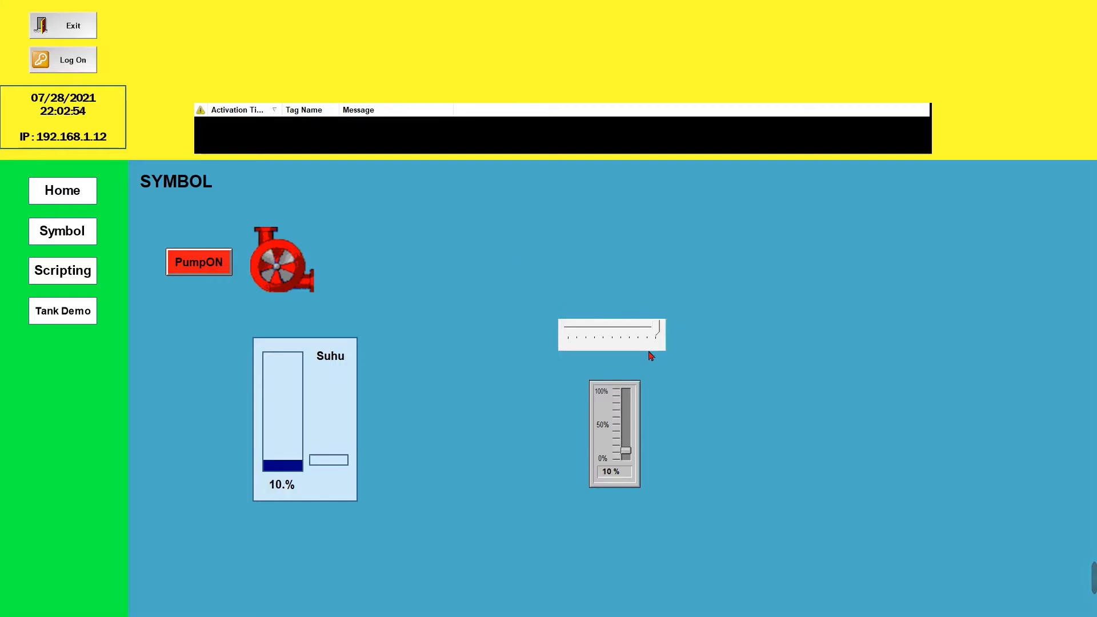
pyautogui.moveTo(656, 330); pyautogui.dragTo(662, 333)
pyautogui.click(75, 25)
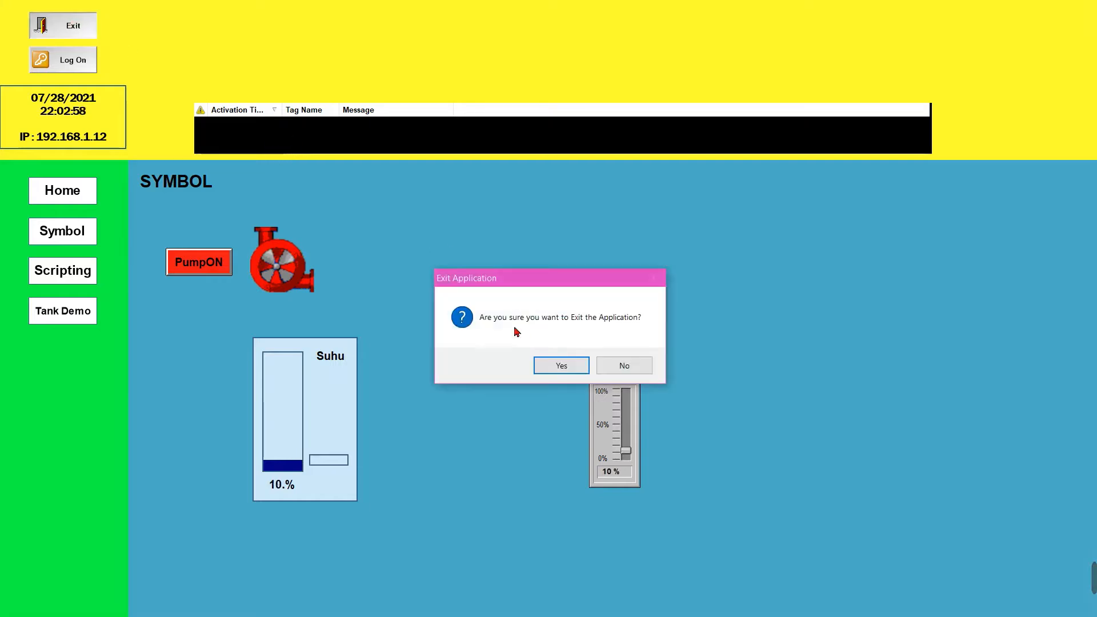
pyautogui.click(561, 364)
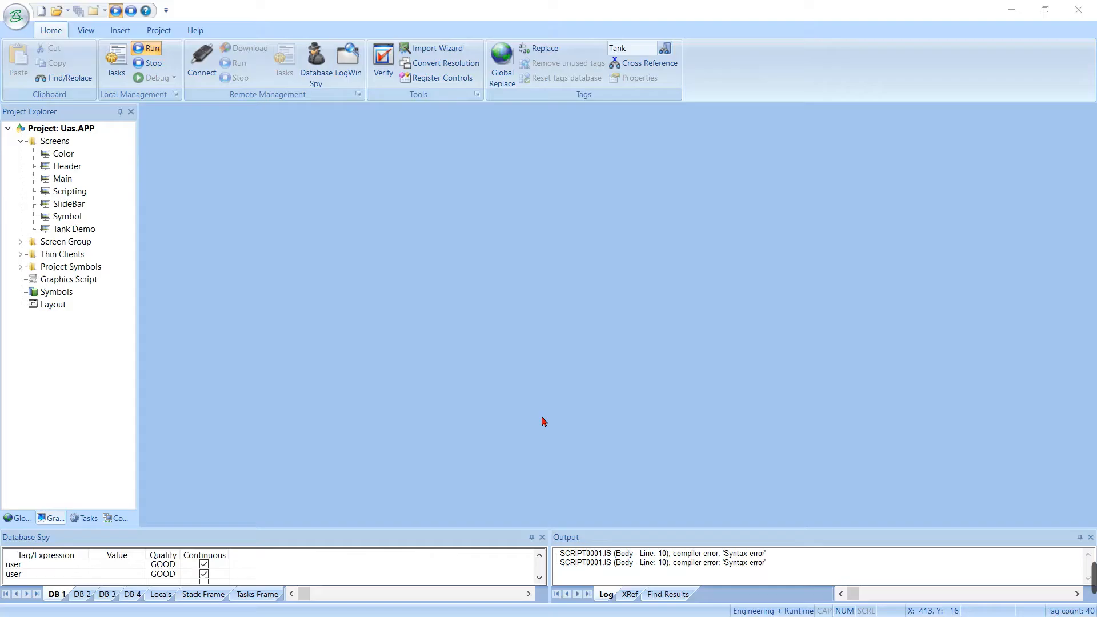
# Reopen the Symbol screen and set the ActiveX slider's Max property to 100
pyautogui.doubleClick(69, 219)
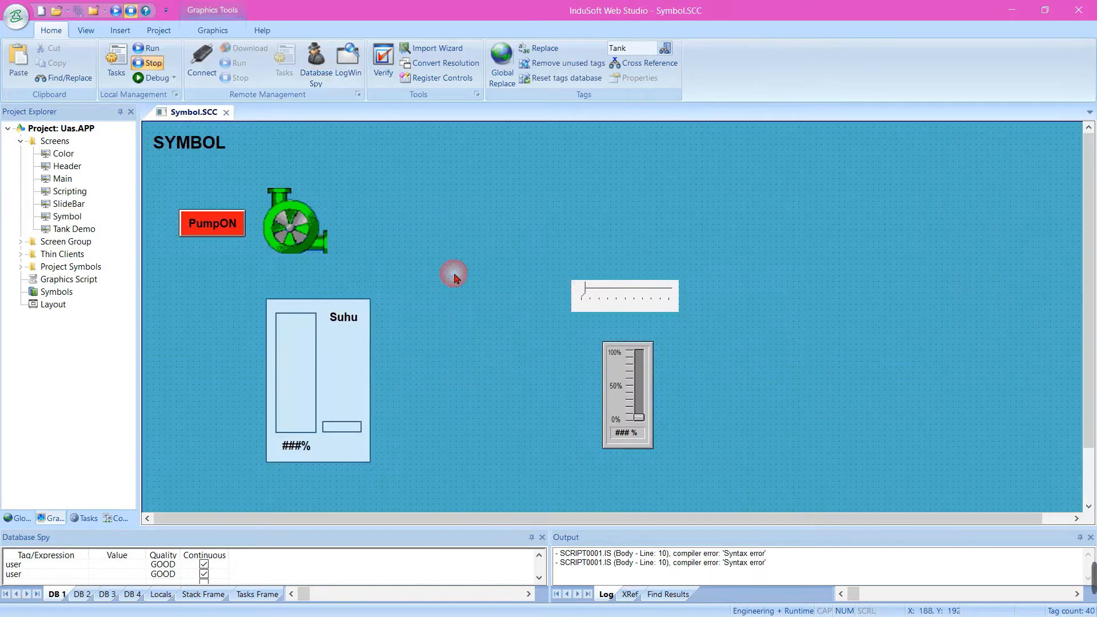
pyautogui.rightClick(597, 295)
pyautogui.click(629, 313)
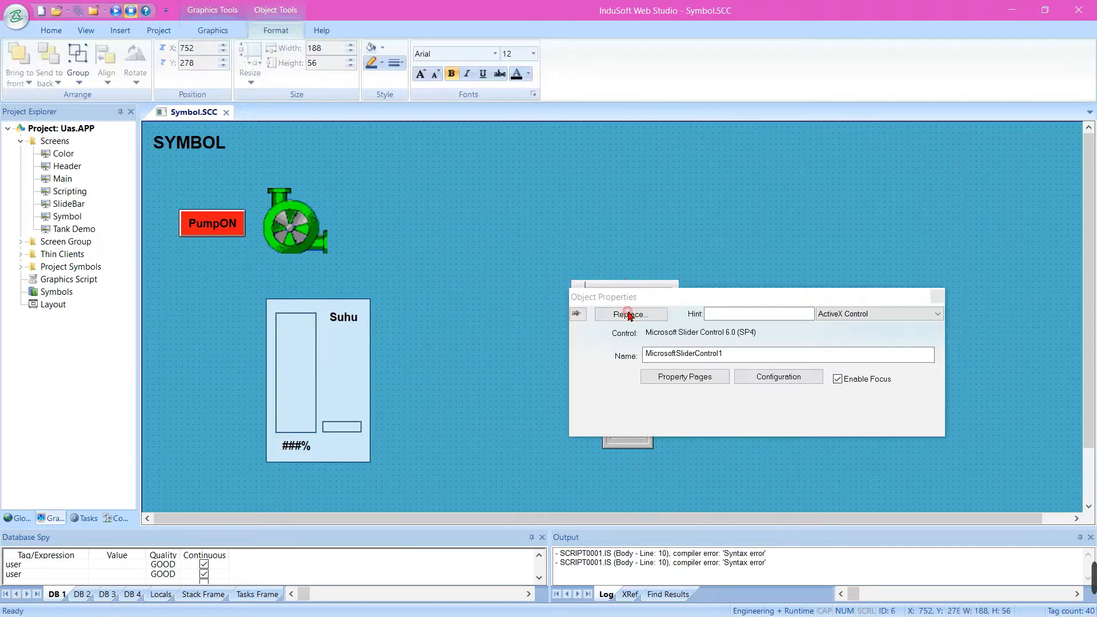
pyautogui.click(778, 377)
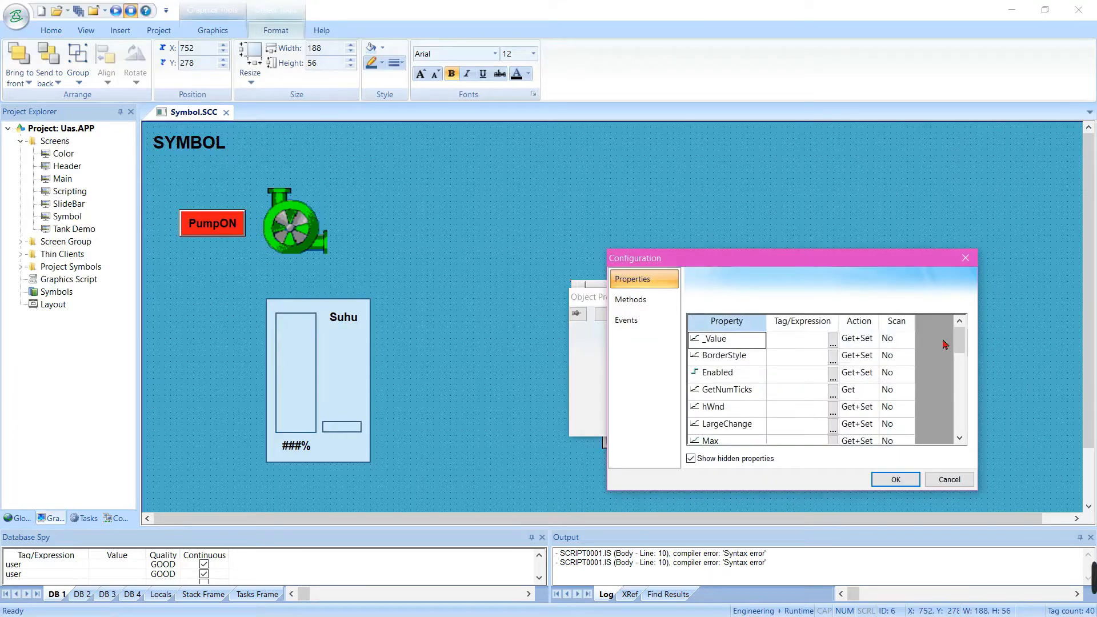
pyautogui.click(965, 258)
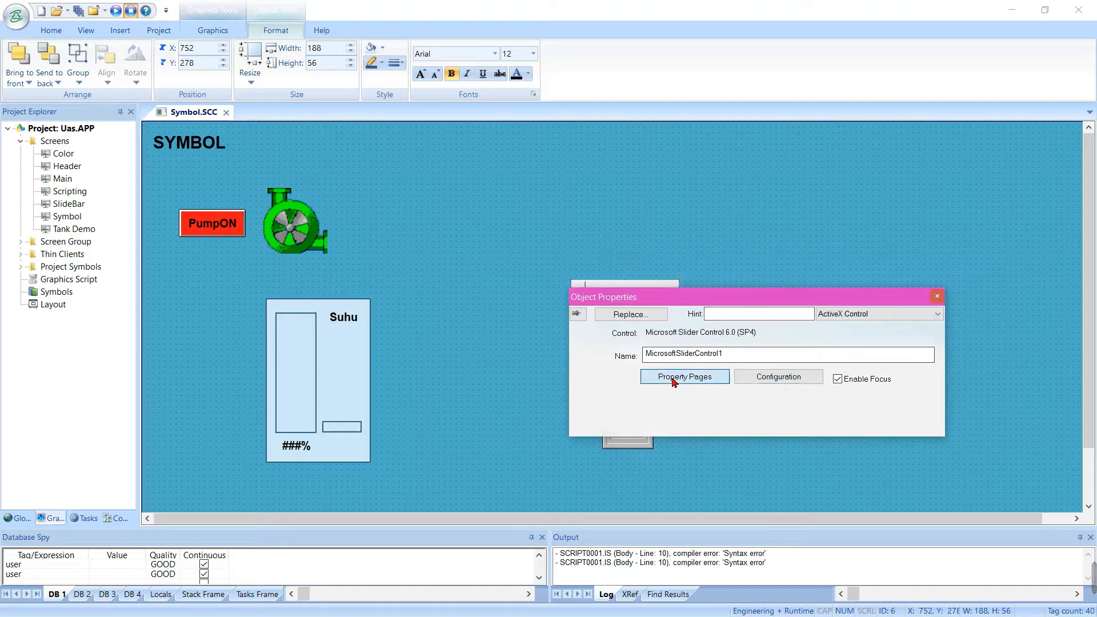
pyautogui.click(674, 377)
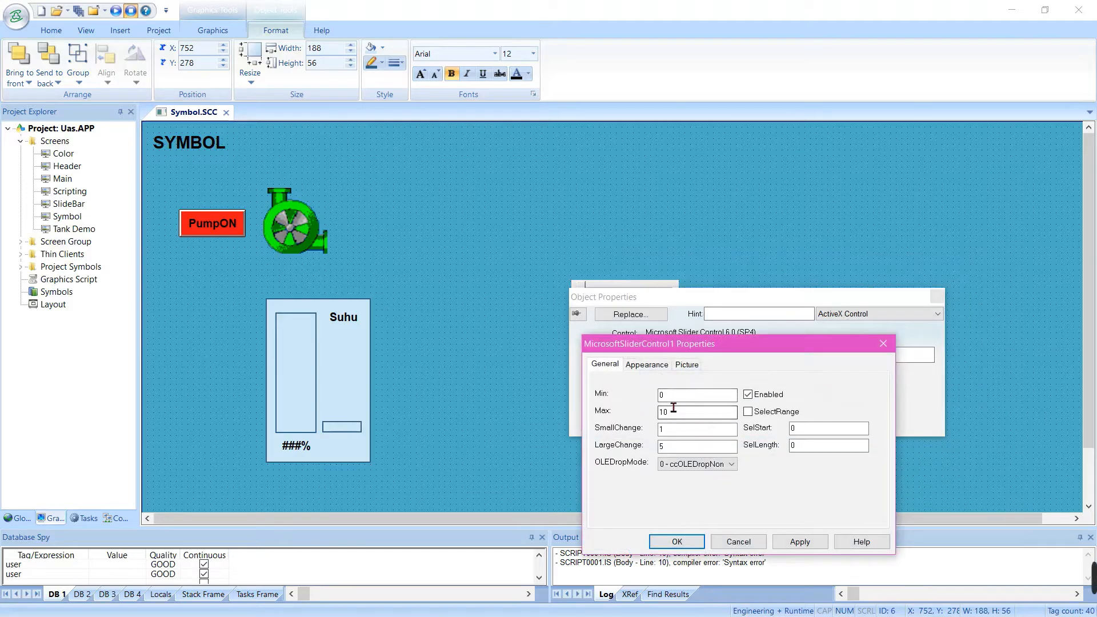
pyautogui.click(680, 393)
pyautogui.click(686, 414)
# Confirm the ActiveX slider's properties and close the Symbol screen
pyautogui.click(692, 542)
pyautogui.click(791, 157)
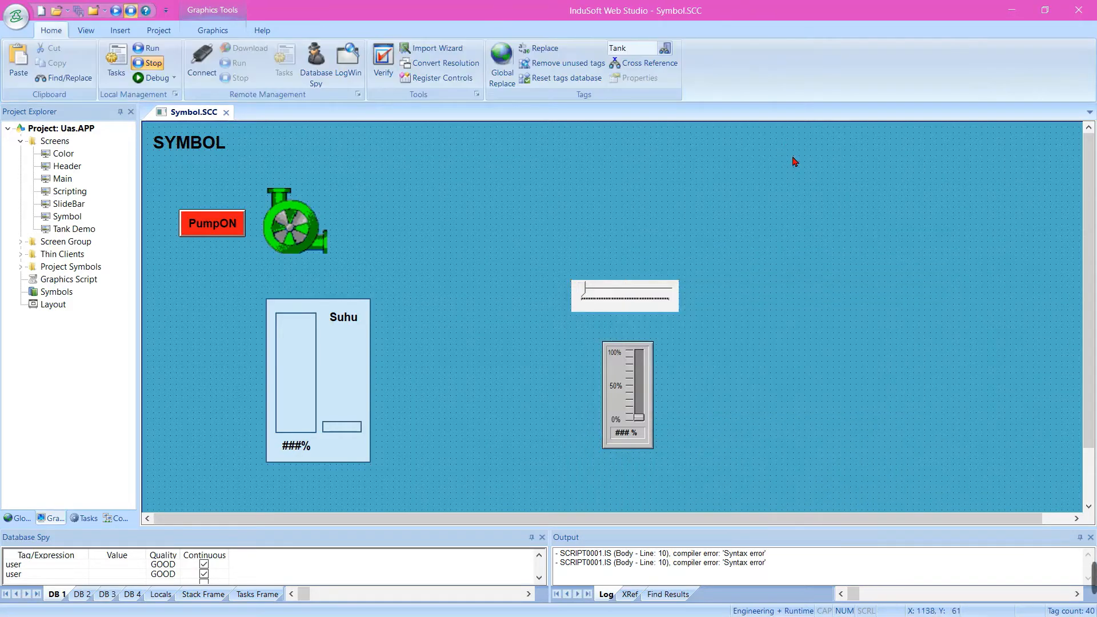
pyautogui.click(226, 112)
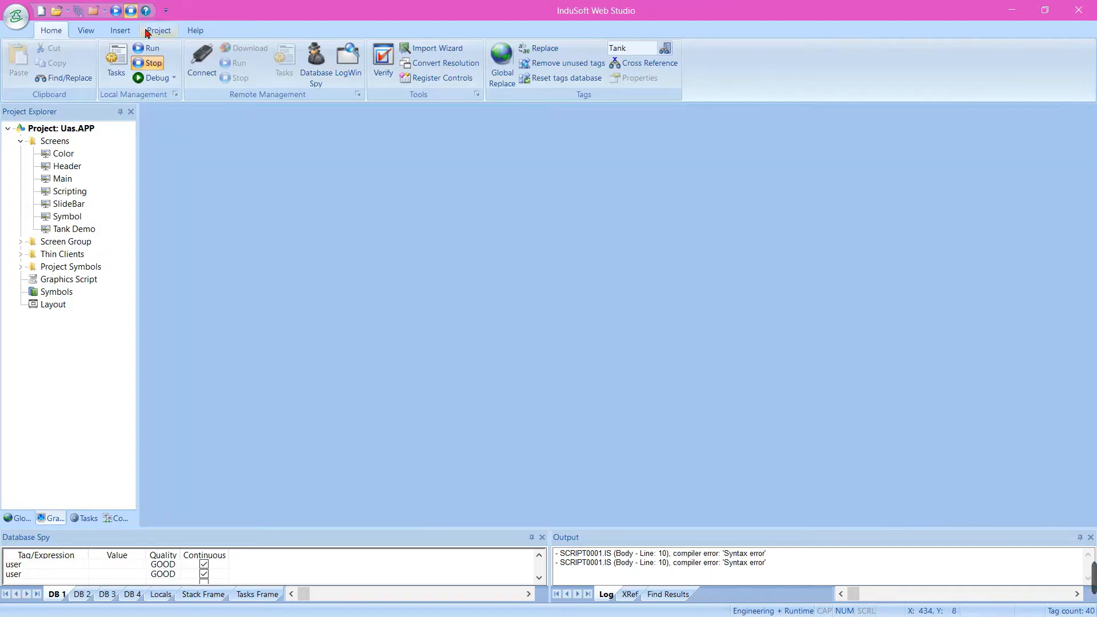
# Run the project, display its Symbol screen, and test the ActiveX slider by moving it to about the middle
pyautogui.click(117, 12)
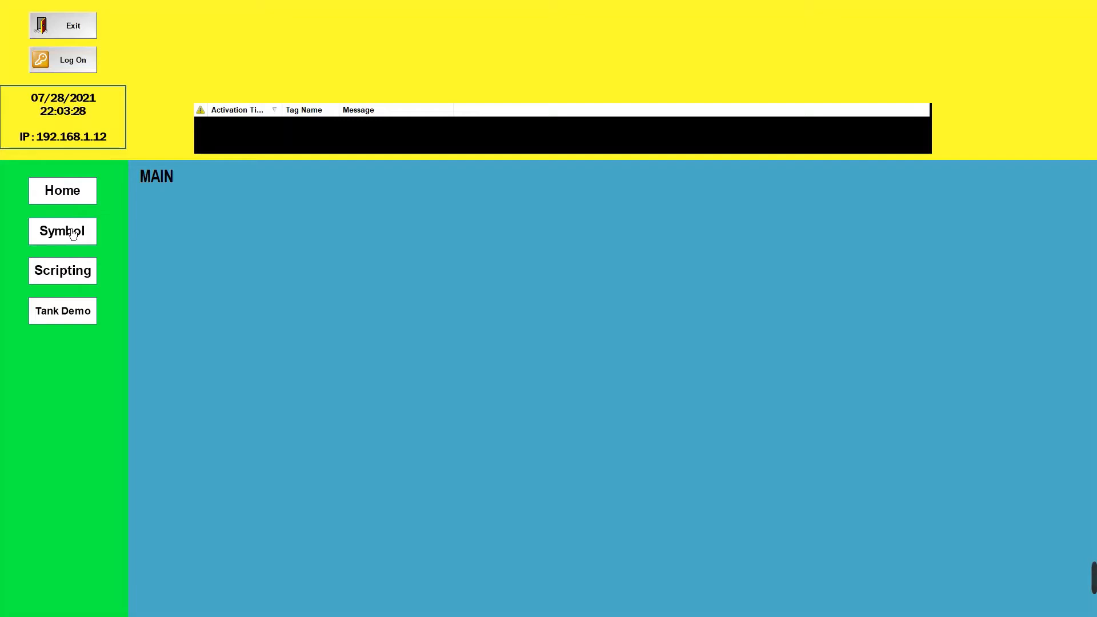
pyautogui.click(73, 233)
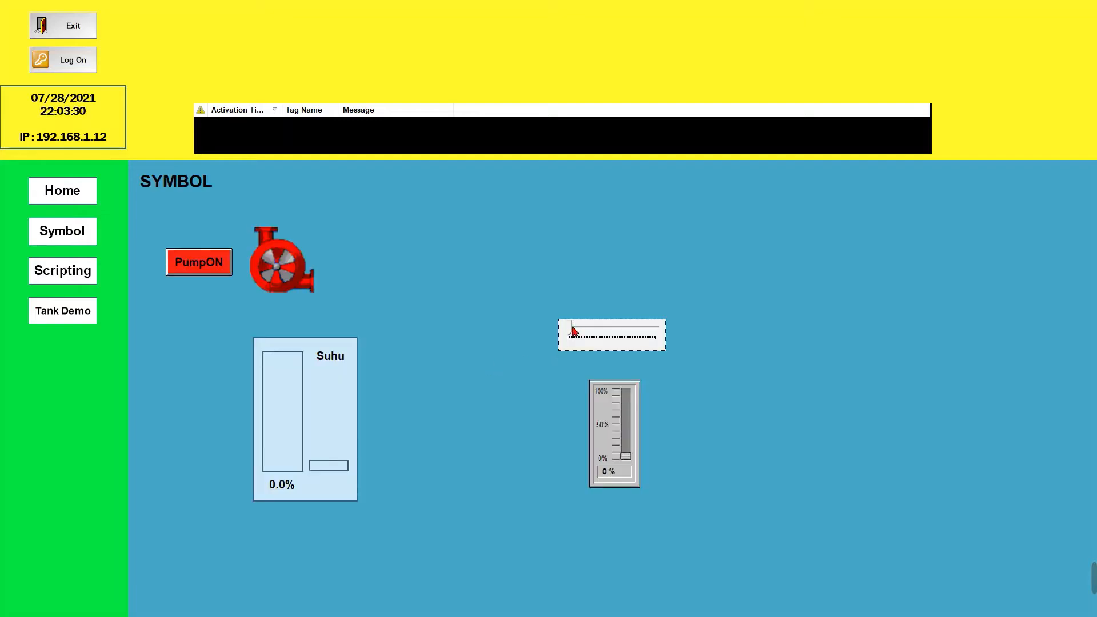
pyautogui.moveTo(575, 331); pyautogui.dragTo(615, 331)
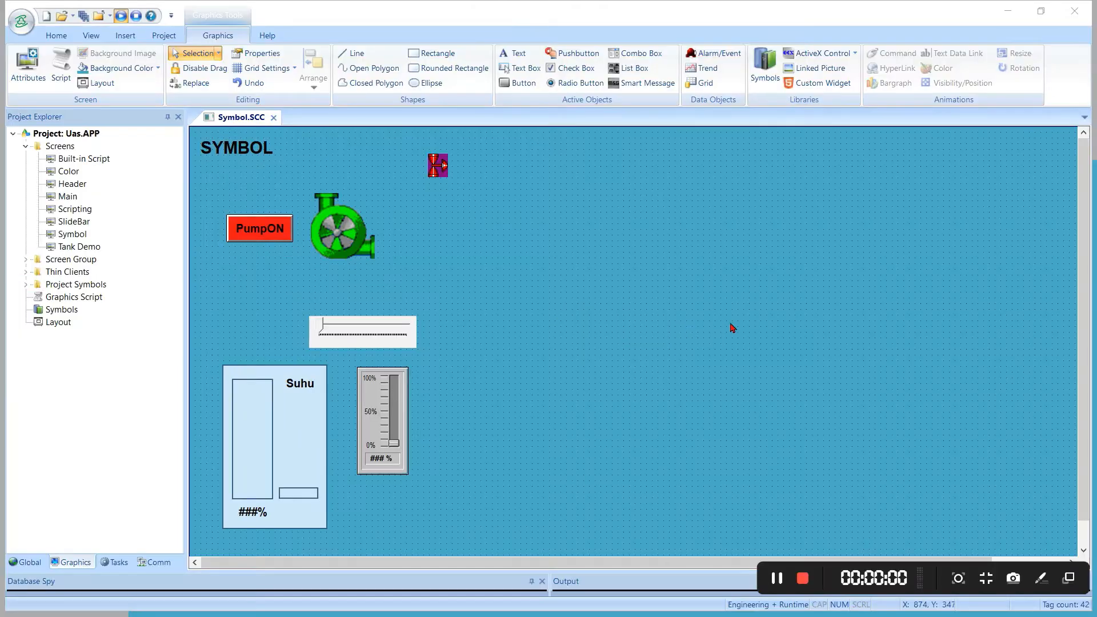
# Insert a Windows Media Player ActiveX control to the right of the sliders and pump, enlarged to about 490 by 480
pyautogui.click(730, 323)
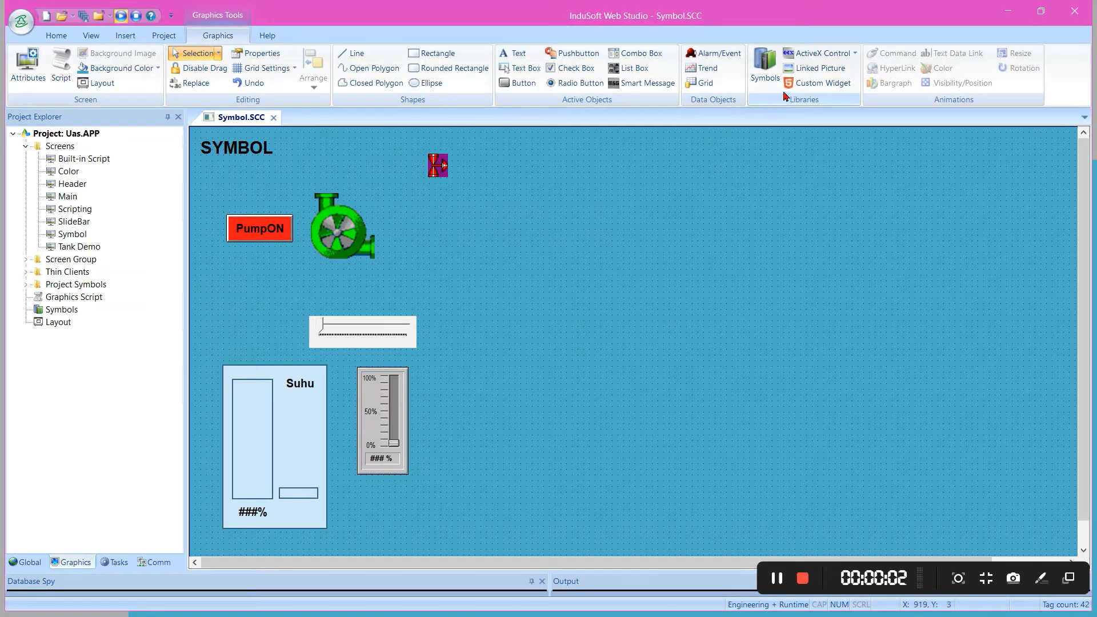
pyautogui.click(793, 53)
pyautogui.click(795, 54)
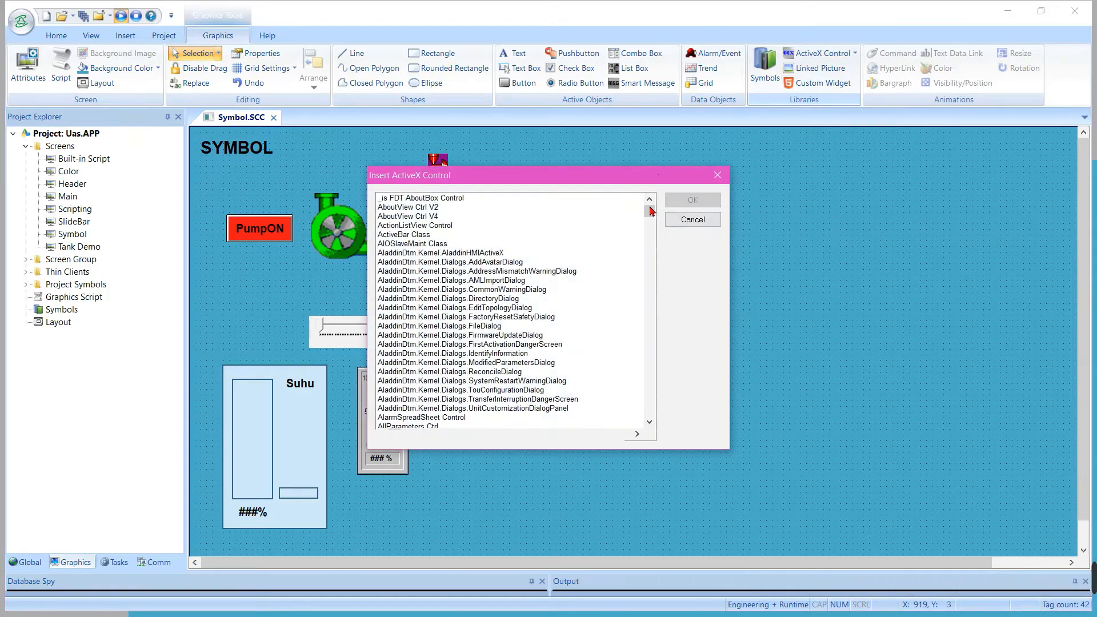
pyautogui.moveTo(651, 218); pyautogui.dragTo(643, 432)
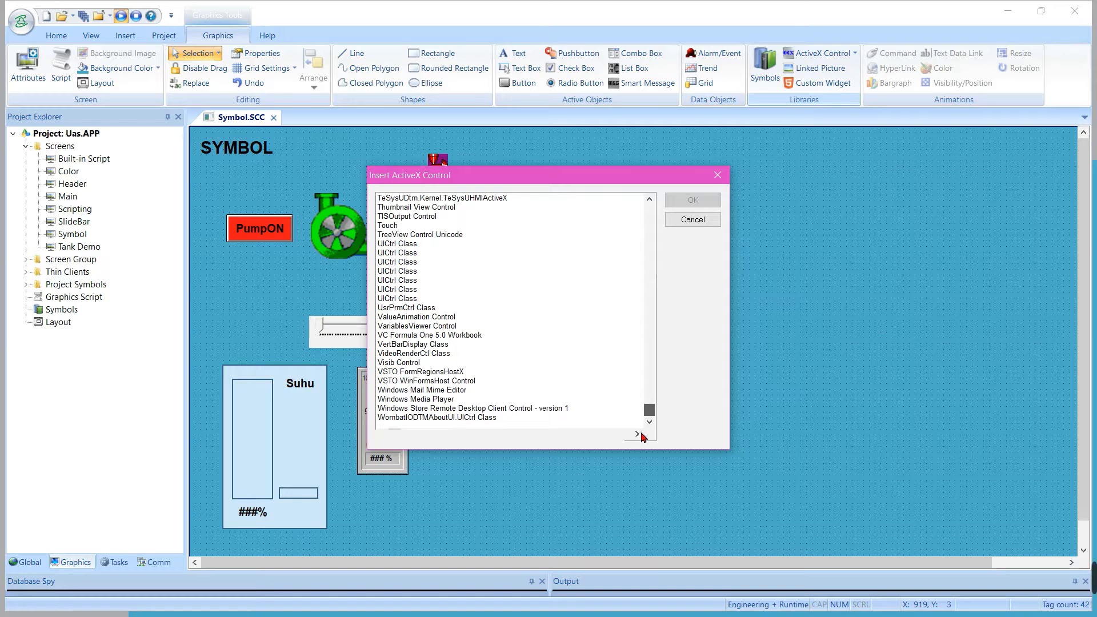
pyautogui.click(414, 400)
pyautogui.click(692, 200)
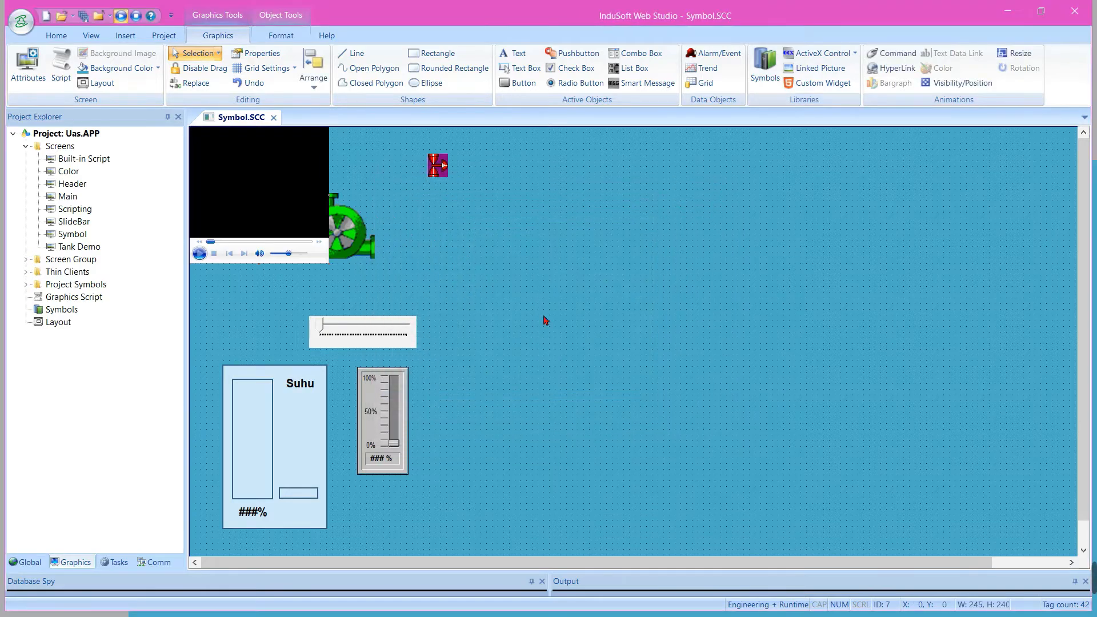
pyautogui.moveTo(255, 206); pyautogui.dragTo(570, 283)
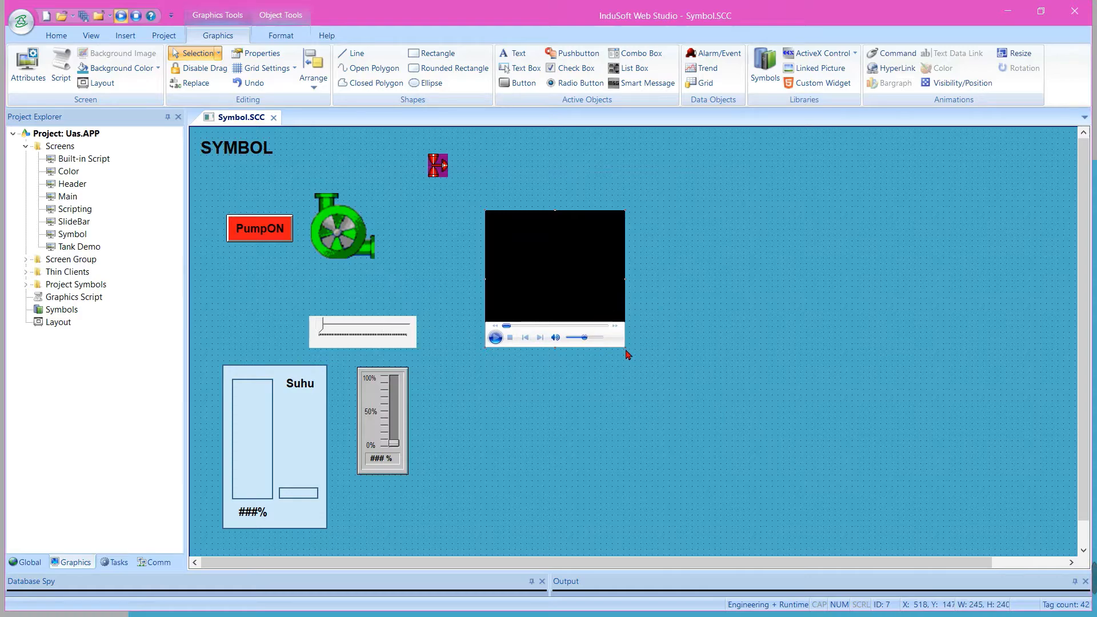
pyautogui.moveTo(628, 352); pyautogui.dragTo(773, 494)
# Set the media player's source file to the MUDIK animation video from the Videos folder
pyautogui.rightClick(651, 362)
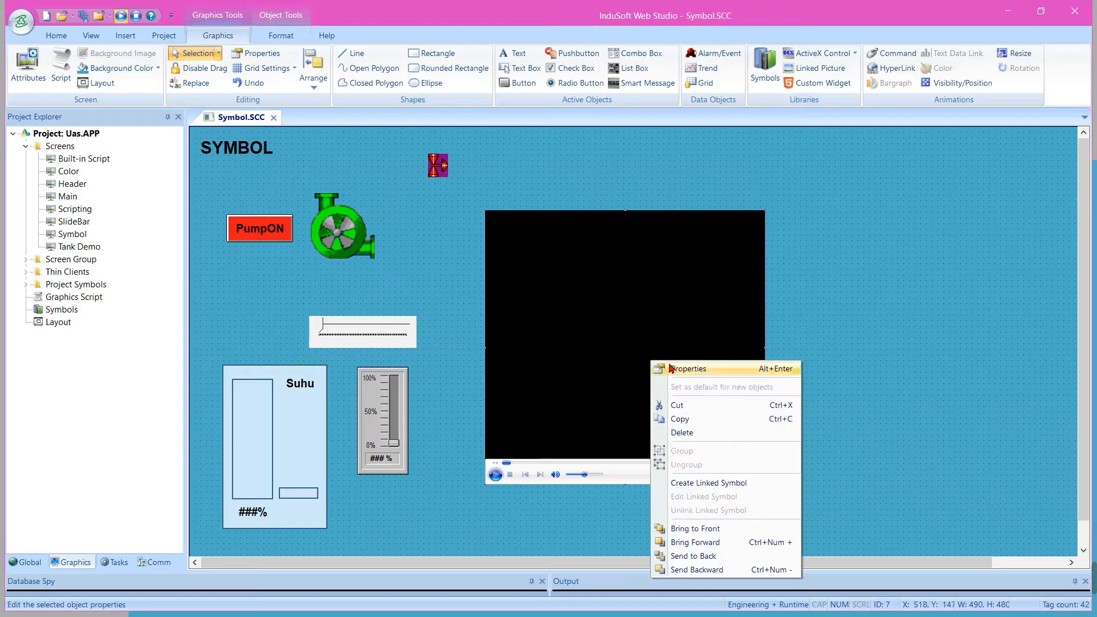
pyautogui.click(684, 369)
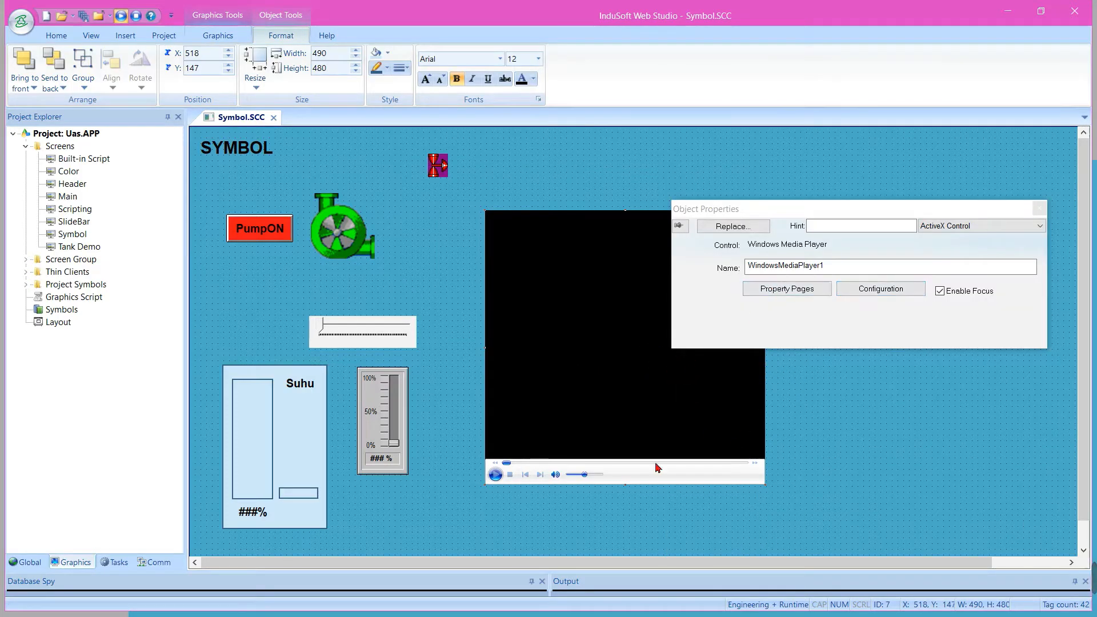
pyautogui.click(783, 294)
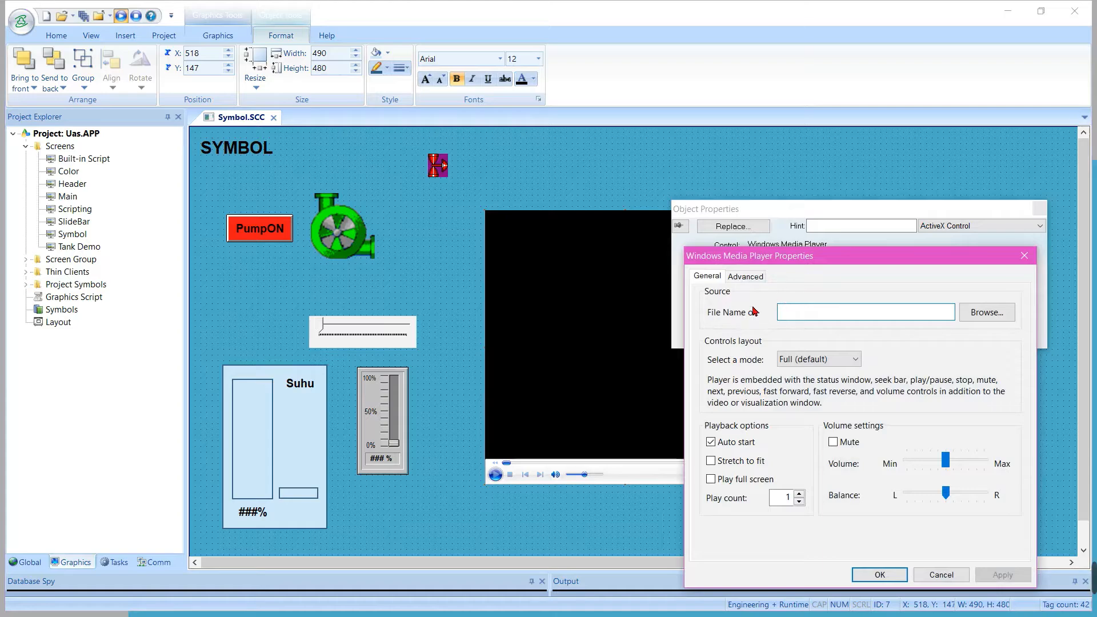
pyautogui.click(988, 312)
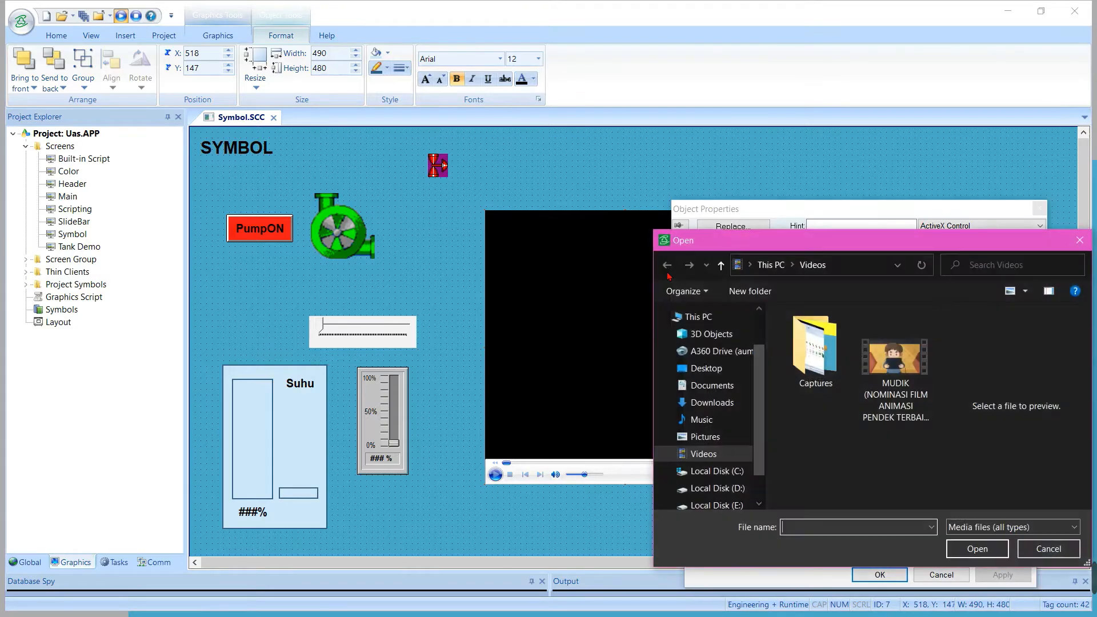
pyautogui.click(898, 382)
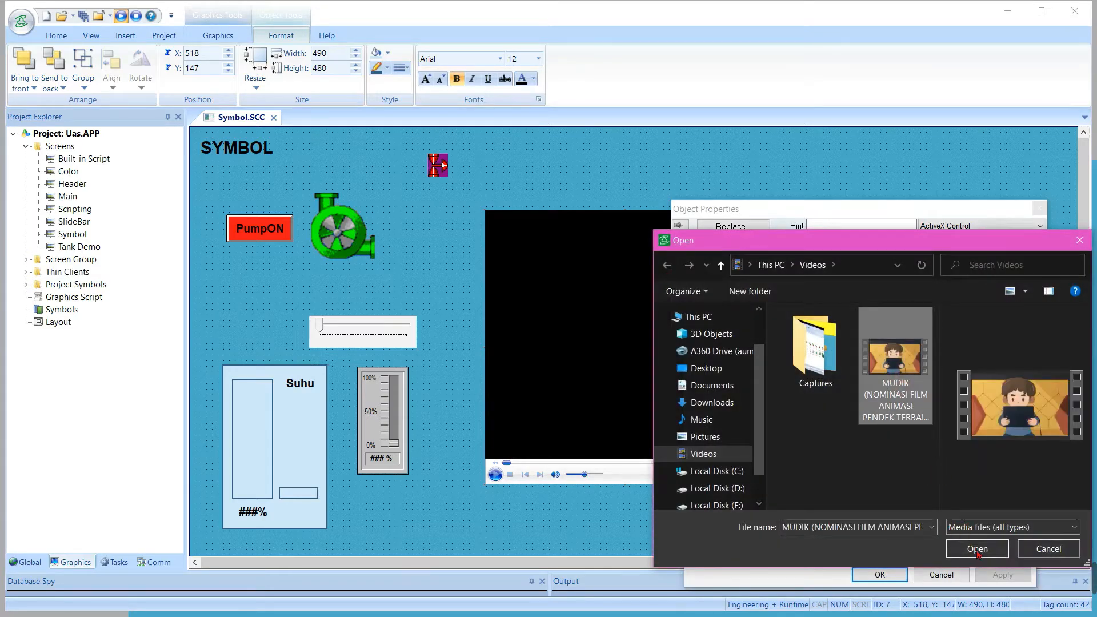
pyautogui.click(976, 549)
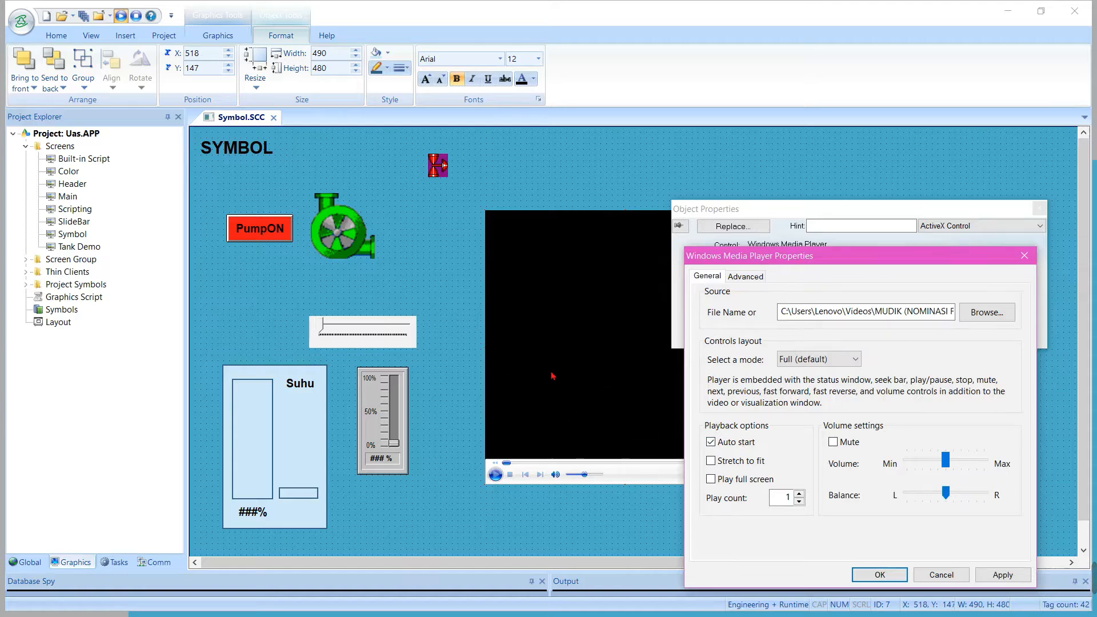
# Turn off the media player's Auto start option, apply the properties, and close the Symbol screen
pyautogui.click(715, 448)
pyautogui.click(1002, 575)
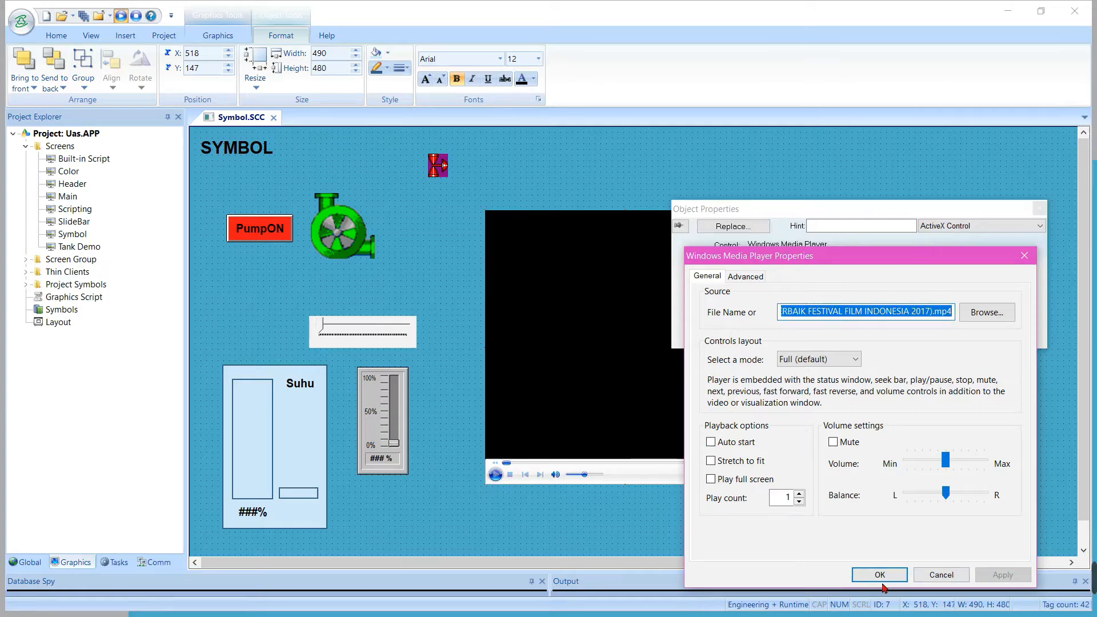
pyautogui.click(881, 576)
pyautogui.click(865, 406)
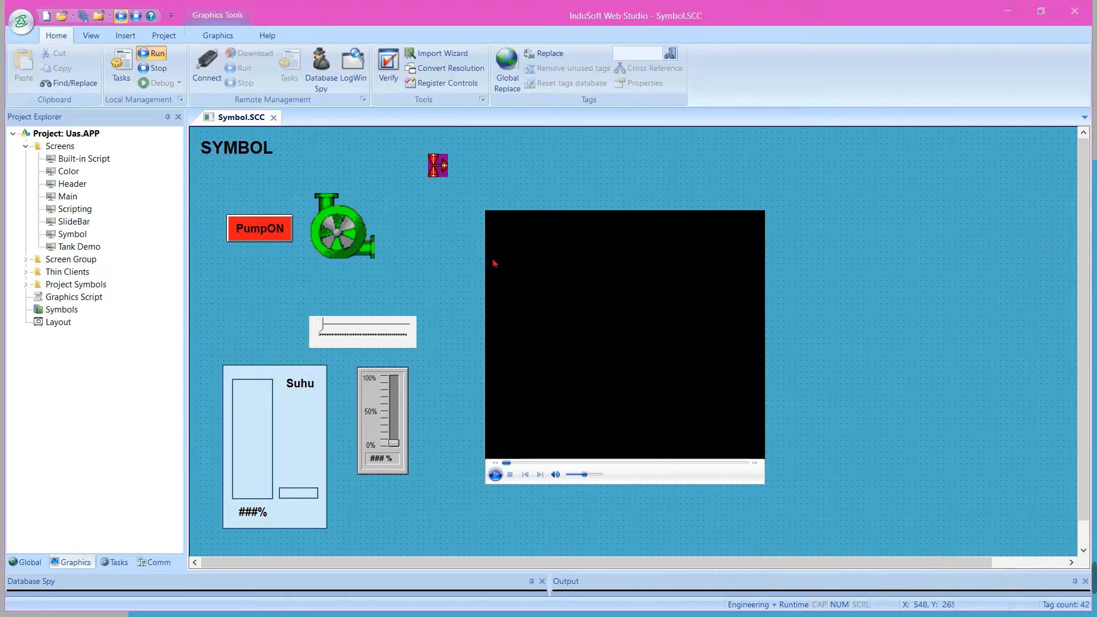
pyautogui.click(274, 117)
pyautogui.click(122, 16)
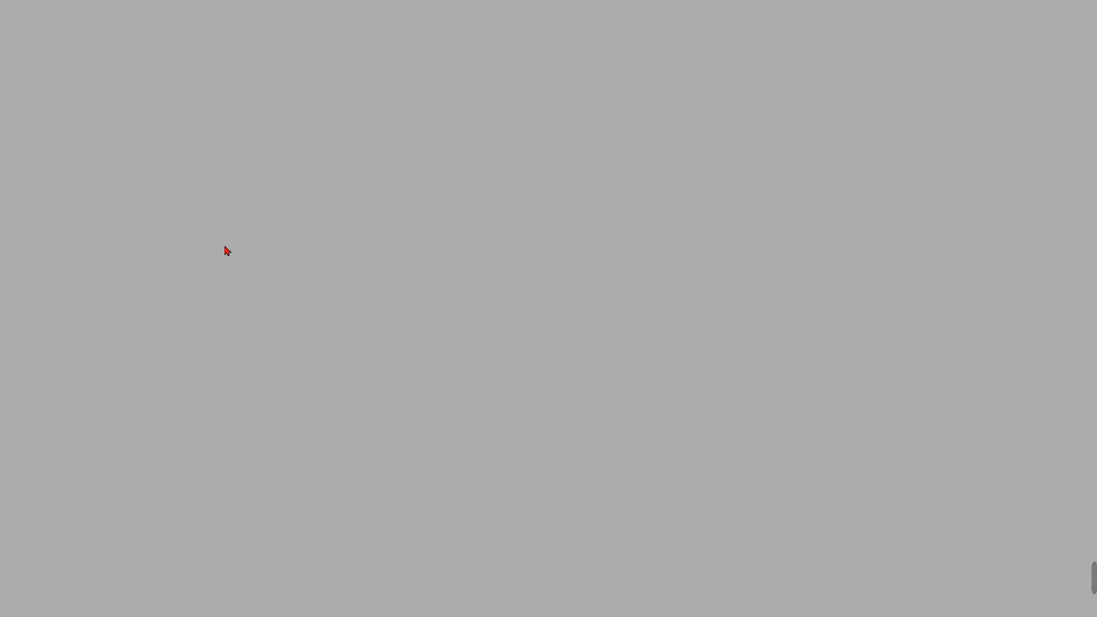
pyautogui.hotkey('alt', 'Tab')
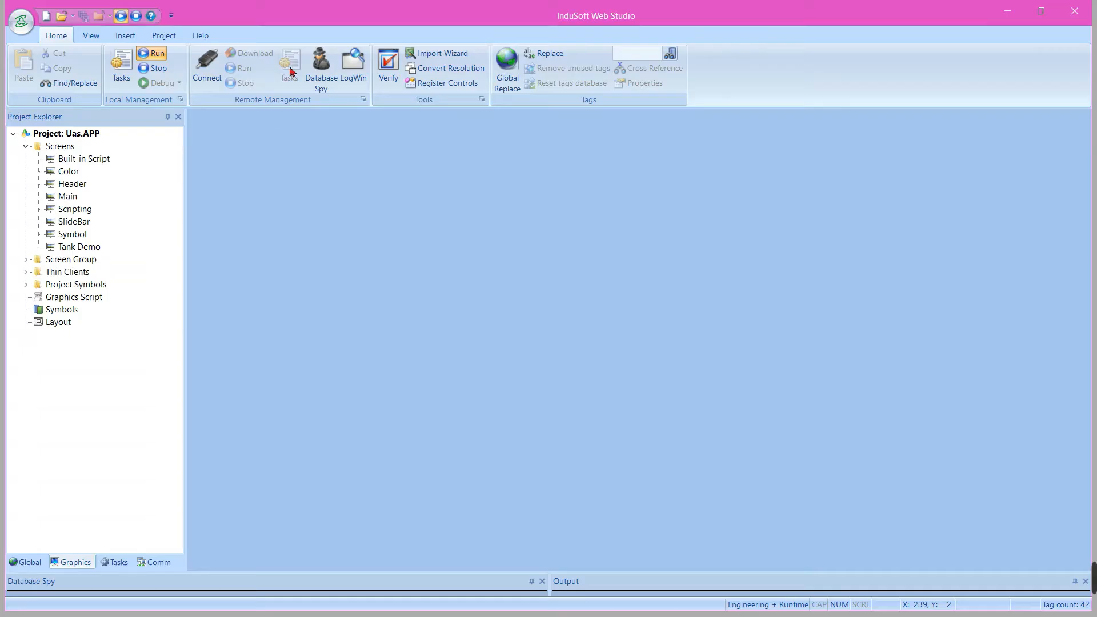
pyautogui.click(141, 17)
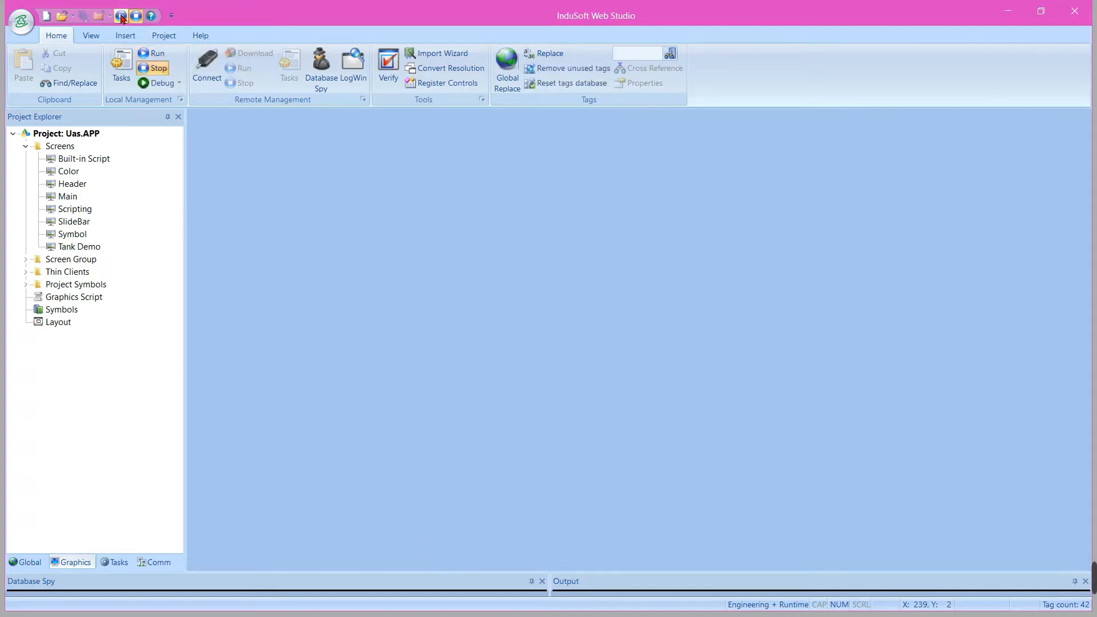
# Reopen the Symbol screen, run the project with it open, and play the video in the embedded media player
pyautogui.doubleClick(72, 234)
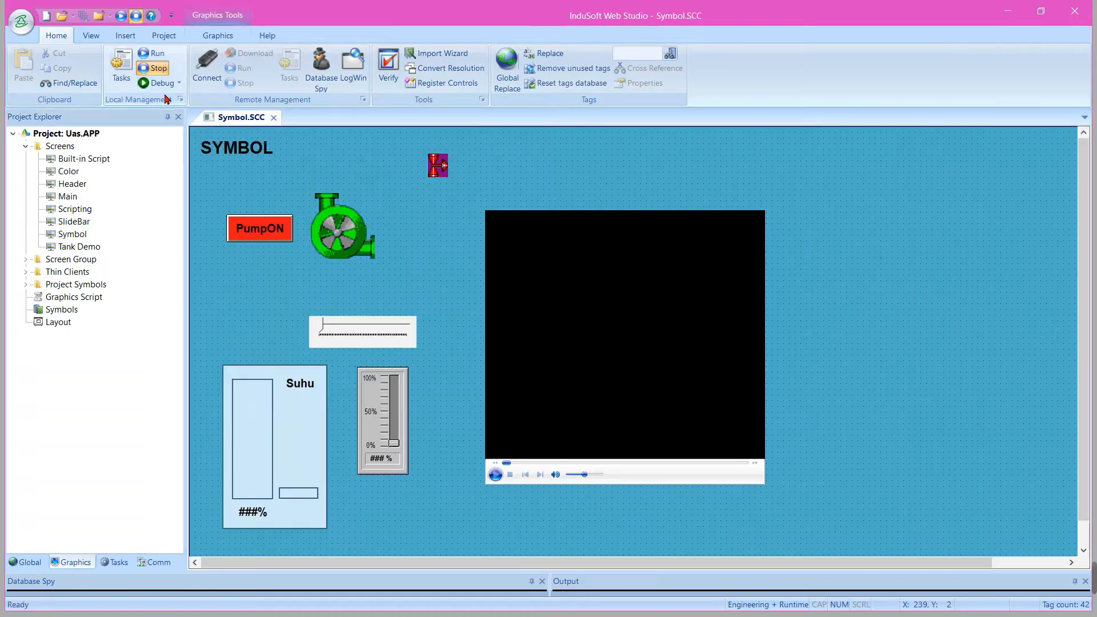
pyautogui.click(121, 15)
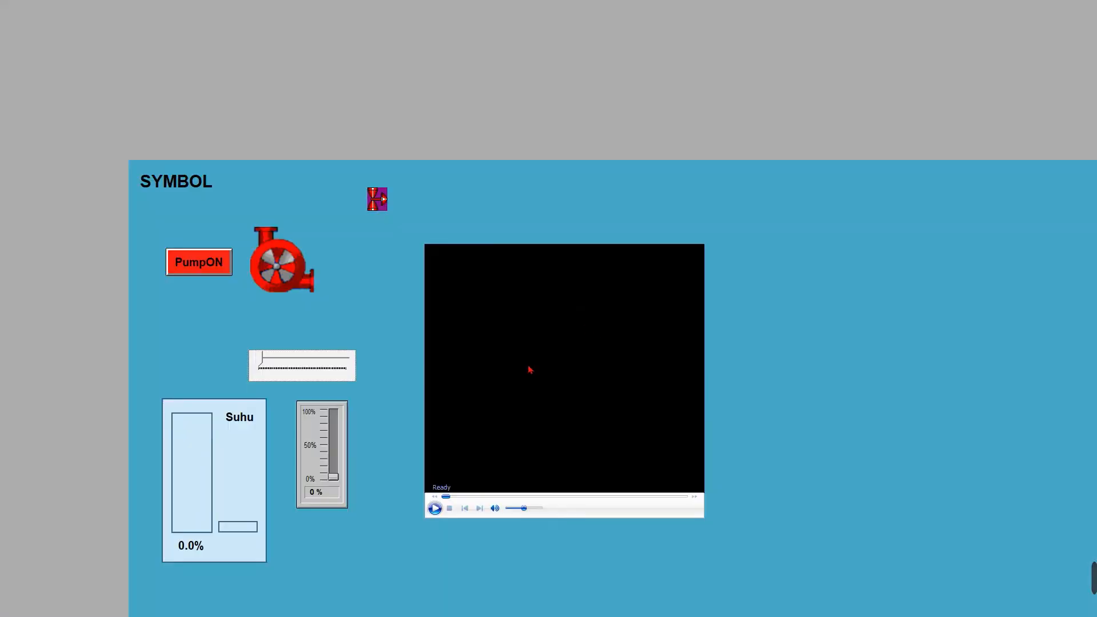
pyautogui.click(434, 509)
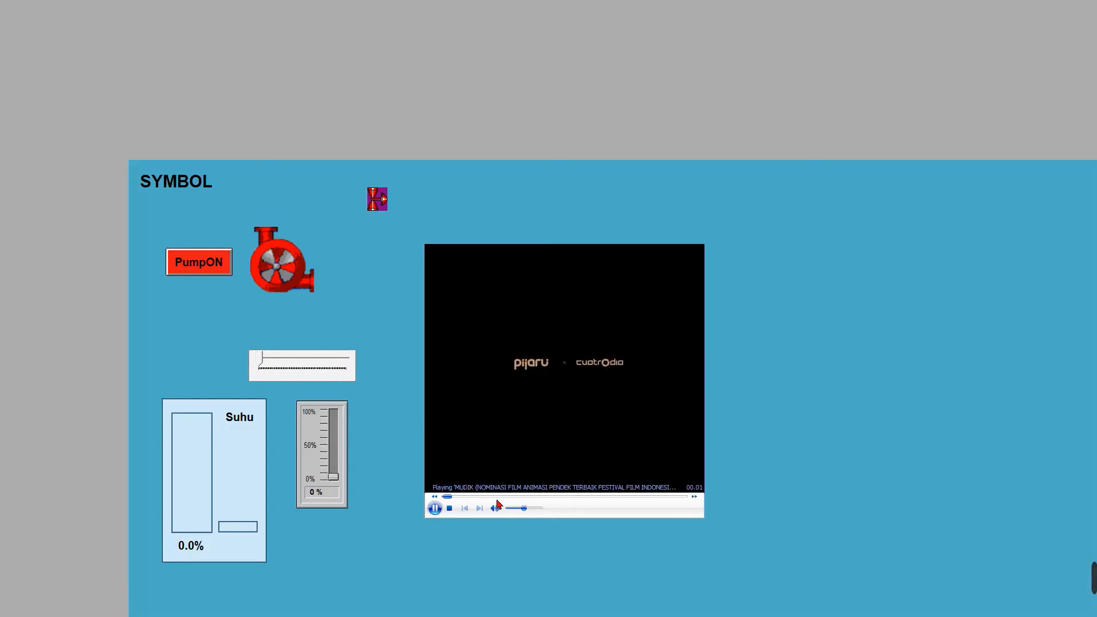
# Test seeking forward in the playing video, stop playback, and stop the running project from the editor
pyautogui.click(502, 497)
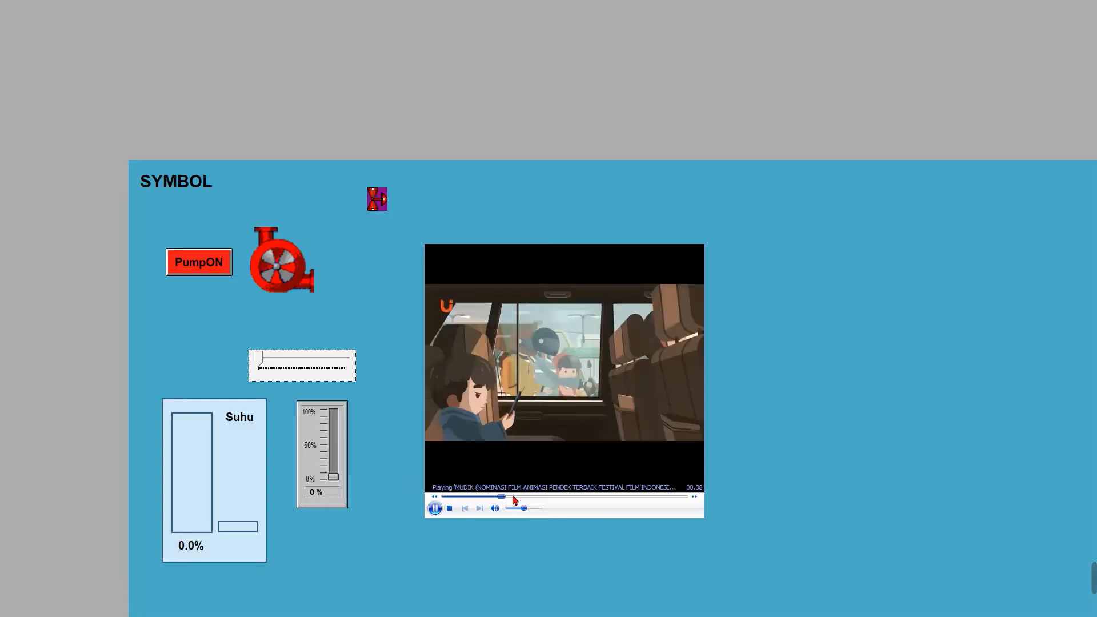
pyautogui.moveTo(515, 497); pyautogui.dragTo(654, 497)
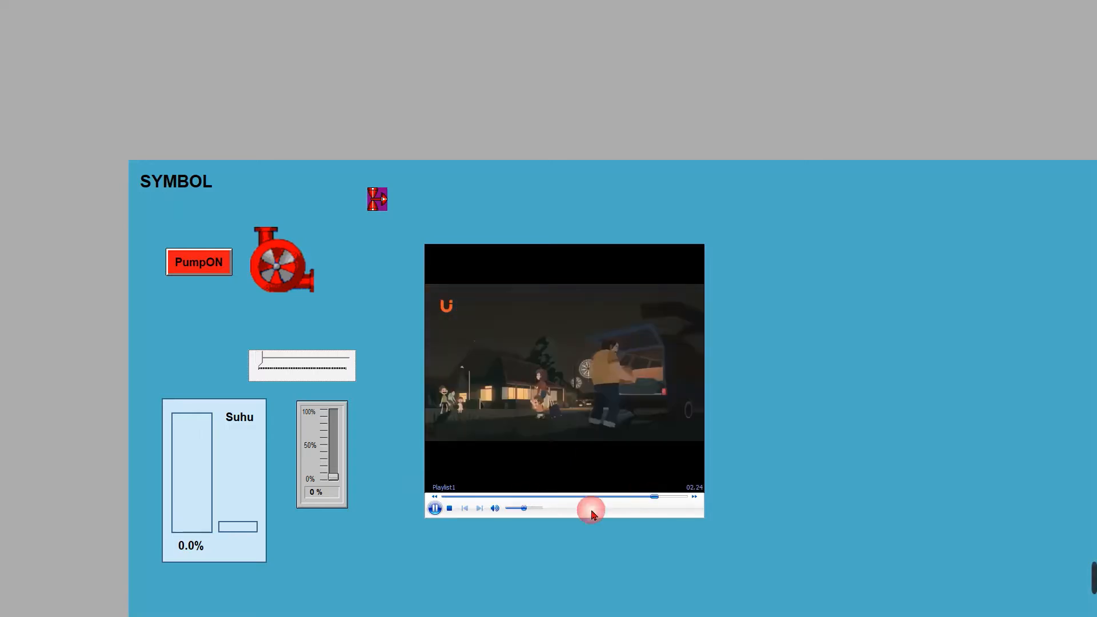
pyautogui.click(451, 509)
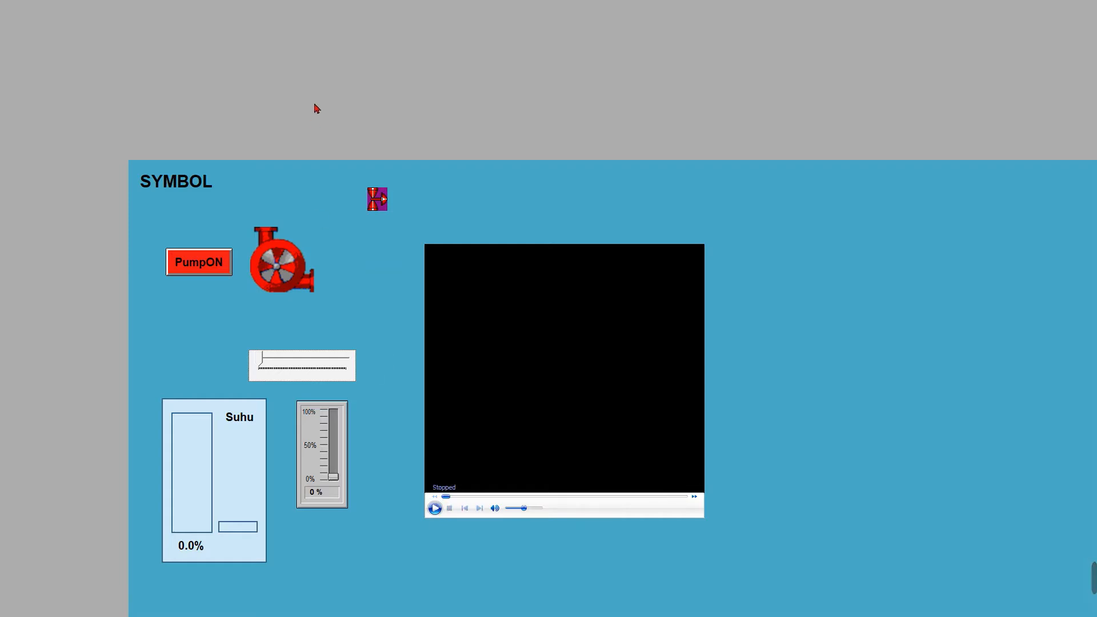
pyautogui.hotkey('alt', 'Tab')
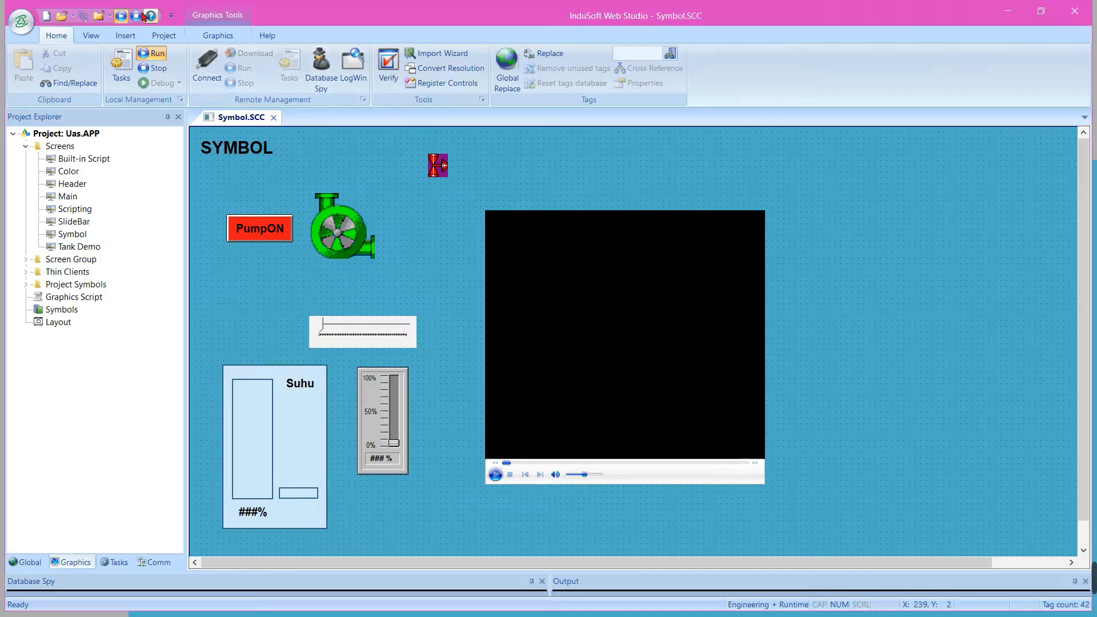
pyautogui.click(132, 16)
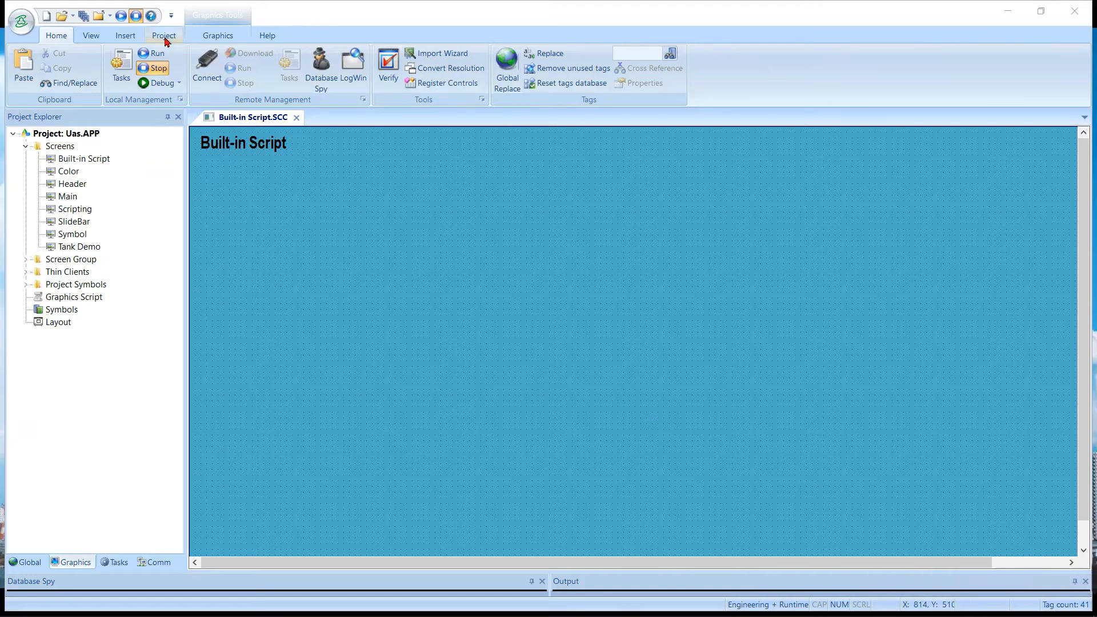
# Draw a button about 237 by 106 on the Built-in Script screen and enable the Command animation on it
pyautogui.click(217, 35)
pyautogui.click(514, 90)
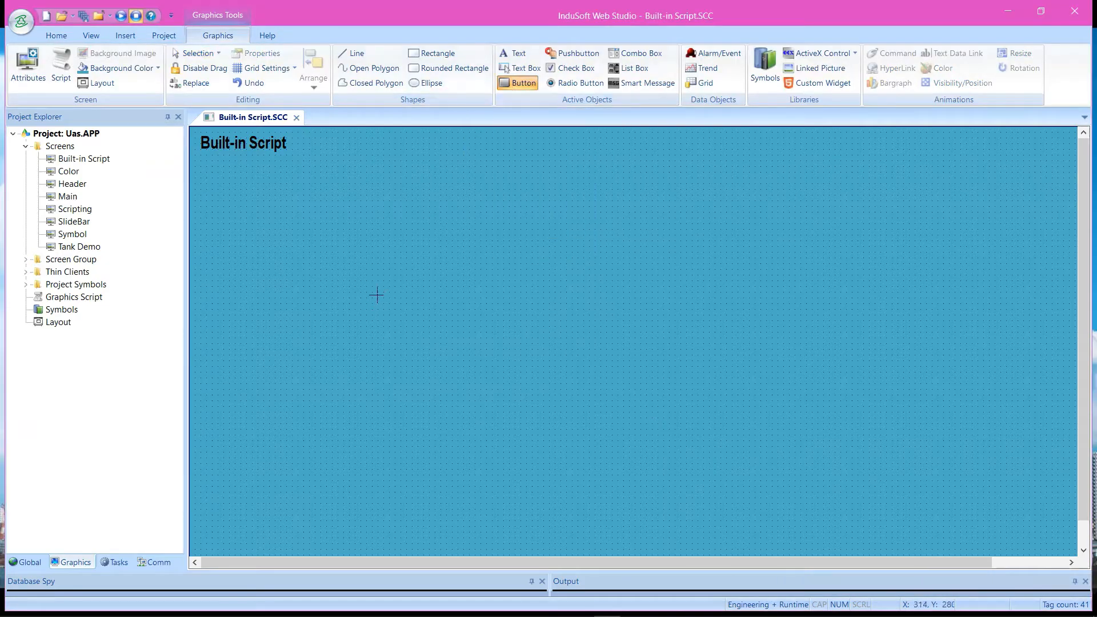
pyautogui.moveTo(359, 279); pyautogui.dragTo(503, 357)
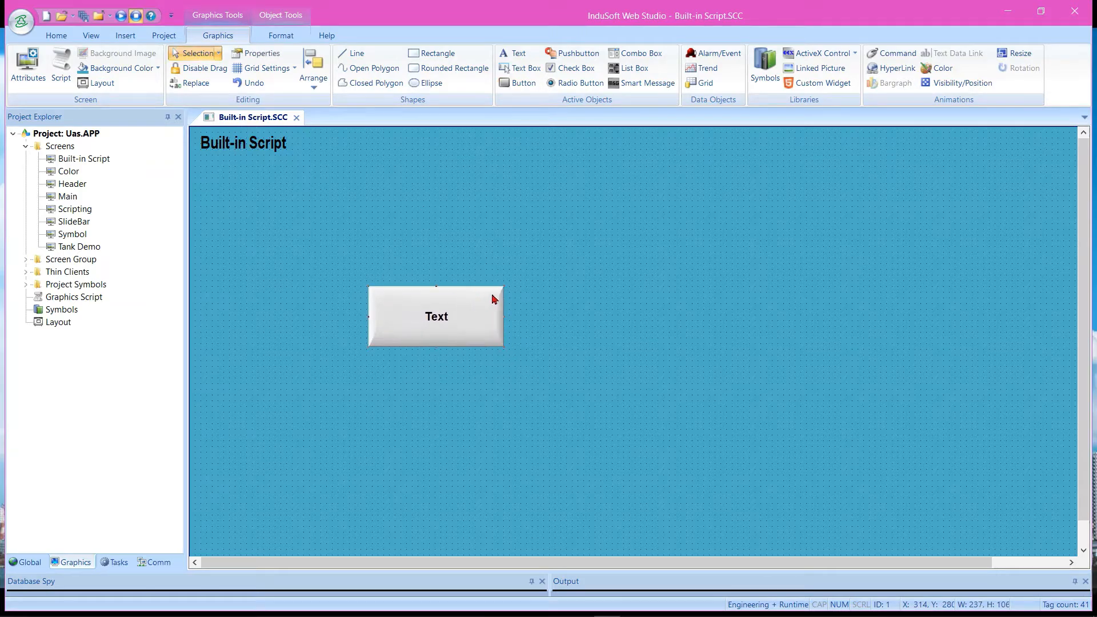
pyautogui.click(904, 59)
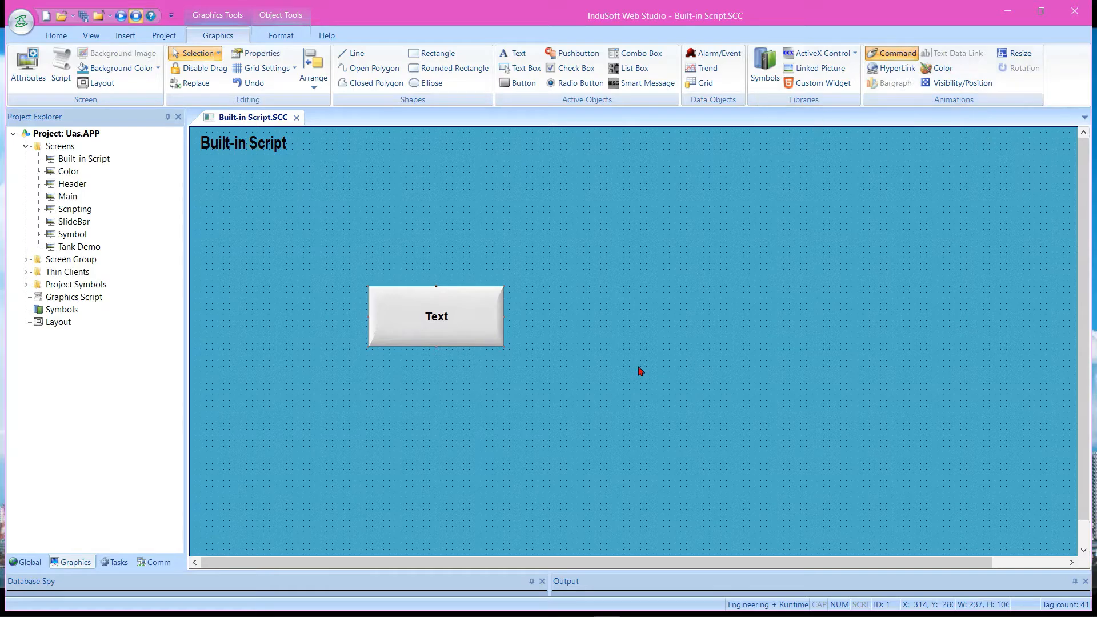
# Open the button's Command properties and assign the Lamp tag to the first On Down row
pyautogui.rightClick(409, 320)
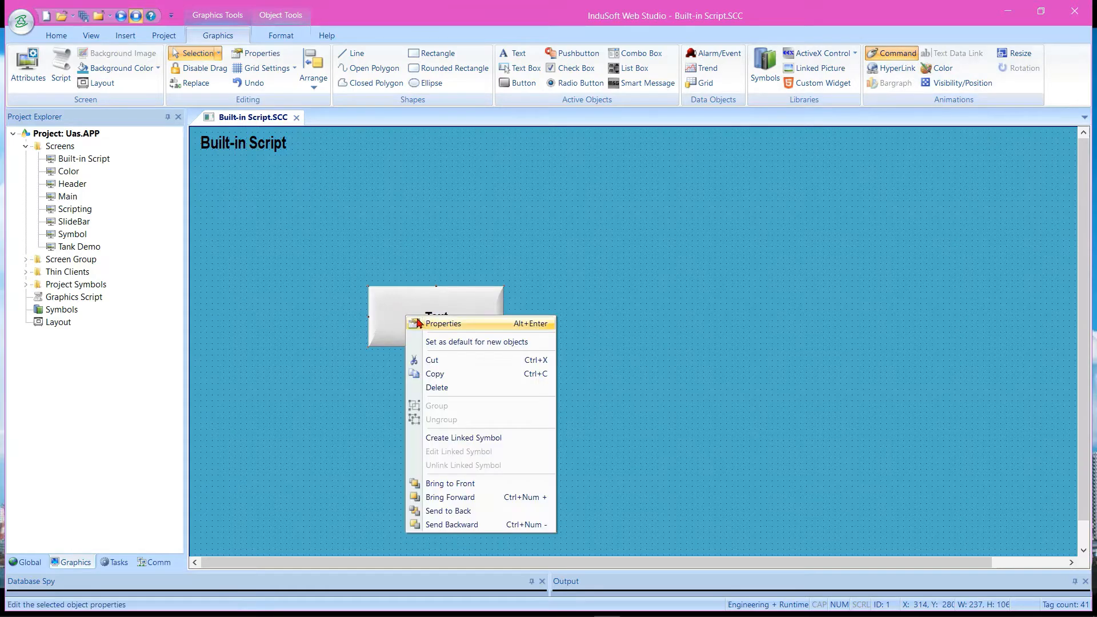
pyautogui.click(452, 322)
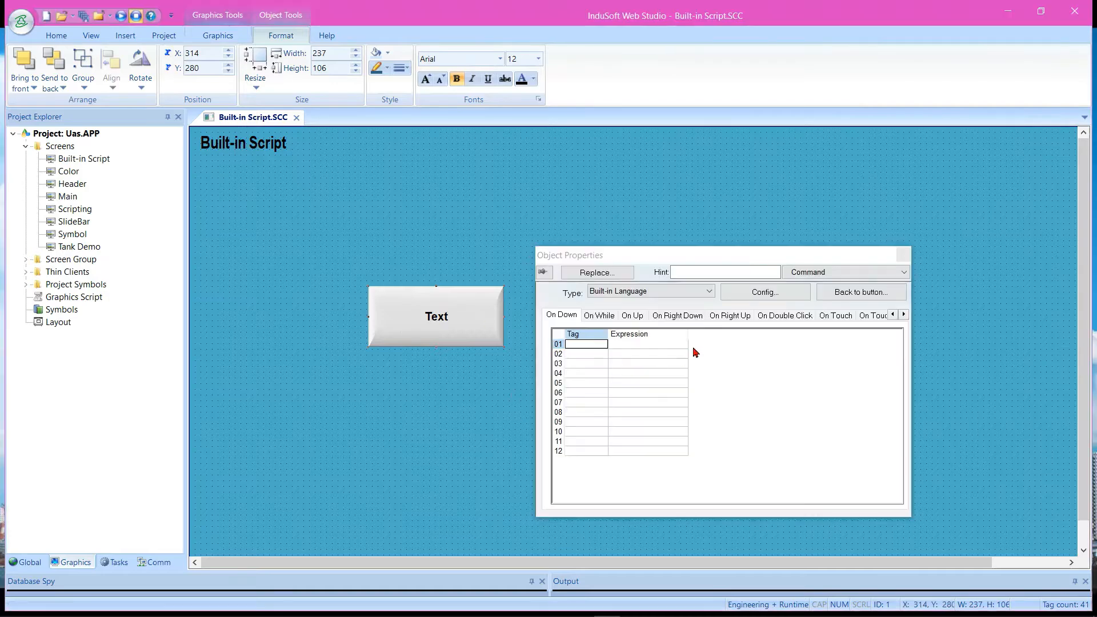
pyautogui.click(800, 272)
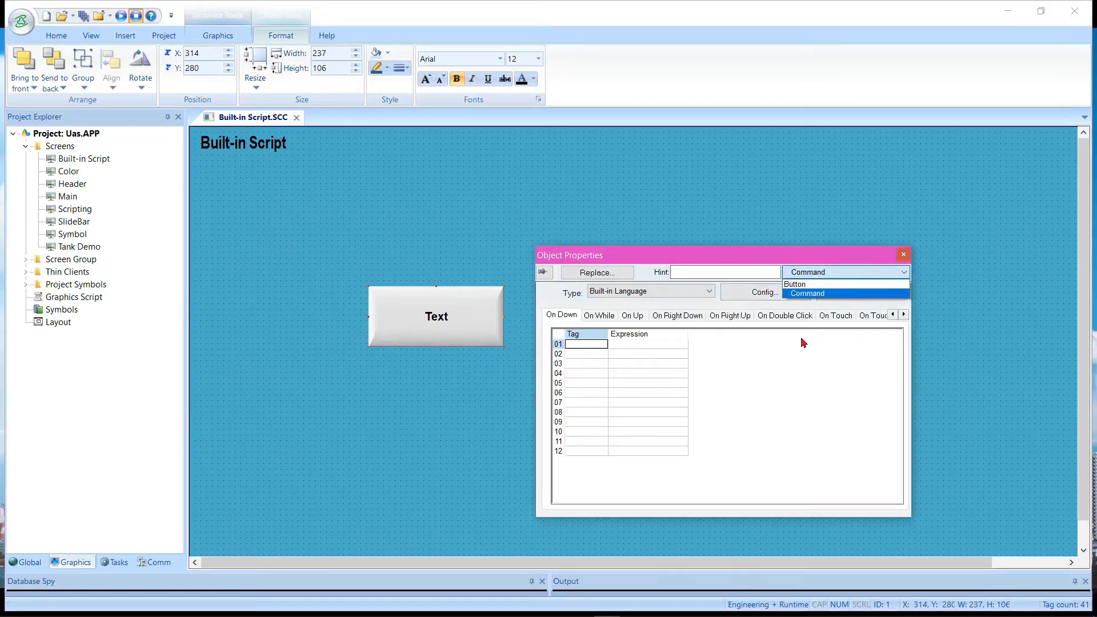
pyautogui.click(779, 403)
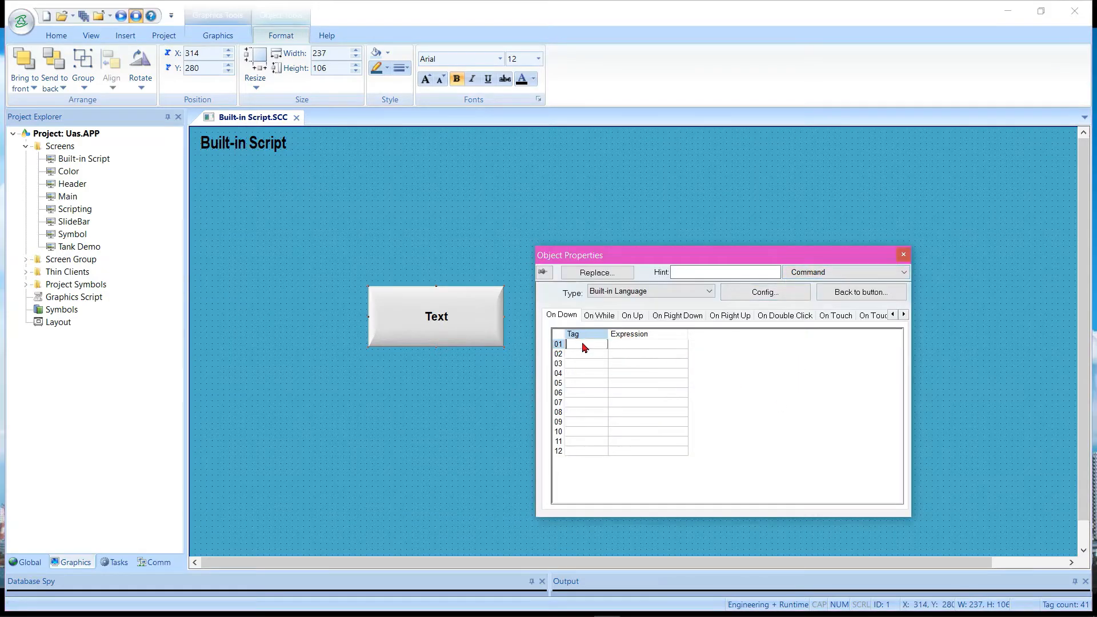
pyautogui.click(630, 345)
pyautogui.doubleClick(601, 347)
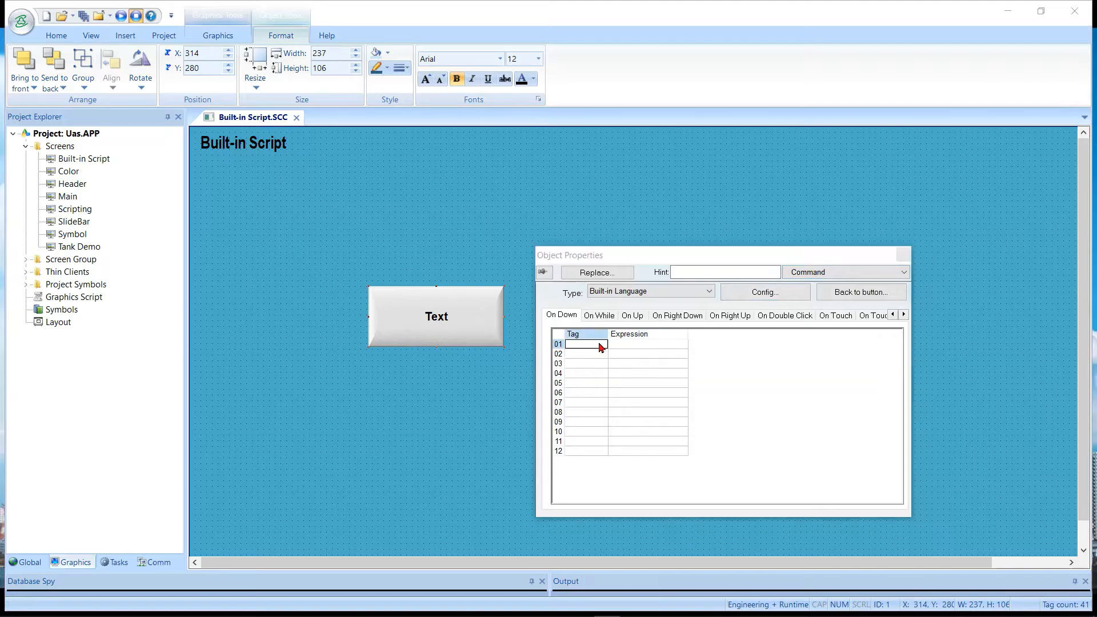
pyautogui.click(681, 317)
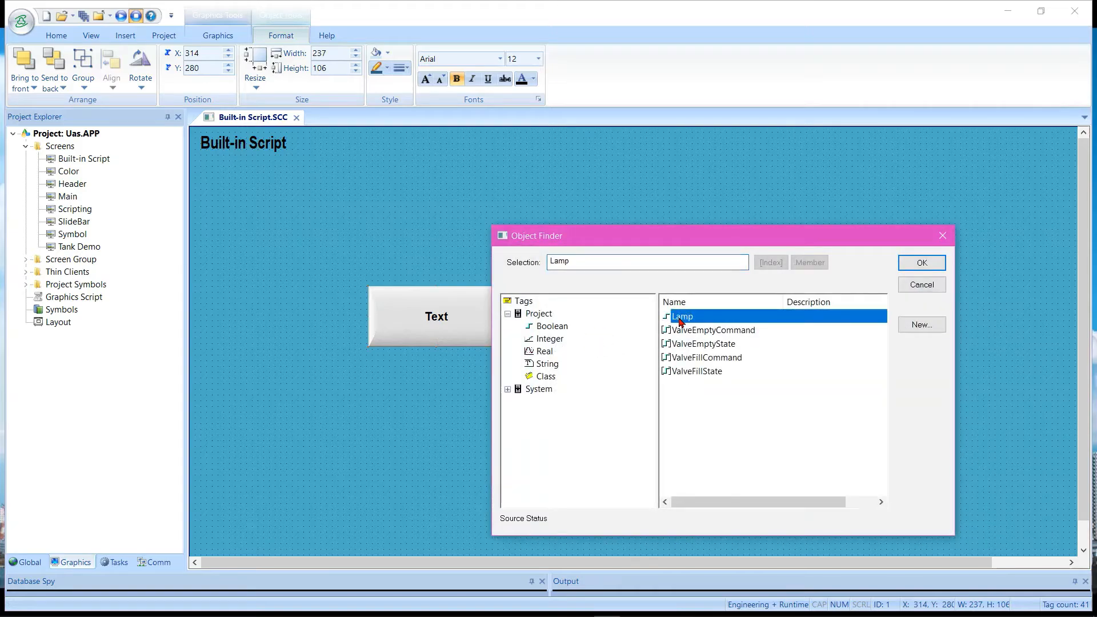
pyautogui.click(933, 264)
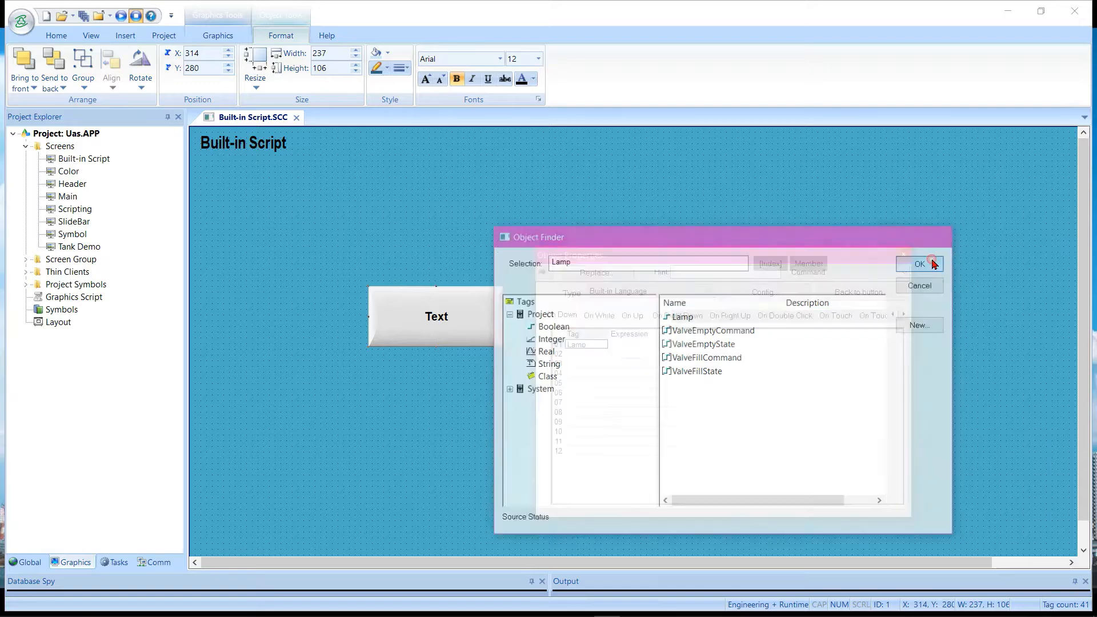
# Enter "t" in the Lamp row's On Down expression, declining to create a tag or set the expression as a comment
pyautogui.click(644, 347)
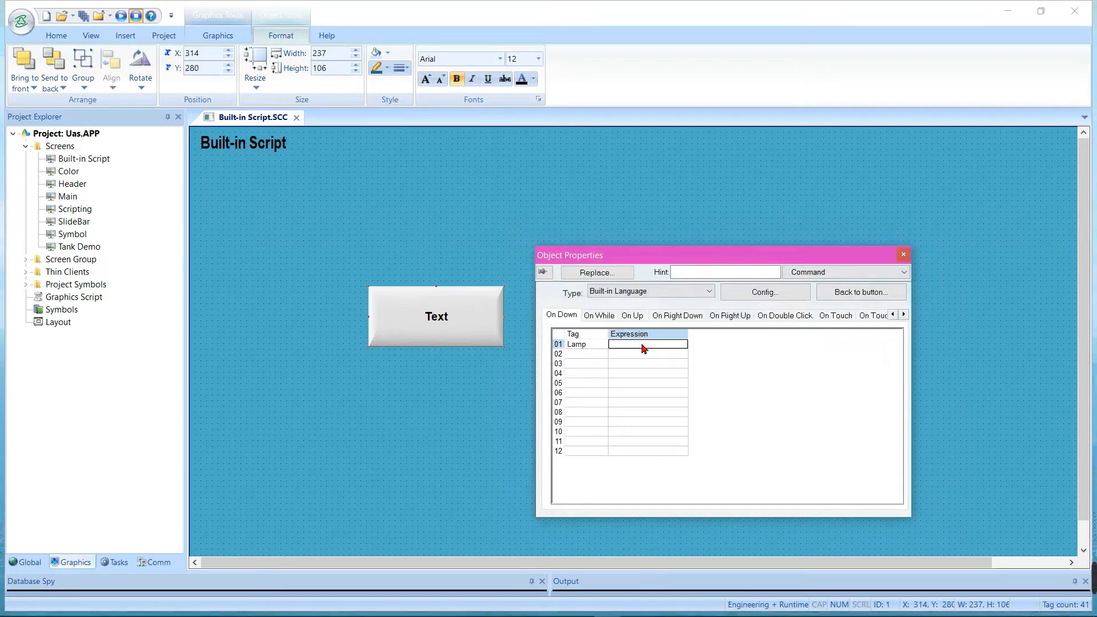
pyautogui.write('t')
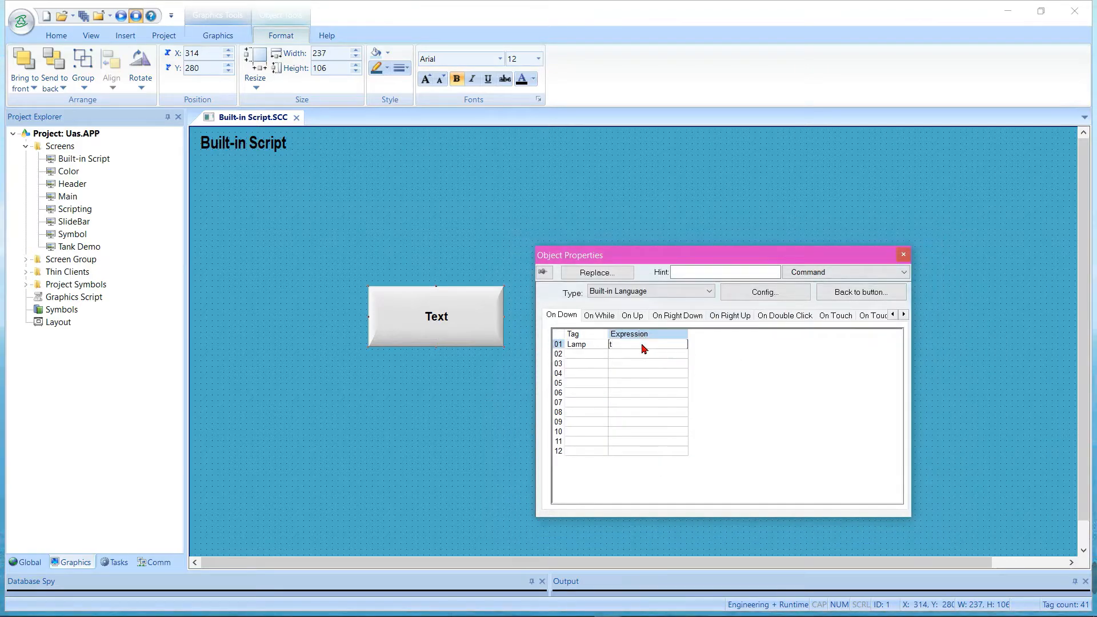
pyautogui.click(617, 296)
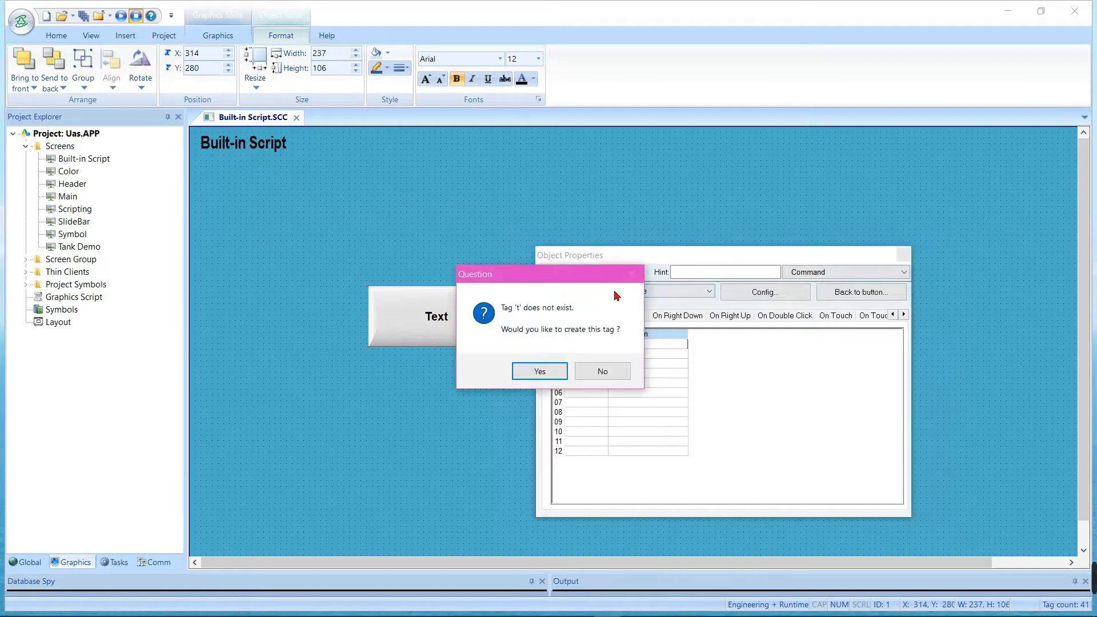
pyautogui.click(626, 372)
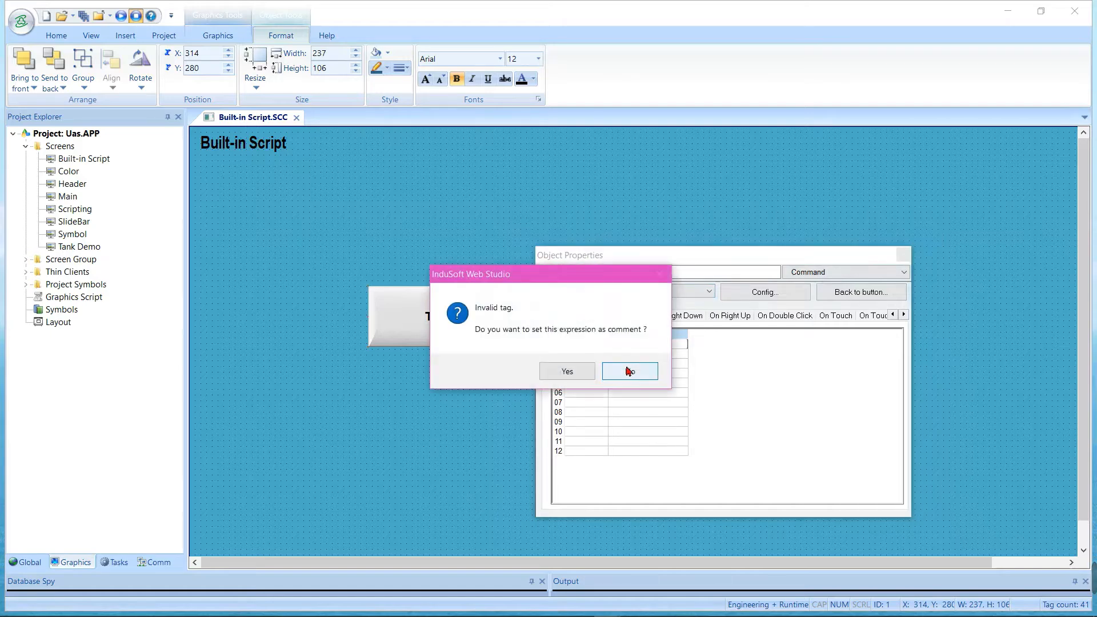
pyautogui.click(635, 371)
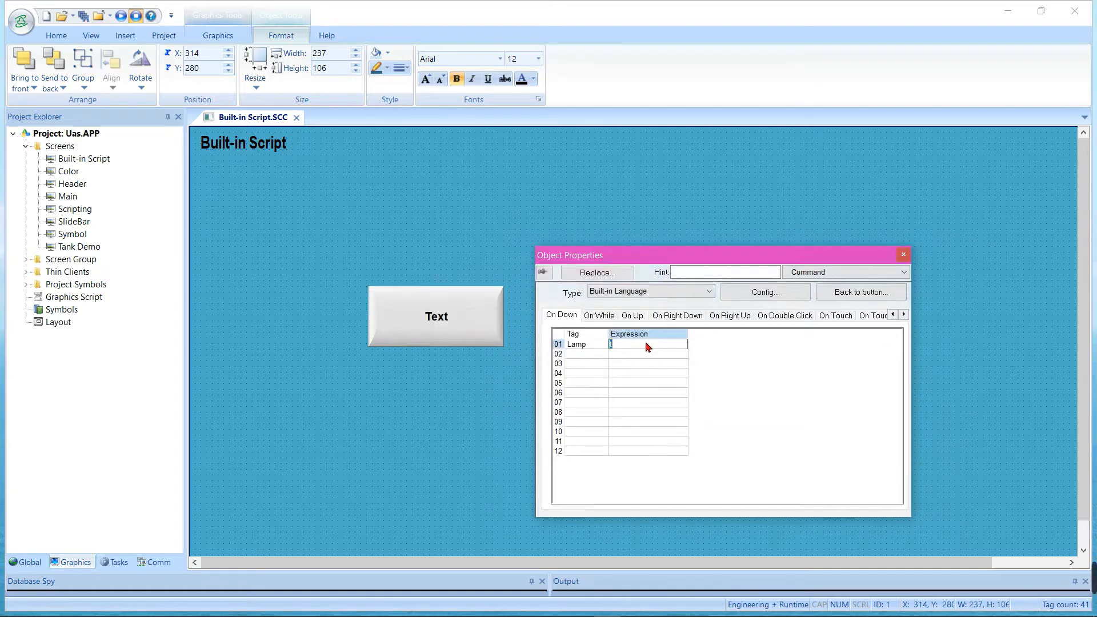
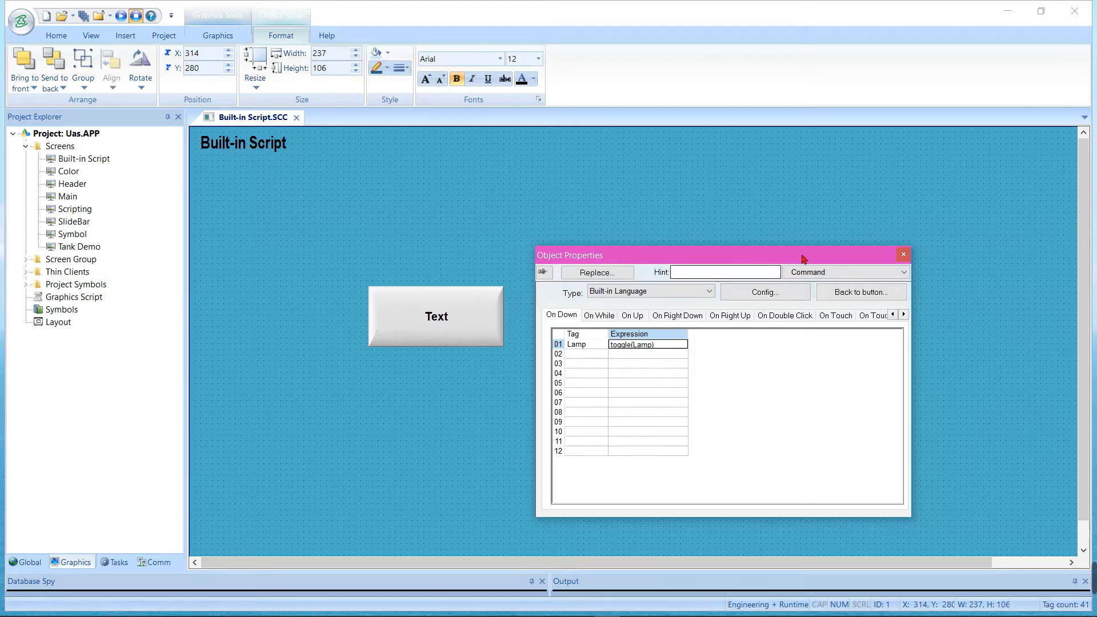
# Set the button's caption to "Kondisi Lampu : {Lamp}" in its Button properties
pyautogui.click(807, 272)
pyautogui.click(807, 286)
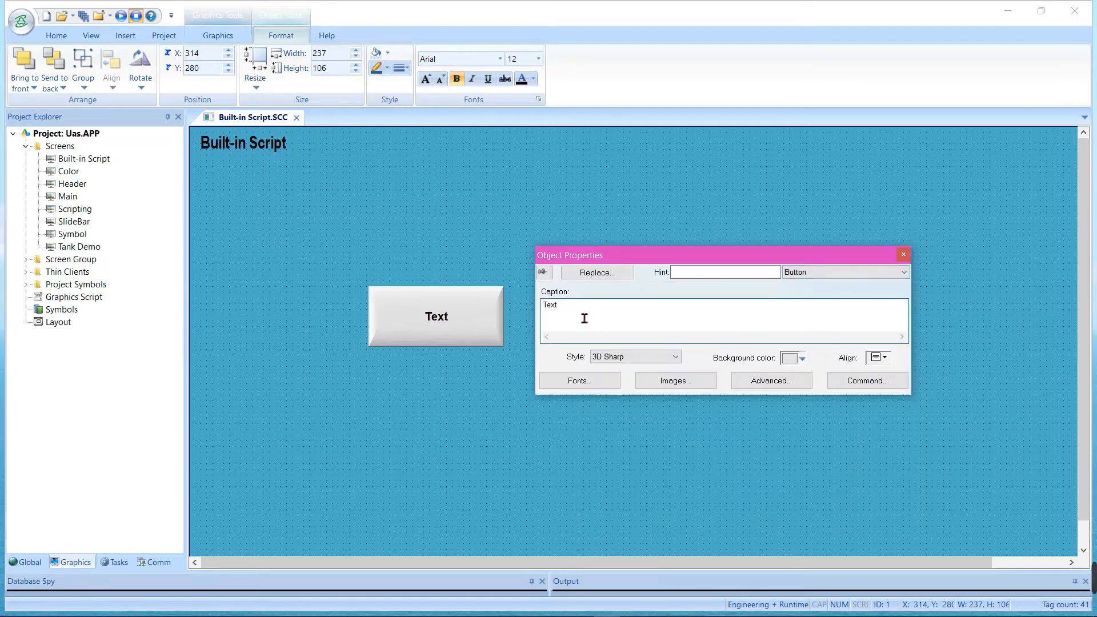
pyautogui.moveTo(580, 318); pyautogui.dragTo(509, 313)
pyautogui.write('Kondisi Lampu : ')
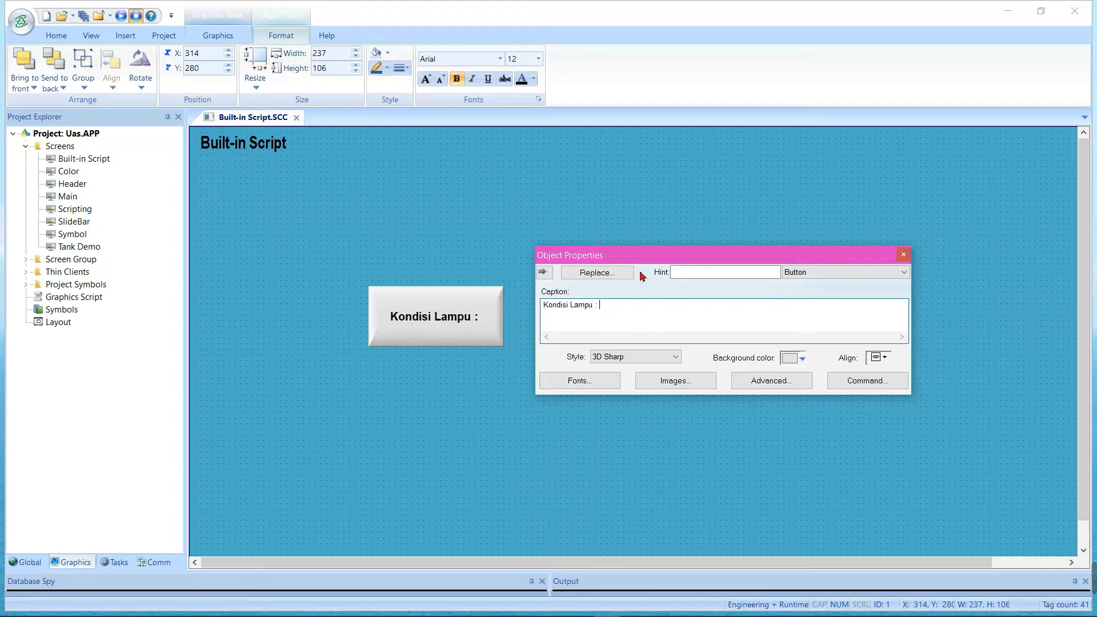
pyautogui.write('{')
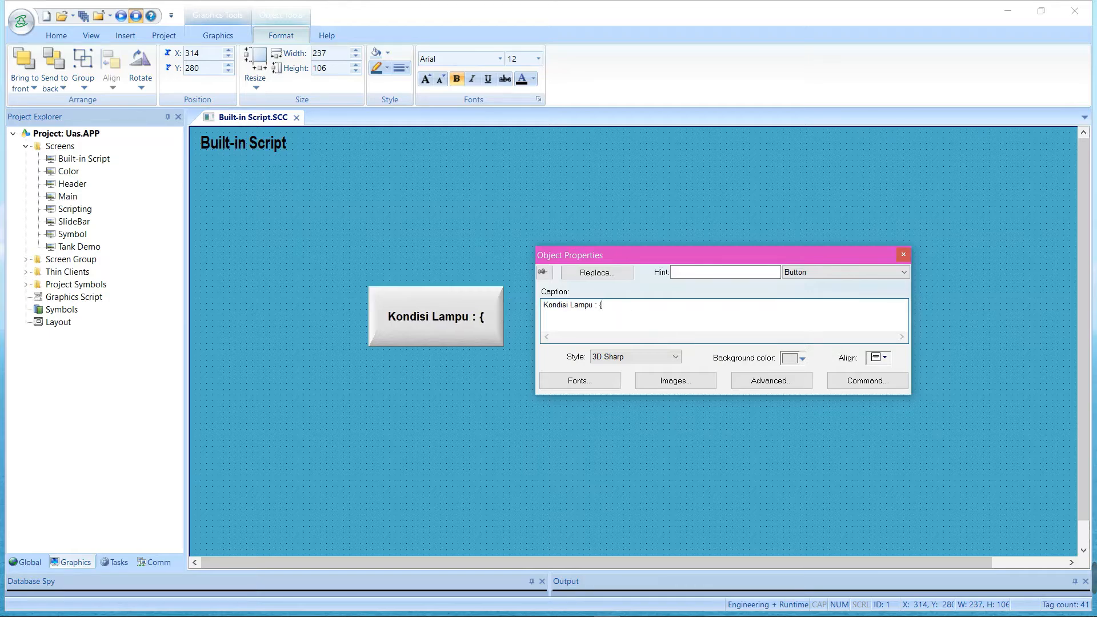
pyautogui.write('Lamp')
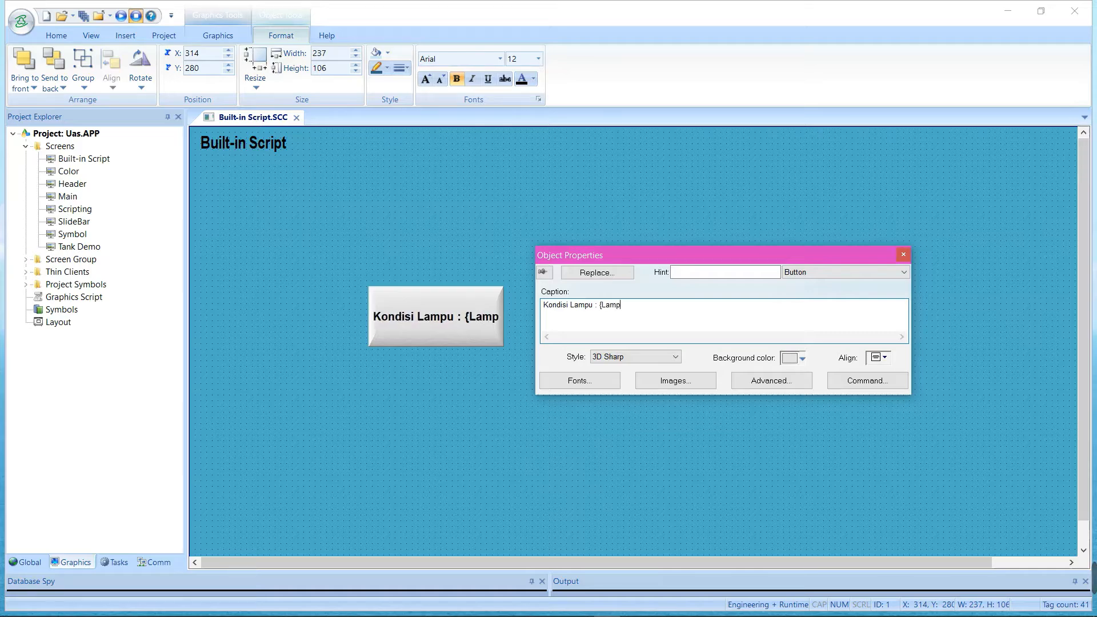
pyautogui.write('}')
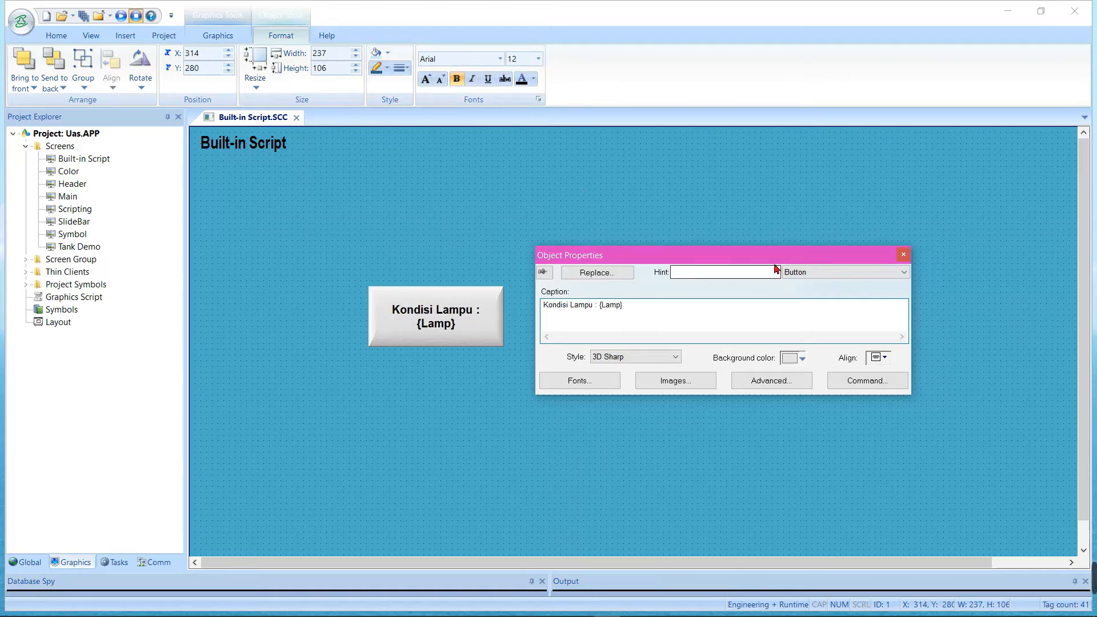
pyautogui.click(818, 220)
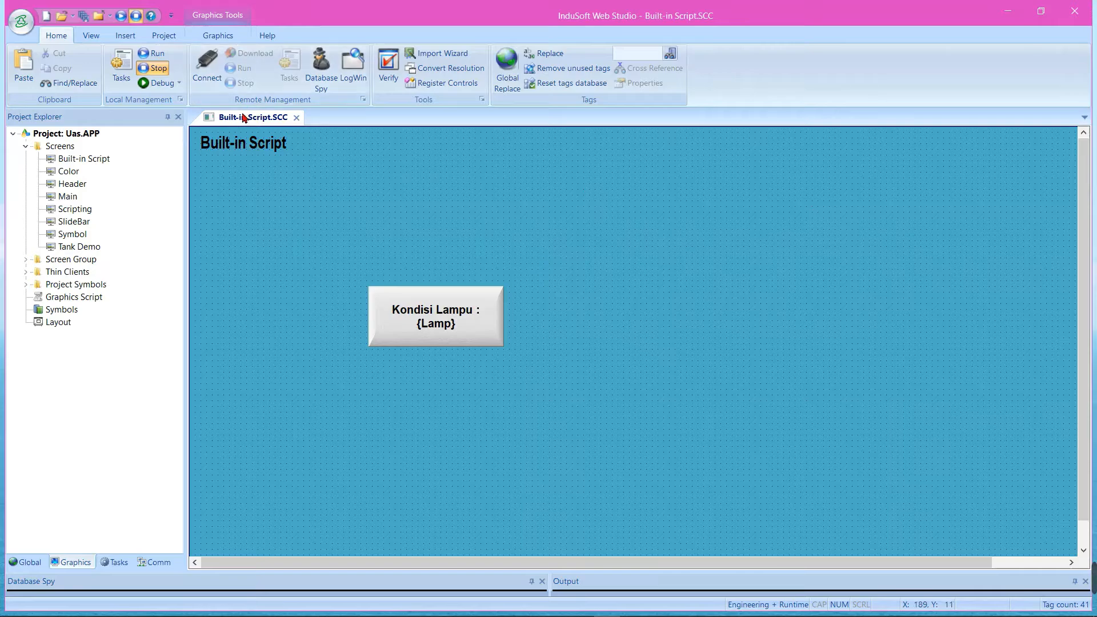
# Close the Built-in Script screen saving its changes, then run the project and go to its Built-in Script page
pyautogui.click(296, 117)
pyautogui.click(483, 363)
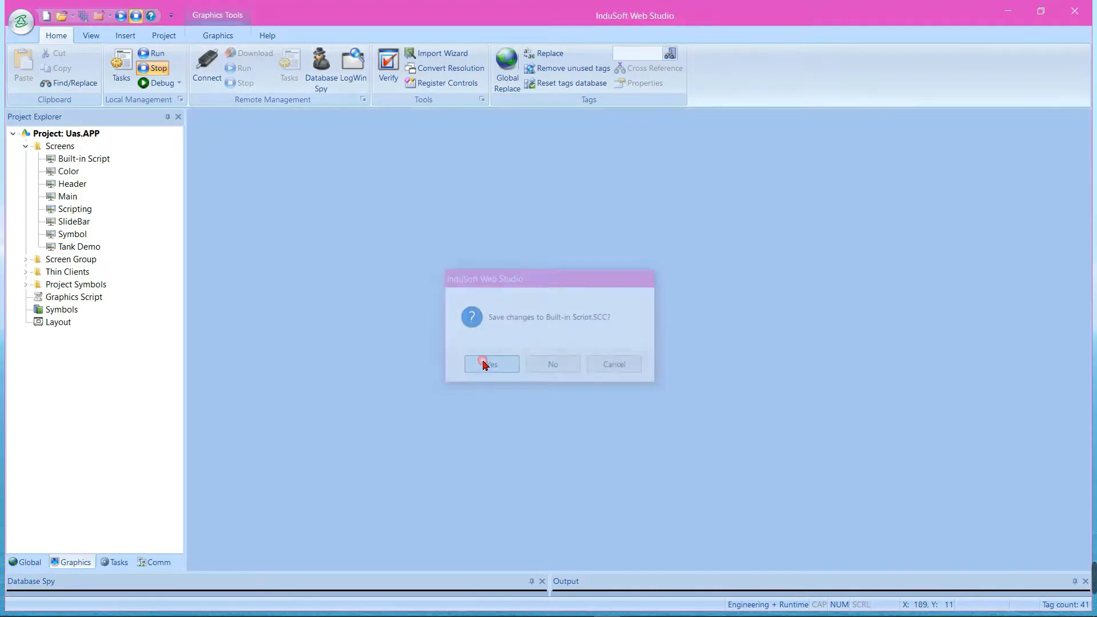
pyautogui.click(121, 16)
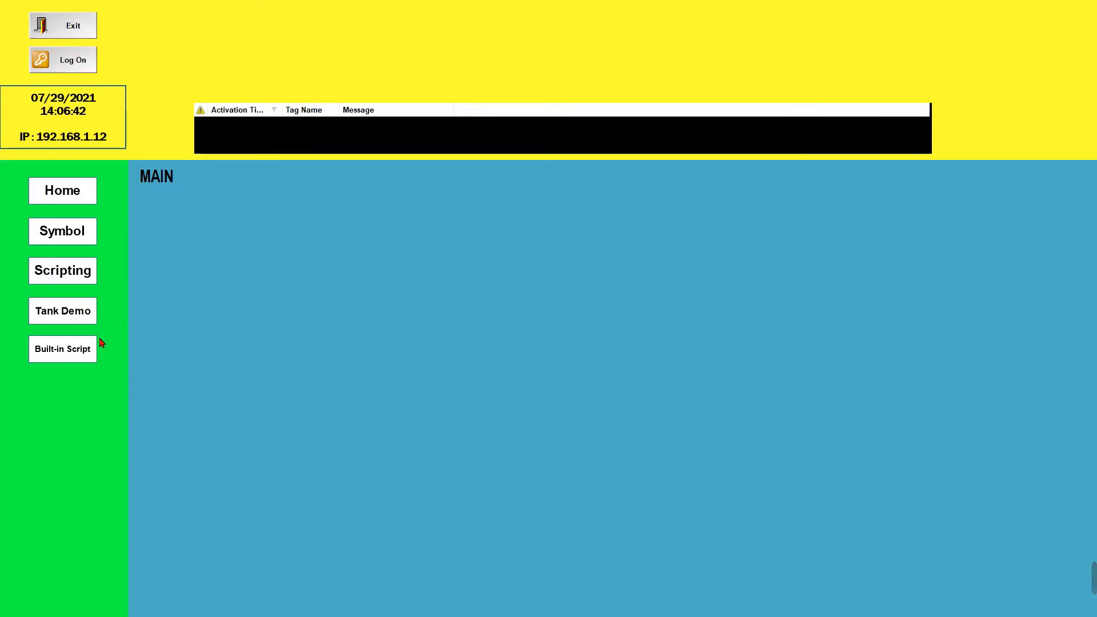
pyautogui.click(101, 347)
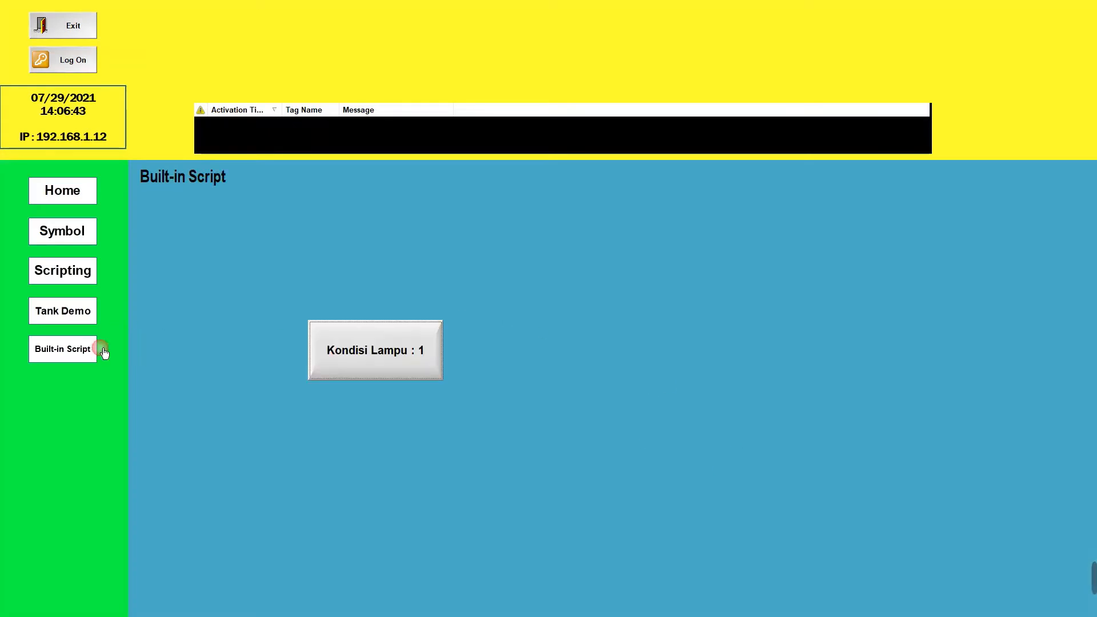
# Test the Kondisi Lampu button by toggling it repeatedly, then exit the running application
pyautogui.click(386, 374)
pyautogui.click(386, 374)
pyautogui.click(385, 374)
pyautogui.click(385, 375)
pyautogui.click(385, 374)
pyautogui.click(386, 374)
pyautogui.click(386, 374)
pyautogui.click(385, 374)
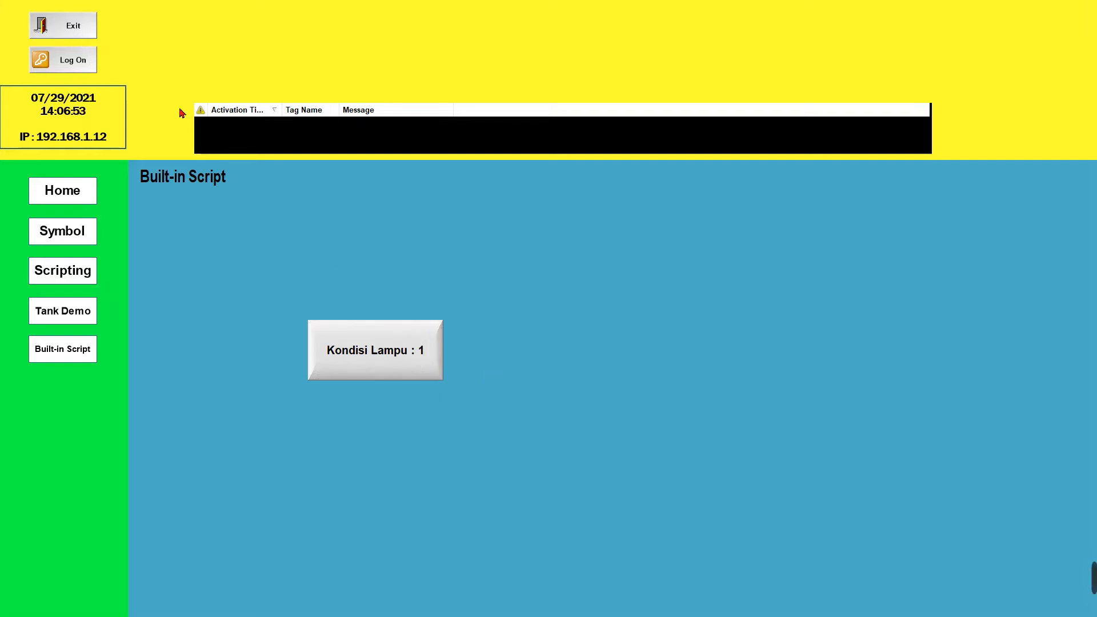
pyautogui.click(41, 26)
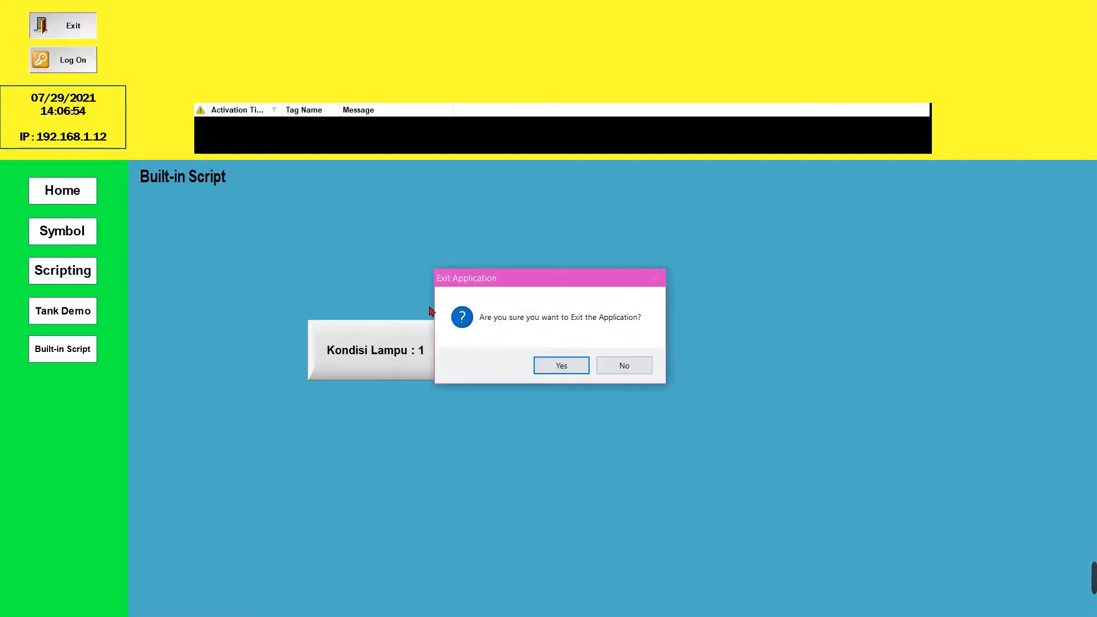
pyautogui.click(569, 367)
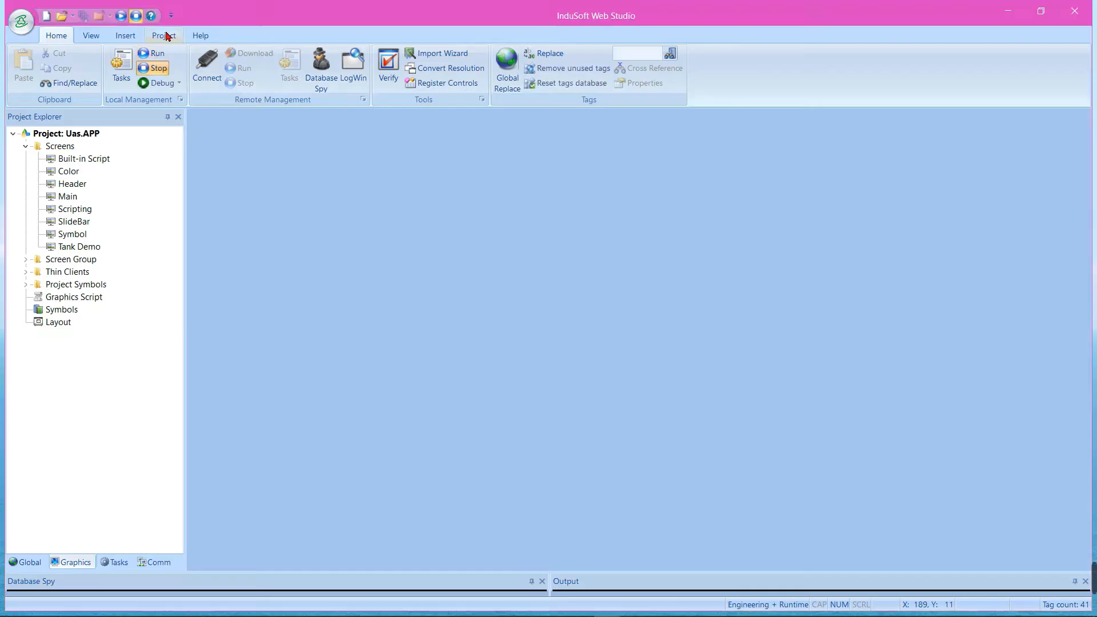
# Reopen the Built-in Script screen in the editor and move the Kondisi Lampu button up and left, closer to the screen title
pyautogui.click(165, 35)
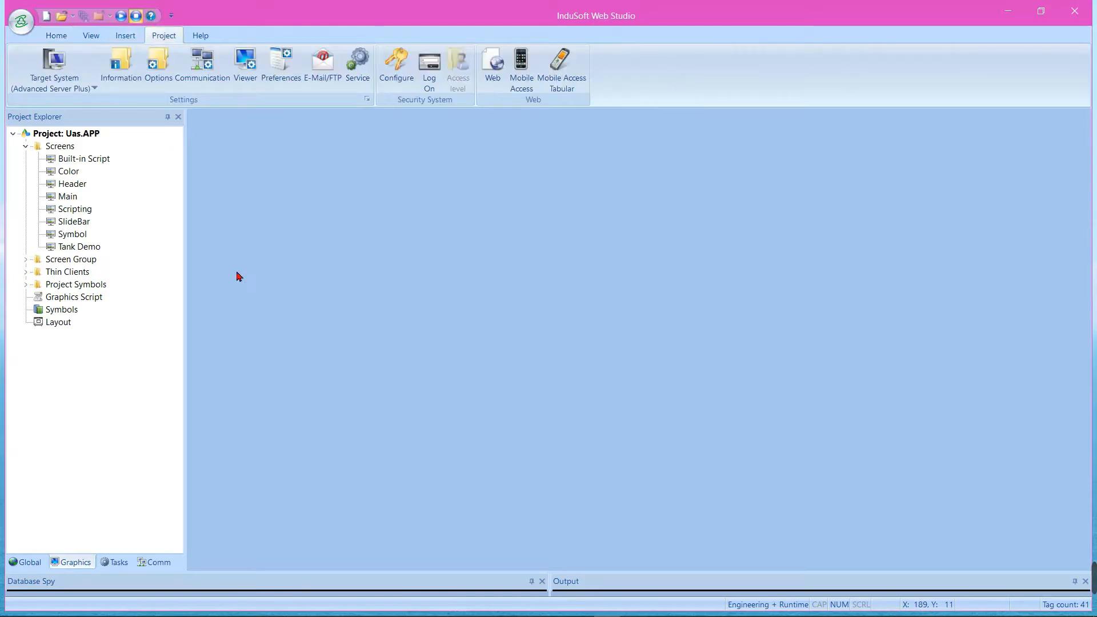
pyautogui.doubleClick(73, 160)
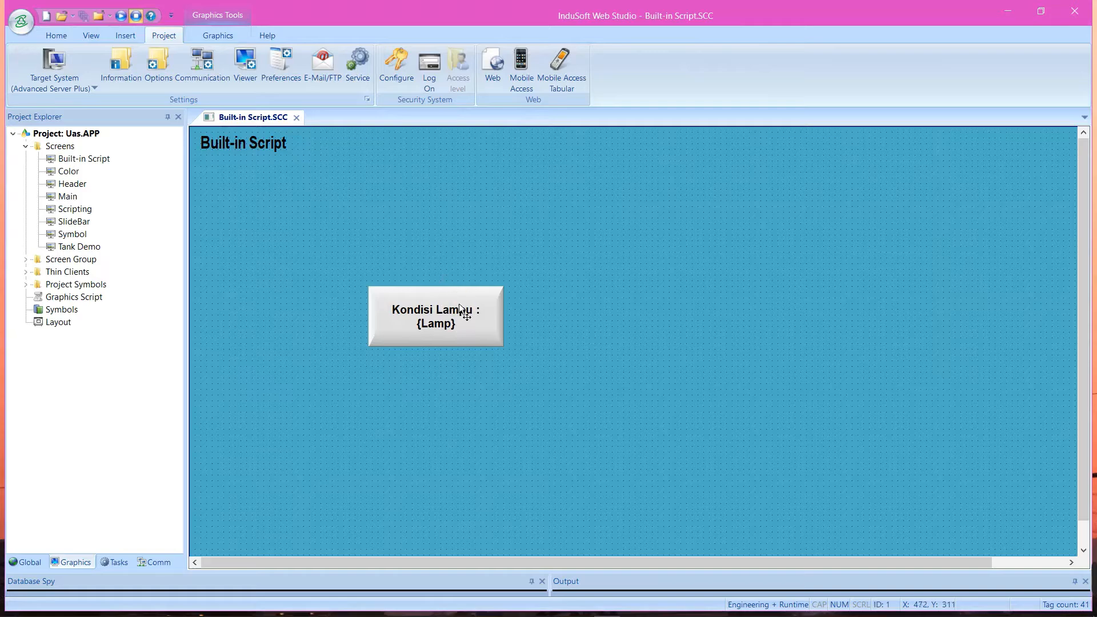
pyautogui.moveTo(461, 309); pyautogui.dragTo(348, 247)
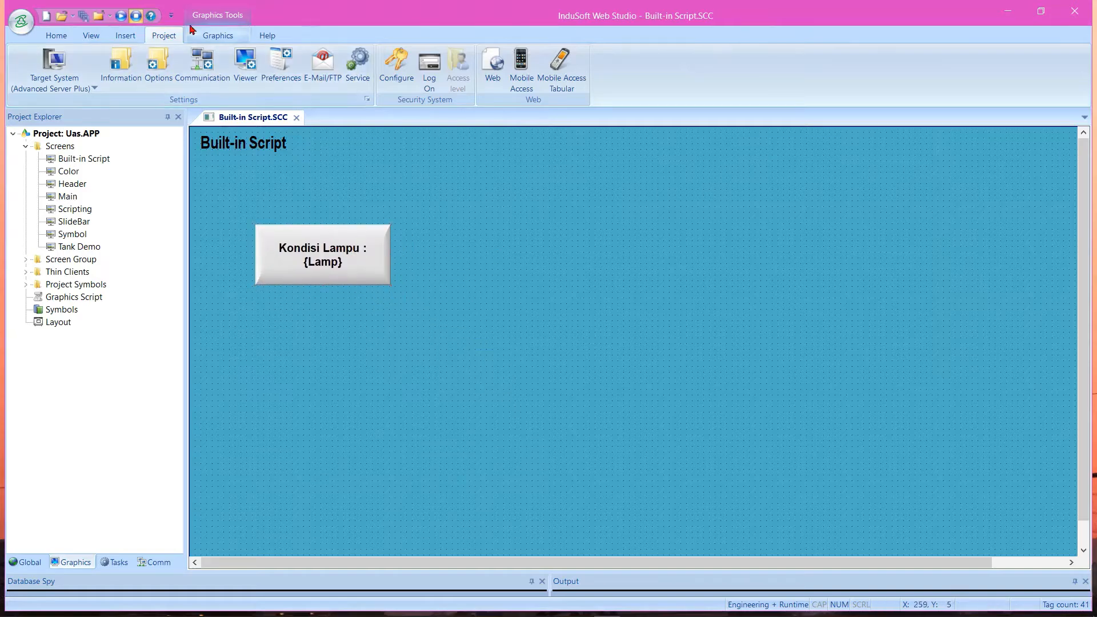
# Draw a second button about 346 by 140 to the right of the Kondisi Lampu button and enable the Command animation on it
pyautogui.click(217, 35)
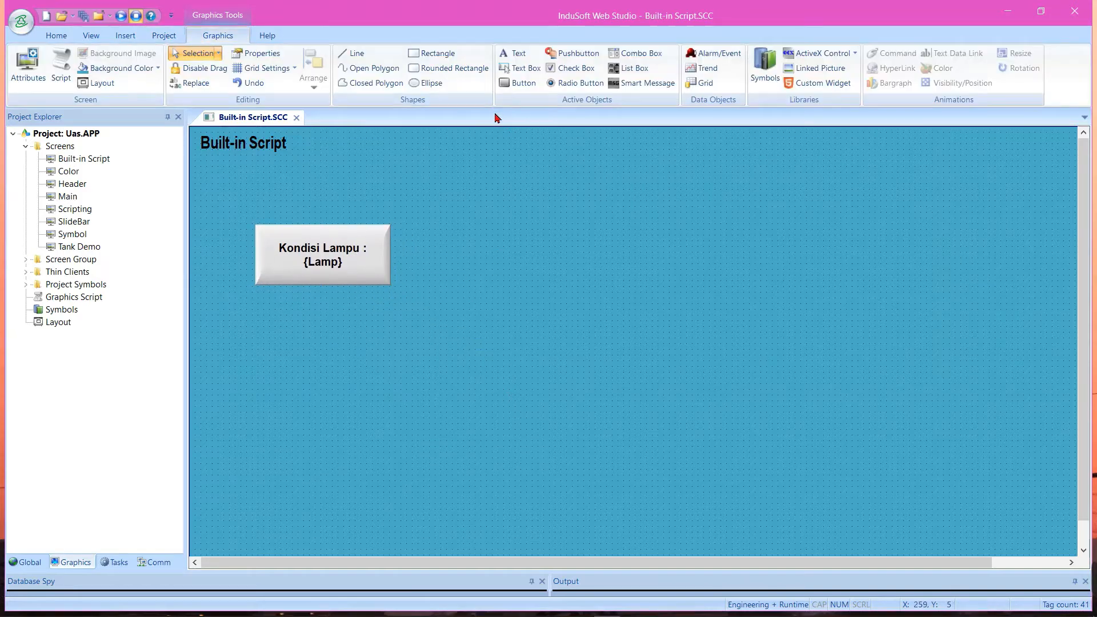
pyautogui.click(528, 86)
pyautogui.moveTo(434, 224)
pyautogui.mouseDown()
pyautogui.moveTo(616, 309)
pyautogui.moveTo(630, 303)
pyautogui.mouseUp()
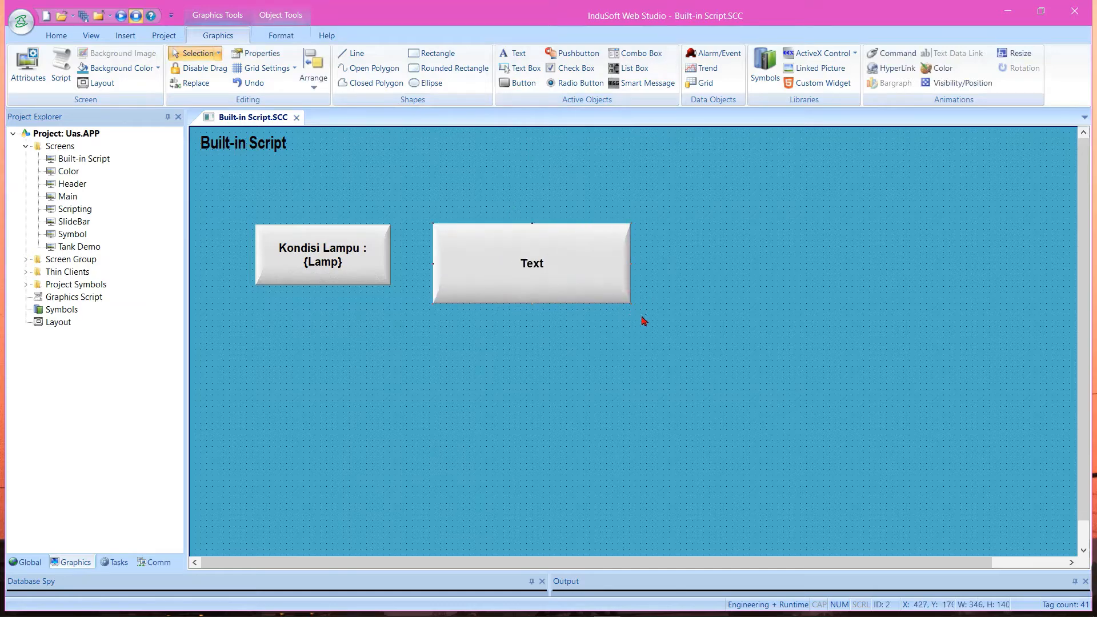
pyautogui.rightClick(562, 293)
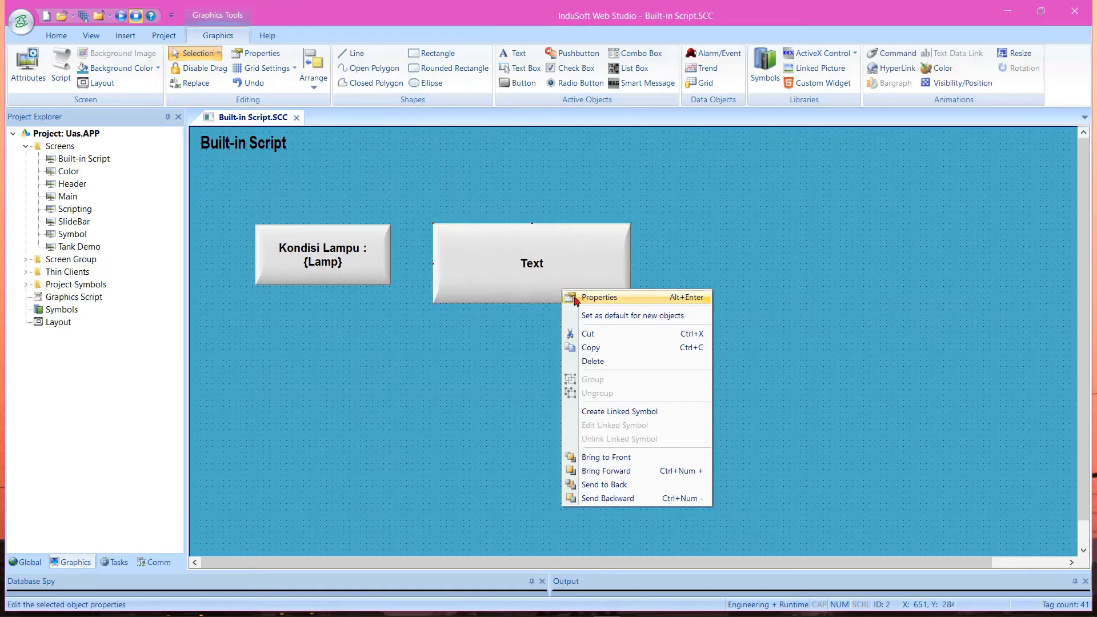
pyautogui.click(605, 298)
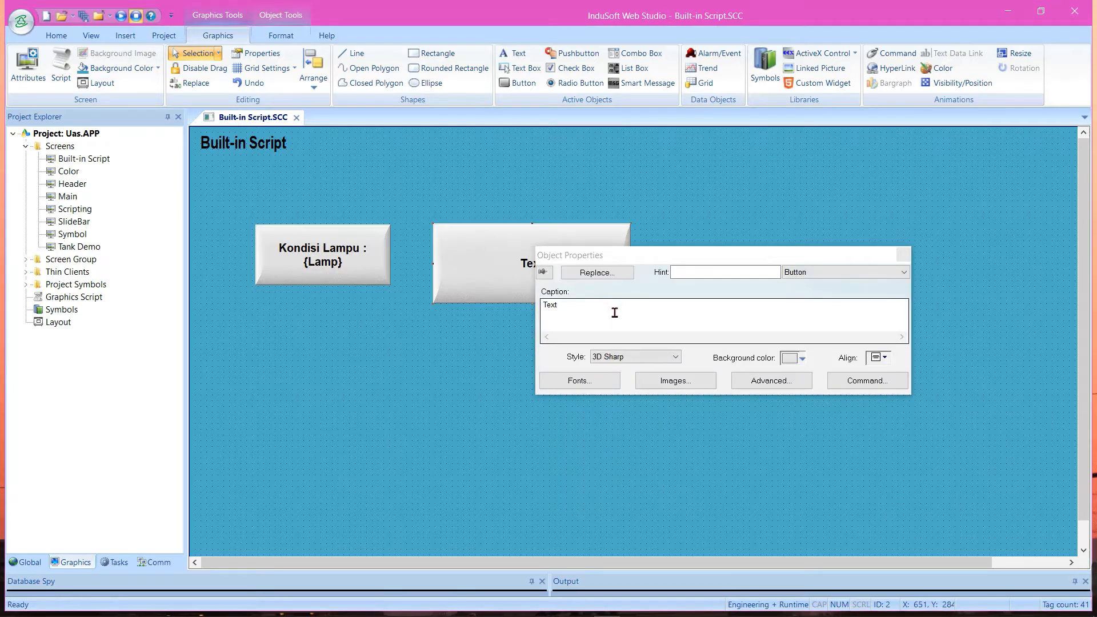
pyautogui.click(799, 272)
pyautogui.click(800, 272)
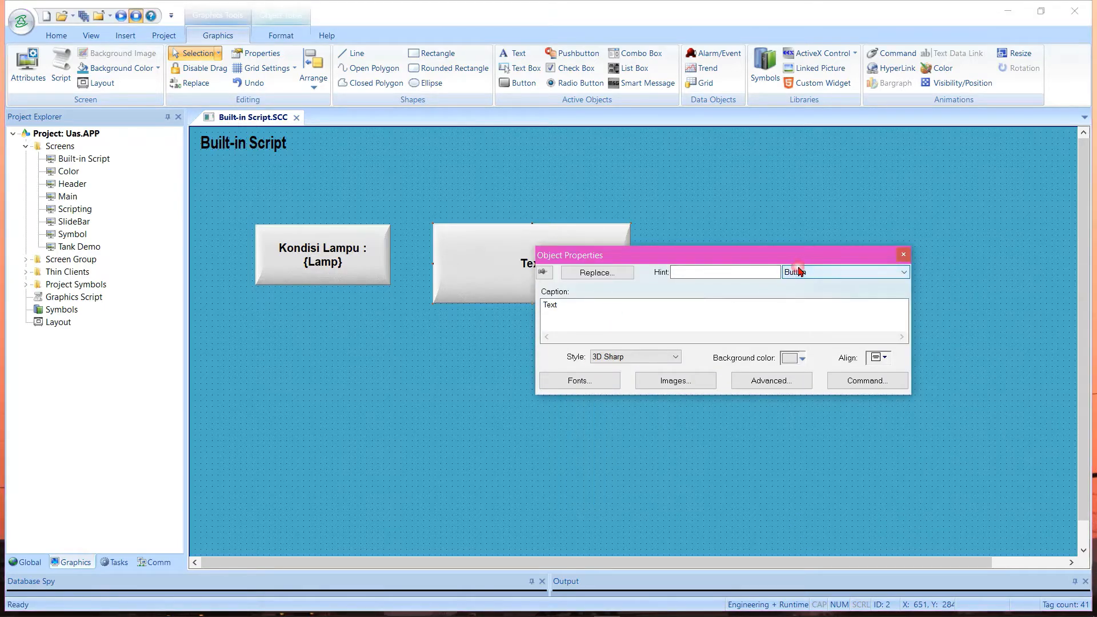
pyautogui.click(889, 54)
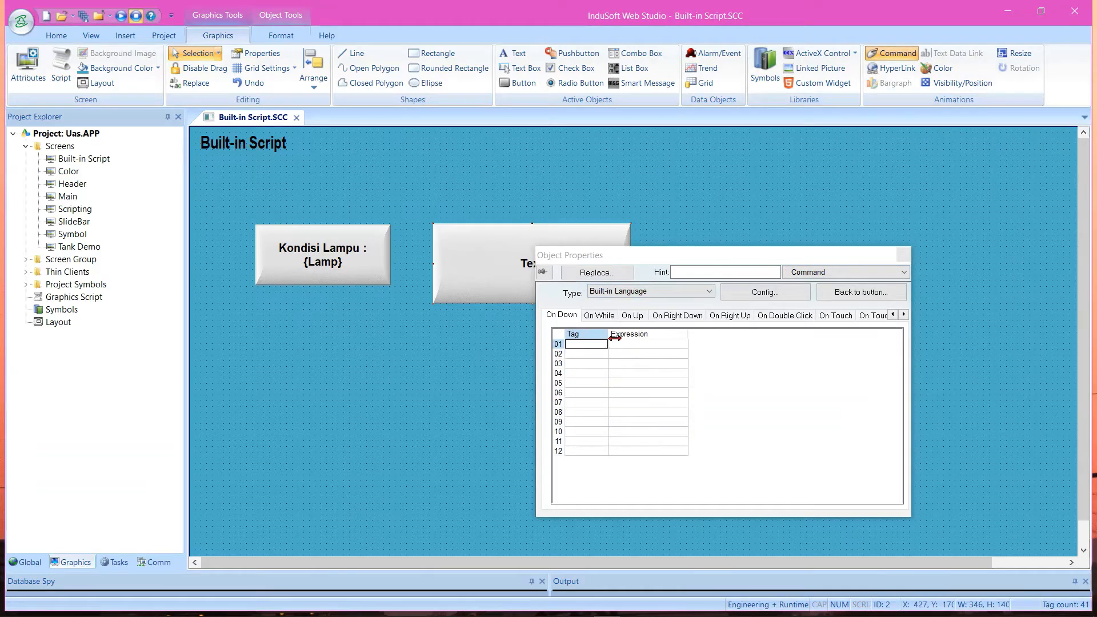
# Assign inc_tag to the new button's first On Down row and create it as an Integer tag with Server scope
pyautogui.moveTo(615, 337); pyautogui.dragTo(653, 338)
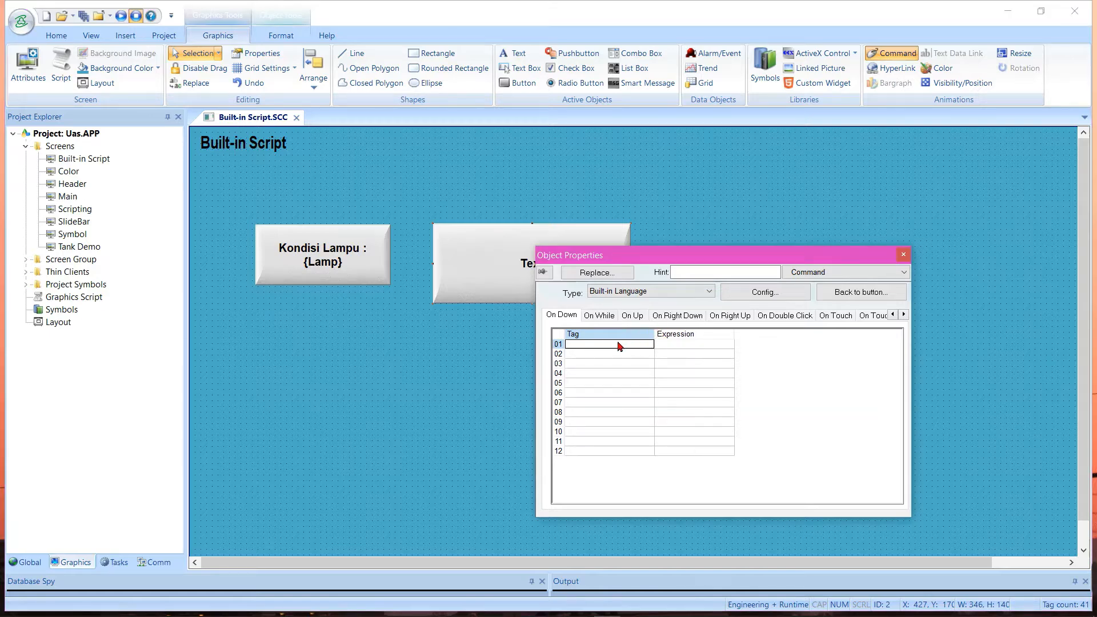
pyautogui.click(618, 343)
pyautogui.write('inc_tag')
pyautogui.press('Return')
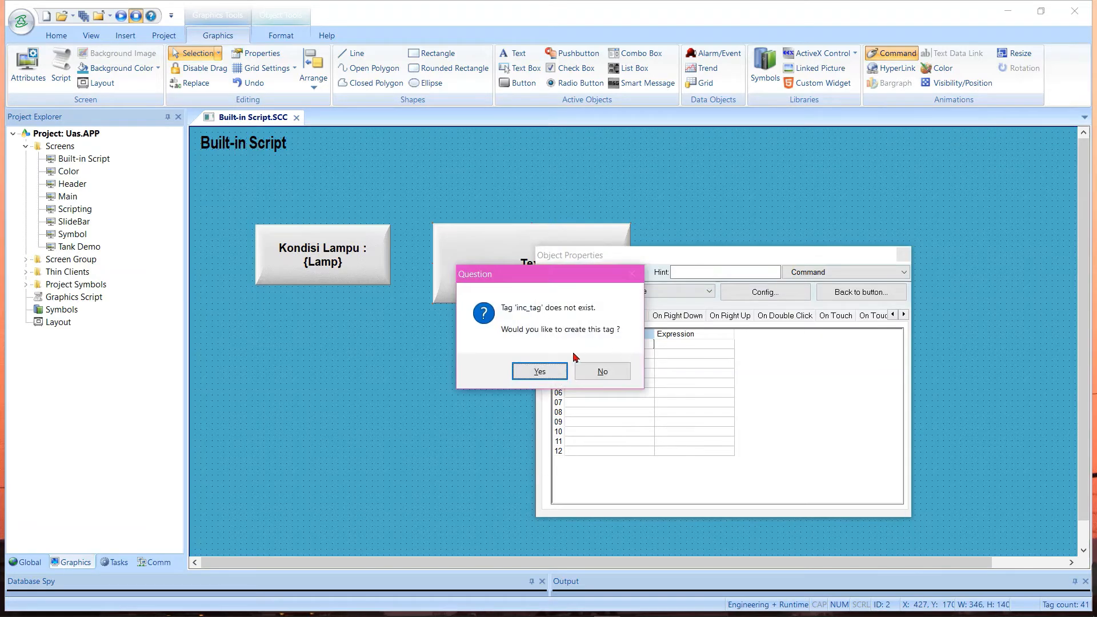
pyautogui.click(544, 372)
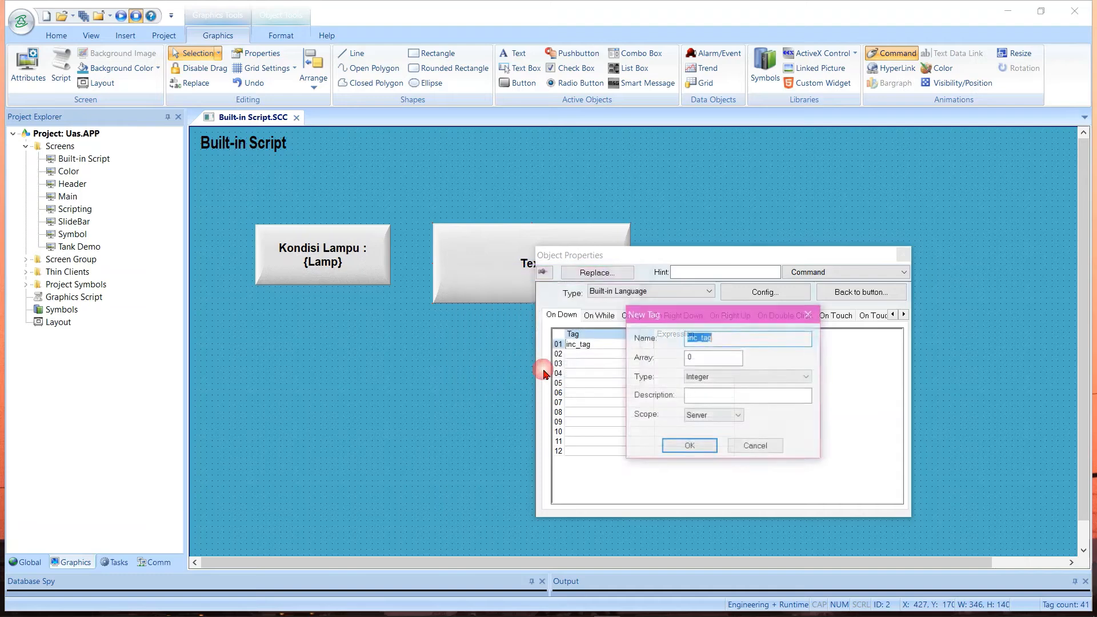
pyautogui.click(722, 377)
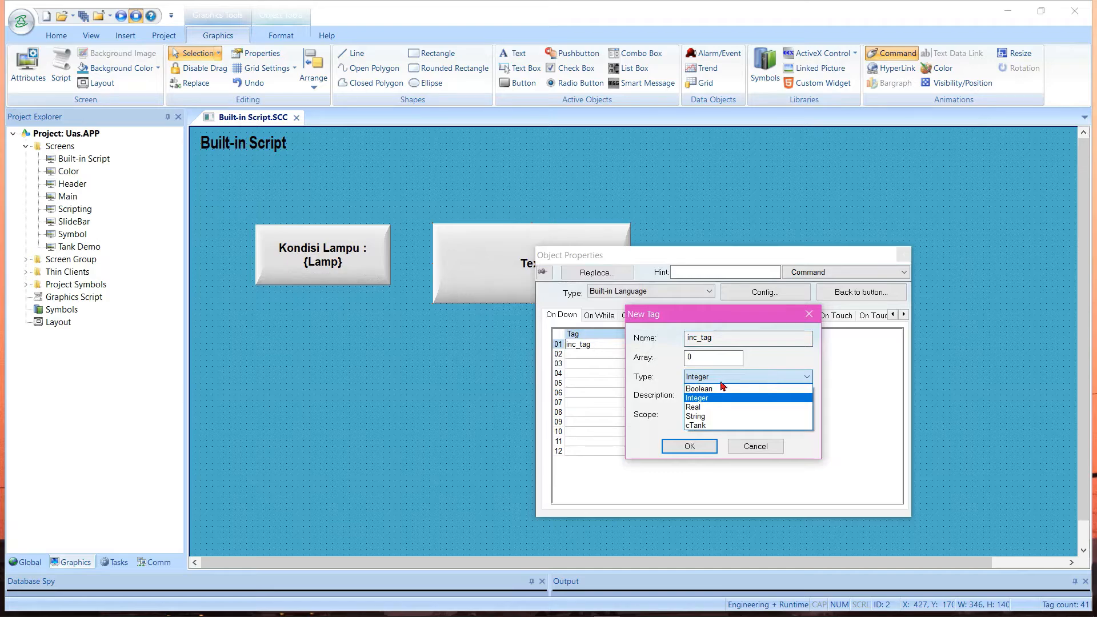
pyautogui.click(714, 398)
pyautogui.click(698, 451)
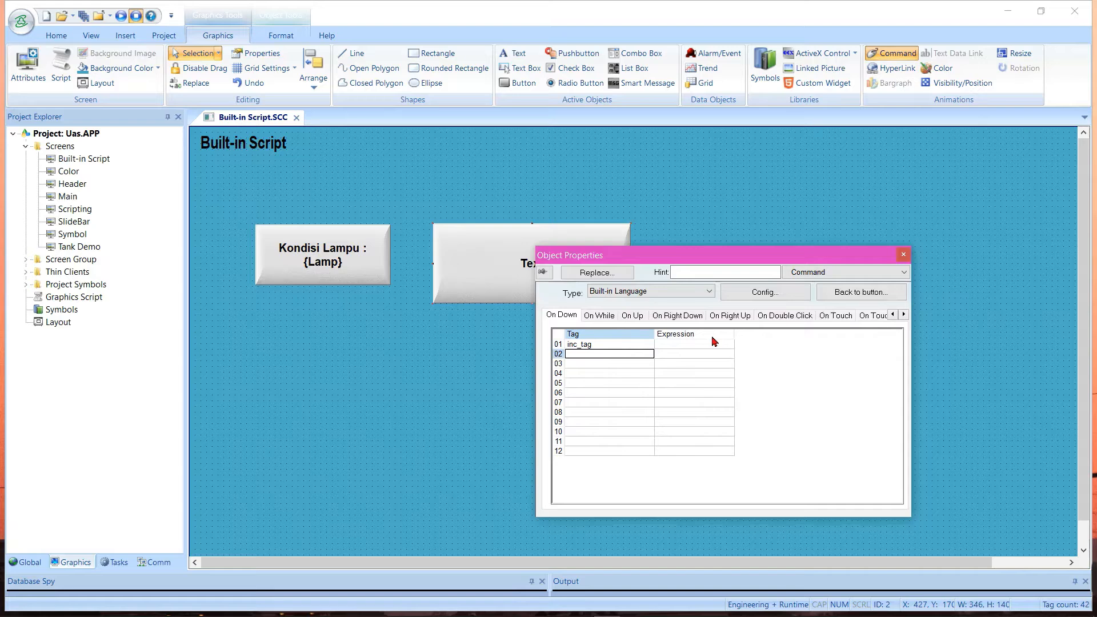
# Enter the On Down expression "inc_tag + 2" for the inc_tag row and close the properties
pyautogui.click(686, 346)
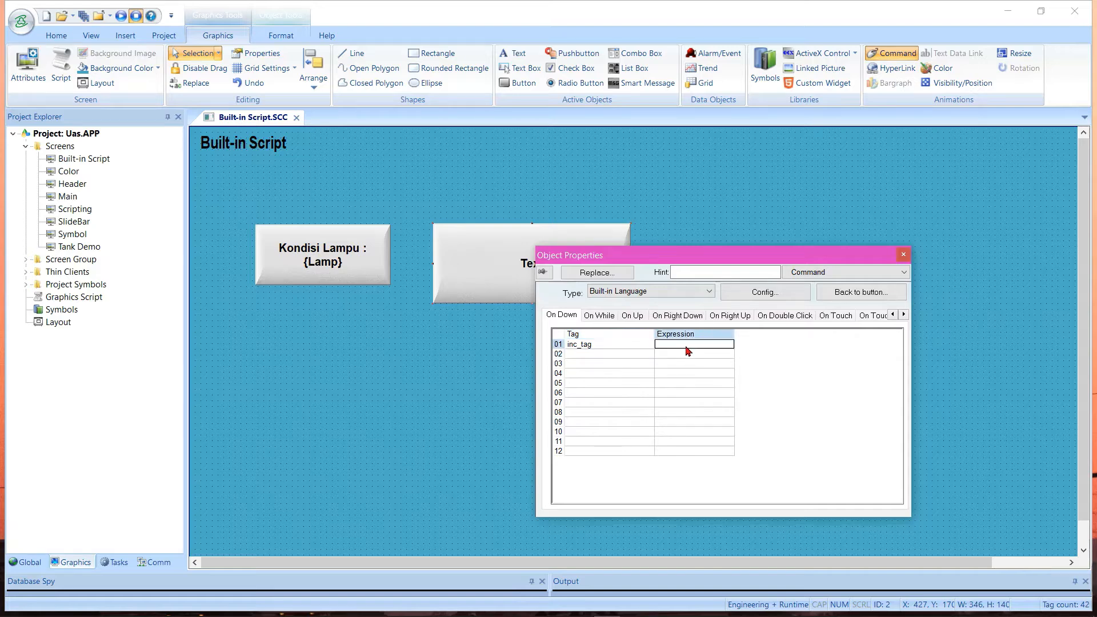
pyautogui.click(686, 346)
pyautogui.write('inc')
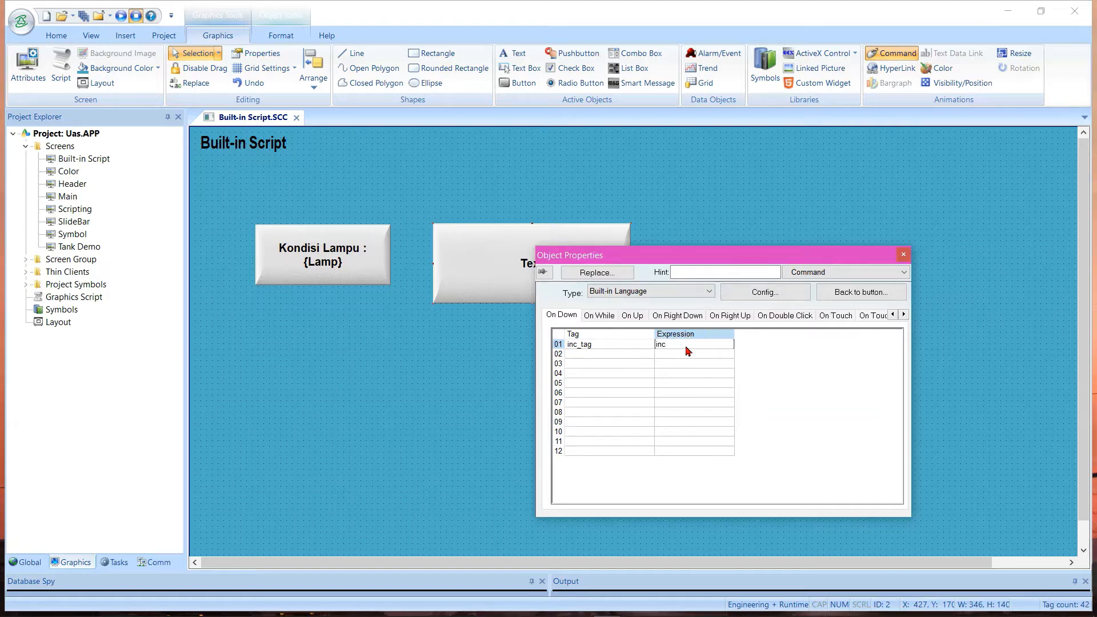
pyautogui.write('_tag + 2')
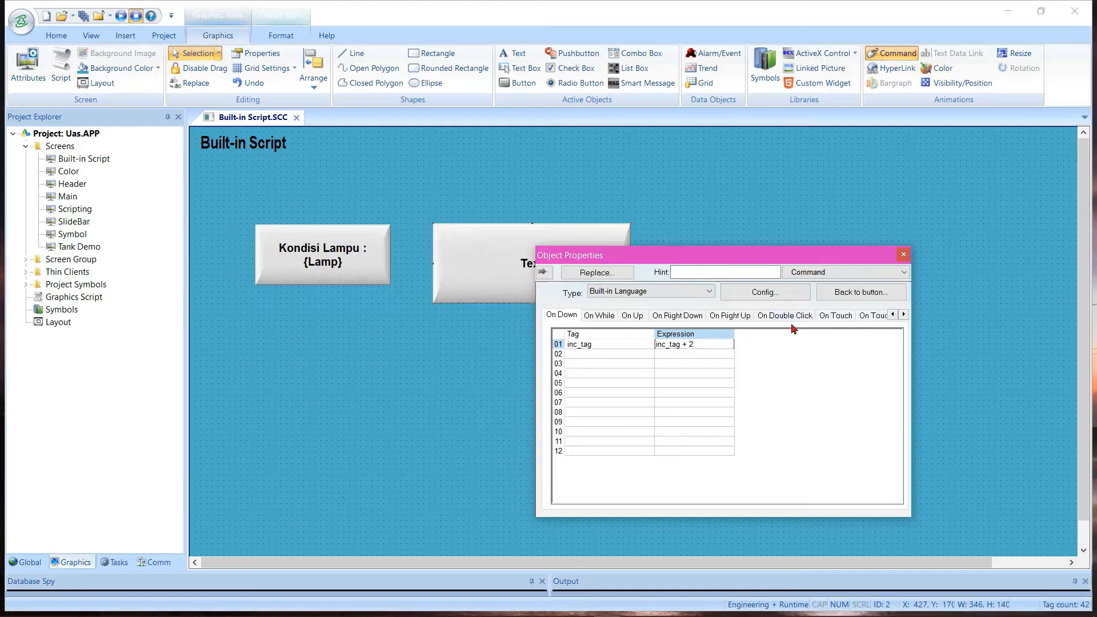
pyautogui.click(769, 206)
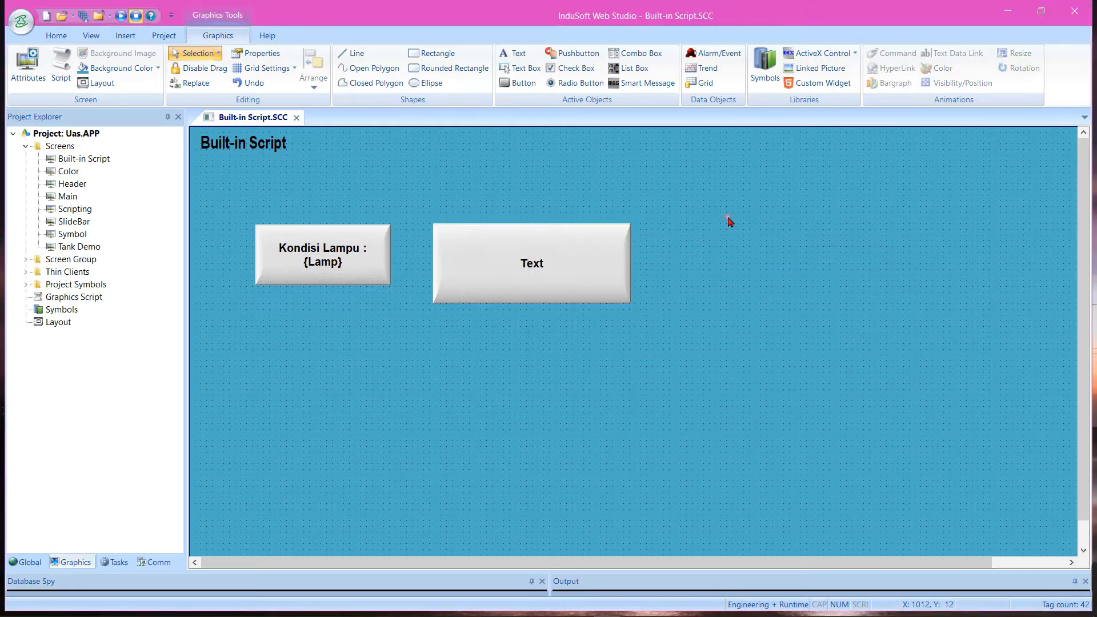
# Change the second button's caption to "Increment" in its Button properties
pyautogui.rightClick(566, 264)
pyautogui.click(588, 269)
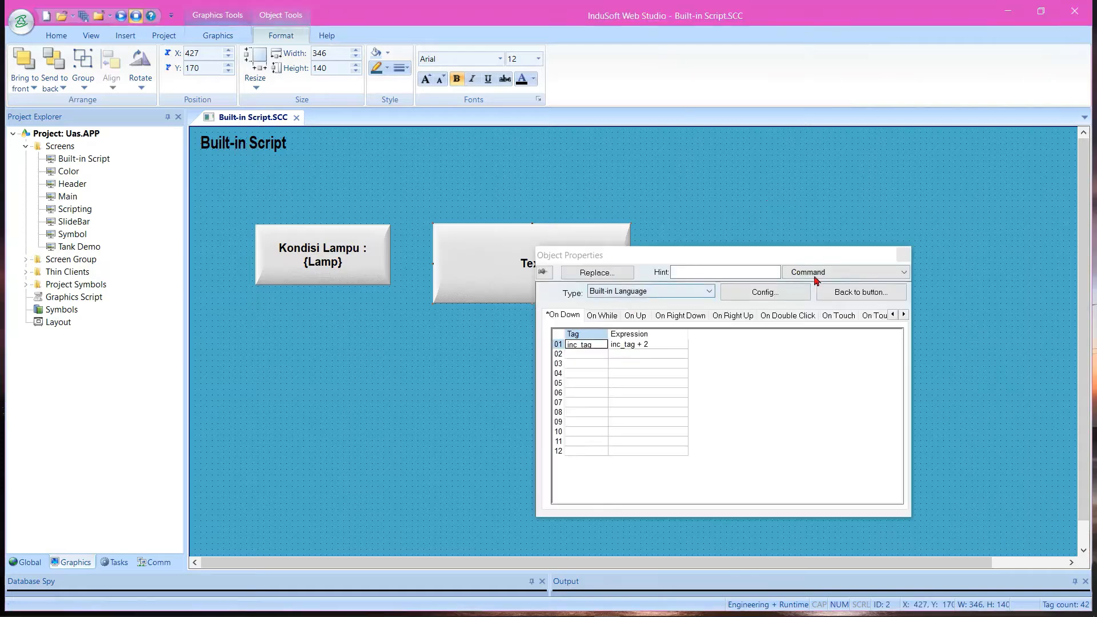
pyautogui.click(816, 272)
pyautogui.click(820, 284)
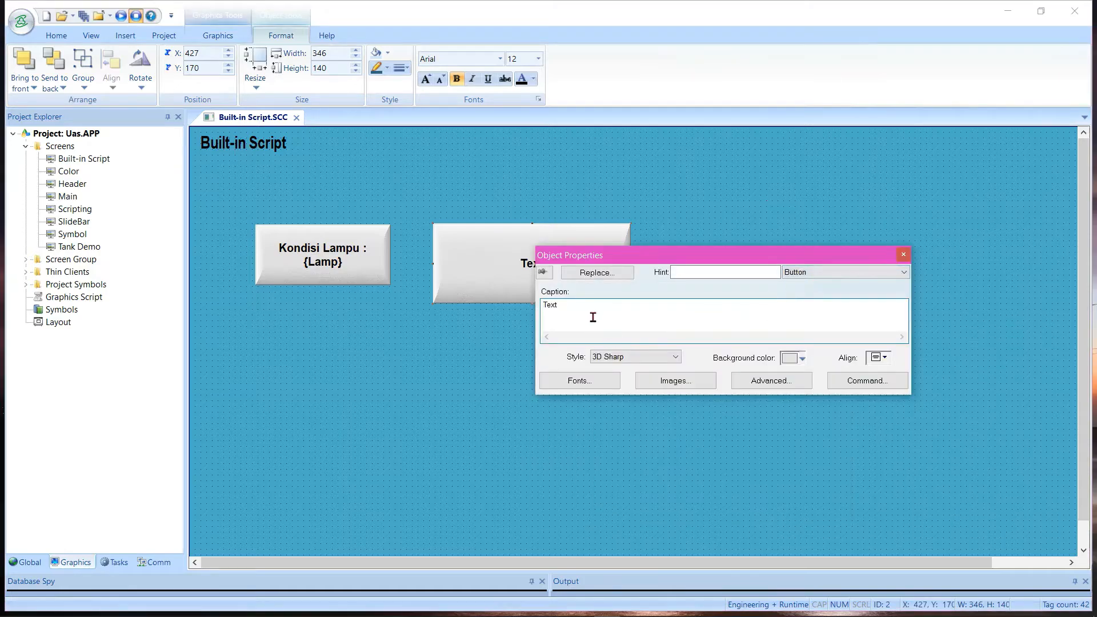
pyautogui.moveTo(593, 317); pyautogui.dragTo(506, 313)
pyautogui.press('BackSpace')
pyautogui.write('INC : {')
pyautogui.press('BackSpace')
pyautogui.press('BackSpace')
pyautogui.press('BackSpace')
pyautogui.write('Increment')
pyautogui.click(715, 176)
# Narrow the Increment button to a width of about 227 and deselect it
pyautogui.click(591, 269)
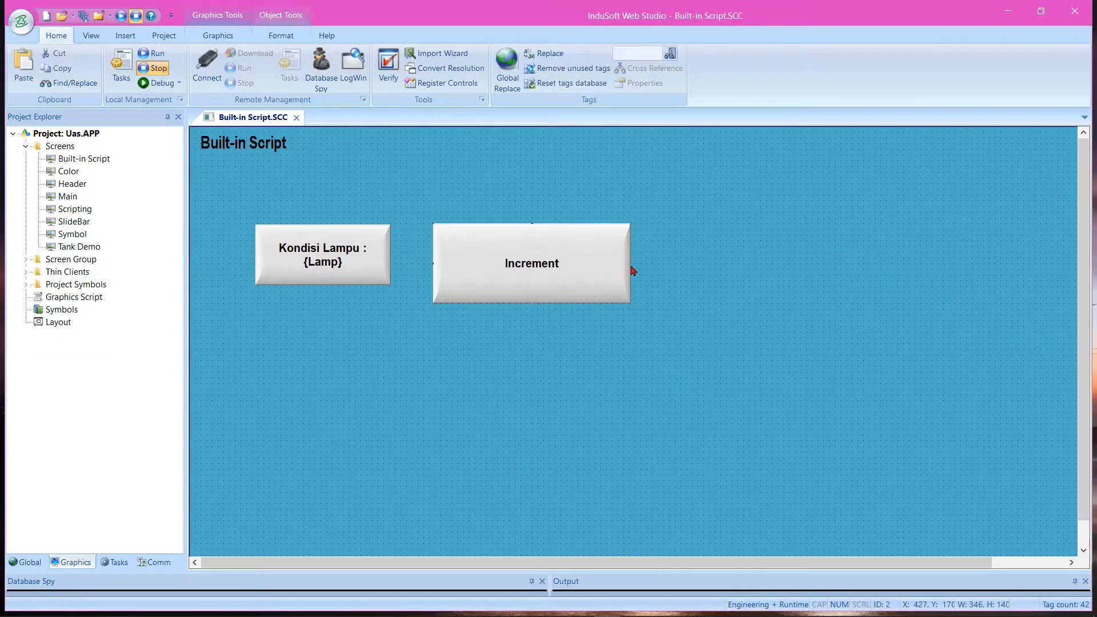
pyautogui.moveTo(636, 271); pyautogui.dragTo(563, 267)
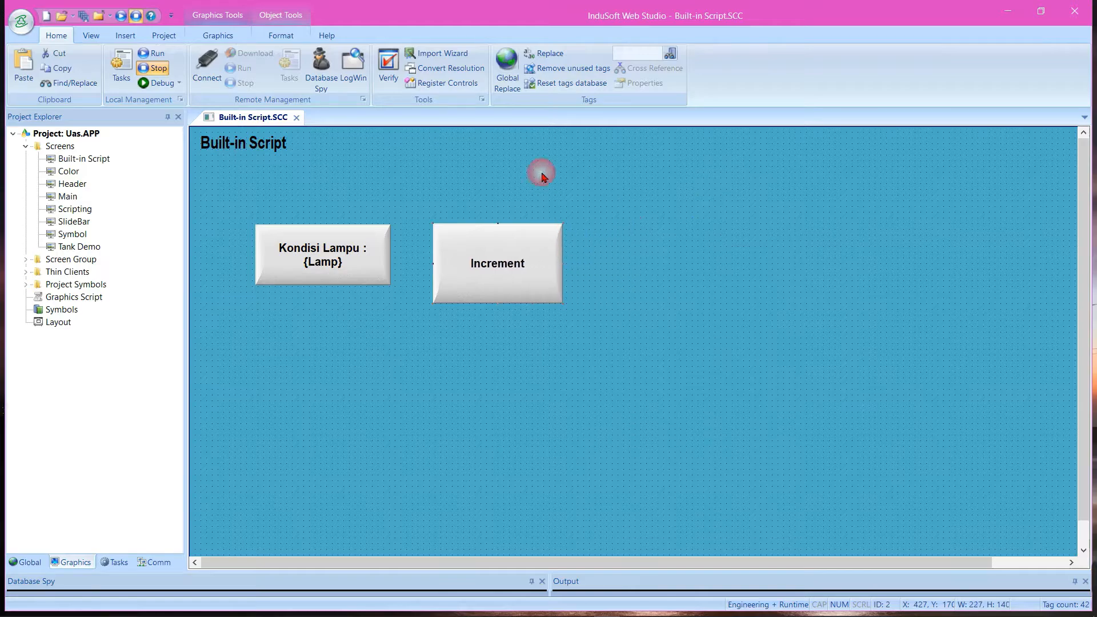
pyautogui.click(541, 172)
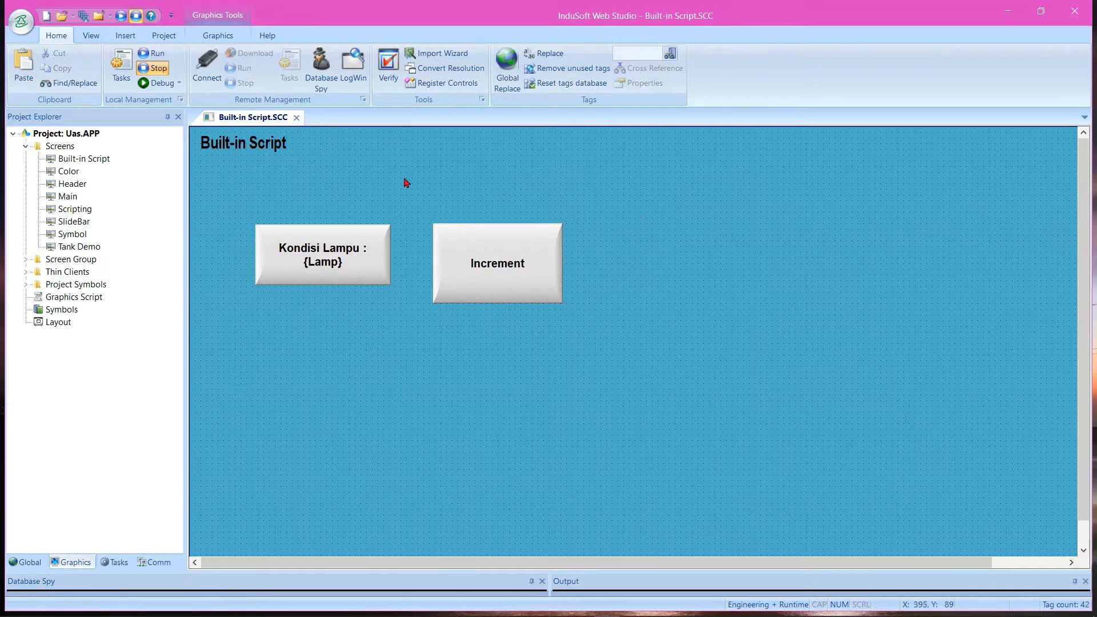
# Add a text box about 106 by 110 beside the Increment button and link it to the inc_tag tag
pyautogui.click(217, 36)
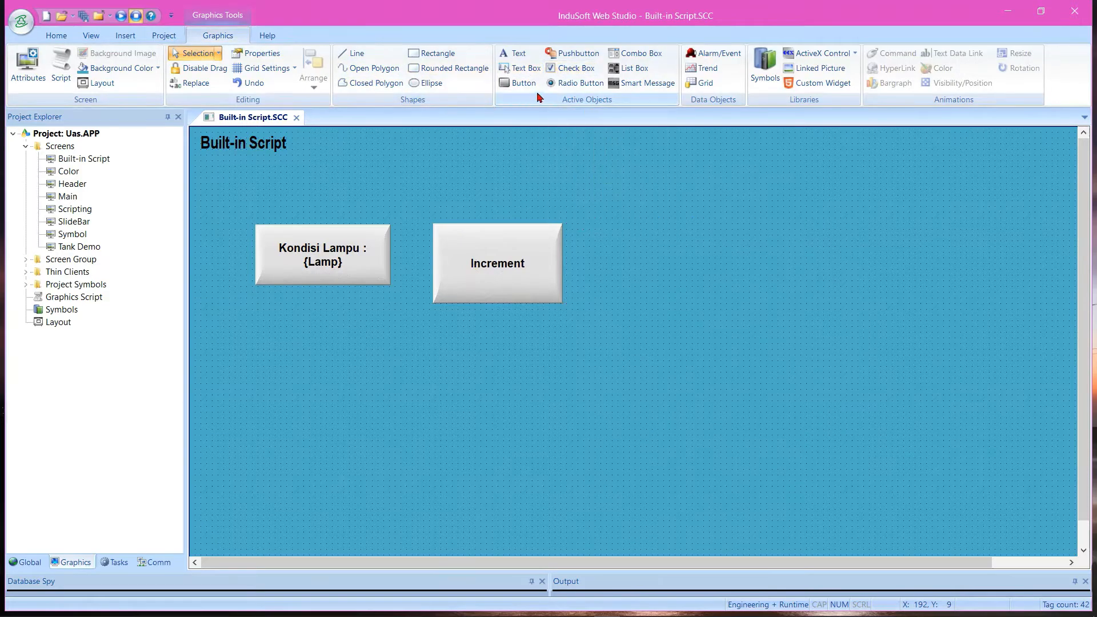
pyautogui.click(519, 68)
pyautogui.moveTo(616, 234)
pyautogui.mouseDown()
pyautogui.moveTo(687, 279)
pyautogui.moveTo(685, 303)
pyautogui.moveTo(676, 295)
pyautogui.mouseUp()
pyautogui.doubleClick(634, 266)
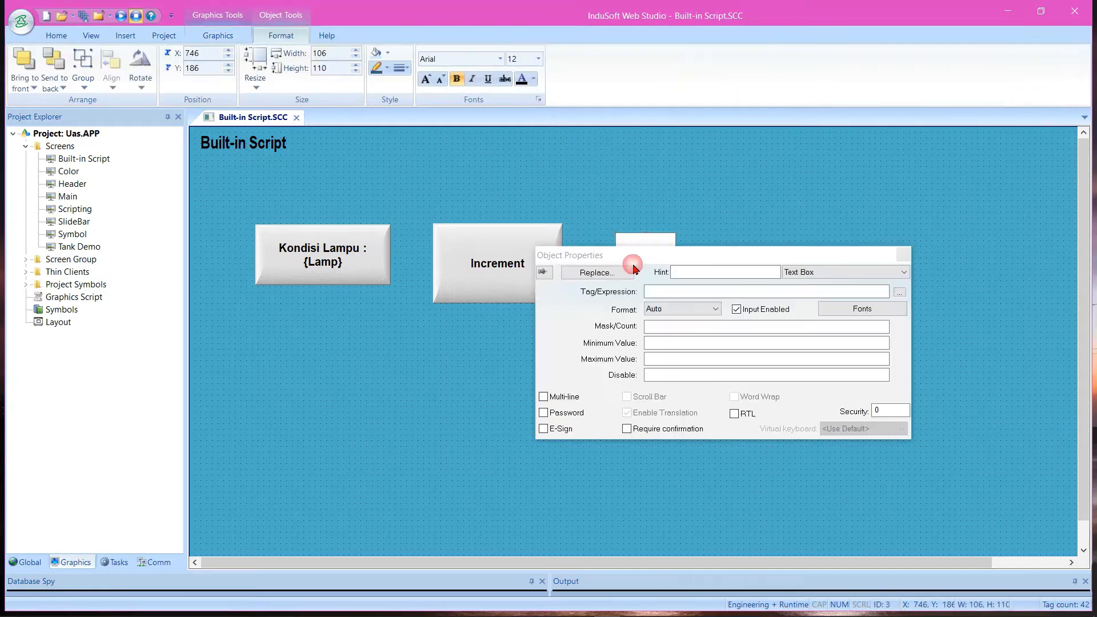
pyautogui.click(737, 294)
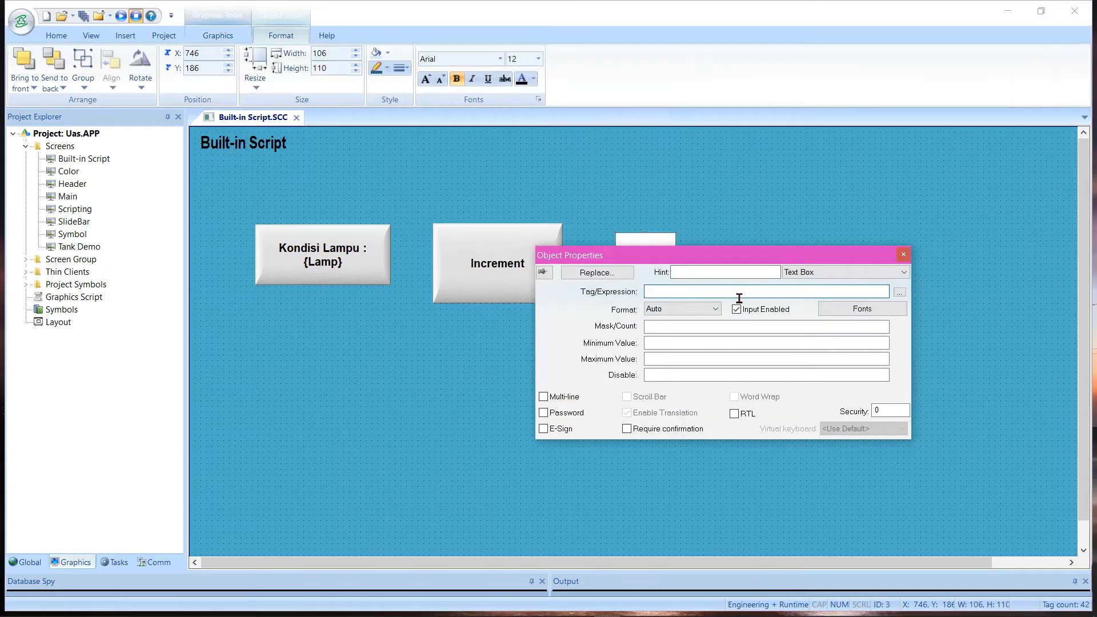
pyautogui.write('inc_tag')
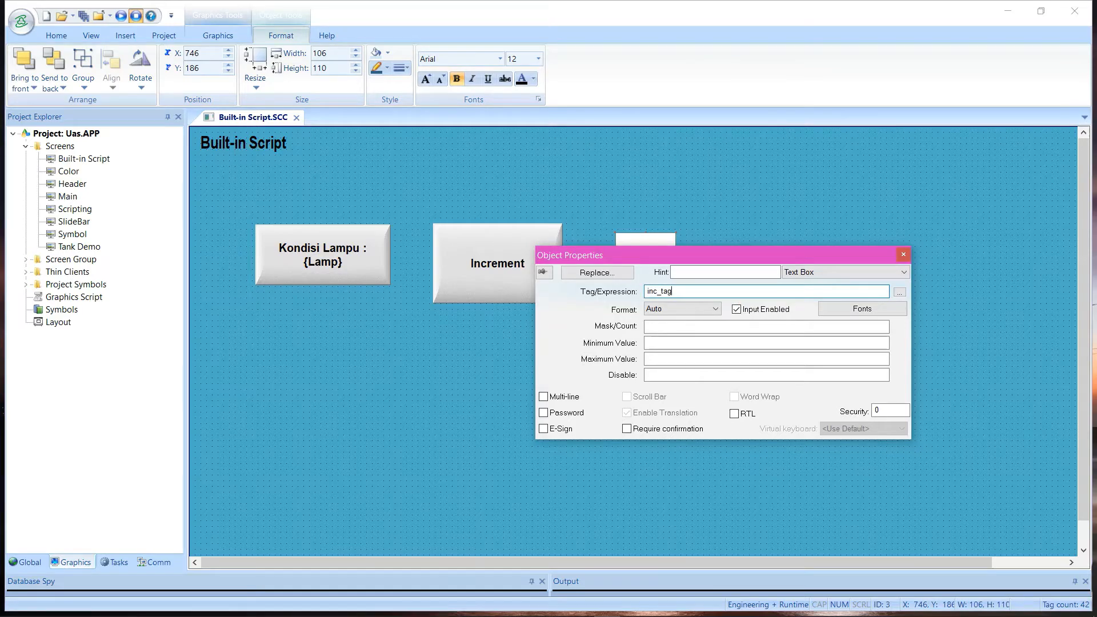
# Set the text box's font to Elephant and close its properties
pyautogui.click(869, 313)
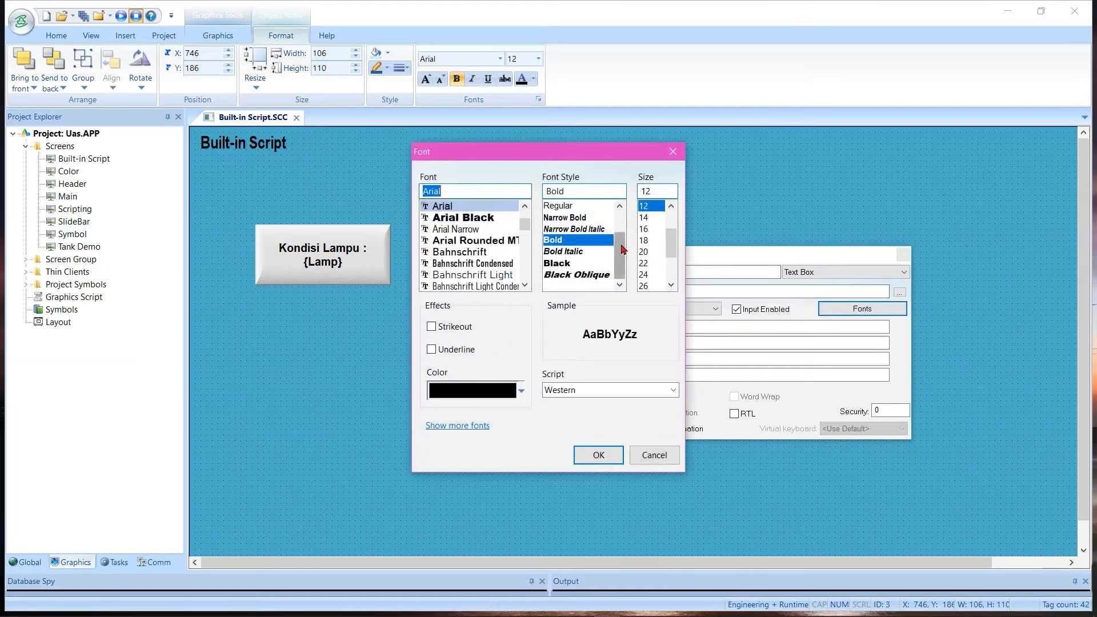
pyautogui.moveTo(526, 225); pyautogui.dragTo(527, 236)
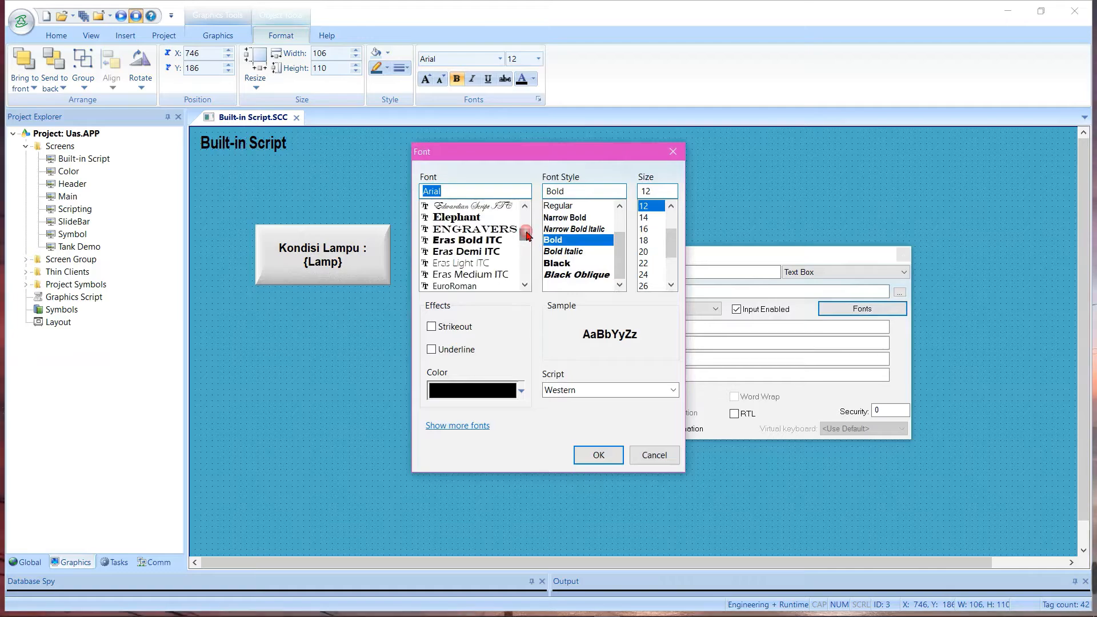
pyautogui.click(480, 219)
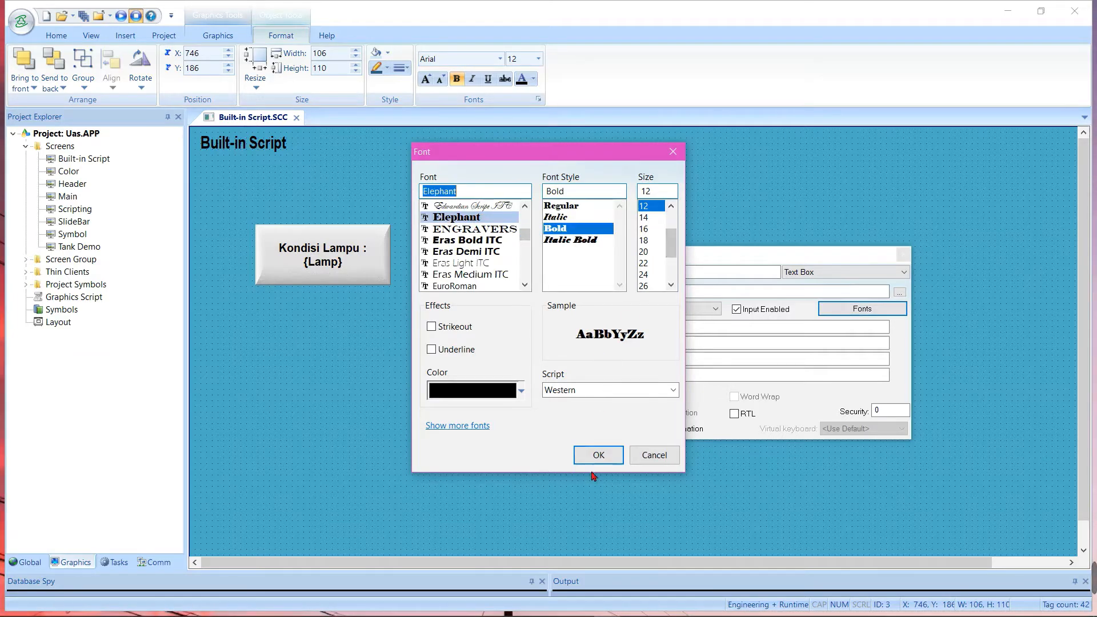
pyautogui.click(597, 454)
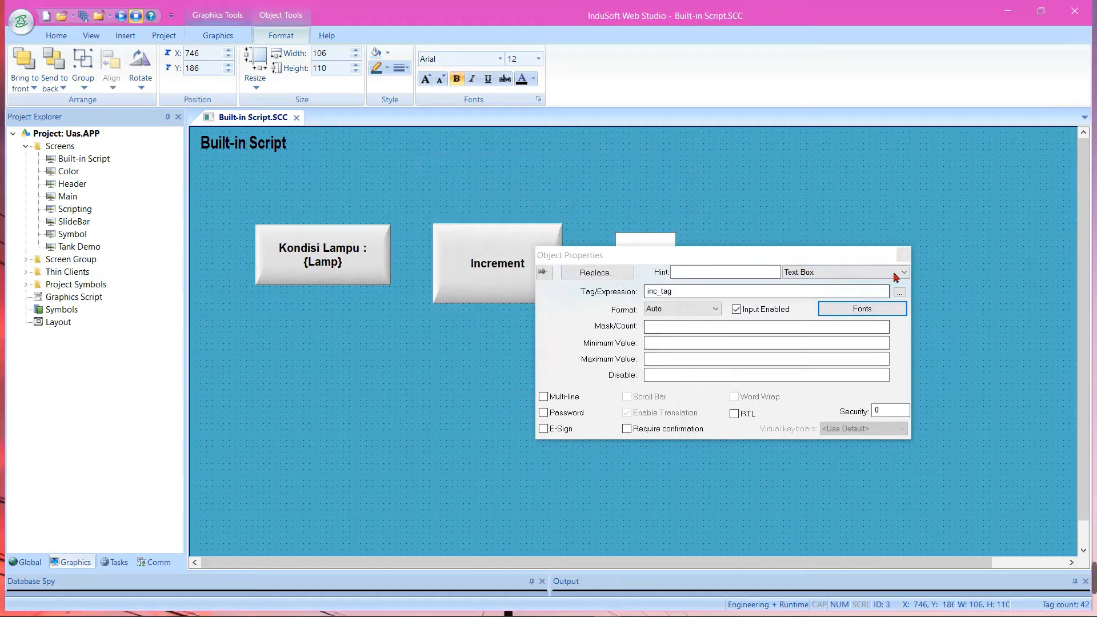
pyautogui.click(903, 255)
pyautogui.click(830, 238)
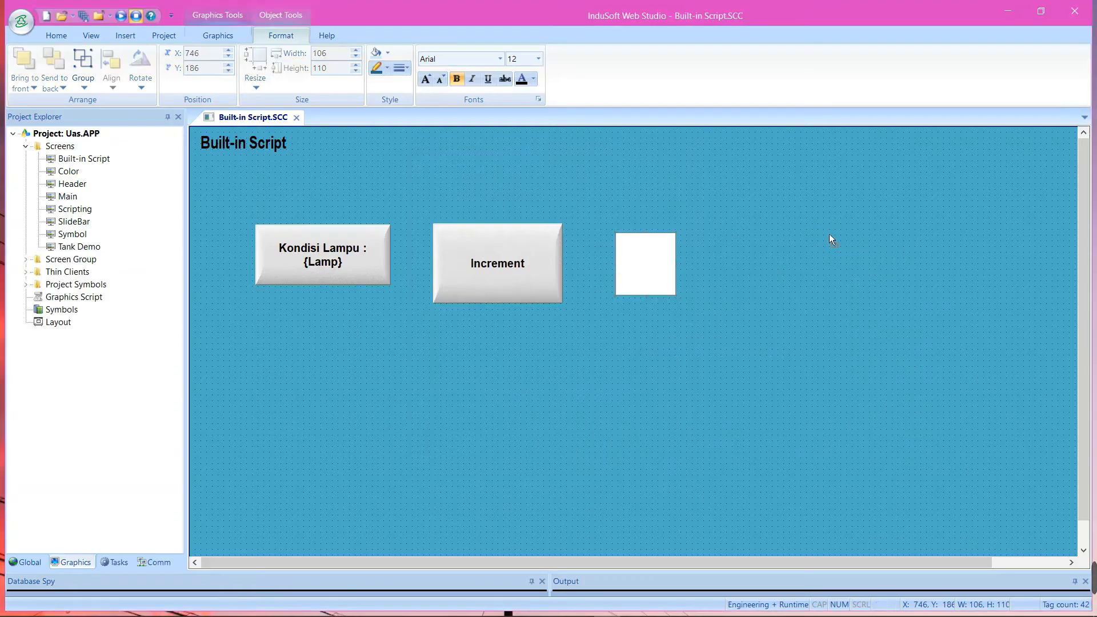
# Close the Built-in Script screen editor, run the project and go to its Built-in Script page
pyautogui.click(296, 118)
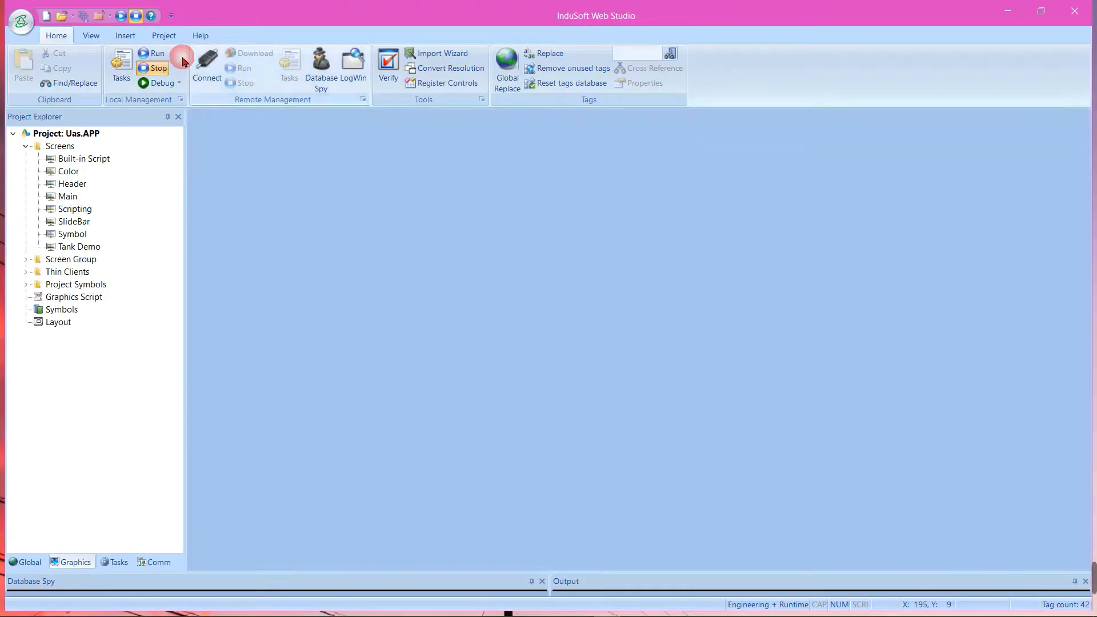
pyautogui.click(120, 17)
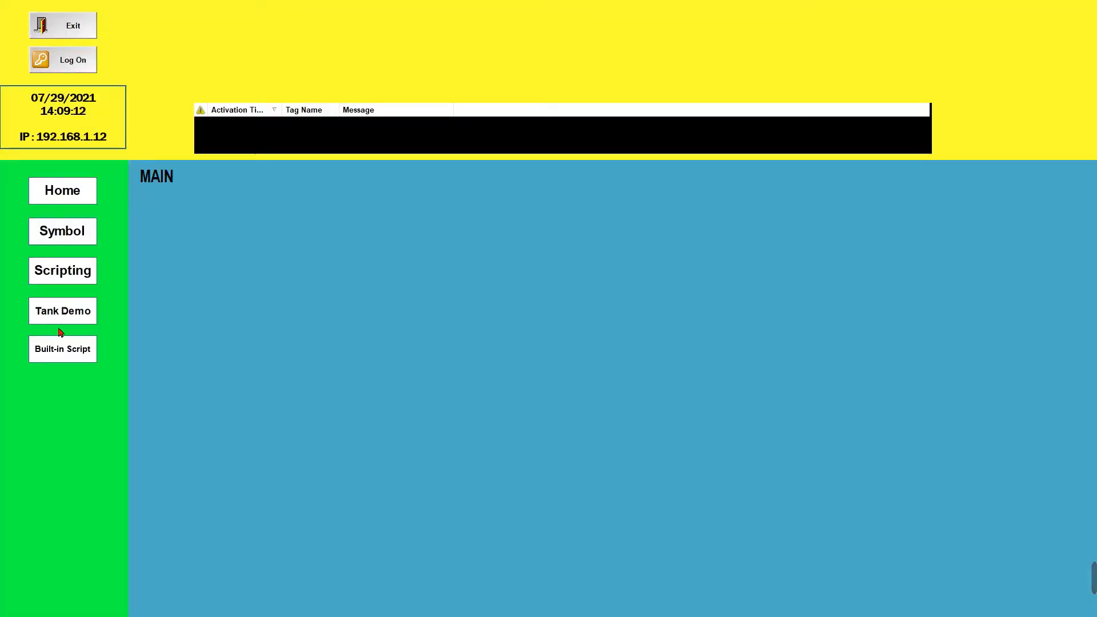
pyautogui.click(65, 348)
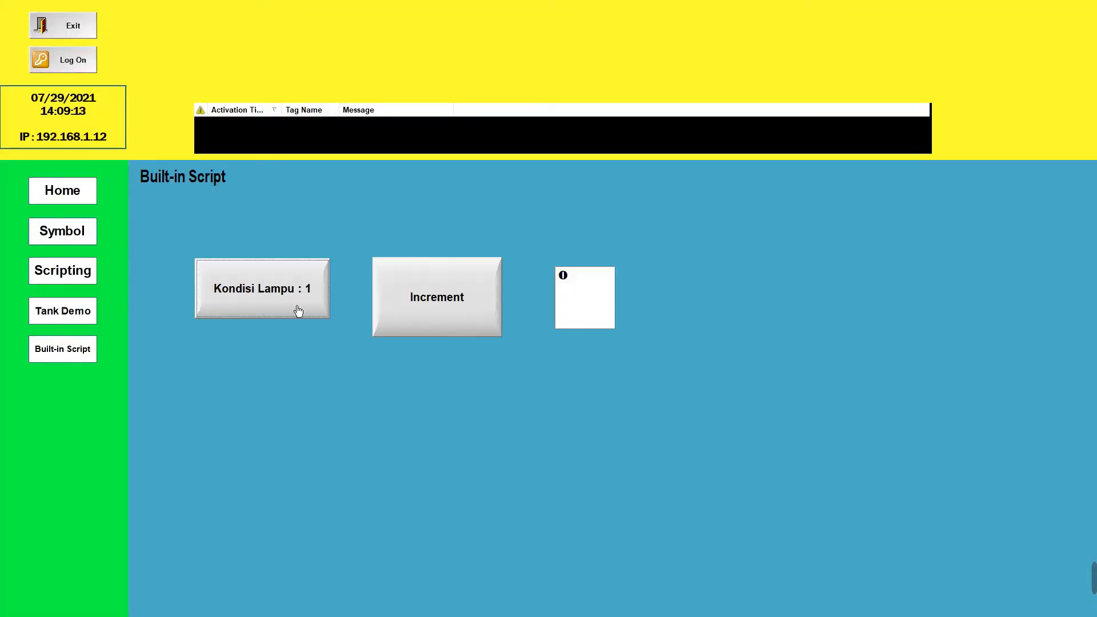
# Test the Increment button repeatedly against the text box value and exit the running application
pyautogui.click(416, 312)
pyautogui.click(415, 313)
pyautogui.click(416, 313)
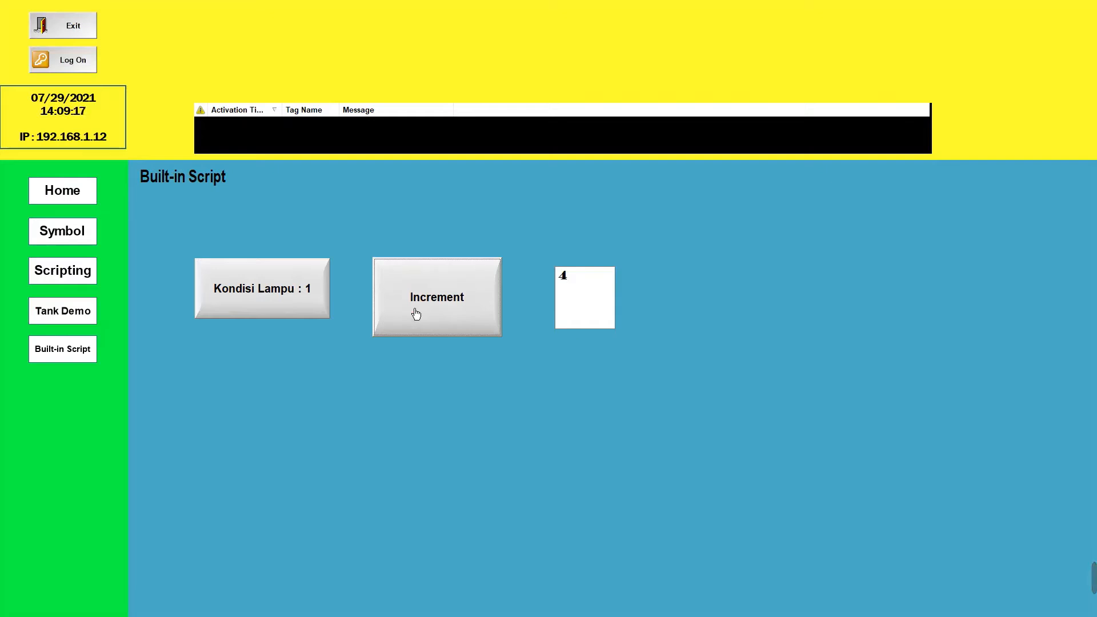
pyautogui.click(430, 312)
pyautogui.click(429, 311)
pyautogui.click(434, 313)
pyautogui.click(434, 313)
pyautogui.click(433, 313)
pyautogui.click(434, 313)
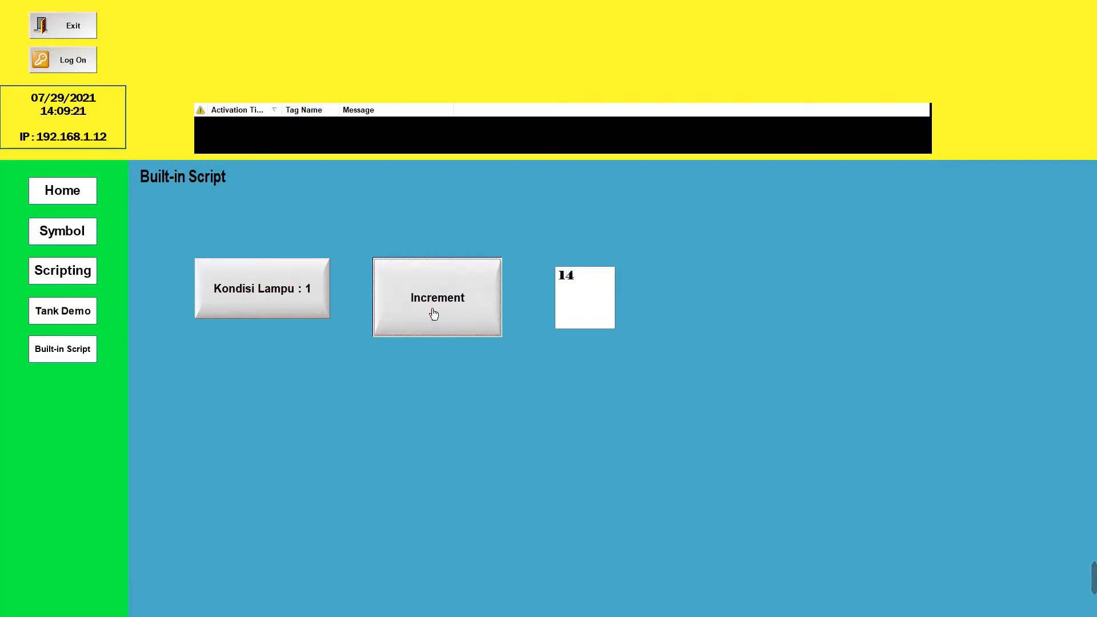
pyautogui.click(433, 313)
pyautogui.click(432, 311)
pyautogui.click(431, 310)
pyautogui.click(431, 308)
pyautogui.click(451, 307)
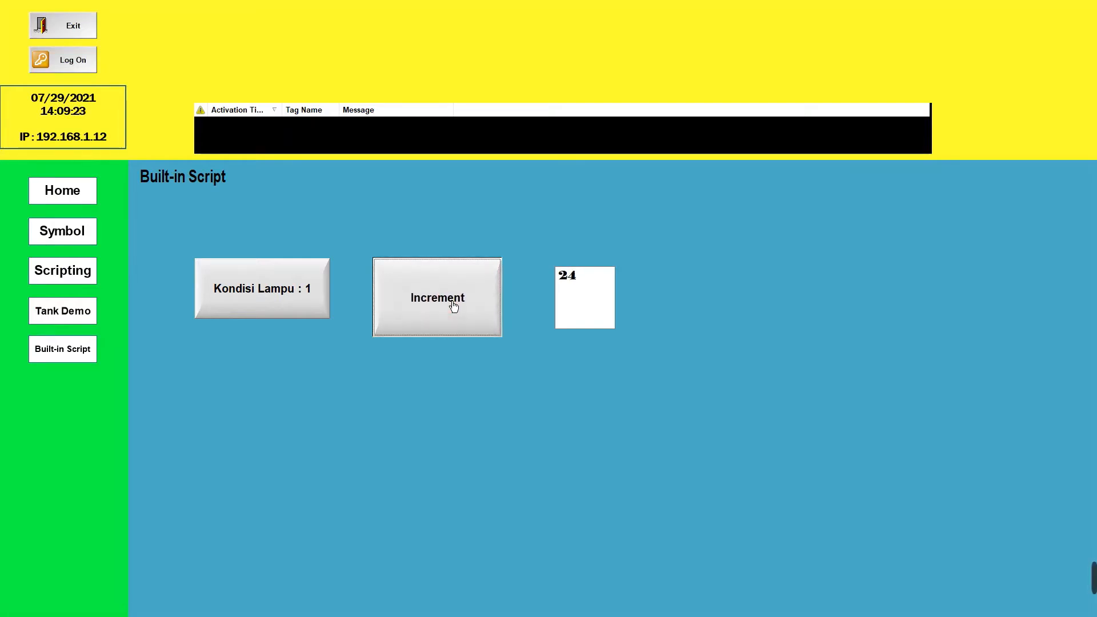
pyautogui.click(453, 307)
pyautogui.click(453, 307)
pyautogui.click(453, 306)
pyautogui.click(453, 306)
pyautogui.click(453, 306)
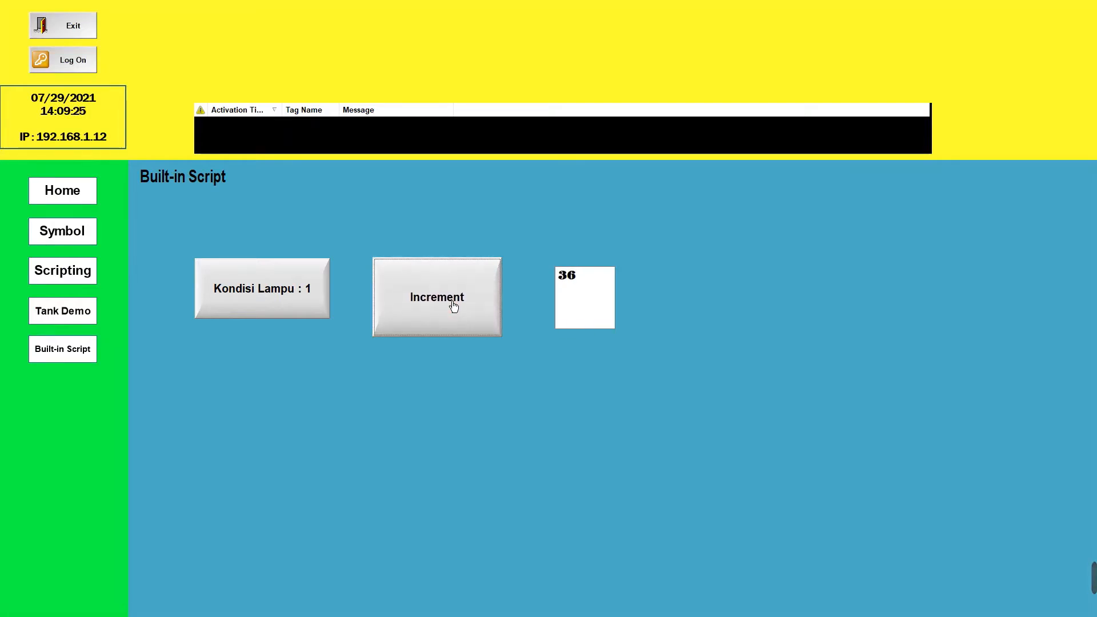
pyautogui.click(453, 307)
pyautogui.click(453, 306)
pyautogui.click(93, 33)
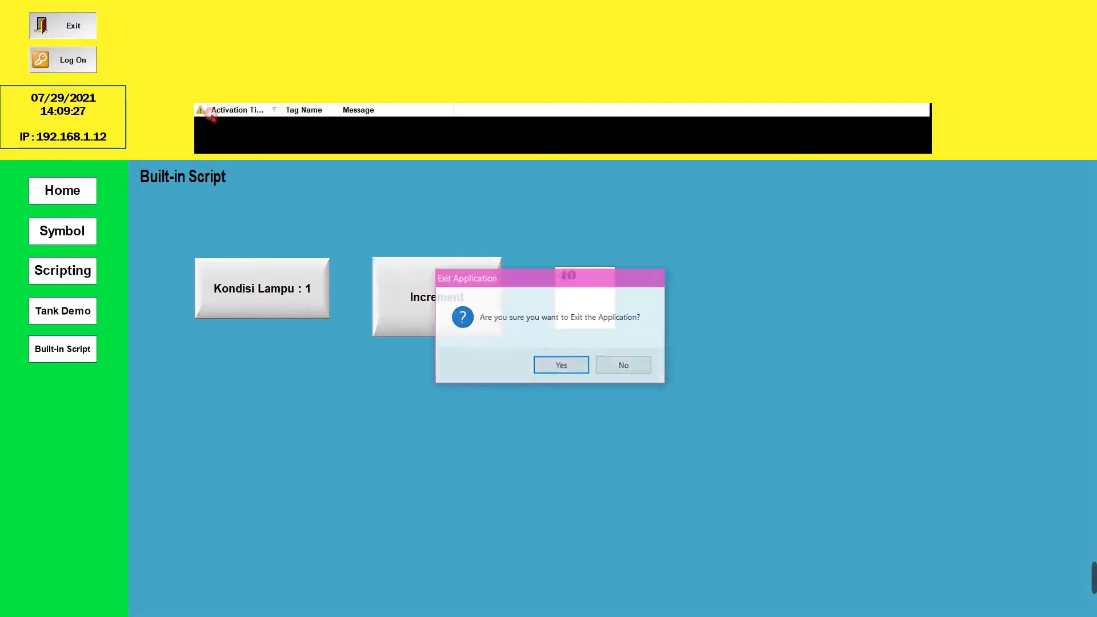
pyautogui.click(560, 359)
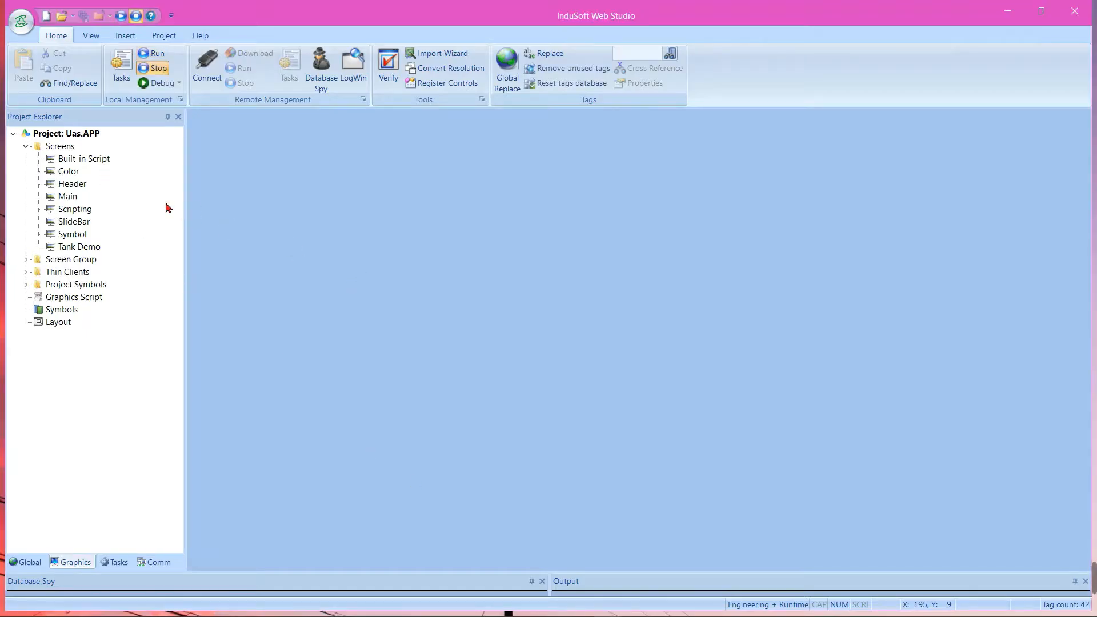
# Reopen the Built-in Script screen for editing and move the text box closer to the Increment button, to about X 676, Y 182
pyautogui.click(84, 161)
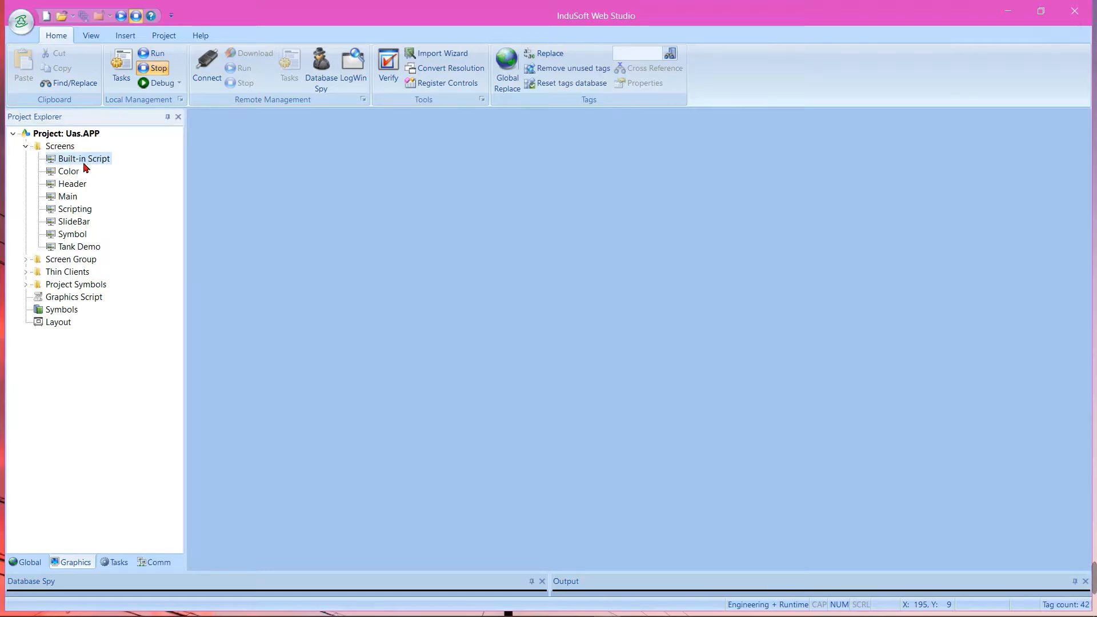
pyautogui.doubleClick(84, 160)
pyautogui.click(621, 272)
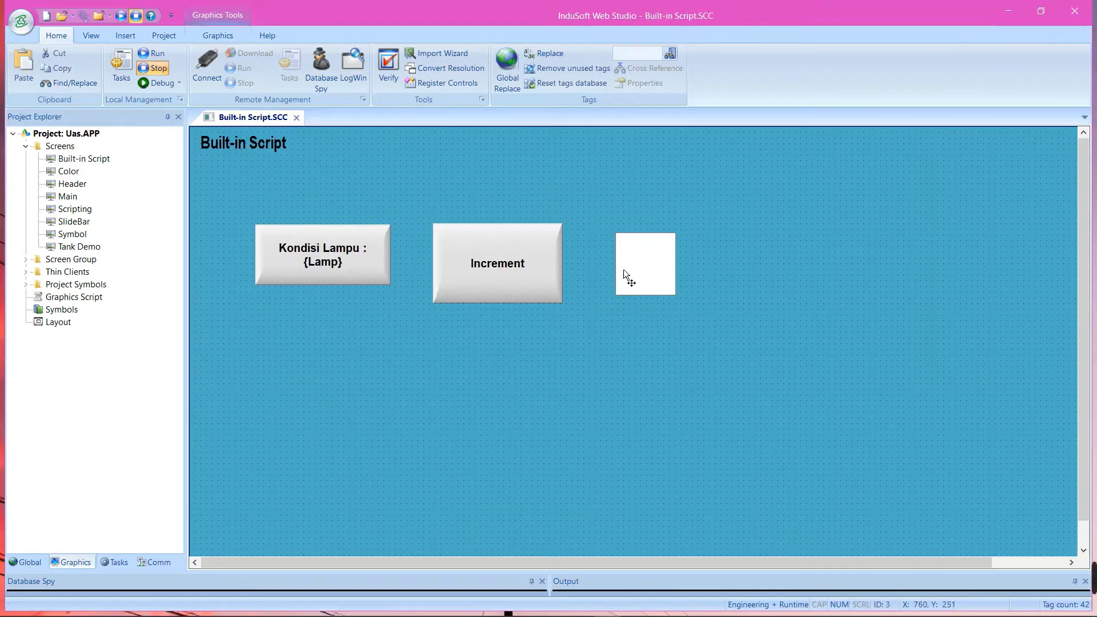
pyautogui.moveTo(622, 269); pyautogui.dragTo(582, 267)
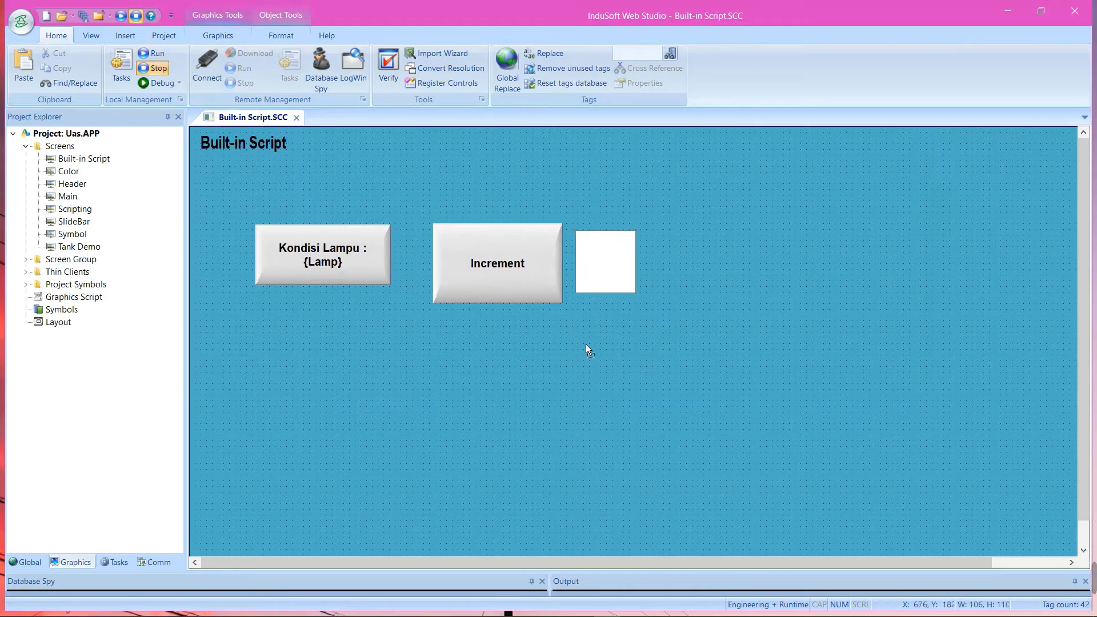
pyautogui.click(495, 206)
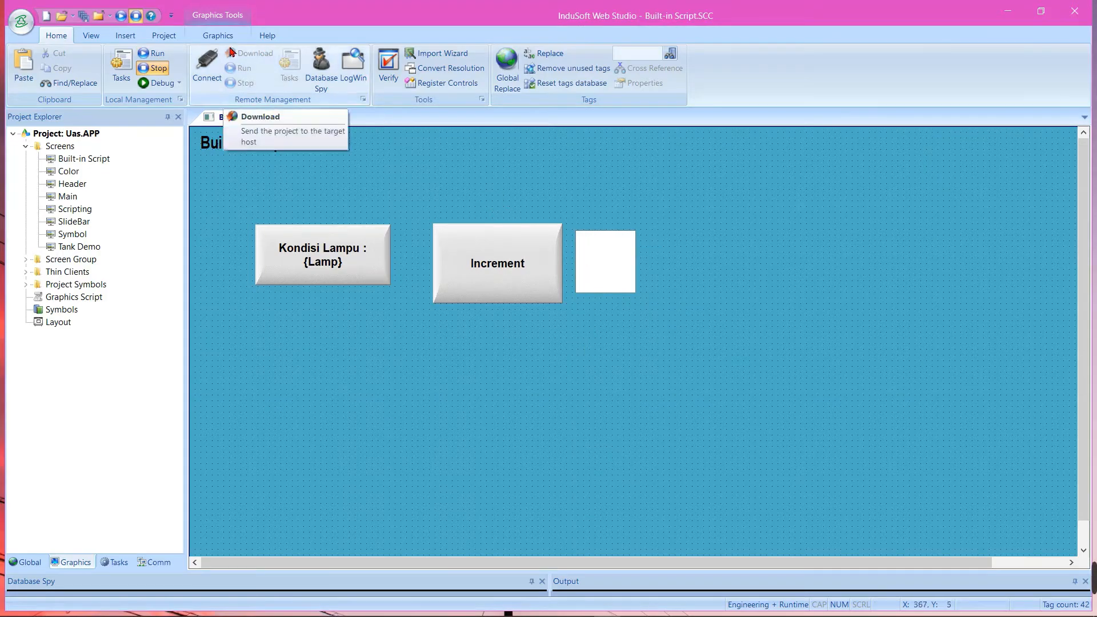
# Draw a third button about 135 by 78 below the Increment button, at about X 425, Y 378
pyautogui.click(217, 36)
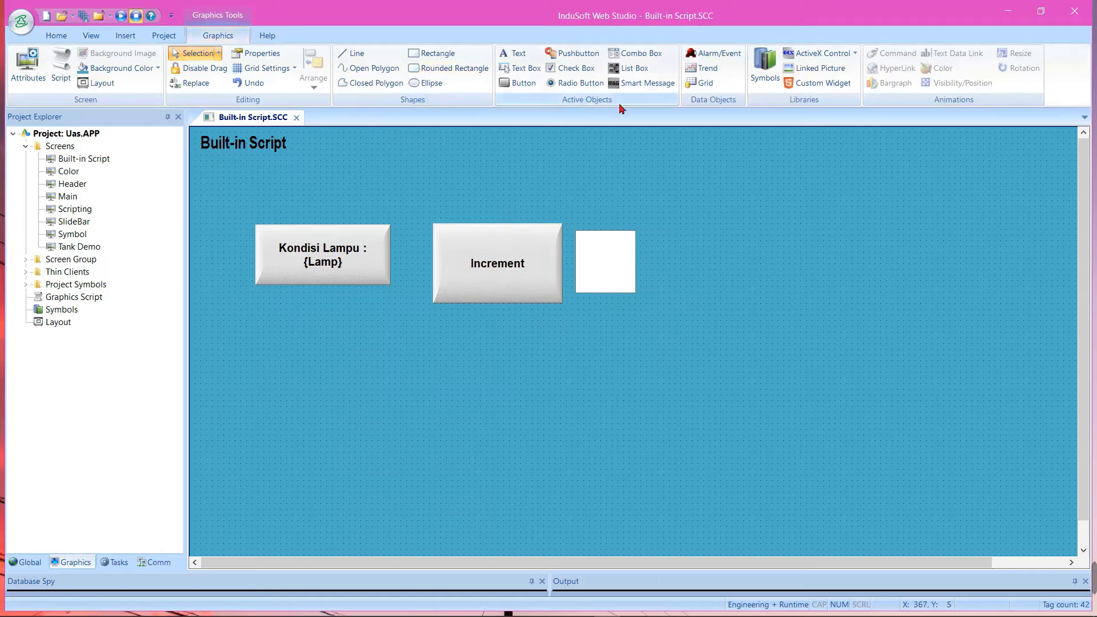
pyautogui.click(518, 87)
pyautogui.moveTo(440, 350); pyautogui.dragTo(518, 395)
pyautogui.doubleClick(494, 386)
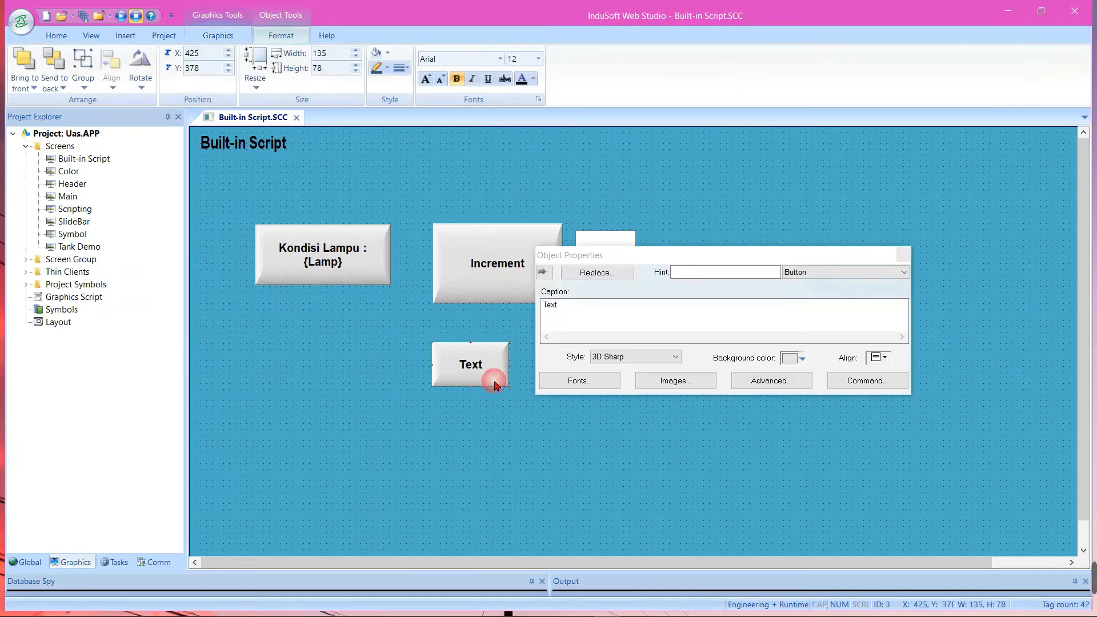
pyautogui.click(903, 253)
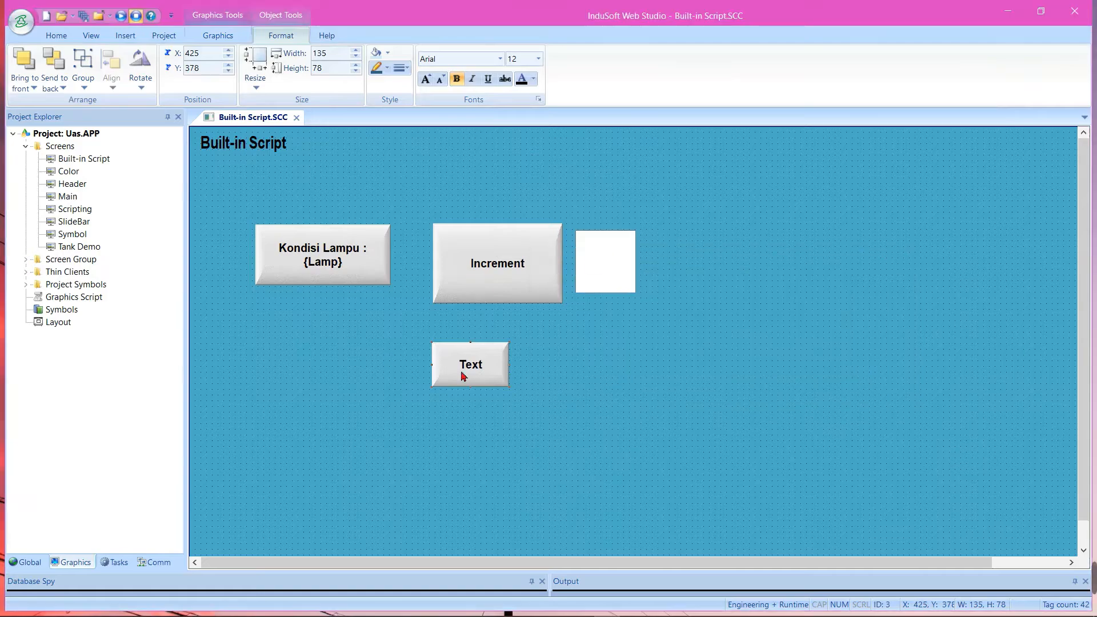
pyautogui.press('Escape')
# Apply the Command animation to the new button below Increment and open its Command properties
pyautogui.click(217, 36)
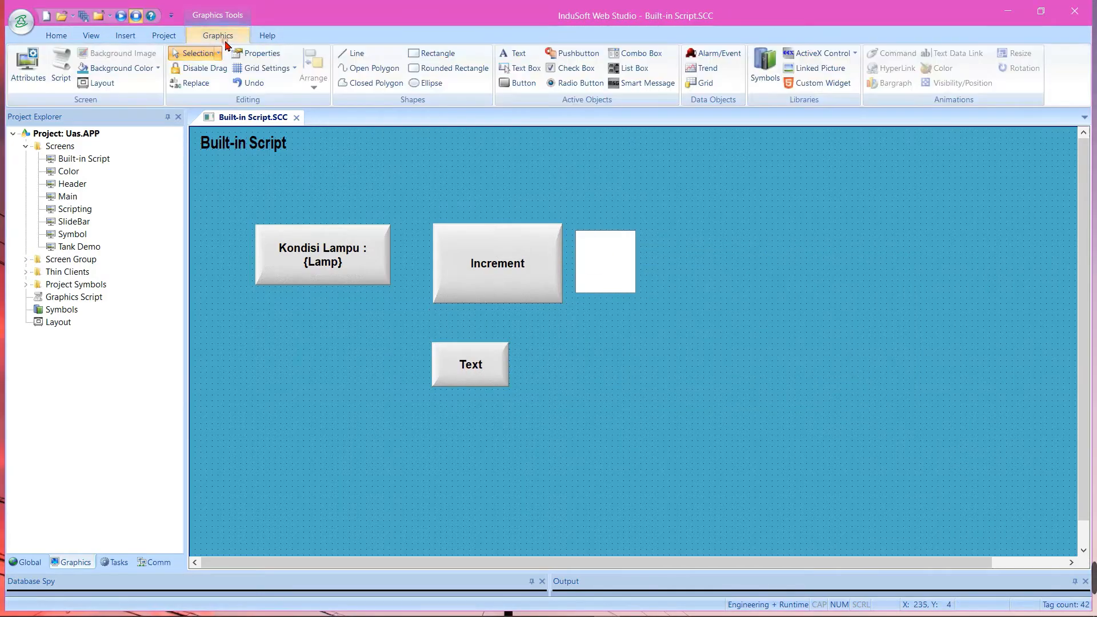
pyautogui.click(489, 379)
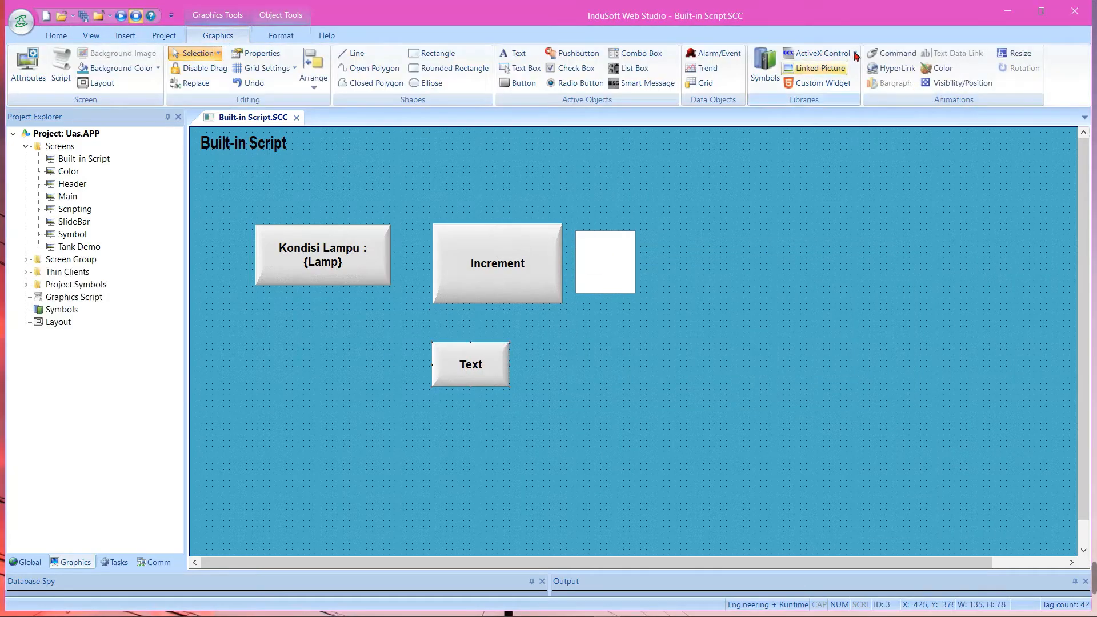
pyautogui.click(882, 52)
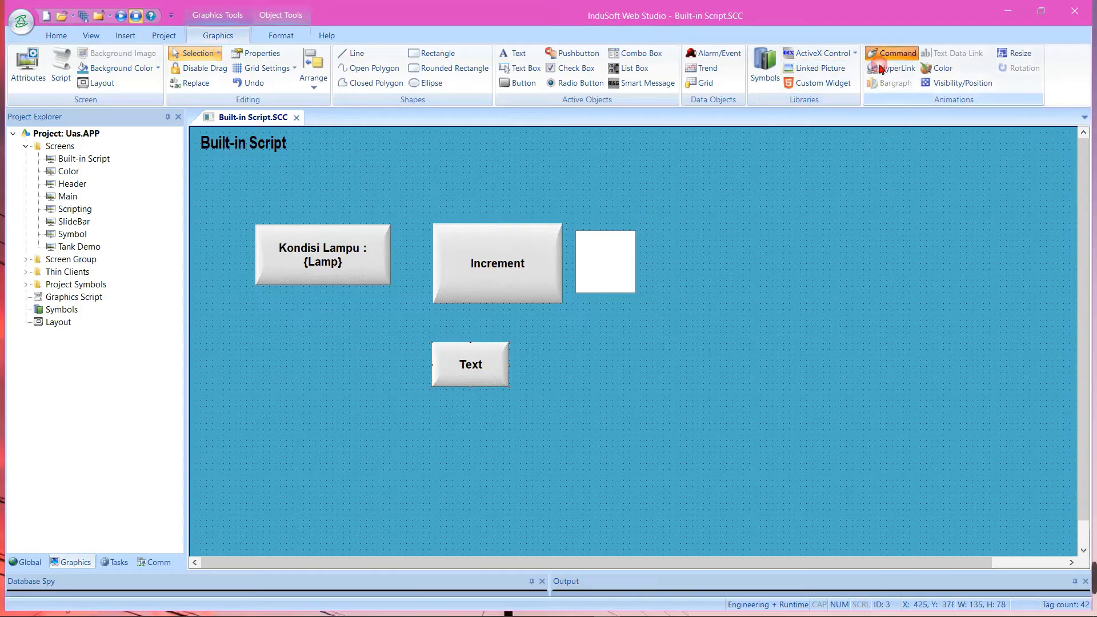
pyautogui.doubleClick(492, 376)
pyautogui.rightClick(491, 368)
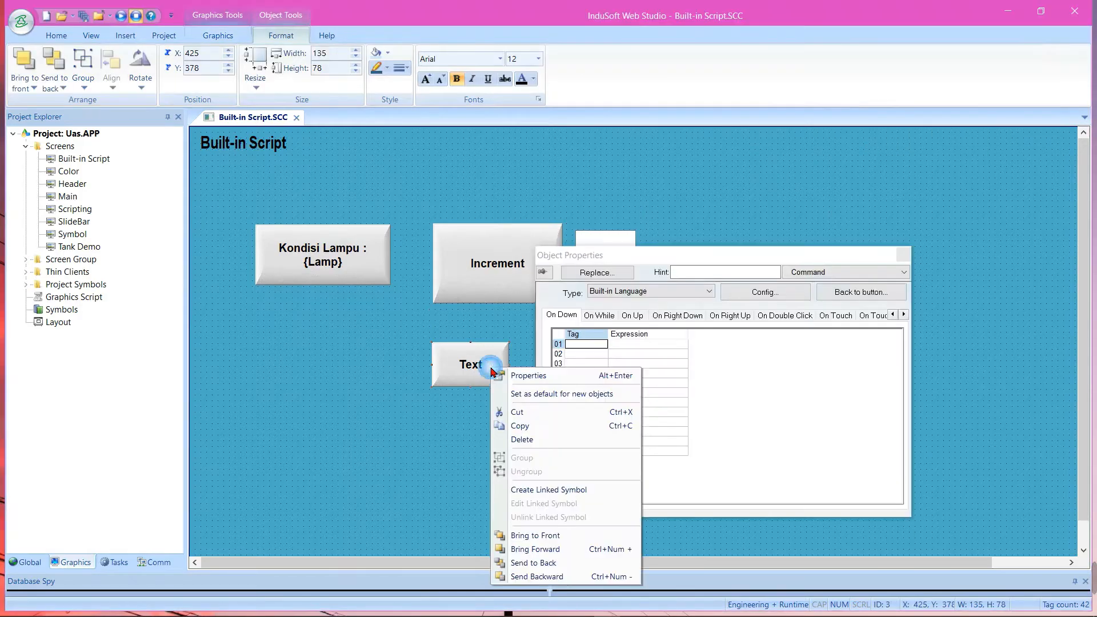
pyautogui.click(705, 294)
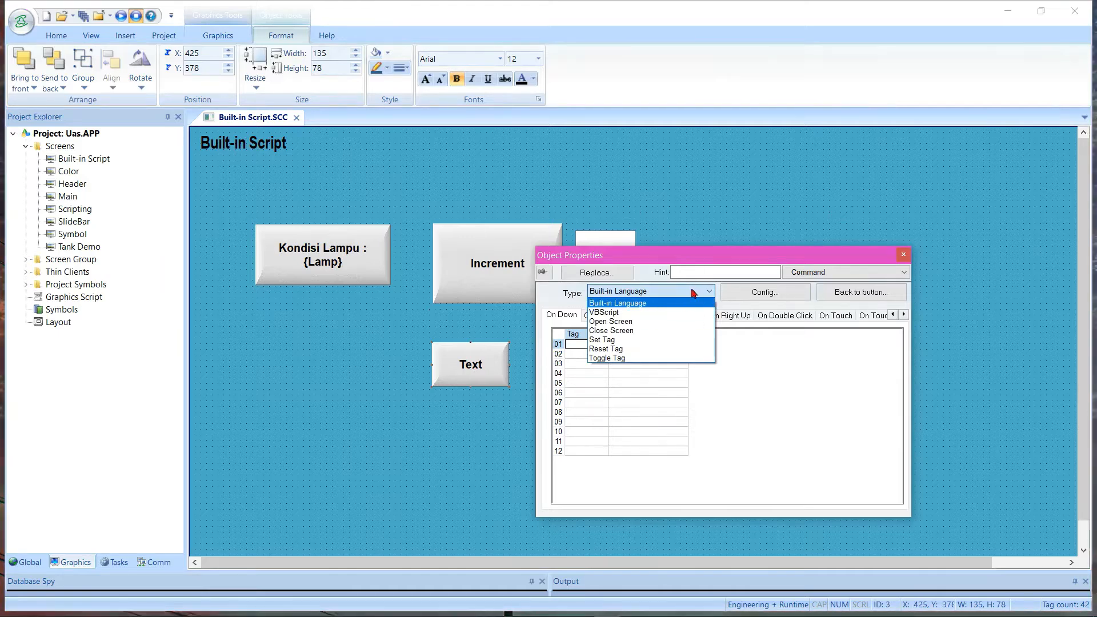
pyautogui.click(666, 324)
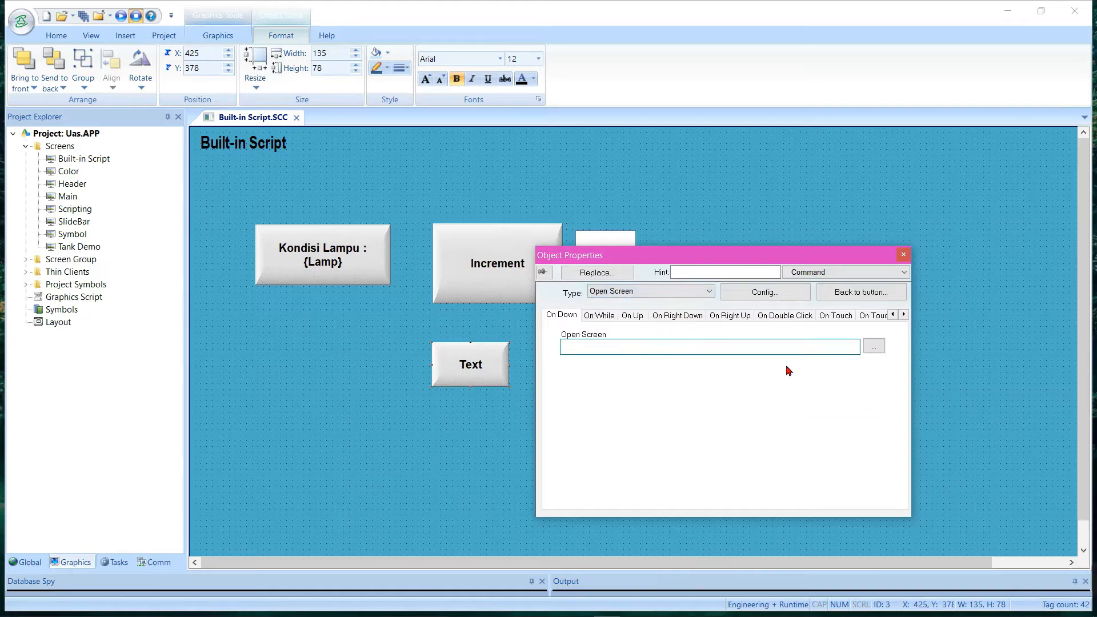
pyautogui.click(873, 347)
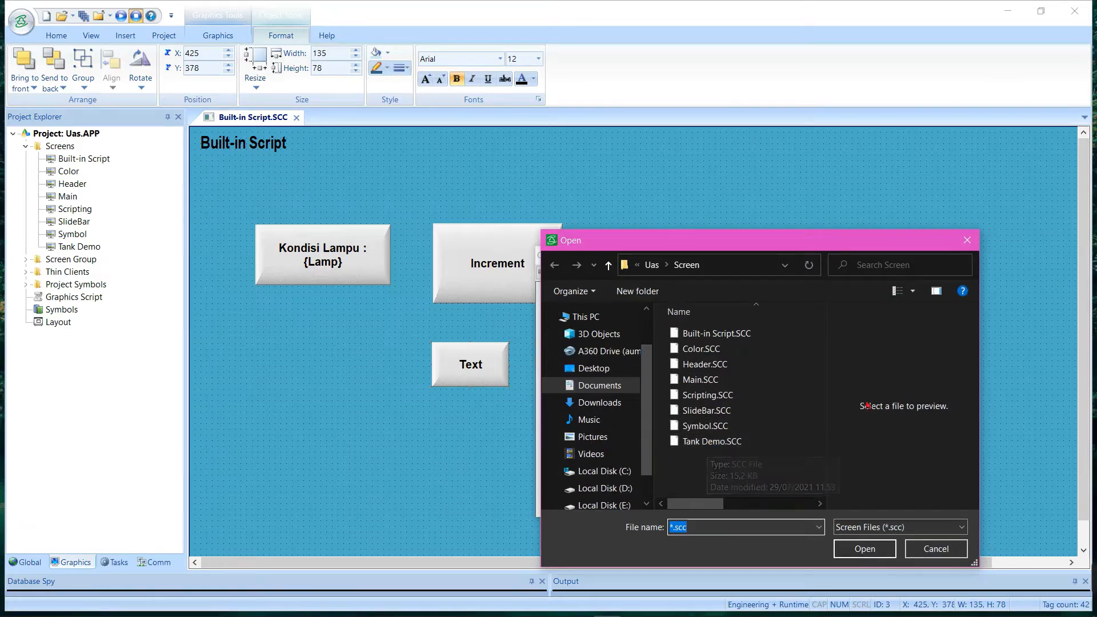
pyautogui.click(966, 242)
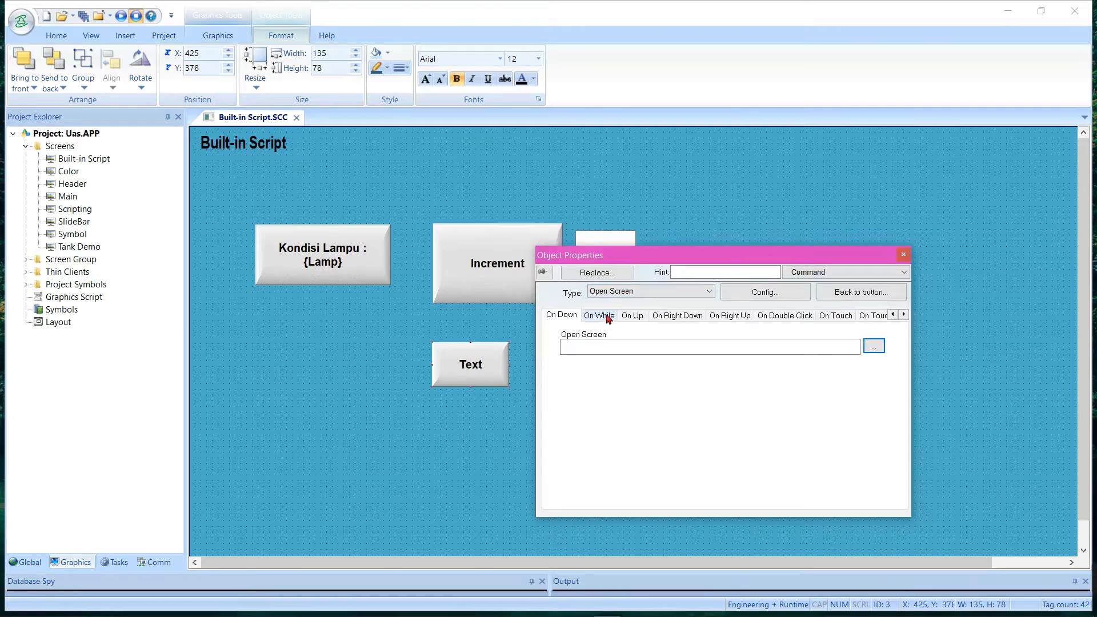
pyautogui.click(630, 292)
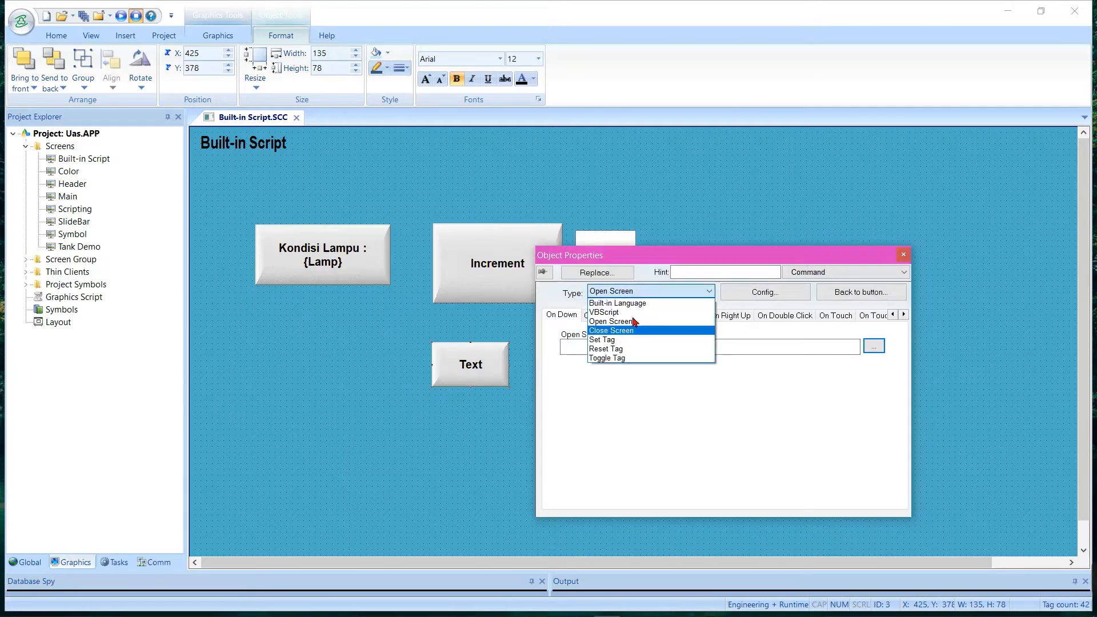
pyautogui.click(626, 302)
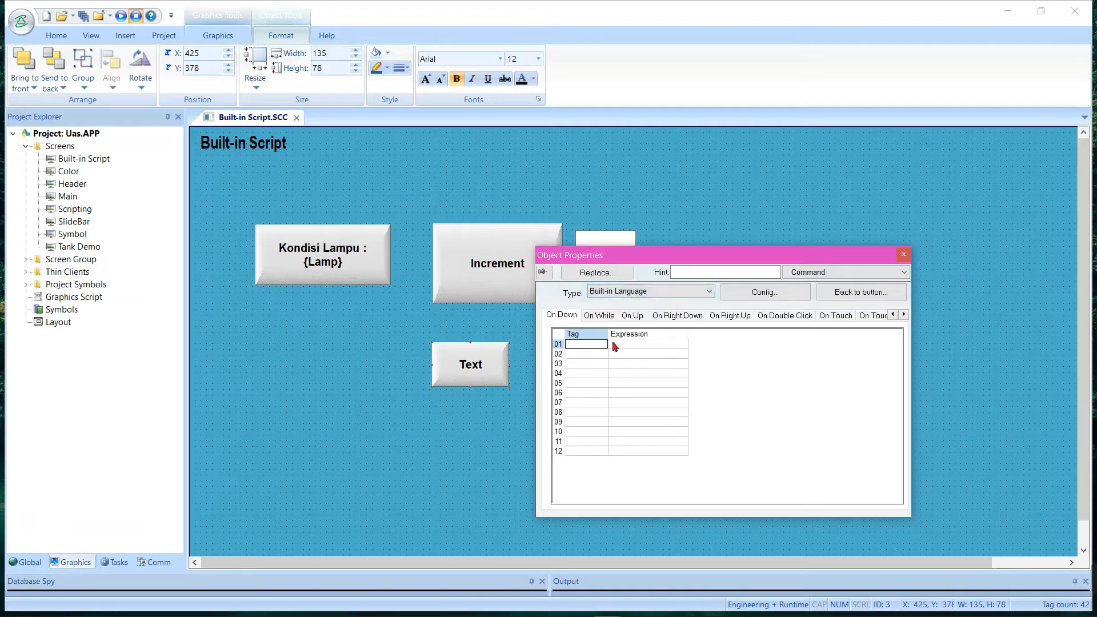
# Enter open("Tank Demo") as the first On Down expression of the new button below Increment
pyautogui.doubleClick(614, 346)
pyautogui.press('Escape')
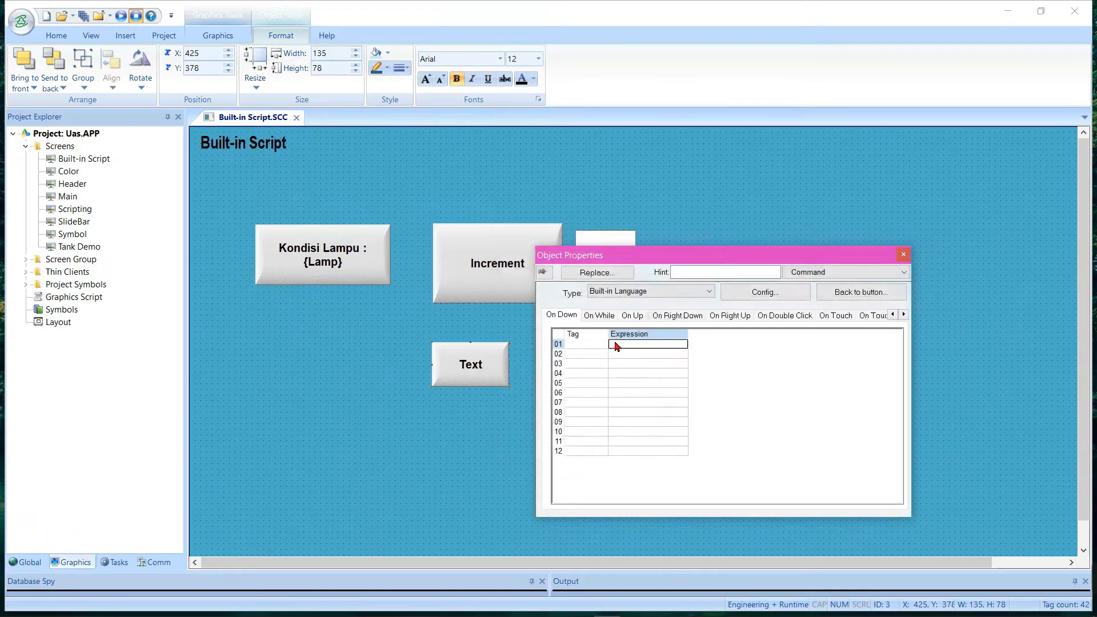
pyautogui.write('open("Tank Demo')
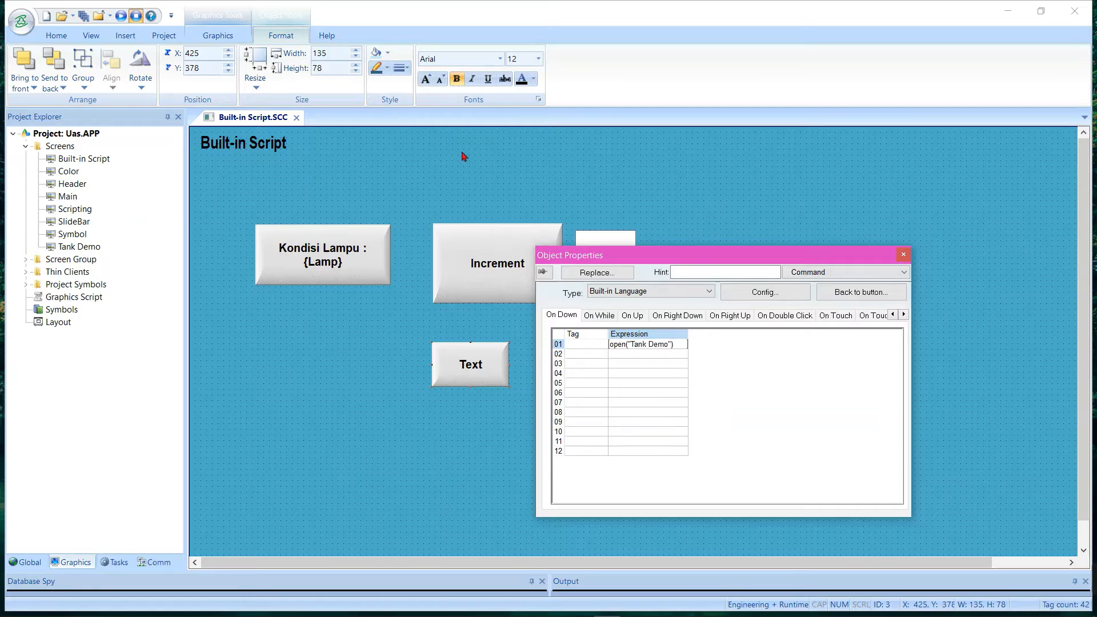
pyautogui.click(689, 196)
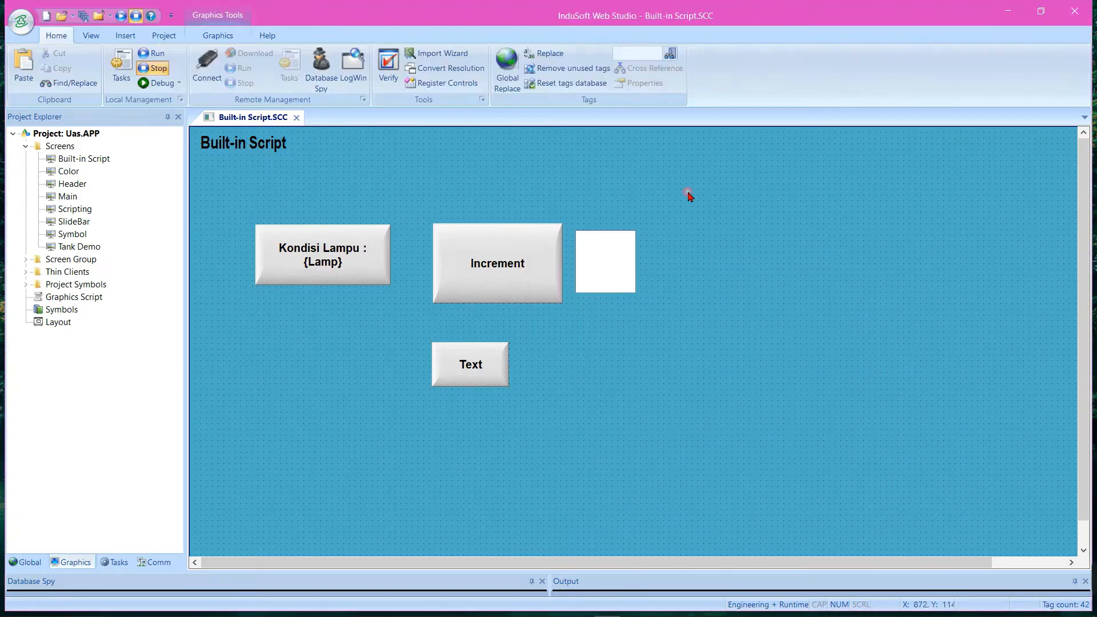
# Set the caption of the button below Increment to Tank Demo, and save and close the Built-in Script screen
pyautogui.click(490, 377)
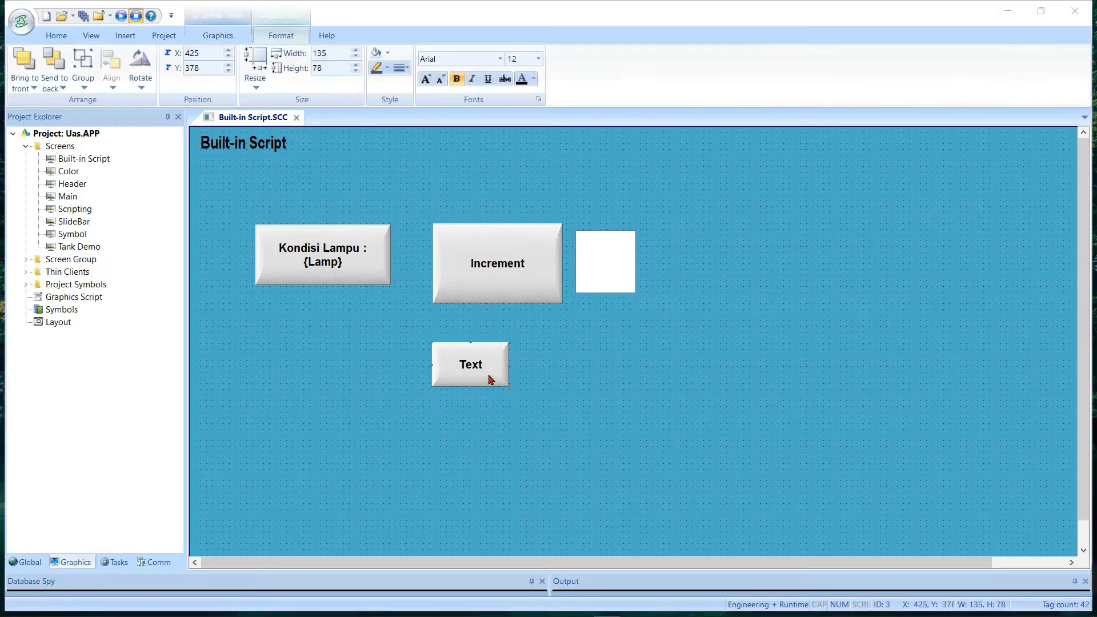
pyautogui.doubleClick(490, 377)
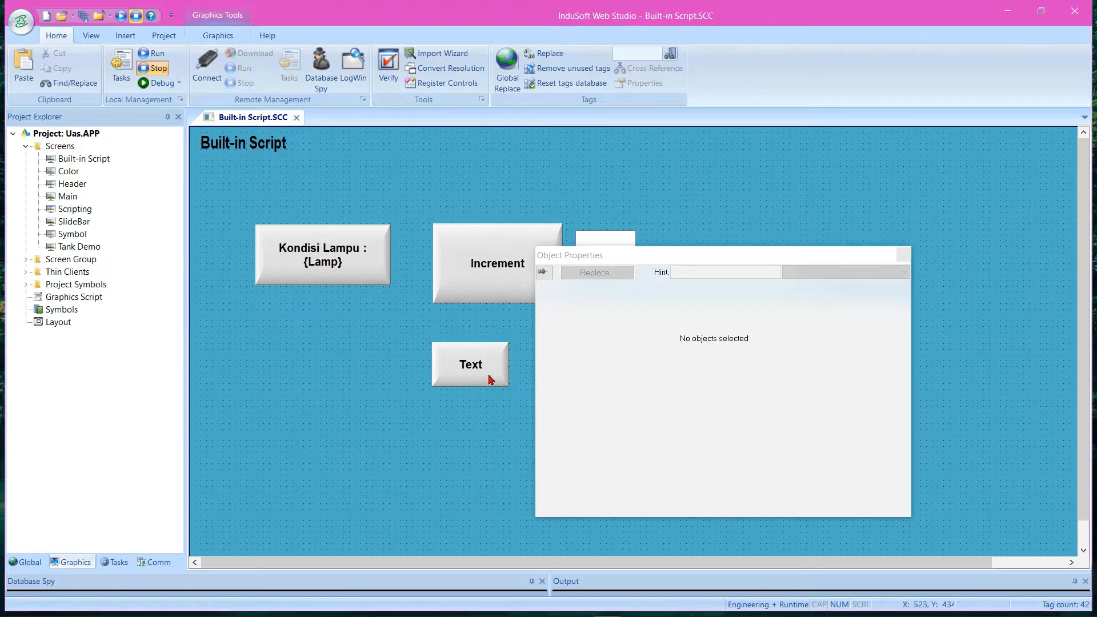
pyautogui.click(514, 376)
pyautogui.doubleClick(483, 365)
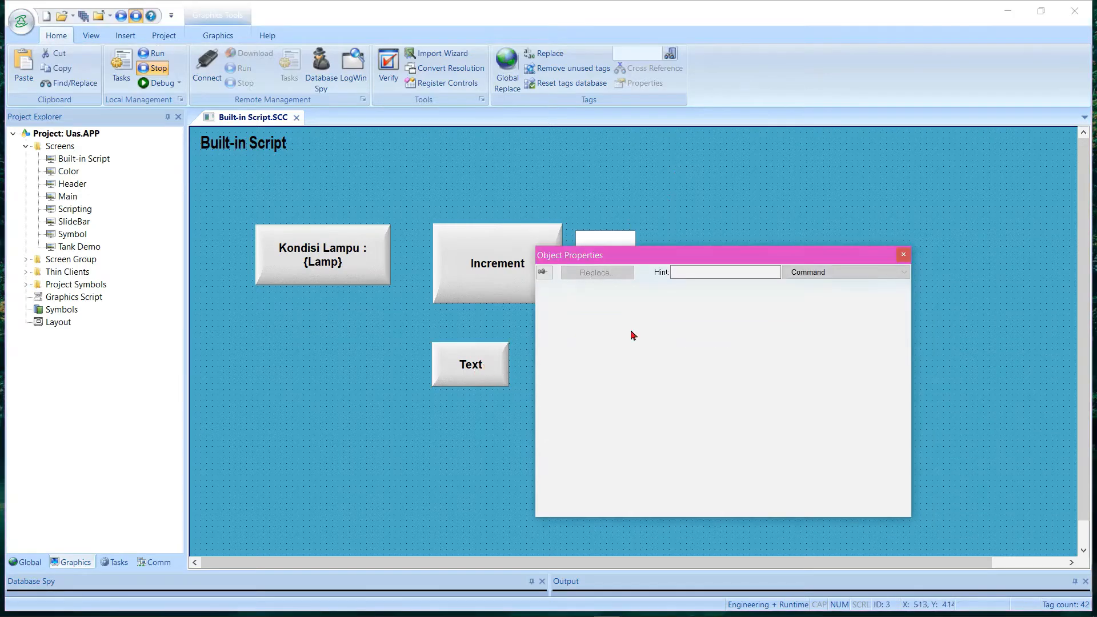
pyautogui.click(818, 273)
pyautogui.click(811, 286)
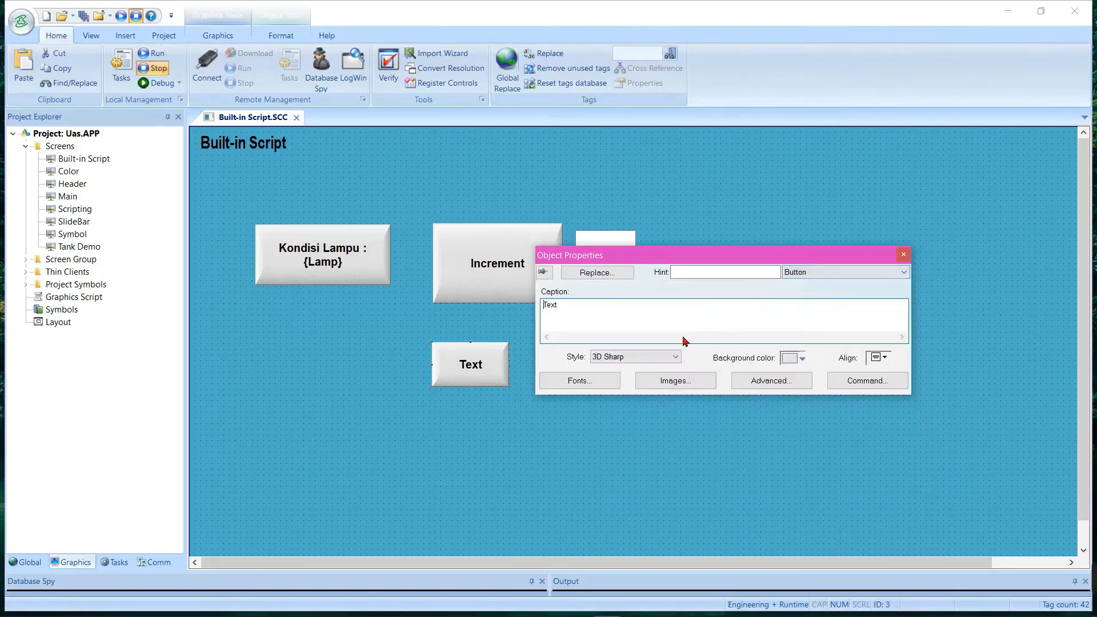
pyautogui.doubleClick(597, 313)
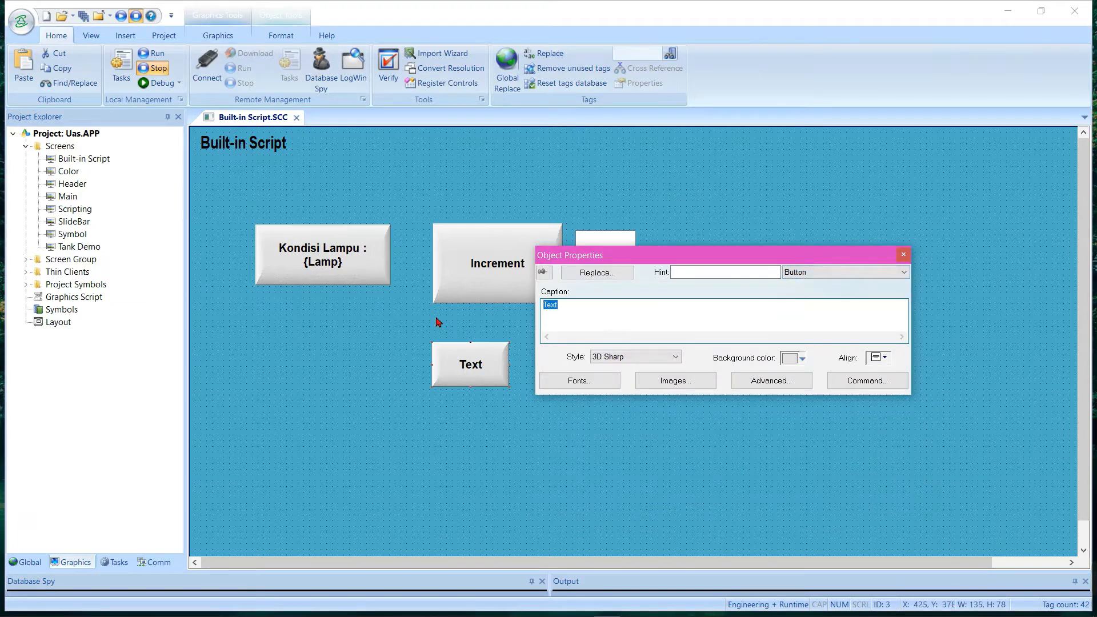
pyautogui.write('Tank Demo')
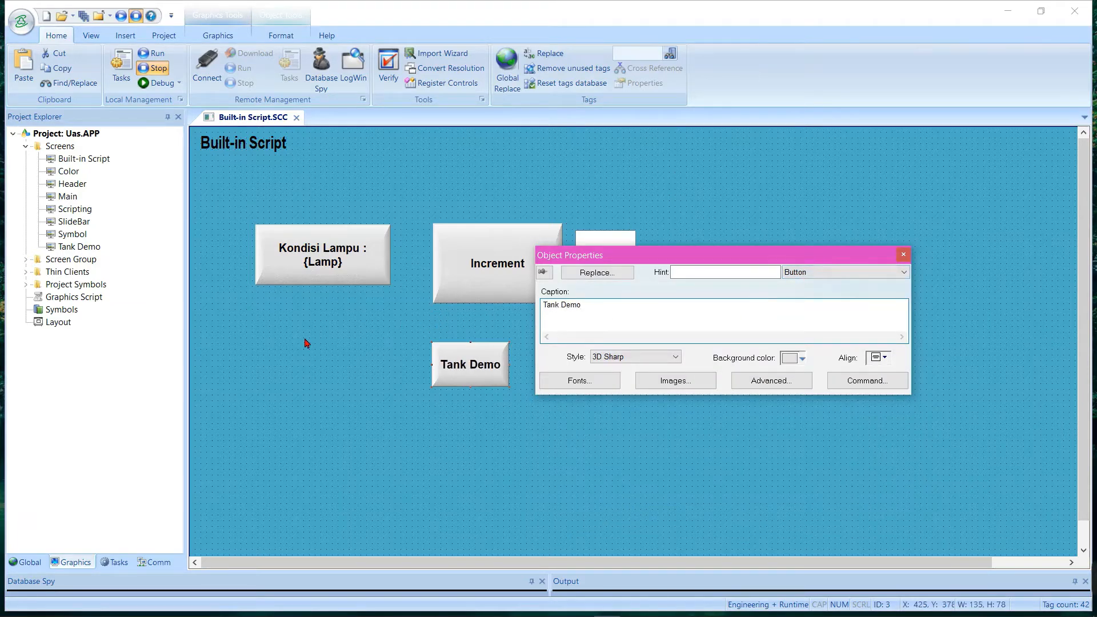
pyautogui.click(279, 370)
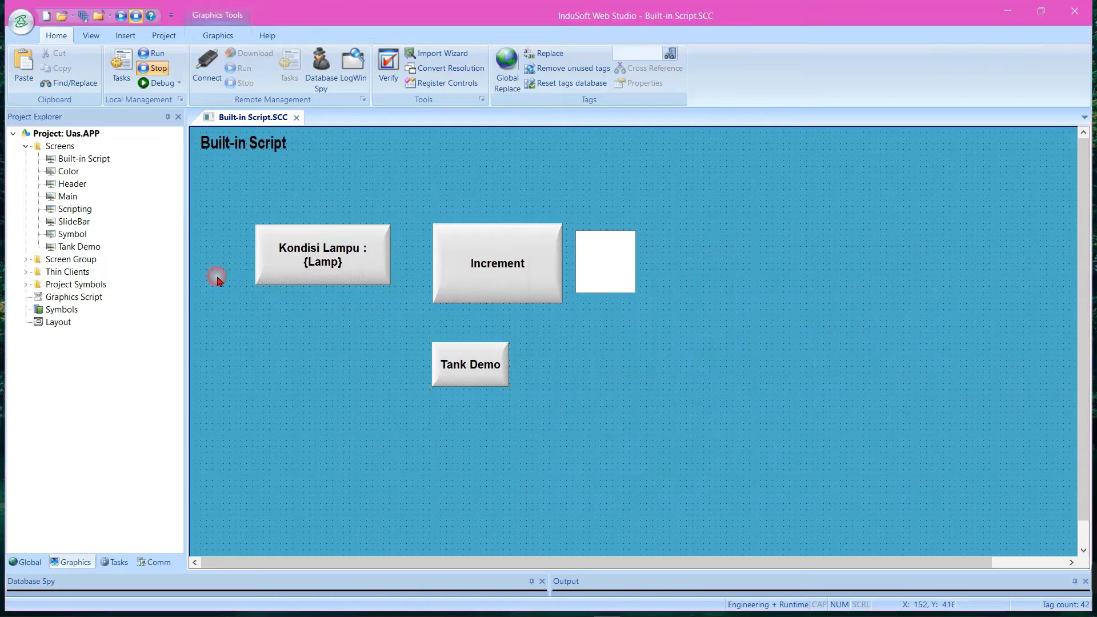
pyautogui.click(298, 120)
pyautogui.press('Return')
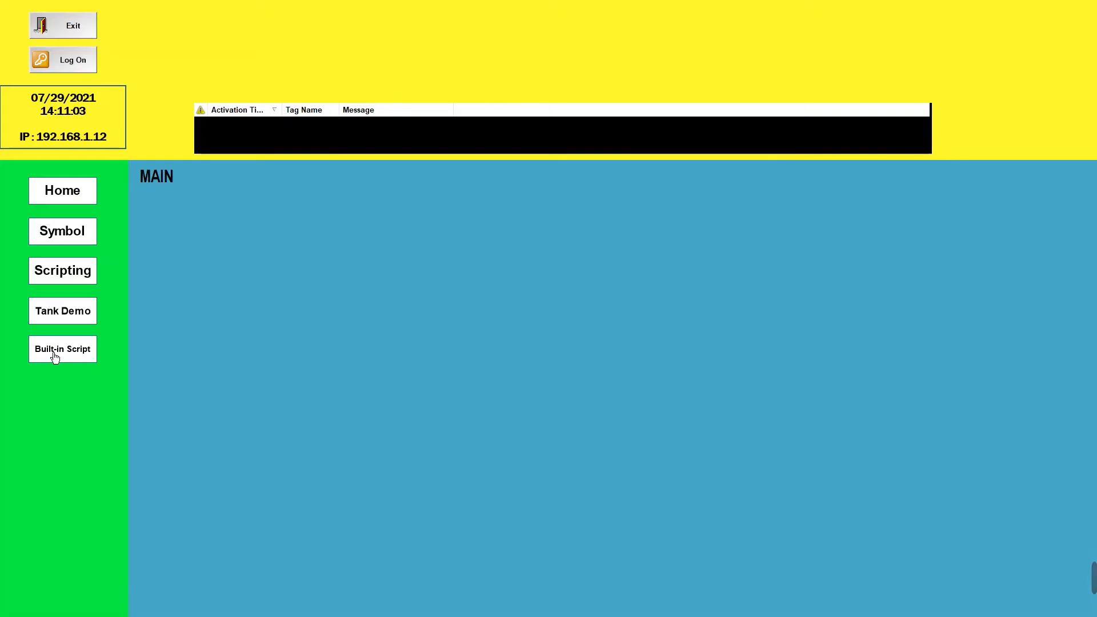
# Test the Tank Demo button on the running Built-in Script screen and exit the application
pyautogui.click(71, 346)
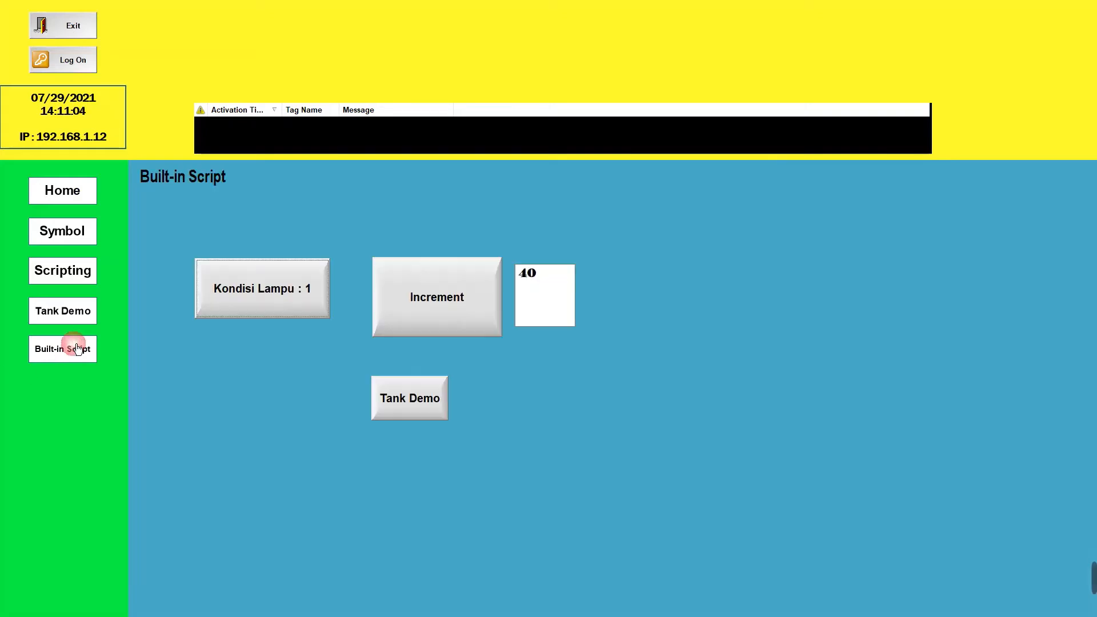
pyautogui.click(428, 409)
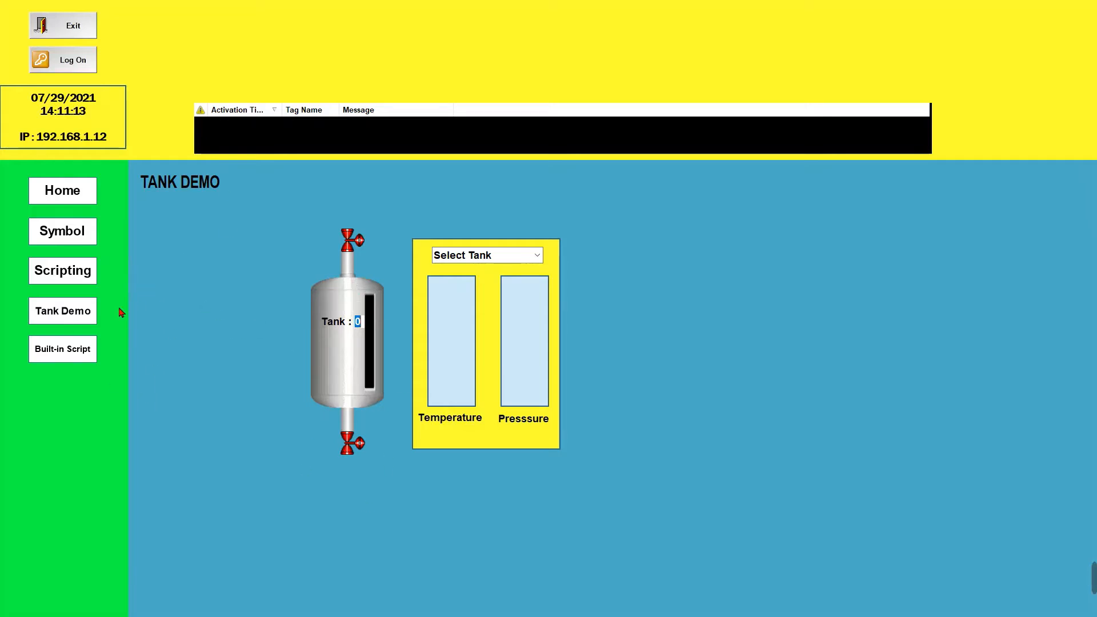
pyautogui.click(78, 33)
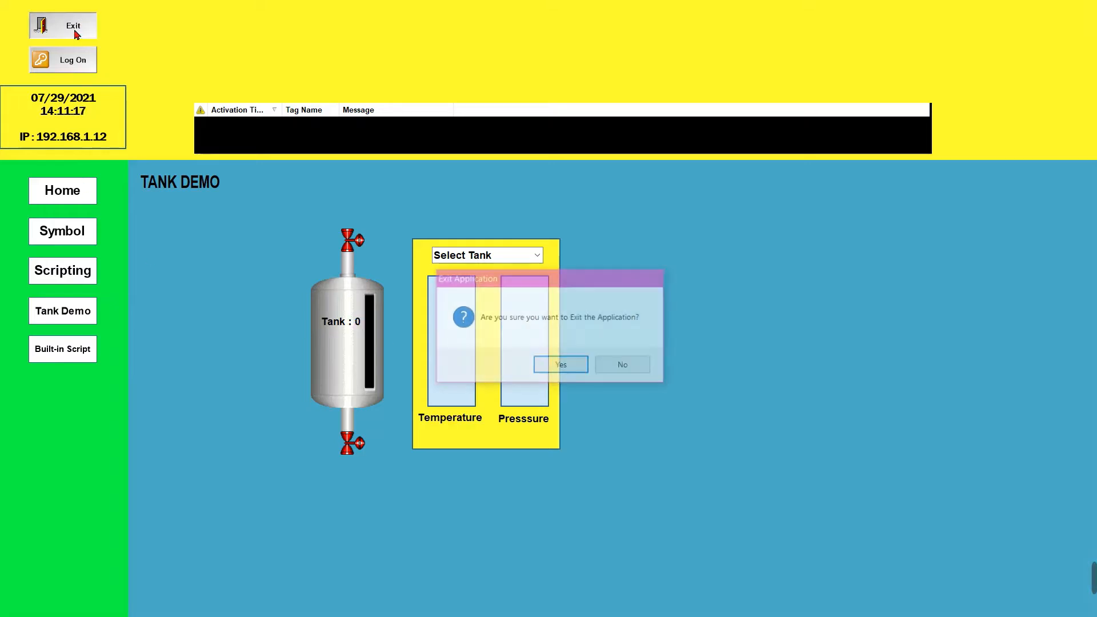
pyautogui.click(568, 363)
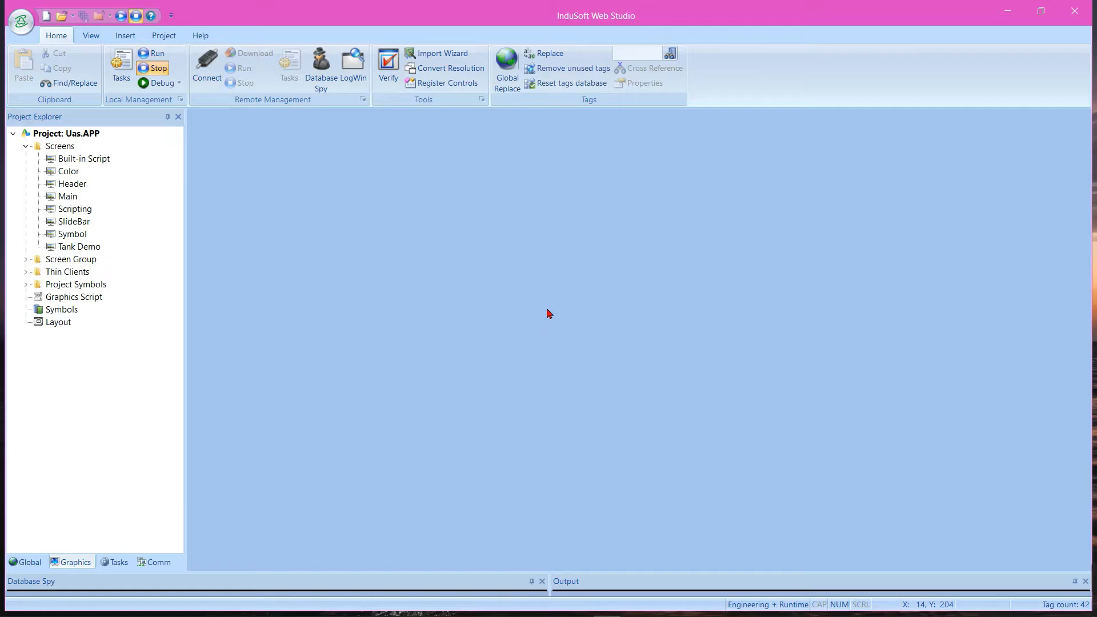
# Reopen the Built-in Script screen for editing and open the Tank Demo button's Command properties
pyautogui.doubleClick(84, 160)
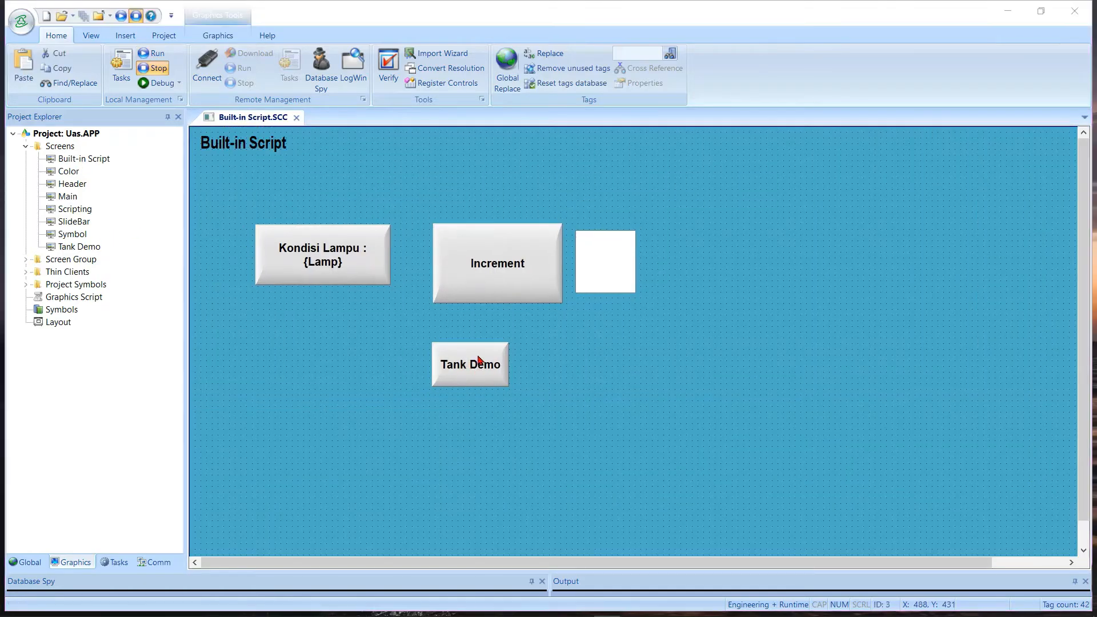
pyautogui.doubleClick(478, 359)
pyautogui.rightClick(477, 359)
pyautogui.click(458, 359)
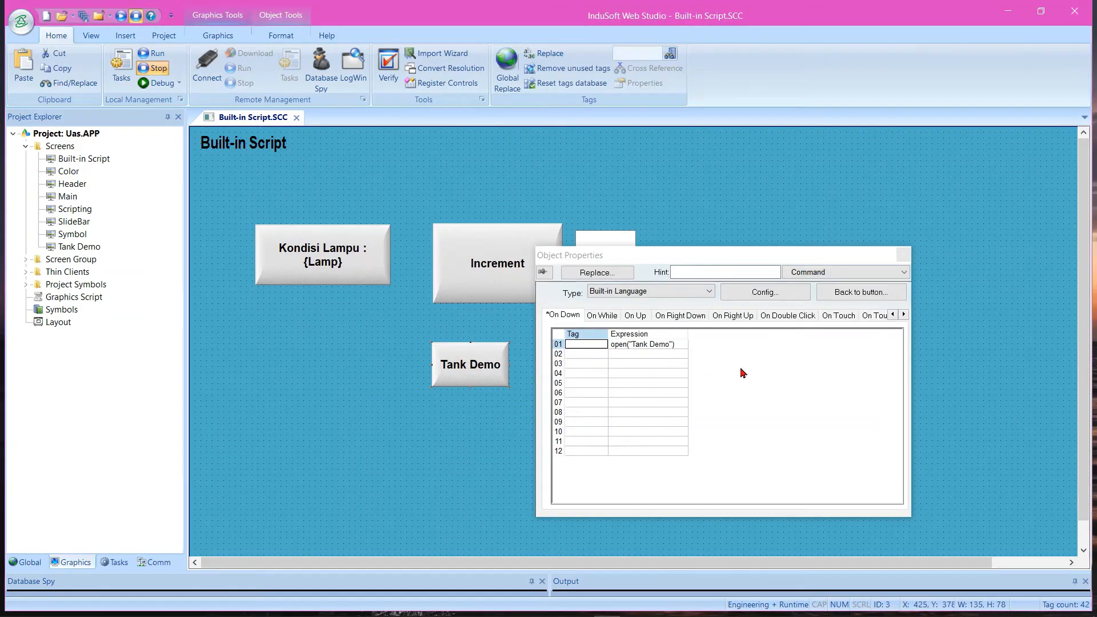
# Try the Open Screen command type on the Tank Demo button and return it to Built-in Language
pyautogui.click(654, 291)
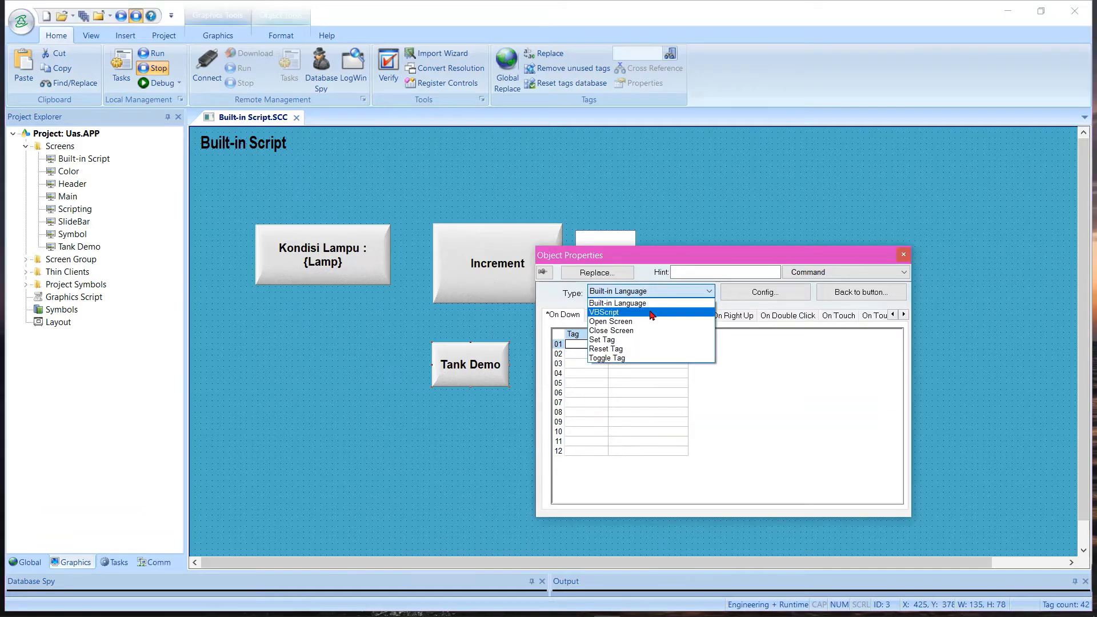
pyautogui.click(638, 322)
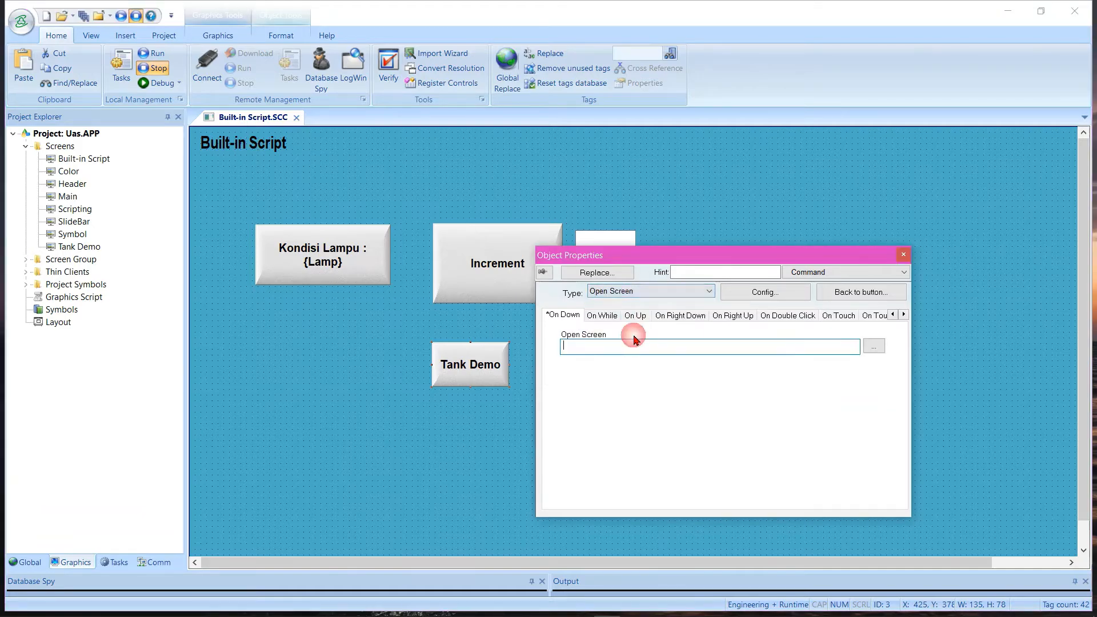
pyautogui.click(628, 293)
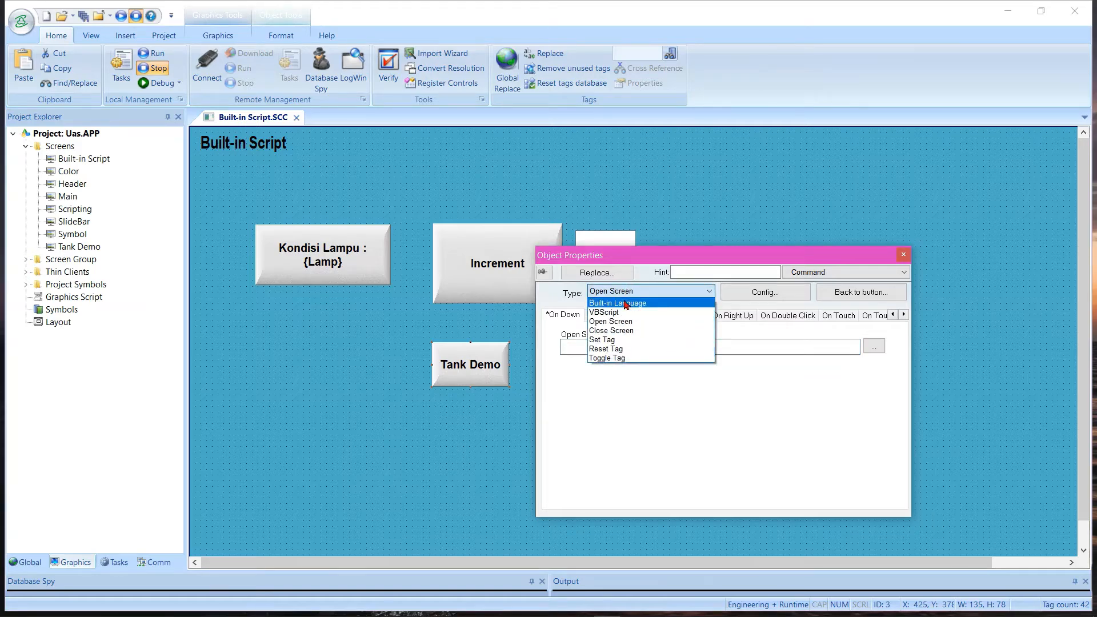
pyautogui.click(626, 304)
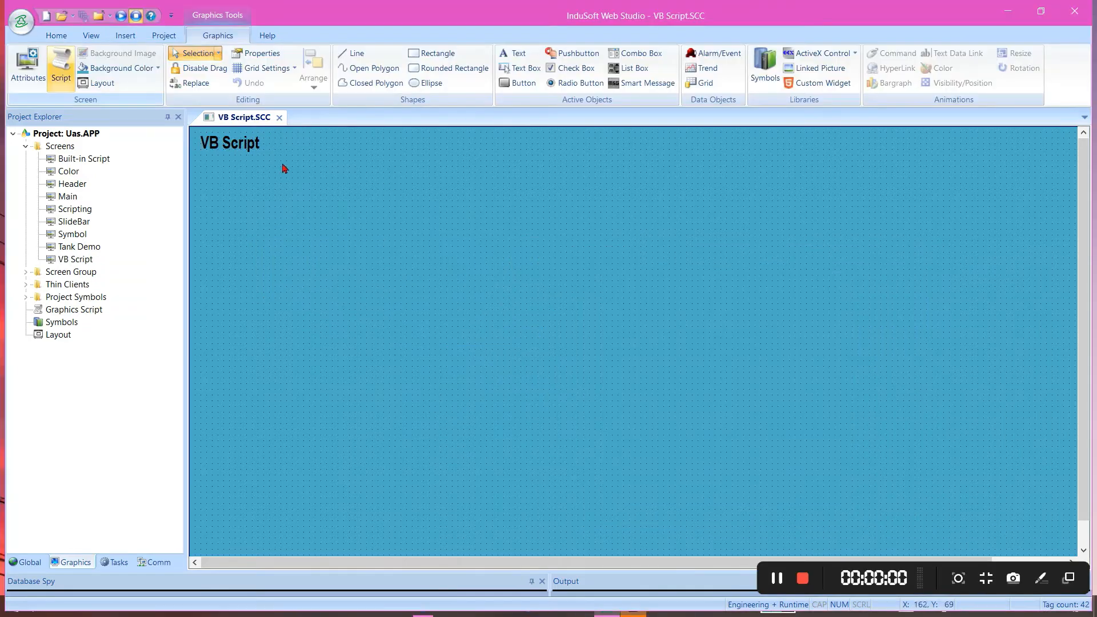
# Draw a button about 159 by 79 at about X 175, Y 135 on the VB Script screen and caption it Increment
pyautogui.click(517, 83)
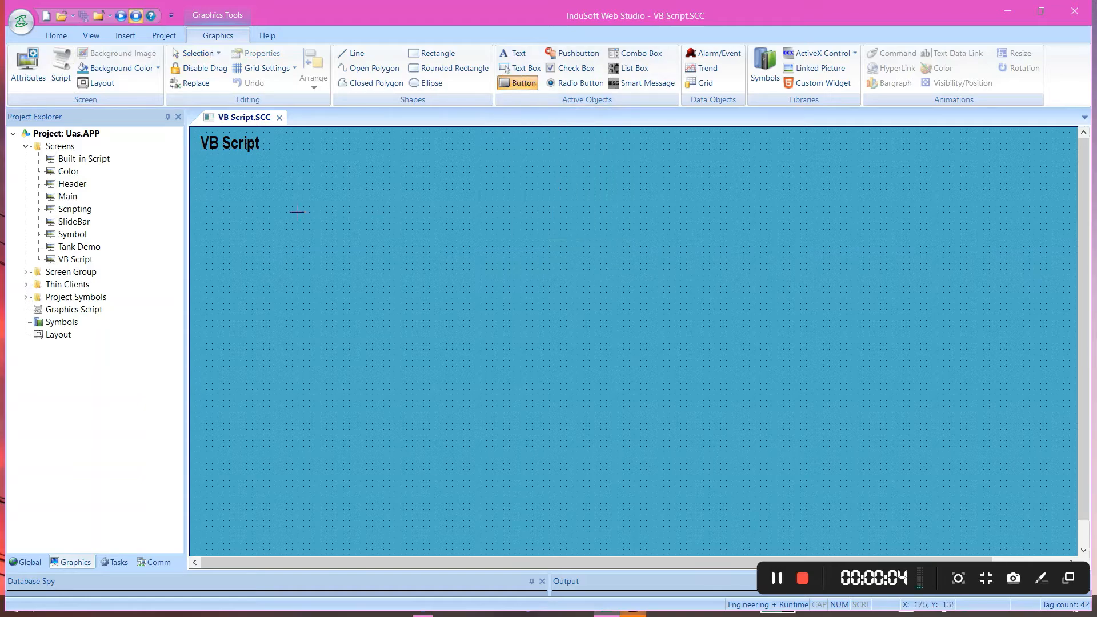
pyautogui.moveTo(295, 210); pyautogui.dragTo(389, 257)
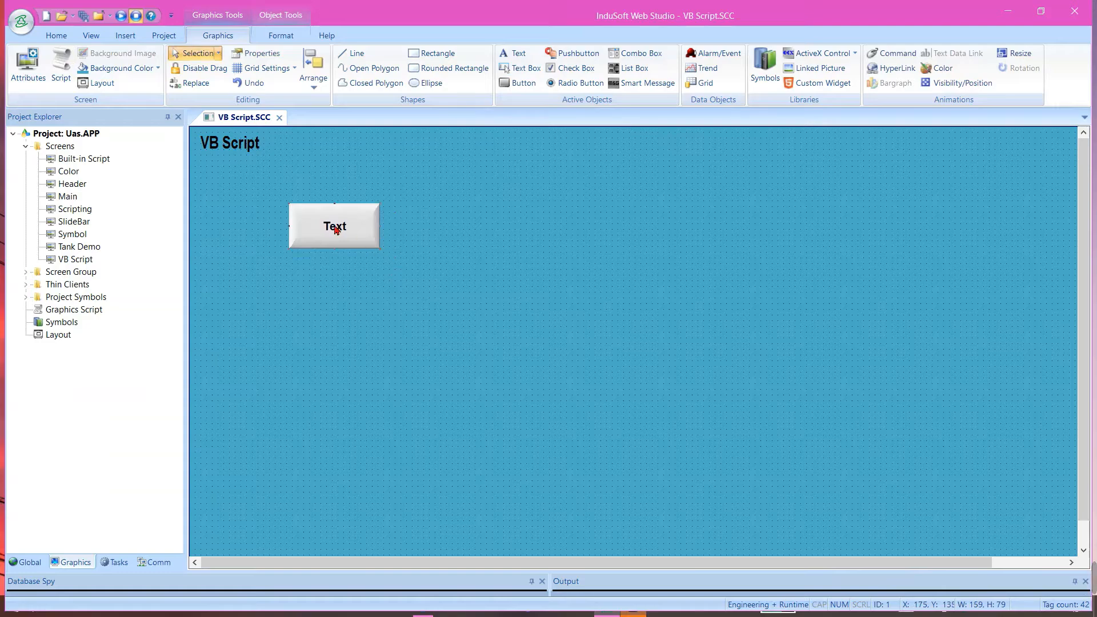
pyautogui.doubleClick(334, 227)
pyautogui.click(752, 272)
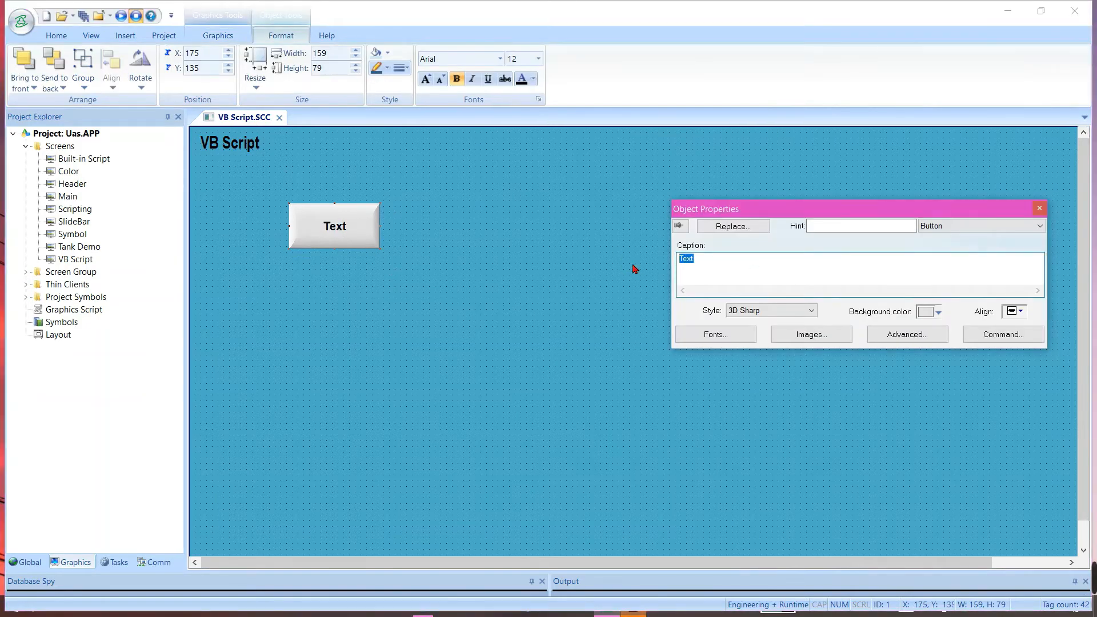
pyautogui.write('Increment')
# Apply the Command animation to the Increment button and set its type to VBScript
pyautogui.click(218, 36)
pyautogui.click(878, 57)
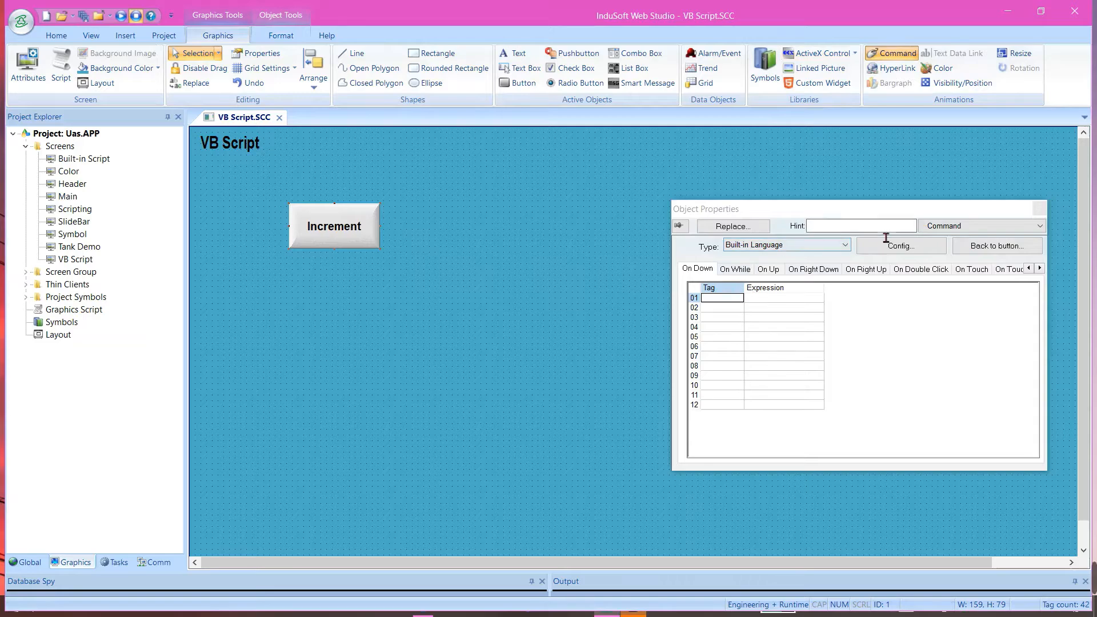
pyautogui.click(770, 245)
pyautogui.click(763, 260)
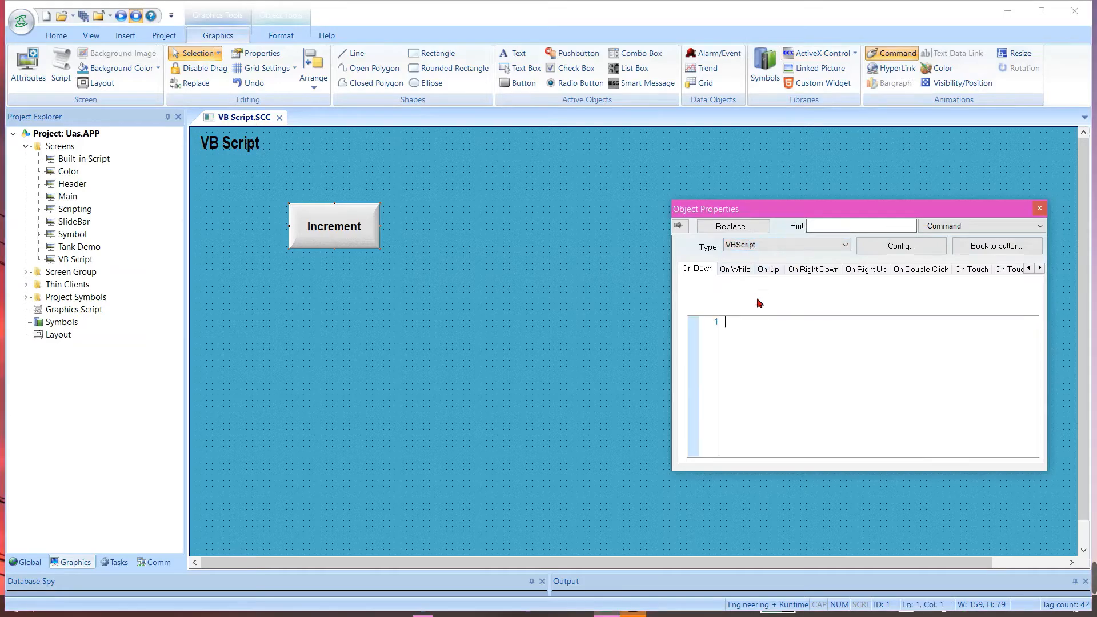
# Write the On Down script $inc_tag = $inc_tag + 5 for the Increment button and close its properties
pyautogui.click(760, 336)
pyautogui.write('$')
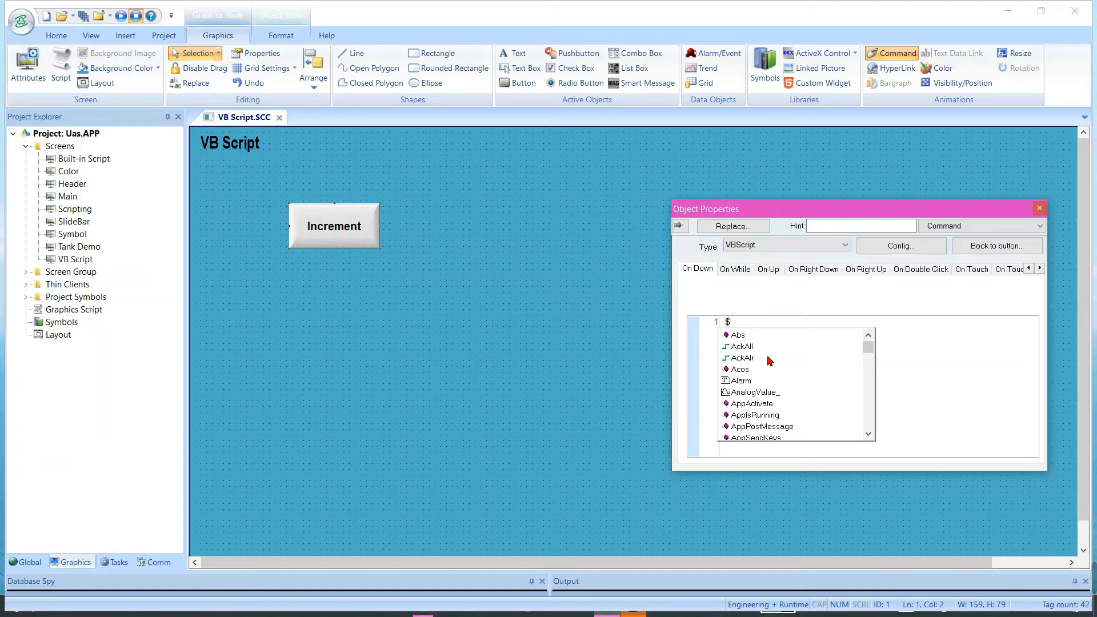
pyautogui.write('inc')
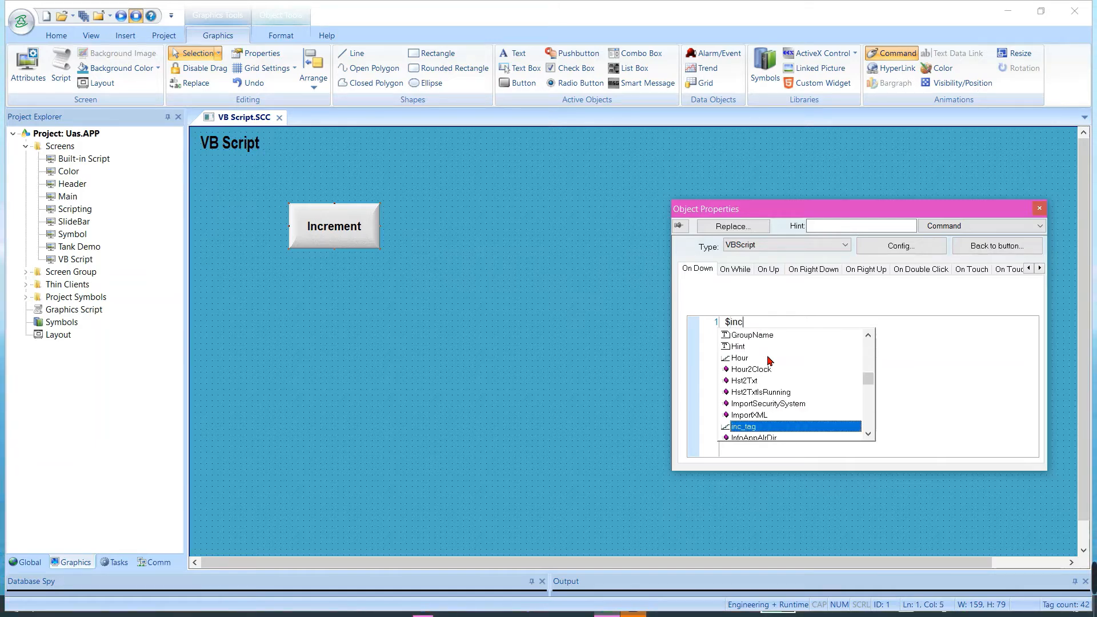
pyautogui.press('Return')
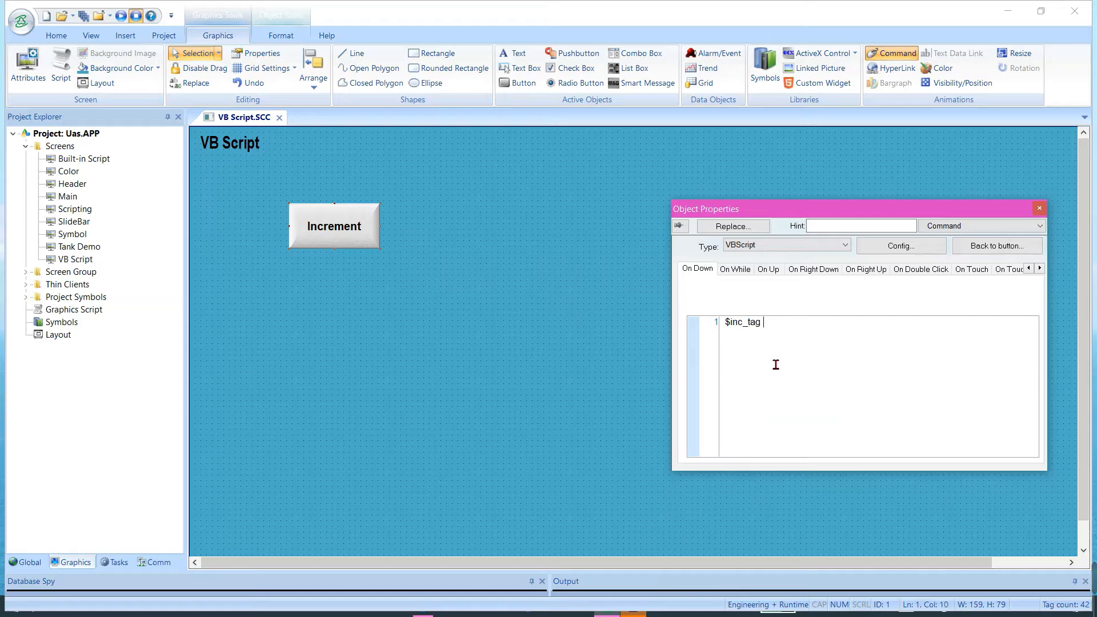
pyautogui.write('= $in')
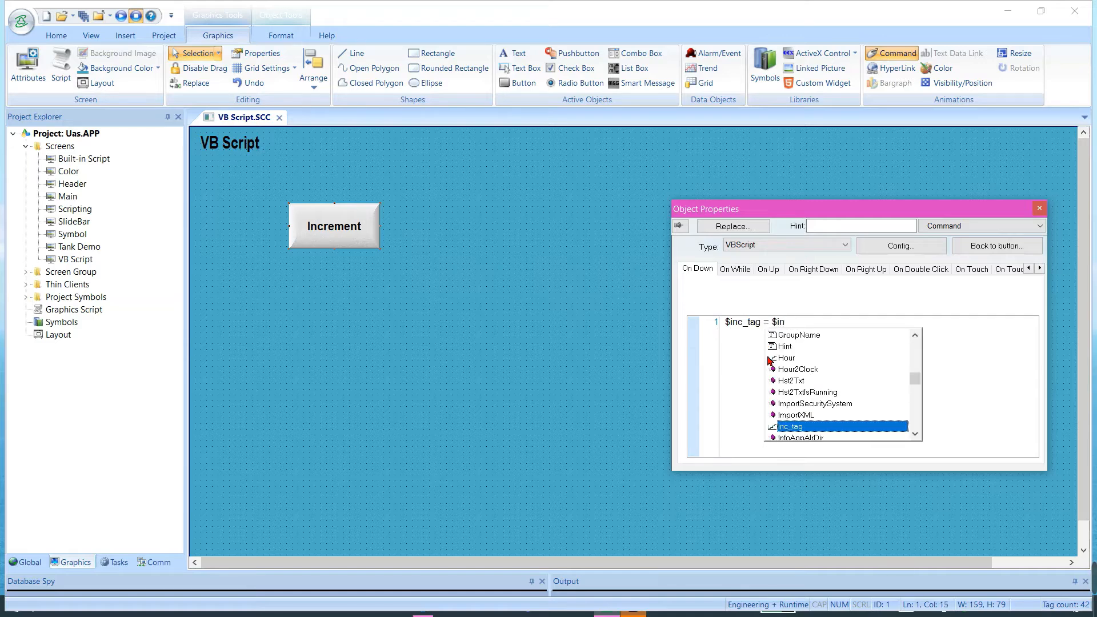
pyautogui.write('c_tag + 5')
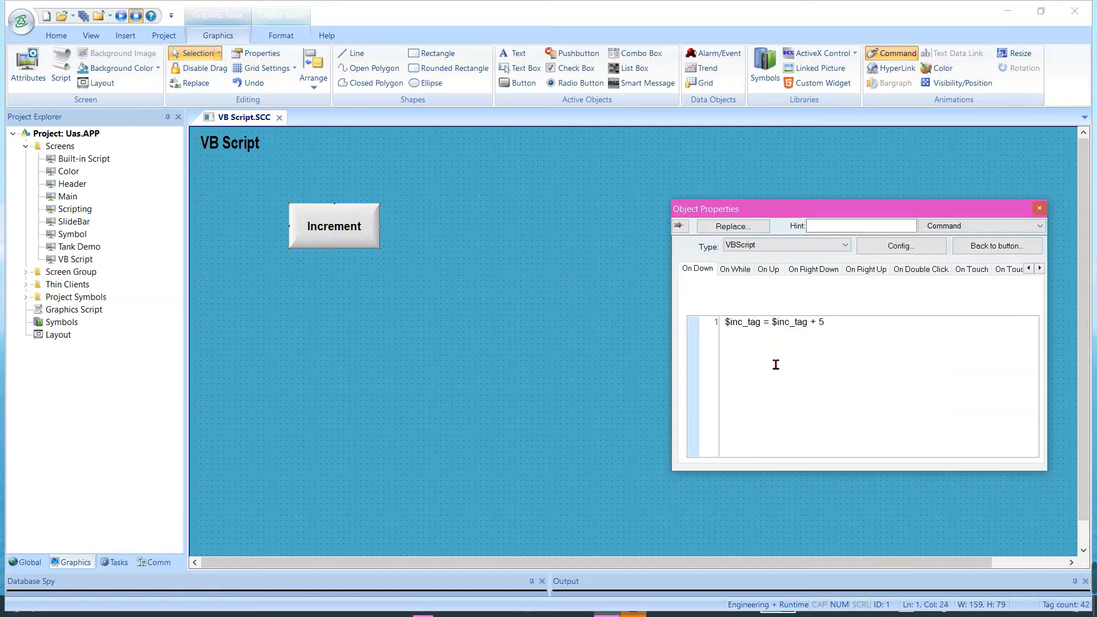
pyautogui.click(585, 304)
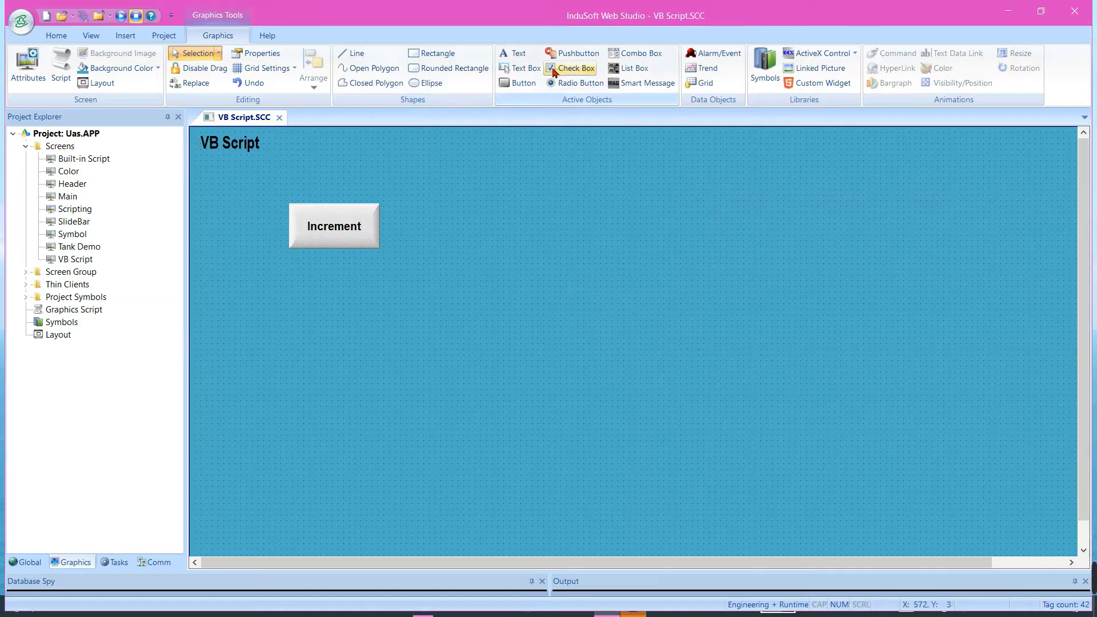
# Draw a text box about 97 by 81 beside Increment at about X 355, Y 134, and link it to inc_tag
pyautogui.click(526, 69)
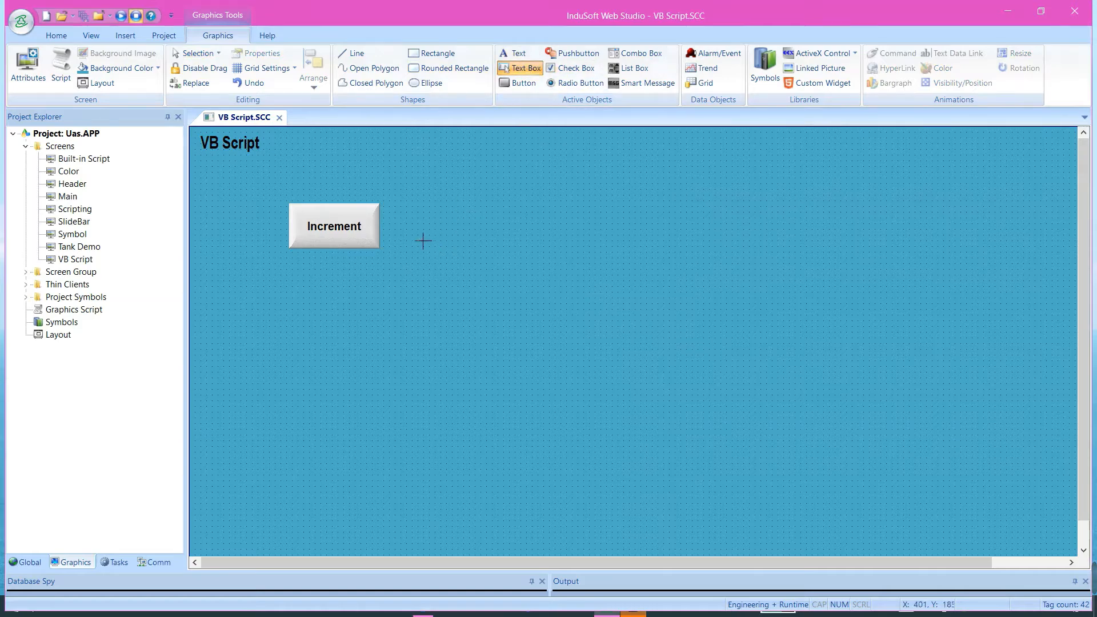
pyautogui.moveTo(400, 211); pyautogui.dragTo(447, 249)
pyautogui.doubleClick(429, 232)
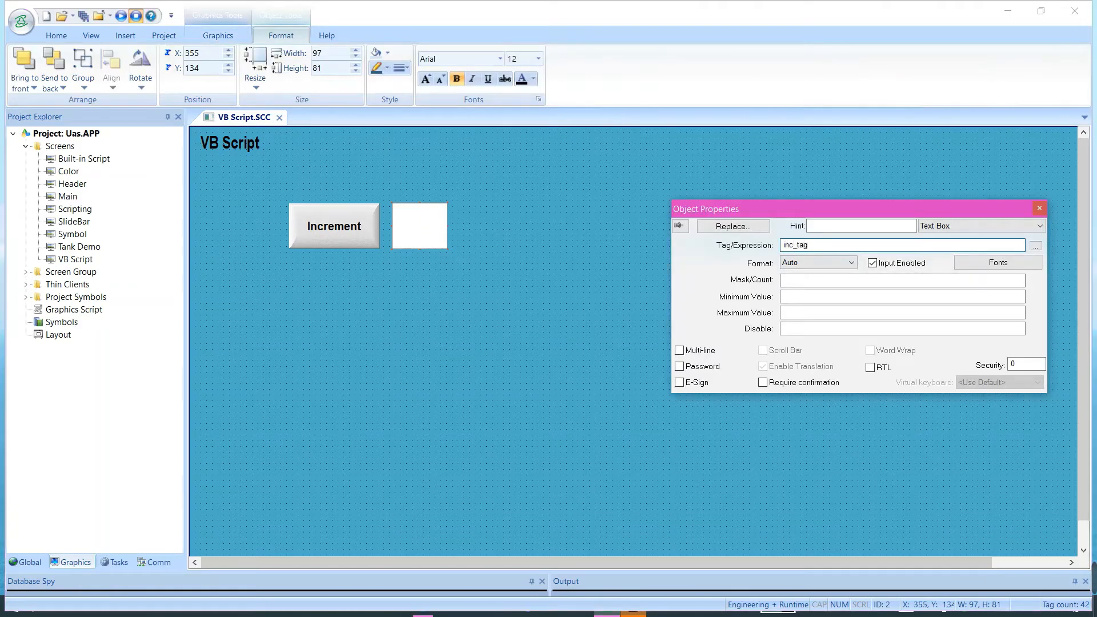
# Look up the project's integer tags in the Object Finder and assign inc_tag as the text box's tag
pyautogui.click(1035, 245)
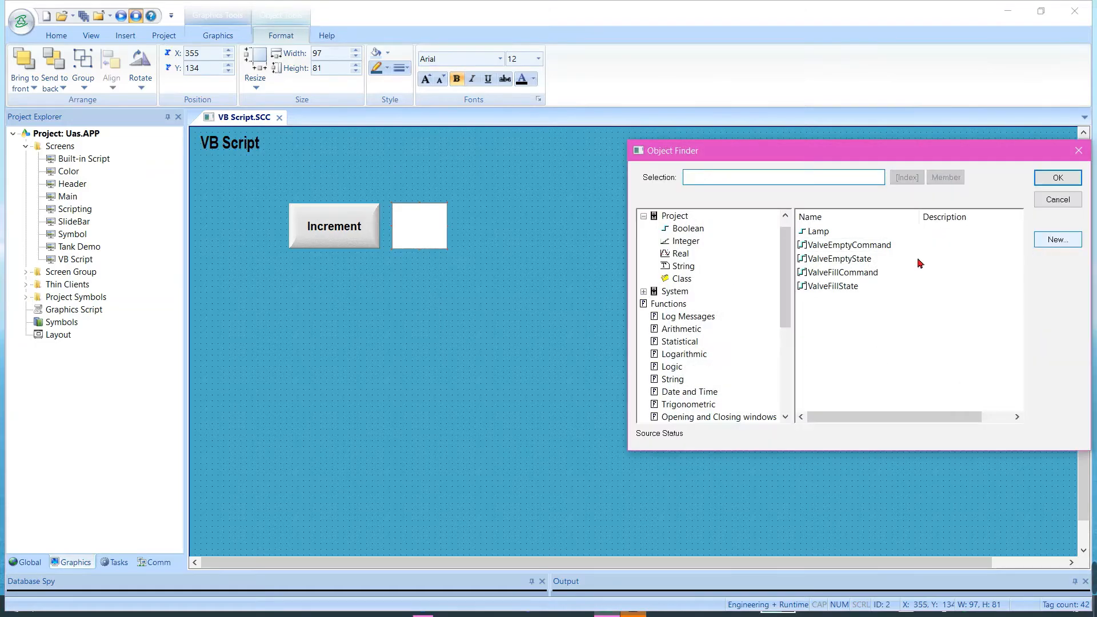
pyautogui.click(683, 245)
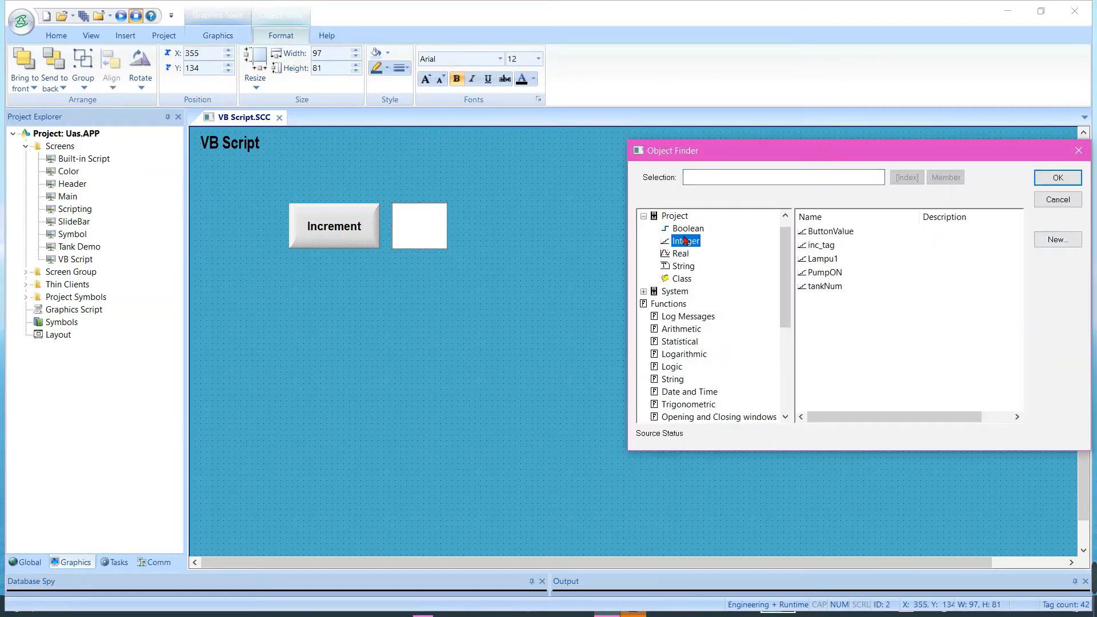
pyautogui.click(682, 266)
pyautogui.click(685, 241)
pyautogui.click(691, 229)
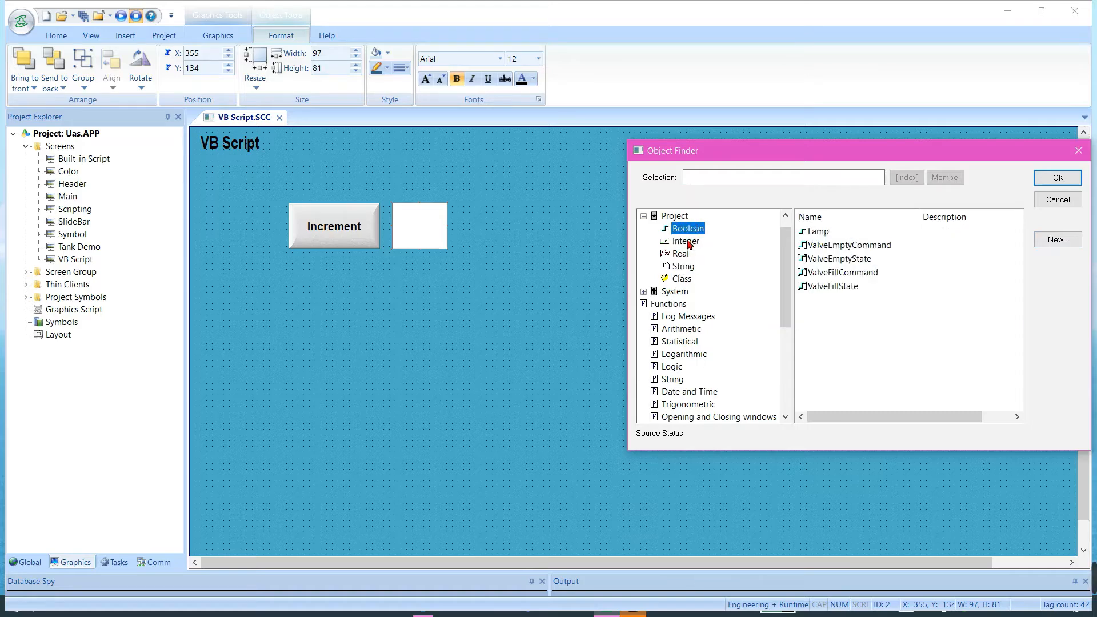
pyautogui.click(686, 241)
pyautogui.doubleClick(823, 243)
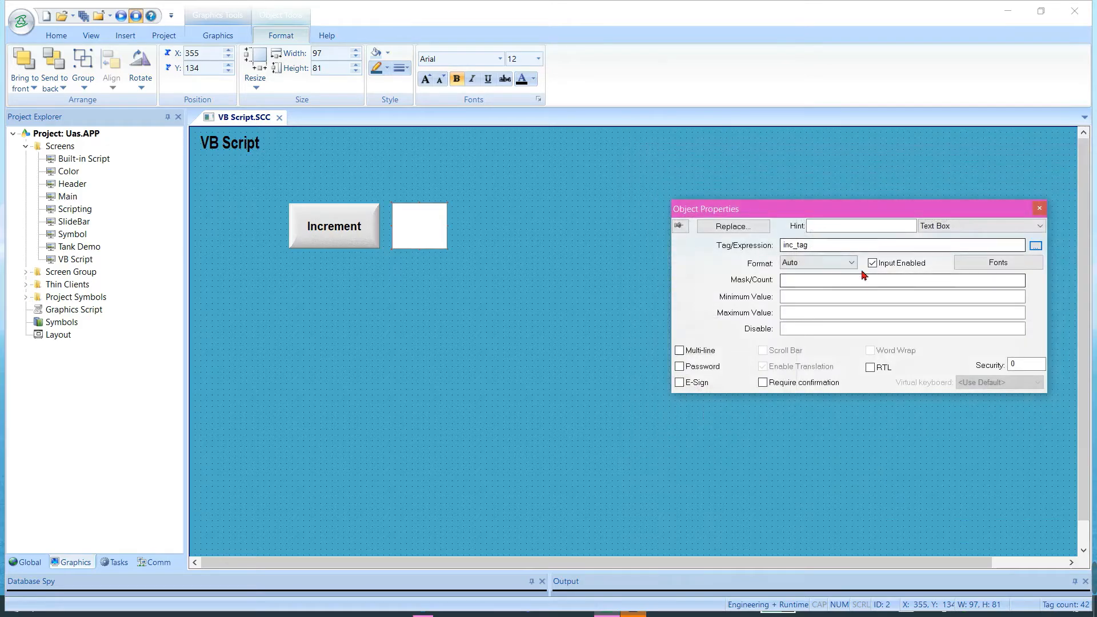
# Set the inc_tag text box's font size to 20 and close its properties
pyautogui.click(993, 263)
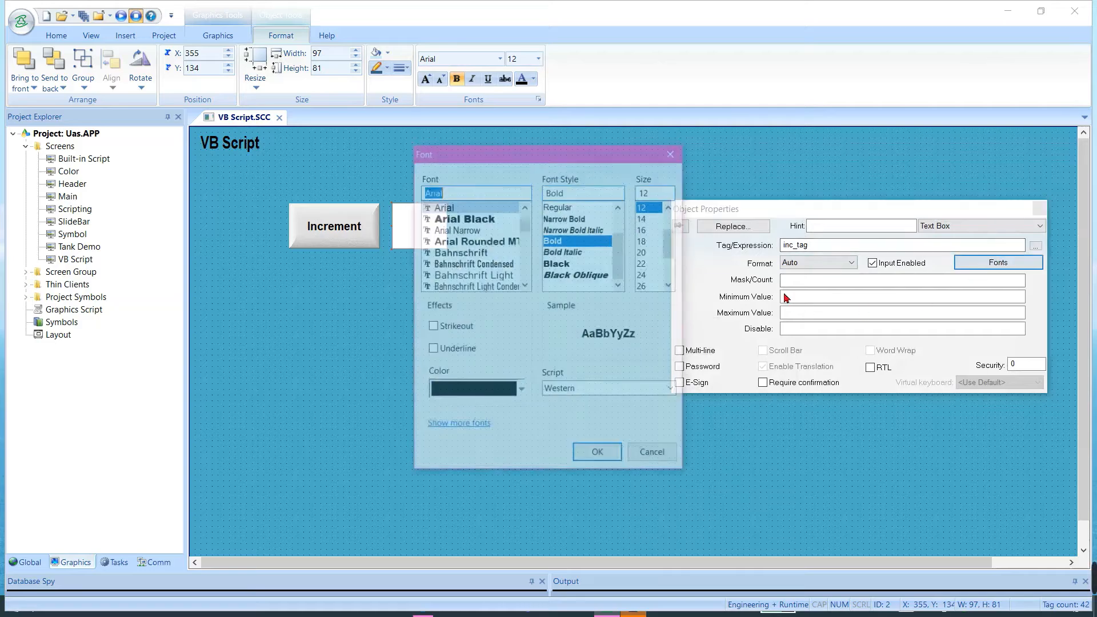
pyautogui.click(644, 252)
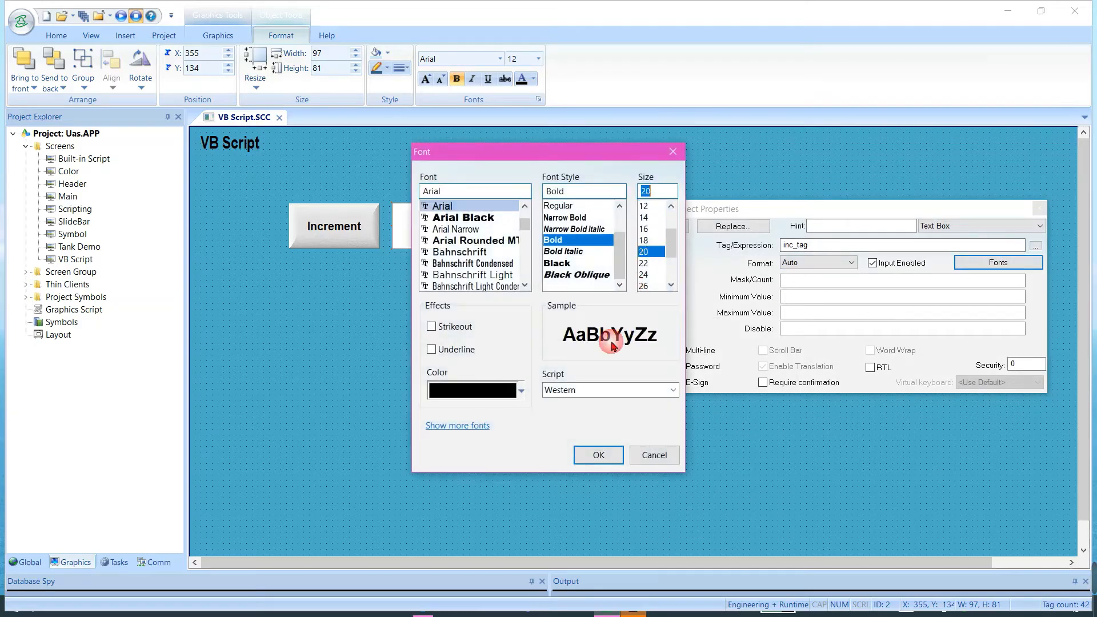
pyautogui.click(597, 462)
pyautogui.click(801, 169)
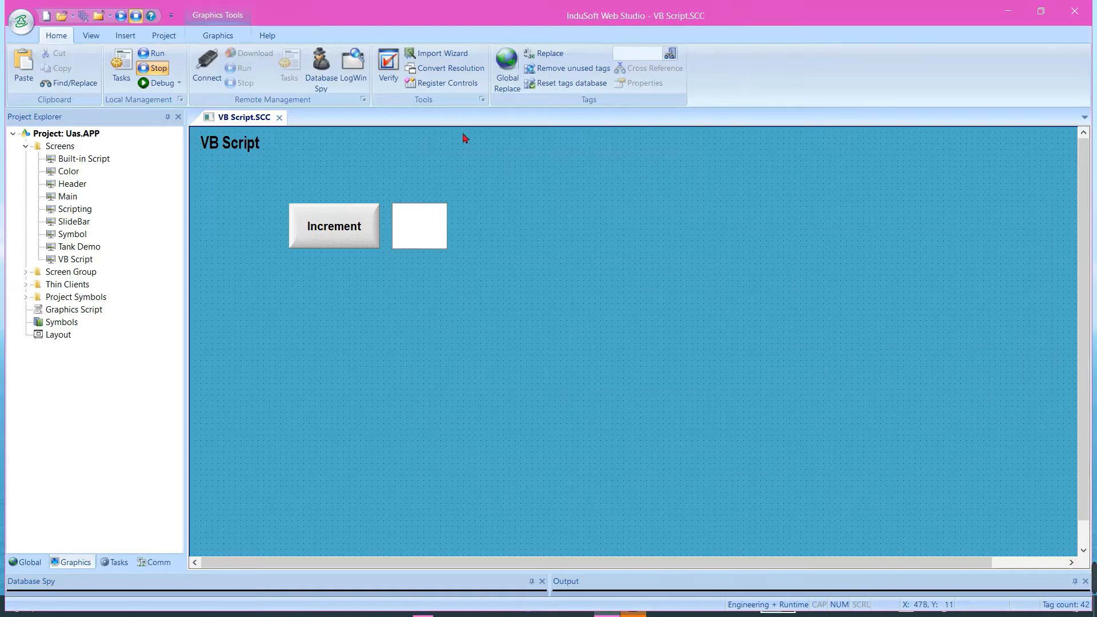
# Close the VB Script screen editor, then run the project and show its VB Script screen
pyautogui.click(278, 117)
pyautogui.click(121, 17)
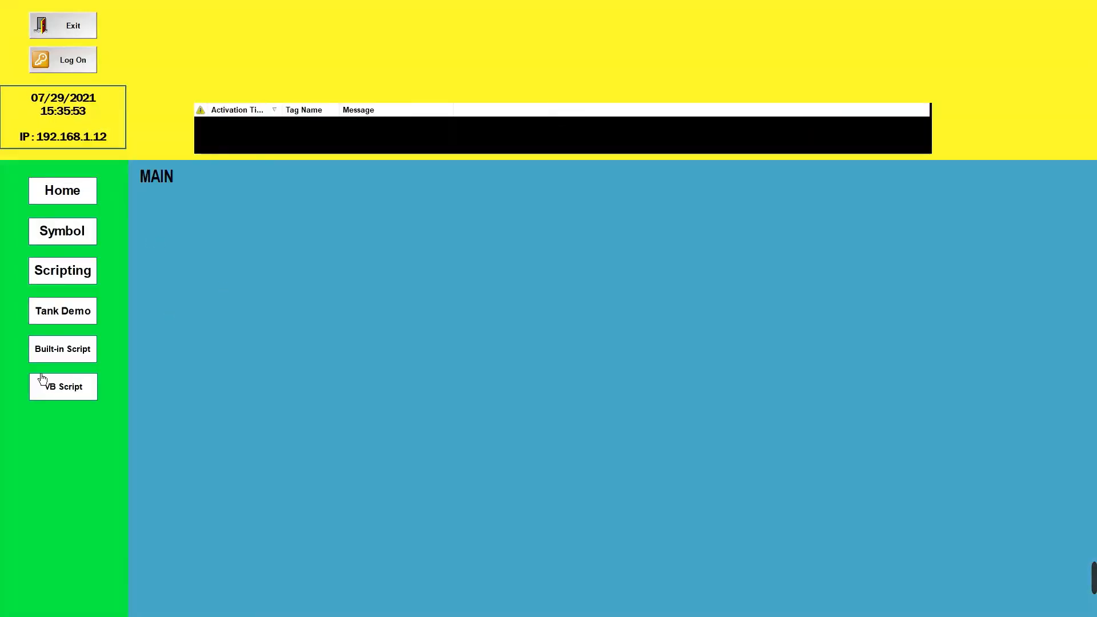
pyautogui.click(78, 392)
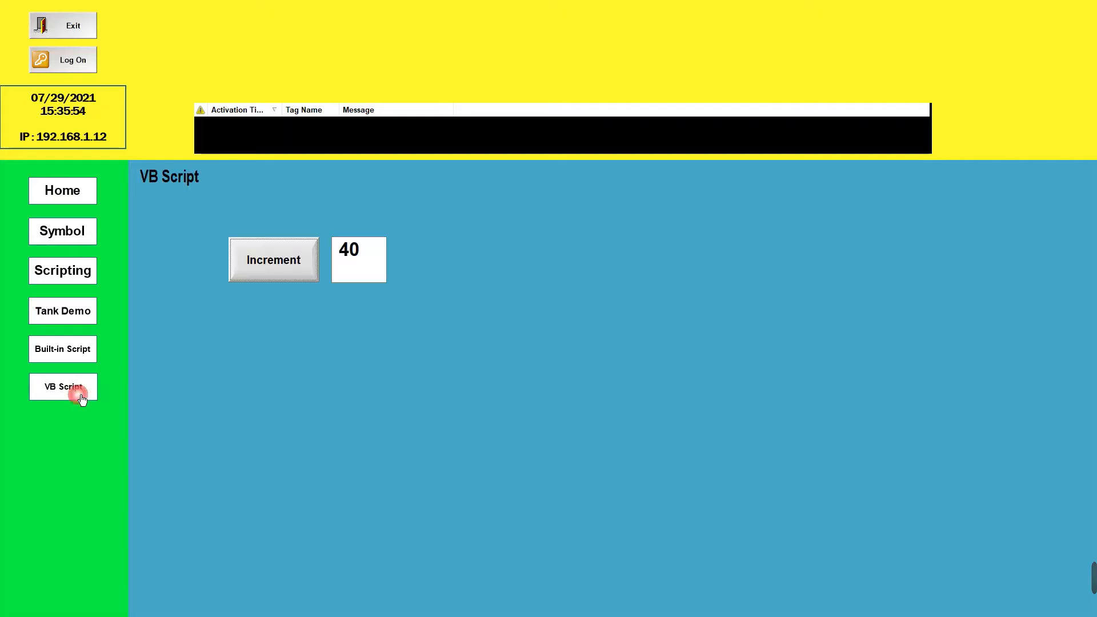
# Test the Increment button on the running VB Script screen by triggering it nine times
pyautogui.click(293, 276)
pyautogui.click(293, 276)
pyautogui.click(293, 277)
pyautogui.click(293, 276)
pyautogui.click(293, 276)
pyautogui.click(293, 277)
pyautogui.click(293, 277)
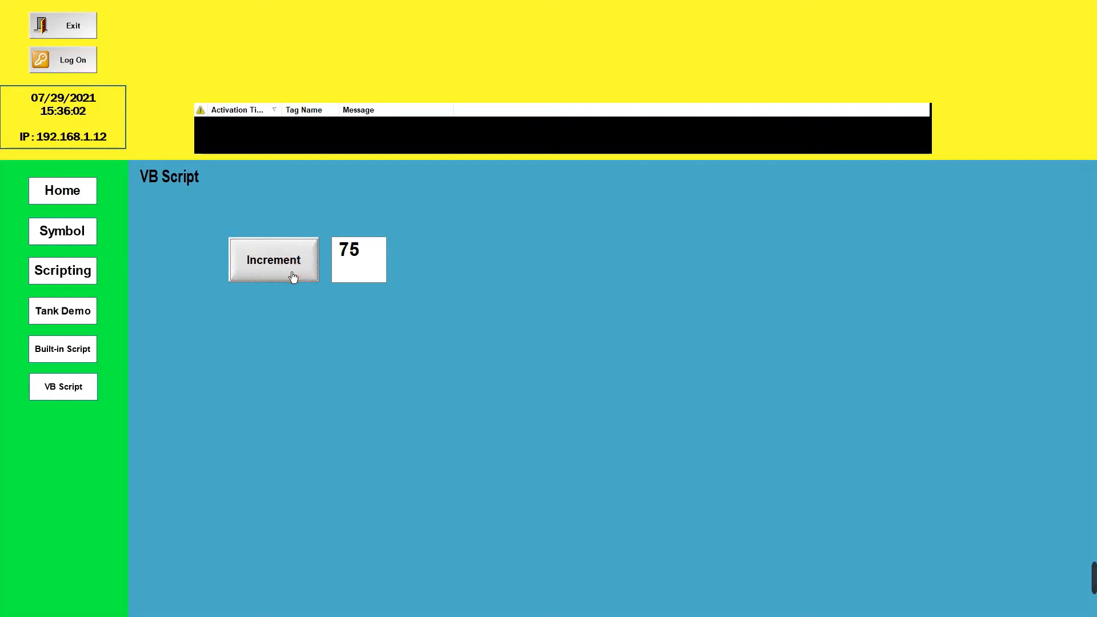
pyautogui.click(293, 276)
pyautogui.click(293, 277)
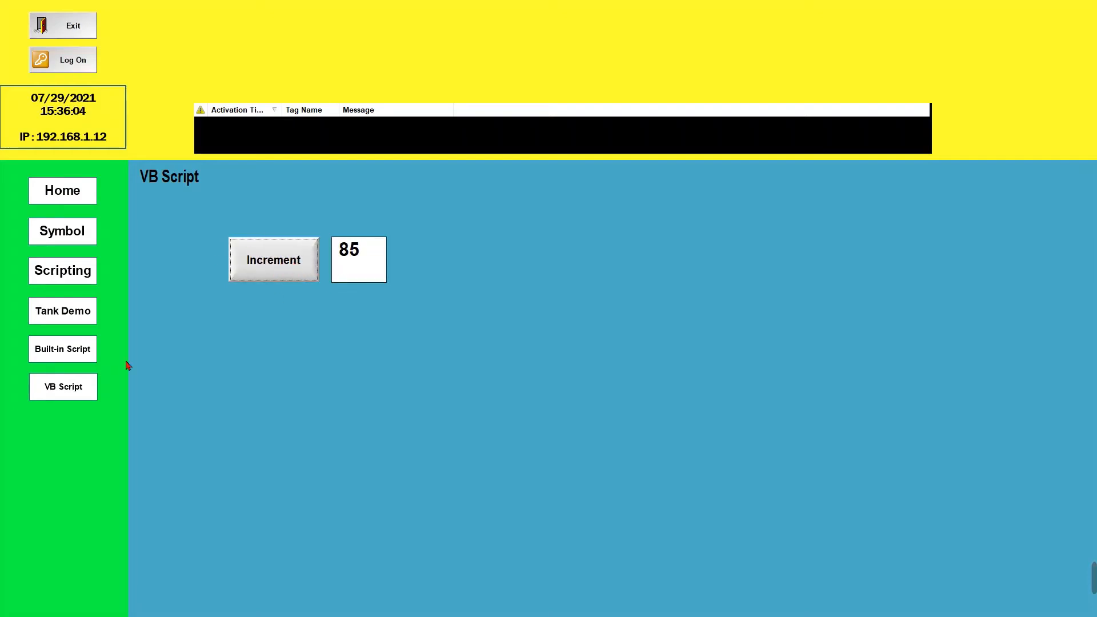
# Switch to the running Built-in Script screen and trigger its Increment button to compare the shared tag value
pyautogui.click(75, 360)
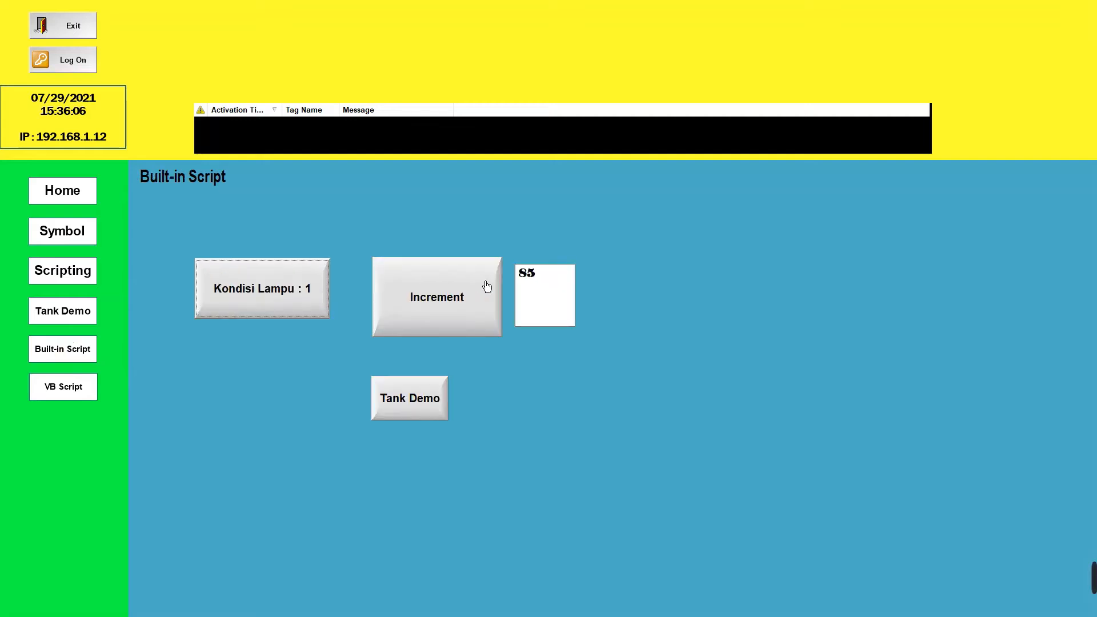
pyautogui.click(442, 319)
pyautogui.click(440, 318)
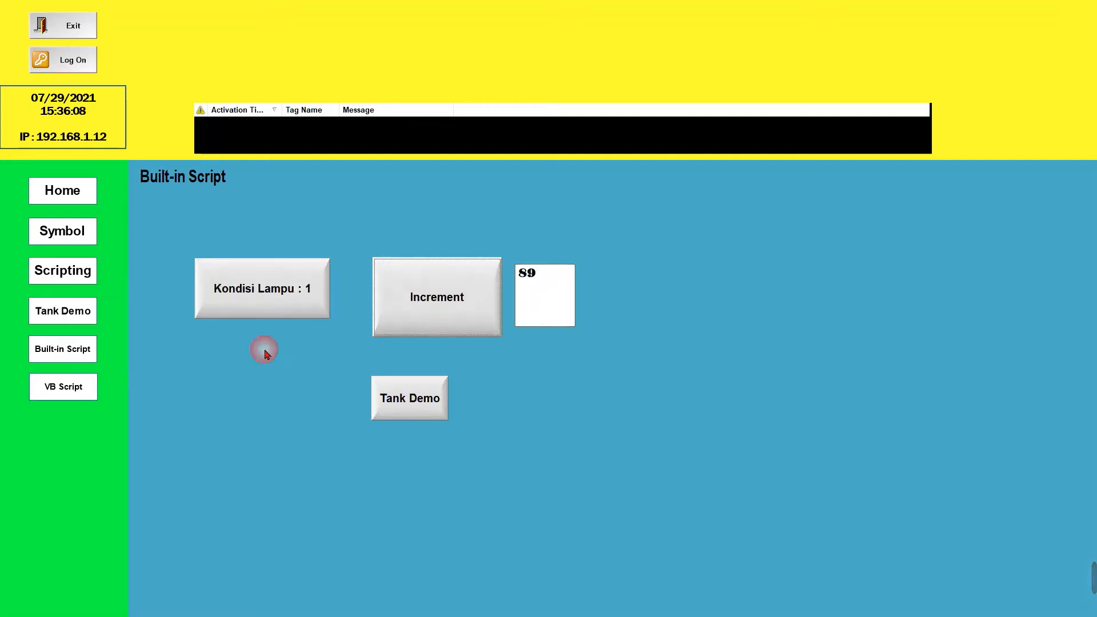
# Return to the running VB Script screen, trigger Increment several more times, and exit the application
pyautogui.click(83, 396)
pyautogui.click(268, 276)
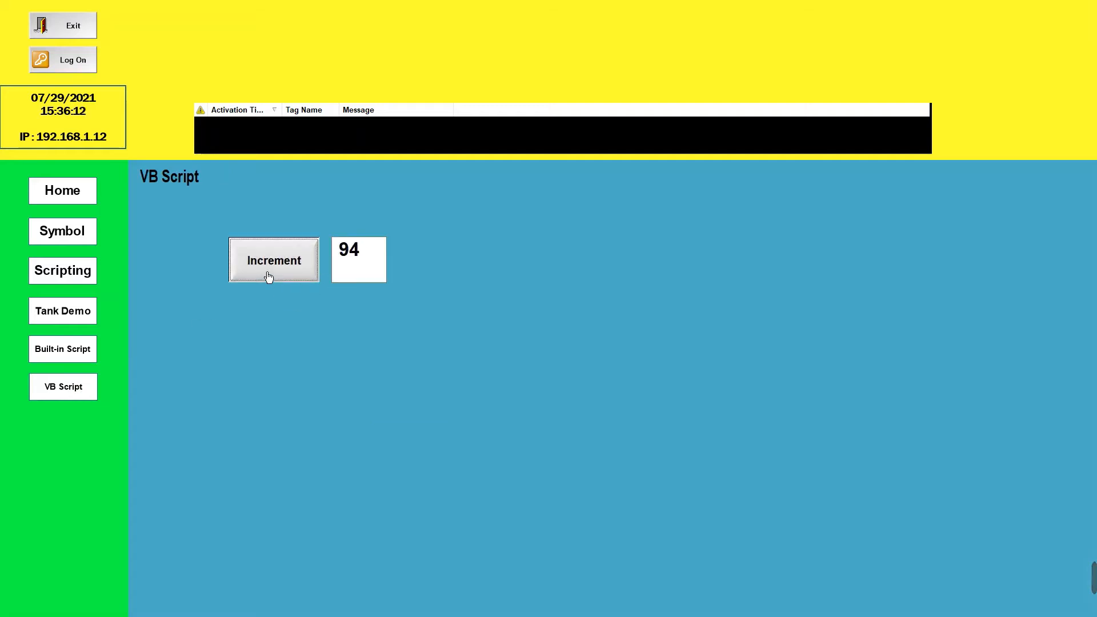
pyautogui.click(268, 276)
pyautogui.click(268, 276)
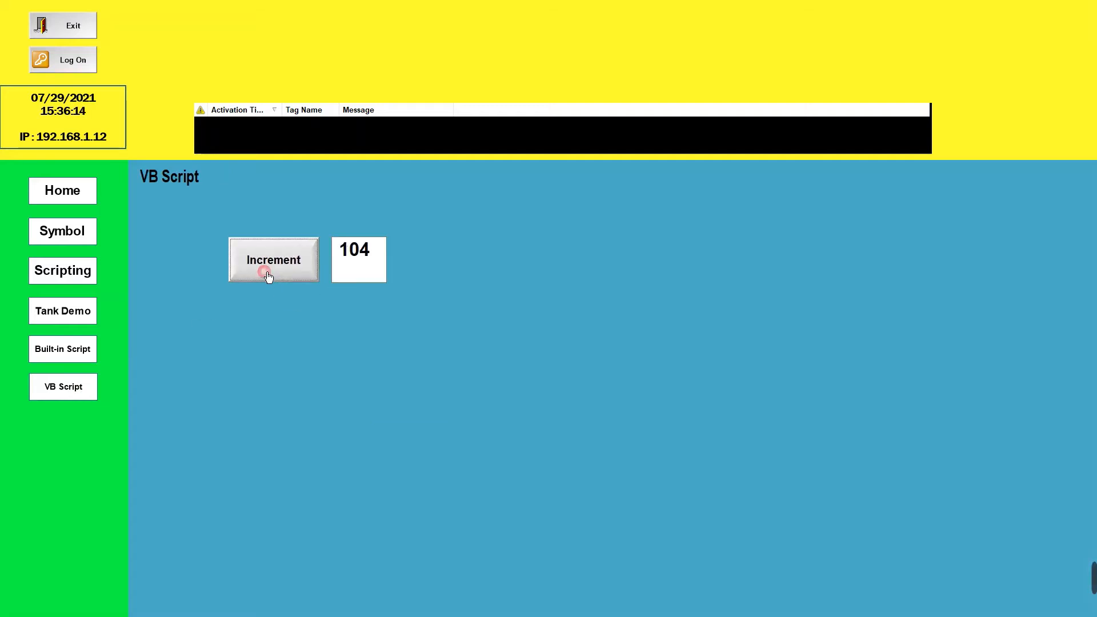
pyautogui.click(269, 277)
pyautogui.click(268, 277)
pyautogui.click(268, 276)
pyautogui.click(268, 276)
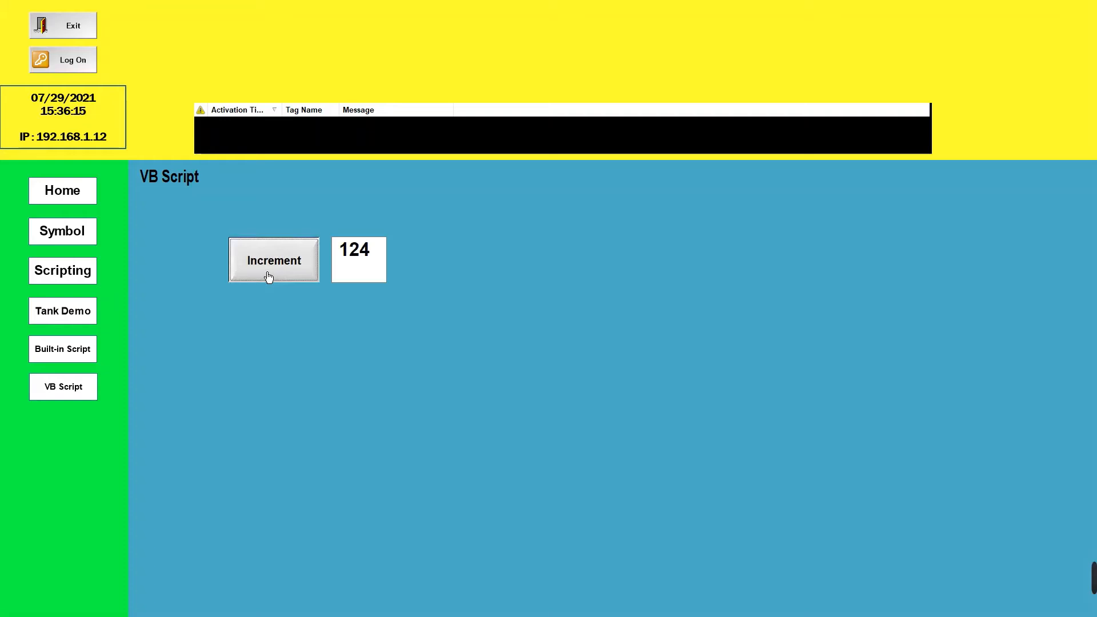
pyautogui.click(90, 38)
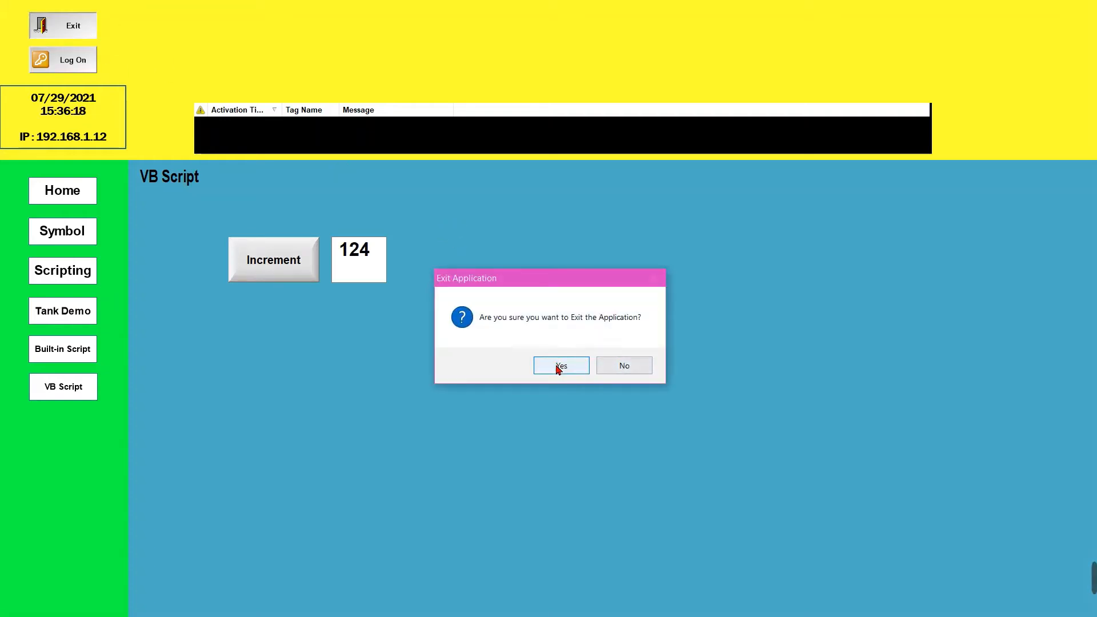
pyautogui.click(559, 367)
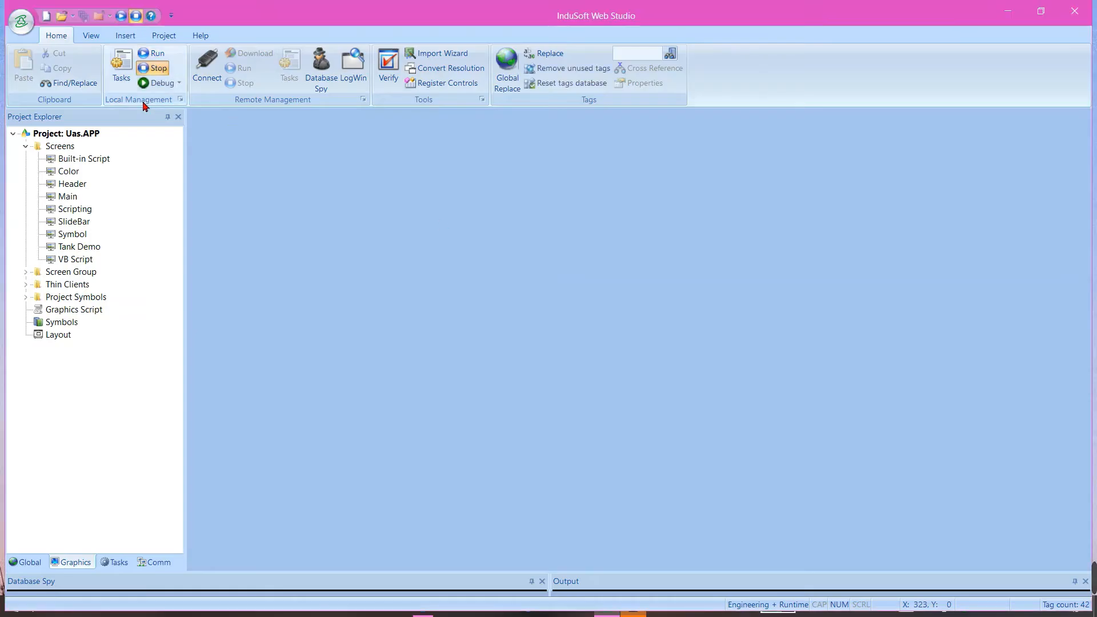
# On the VB Script screen, draw a button about 149 by 90 at about X 201, Y 252, captioned Open Screen
pyautogui.doubleClick(88, 263)
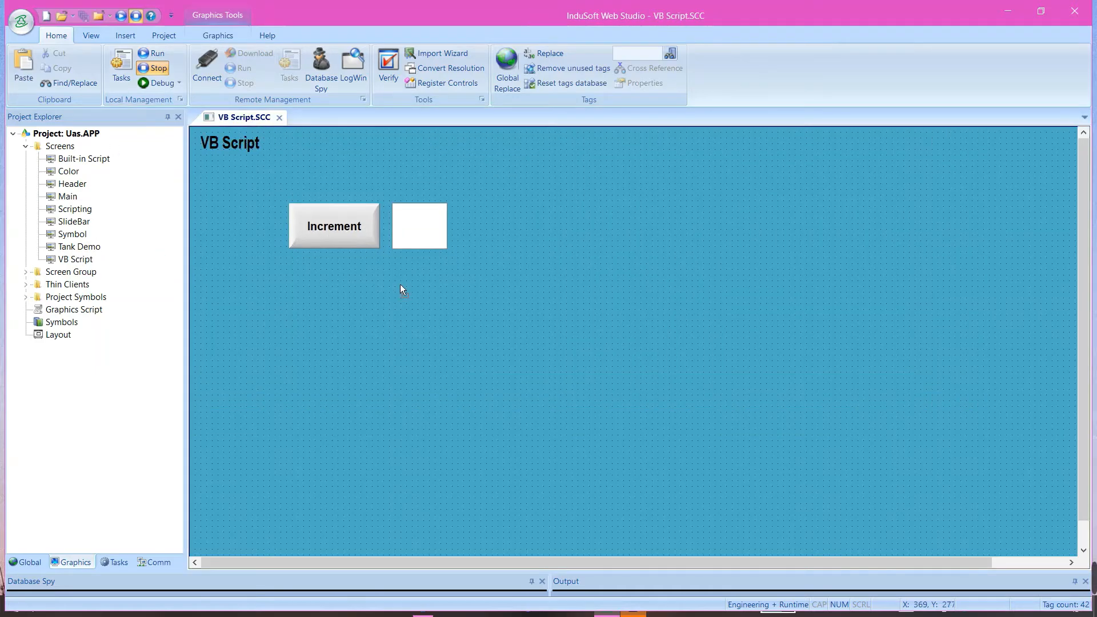
pyautogui.click(218, 35)
pyautogui.click(518, 83)
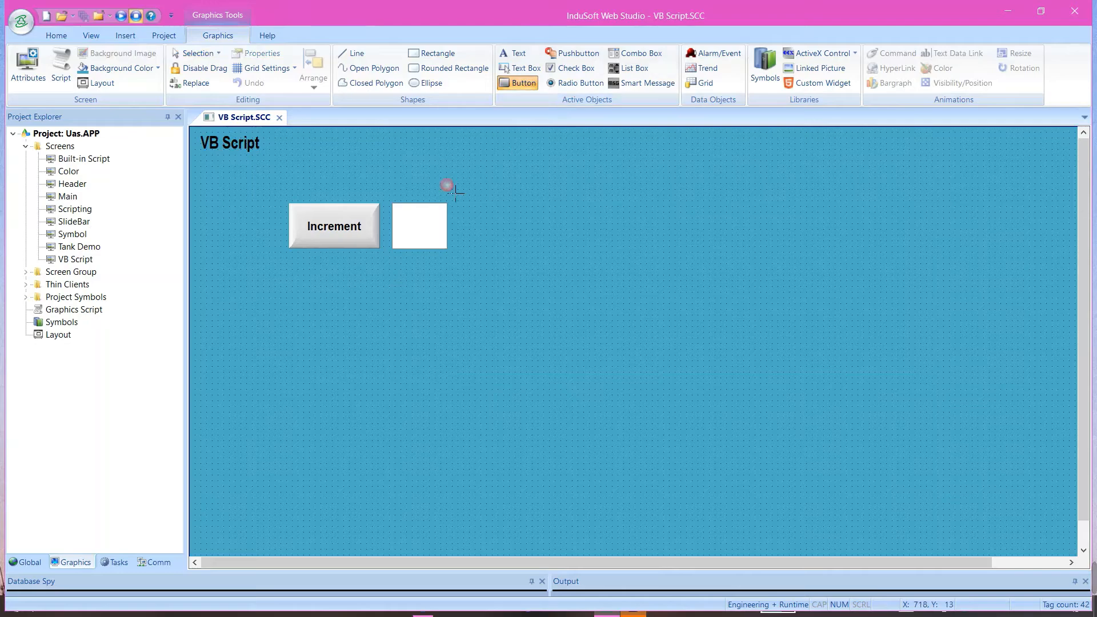
pyautogui.moveTo(304, 270); pyautogui.dragTo(389, 322)
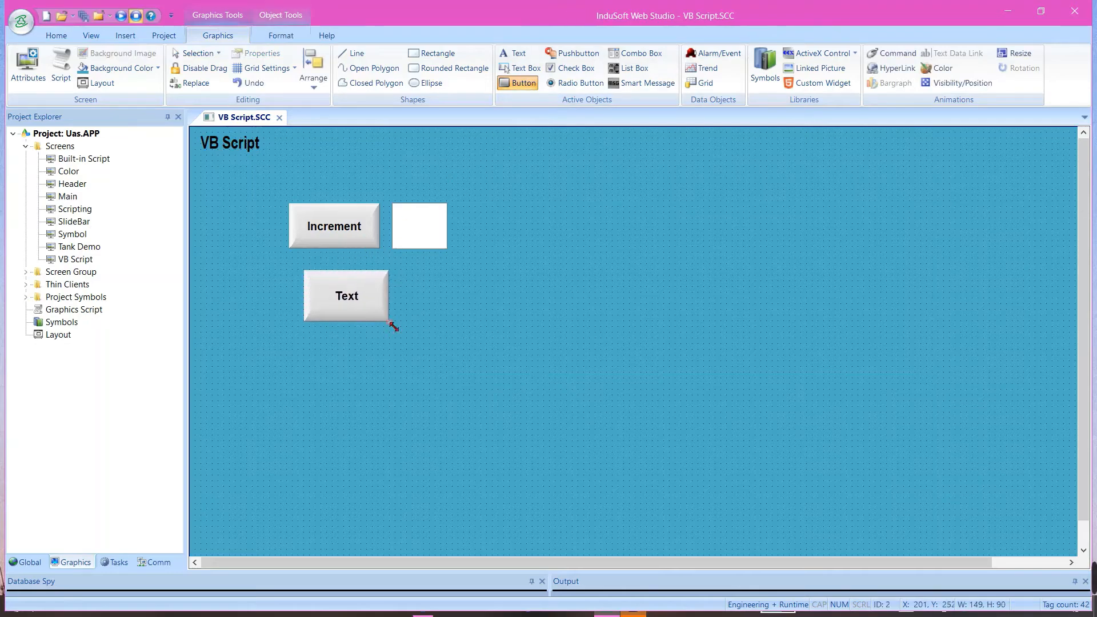
pyautogui.doubleClick(354, 304)
pyautogui.click(736, 262)
pyautogui.doubleClick(737, 262)
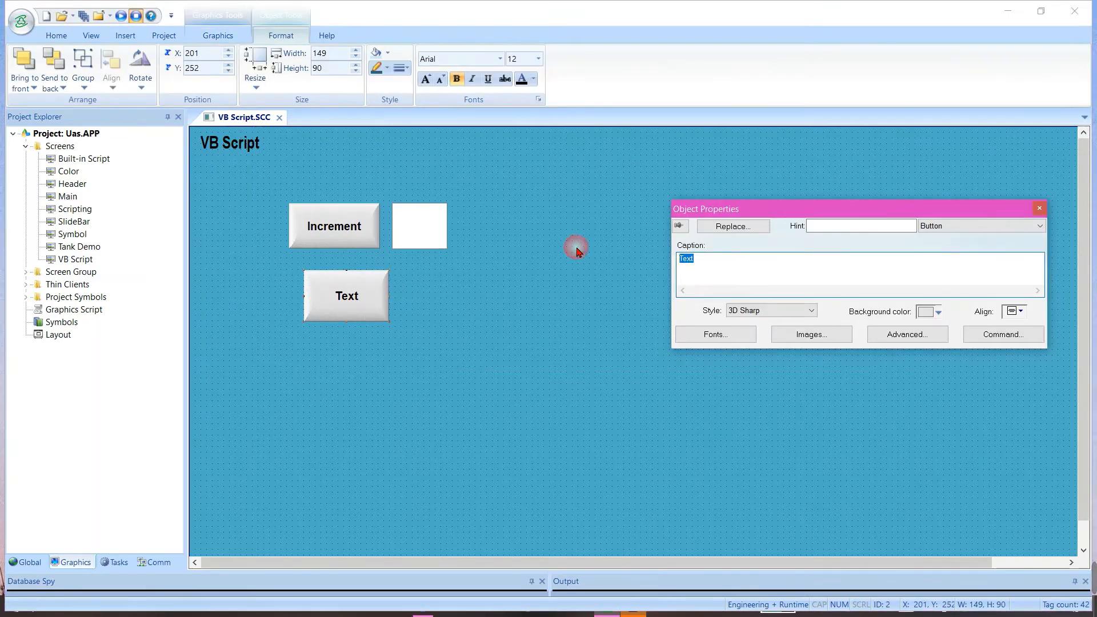
pyautogui.write('Open Screen')
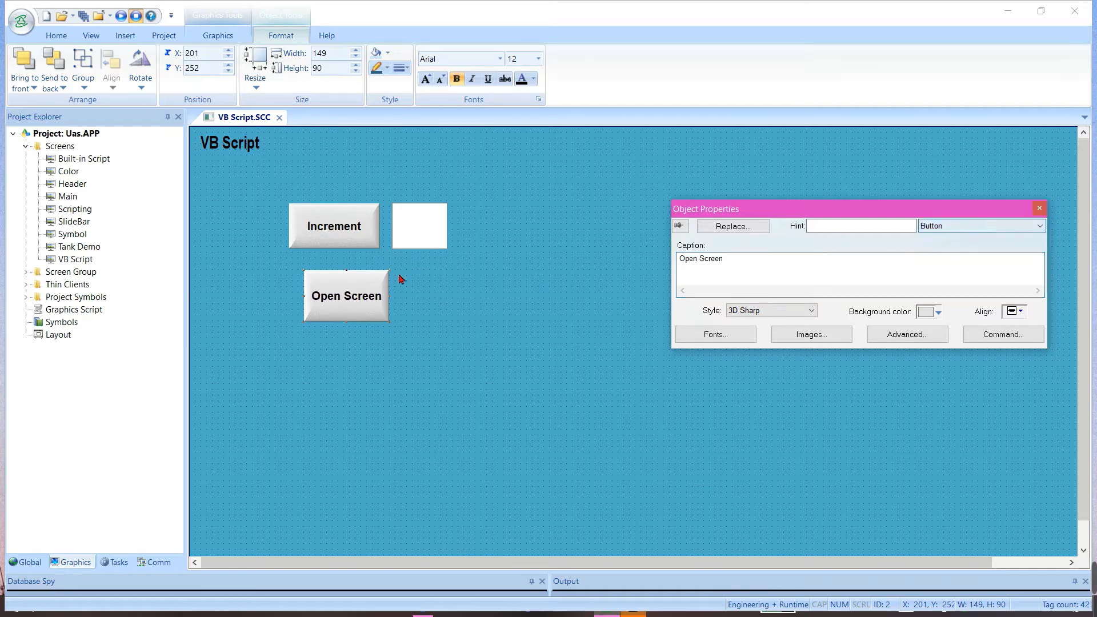
pyautogui.click(352, 303)
pyautogui.press('Escape')
# Apply a VBScript Command animation to the Open Screen button with the On Down script $Open("Symbol")
pyautogui.click(223, 36)
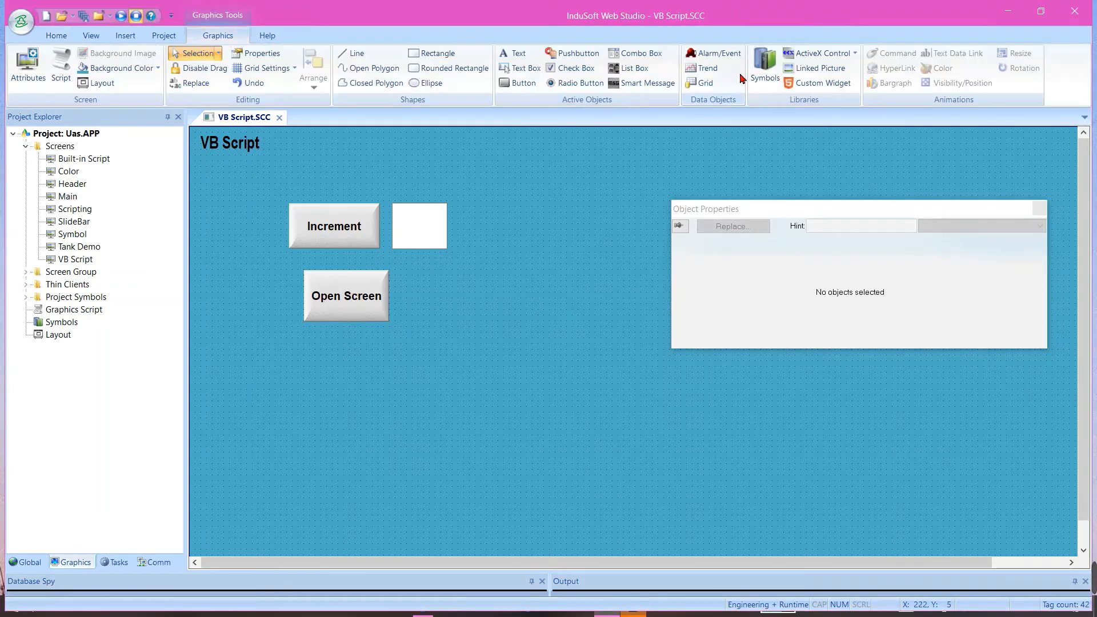
pyautogui.click(348, 292)
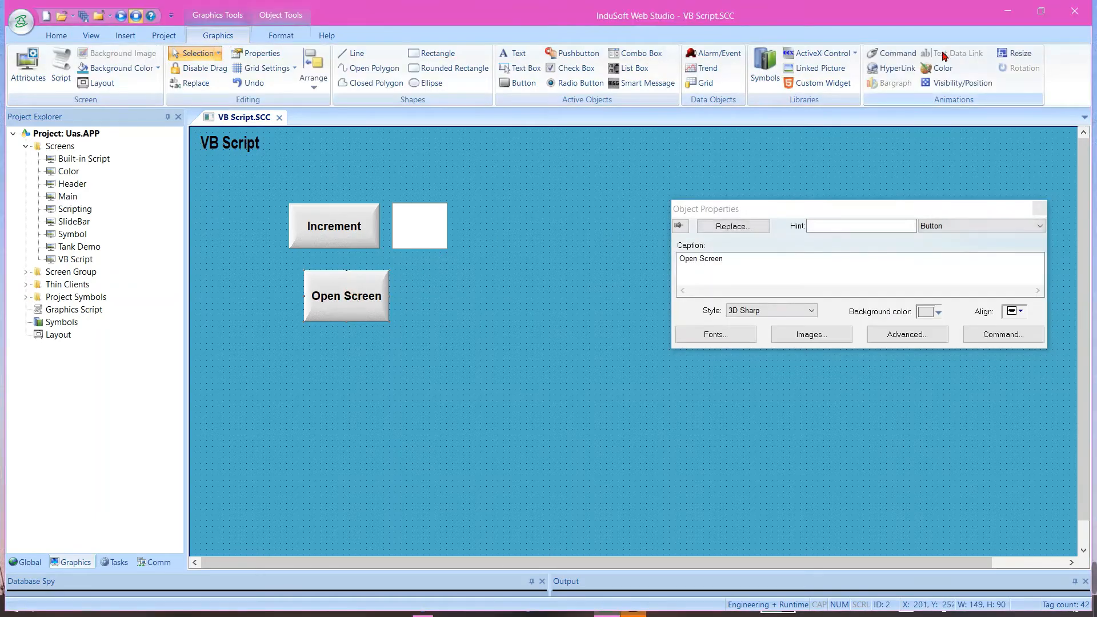
pyautogui.click(892, 53)
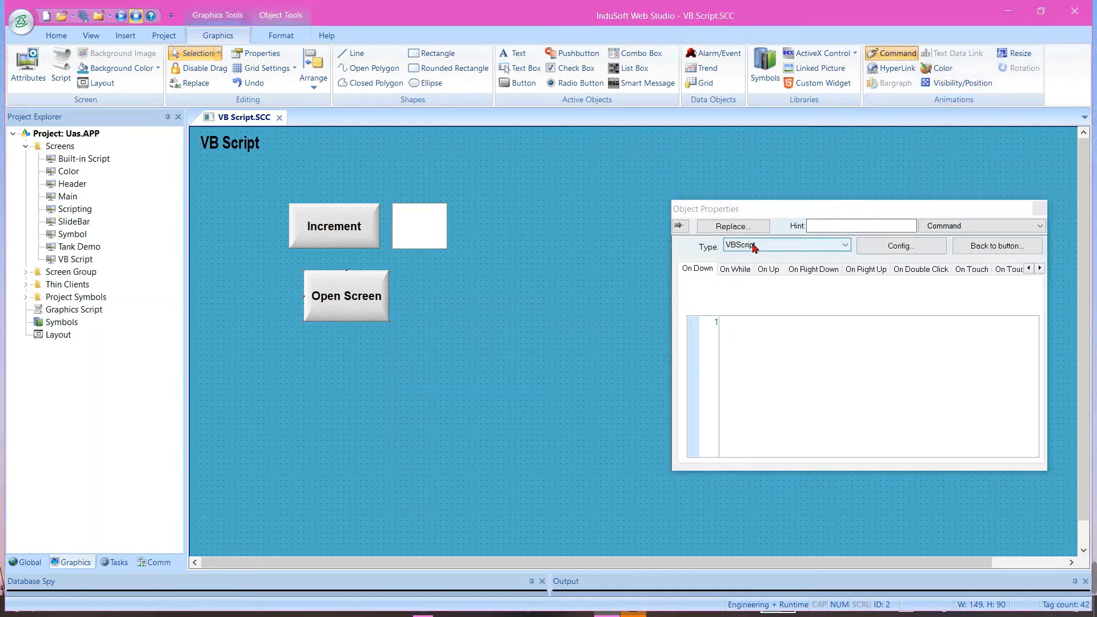
pyautogui.click(747, 328)
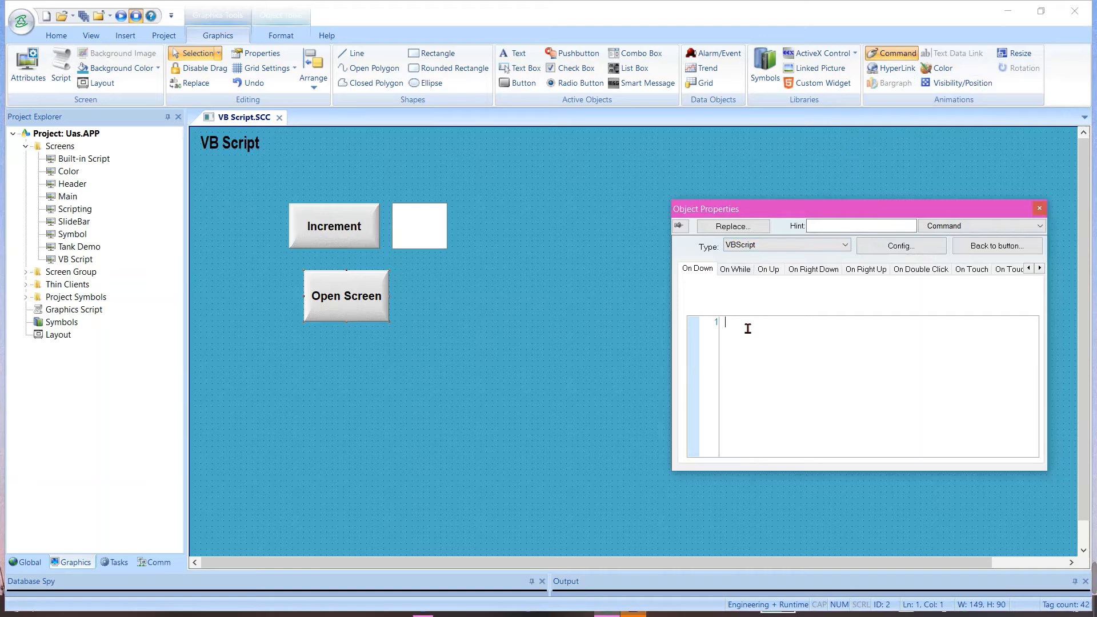
pyautogui.write('$')
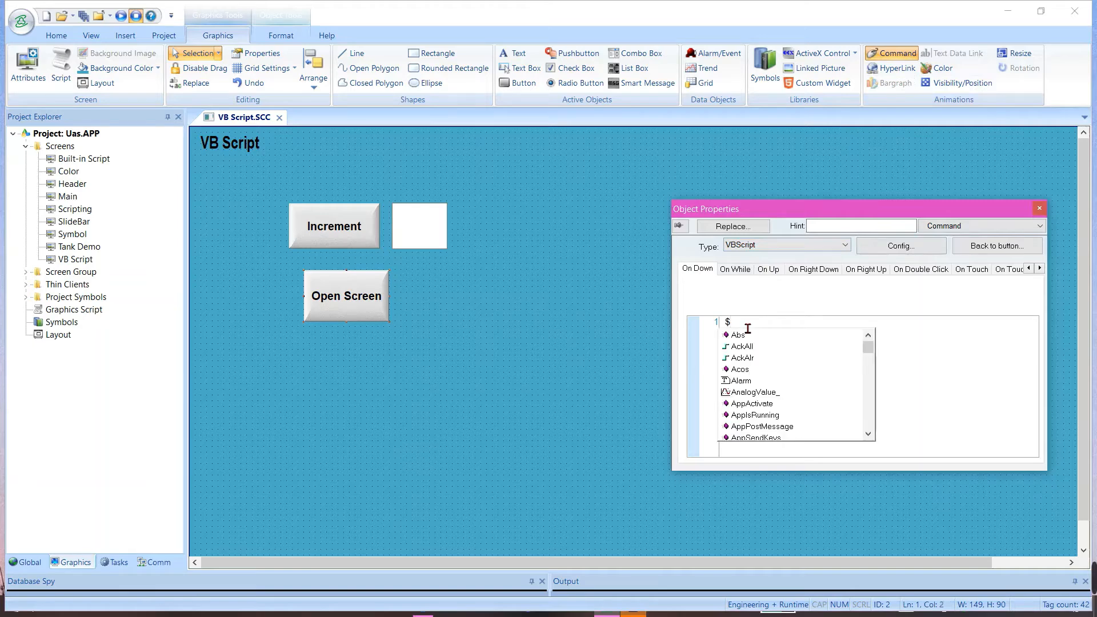
pyautogui.write('Open')
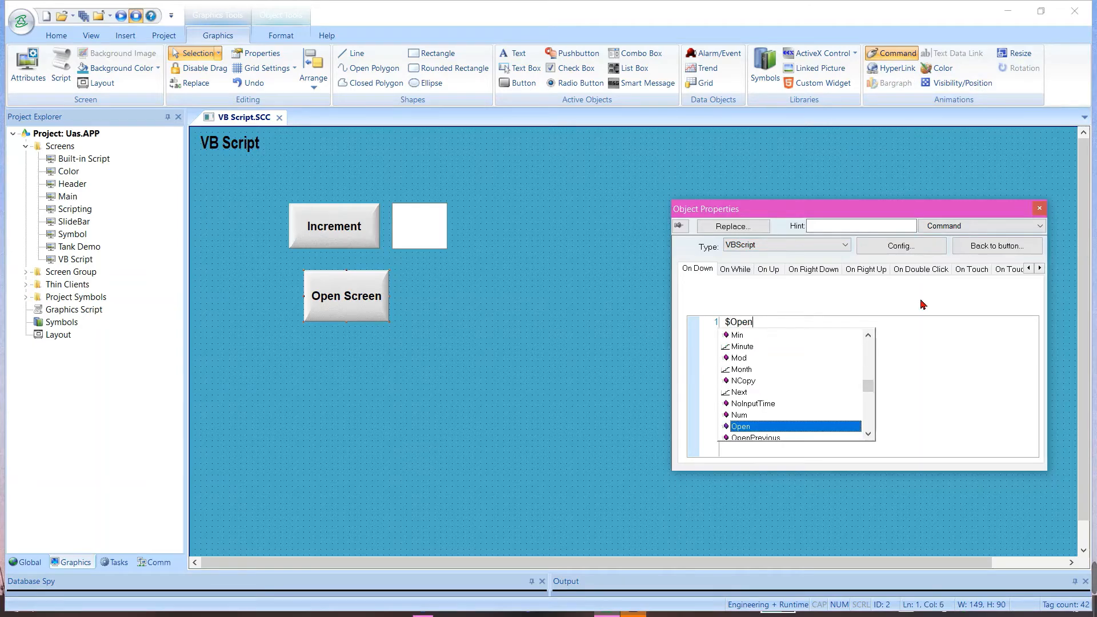
pyautogui.write('("Symbol')
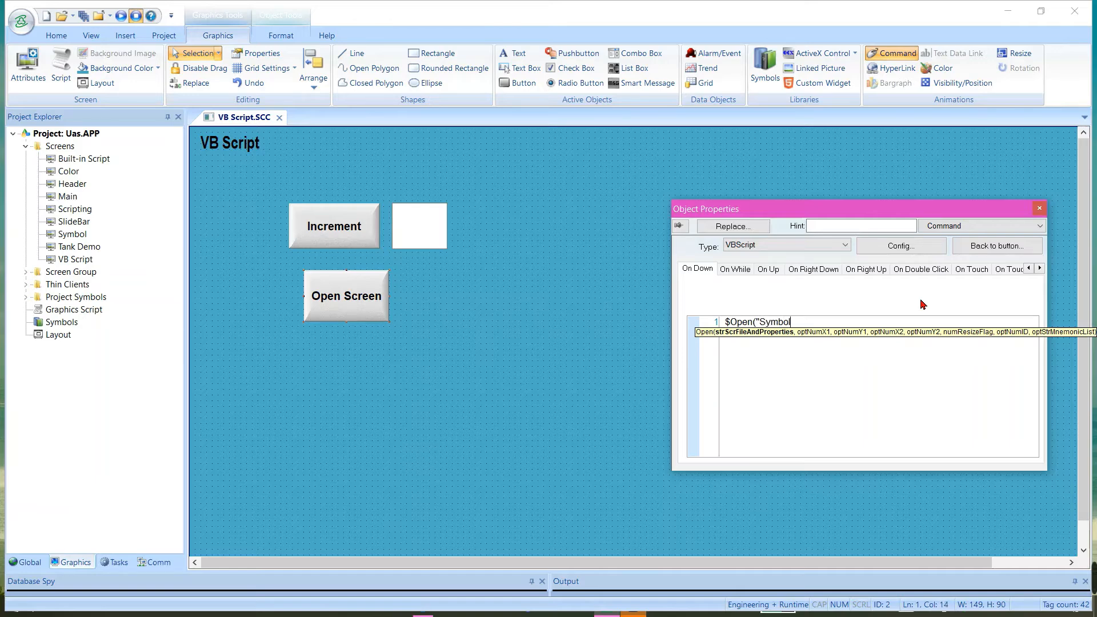
pyautogui.write('")')
pyautogui.click(657, 297)
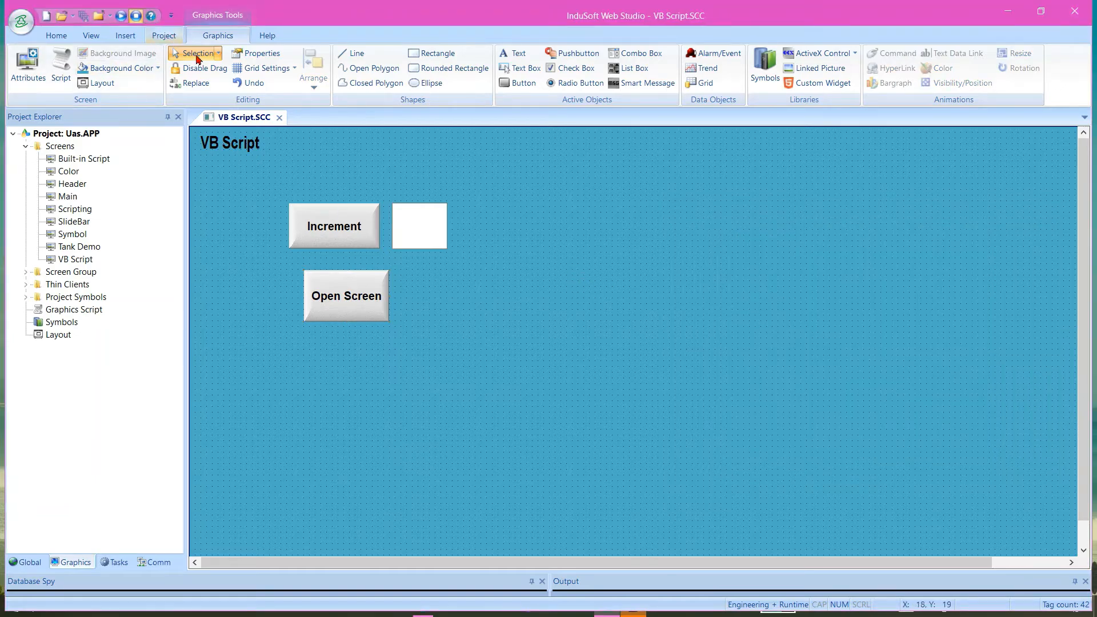
# Run the project, test the Open Screen button on the VB Script screen, and exit the application
pyautogui.click(280, 118)
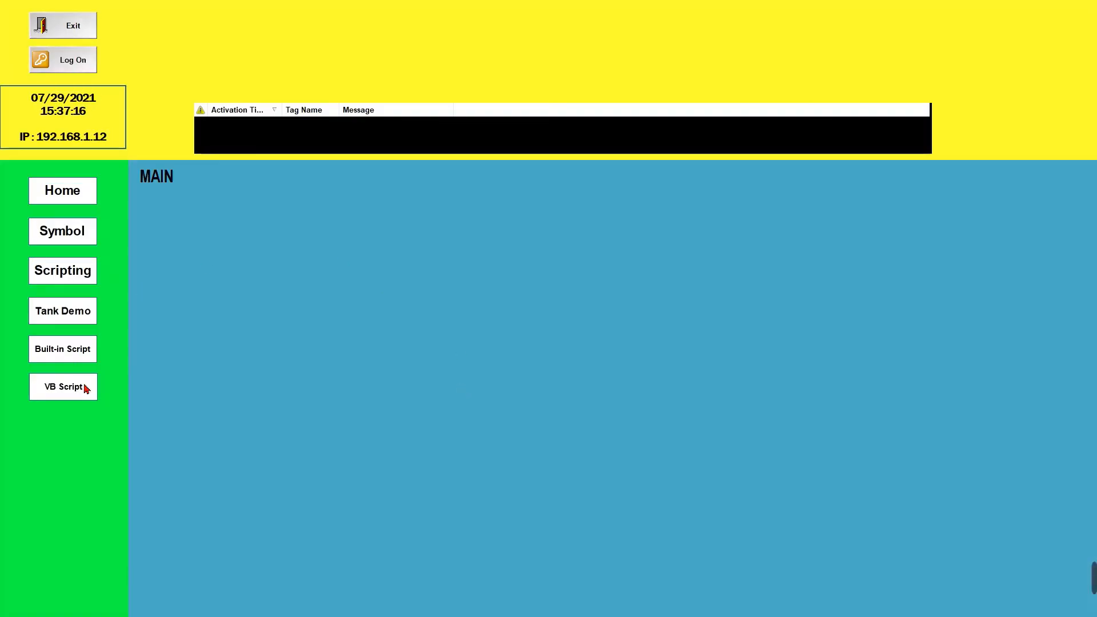
pyautogui.click(87, 398)
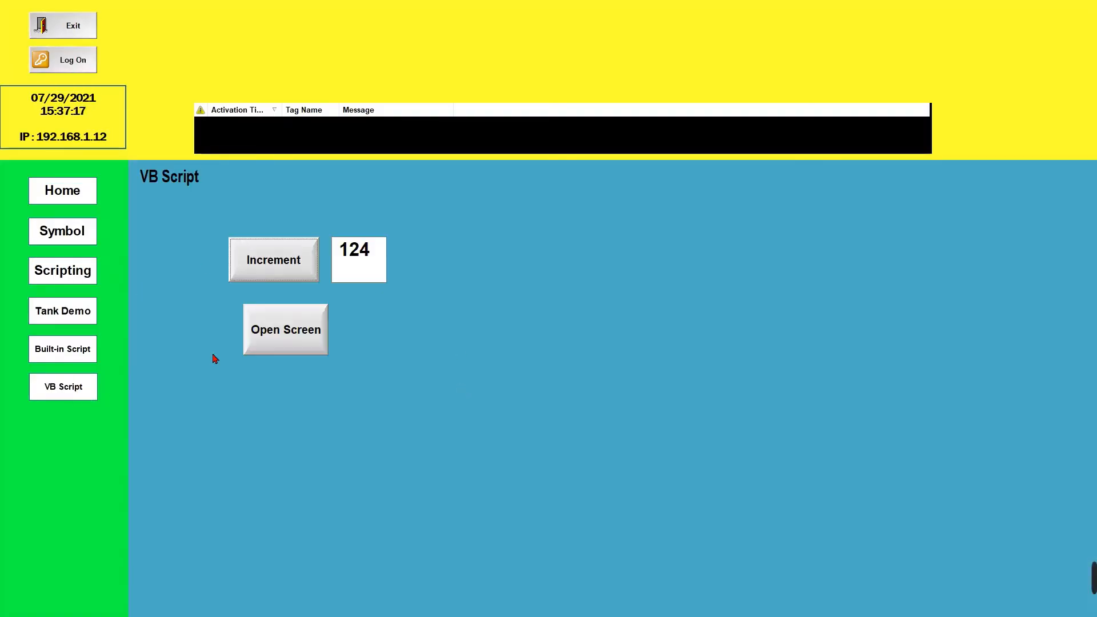
pyautogui.click(292, 342)
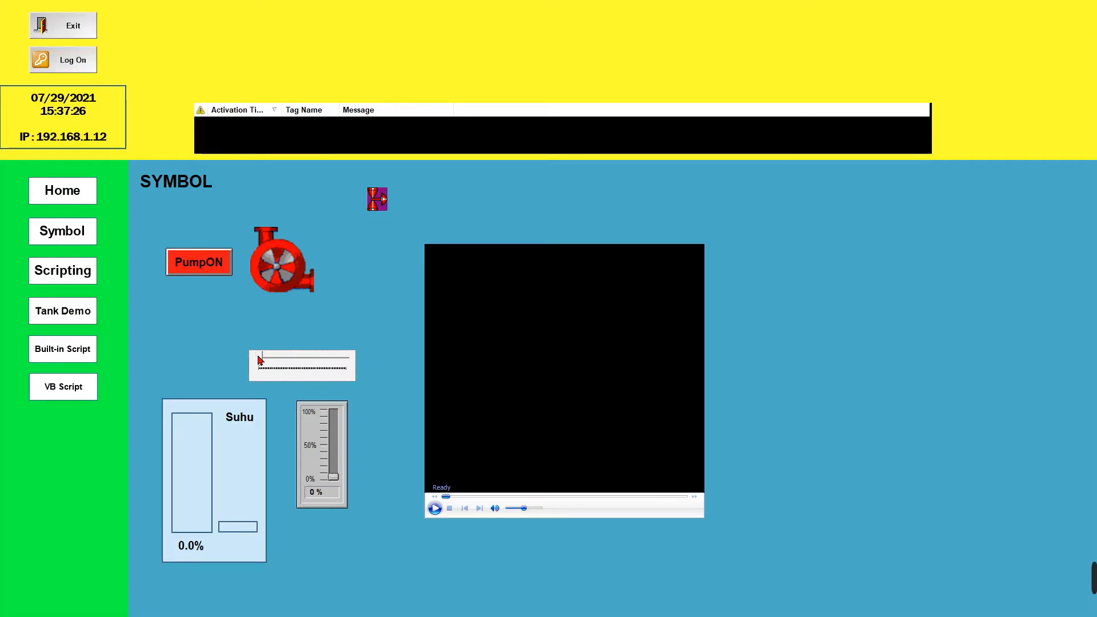
pyautogui.click(87, 17)
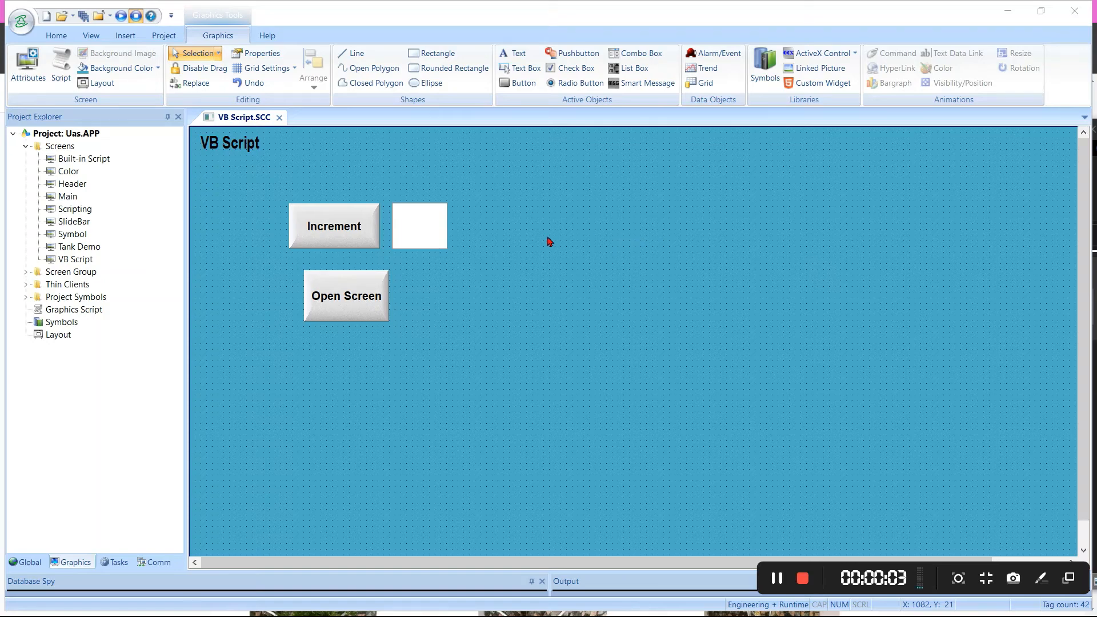
# Switch the Open Screen button's Command type to Built-in Language and widen the Tag column of its On Down table
pyautogui.click(355, 307)
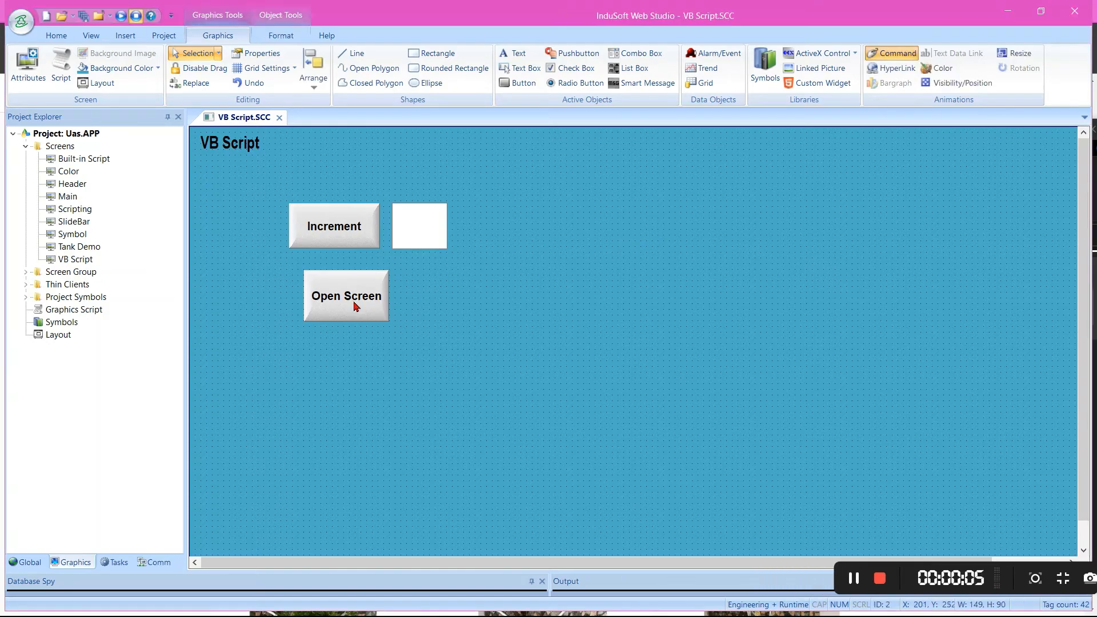
pyautogui.doubleClick(354, 305)
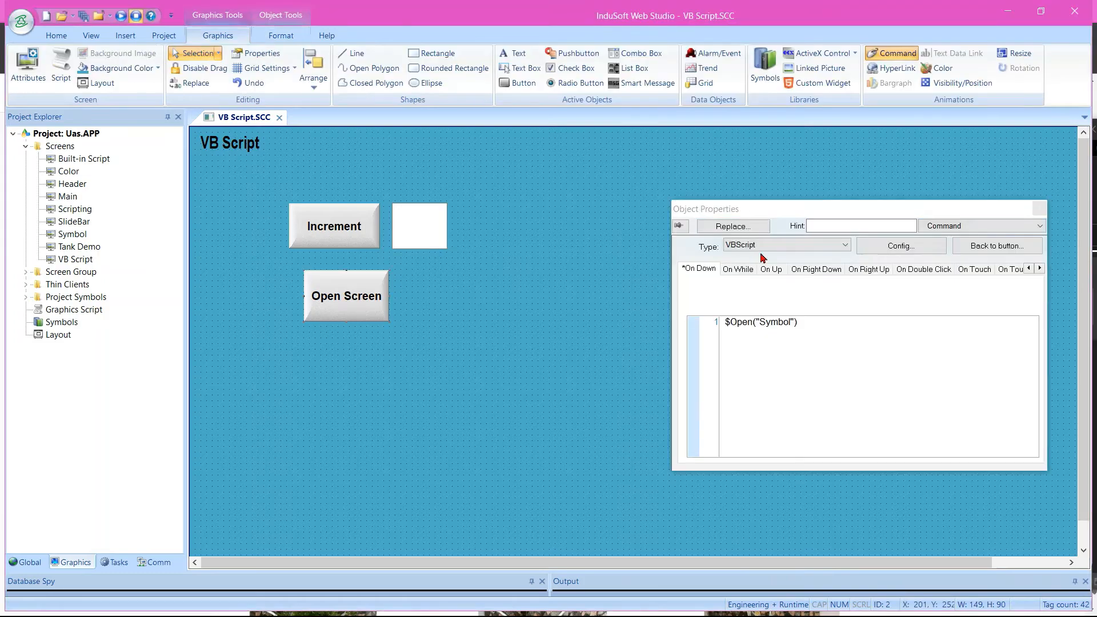
pyautogui.click(771, 247)
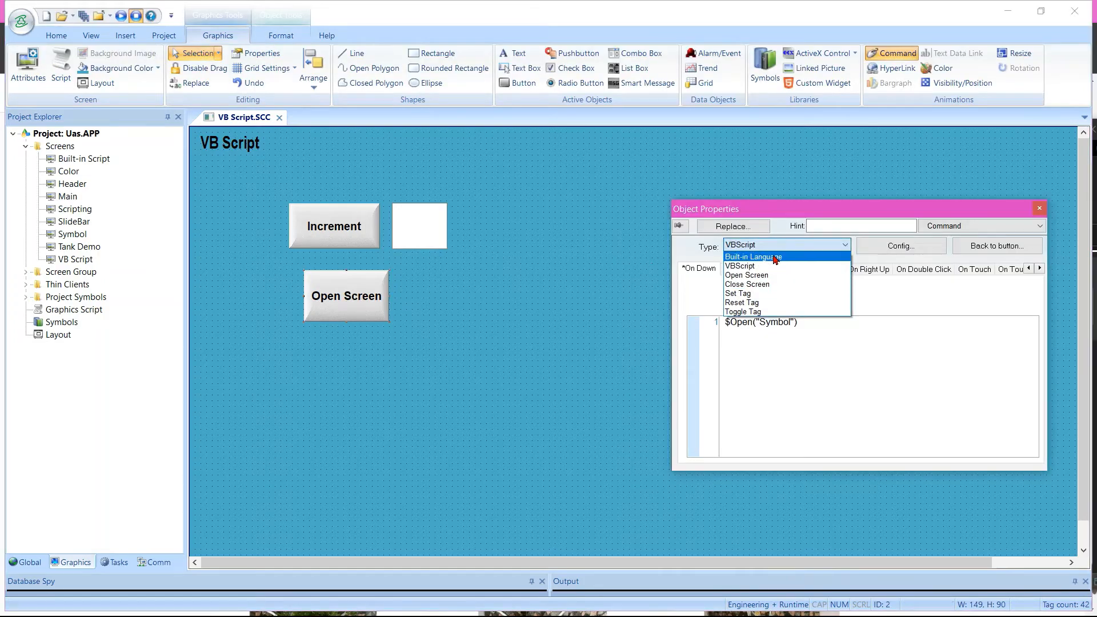
pyautogui.click(775, 258)
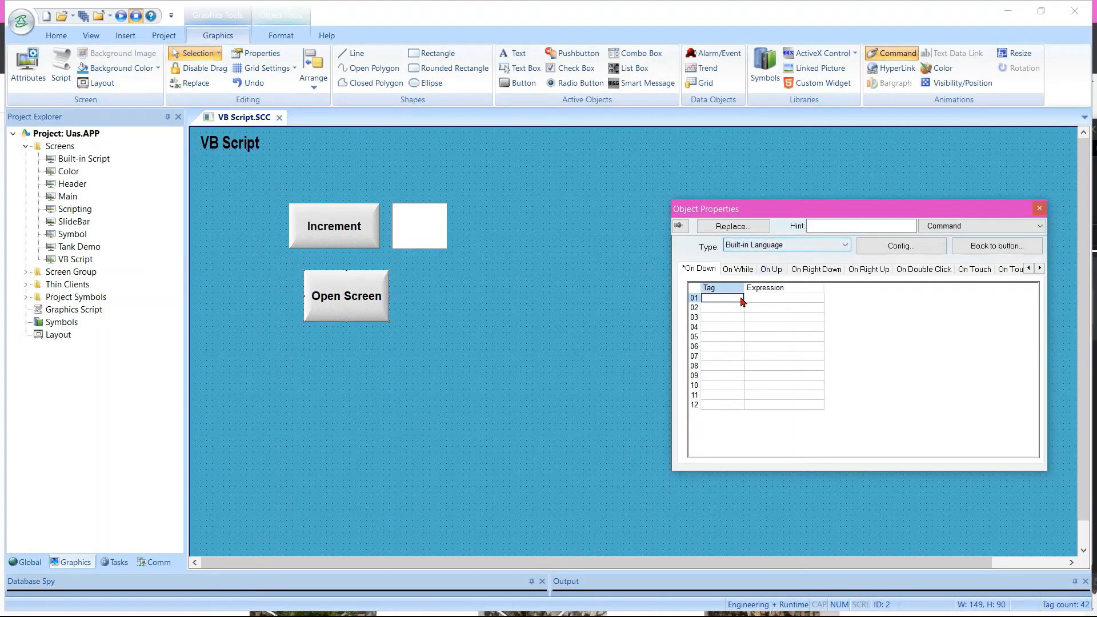
pyautogui.moveTo(751, 290); pyautogui.dragTo(768, 290)
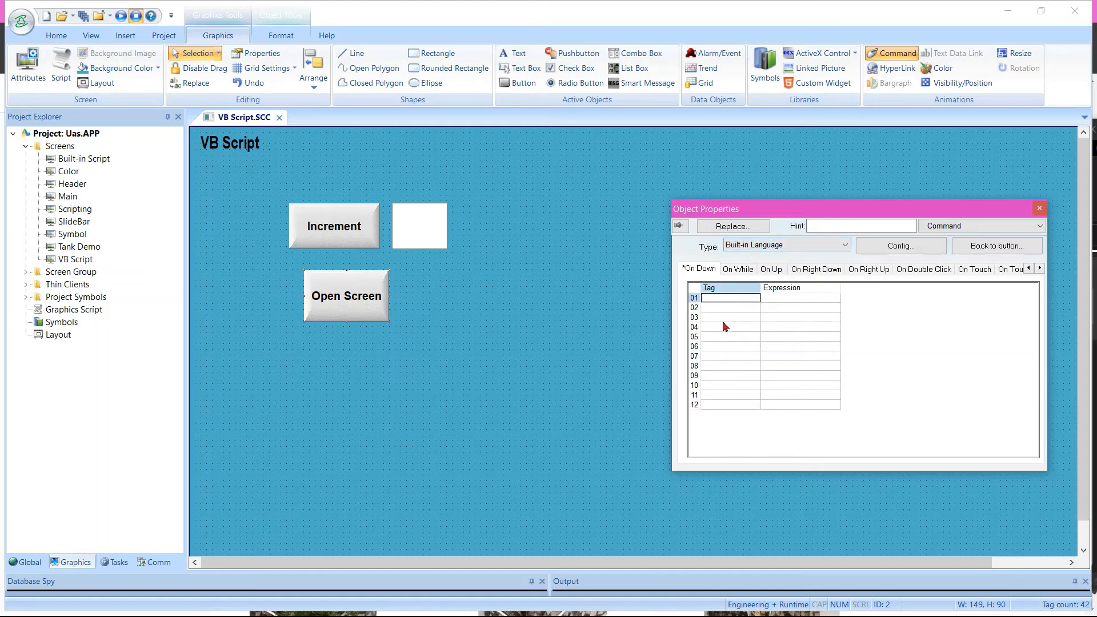
# Set the Open Screen button's Command type back to VBScript, close its properties and save the screen
pyautogui.click(790, 251)
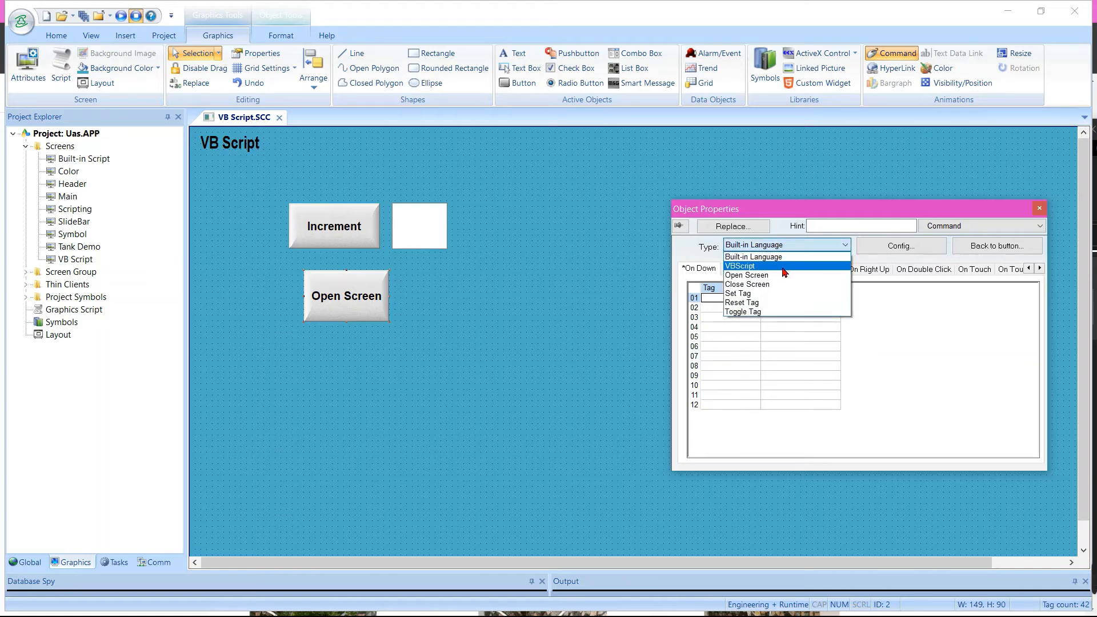
pyautogui.click(784, 272)
pyautogui.click(811, 332)
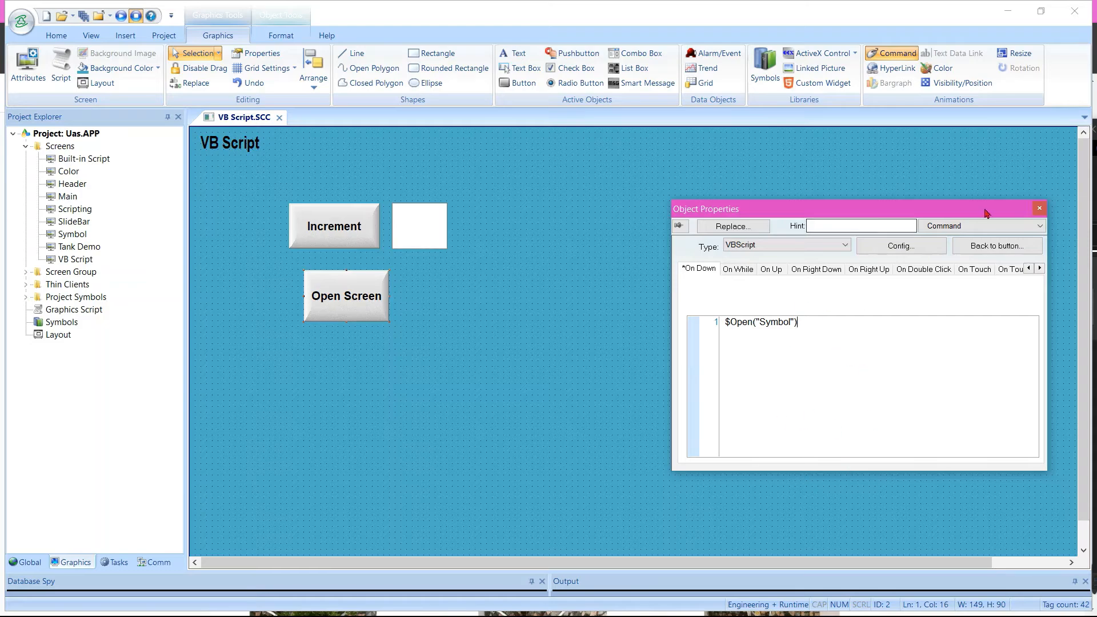
pyautogui.click(1039, 209)
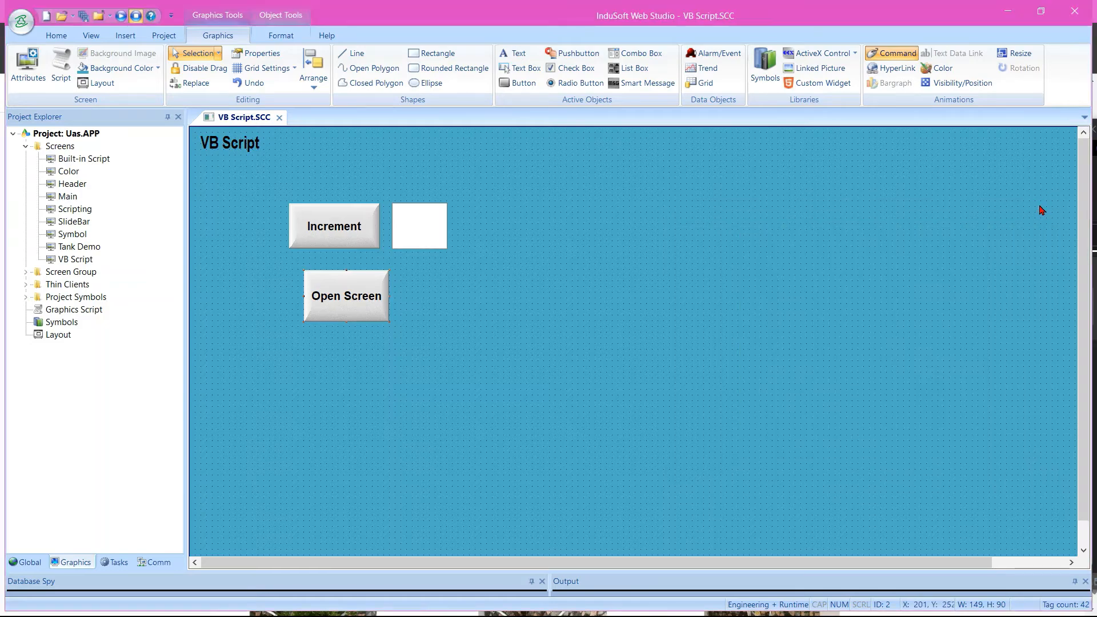
pyautogui.hotkey('ctrl', 's')
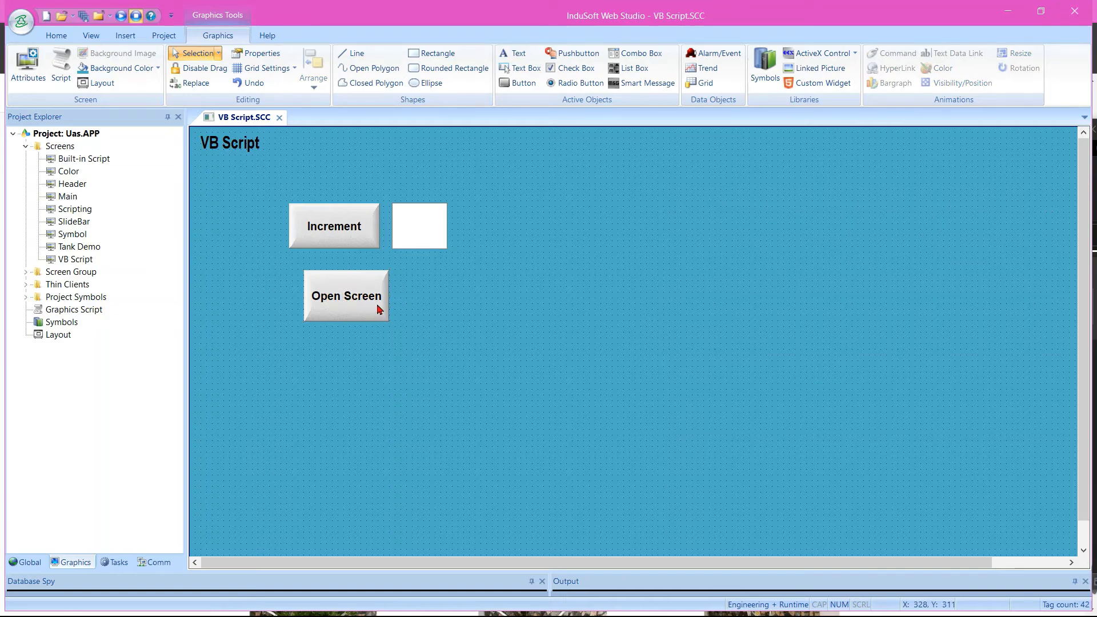
# Open the VB Script screen's script, examine the $inc_tag If block in Screen_WhileOpen, and close the script
pyautogui.click(349, 294)
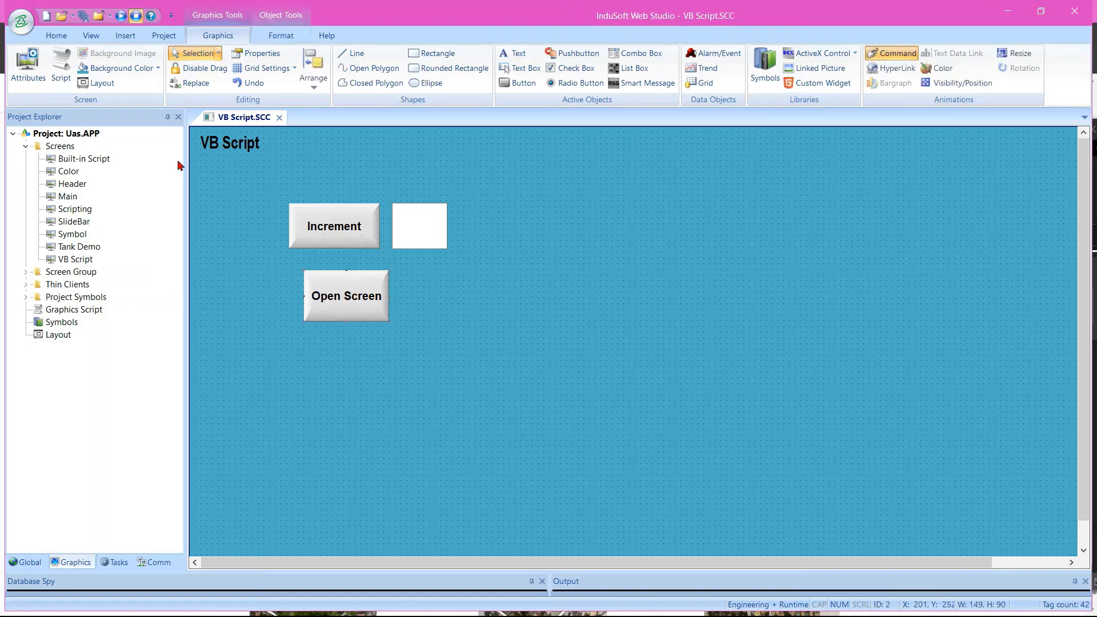
pyautogui.click(61, 73)
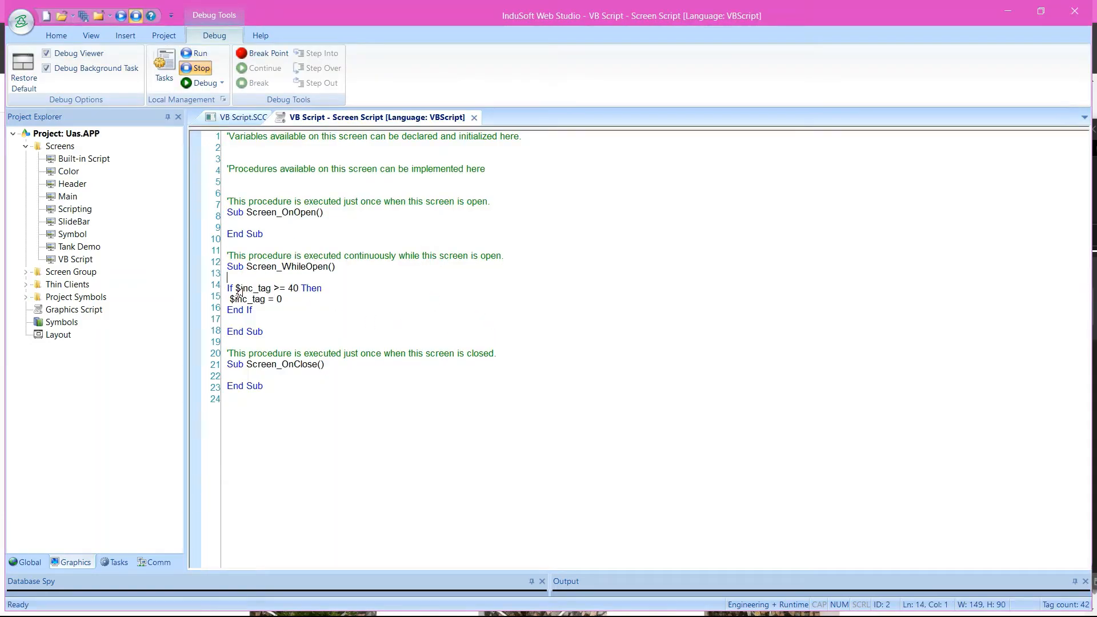
pyautogui.moveTo(228, 289); pyautogui.dragTo(263, 316)
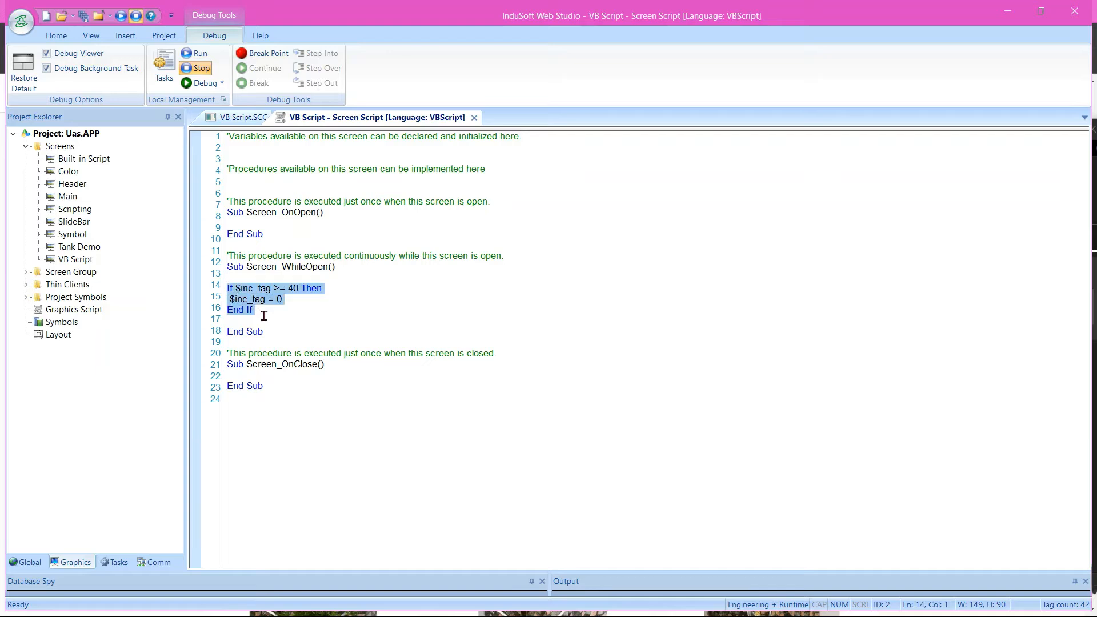
pyautogui.click(264, 315)
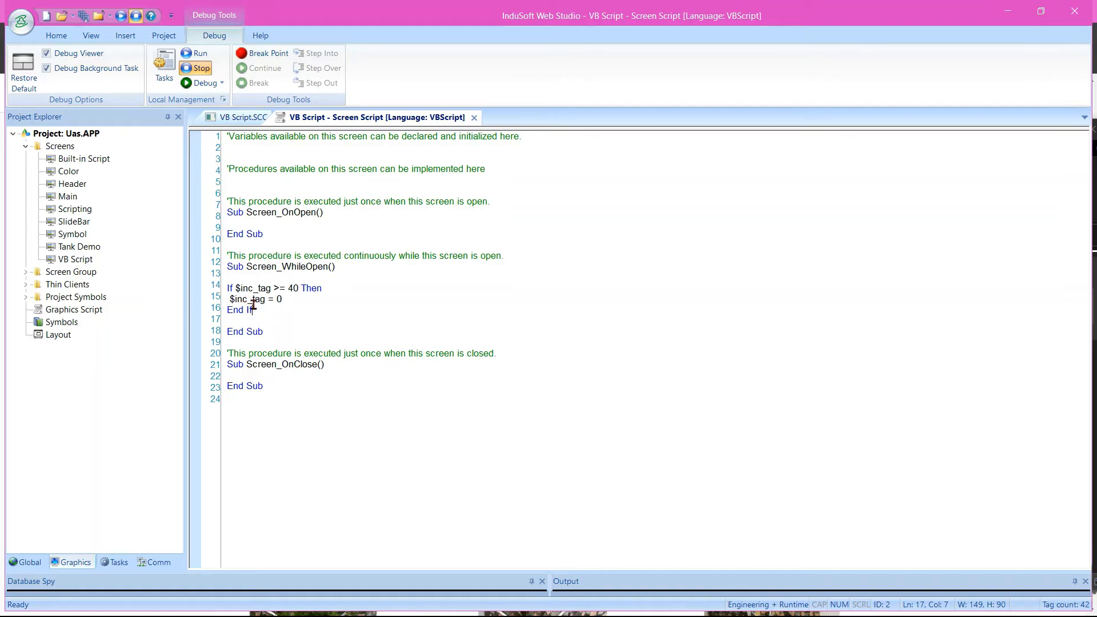
pyautogui.moveTo(240, 289); pyautogui.dragTo(273, 292)
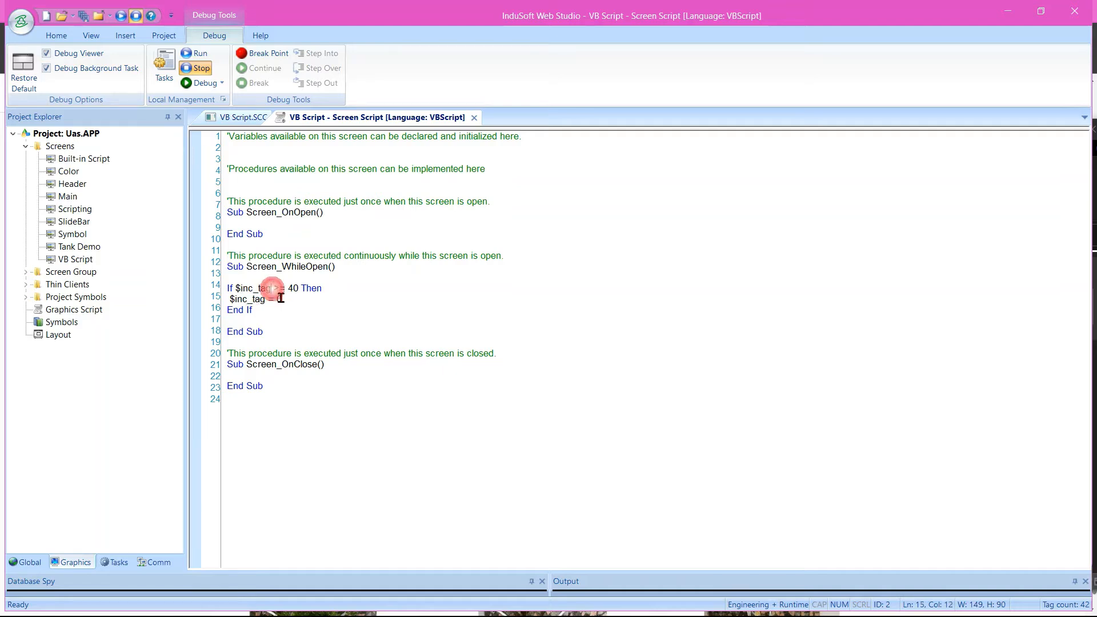
pyautogui.click(280, 299)
pyautogui.click(305, 298)
pyautogui.click(315, 299)
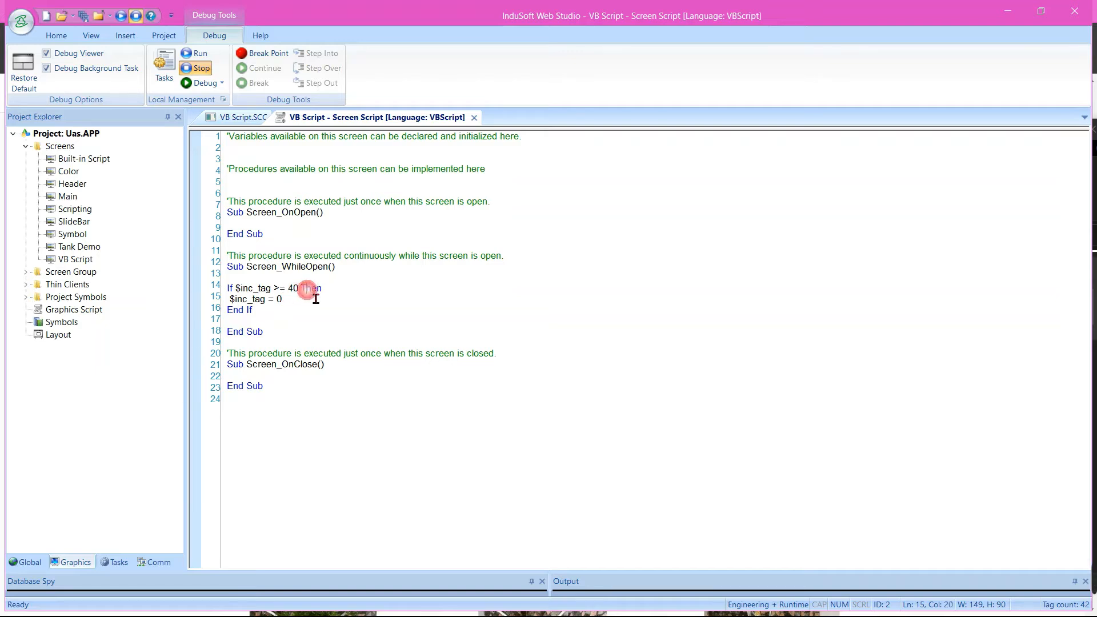
pyautogui.moveTo(235, 301); pyautogui.dragTo(265, 301)
pyautogui.click(279, 301)
pyautogui.click(474, 118)
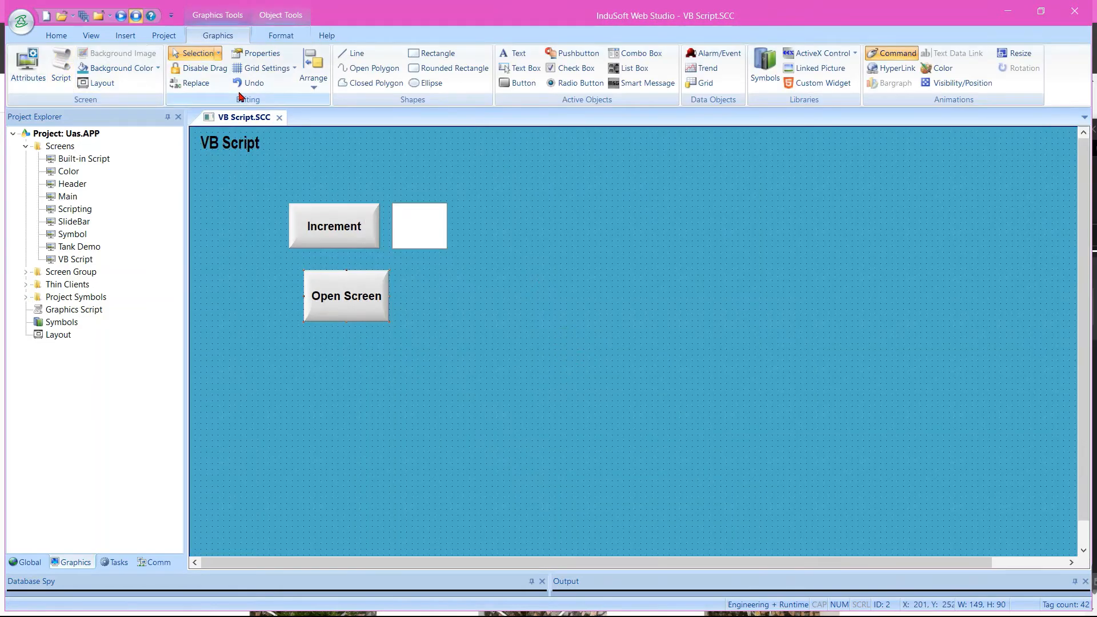
# Run the project, trigger Increment repeatedly to test the counter's reset condition, and return to the screen editor
pyautogui.click(120, 16)
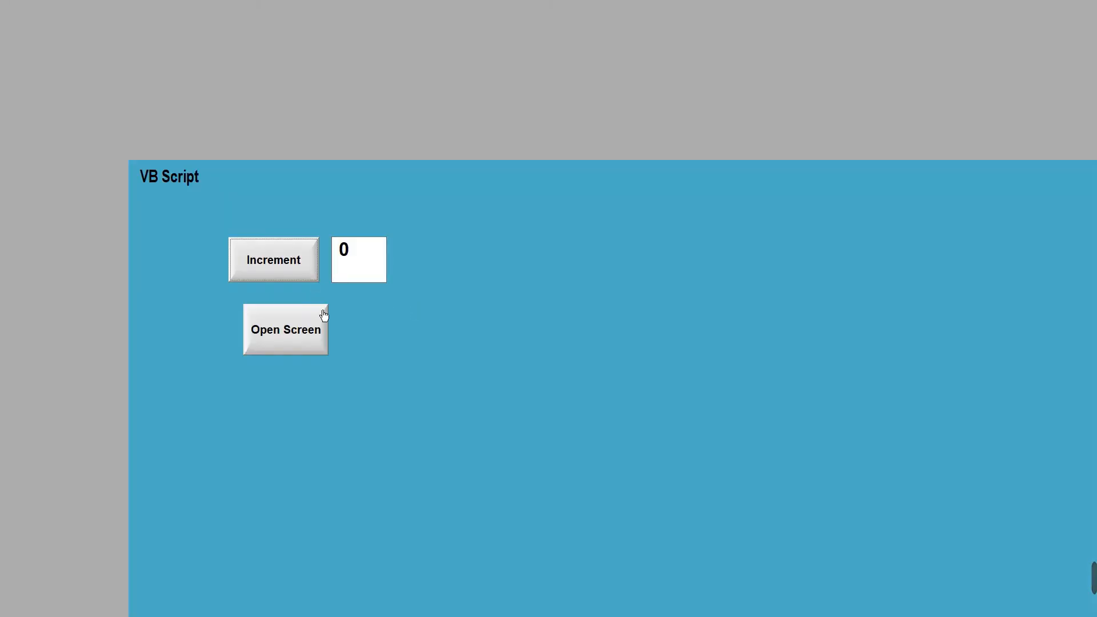
pyautogui.click(304, 275)
pyautogui.click(304, 274)
pyautogui.click(304, 274)
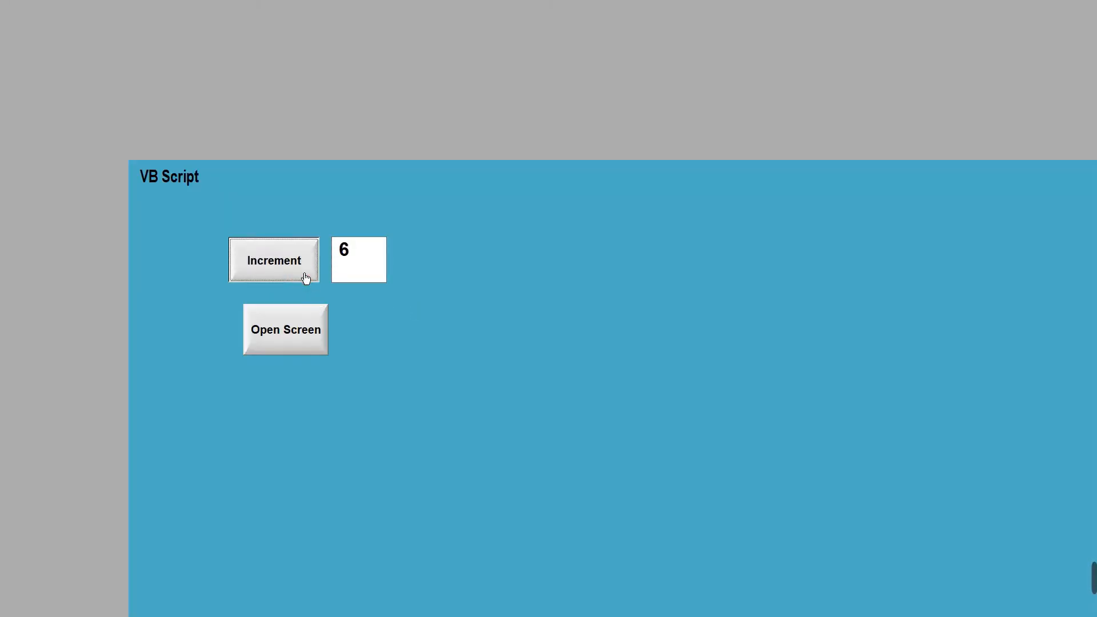
pyautogui.click(305, 275)
pyautogui.click(305, 275)
pyautogui.click(305, 275)
pyautogui.click(305, 274)
pyautogui.click(305, 274)
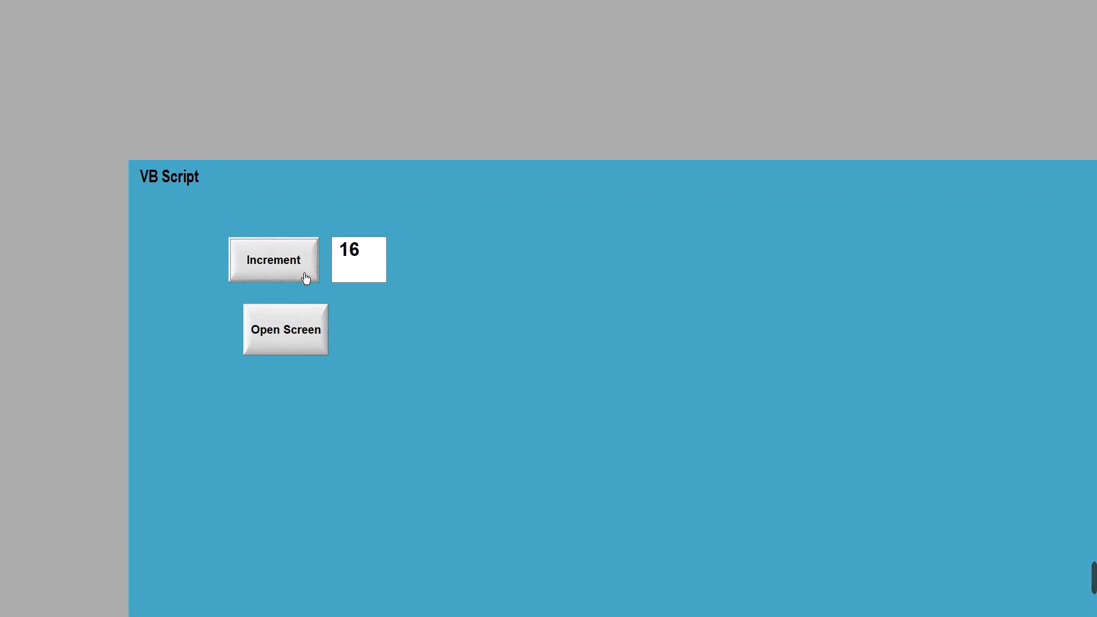
pyautogui.click(305, 274)
pyautogui.click(305, 275)
pyautogui.click(305, 275)
pyautogui.click(305, 275)
pyautogui.click(305, 275)
pyautogui.click(305, 275)
pyautogui.click(305, 275)
pyautogui.click(305, 274)
pyautogui.click(305, 275)
pyautogui.click(305, 274)
pyautogui.click(305, 274)
pyautogui.click(305, 277)
pyautogui.hotkey('alt', 'Tab')
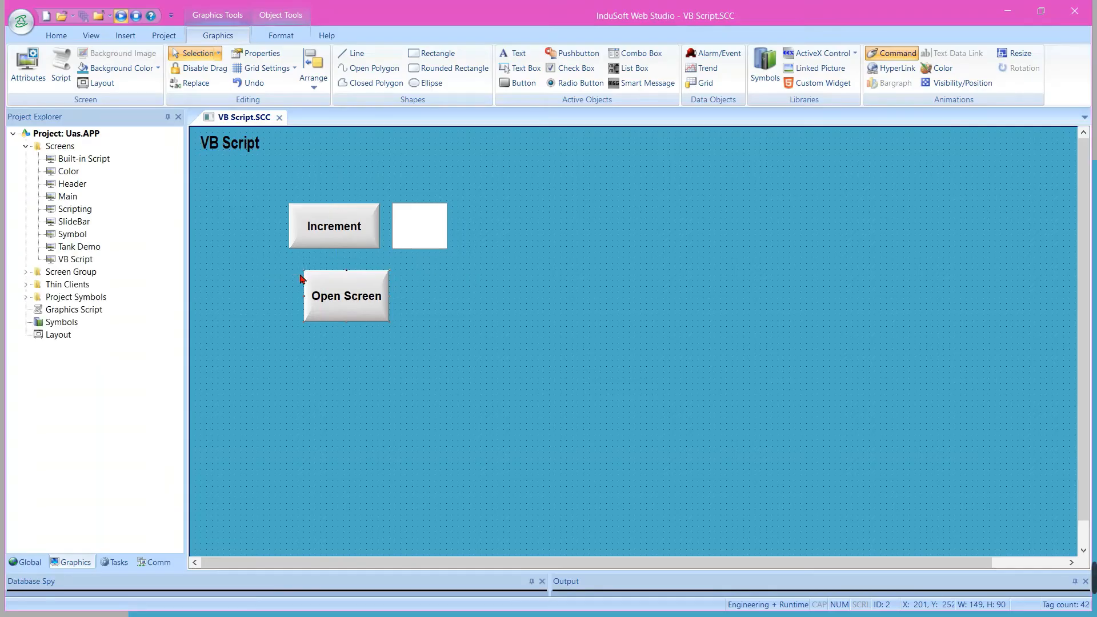
pyautogui.click(304, 160)
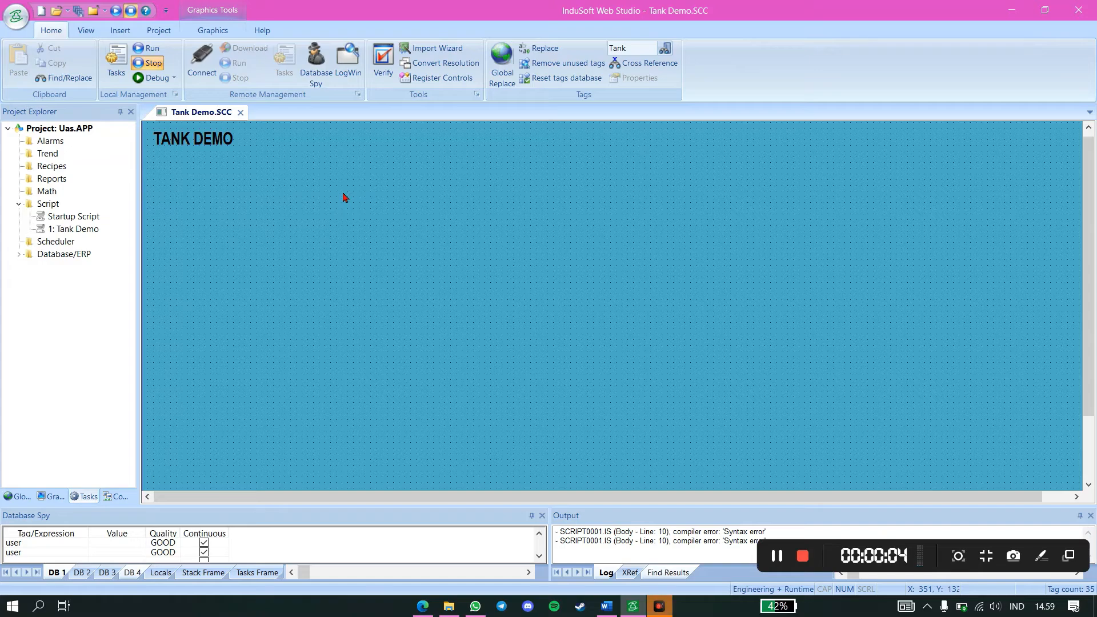
# With the Tank Demo screen open, show the project's global items and expand the cTank class
pyautogui.click(200, 30)
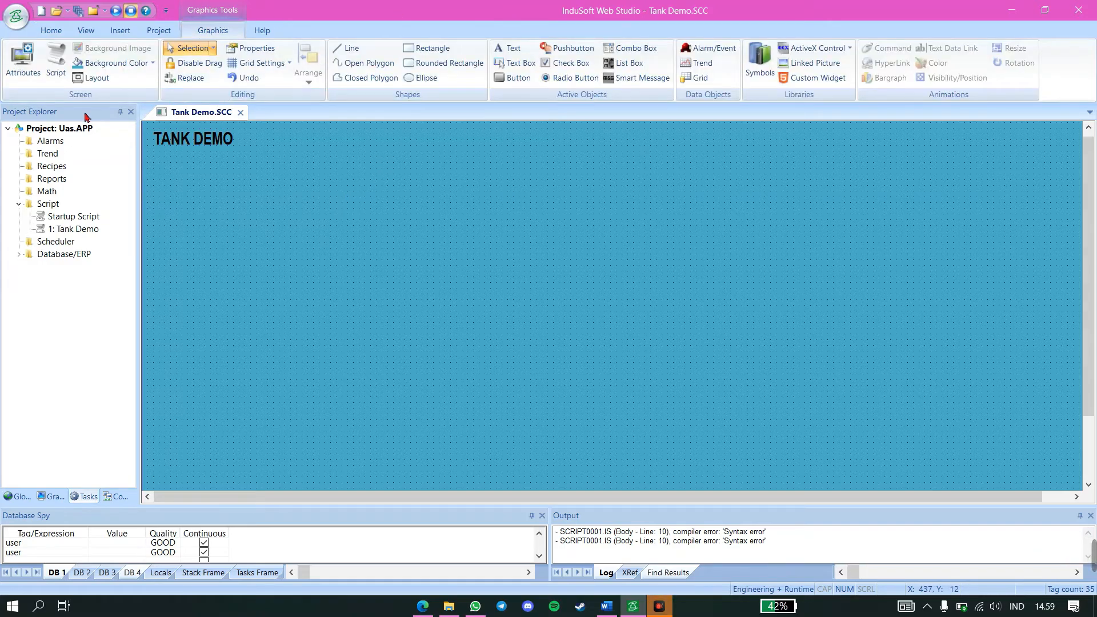
pyautogui.click(22, 496)
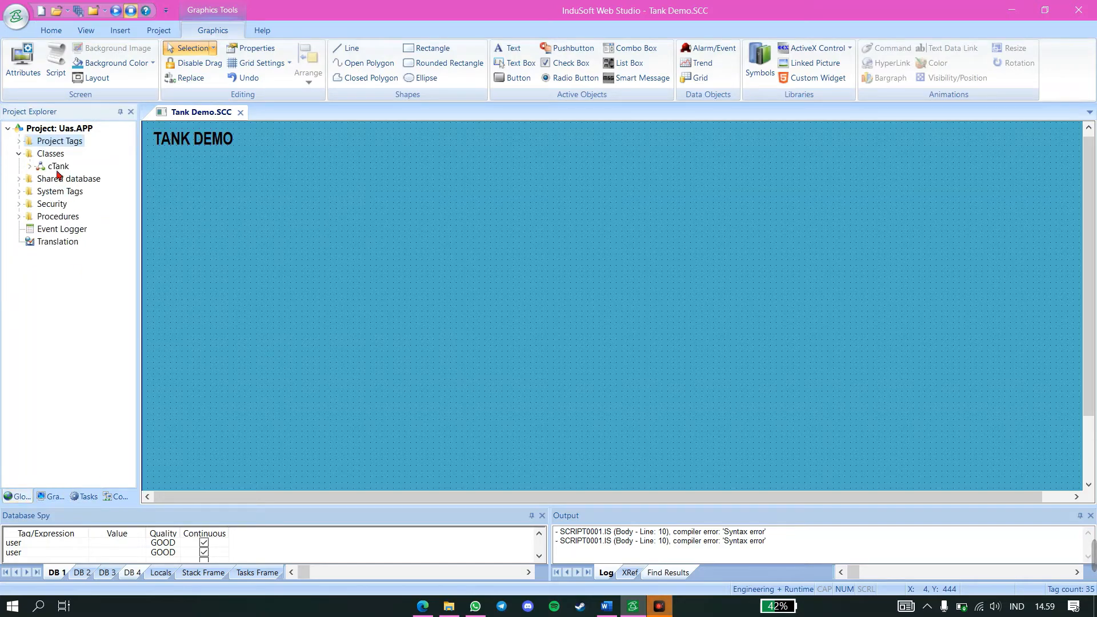
pyautogui.doubleClick(55, 168)
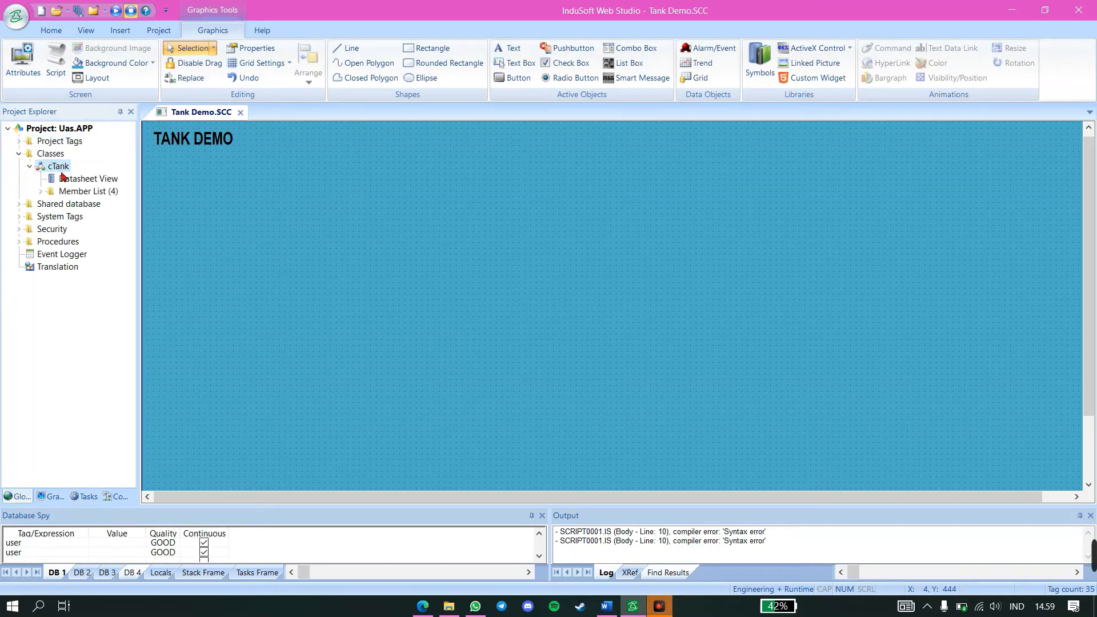
pyautogui.rightClick(63, 171)
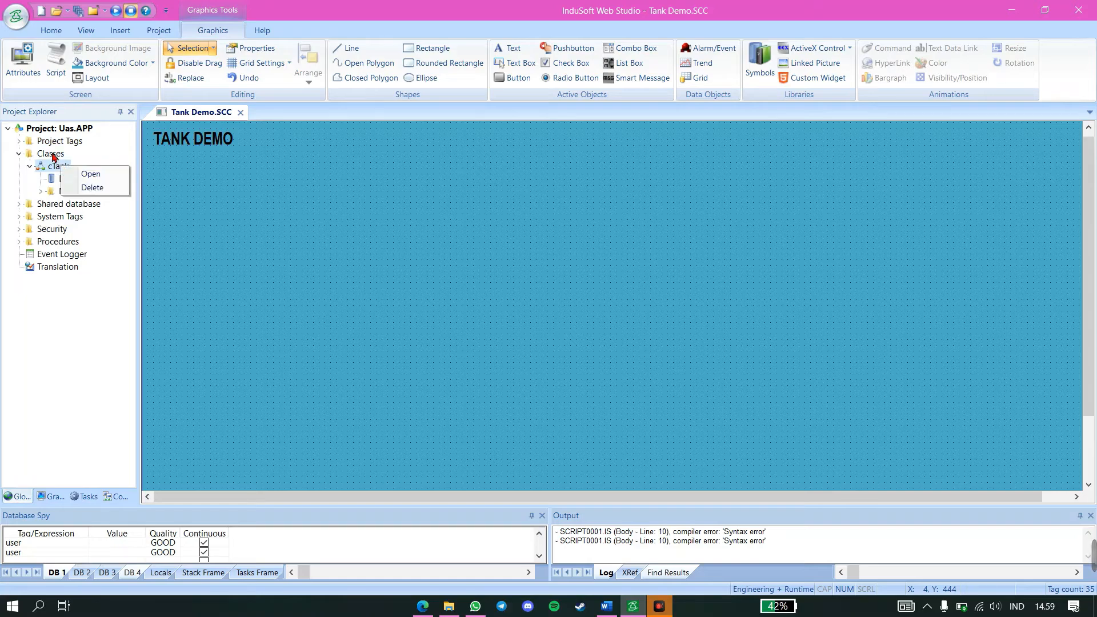
pyautogui.click(52, 157)
pyautogui.rightClick(52, 157)
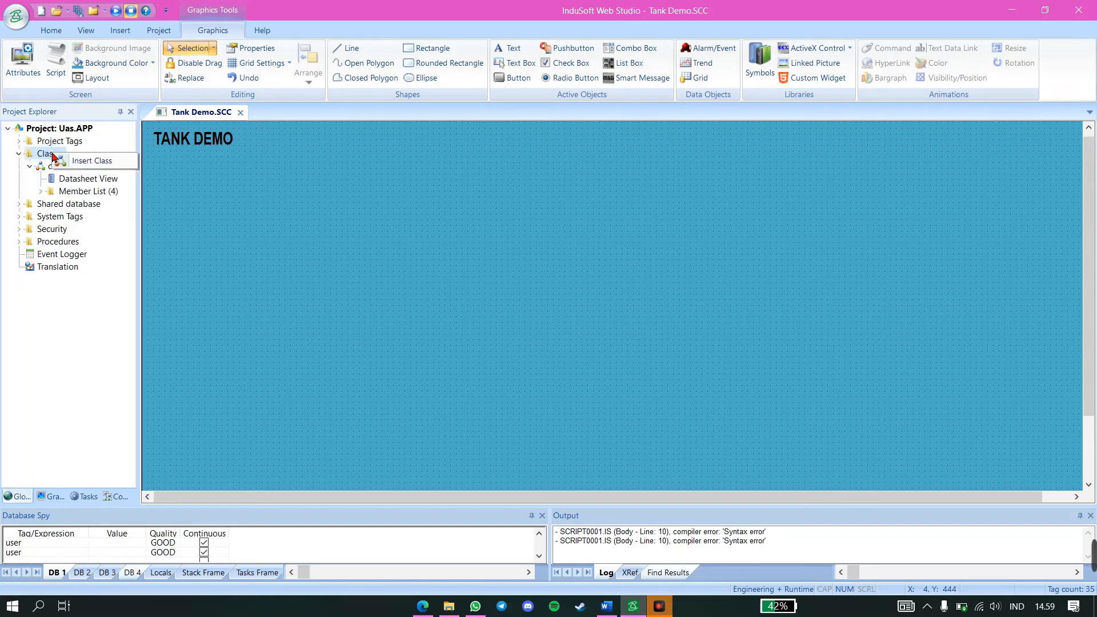
pyautogui.click(74, 160)
pyautogui.write('c')
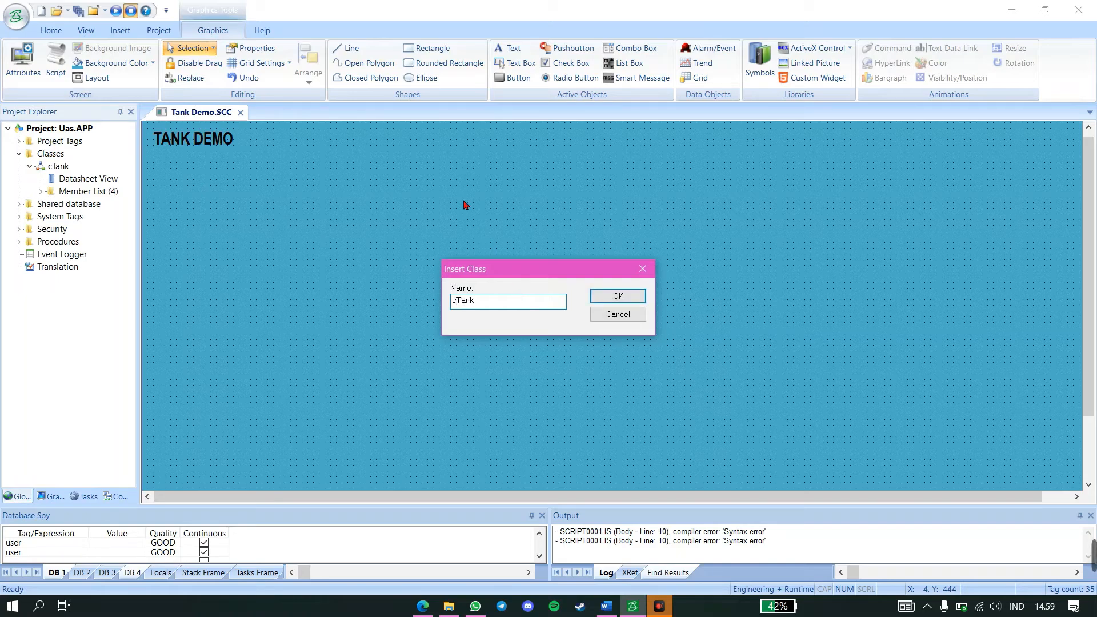
# Open the cTank class datasheet, review its member names and types, and close it
pyautogui.doubleClick(80, 179)
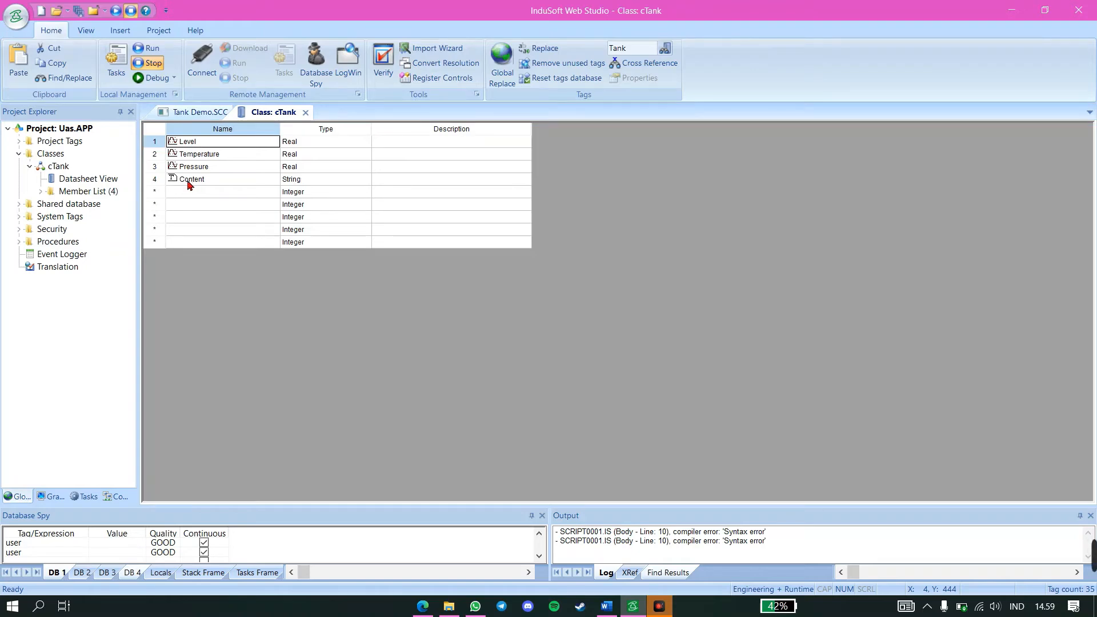
pyautogui.click(305, 112)
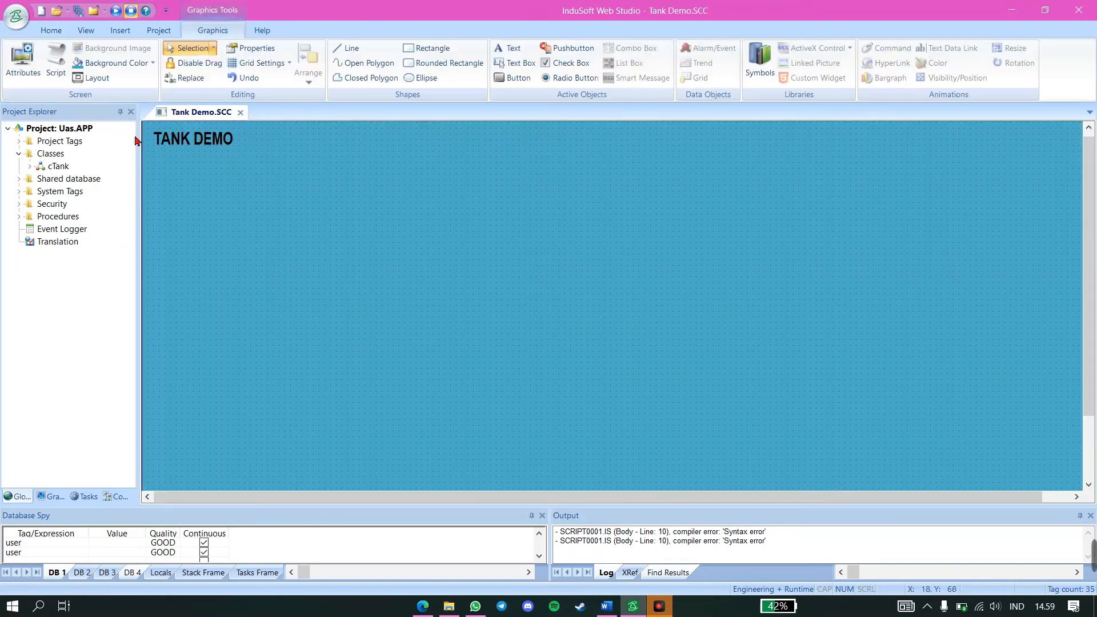
# Open the project tags datasheet, review the Tank tag's name and cTank type, and close the datasheet
pyautogui.click(18, 141)
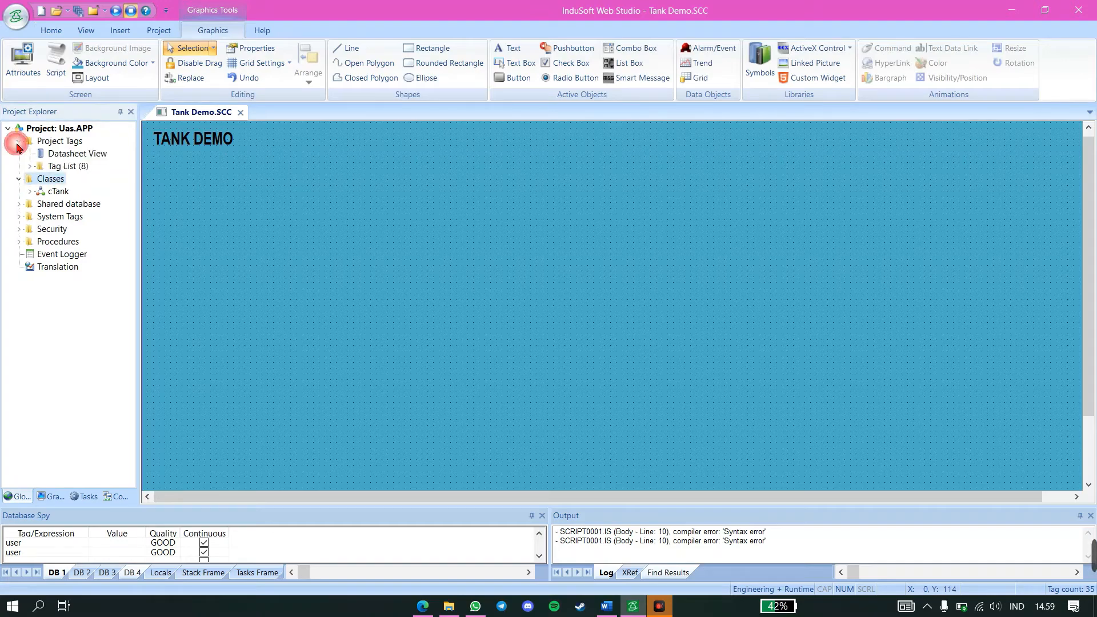
pyautogui.doubleClick(56, 155)
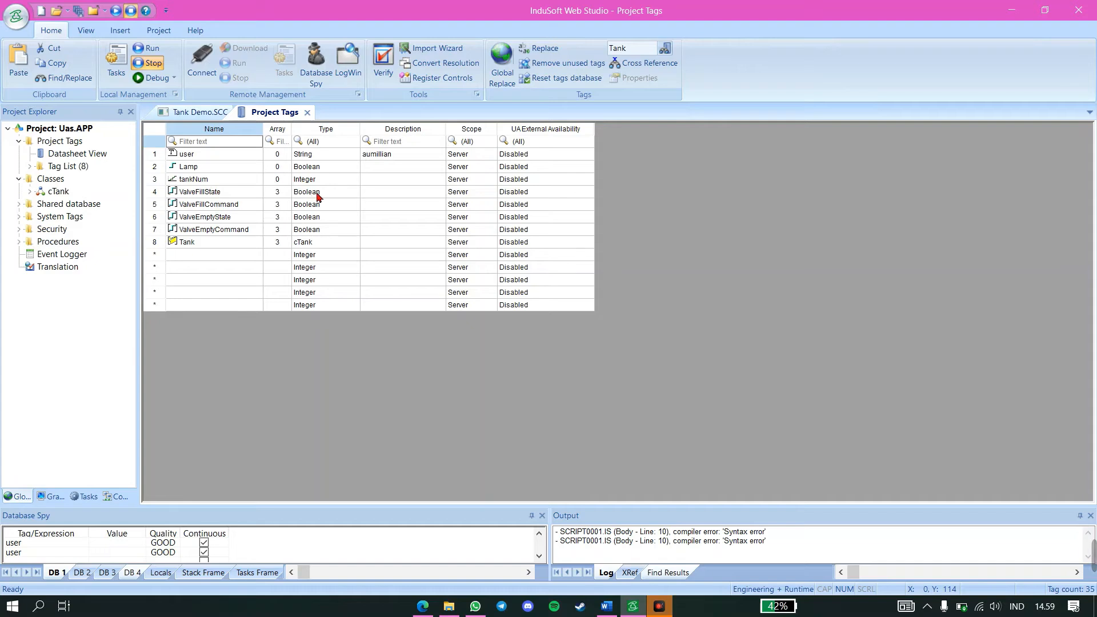
pyautogui.click(192, 246)
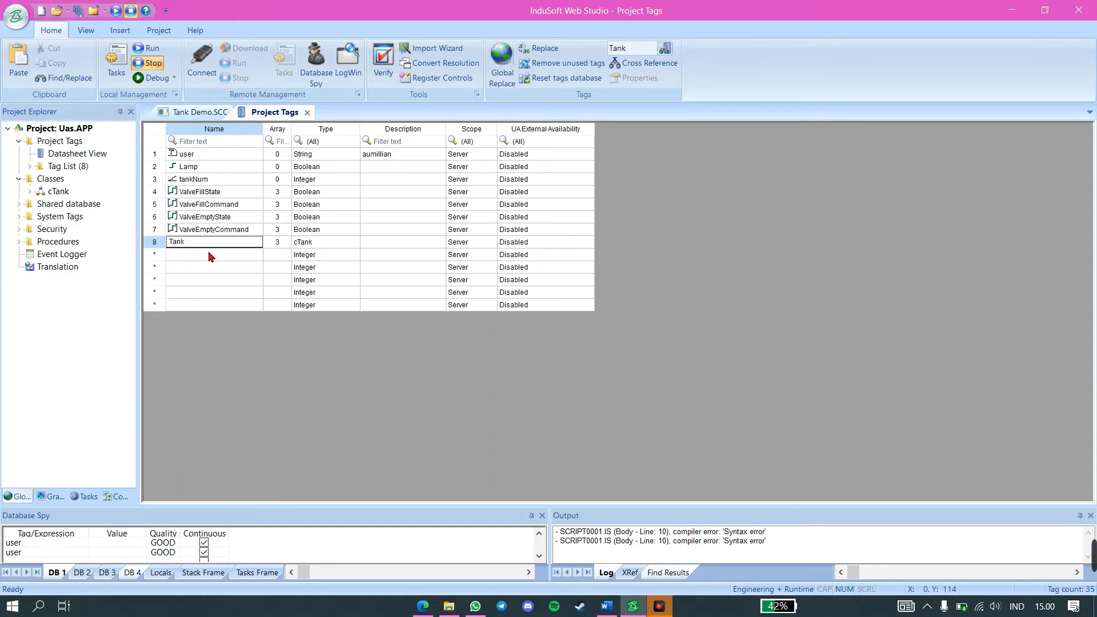
pyautogui.click(211, 256)
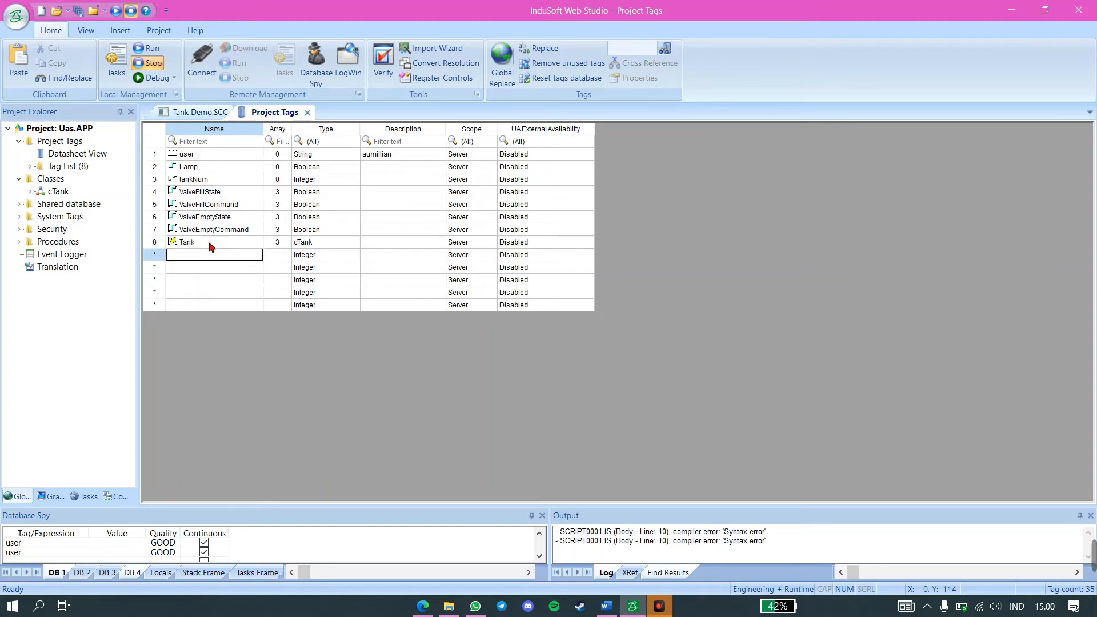
pyautogui.click(209, 241)
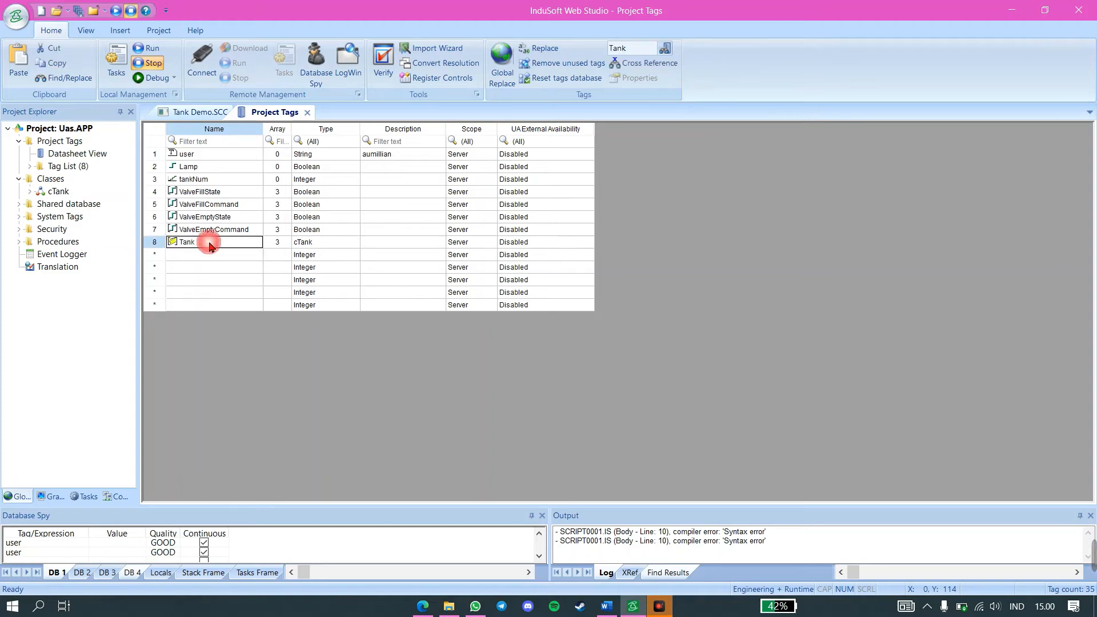
pyautogui.click(316, 243)
pyautogui.click(317, 243)
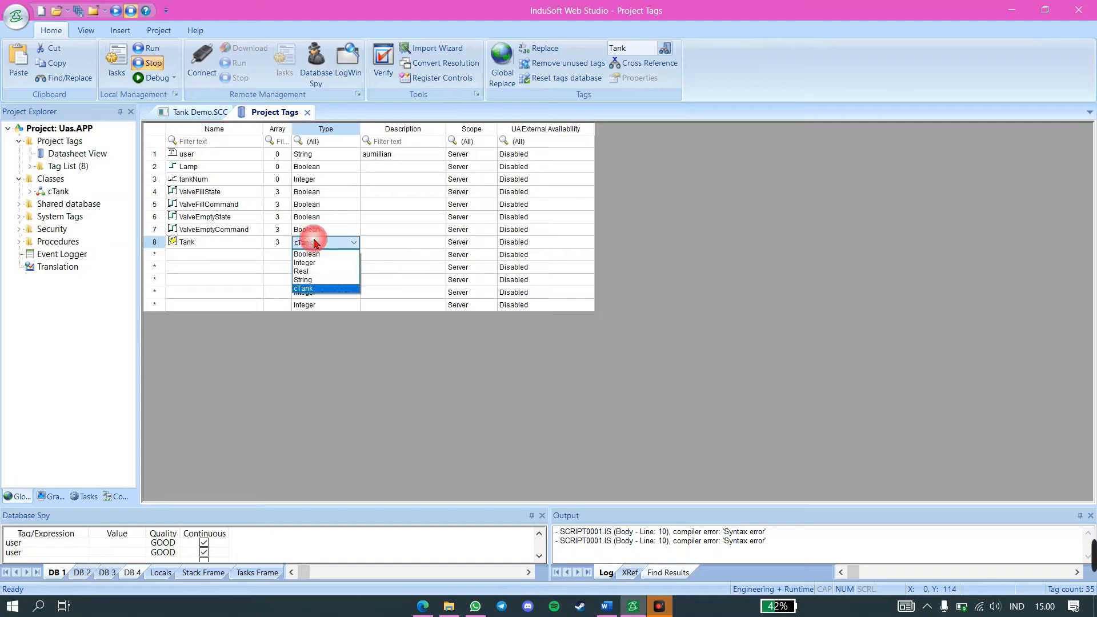
pyautogui.click(318, 289)
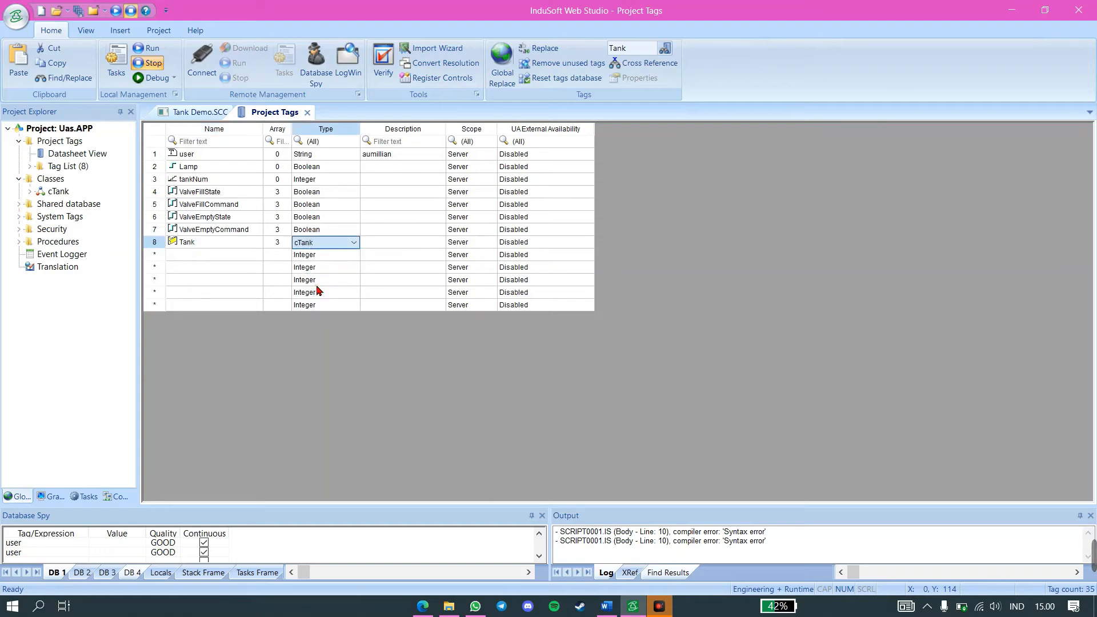
pyautogui.click(307, 113)
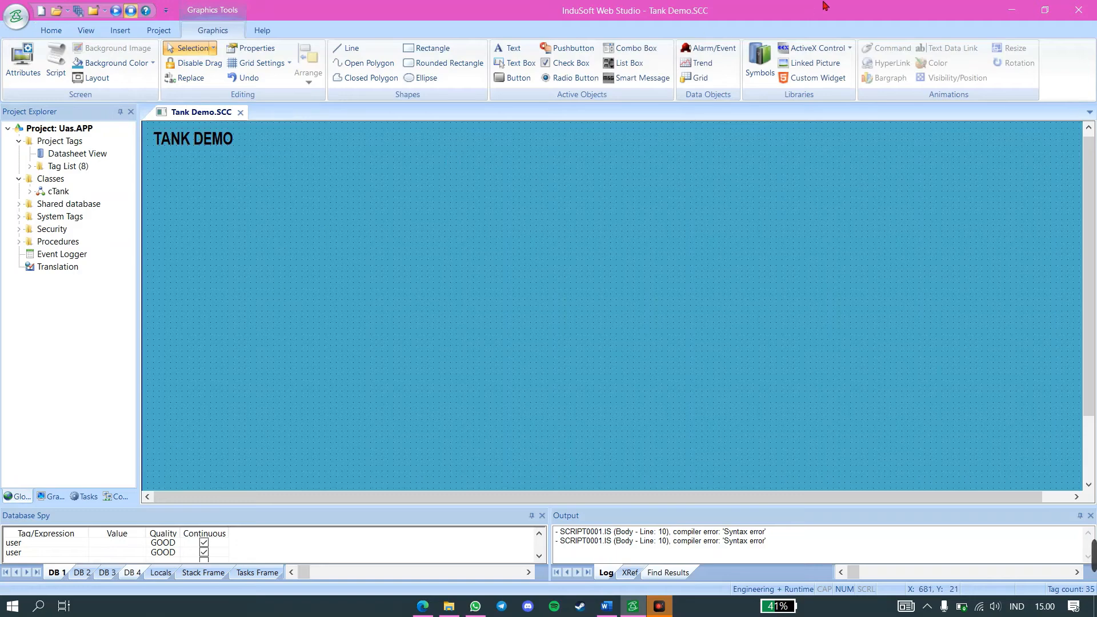
# Insert the valve04 symbol from the system Valves library below the TANK DEMO title
pyautogui.click(750, 80)
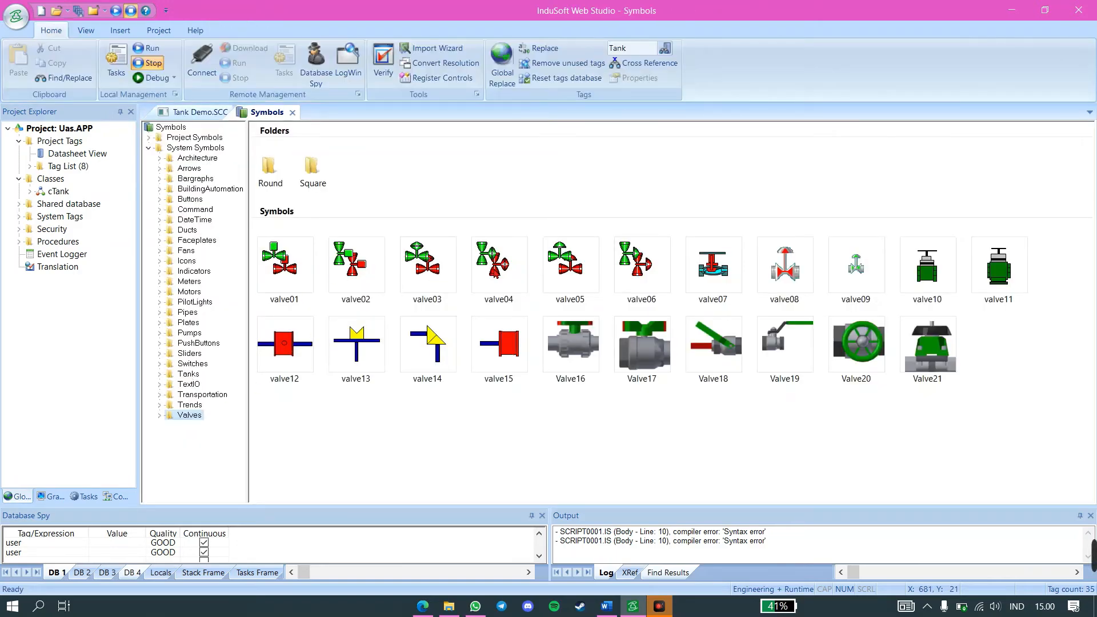
pyautogui.doubleClick(497, 263)
pyautogui.click(225, 179)
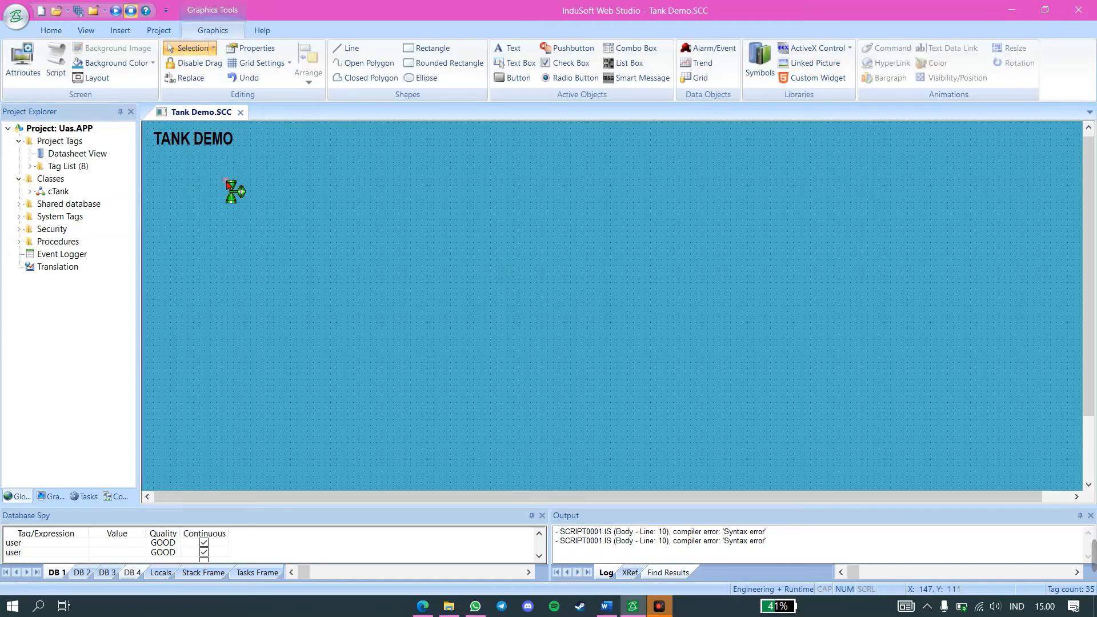
# Insert the tank01 symbol from the system Tanks library near the middle of the Tank Demo screen
pyautogui.click(760, 61)
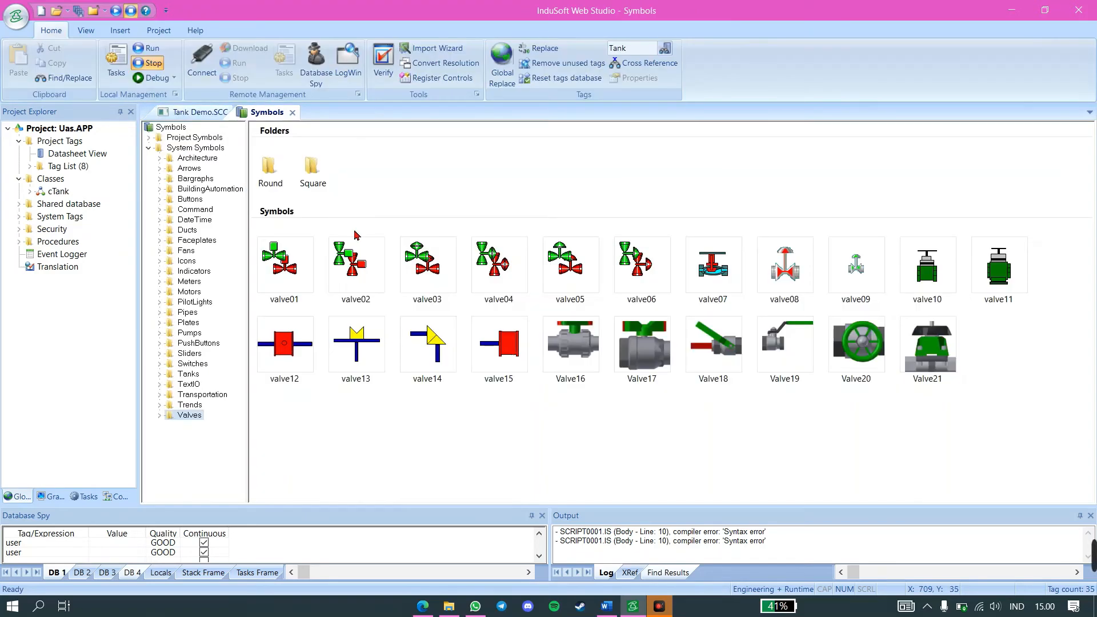
pyautogui.click(191, 374)
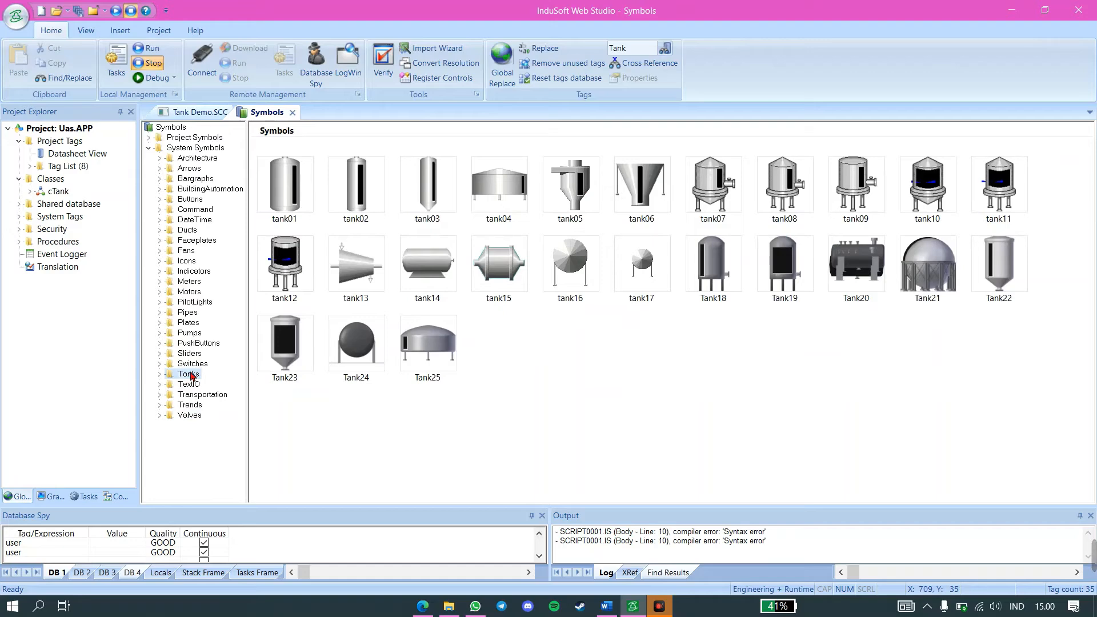
pyautogui.click(300, 196)
pyautogui.click(526, 256)
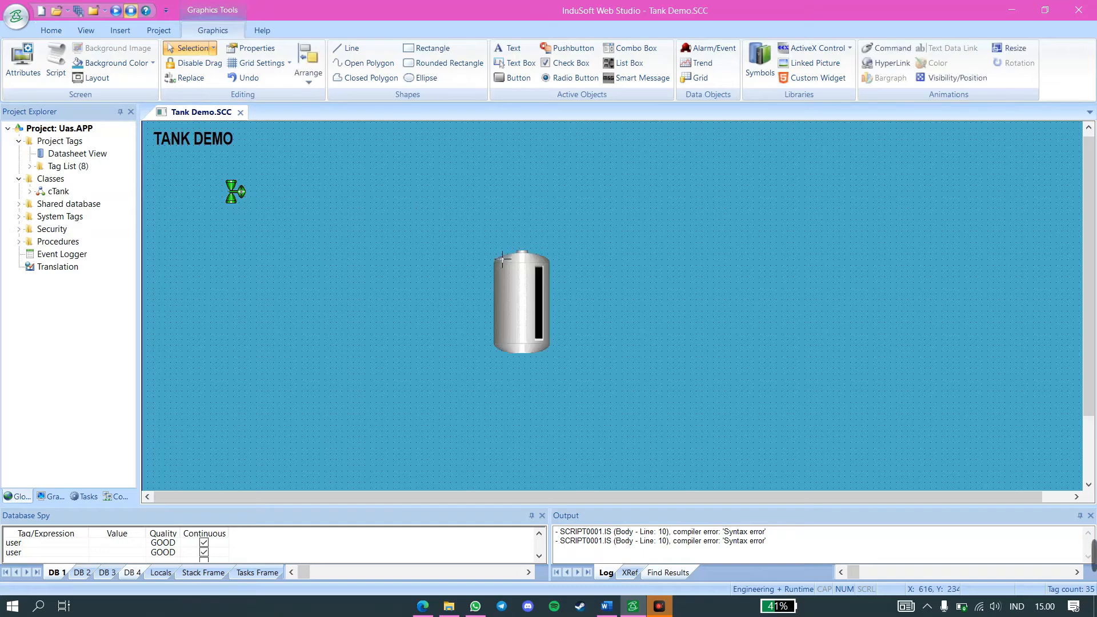
# Insert the pipe01 symbol from the system Pipes library just above and left of the tank
pyautogui.click(760, 62)
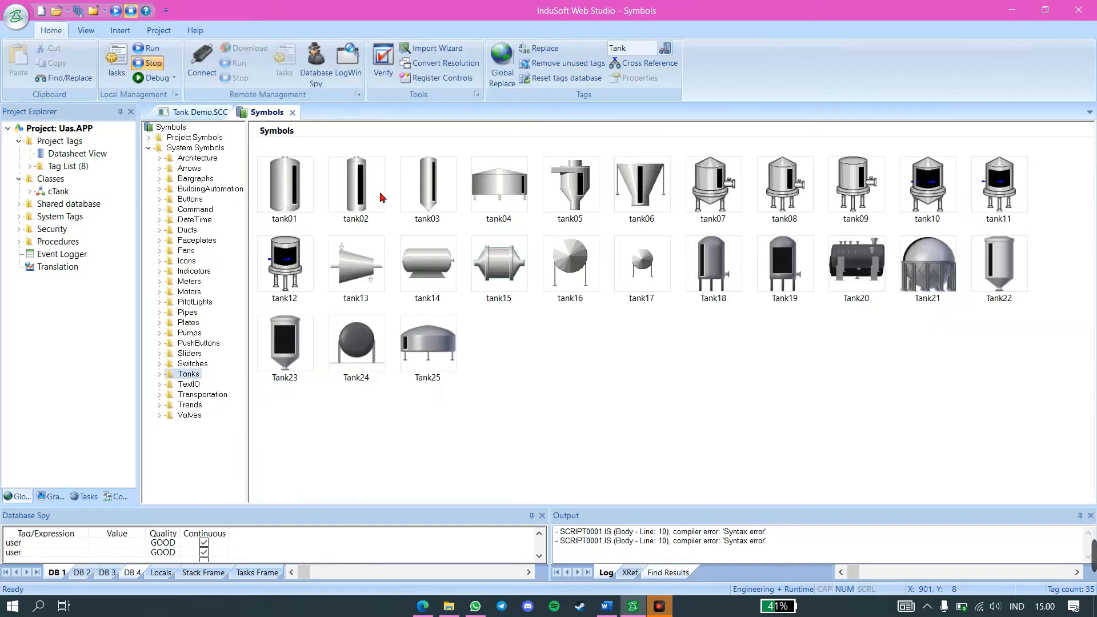
pyautogui.click(183, 313)
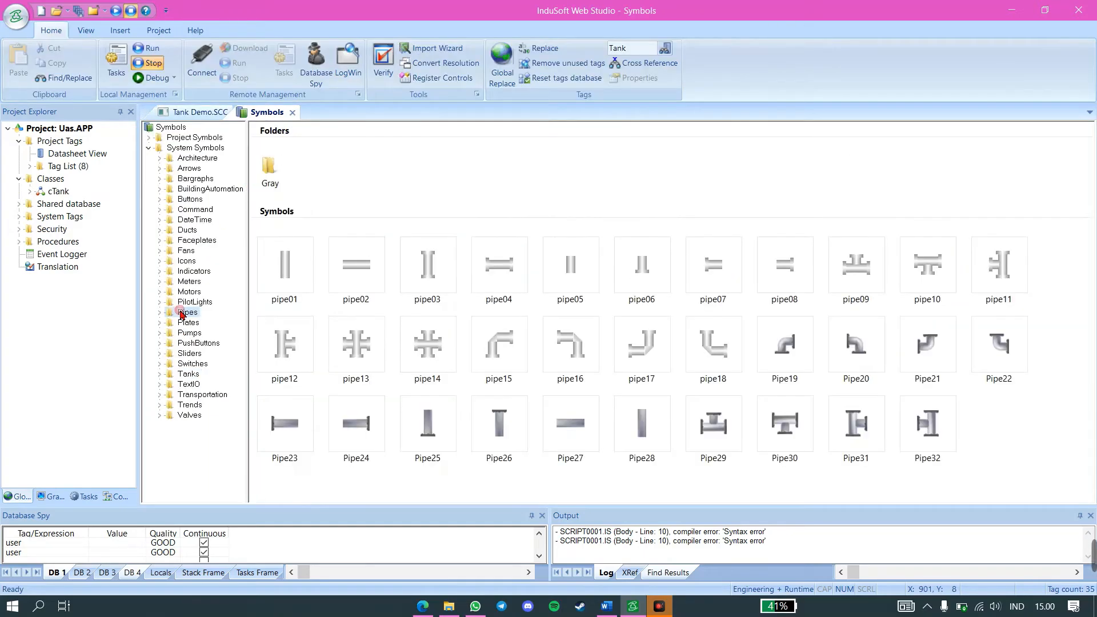
pyautogui.click(279, 269)
pyautogui.click(467, 231)
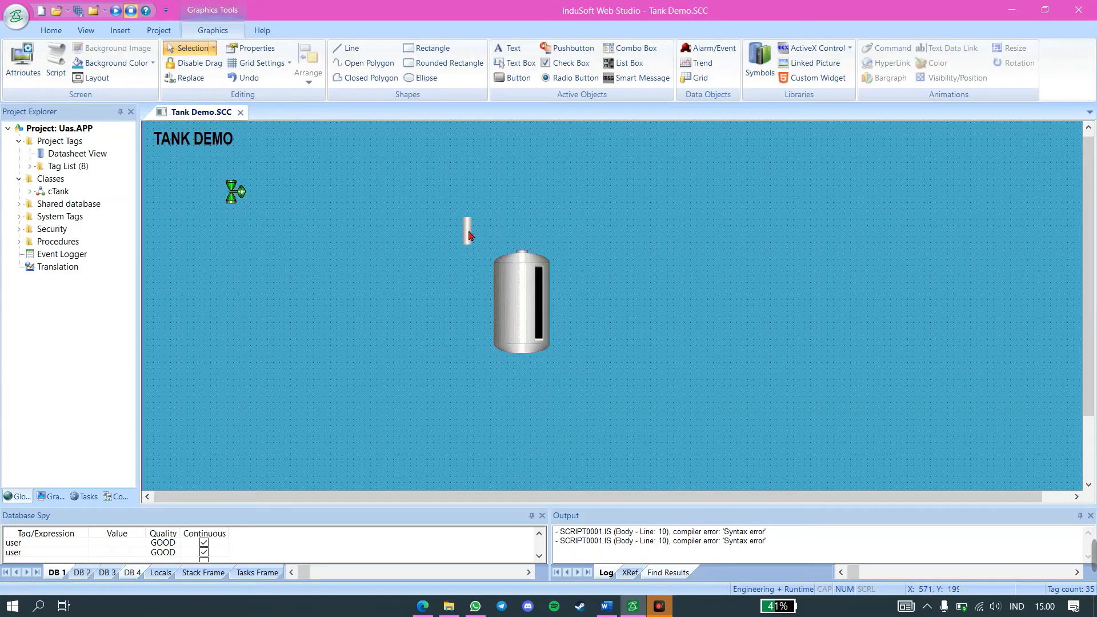
# Turn off Use linked size in the pipe symbol's properties
pyautogui.click(468, 234)
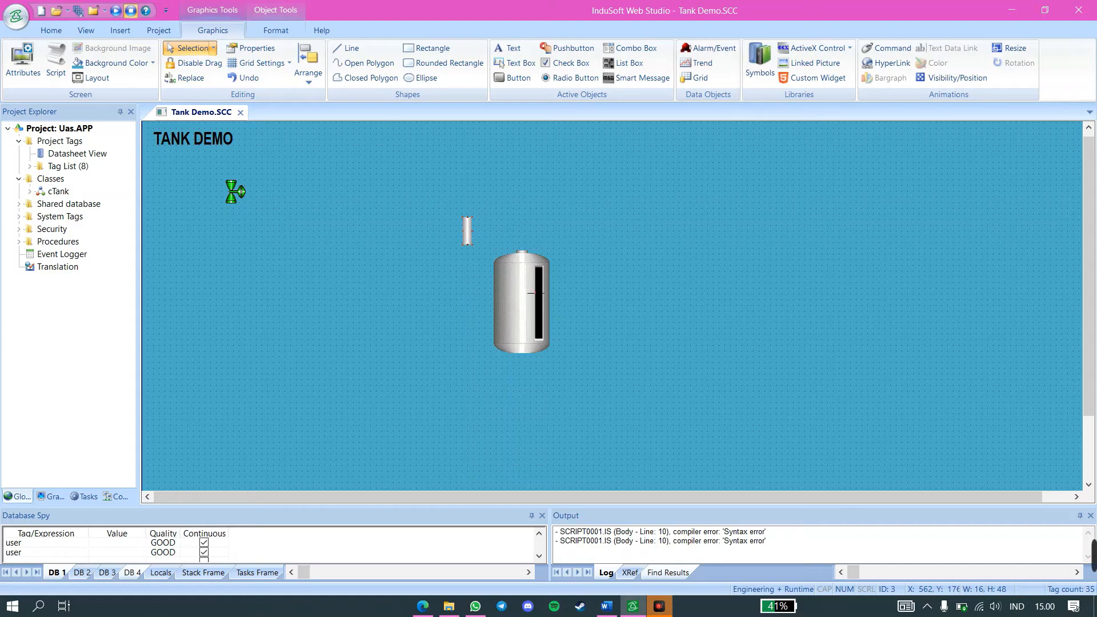
pyautogui.rightClick(467, 239)
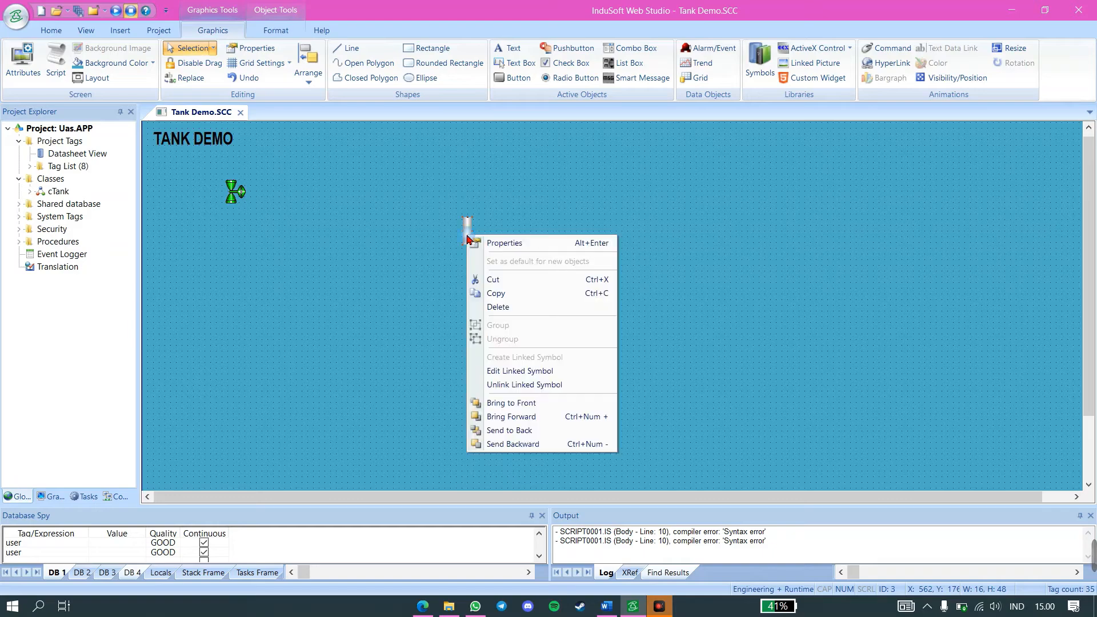
pyautogui.click(480, 240)
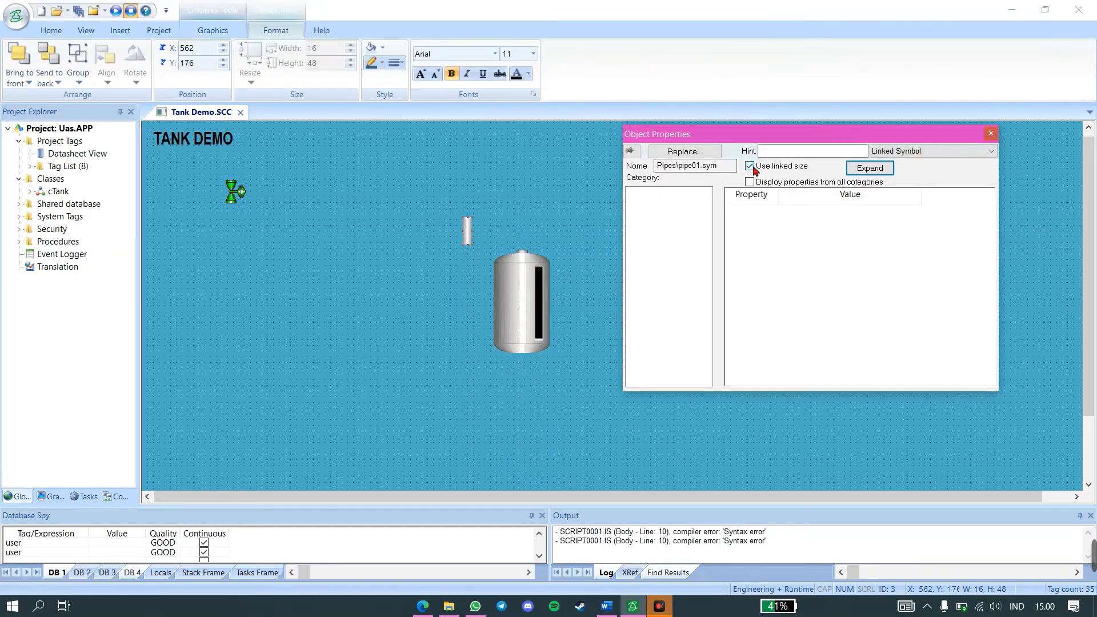
pyautogui.click(752, 169)
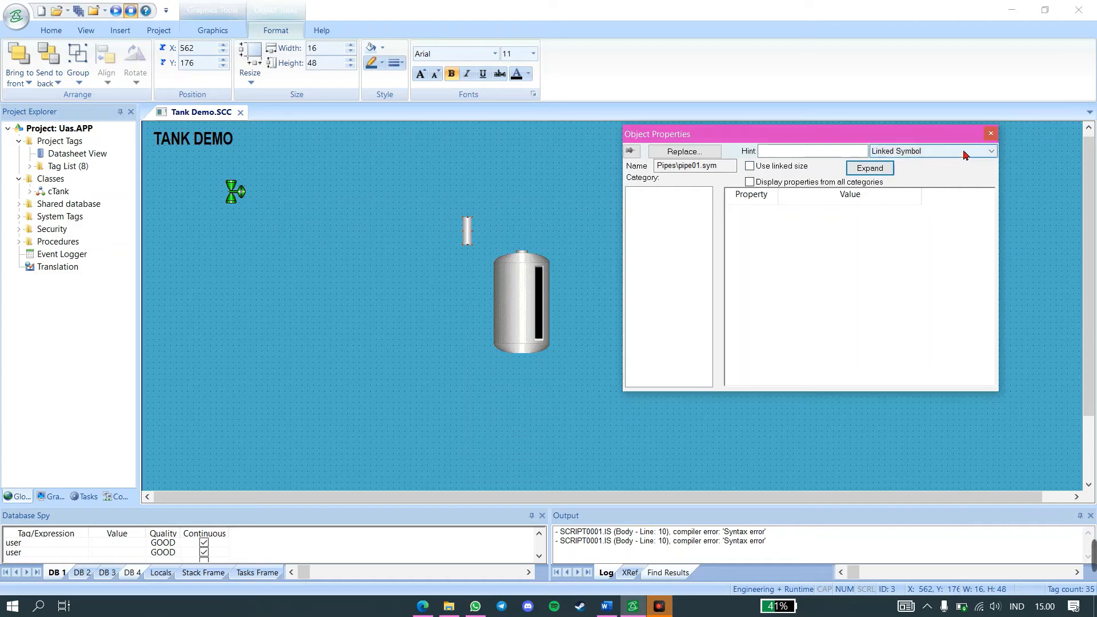
pyautogui.click(990, 136)
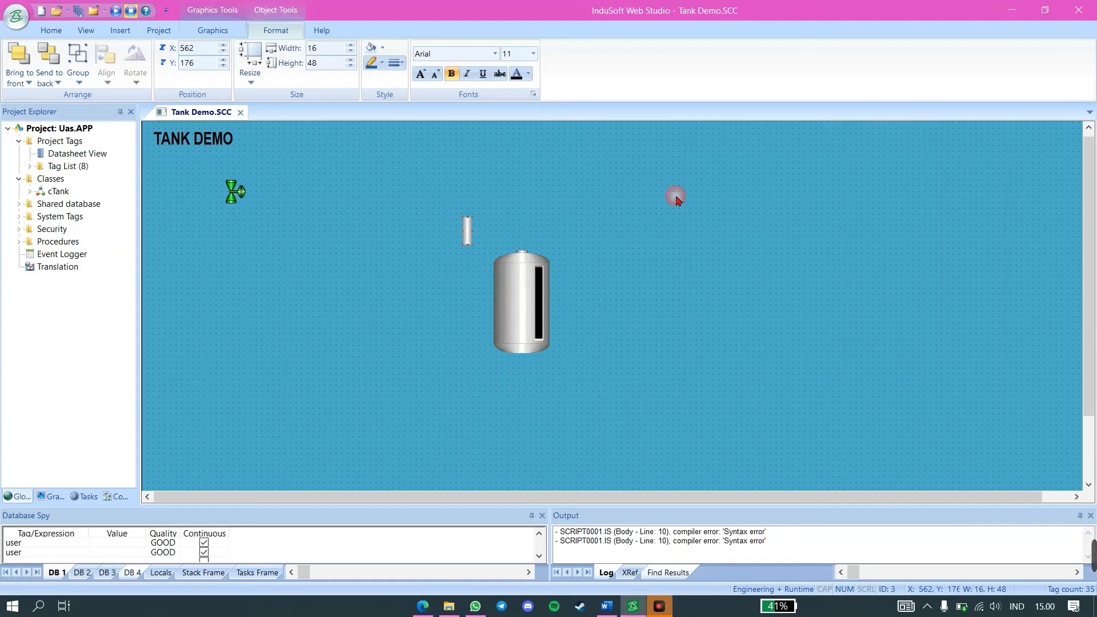
# Turn off Use linked size in the tank symbol's properties
pyautogui.click(514, 283)
pyautogui.rightClick(515, 284)
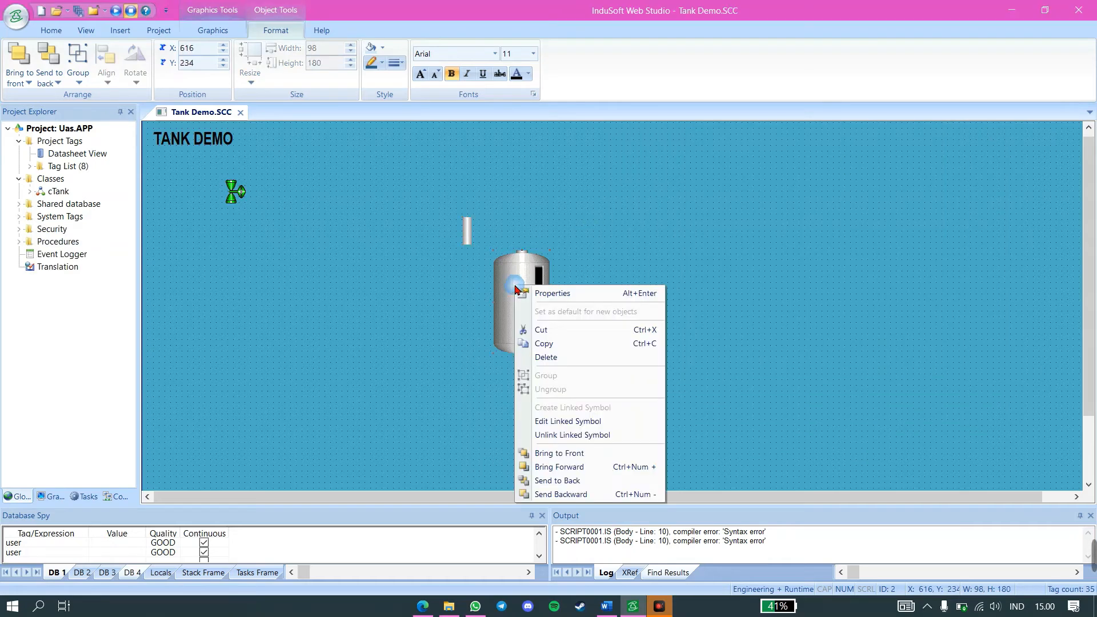
pyautogui.click(525, 290)
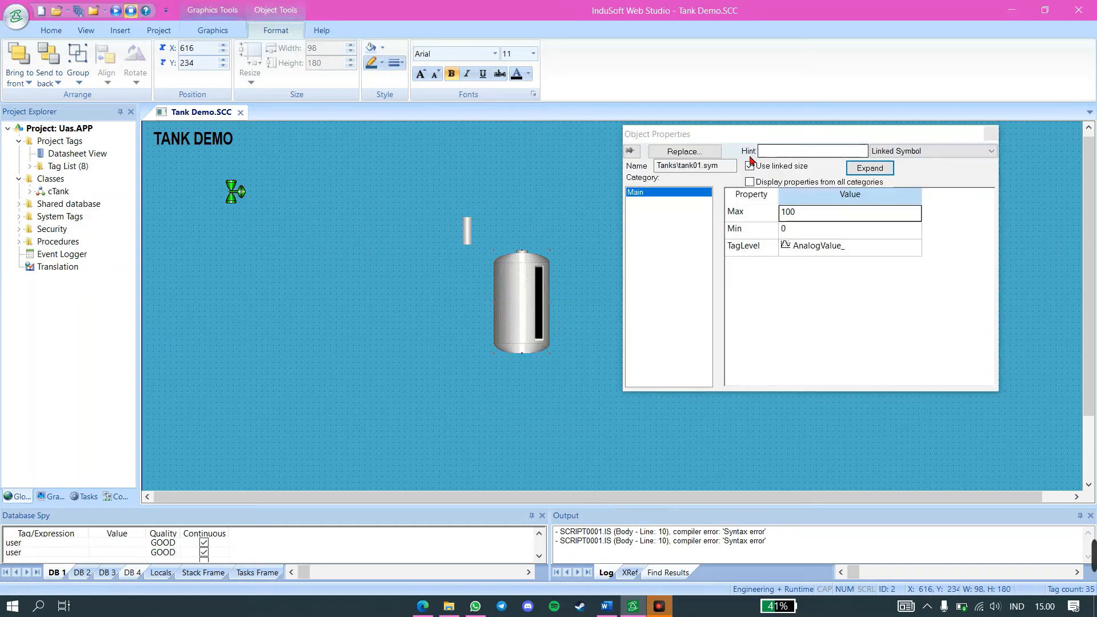
pyautogui.click(750, 166)
pyautogui.click(537, 224)
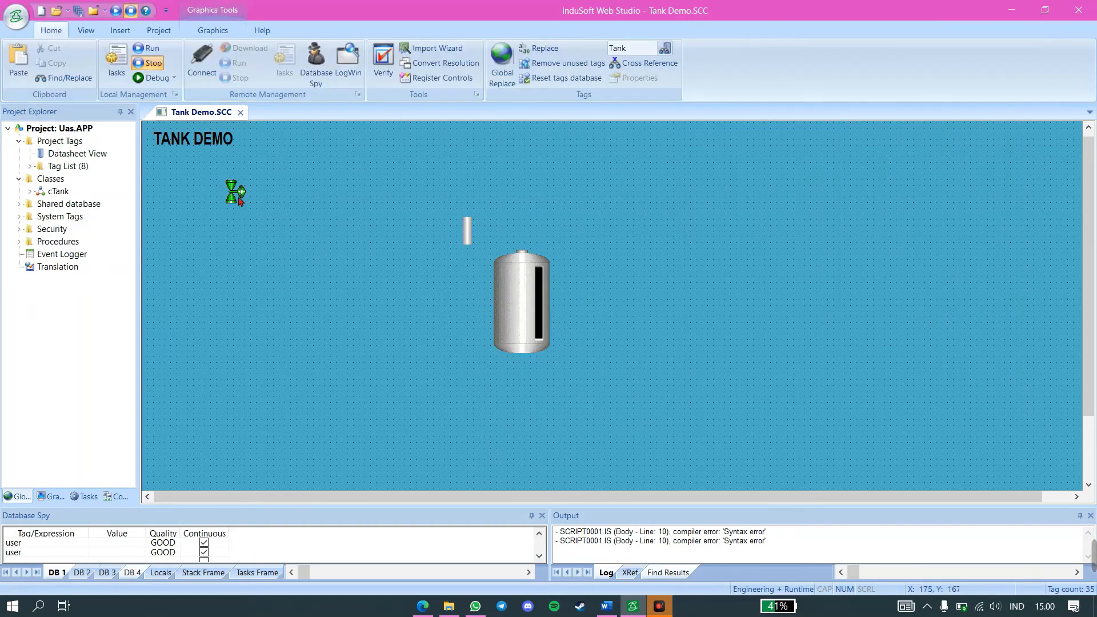
# Turn off Use linked size in the valve symbol's properties
pyautogui.click(234, 193)
pyautogui.rightClick(236, 196)
pyautogui.click(251, 201)
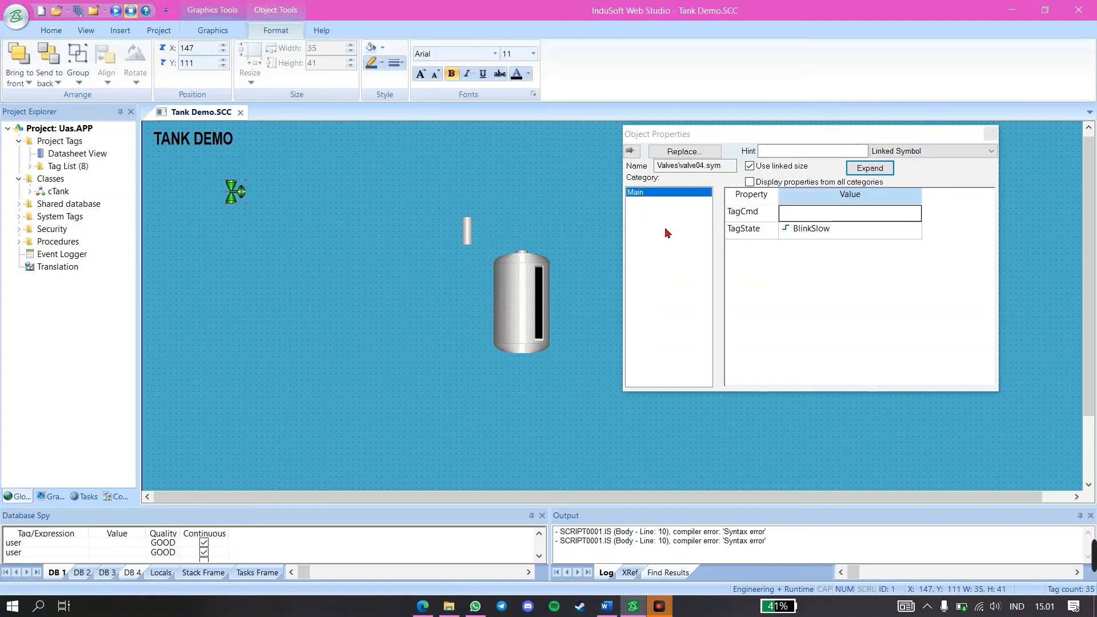
pyautogui.click(750, 166)
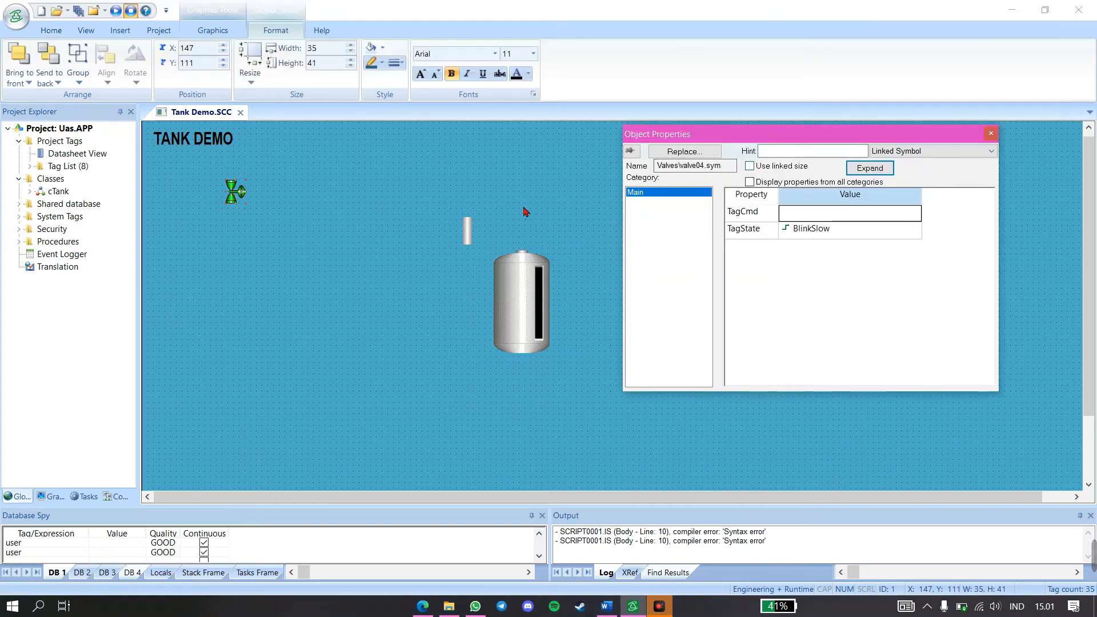
pyautogui.click(522, 213)
# Move the tank upward on the screen and enlarge it
pyautogui.moveTo(519, 283); pyautogui.dragTo(512, 220)
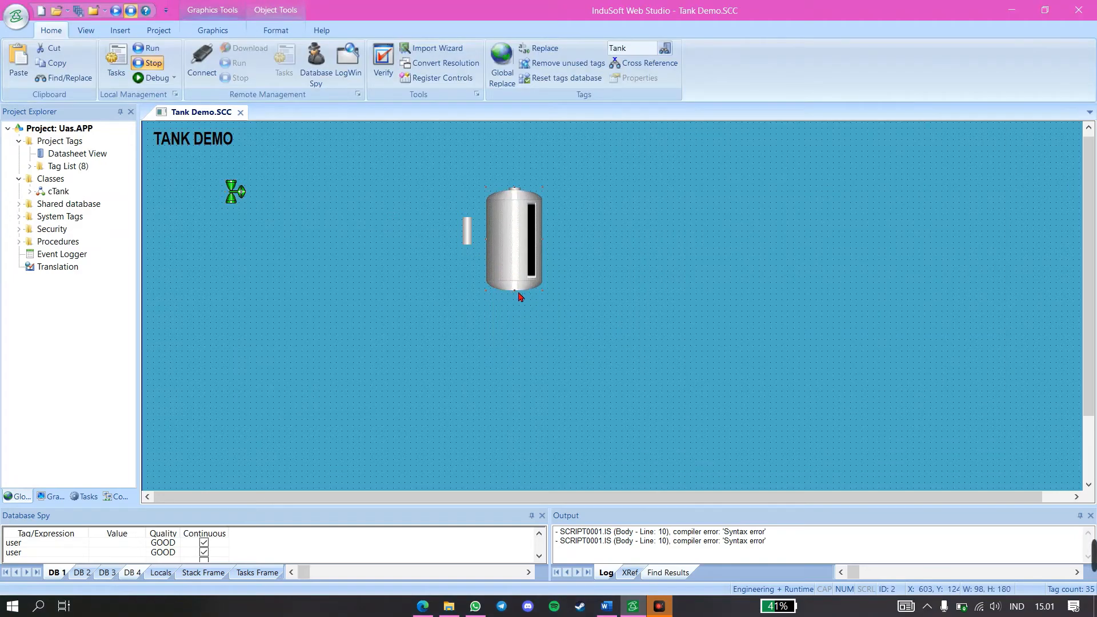
pyautogui.moveTo(548, 296); pyautogui.dragTo(531, 327)
# Stretch the pipe to about 23 wide by 371 high and center it vertically through the tank, extending past both ends
pyautogui.moveTo(471, 229); pyautogui.dragTo(519, 203)
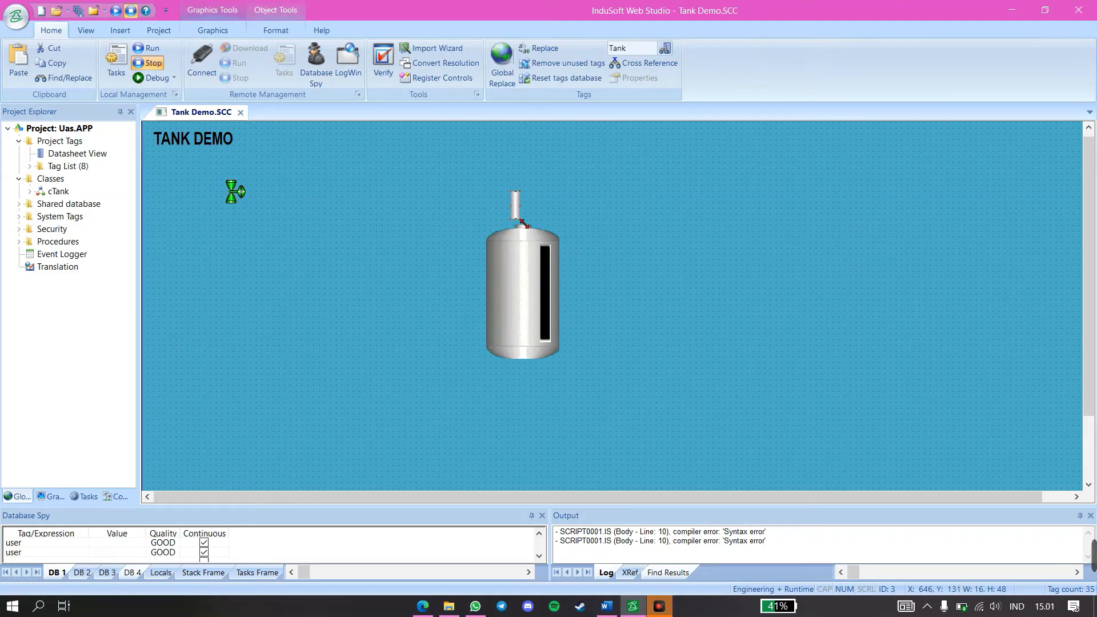
pyautogui.moveTo(528, 251); pyautogui.dragTo(529, 273)
pyautogui.moveTo(526, 243); pyautogui.dragTo(530, 407)
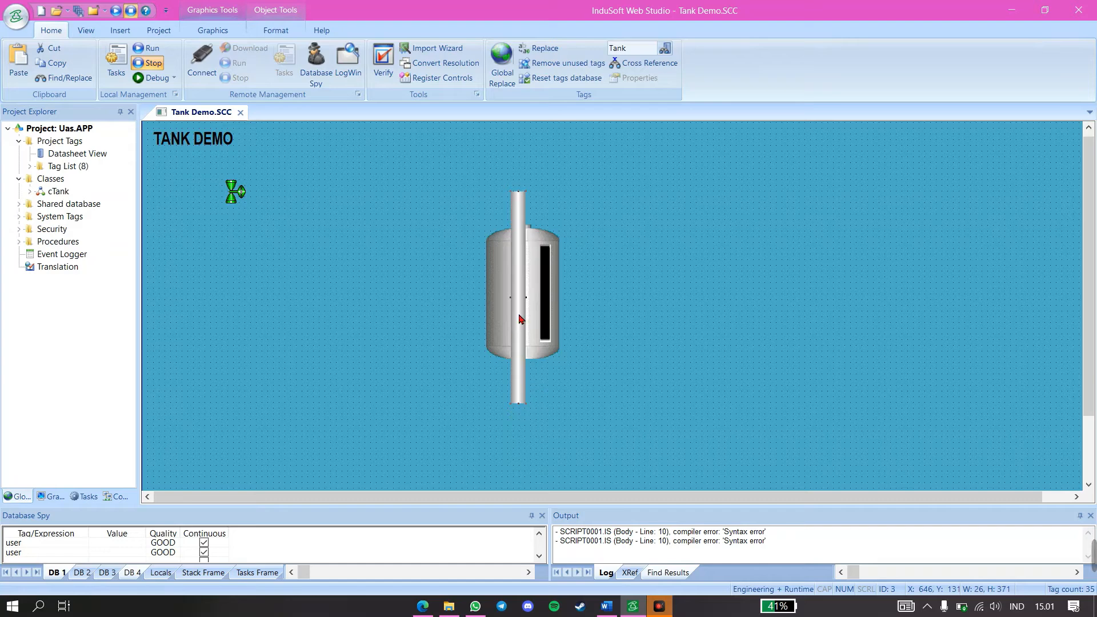
pyautogui.moveTo(519, 315); pyautogui.dragTo(536, 296)
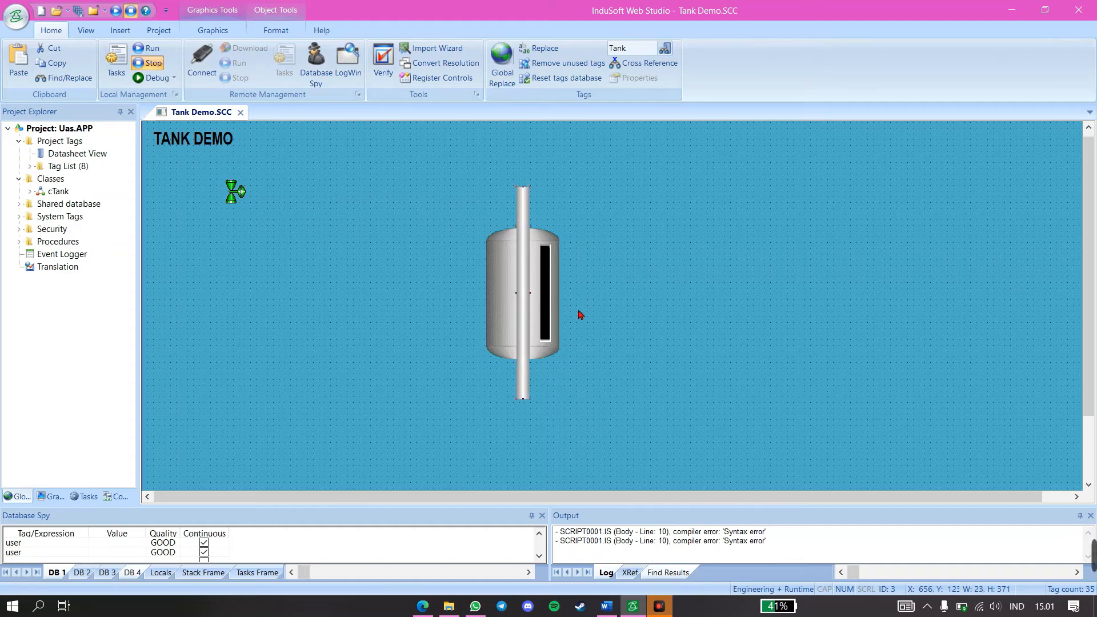
pyautogui.click(595, 326)
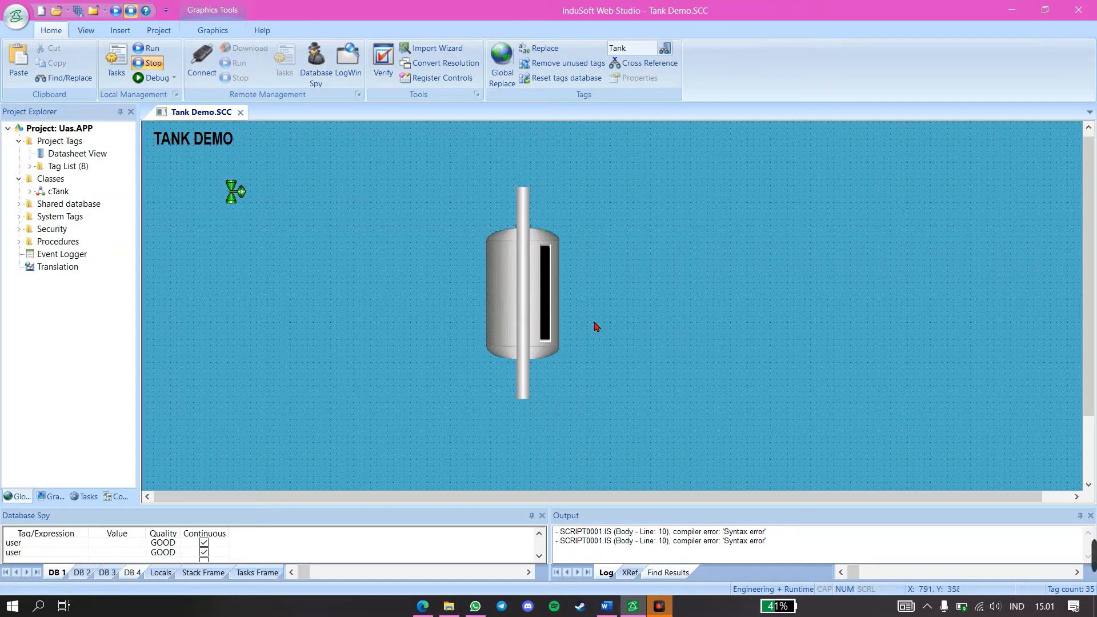
# Send the pipe to the back so that it runs behind the tank
pyautogui.click(524, 316)
pyautogui.rightClick(523, 313)
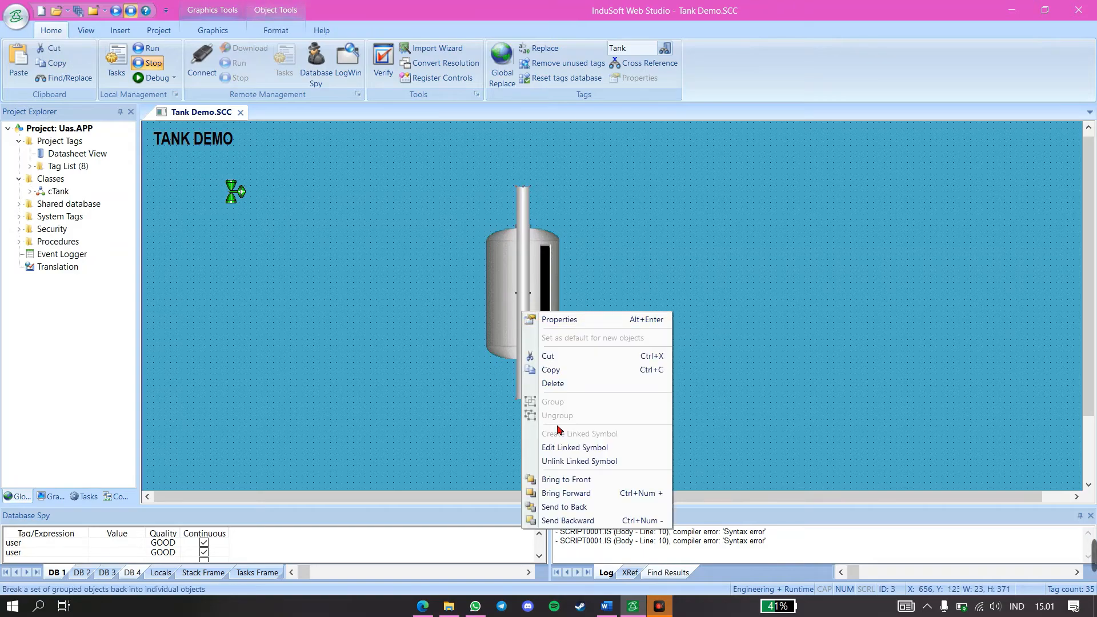
pyautogui.click(577, 510)
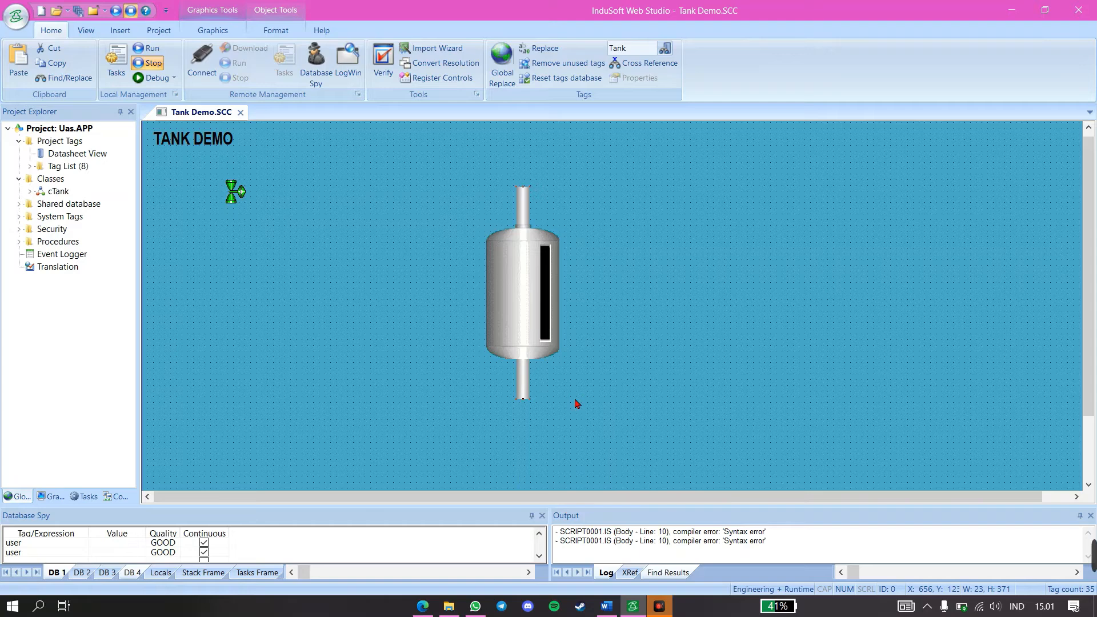
pyautogui.click(595, 277)
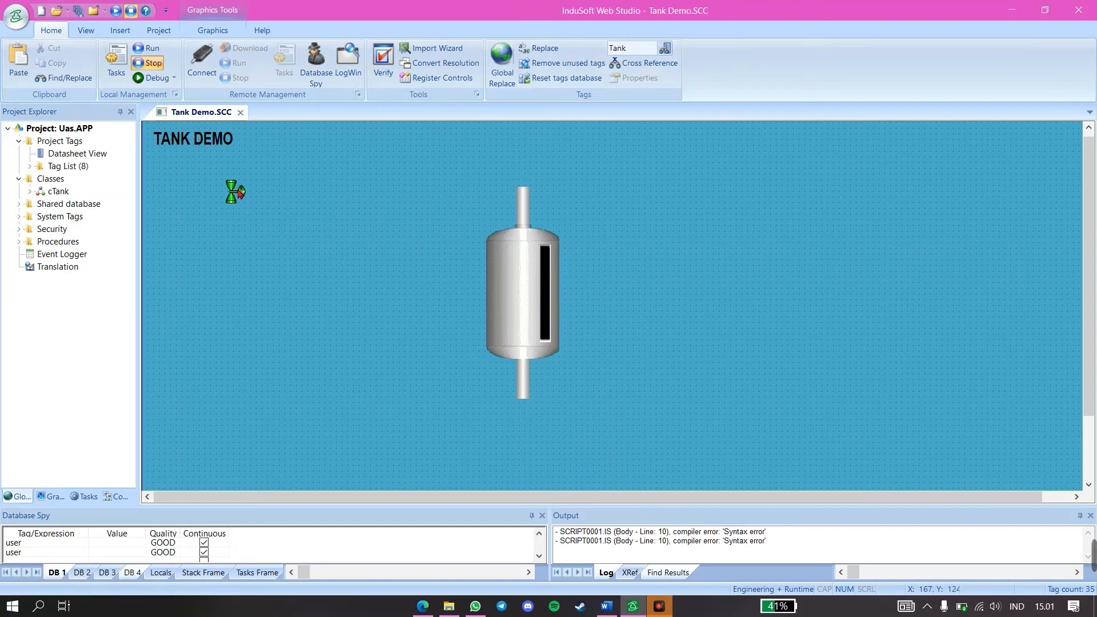
# Shorten the pipe at both ends to about 314 high and place the valve on its upper end
pyautogui.moveTo(240, 192); pyautogui.dragTo(577, 179)
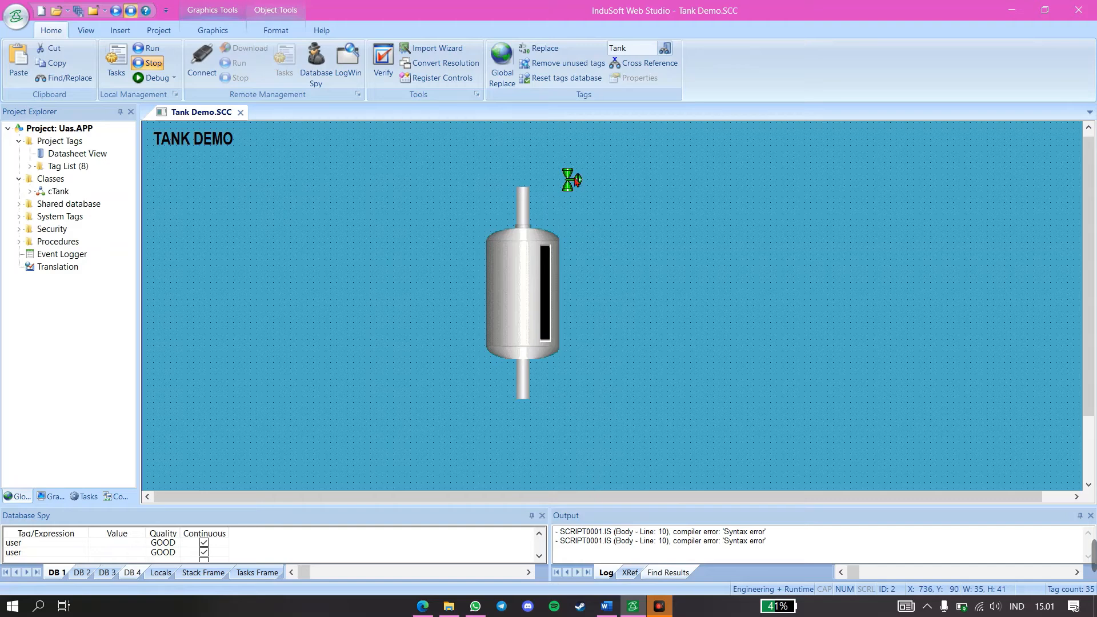
pyautogui.click(526, 197)
pyautogui.moveTo(532, 195); pyautogui.dragTo(531, 211)
pyautogui.moveTo(527, 400); pyautogui.dragTo(522, 383)
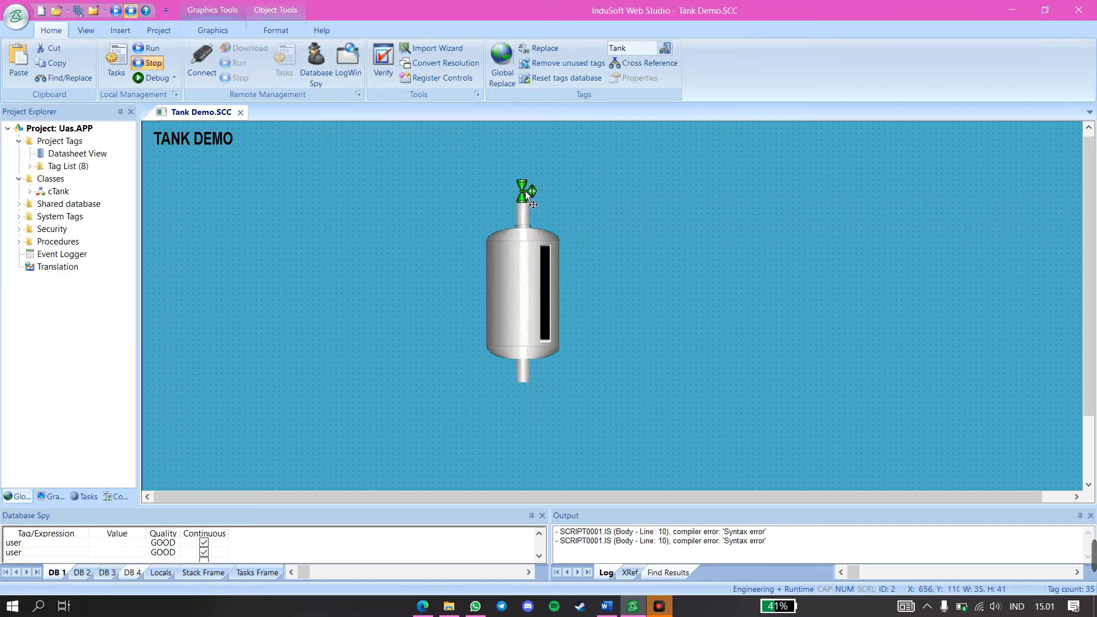
pyautogui.moveTo(526, 193); pyautogui.dragTo(527, 192)
# Copy the valve and place the duplicate at the lower end of the pipe
pyautogui.hotkey('ctrl', 'c')
pyautogui.hotkey('ctrl', 'v')
pyautogui.moveTo(153, 133); pyautogui.dragTo(527, 396)
# Widen the upper valve to about 41 and center it over the pipe's top end
pyautogui.click(530, 193)
pyautogui.moveTo(516, 192); pyautogui.dragTo(525, 193)
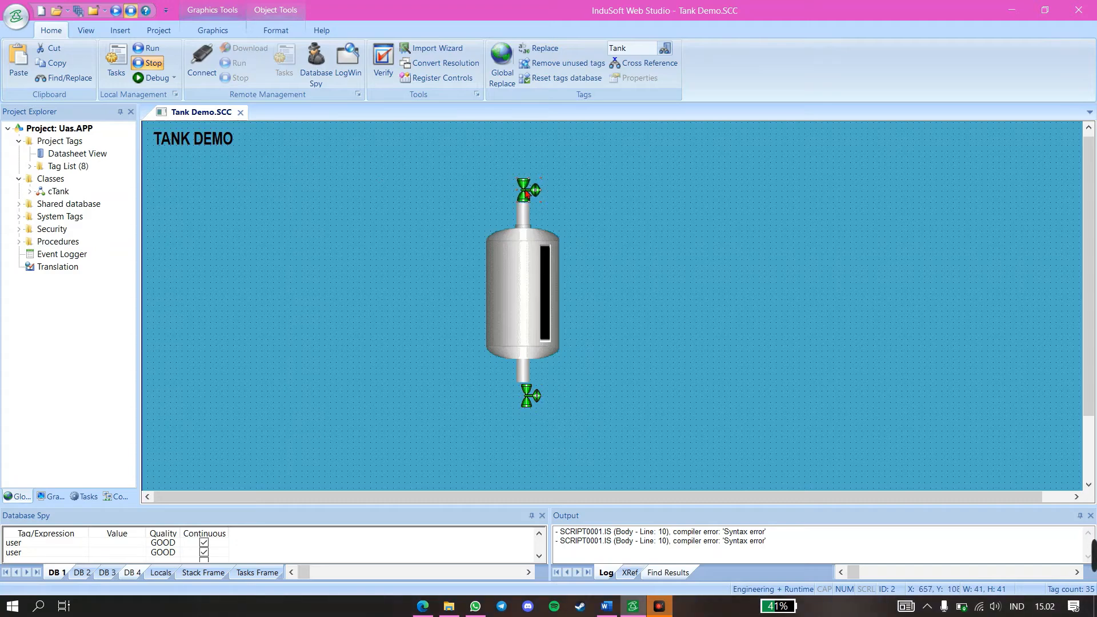
pyautogui.moveTo(626, 246); pyautogui.dragTo(625, 248)
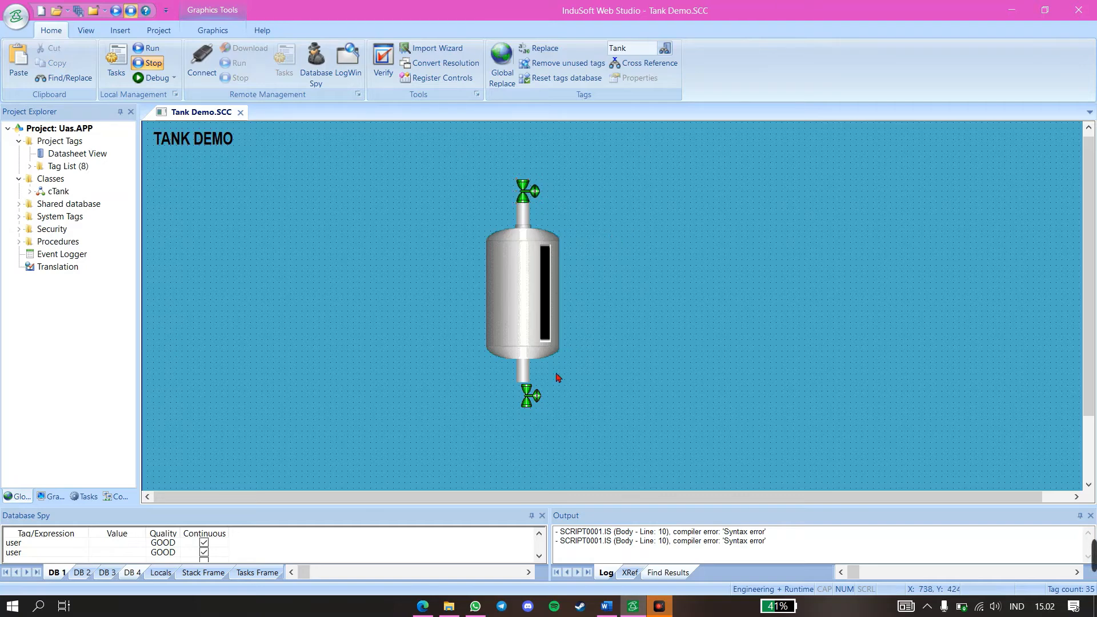
# Widen the lower valve to about 43 and align it against the pipe's bottom end
pyautogui.click(528, 395)
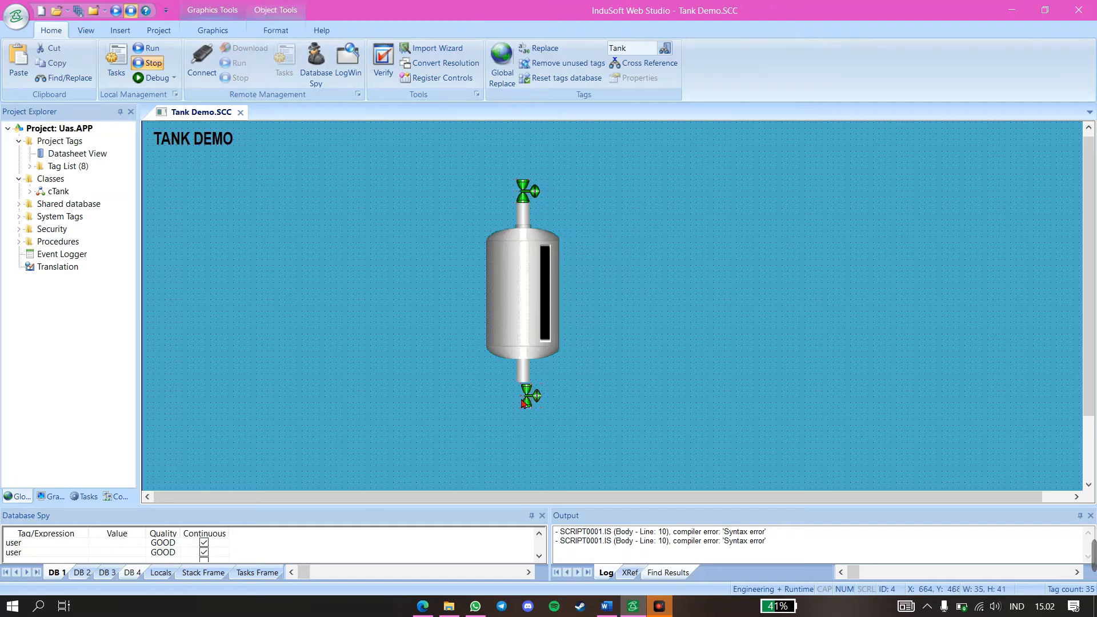
pyautogui.moveTo(521, 396)
pyautogui.mouseDown()
pyautogui.moveTo(509, 395)
pyautogui.moveTo(585, 391)
pyautogui.moveTo(525, 402)
pyautogui.mouseUp()
pyautogui.click(517, 394)
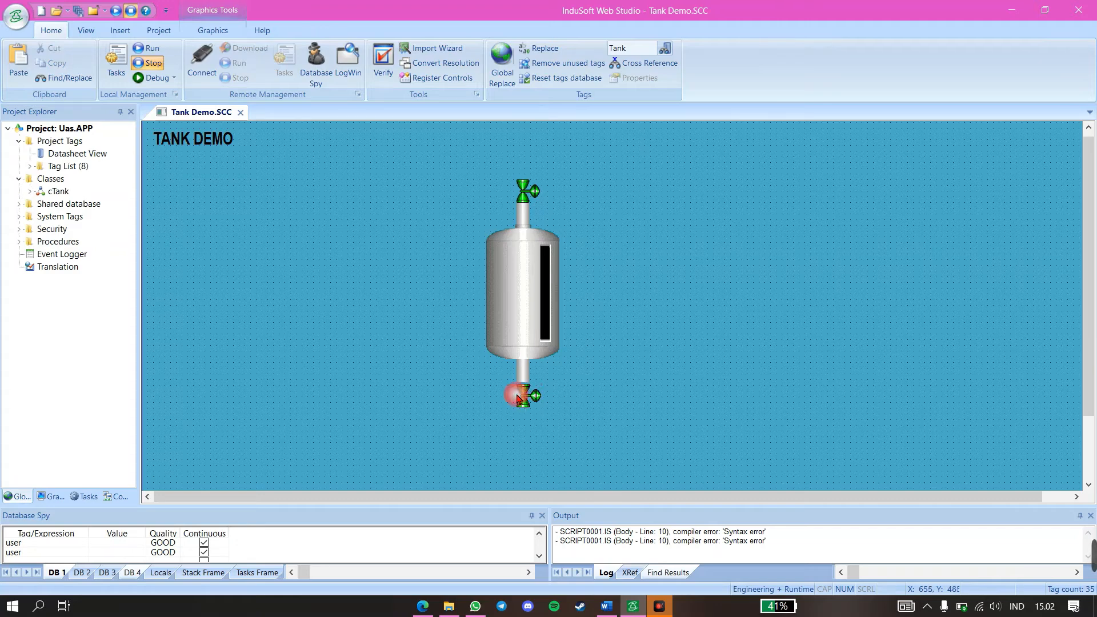
pyautogui.click(526, 399)
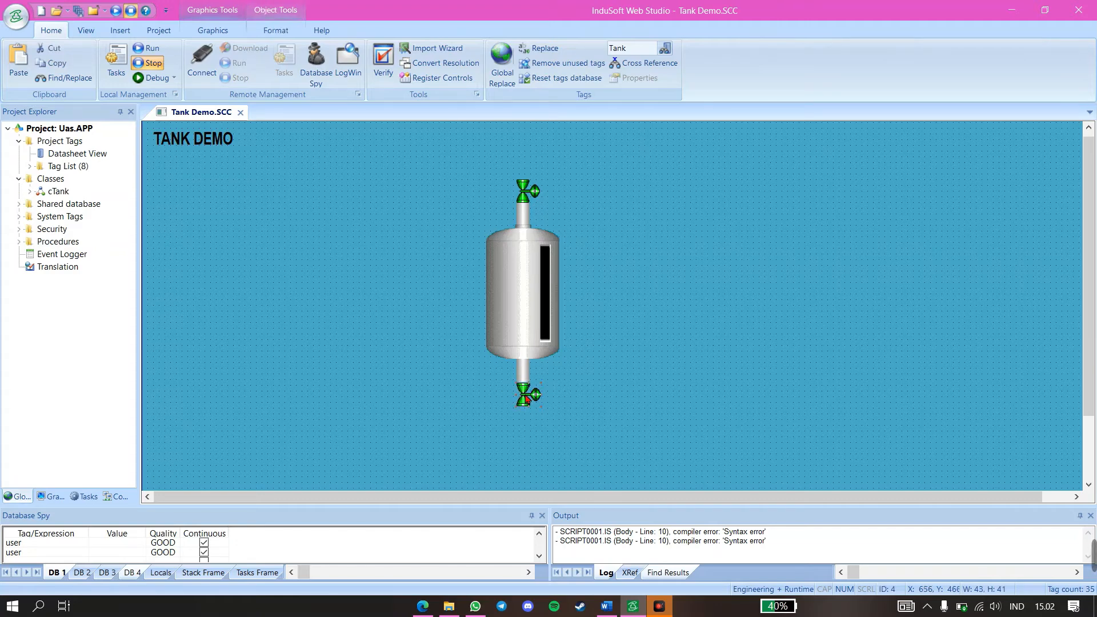
pyautogui.click(615, 387)
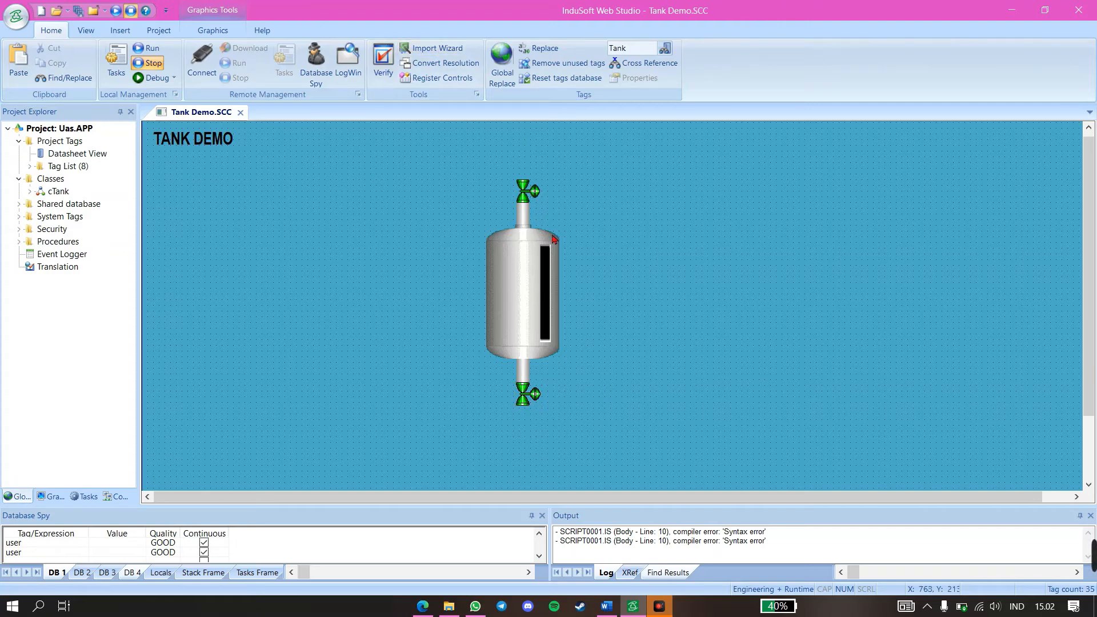
# Move the tank, pipe and both valves together about 215 to the left on the canvas
pyautogui.click(537, 330)
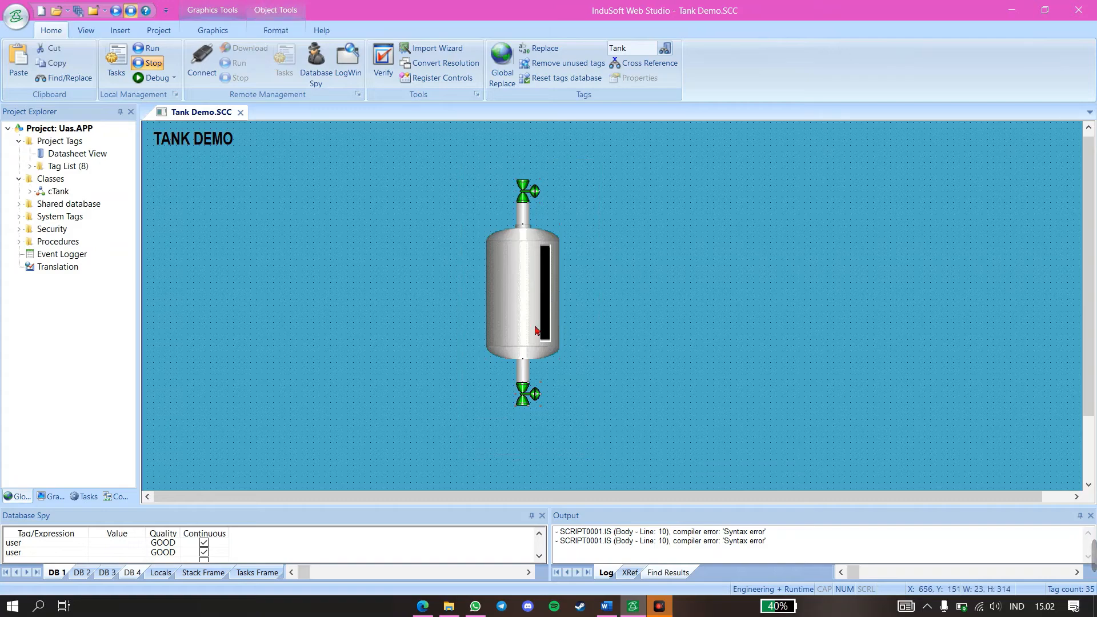
pyautogui.moveTo(526, 334); pyautogui.dragTo(403, 331)
pyautogui.click(517, 301)
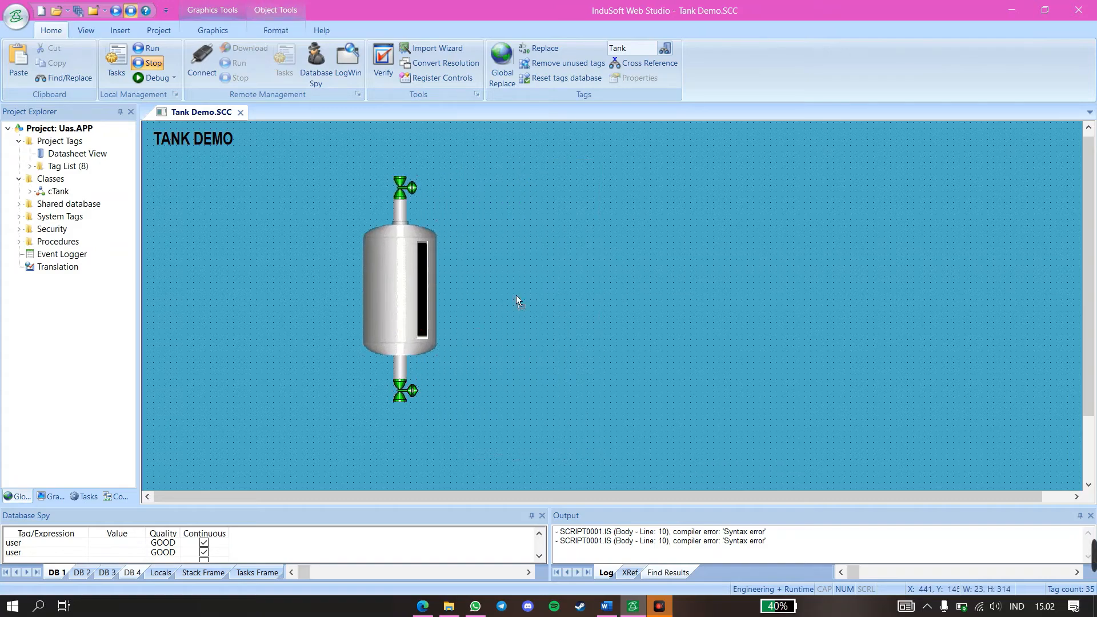
# Add the text "Tank : #" and position it on the upper part of the tank, beside the black level bar
pyautogui.click(212, 30)
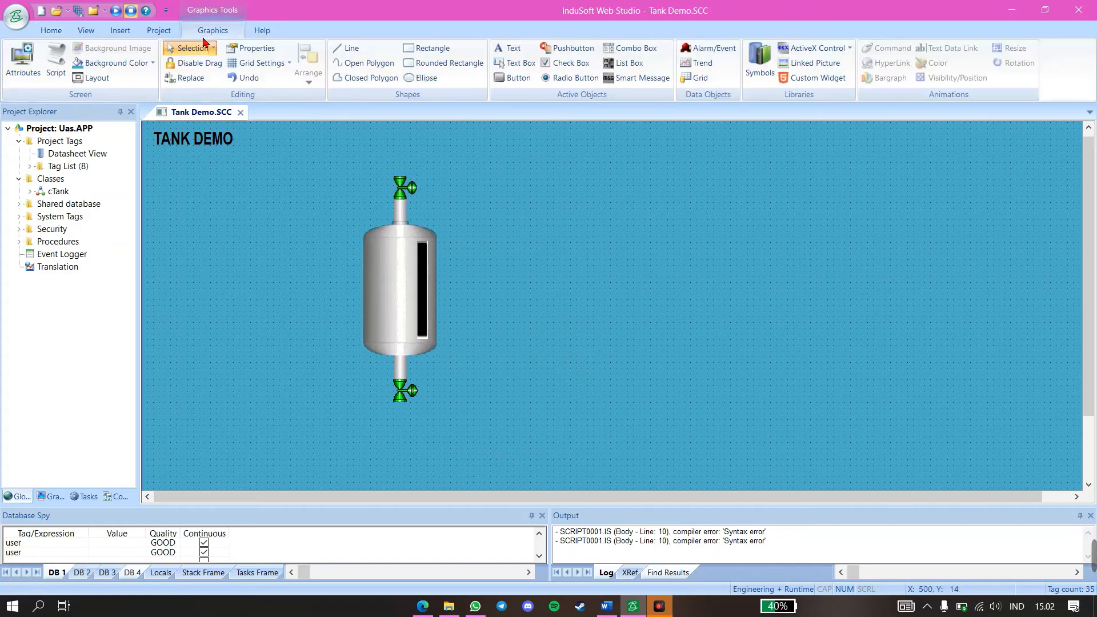
pyautogui.click(504, 49)
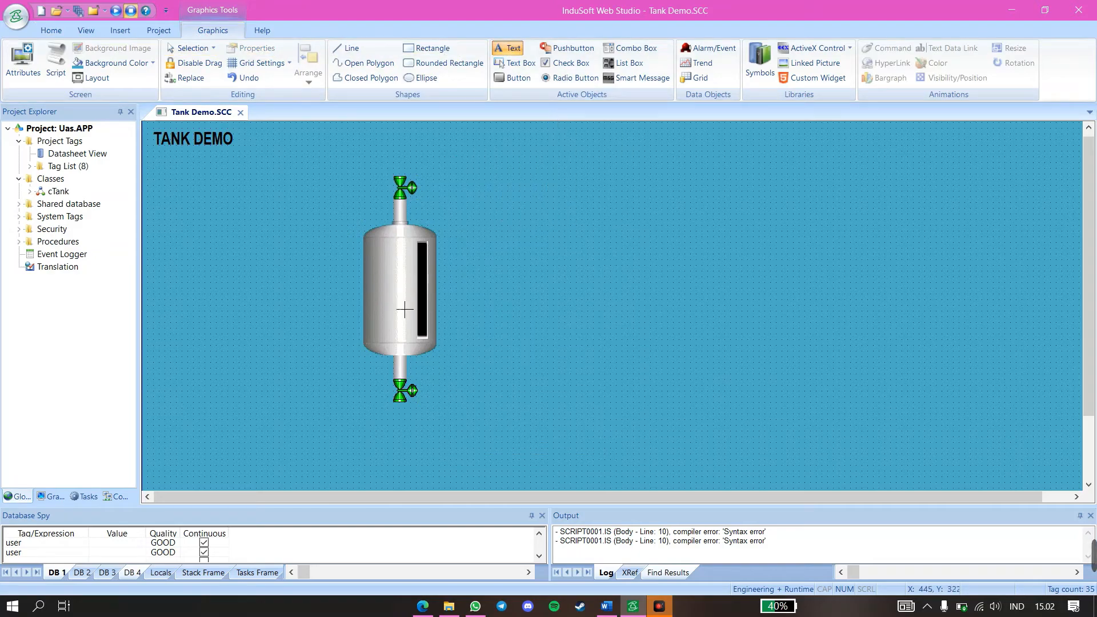
pyautogui.write('Tank')
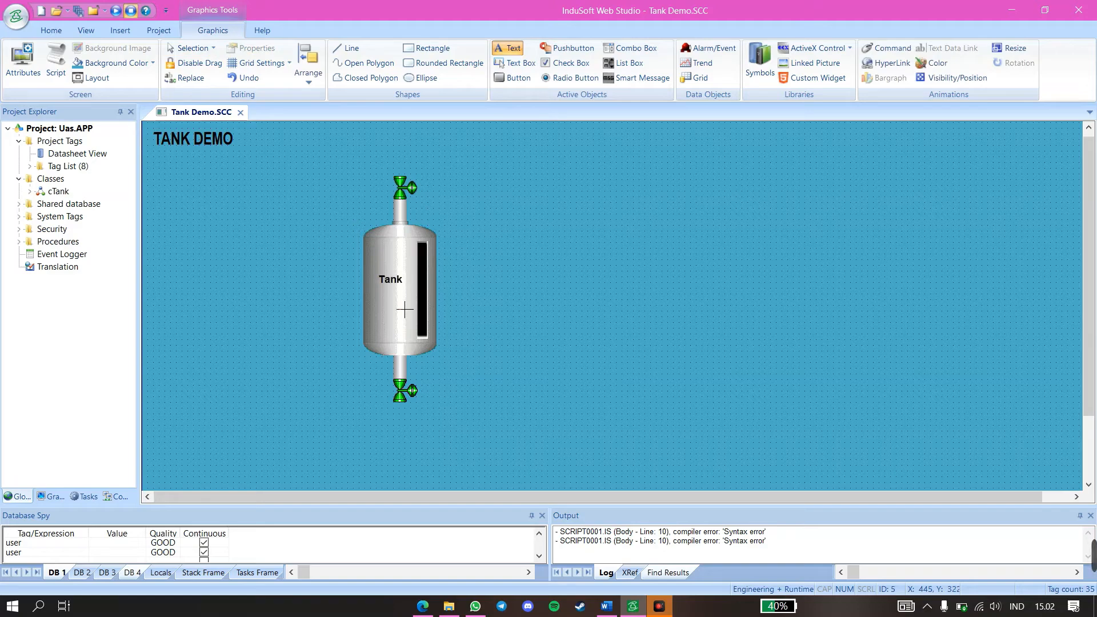
pyautogui.write(' : #')
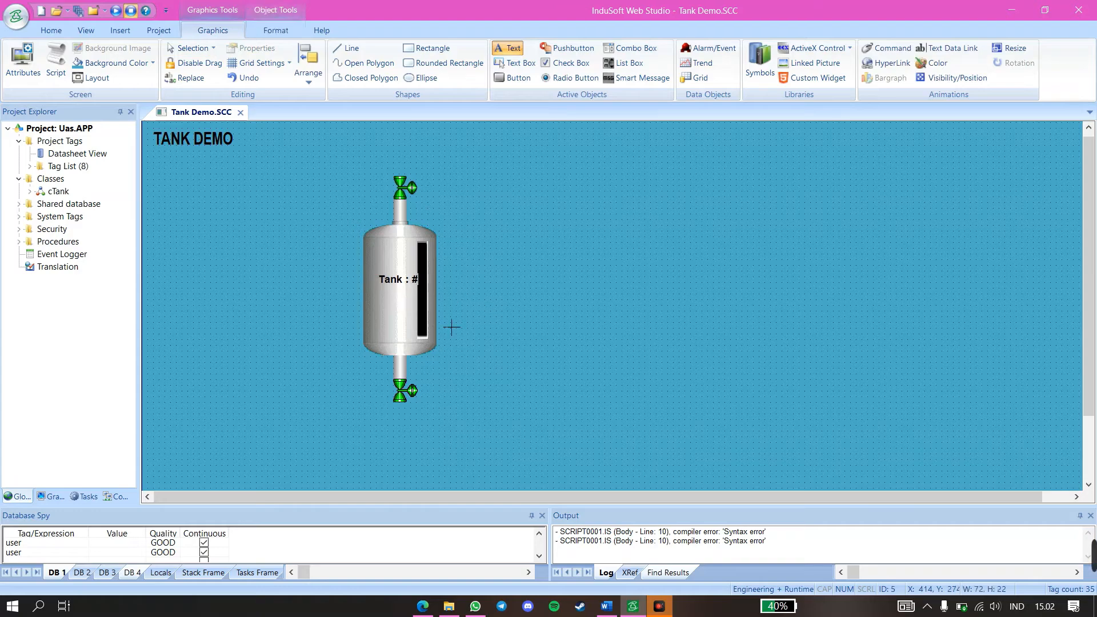
pyautogui.click(530, 340)
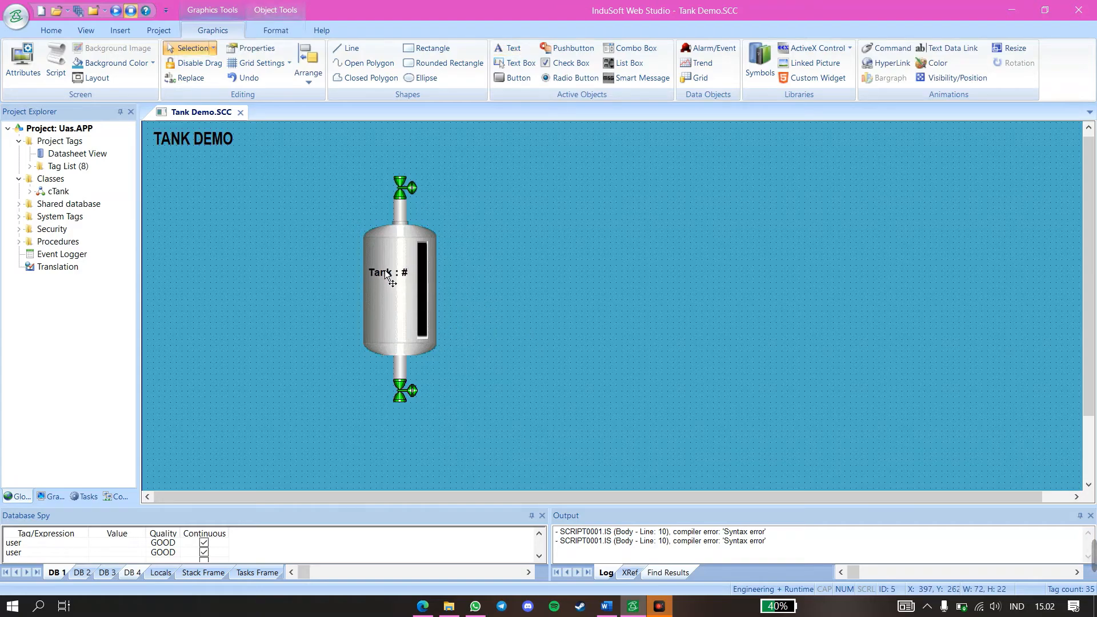
pyautogui.moveTo(387, 267); pyautogui.dragTo(391, 266)
pyautogui.click(508, 271)
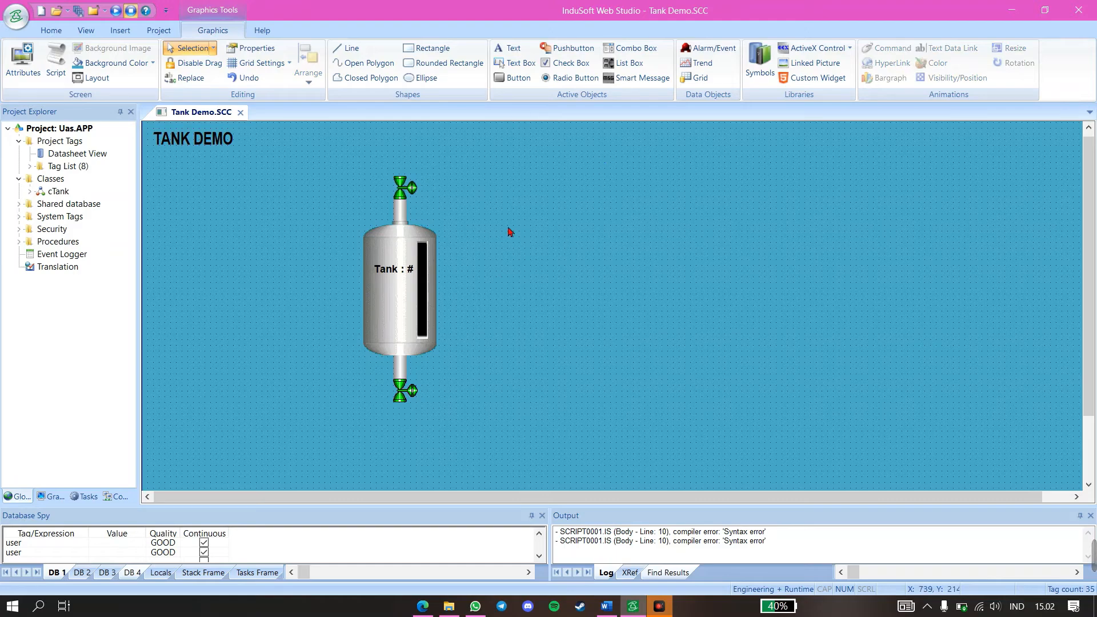
# Assign the Boolean tag ValveFillCommand, indexed by the tag tankNum, to the upper valve's TagCmd property
pyautogui.doubleClick(405, 194)
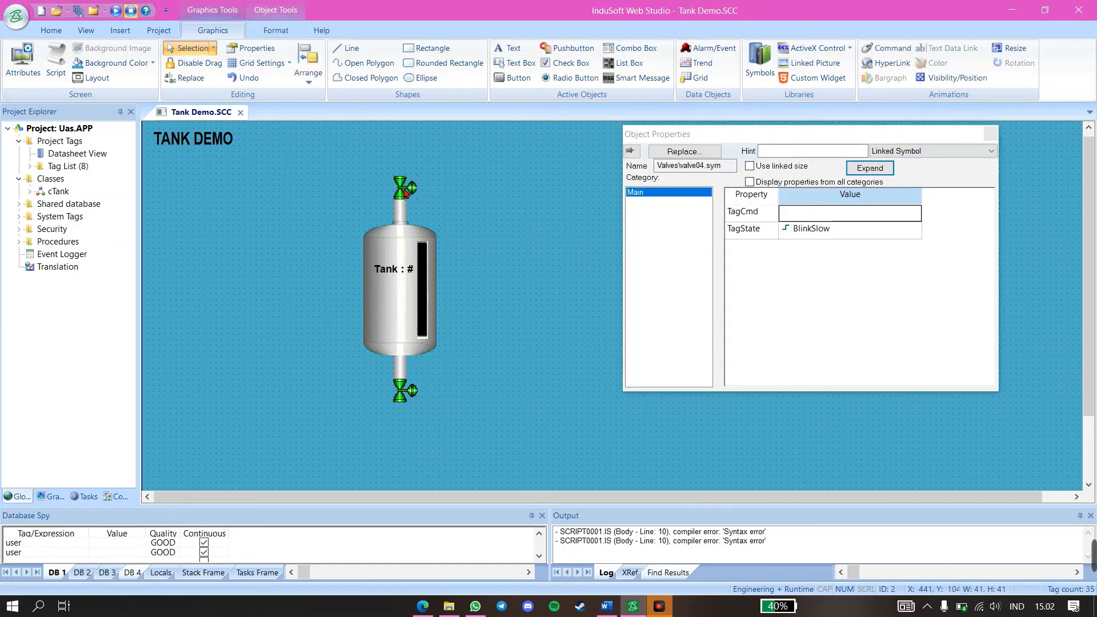
pyautogui.doubleClick(825, 217)
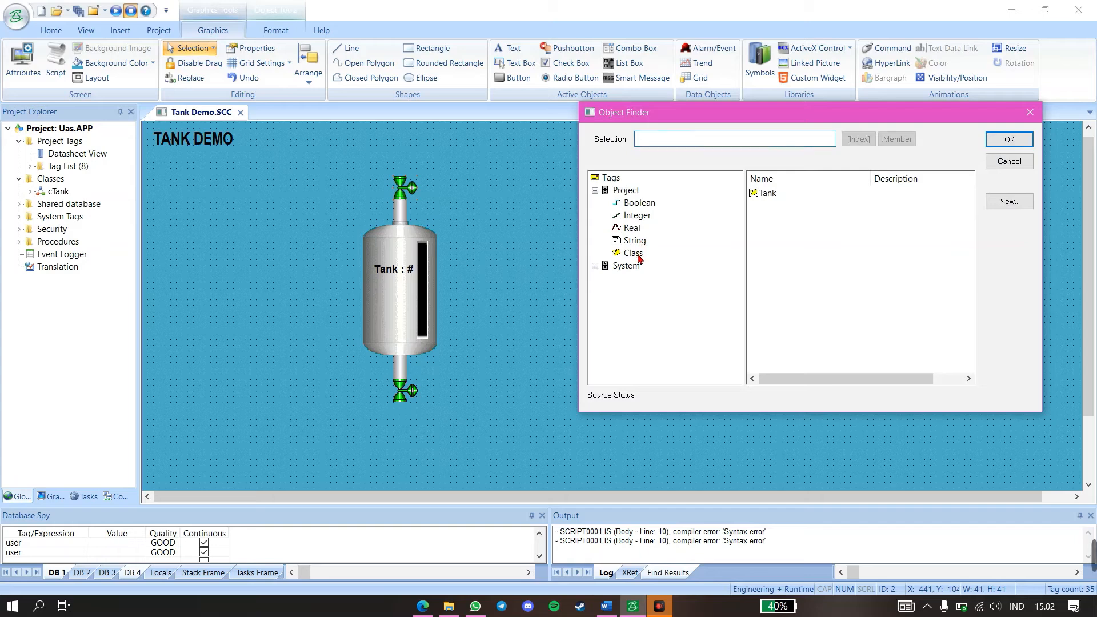
pyautogui.click(634, 253)
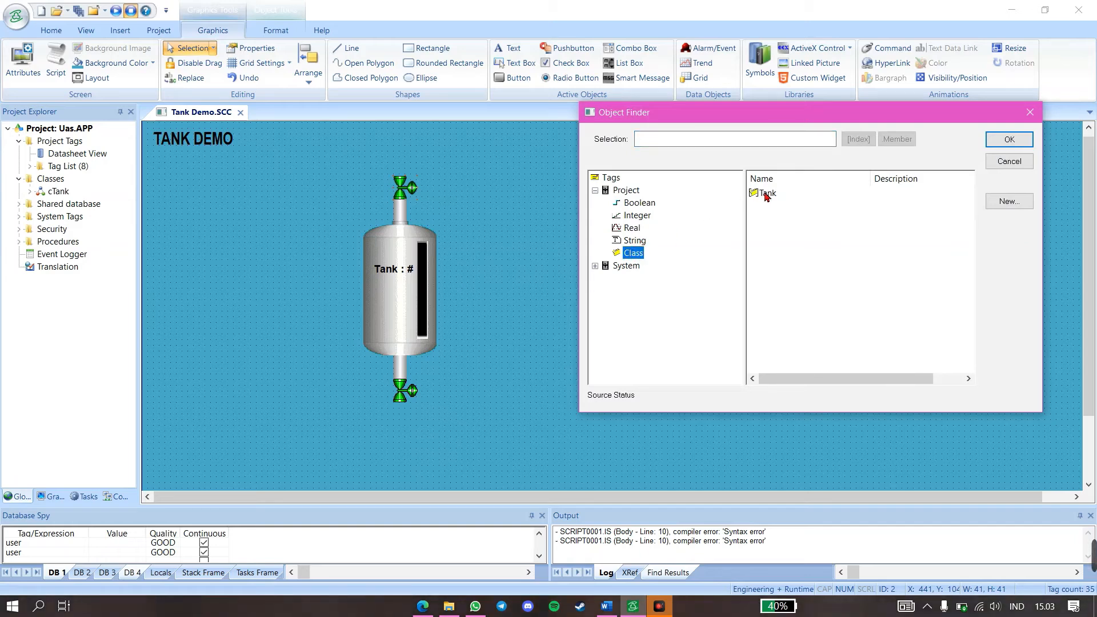
pyautogui.click(631, 205)
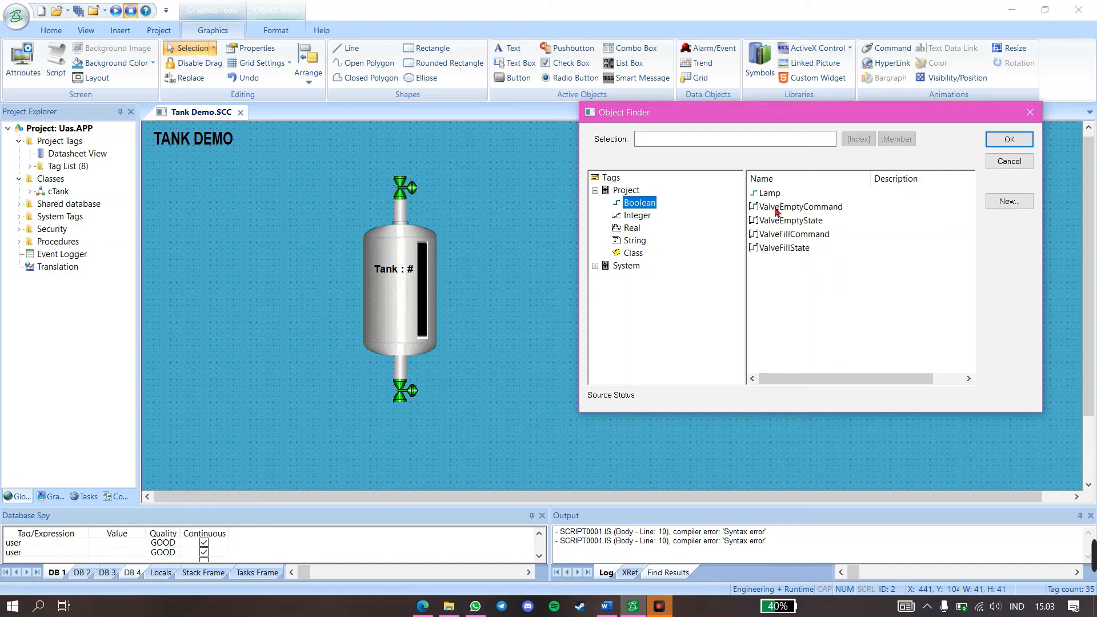
pyautogui.click(785, 238)
pyautogui.click(858, 141)
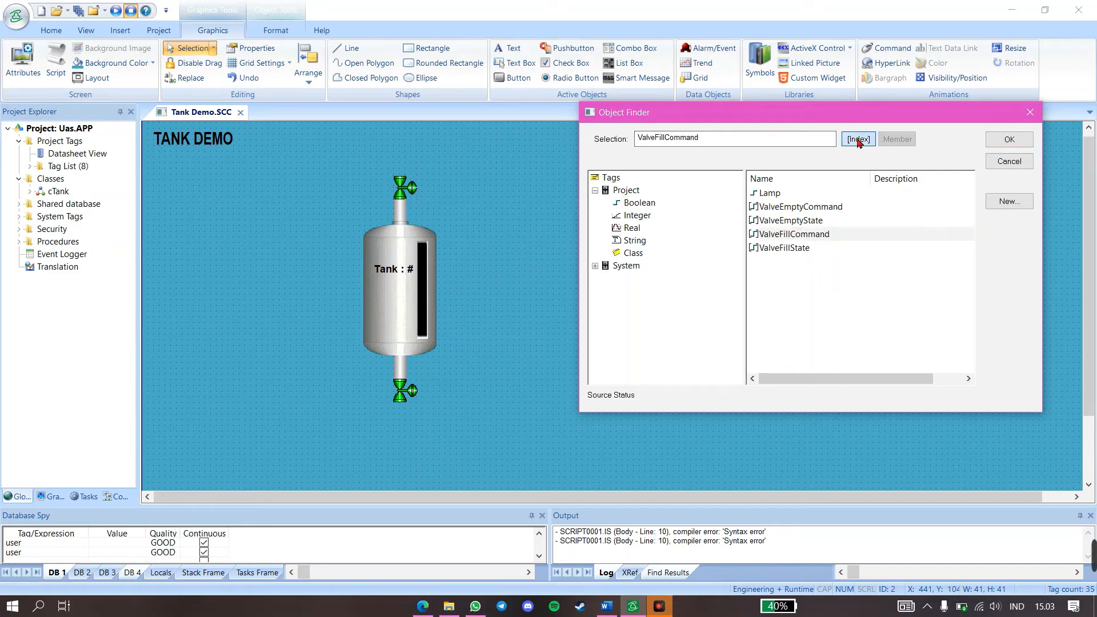
pyautogui.click(703, 236)
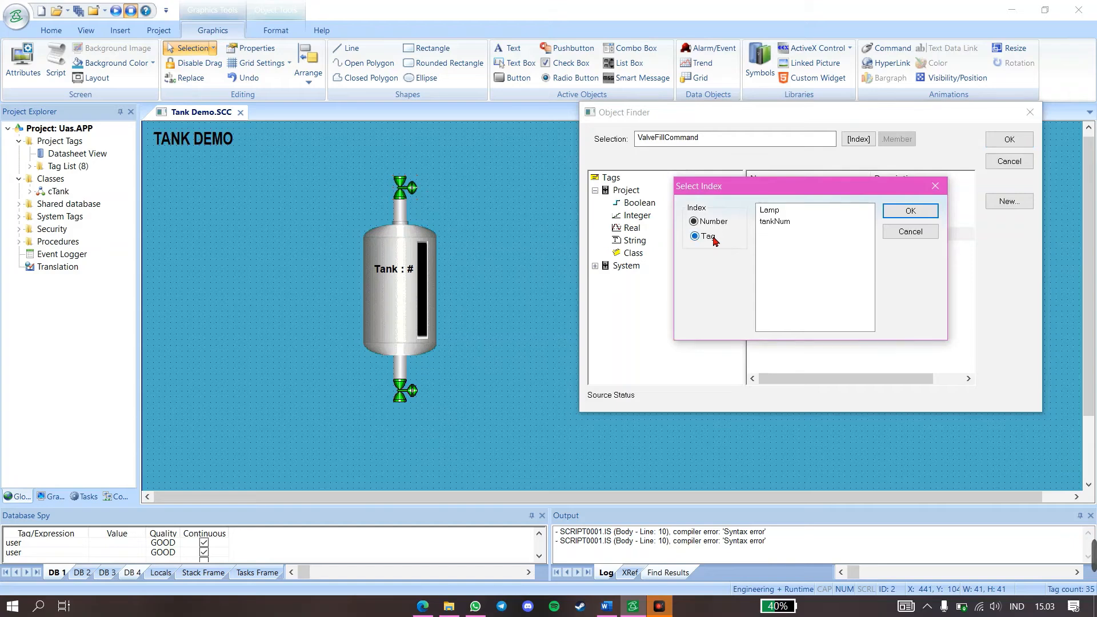
pyautogui.click(779, 222)
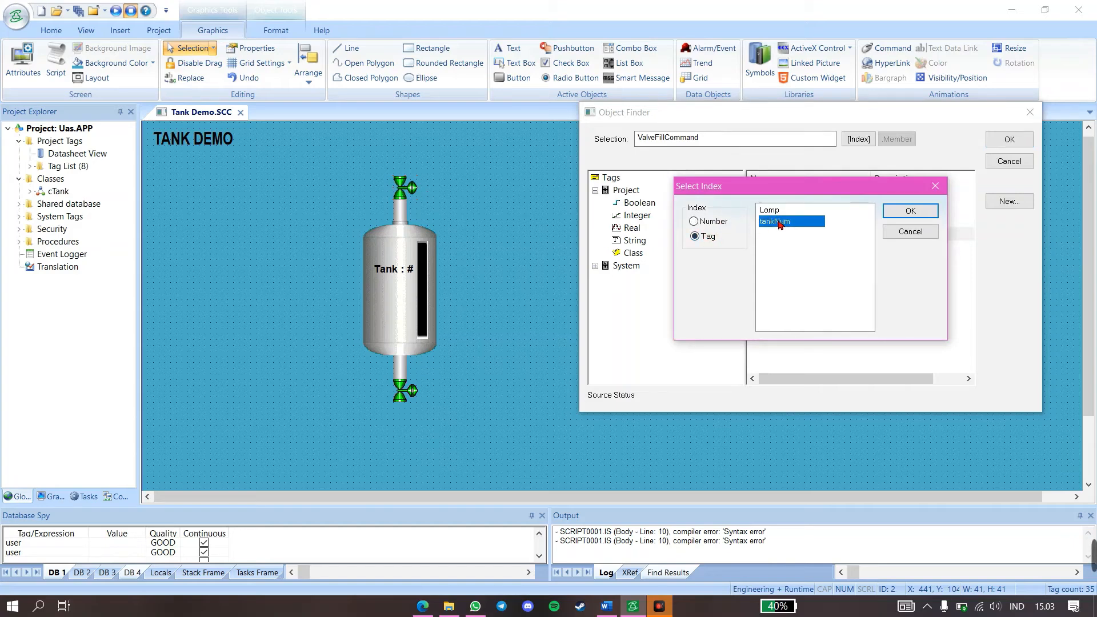
pyautogui.click(901, 215)
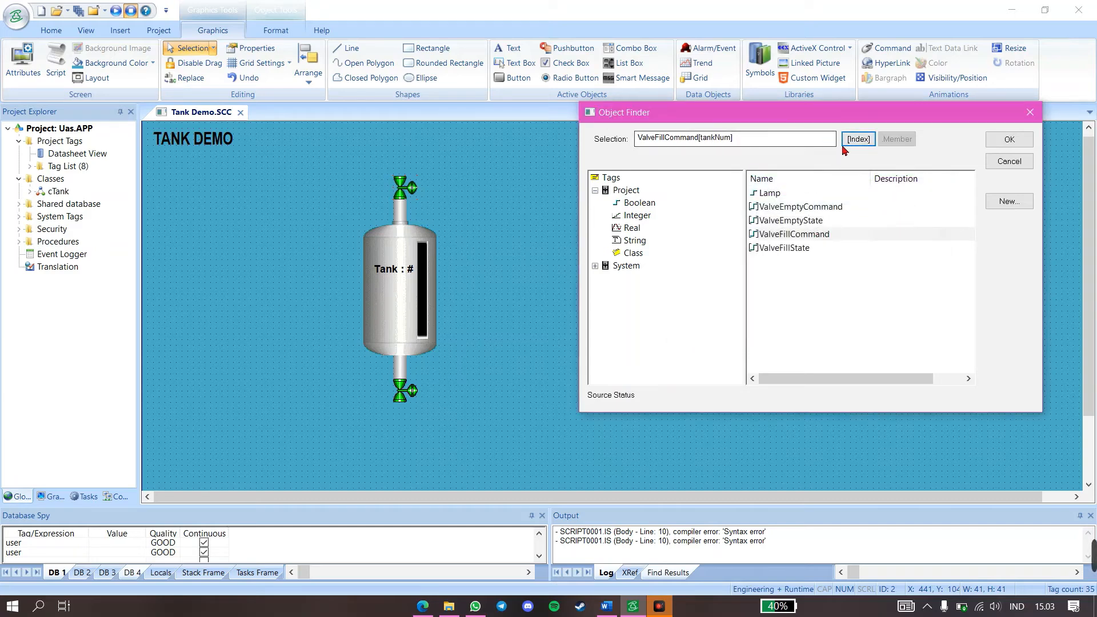
pyautogui.click(1009, 141)
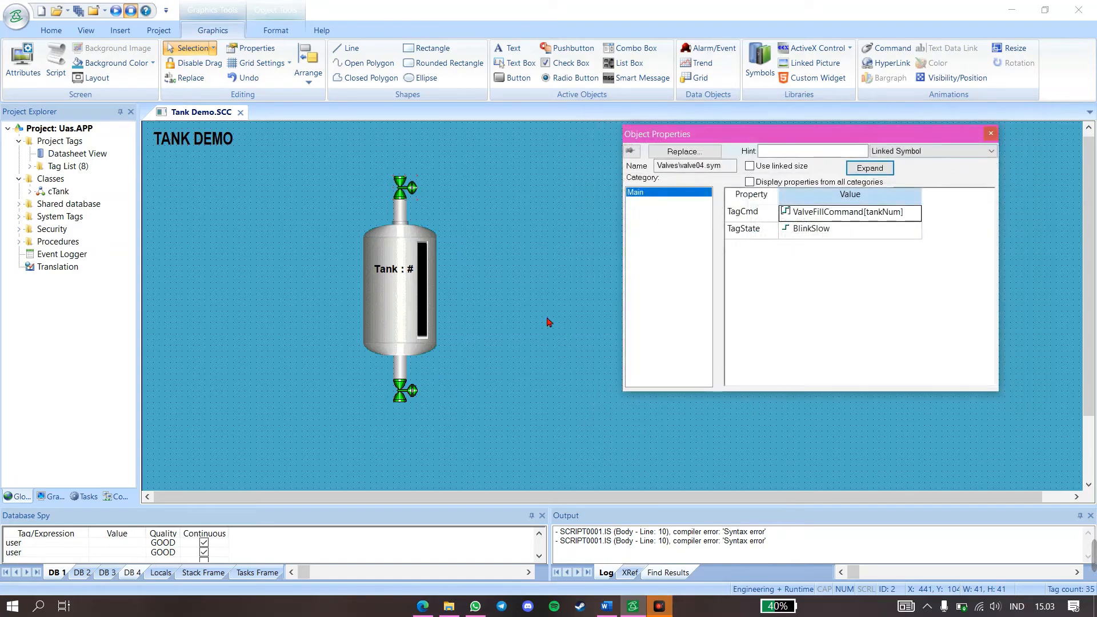
# Replace the upper valve's TagState value with a tag name beginning with "Valve"
pyautogui.click(796, 235)
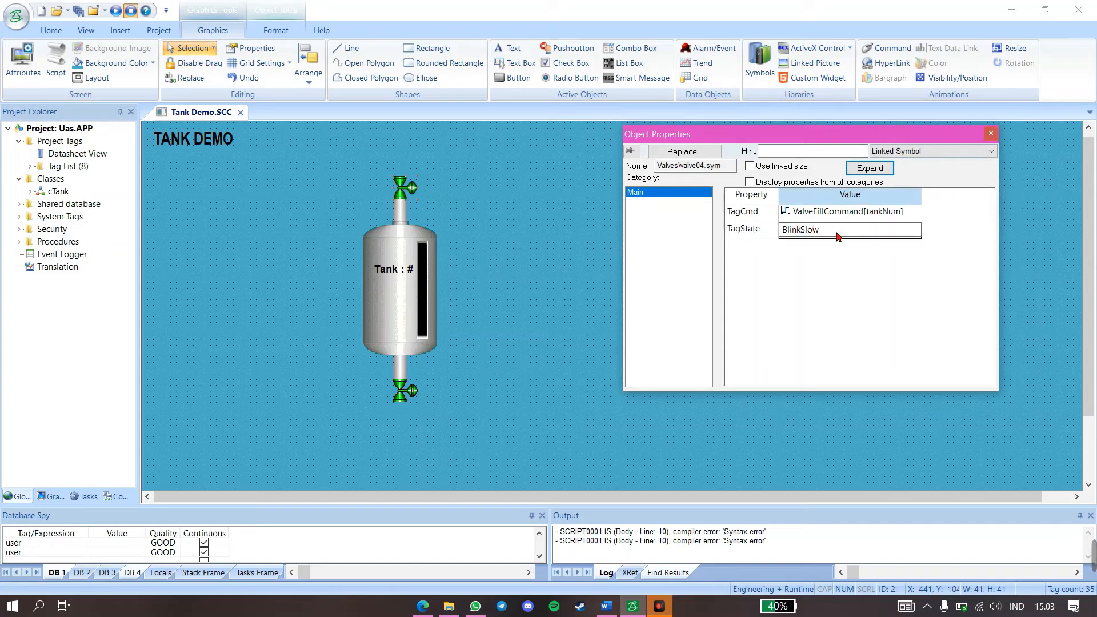
pyautogui.press('BackSpace')
pyautogui.press('BackSpace')
pyautogui.press('BackSpace')
pyautogui.press('BackSpace')
pyautogui.press('BackSpace')
pyautogui.press('BackSpace')
pyautogui.press('BackSpace')
pyautogui.write('ValveFillState[tankNum')
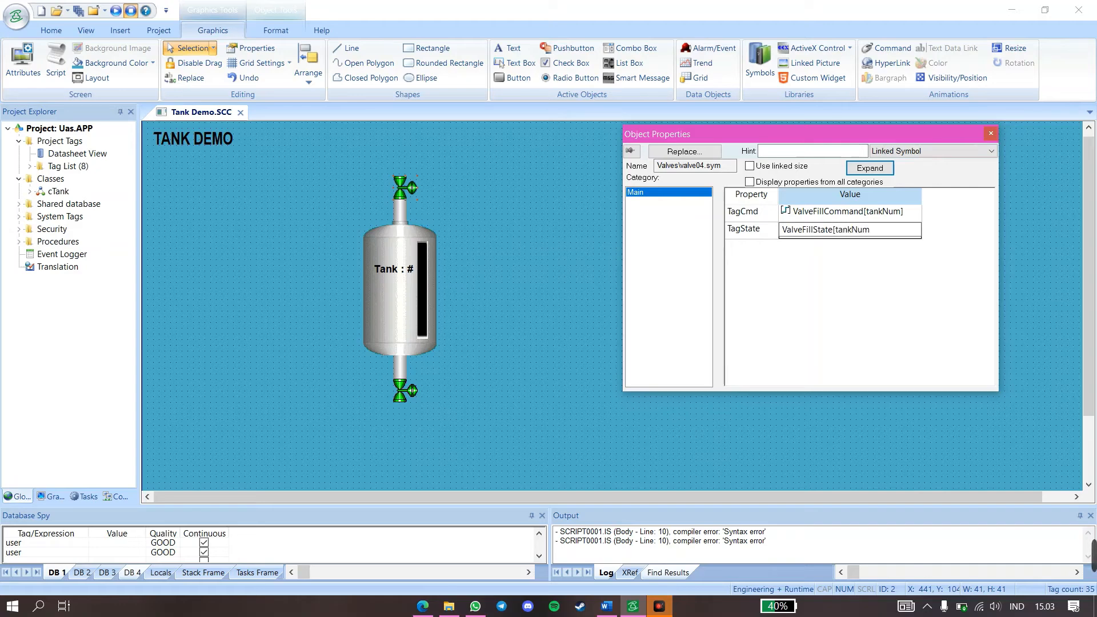
# Complete the upper valve's TagState as ValveFillState[tankNum] and assign ValveEmptyCommand, indexed by the tag tankNum, to the lower valve's TagCmd
pyautogui.click(914, 280)
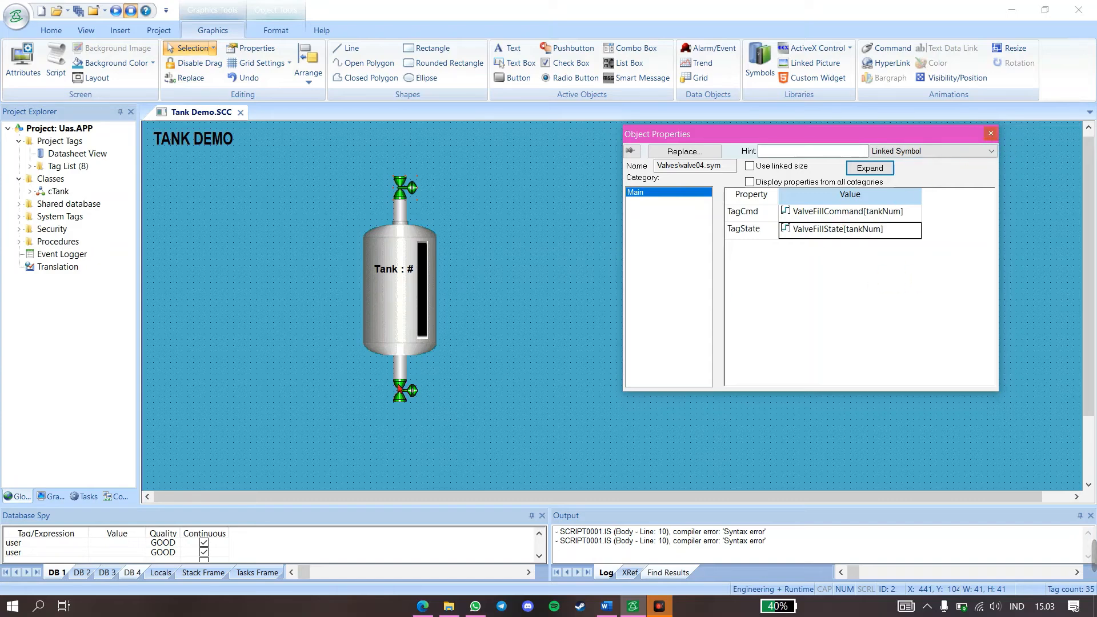
pyautogui.click(401, 394)
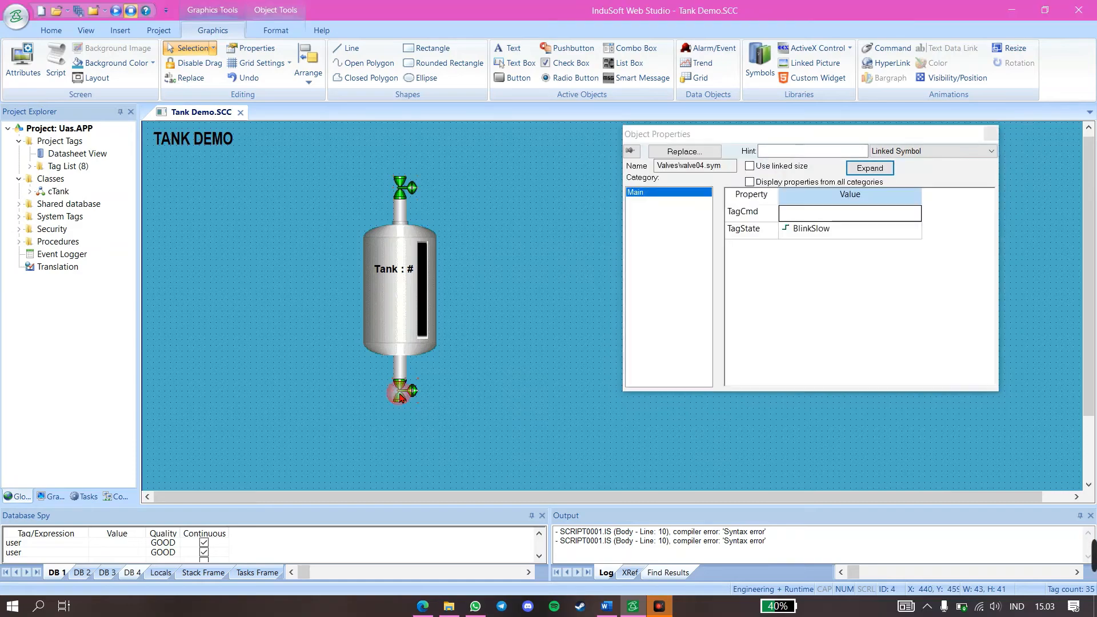
pyautogui.click(798, 212)
pyautogui.doubleClick(798, 213)
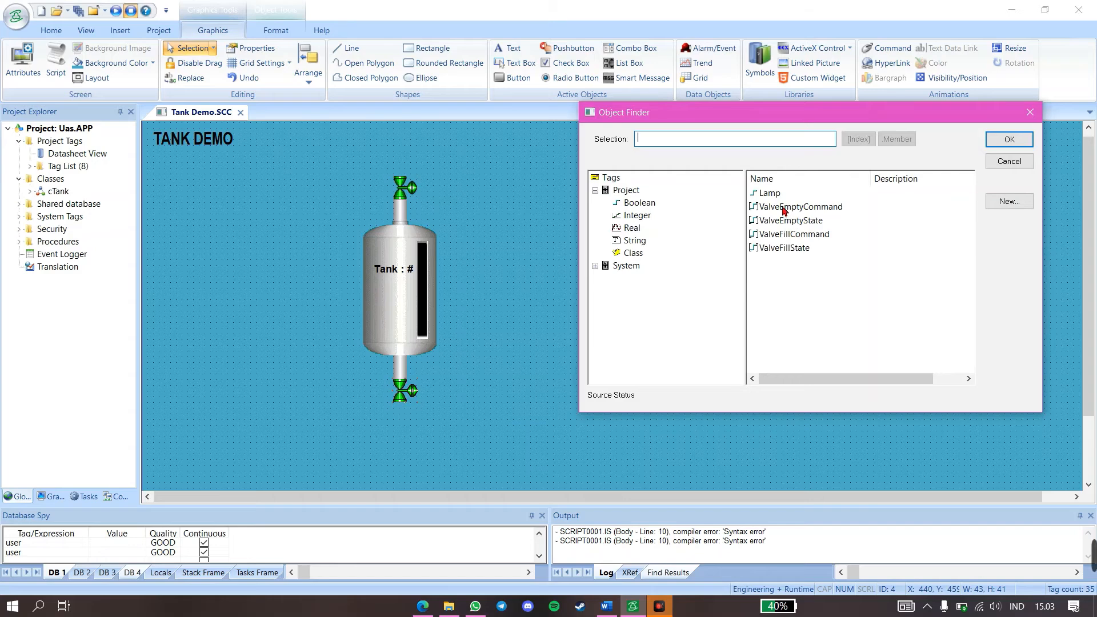
pyautogui.click(783, 208)
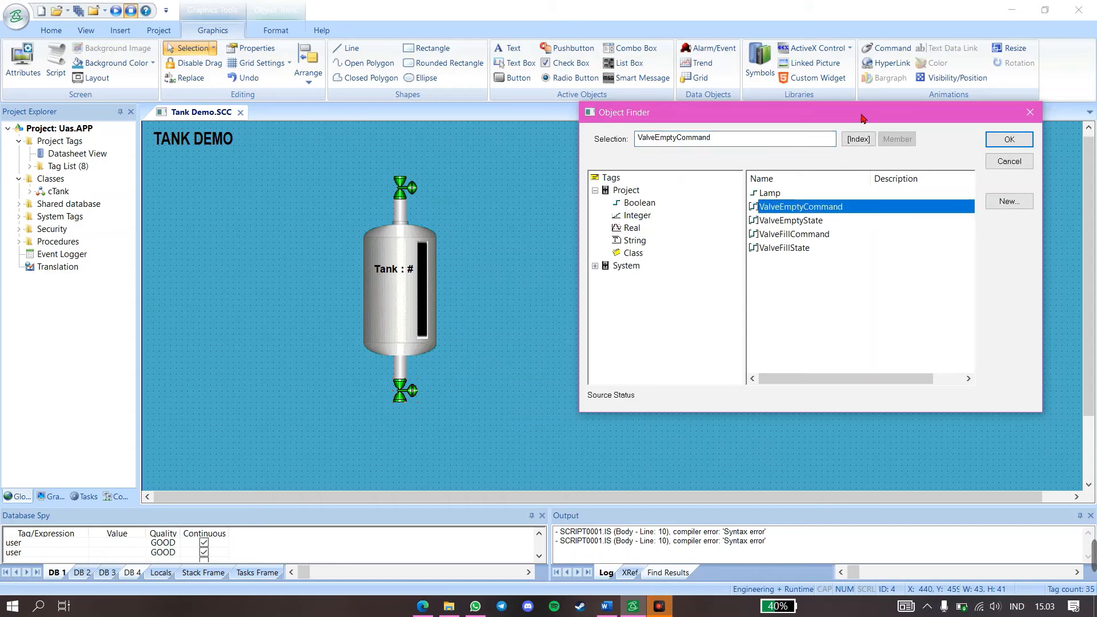
pyautogui.click(858, 139)
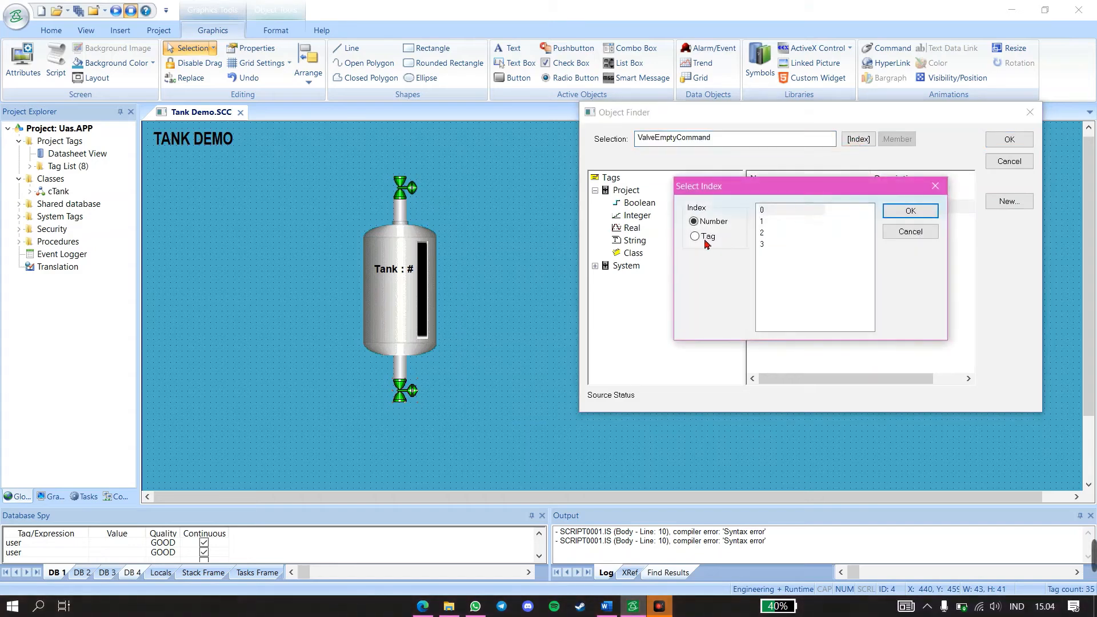
pyautogui.click(704, 241)
pyautogui.click(774, 221)
pyautogui.click(901, 214)
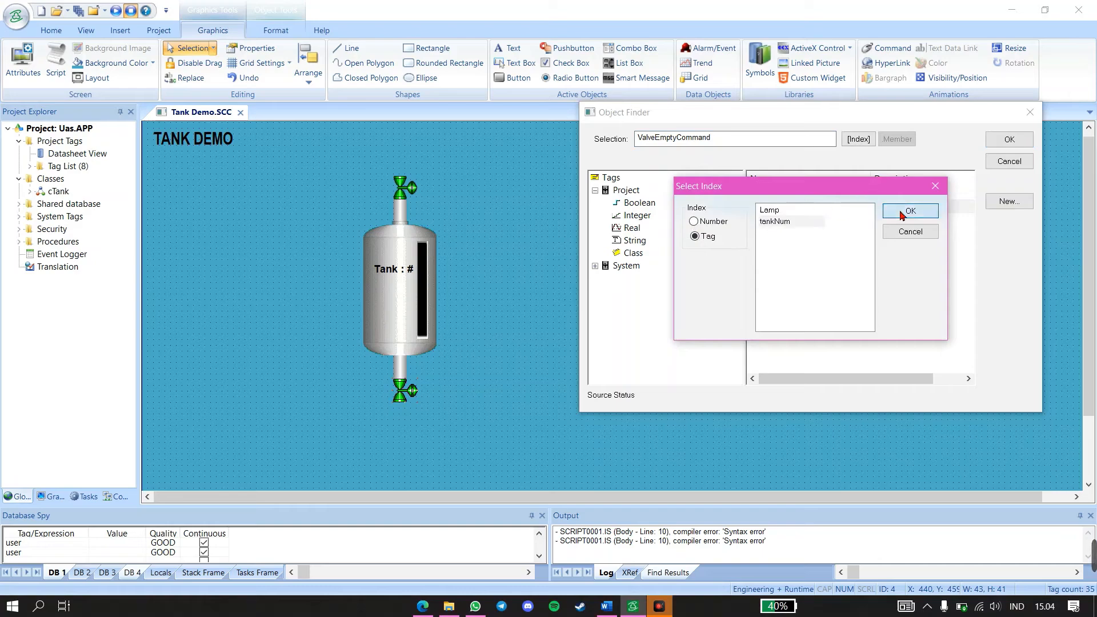
pyautogui.click(1008, 139)
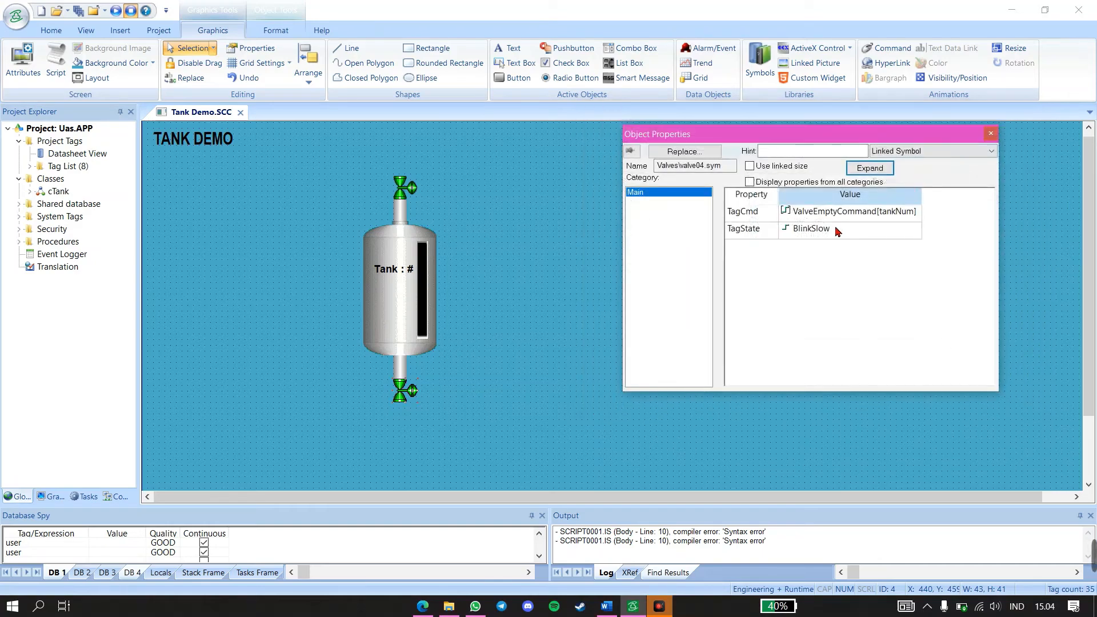
# Assign the Boolean tag ValveEmptyState, indexed by the tag tankNum, to the lower valve's TagState property and close its properties
pyautogui.doubleClick(836, 230)
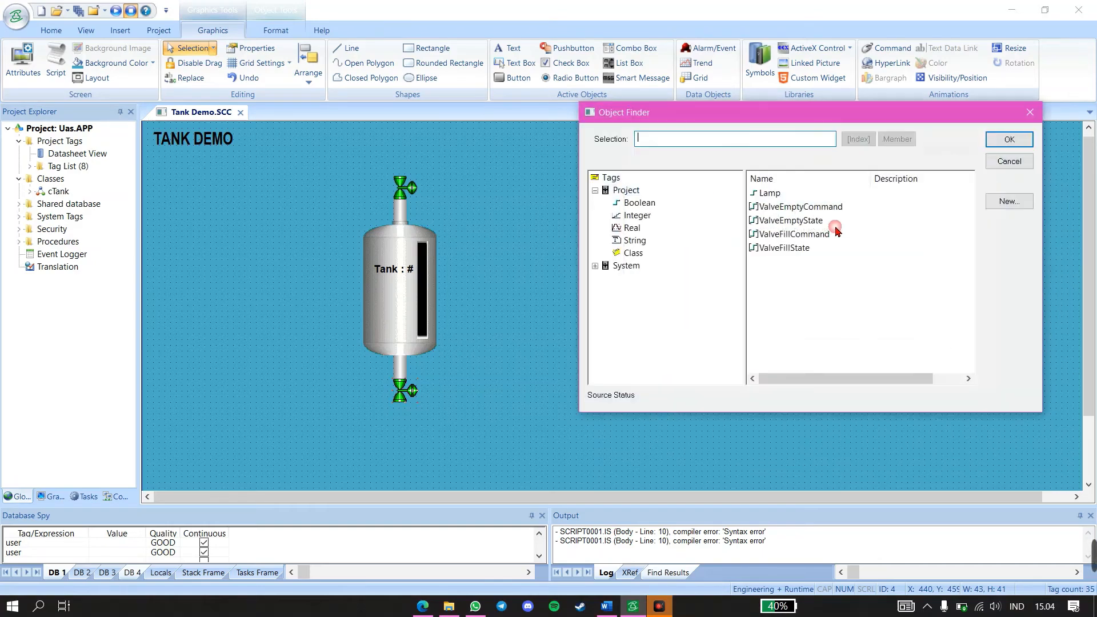
pyautogui.click(796, 221)
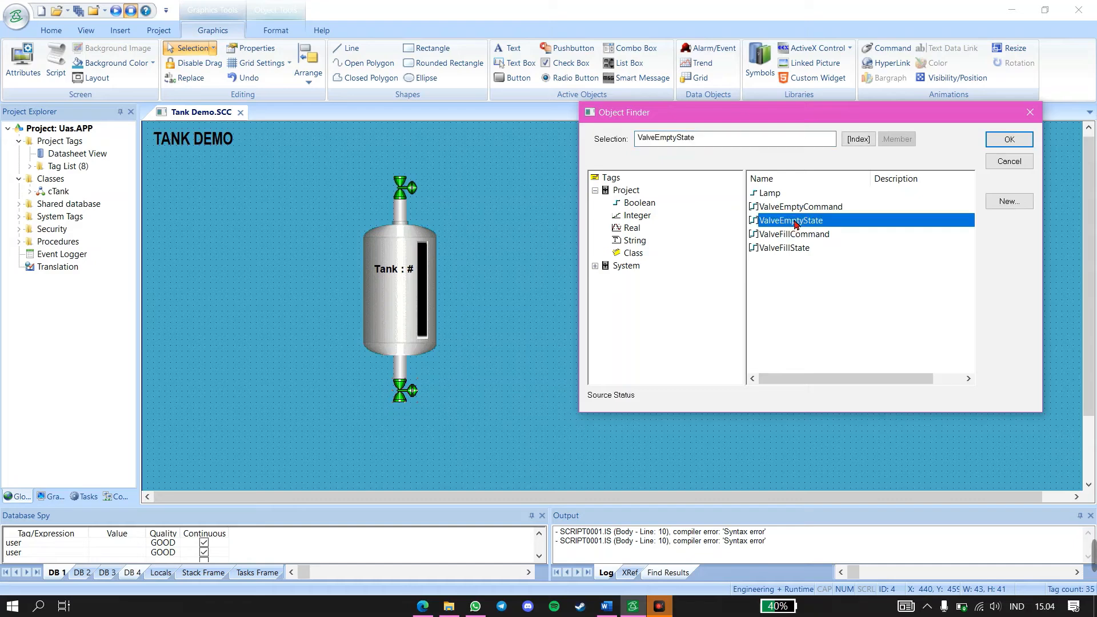
pyautogui.click(858, 139)
pyautogui.click(711, 239)
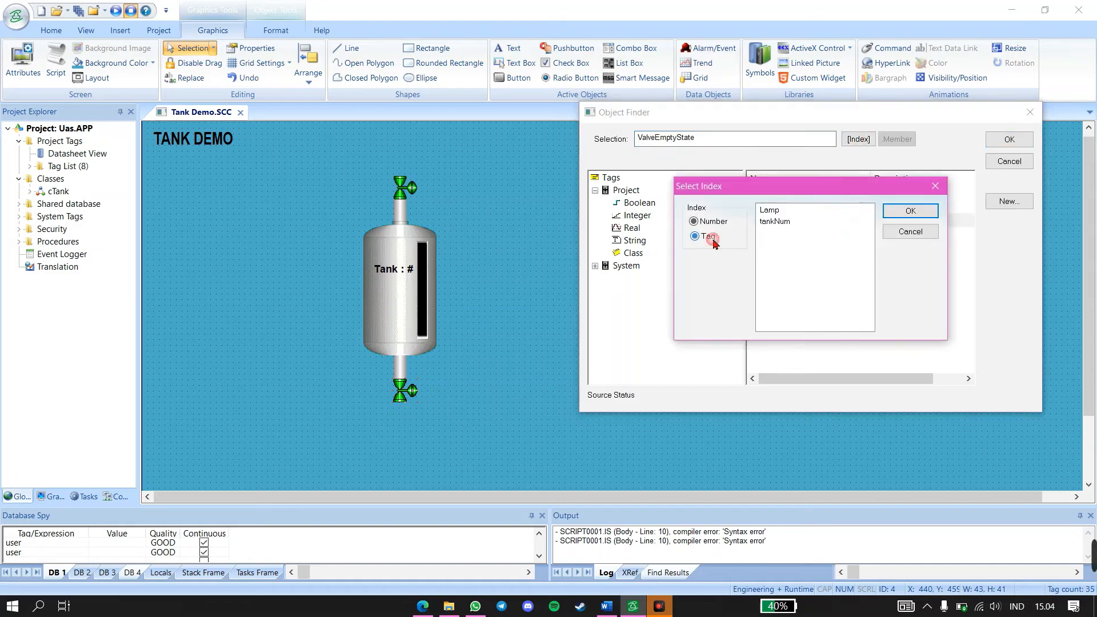
pyautogui.click(768, 223)
pyautogui.click(900, 212)
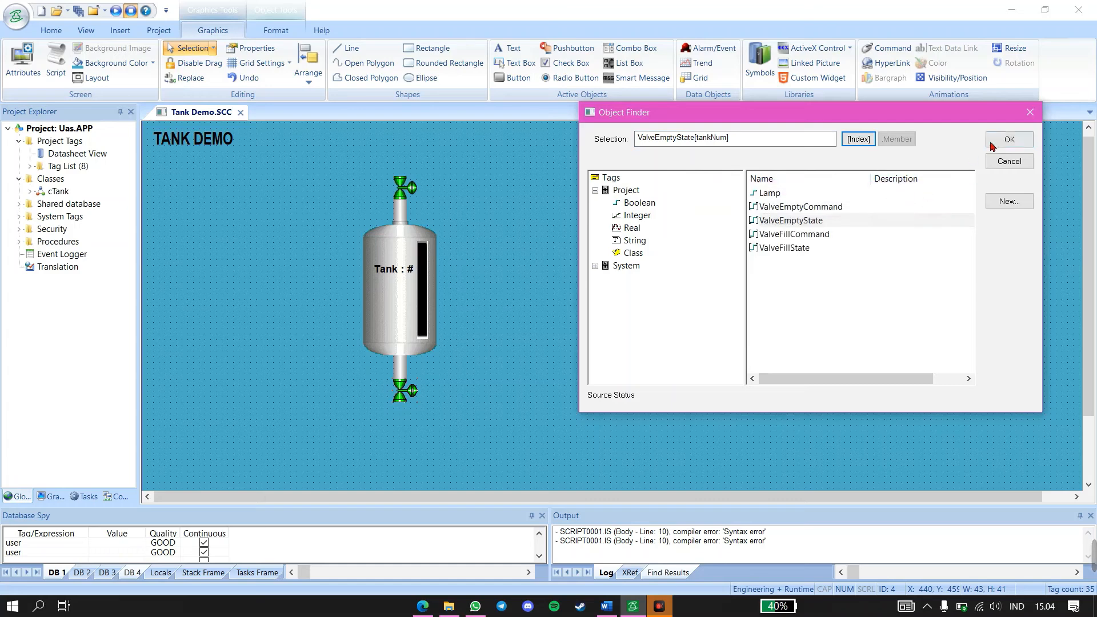
pyautogui.click(997, 144)
pyautogui.click(993, 136)
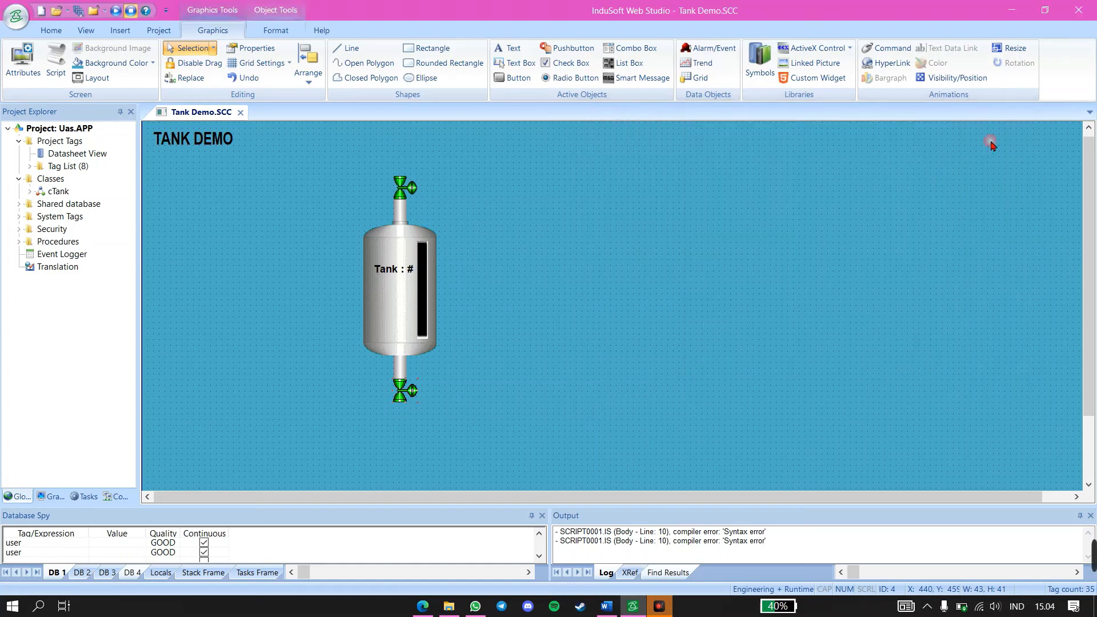
# Draw a rectangle about 84 wide and 229 high just right of the tank and give it a Bargraph animation
pyautogui.click(428, 48)
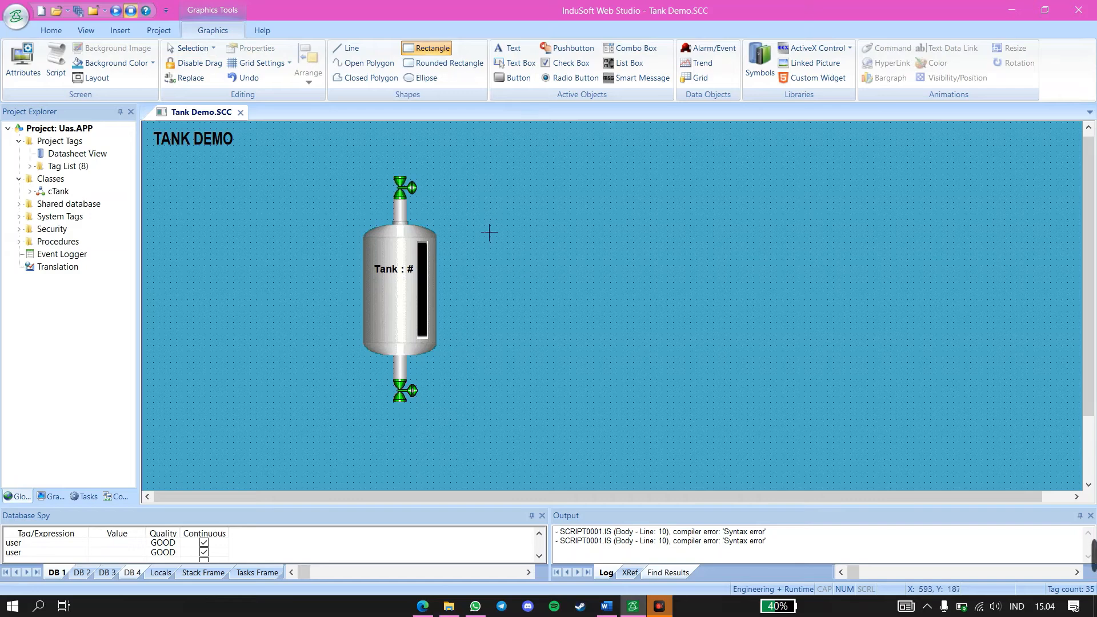
pyautogui.moveTo(489, 232); pyautogui.dragTo(537, 363)
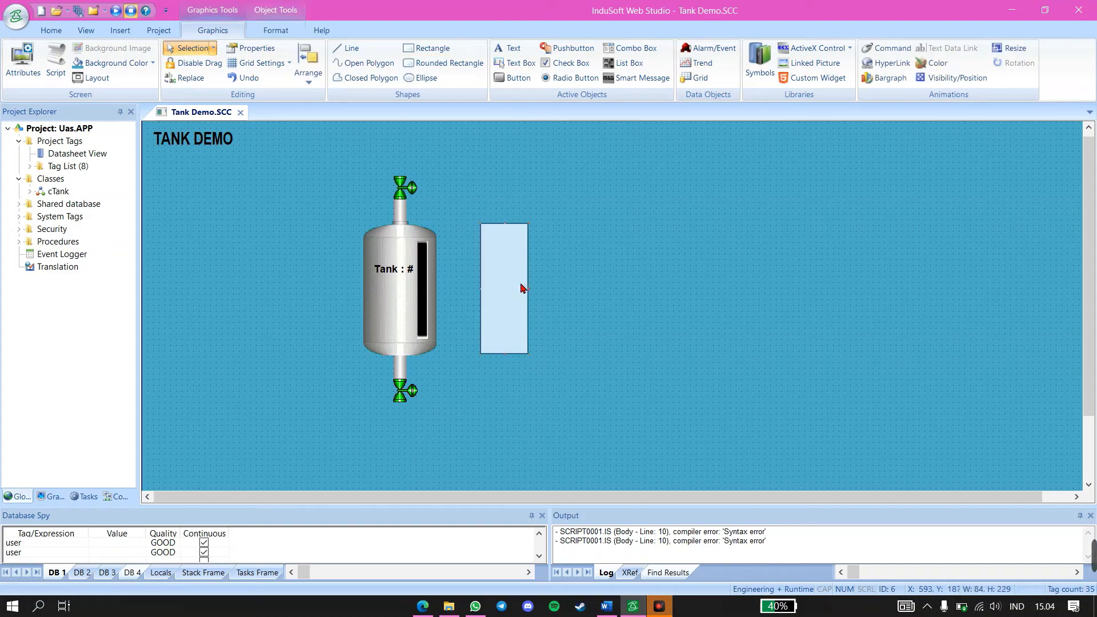
pyautogui.click(876, 83)
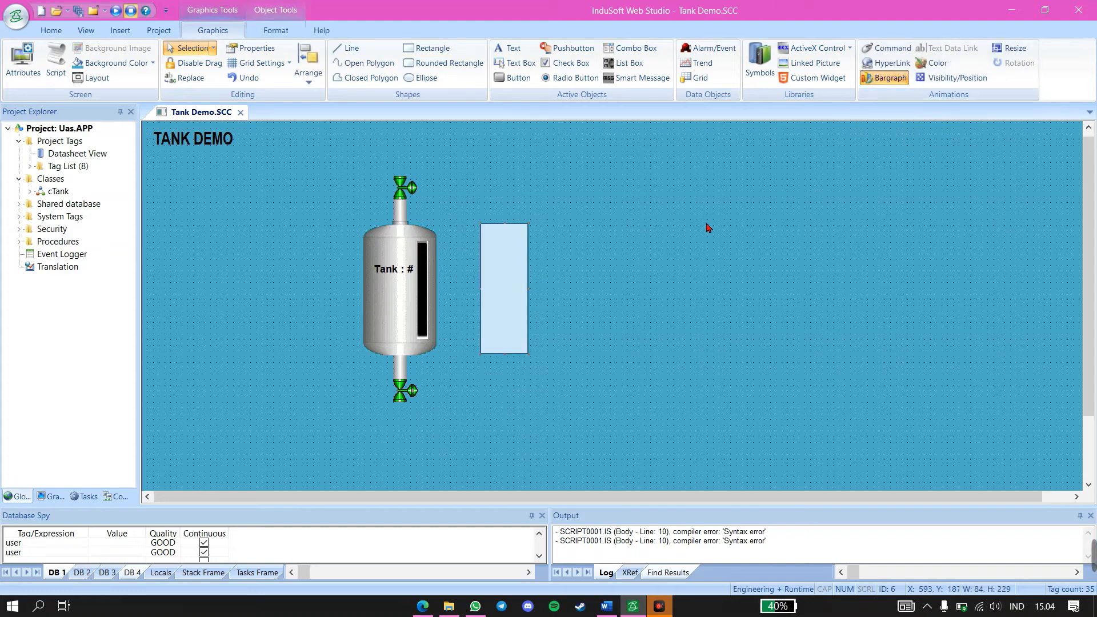
# Choose the class tag Tank, indexed by the tag tankNum, for the new rectangle's bargraph expression
pyautogui.doubleClick(508, 273)
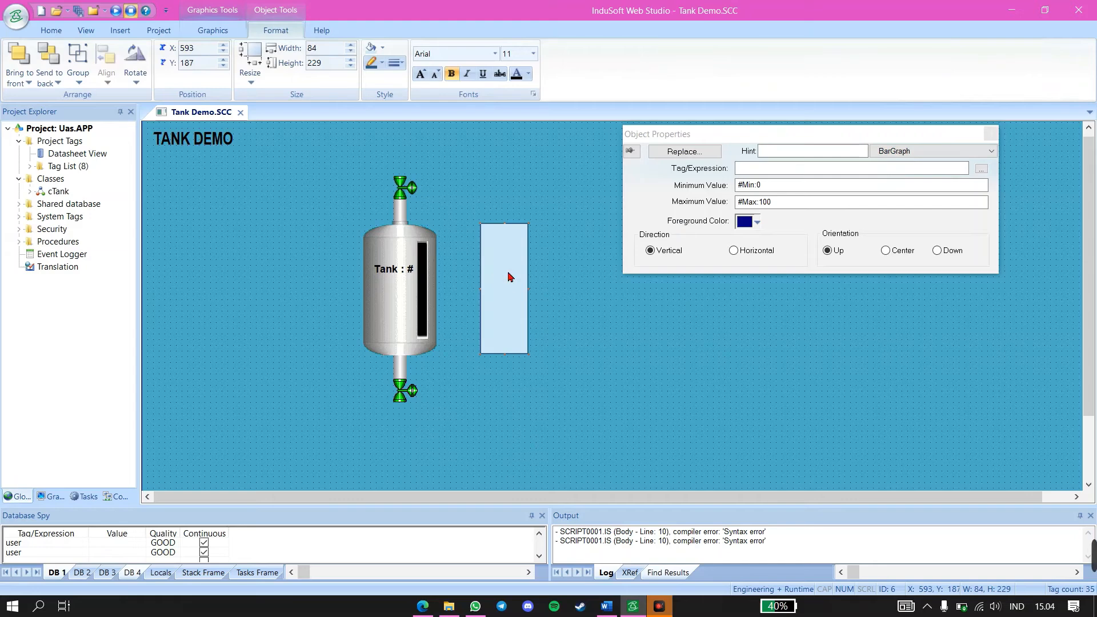
pyautogui.rightClick(507, 272)
pyautogui.click(535, 278)
pyautogui.click(882, 144)
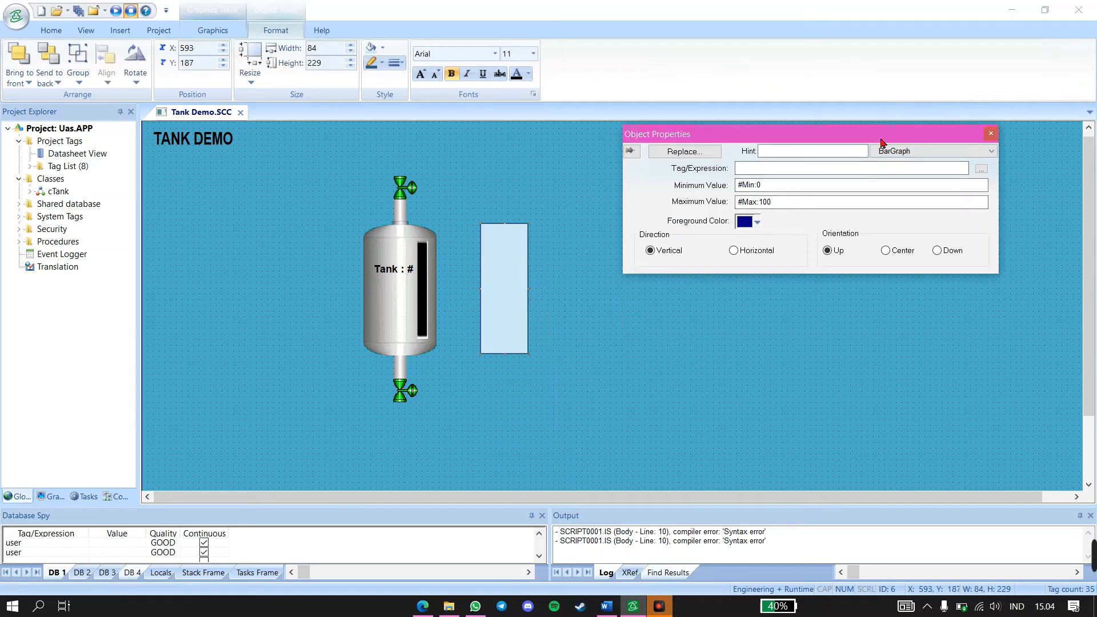
pyautogui.click(838, 166)
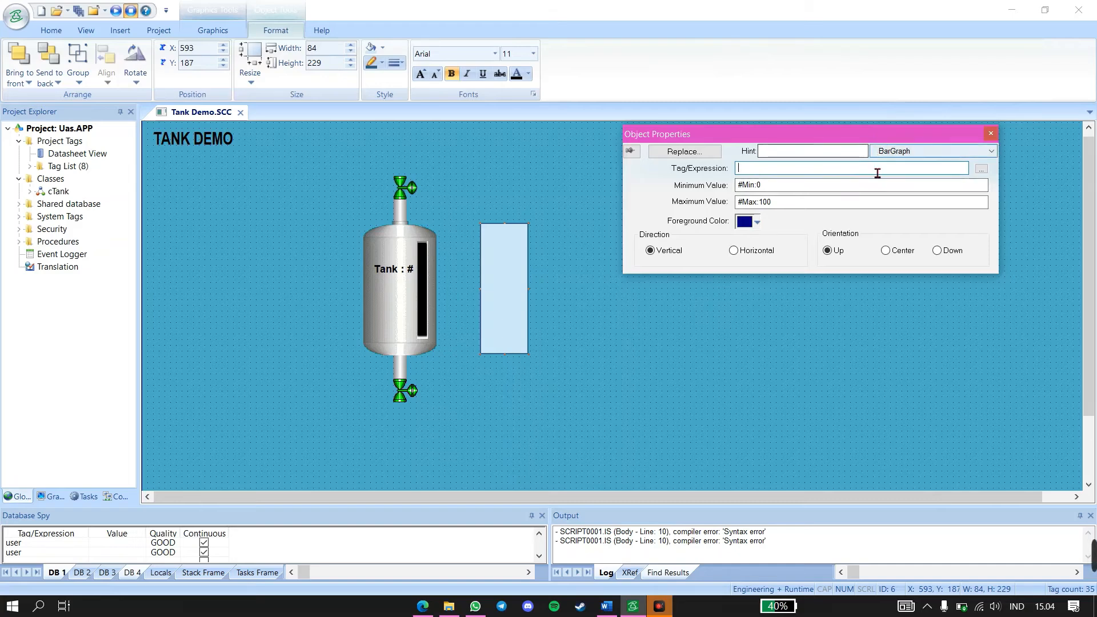
pyautogui.click(982, 168)
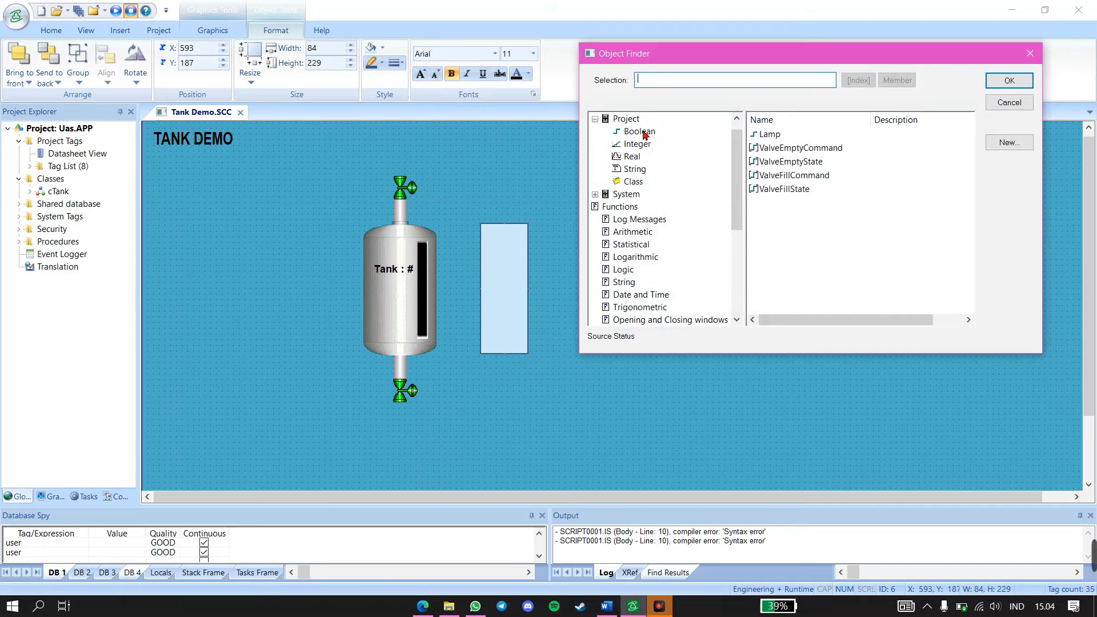
pyautogui.click(631, 184)
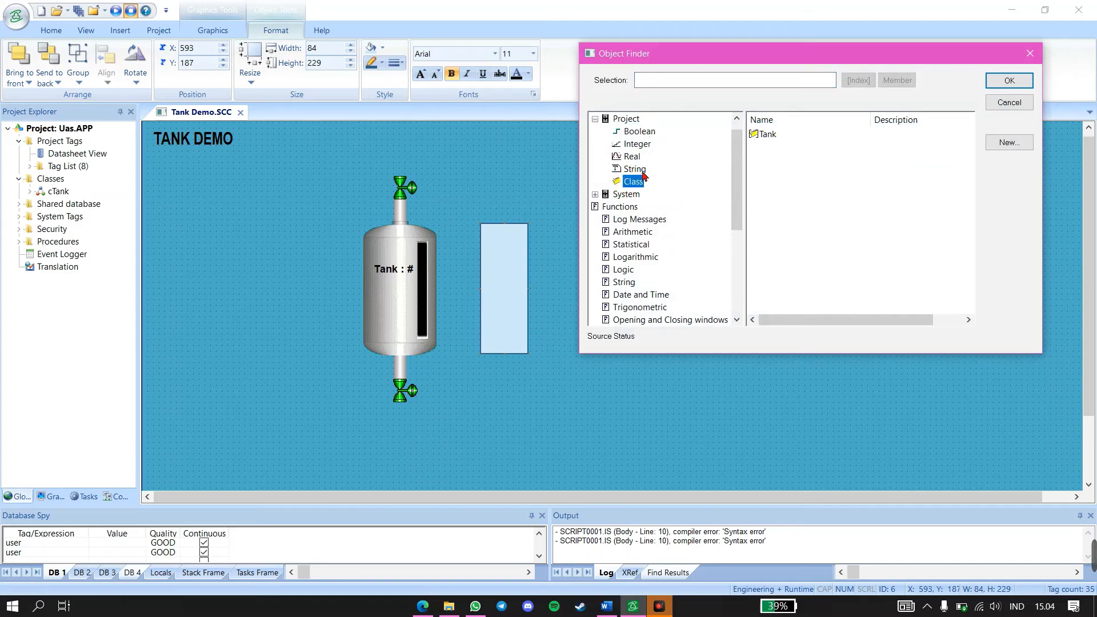
pyautogui.click(769, 133)
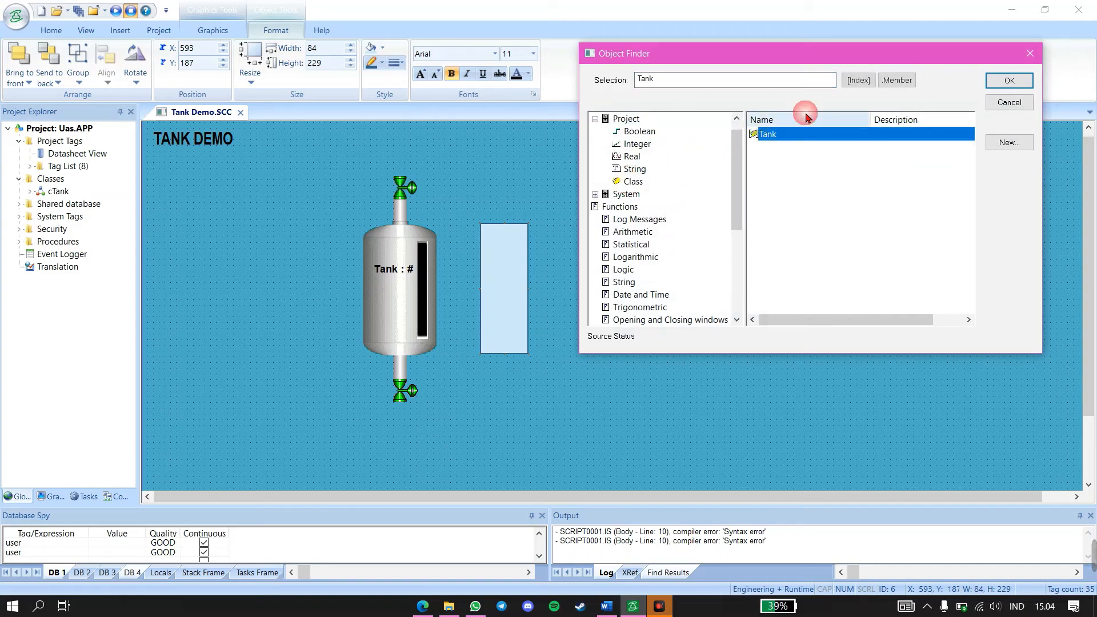
pyautogui.click(858, 82)
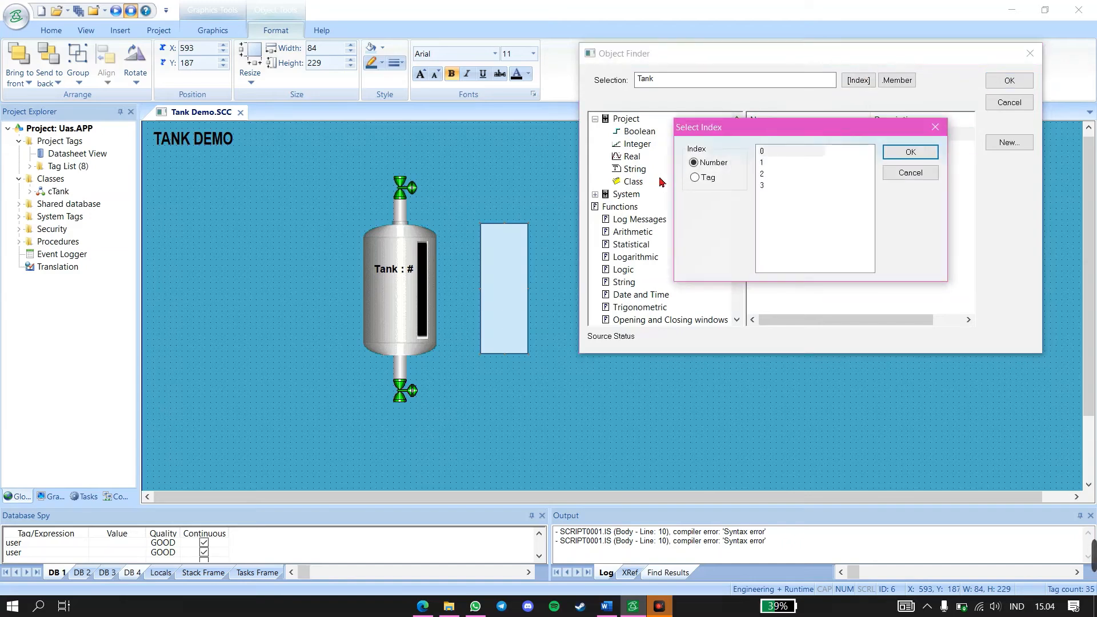
pyautogui.click(695, 178)
pyautogui.click(774, 163)
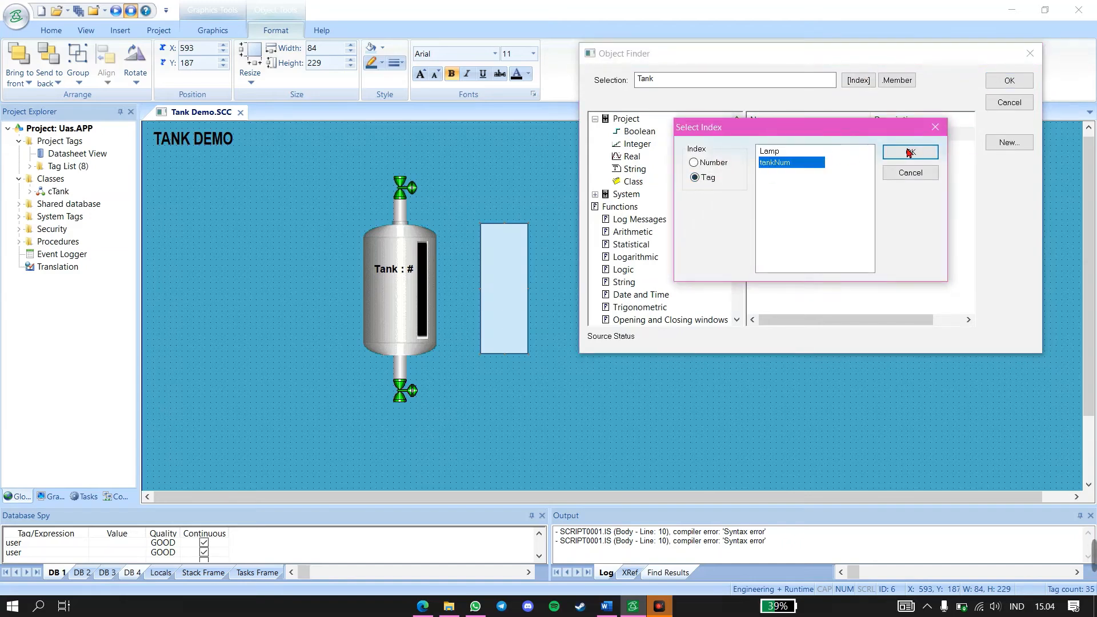
pyautogui.click(910, 152)
# Select the Temperature member for the bargraph's tag expression, apply it and close the properties
pyautogui.click(903, 80)
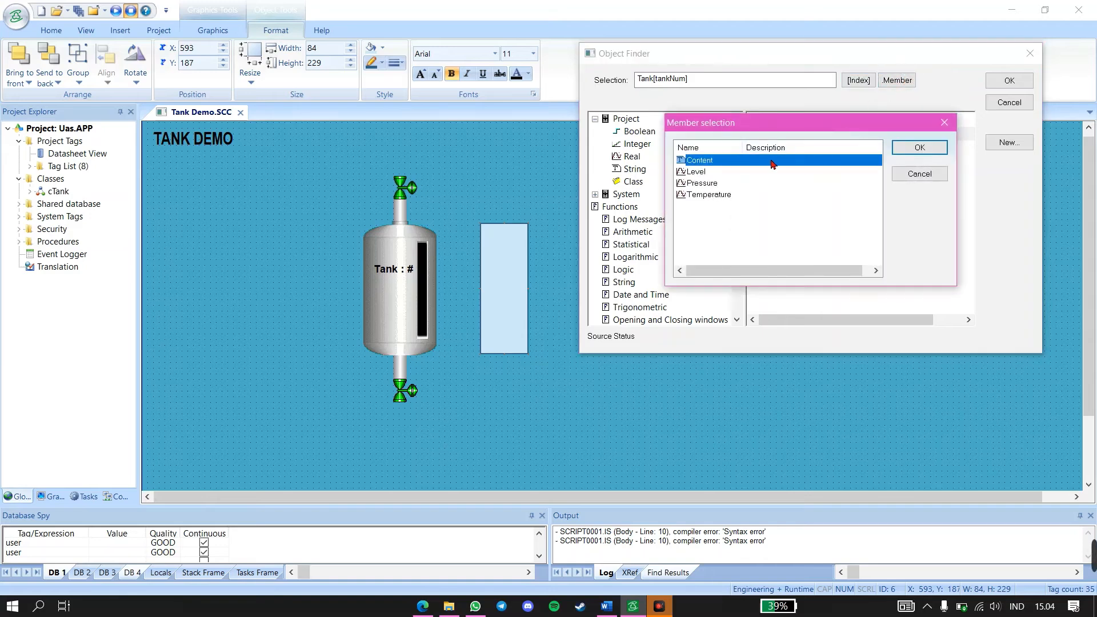
pyautogui.click(713, 195)
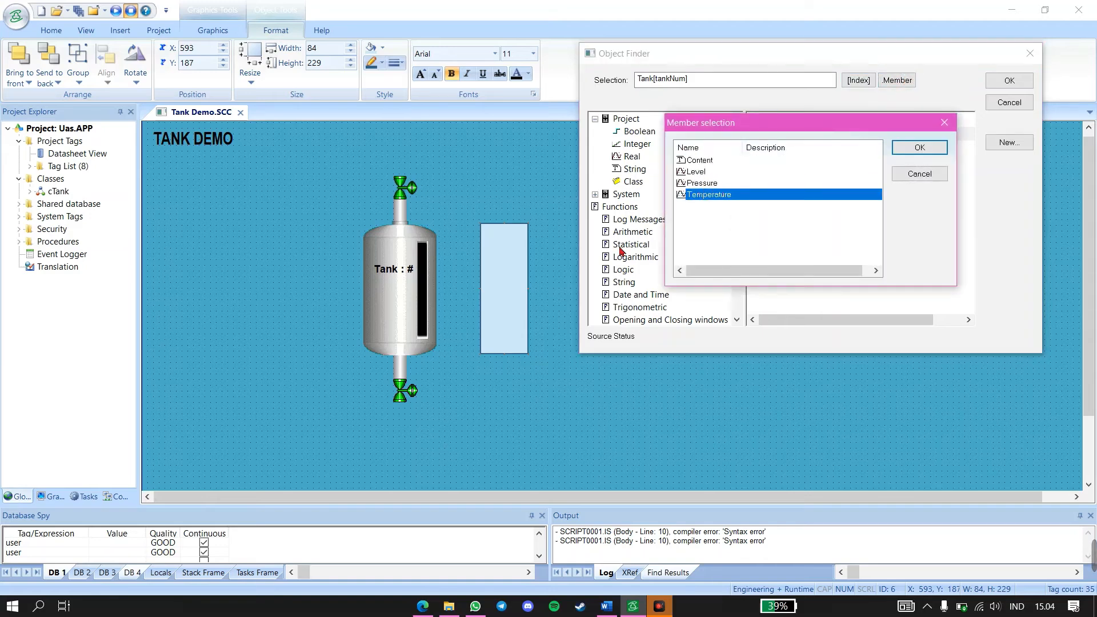
pyautogui.click(929, 149)
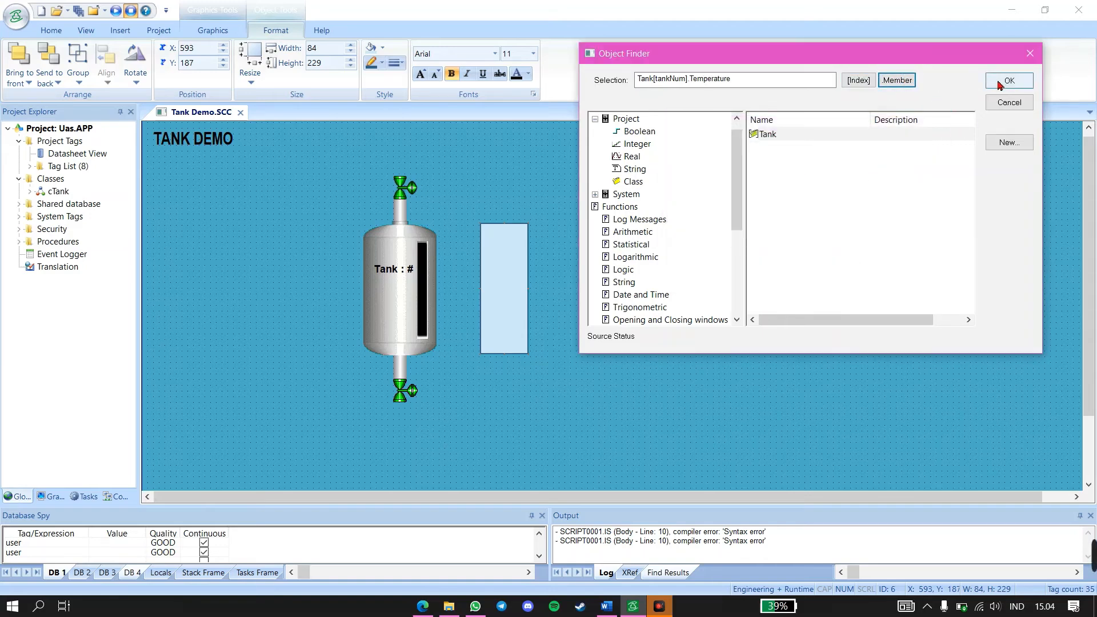
pyautogui.click(999, 85)
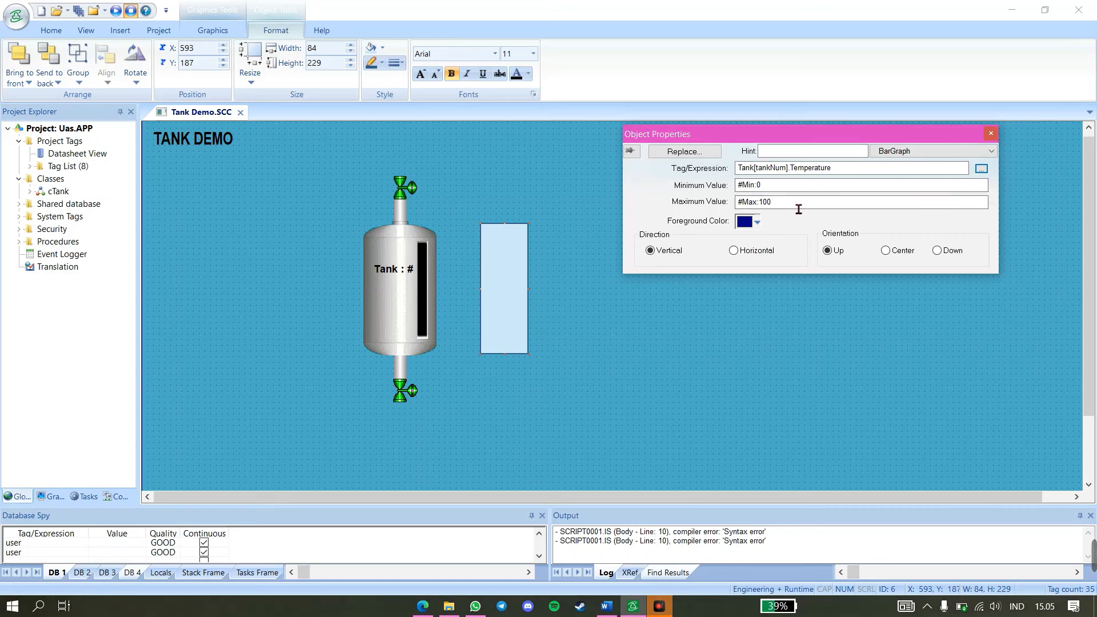
pyautogui.click(991, 133)
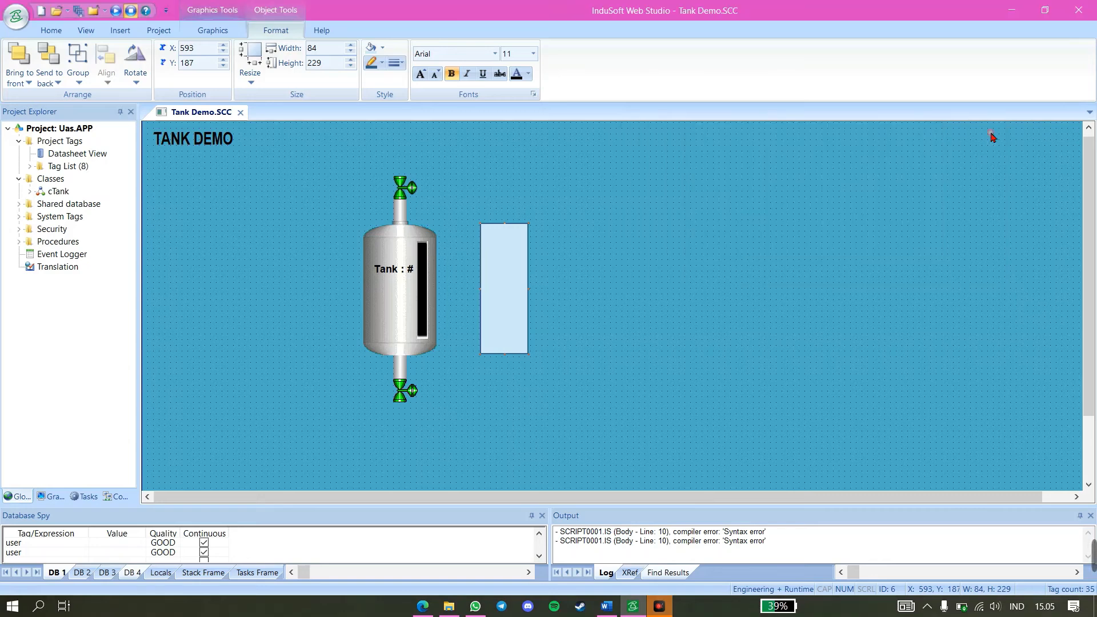
# Duplicate the Temperature bargraph rectangle and place the copy immediately to its right at the same height
pyautogui.click(513, 281)
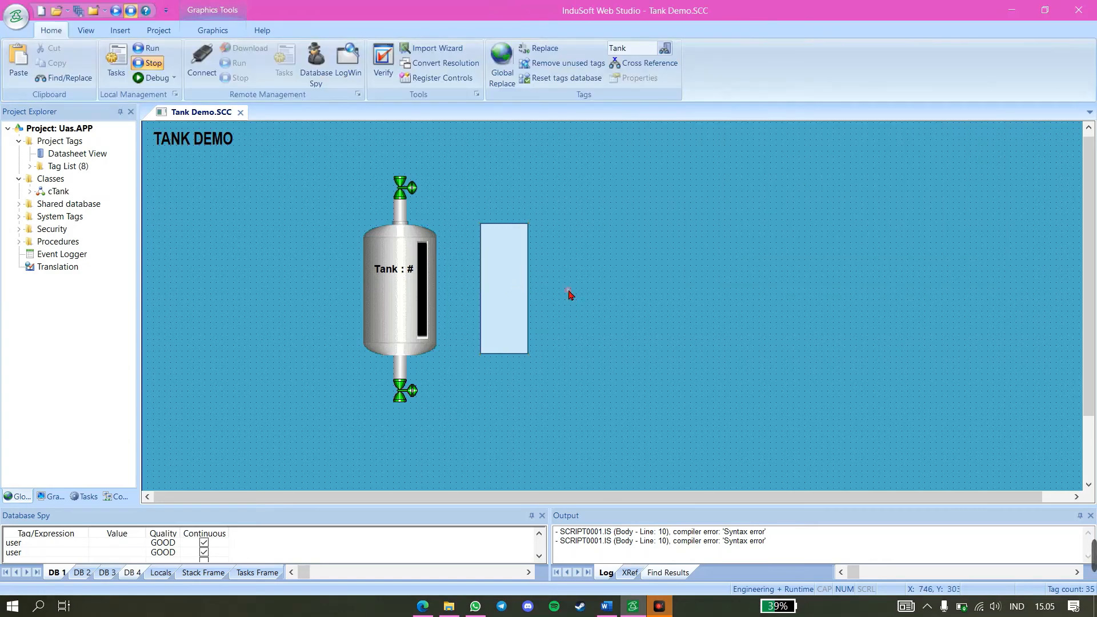
pyautogui.click(501, 290)
pyautogui.hotkey('ctrl', 'c')
pyautogui.hotkey('ctrl', 'v')
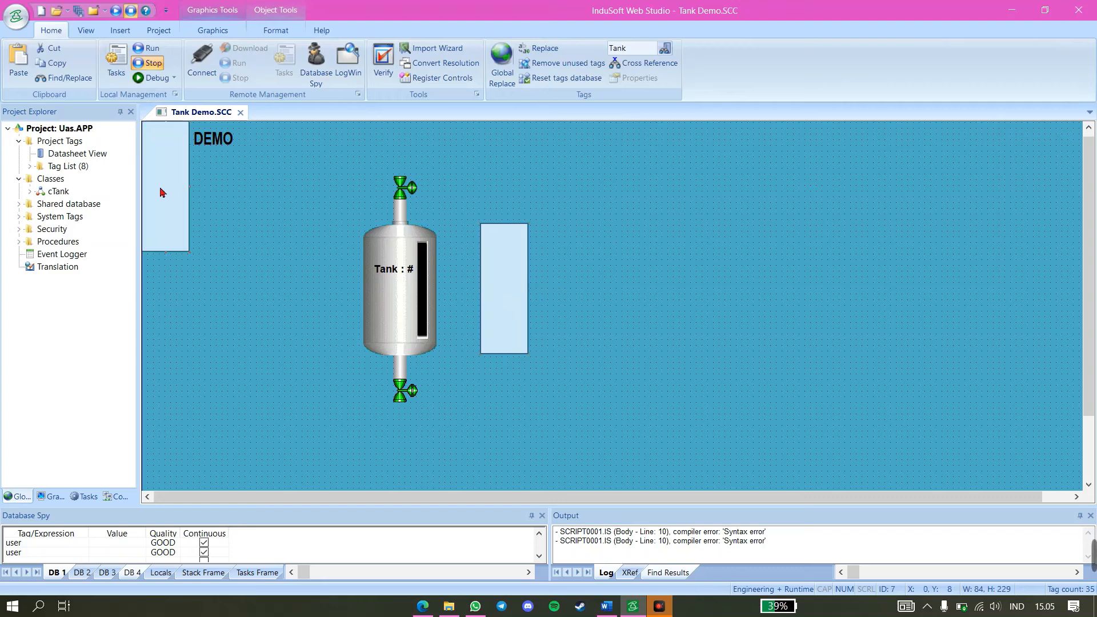
pyautogui.moveTo(160, 187); pyautogui.dragTo(555, 289)
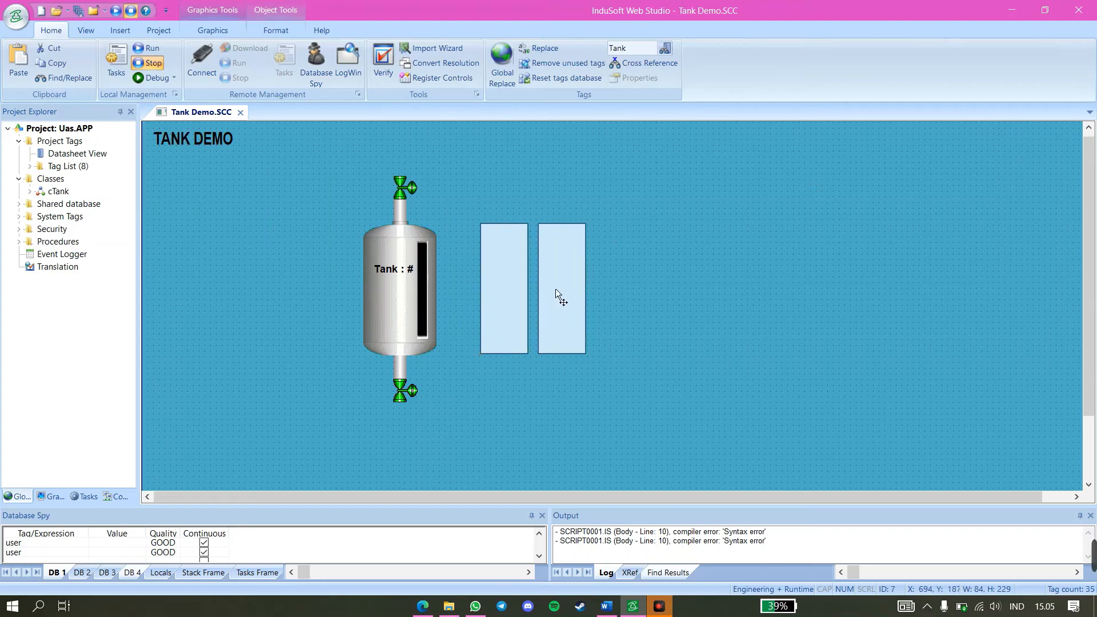
# Change the copied bargraph's tag expression to the Pressure member of Tank[tankNum]
pyautogui.doubleClick(555, 289)
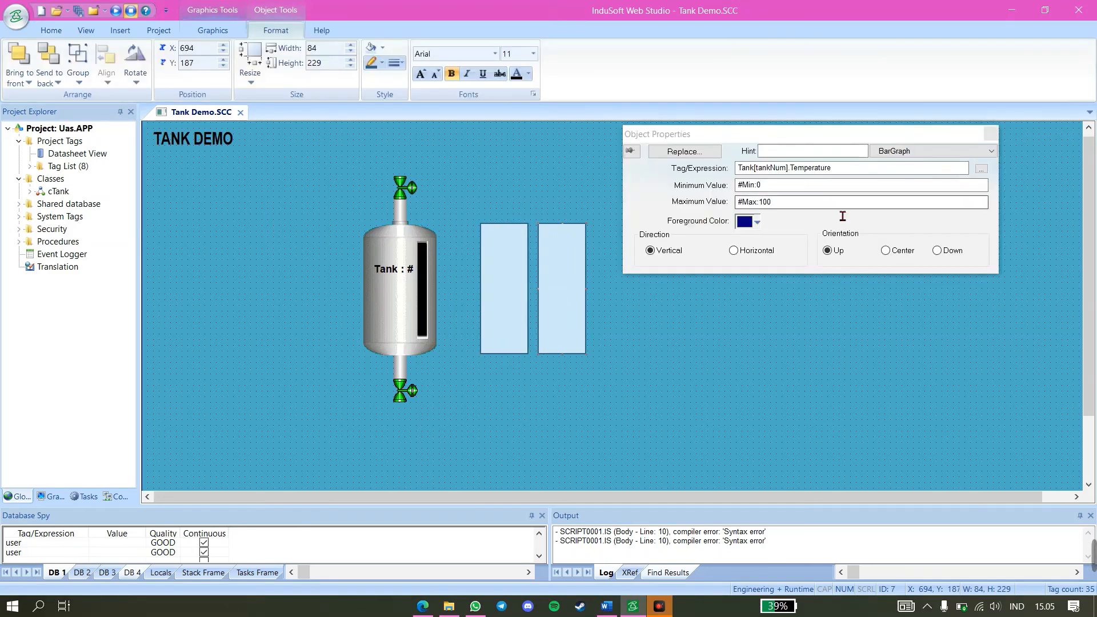
pyautogui.click(862, 172)
pyautogui.moveTo(863, 172); pyautogui.dragTo(790, 171)
pyautogui.write('Press')
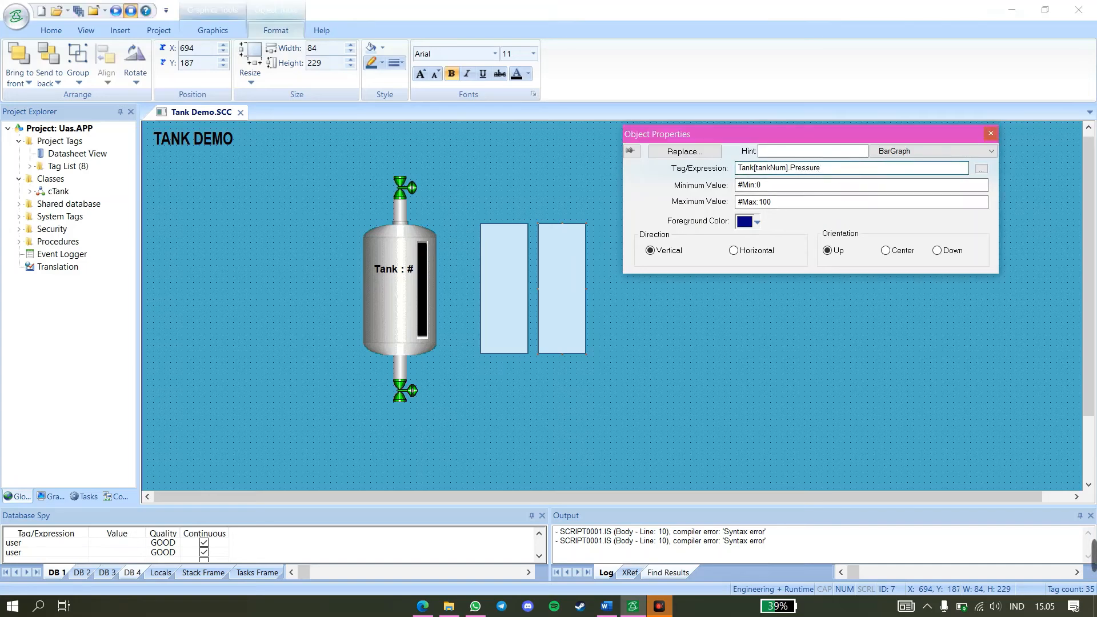
pyautogui.click(815, 296)
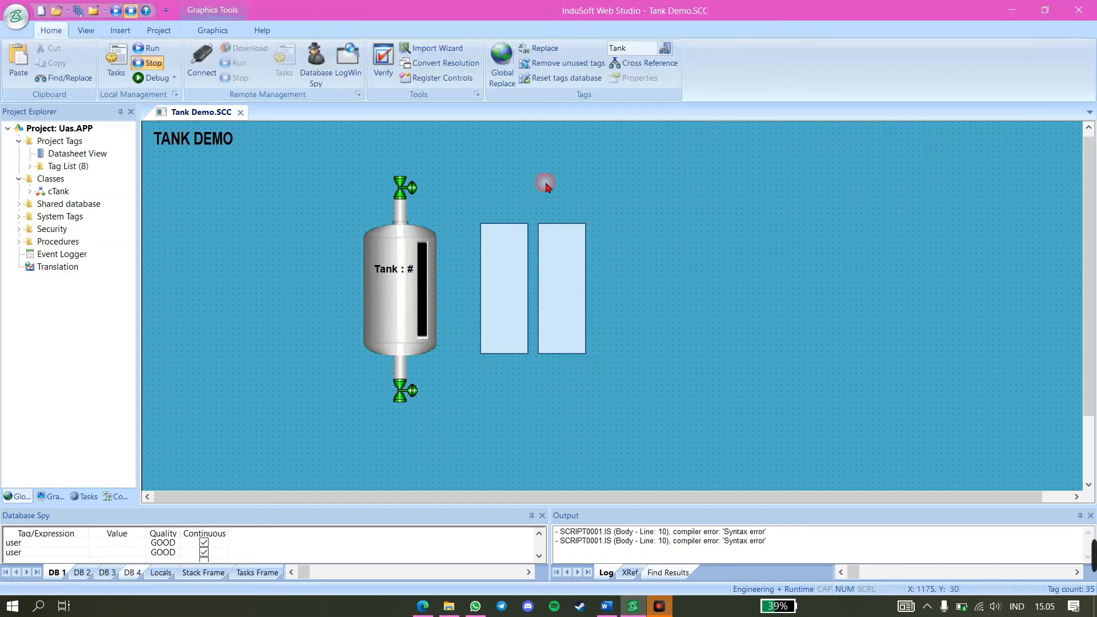
# Add the text label "Temperature" centred beneath the first bargraph rectangle
pyautogui.click(214, 31)
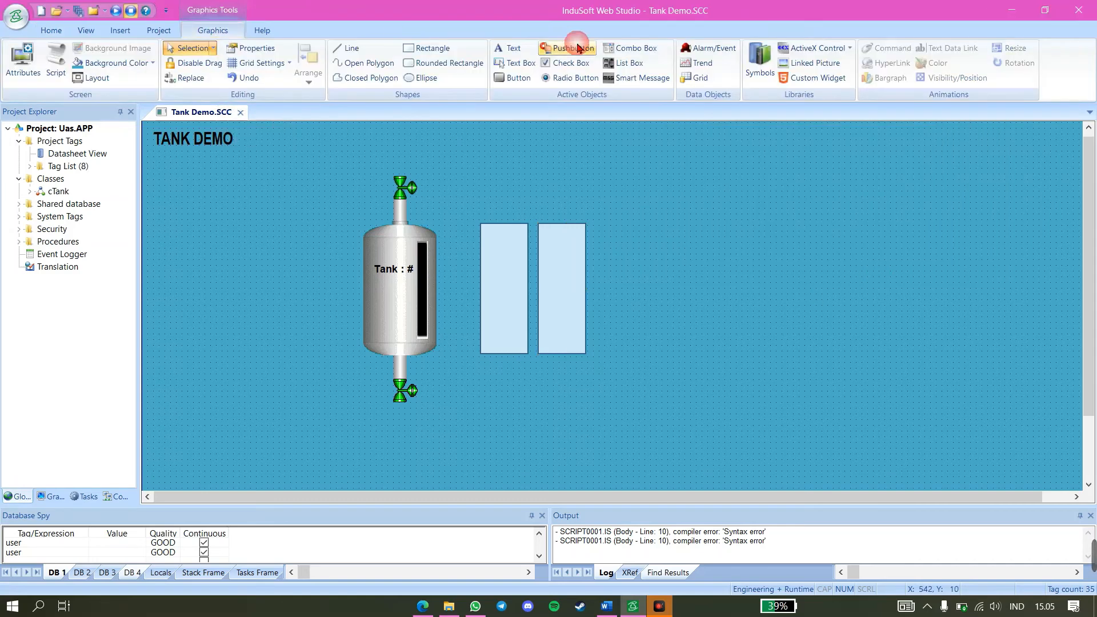
pyautogui.click(506, 48)
pyautogui.click(499, 374)
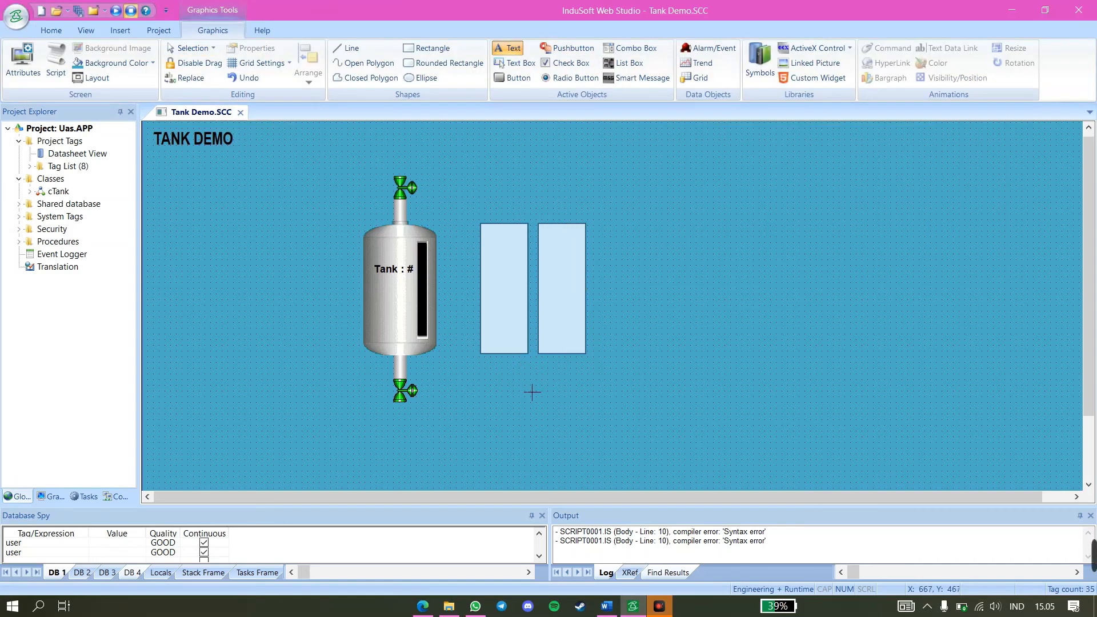
pyautogui.write('Temep')
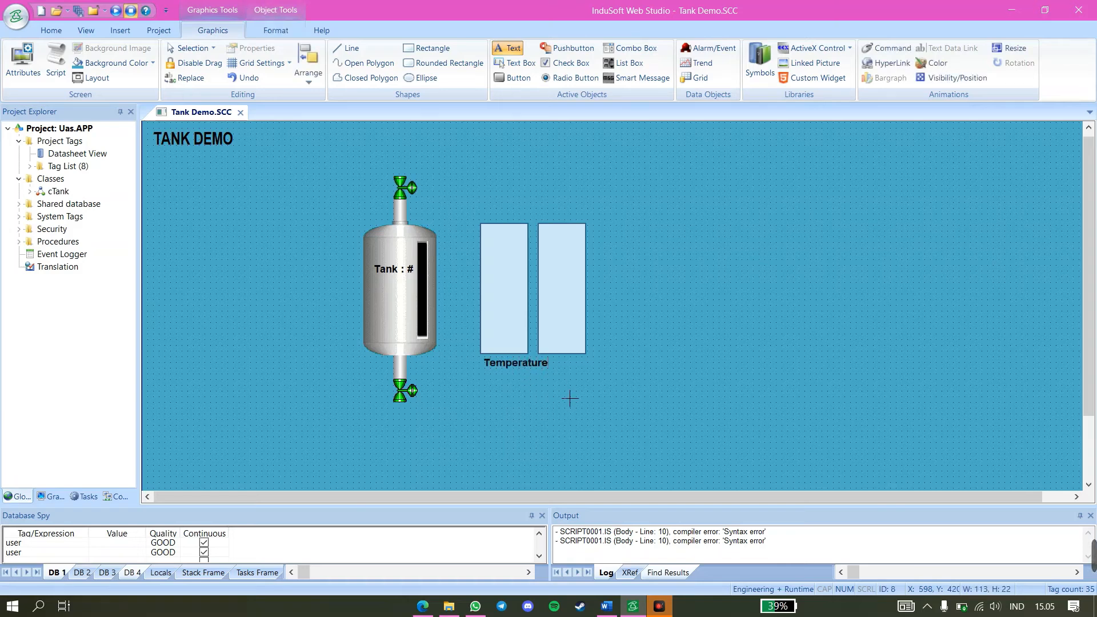
pyautogui.press('Escape')
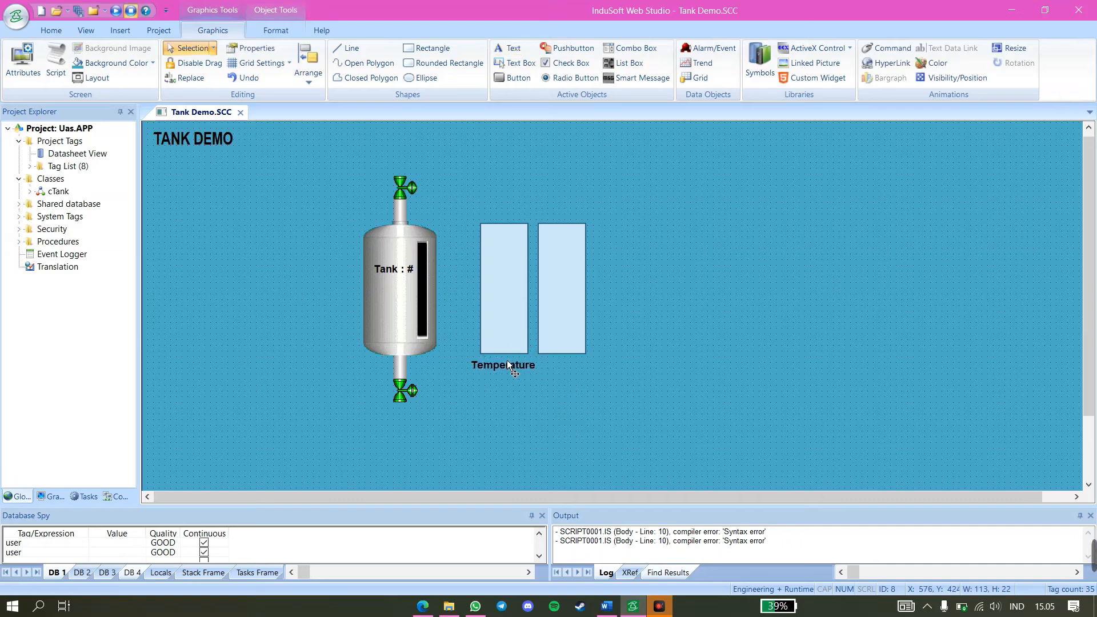
# Move the second bargraph rectangle slightly farther right and place the text label "Presssure" centred beneath it
pyautogui.moveTo(558, 331); pyautogui.dragTo(572, 326)
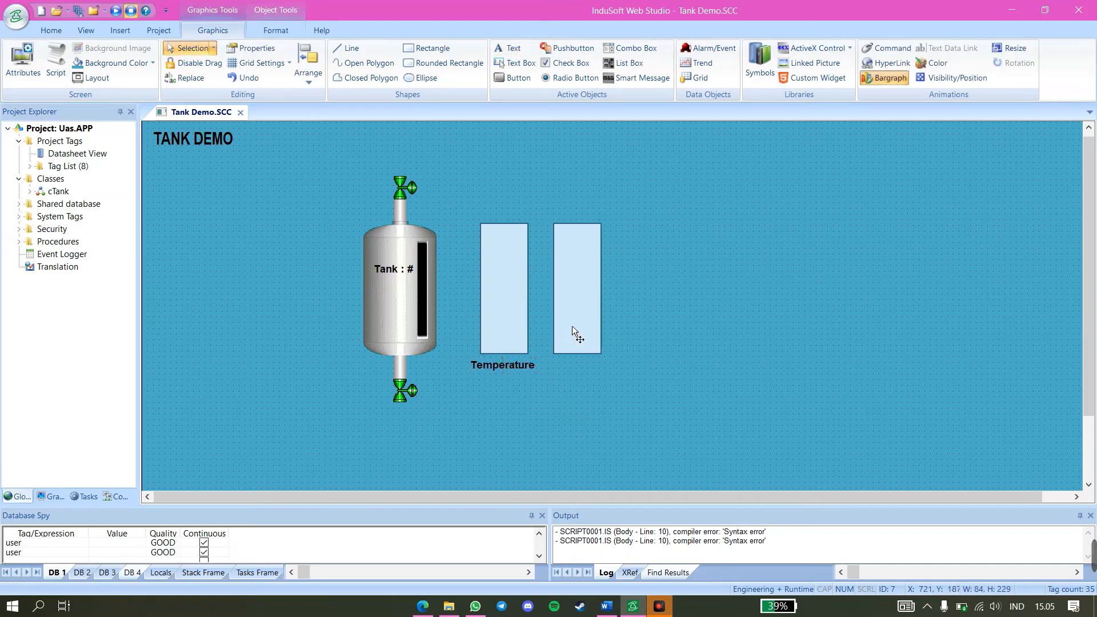
pyautogui.click(503, 51)
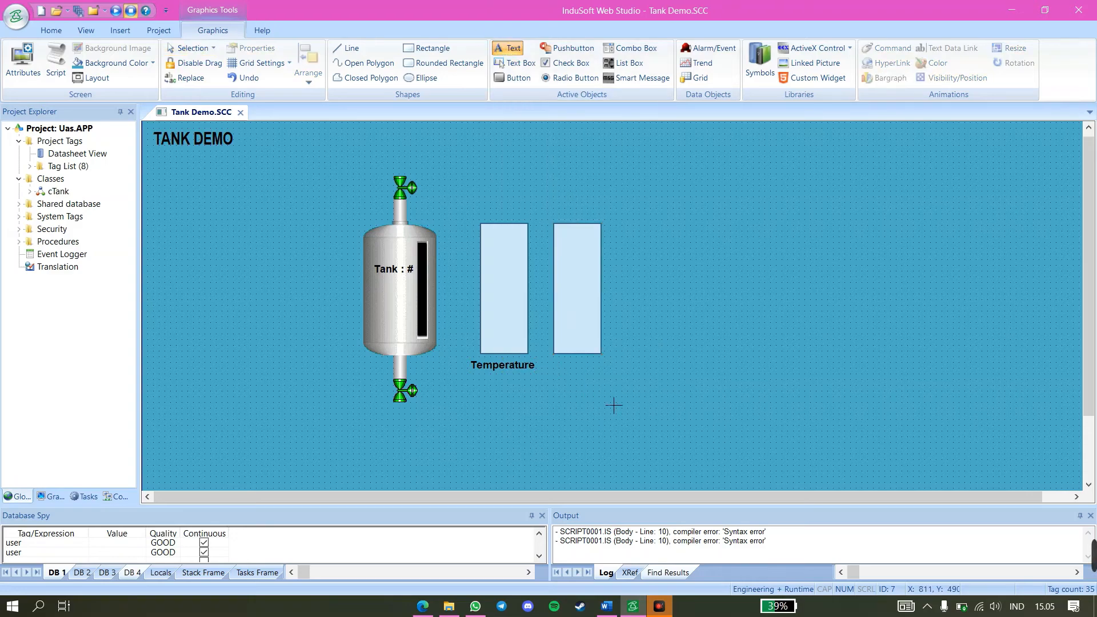
pyautogui.write('Presssure')
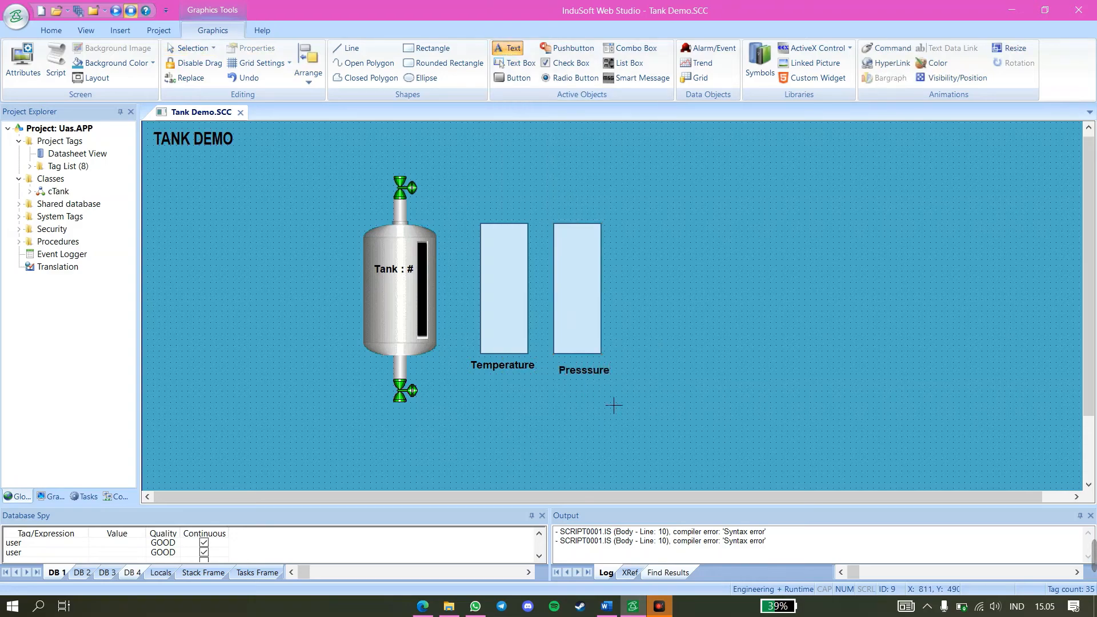
pyautogui.click(613, 405)
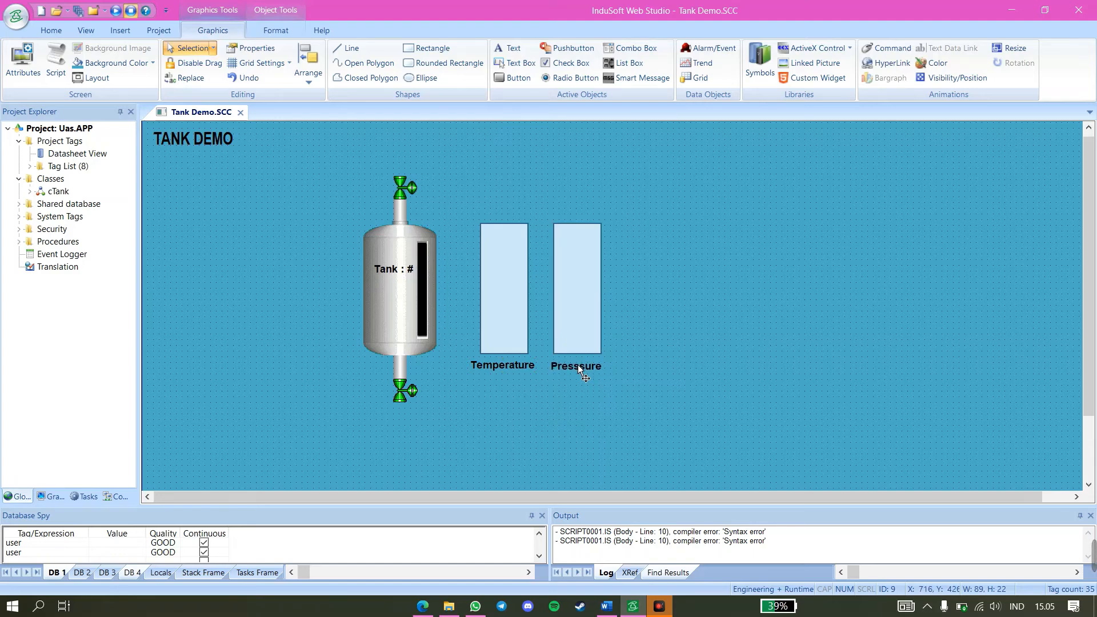
pyautogui.rightClick(567, 174)
# Draw a combo box about 195 by 29 pixels just above the two bargraph rectangles
pyautogui.click(615, 48)
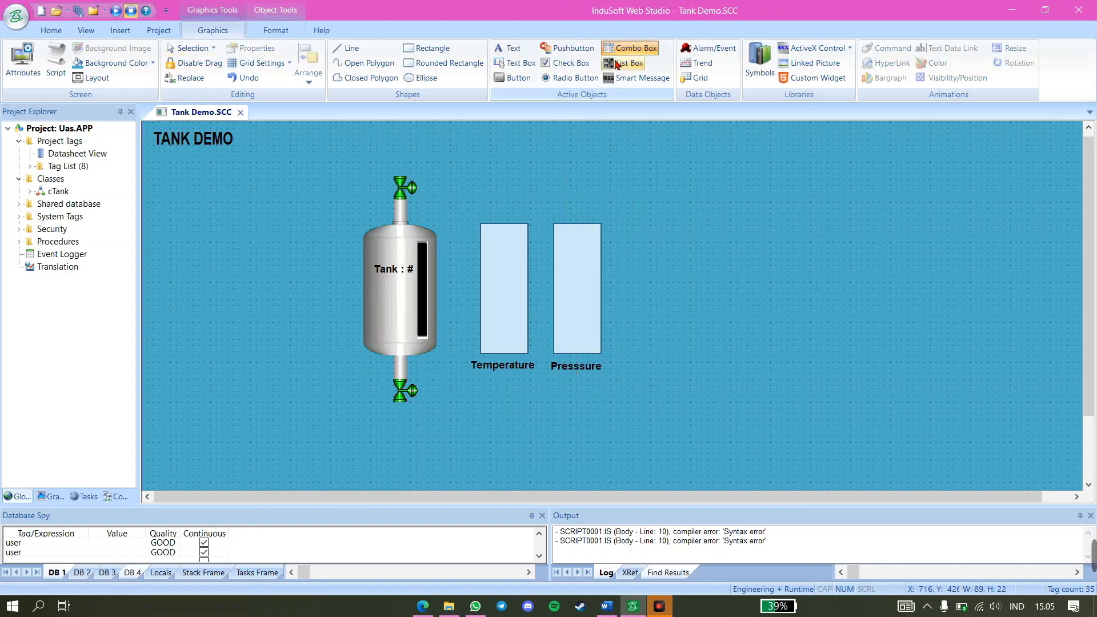
pyautogui.click(498, 206)
pyautogui.click(628, 48)
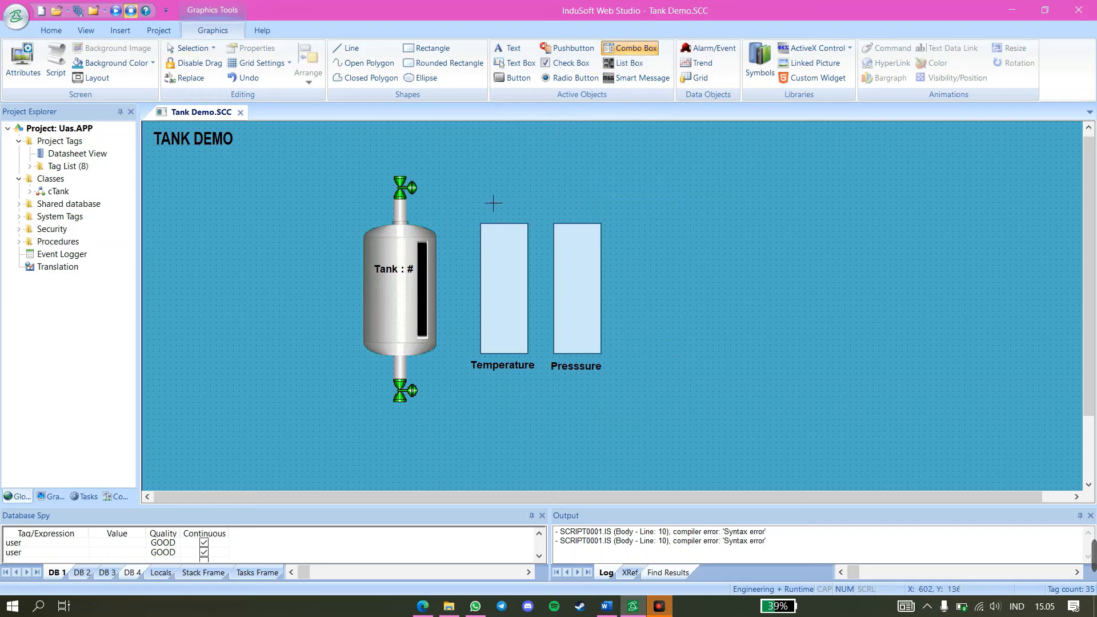
pyautogui.moveTo(493, 204); pyautogui.dragTo(597, 213)
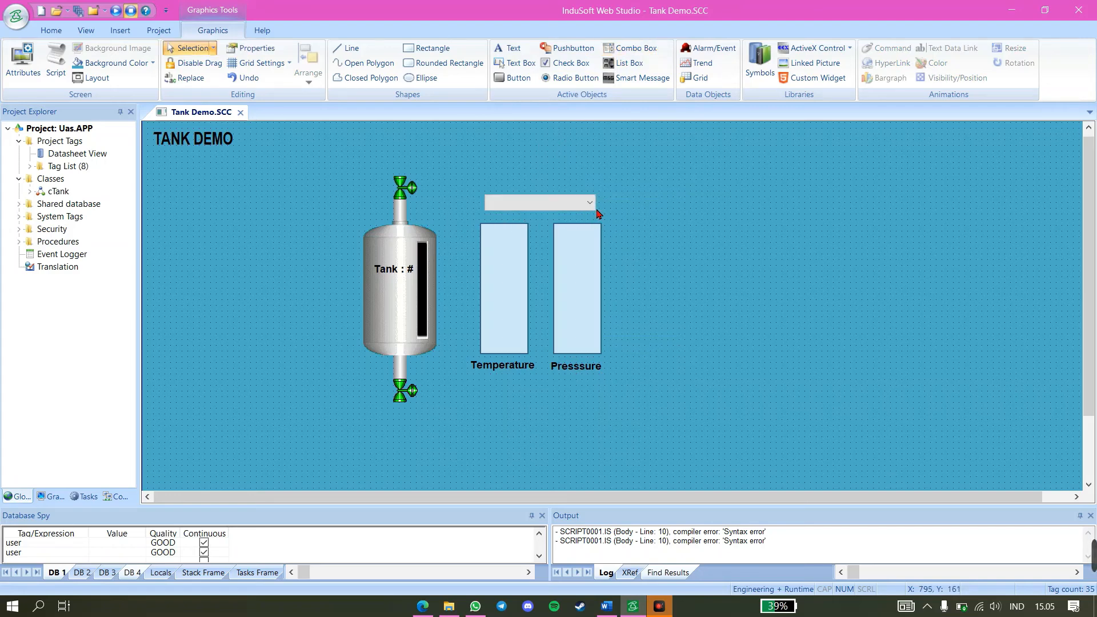
# Set the combo box's Position tag to tankNum in its object properties
pyautogui.rightClick(569, 205)
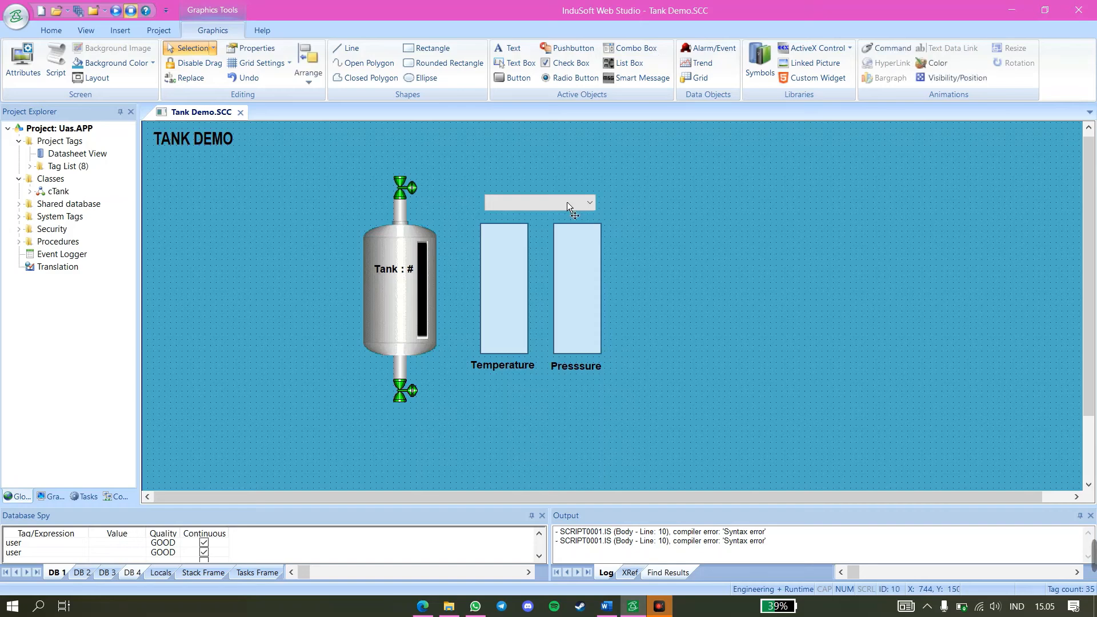
pyautogui.click(590, 212)
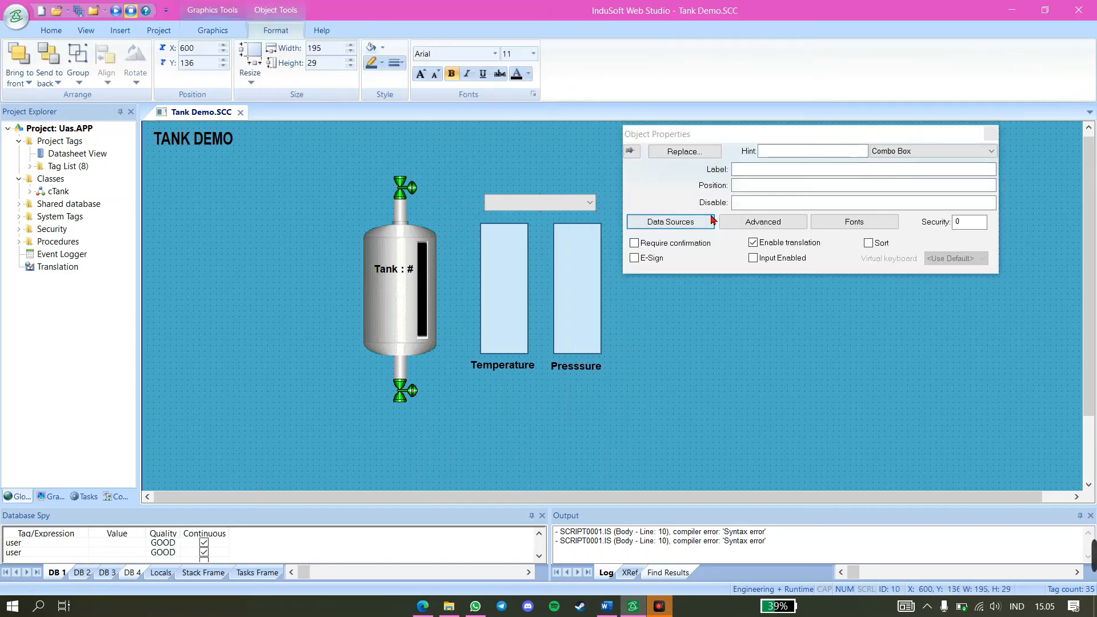
pyautogui.click(755, 187)
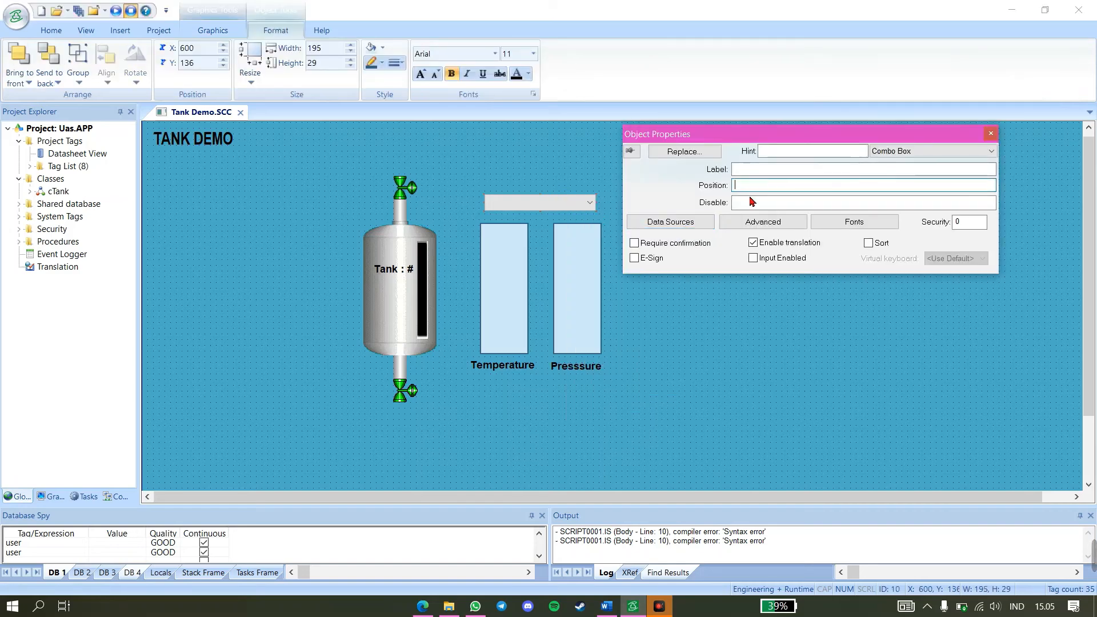
pyautogui.write('tankNum')
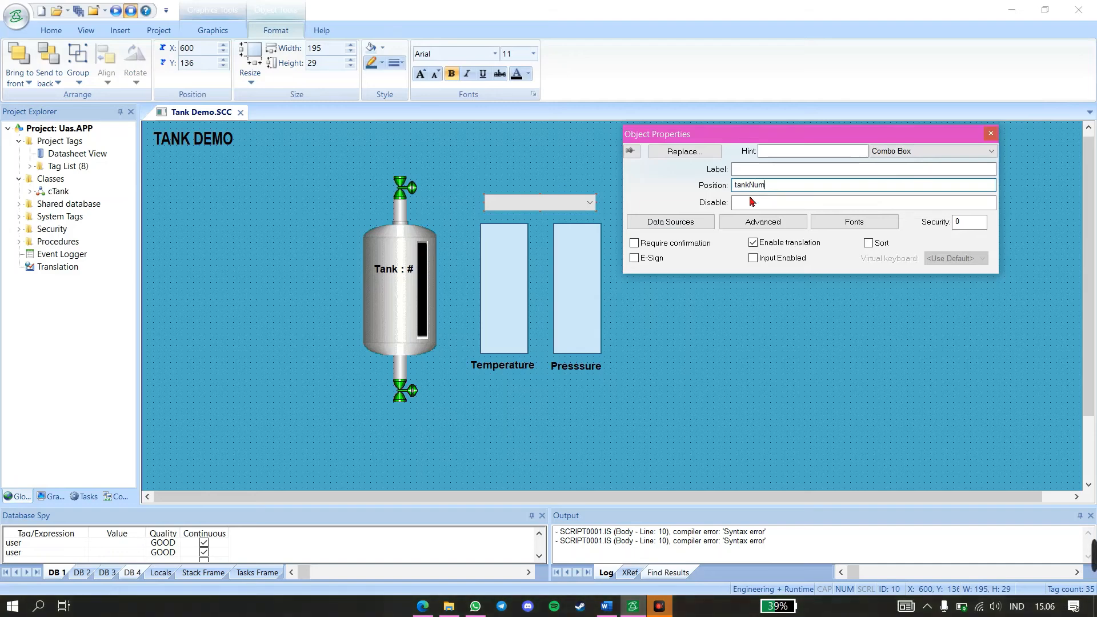
# Fill the combo box's static labels data source with Select Tank, Tank 1, Tank 2 and Tank 3, and close its properties
pyautogui.click(698, 220)
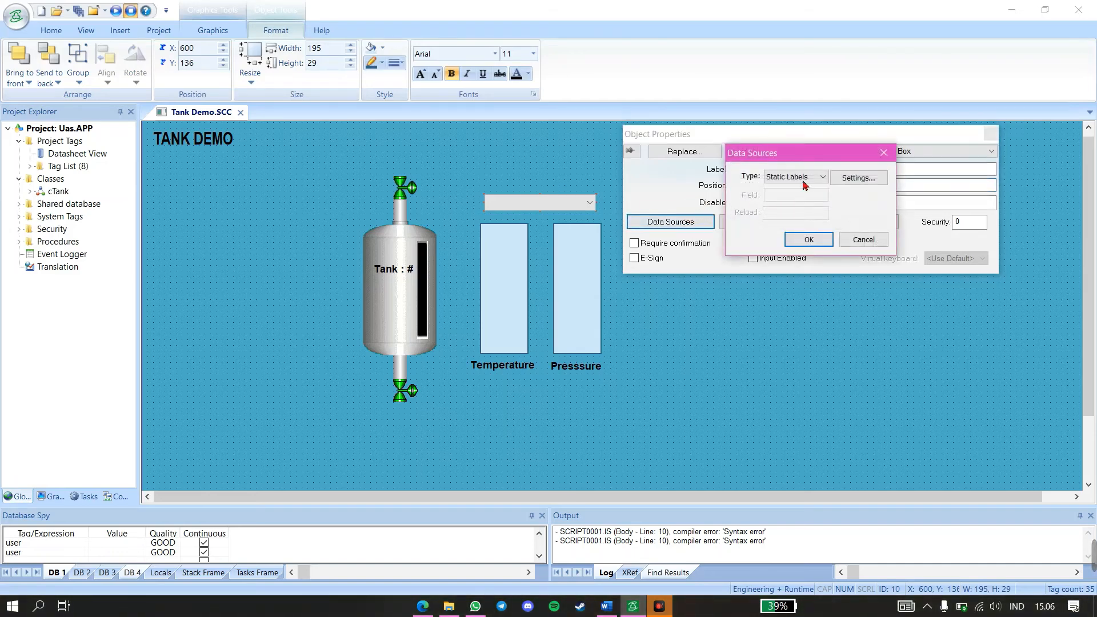
pyautogui.click(860, 178)
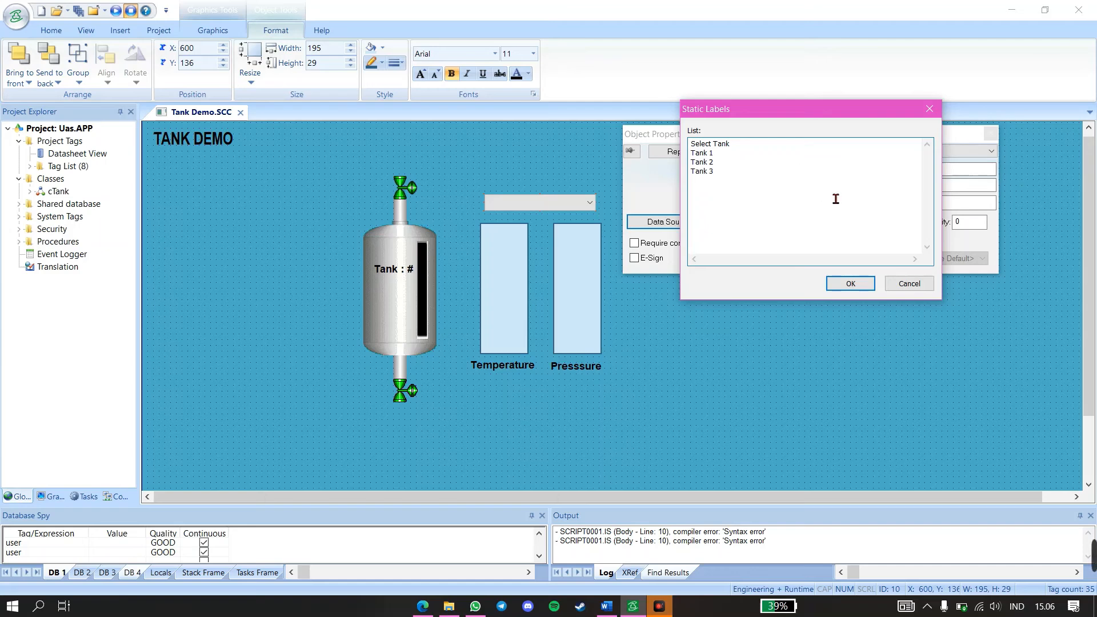
pyautogui.click(850, 284)
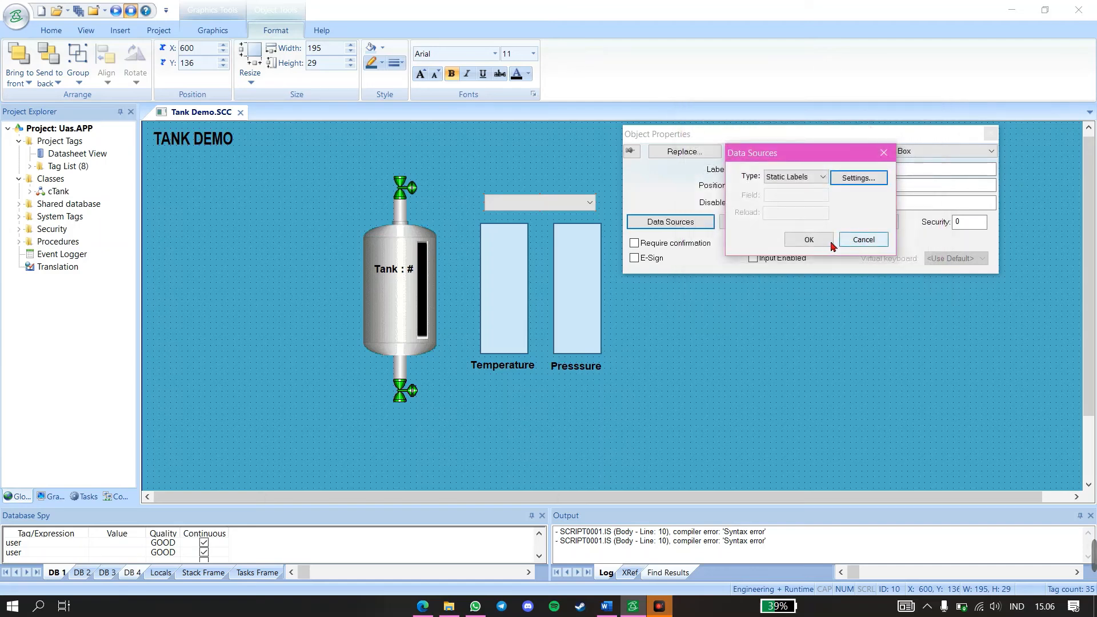
pyautogui.click(809, 240)
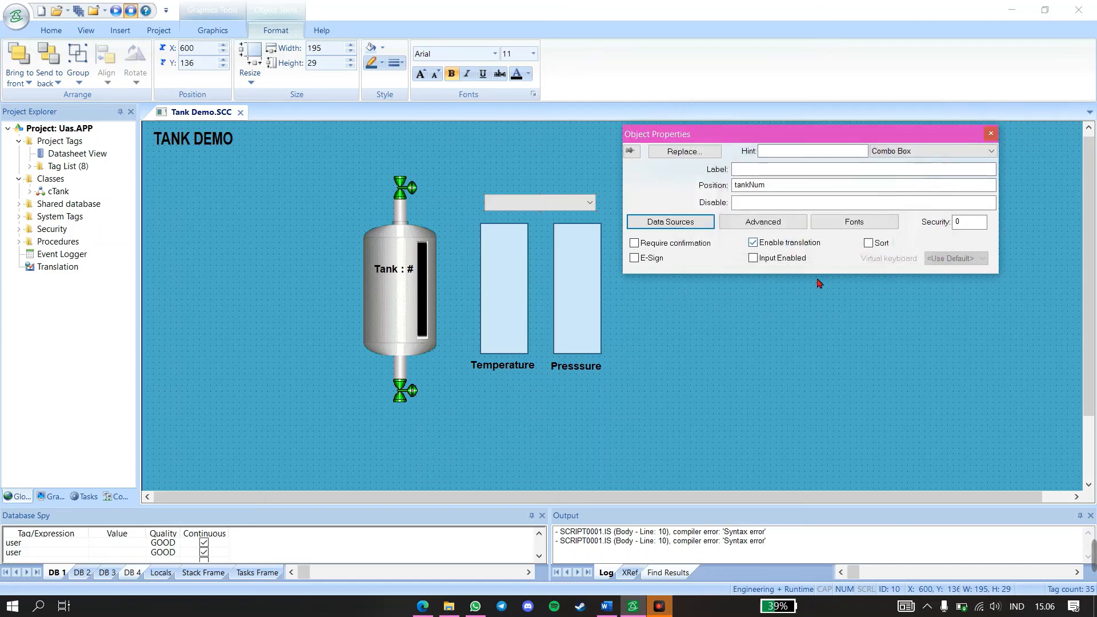
pyautogui.click(990, 134)
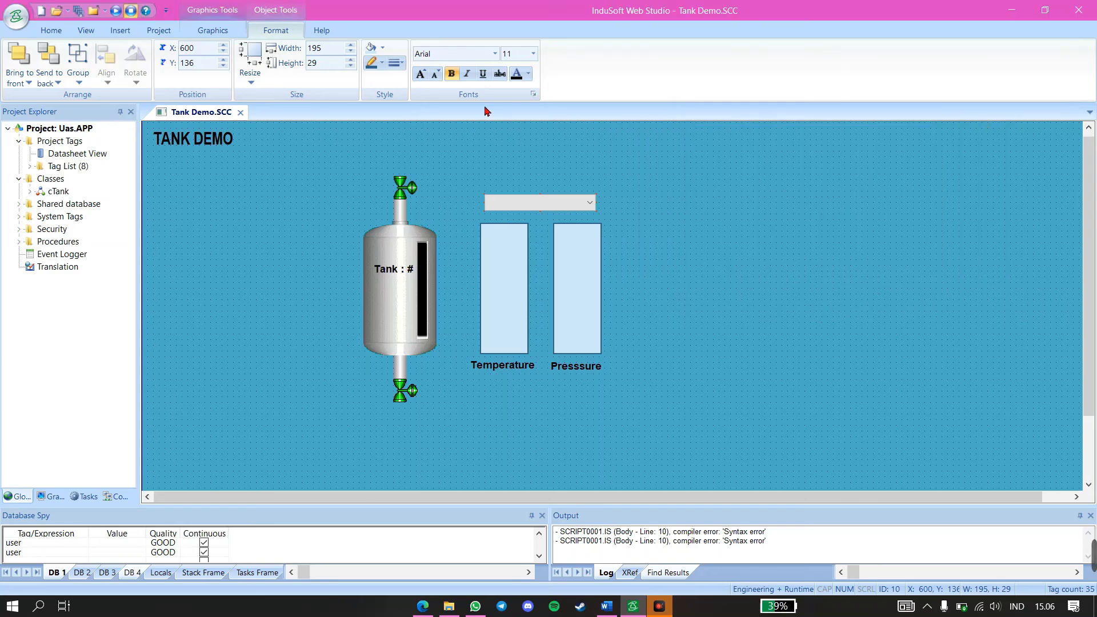
# Draw a rectangle about 259 by 369 pixels enclosing the combo box, both bargraphs and their labels
pyautogui.click(450, 142)
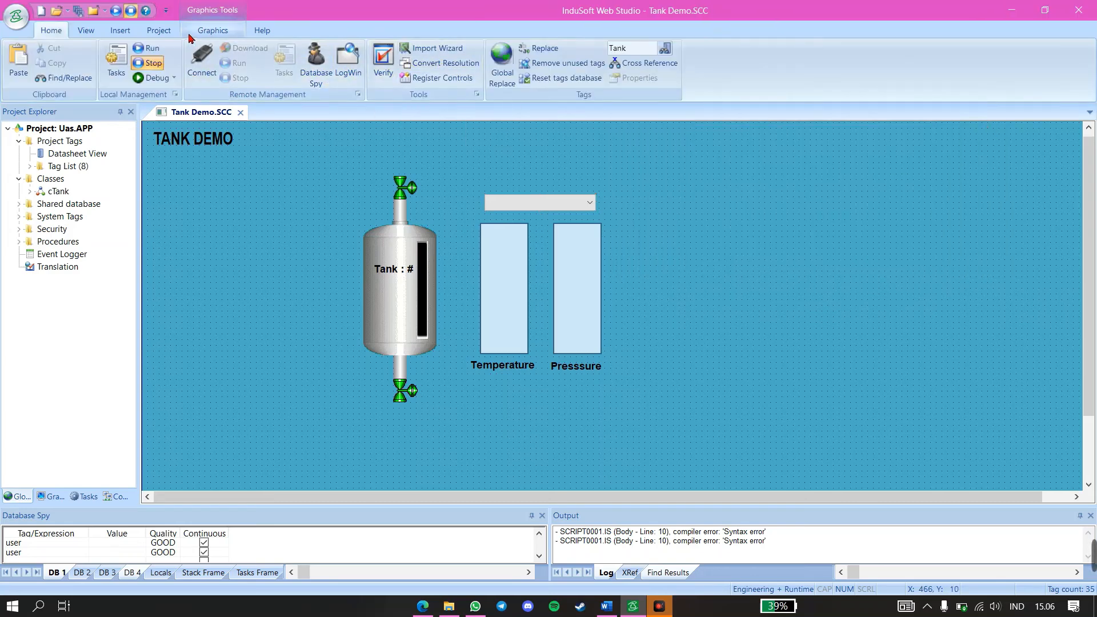
pyautogui.click(215, 27)
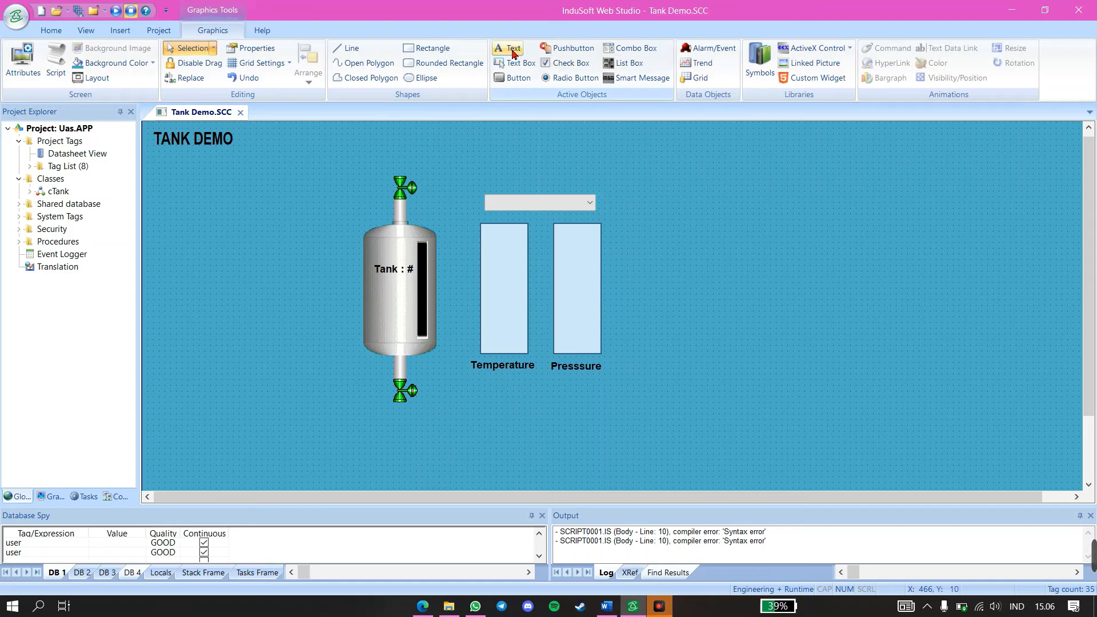
pyautogui.click(432, 48)
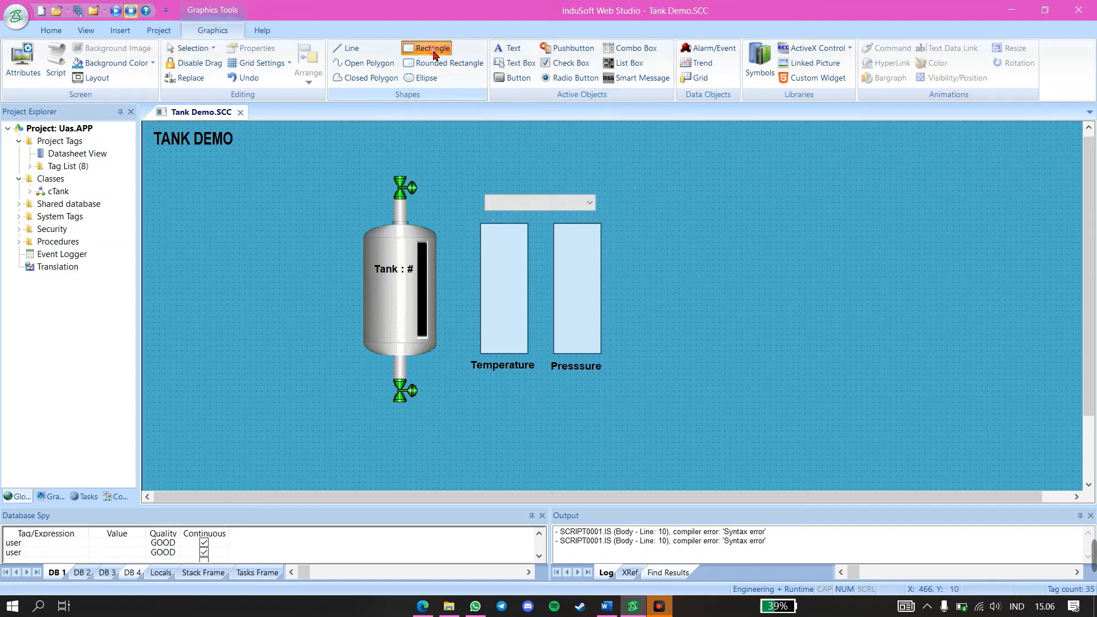
pyautogui.moveTo(474, 197)
pyautogui.mouseDown()
pyautogui.moveTo(599, 409)
pyautogui.moveTo(632, 403)
pyautogui.moveTo(617, 405)
pyautogui.mouseUp()
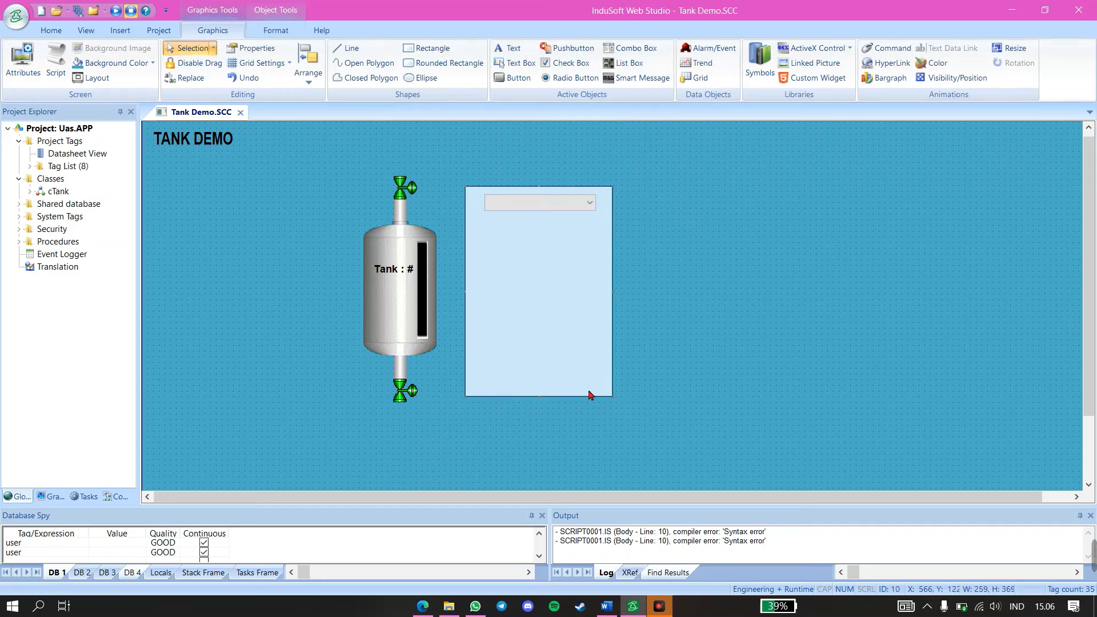
# Fill the enclosing rectangle with yellow and send it behind the bargraphs and labels
pyautogui.rightClick(577, 394)
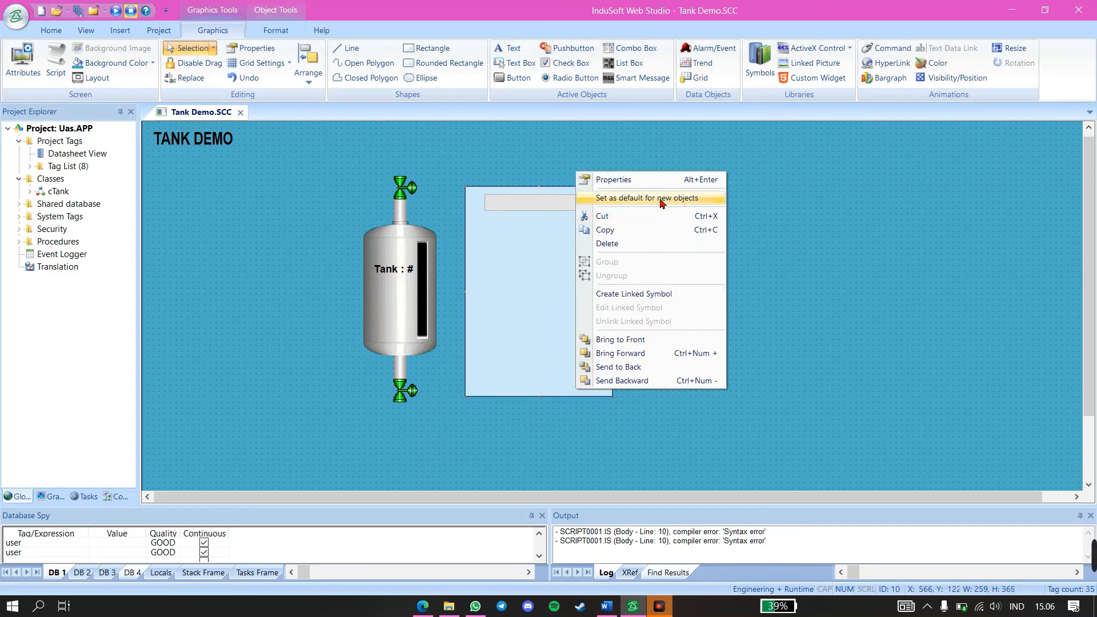
pyautogui.click(661, 179)
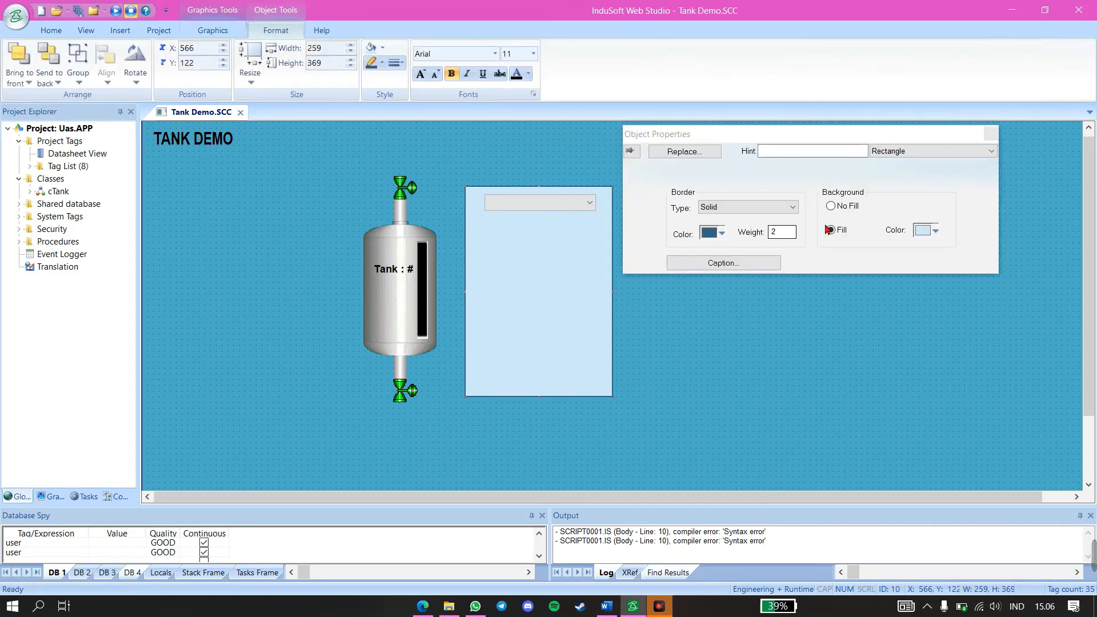
pyautogui.click(936, 232)
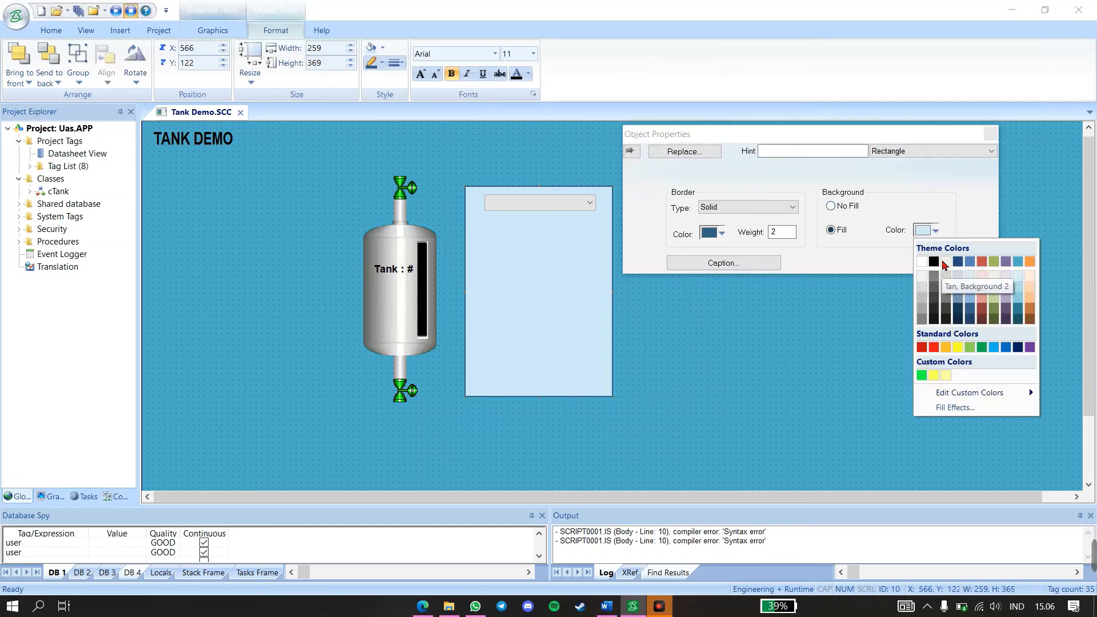
pyautogui.click(959, 347)
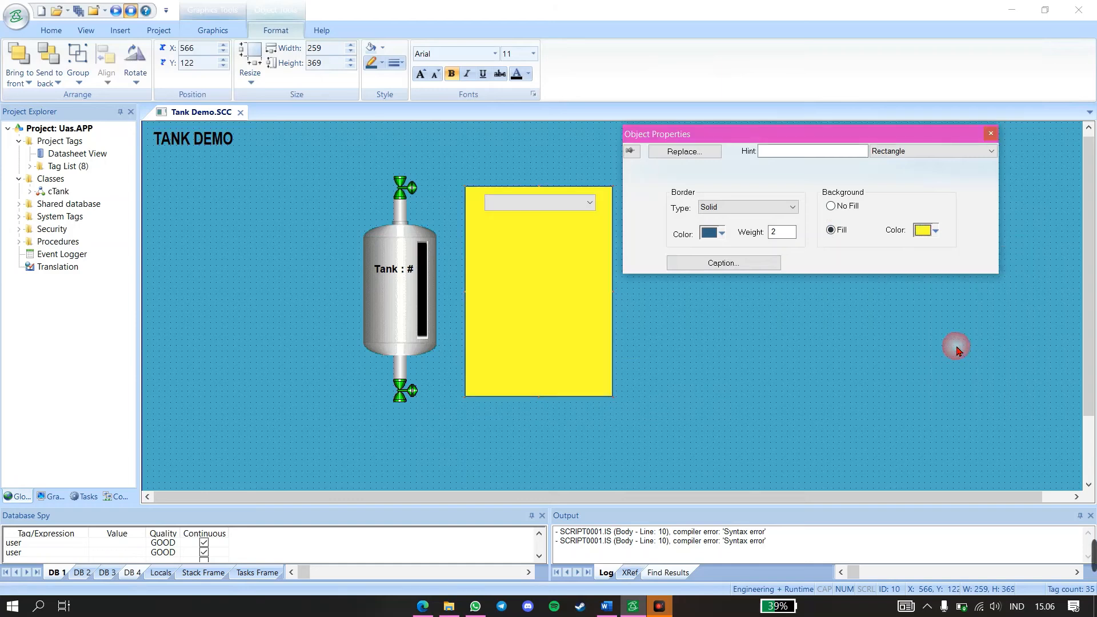
pyautogui.rightClick(541, 278)
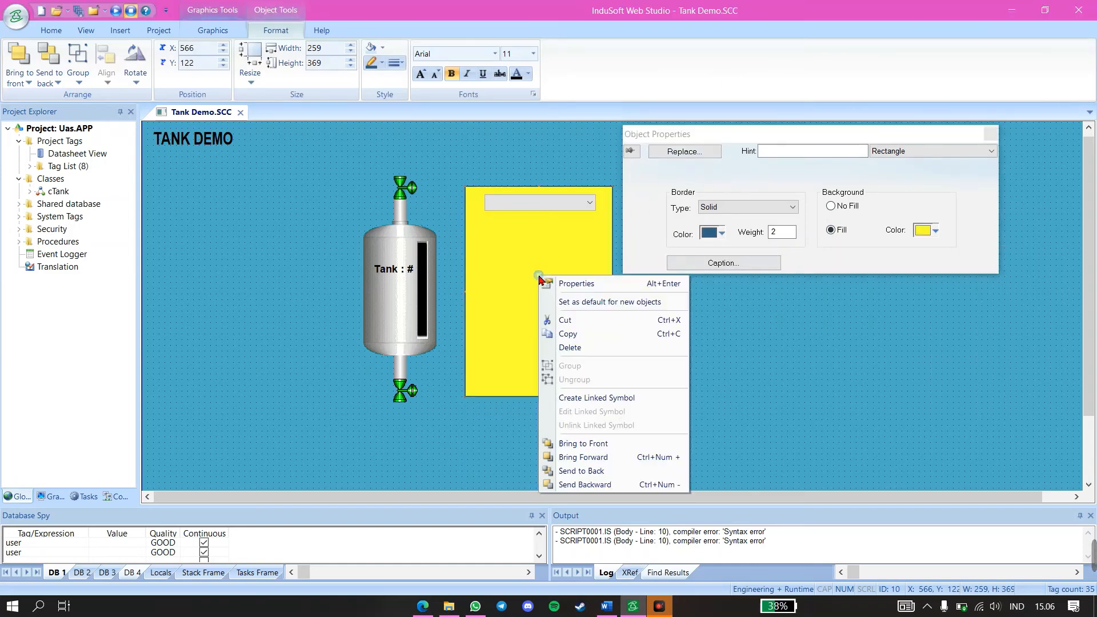
pyautogui.click(610, 471)
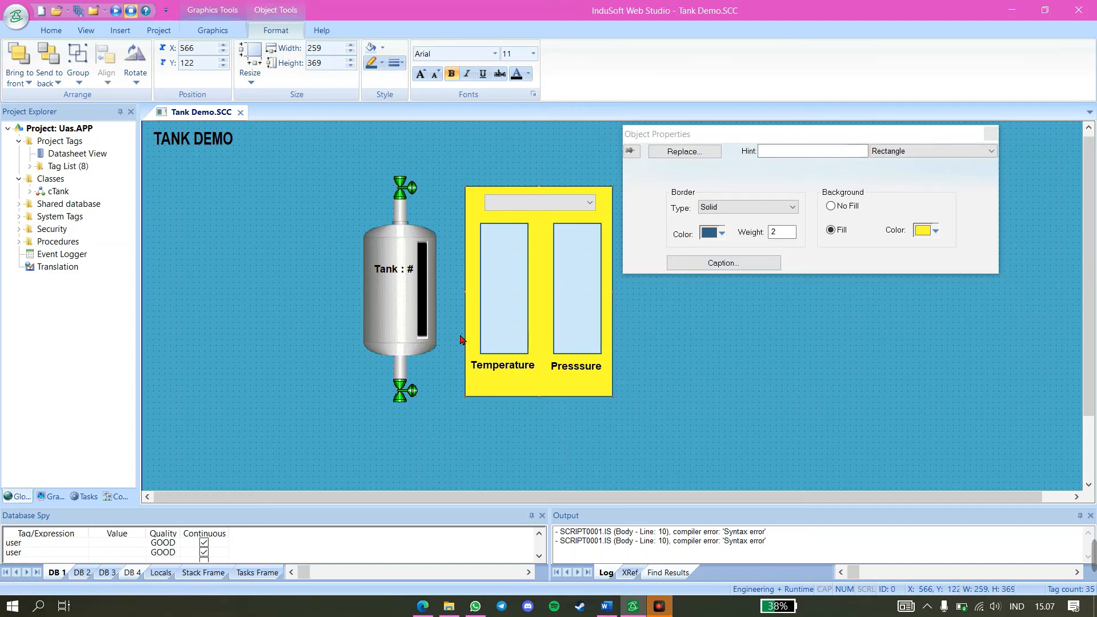
# Open the tank symbol's object properties and clear its TagLevel value
pyautogui.click(402, 337)
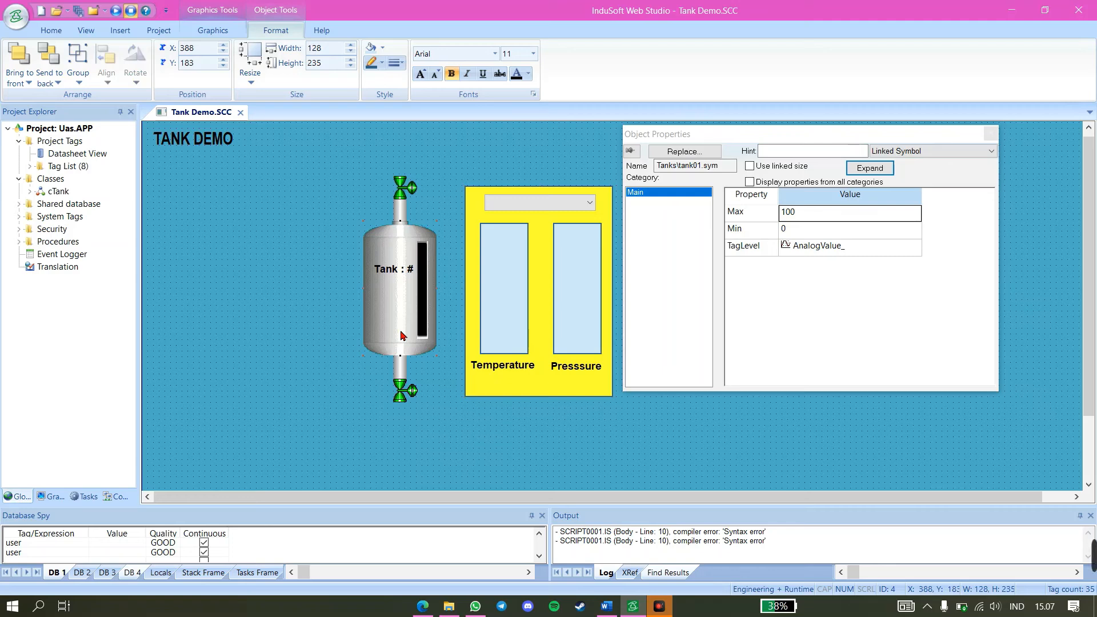
pyautogui.press('Escape')
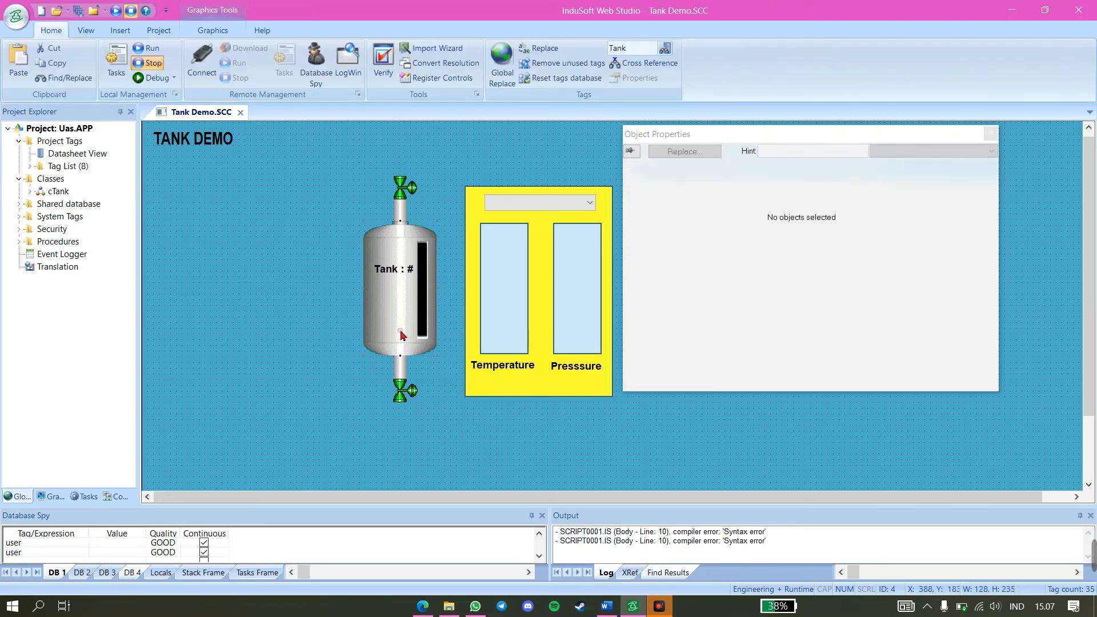
pyautogui.rightClick(402, 309)
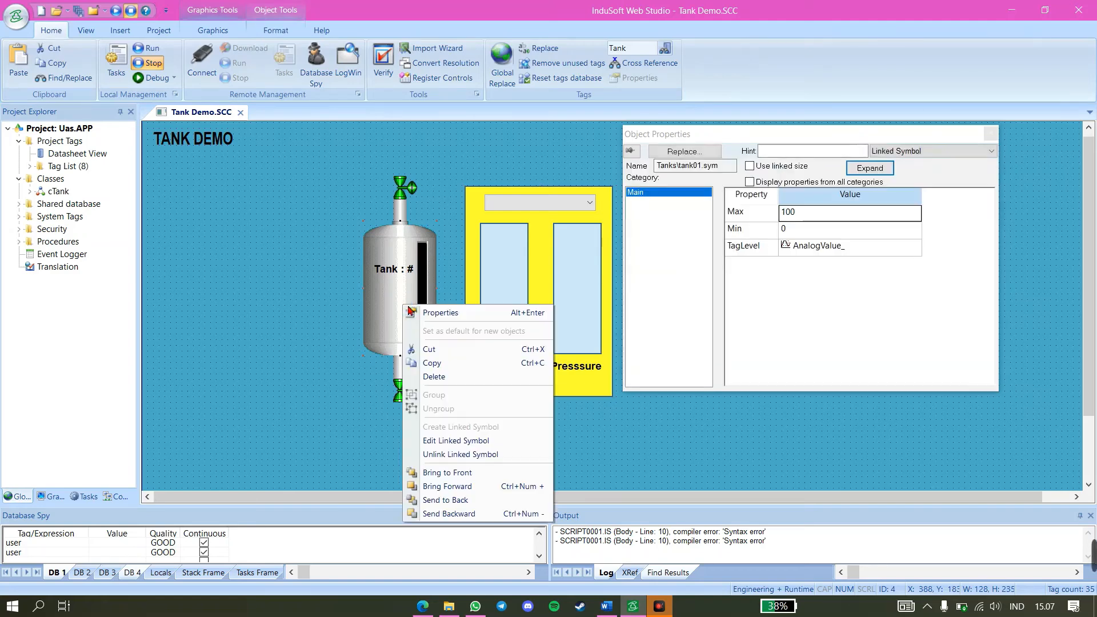
pyautogui.click(407, 312)
pyautogui.click(871, 247)
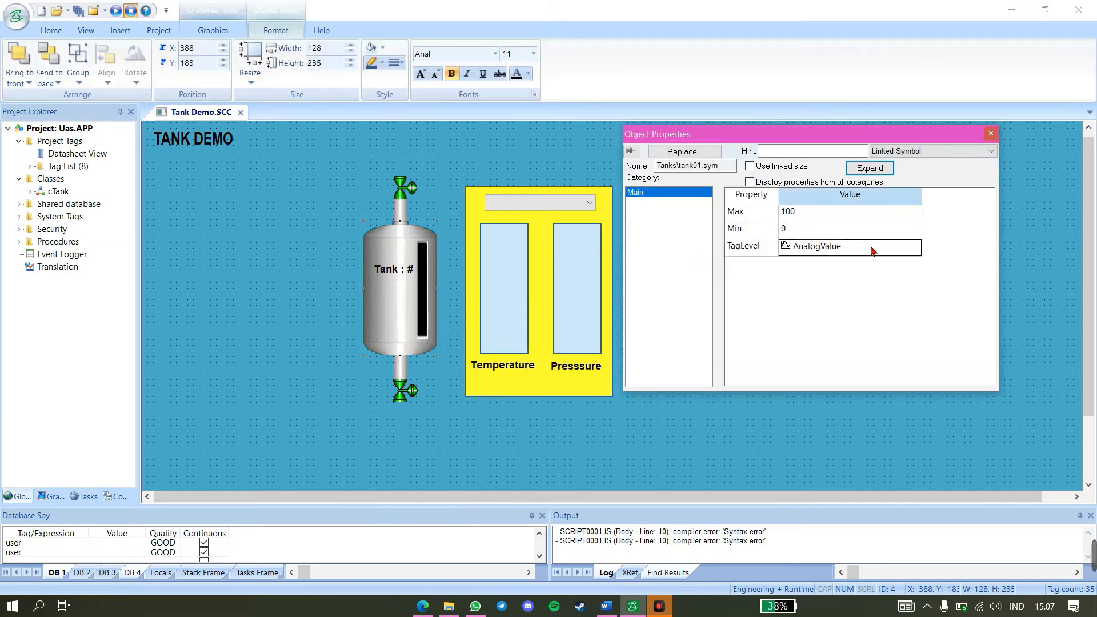
pyautogui.click(871, 248)
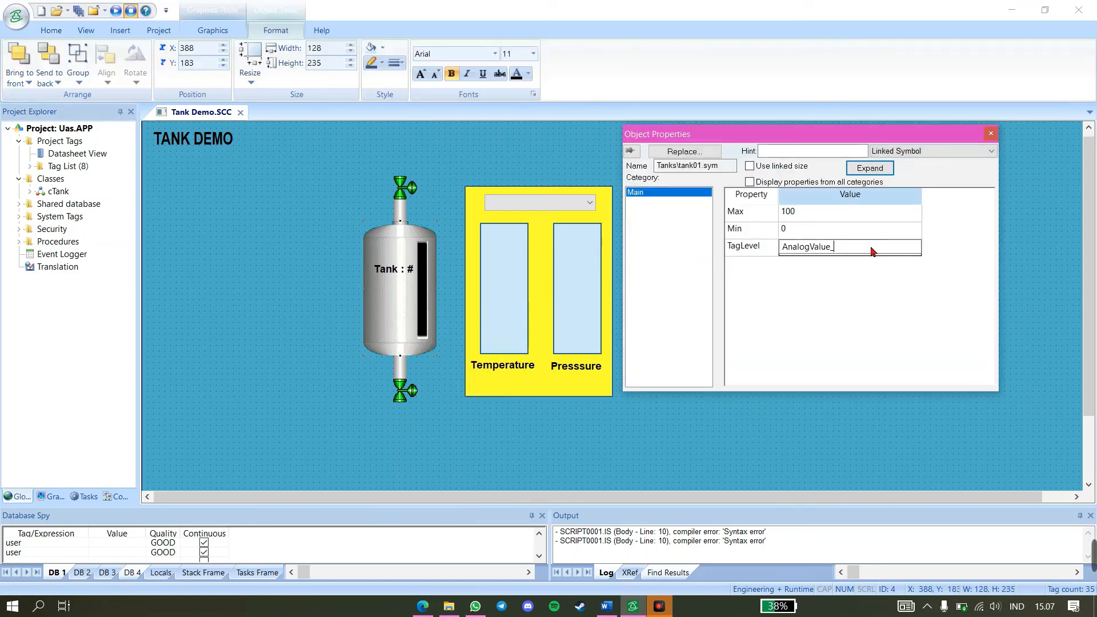
pyautogui.press('BackSpace')
pyautogui.press('BackSpace')
pyautogui.press('BackSpace')
pyautogui.press('BackSpace')
pyautogui.press('BackSpace')
pyautogui.press('BackSpace')
pyautogui.press('BackSpace')
pyautogui.press('BackSpace')
pyautogui.press('BackSpace')
pyautogui.press('BackSpace')
pyautogui.press('BackSpace')
pyautogui.click(836, 310)
pyautogui.click(793, 250)
pyautogui.click(793, 250)
pyautogui.click(802, 267)
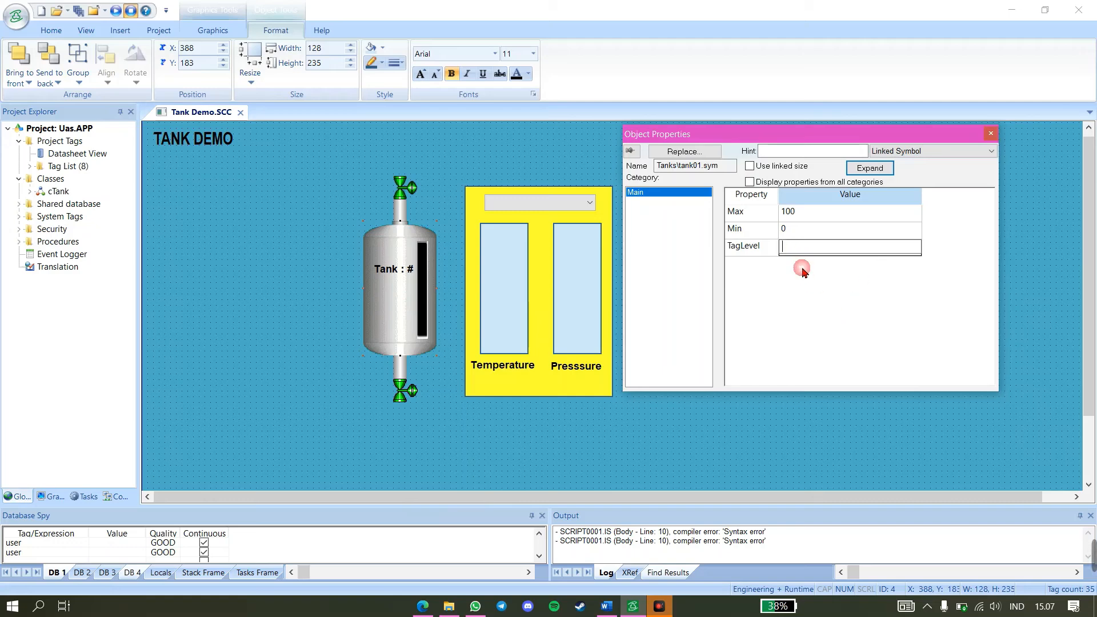
pyautogui.click(808, 245)
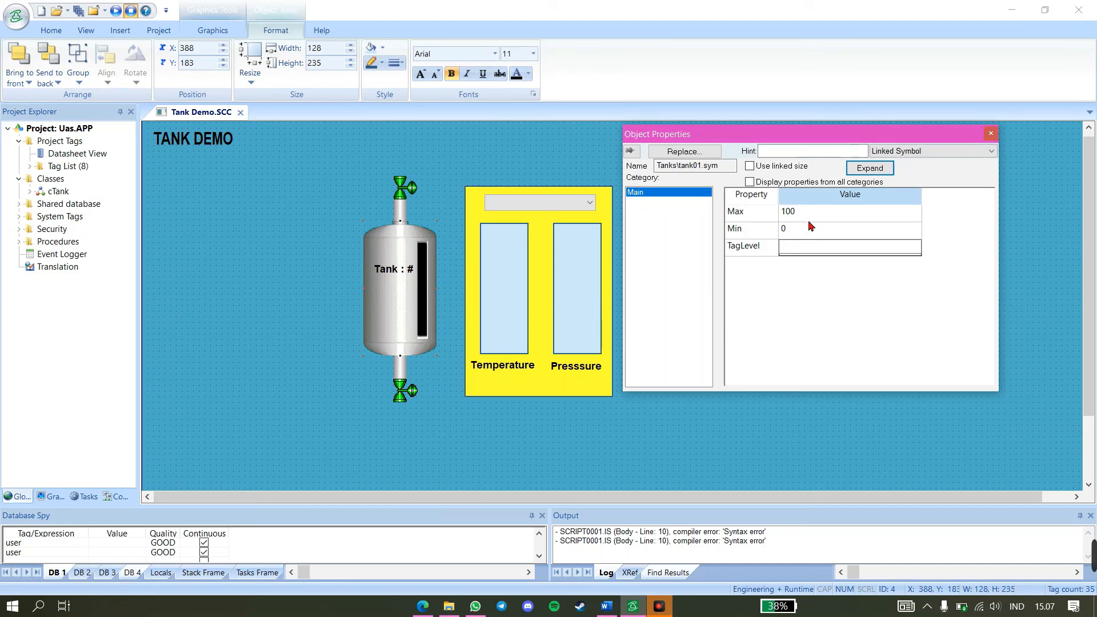
# Set the tank symbol's TagLevel to Tank[tankNum].Level, choosing the Tank tag, the tankNum tag as index and the Level member
pyautogui.doubleClick(809, 245)
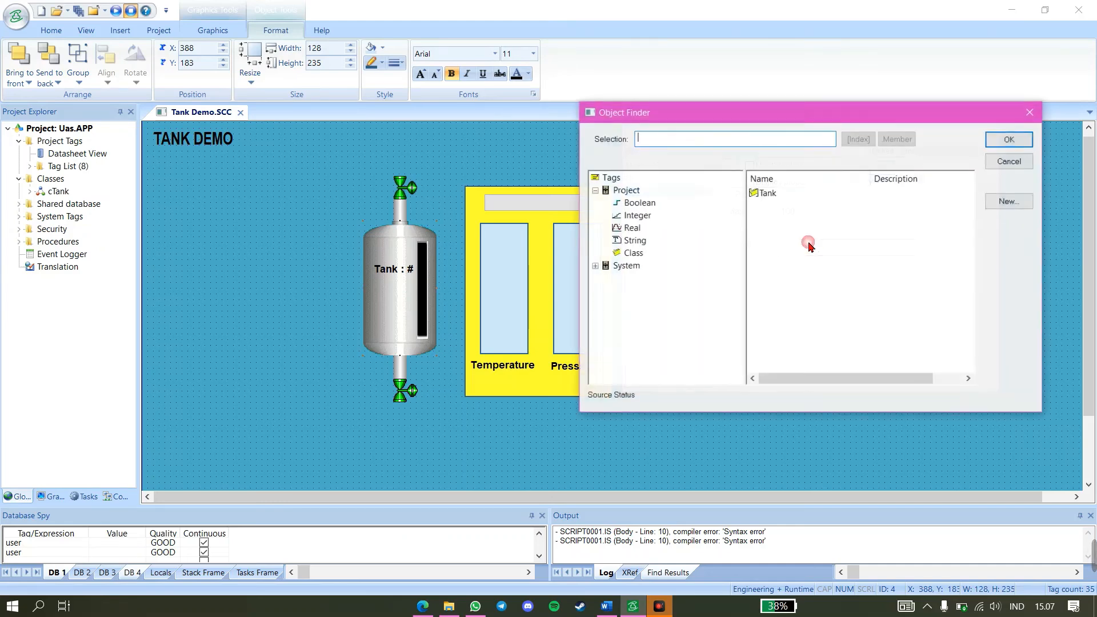
pyautogui.click(758, 195)
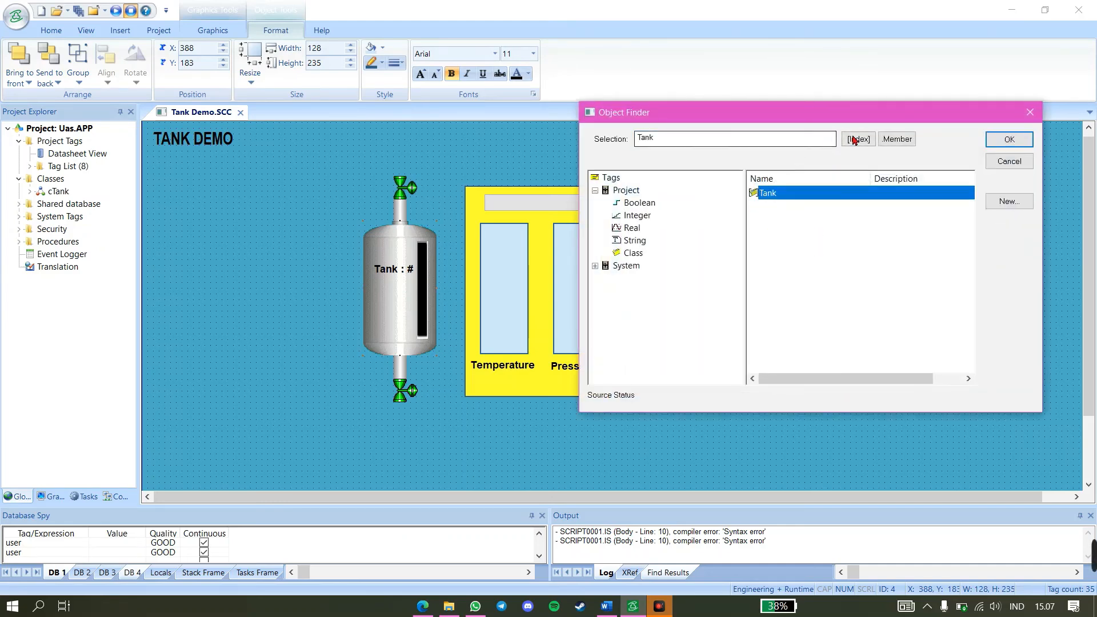
pyautogui.click(855, 140)
pyautogui.click(701, 236)
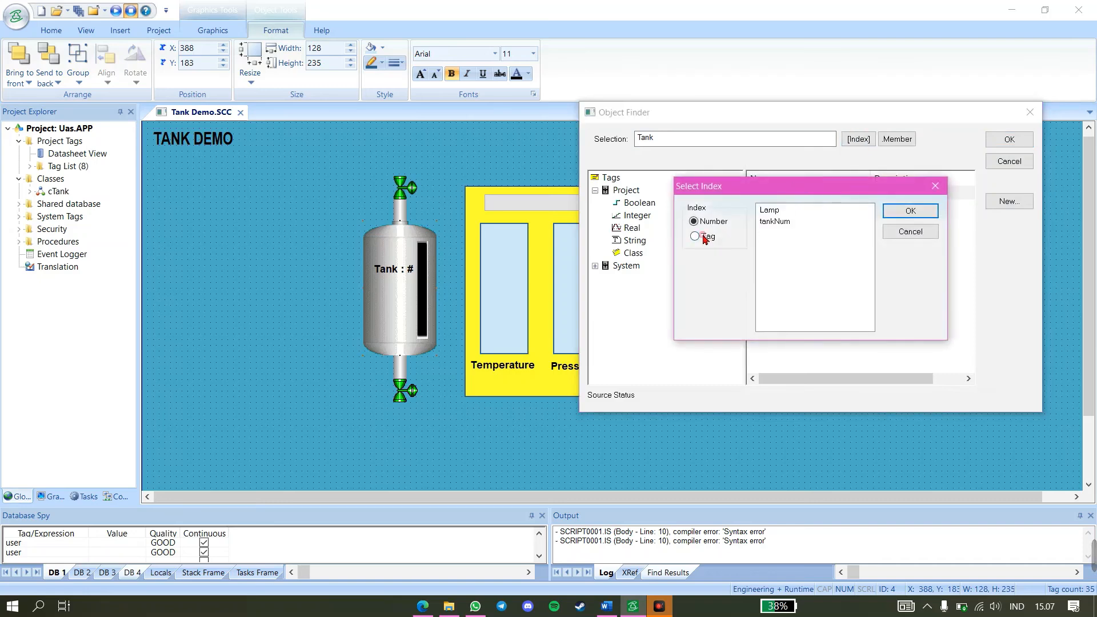
pyautogui.click(774, 222)
pyautogui.click(896, 208)
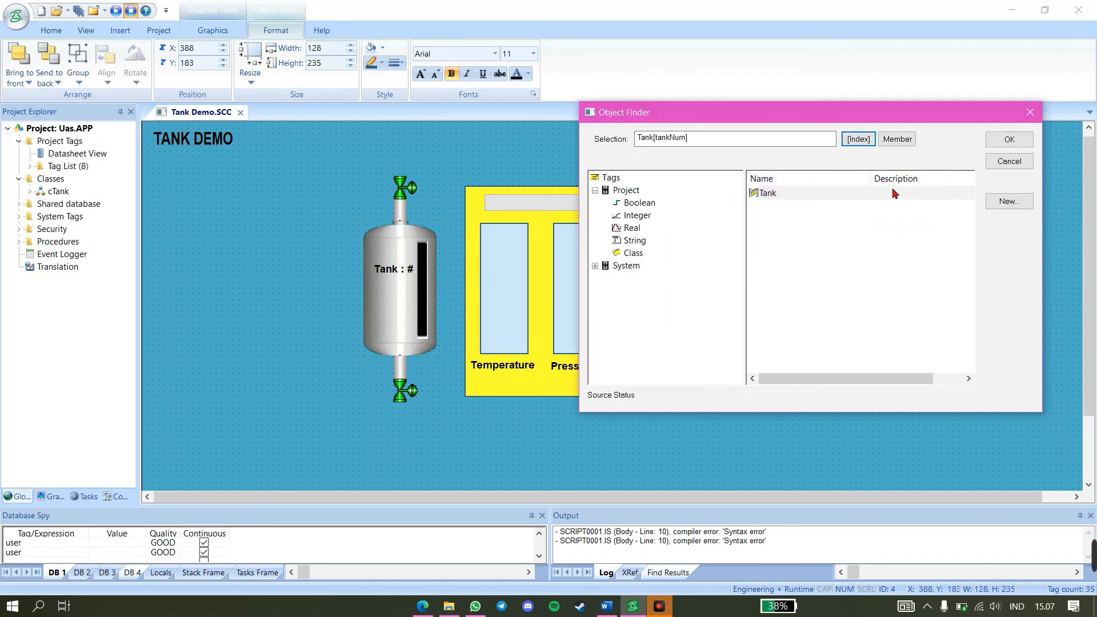
pyautogui.click(898, 145)
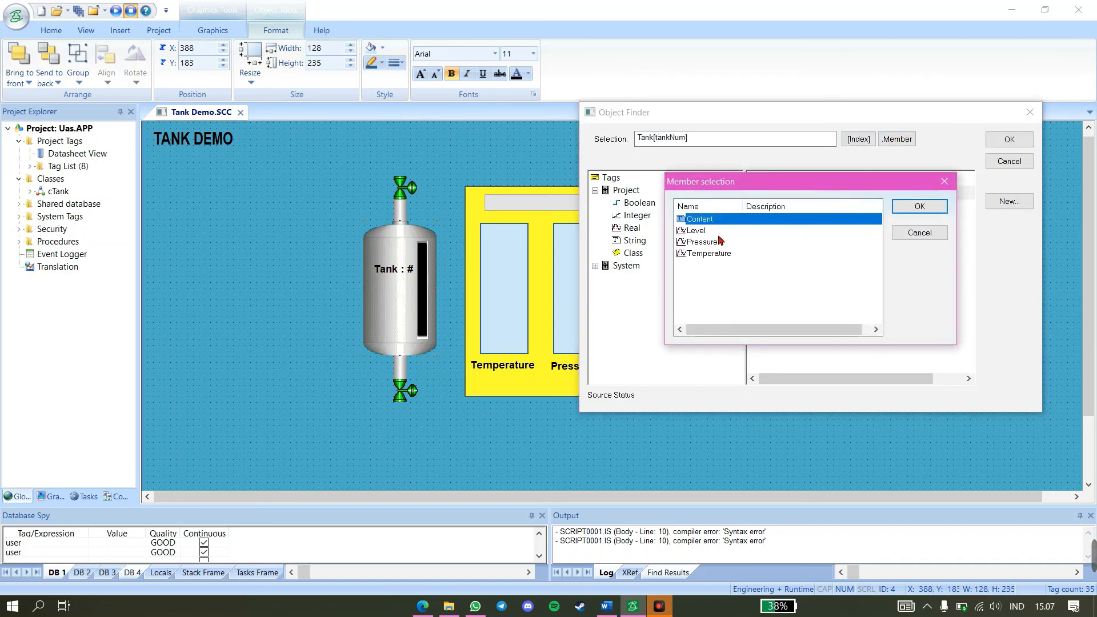
pyautogui.click(699, 231)
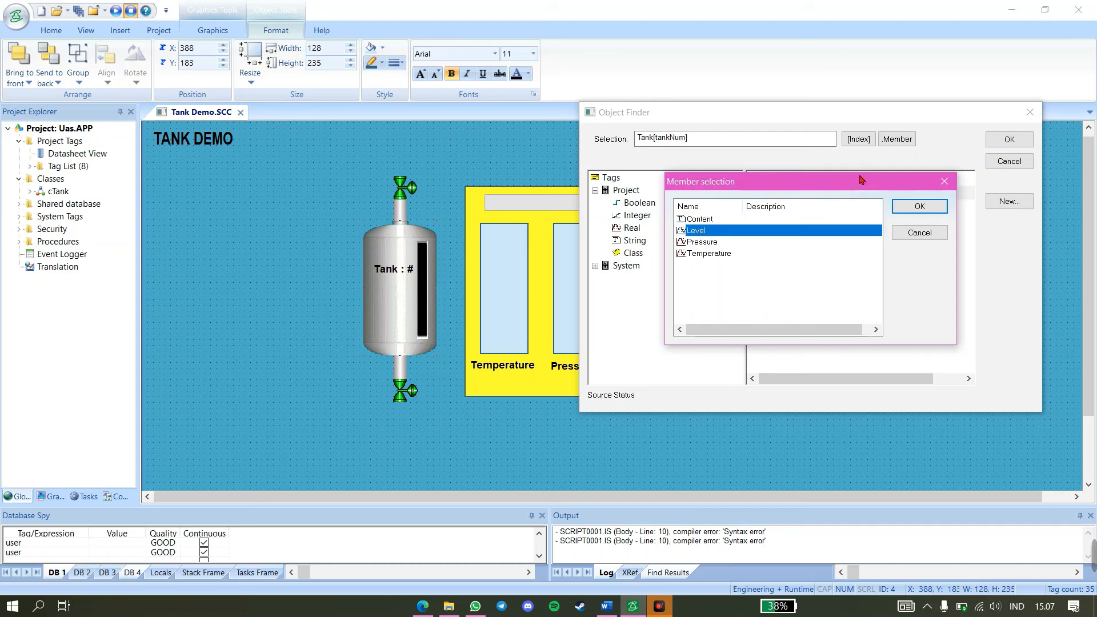
pyautogui.click(908, 210)
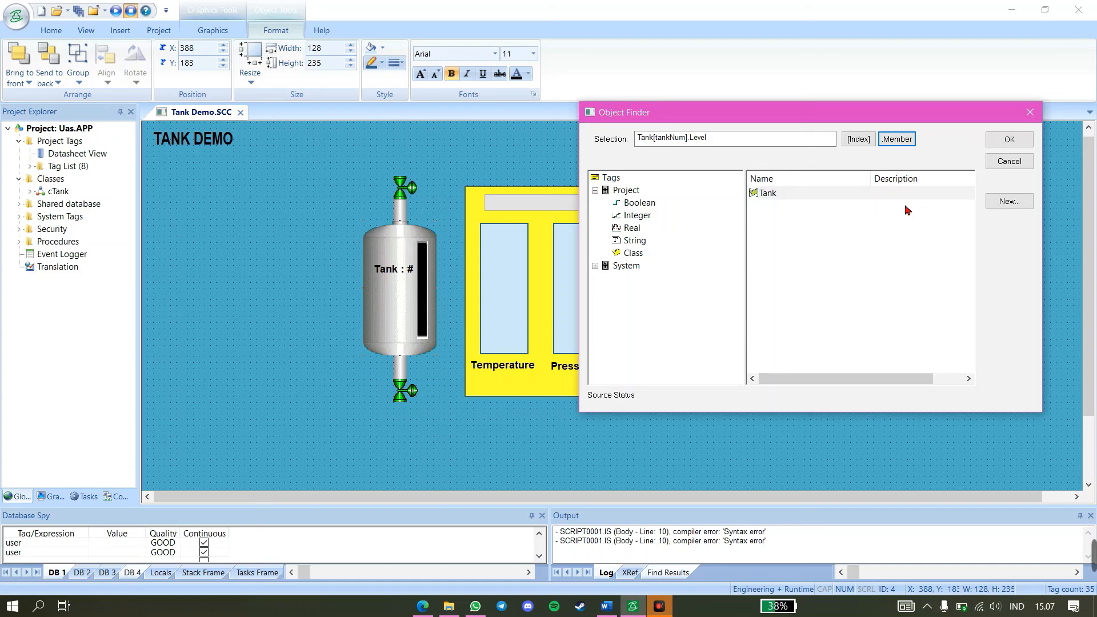
pyautogui.click(1008, 140)
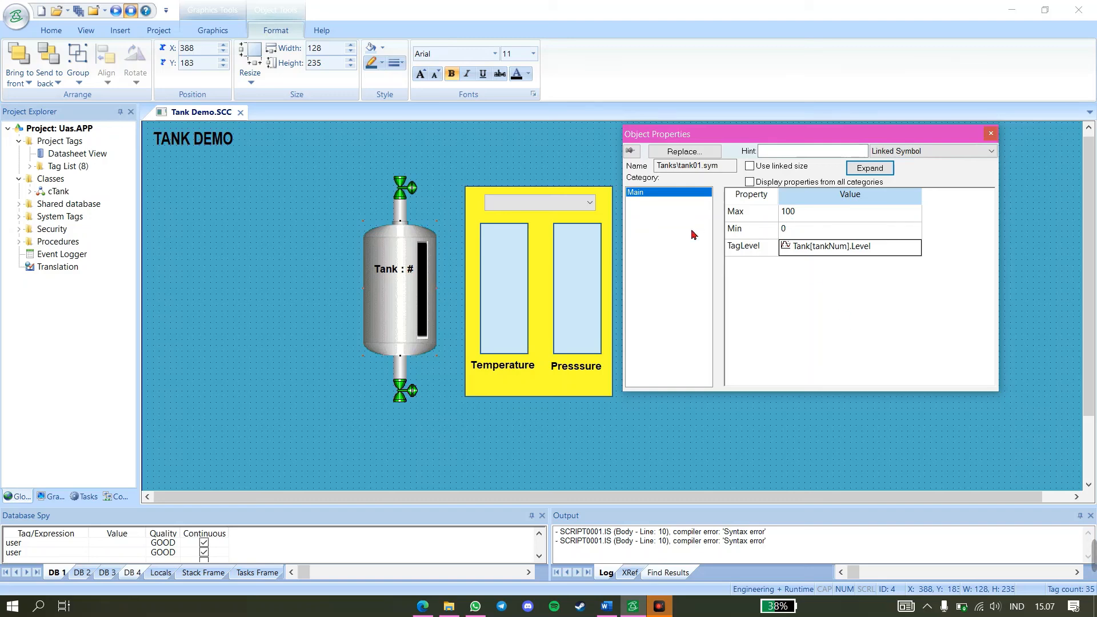
# Link the "Tank : #" text to the tankNum tag with input enabled, and close its properties
pyautogui.click(407, 273)
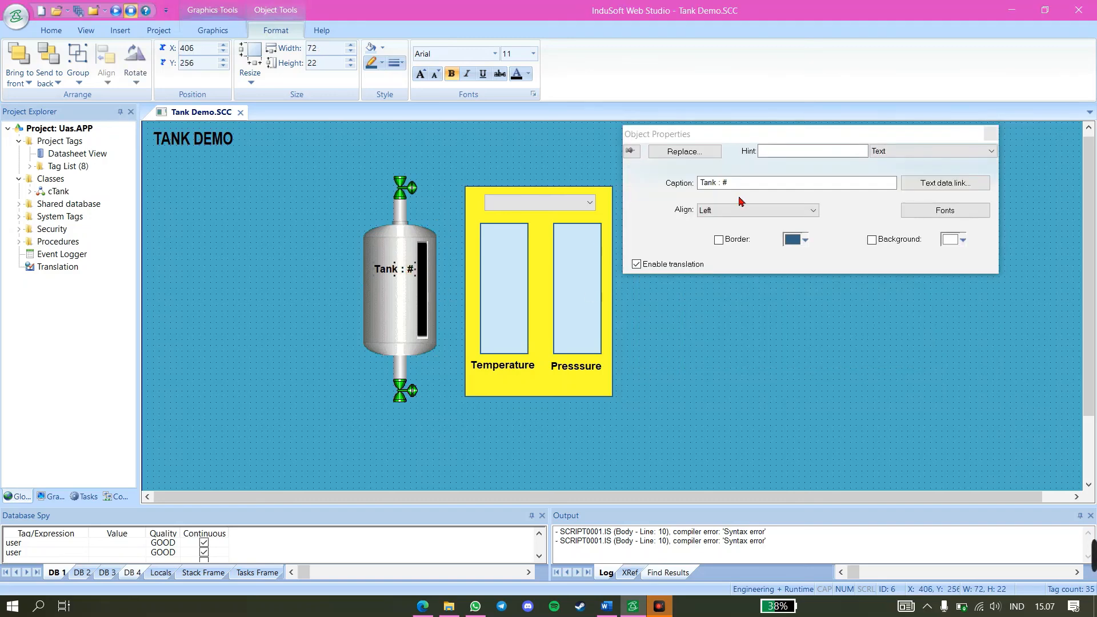
pyautogui.click(948, 183)
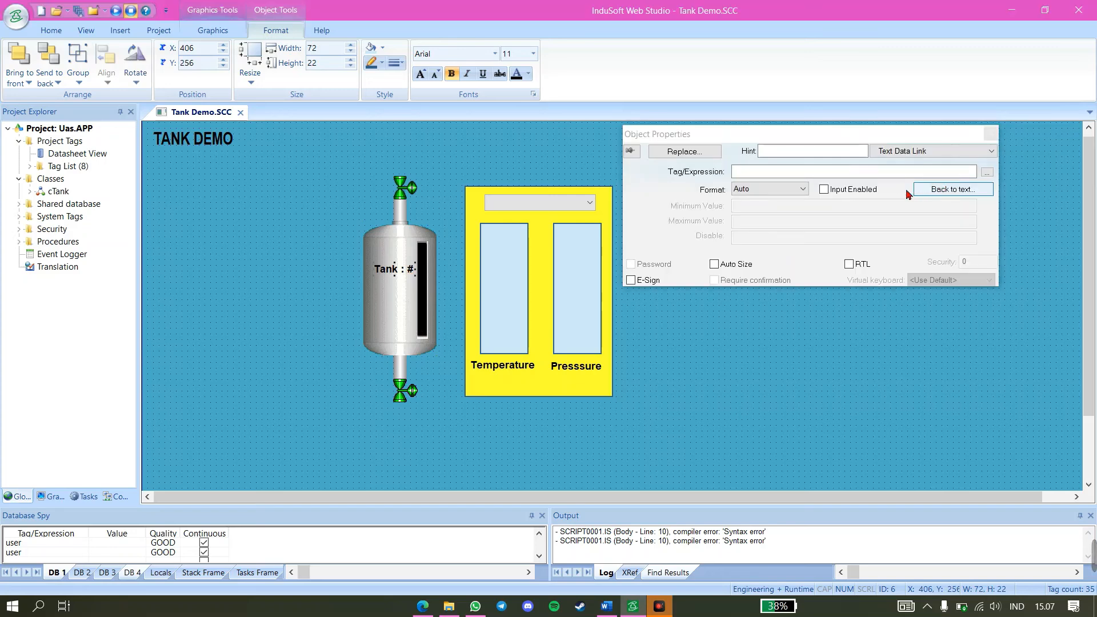
pyautogui.click(833, 178)
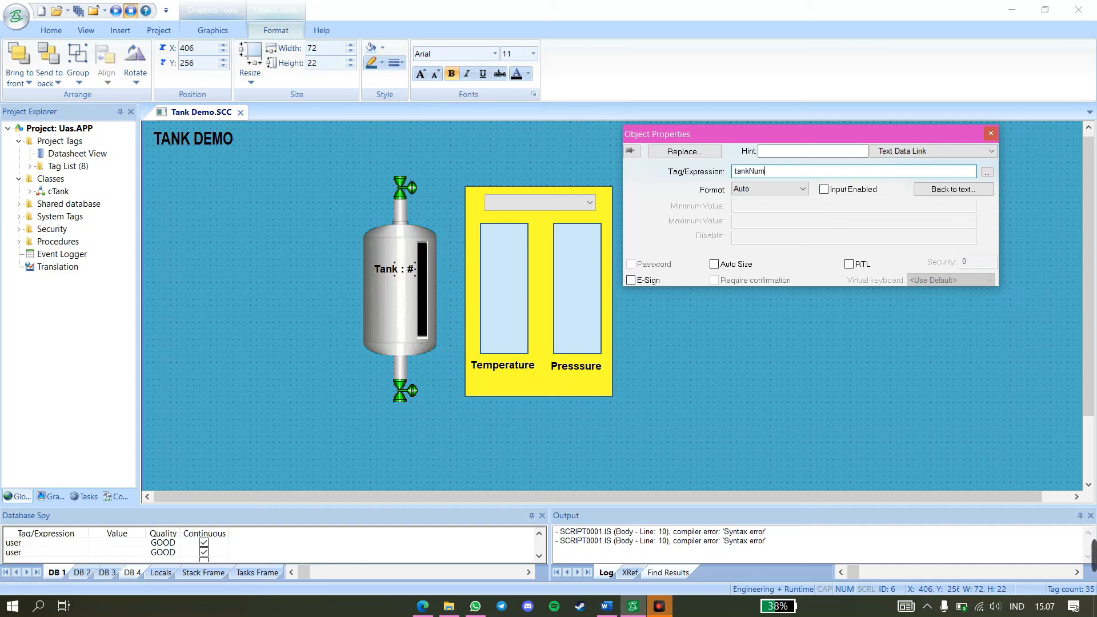
pyautogui.click(823, 189)
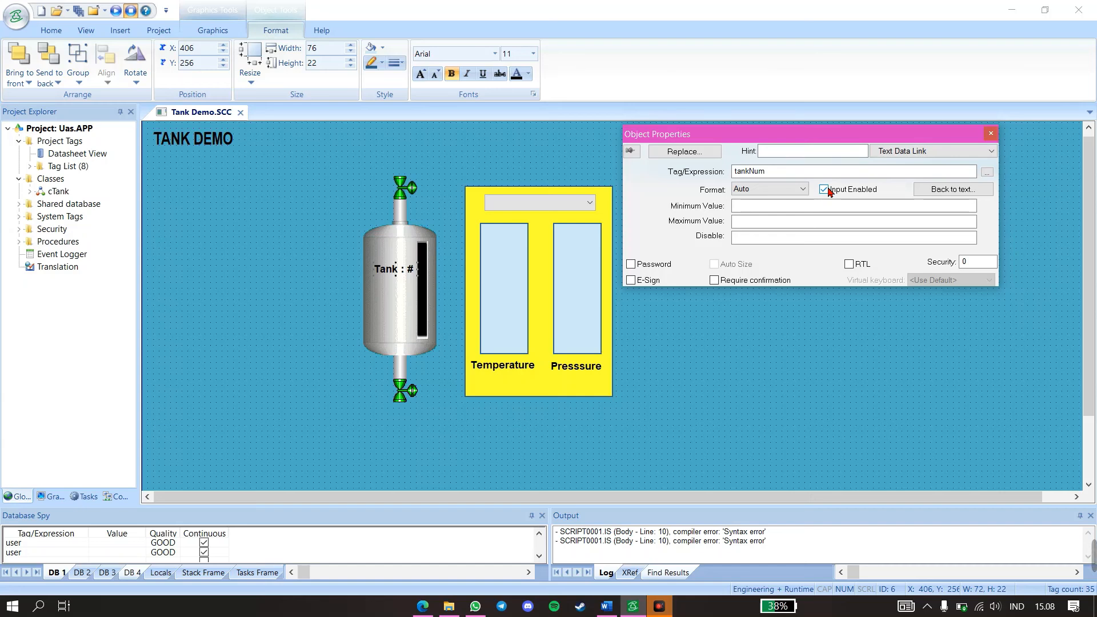
pyautogui.click(990, 134)
pyautogui.click(678, 332)
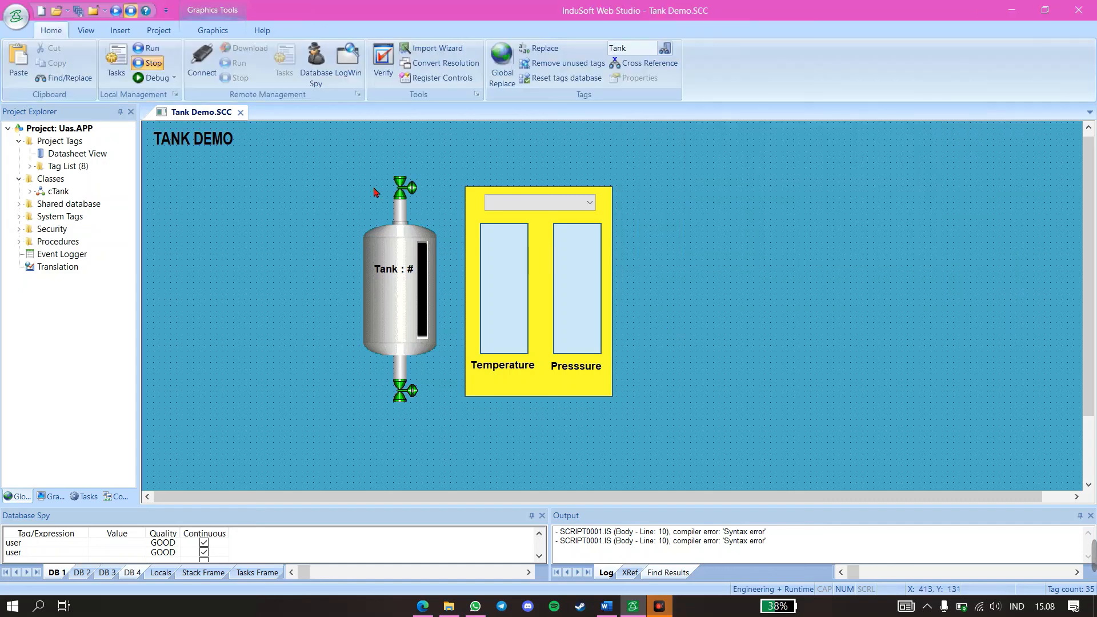
# Run the project to test selecting Tank 1 and toggling the valve above the tank, and stop it
pyautogui.click(117, 11)
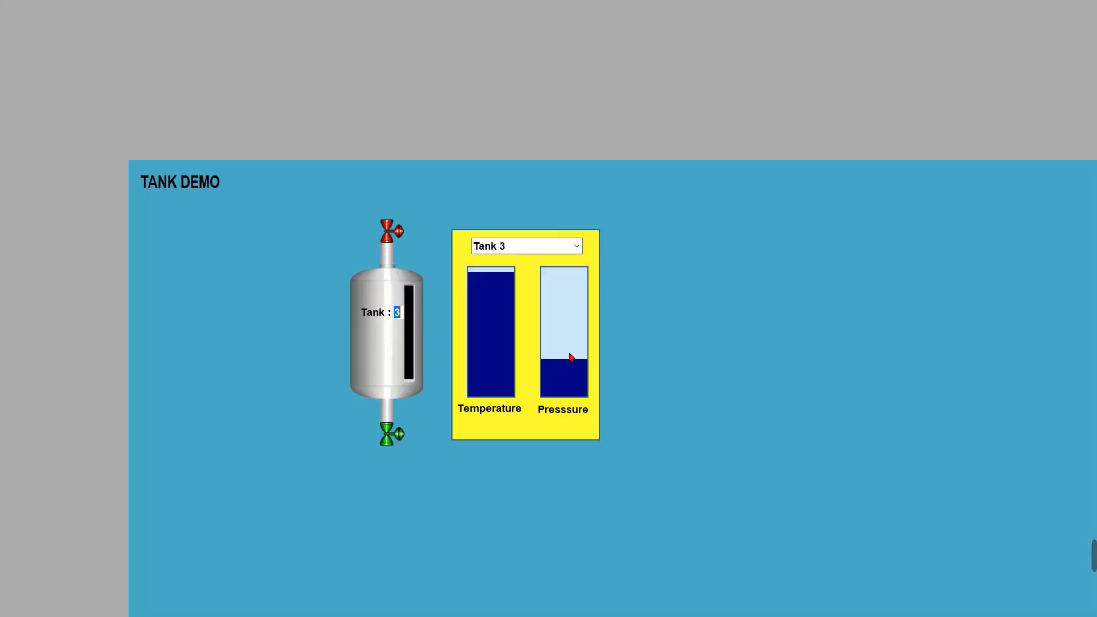
pyautogui.click(527, 246)
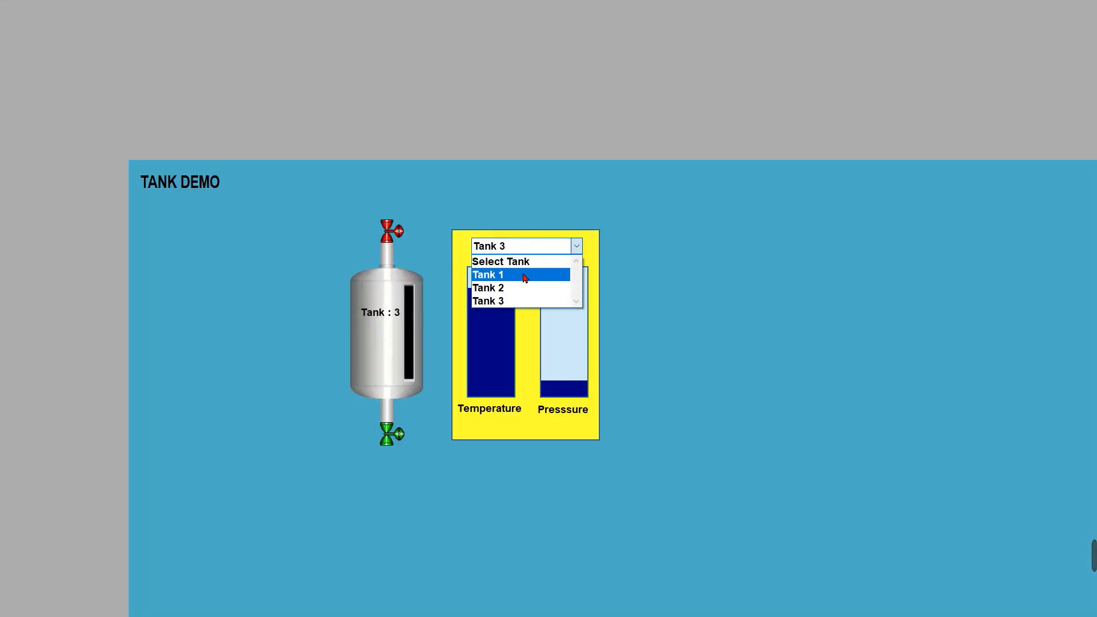
pyautogui.click(524, 275)
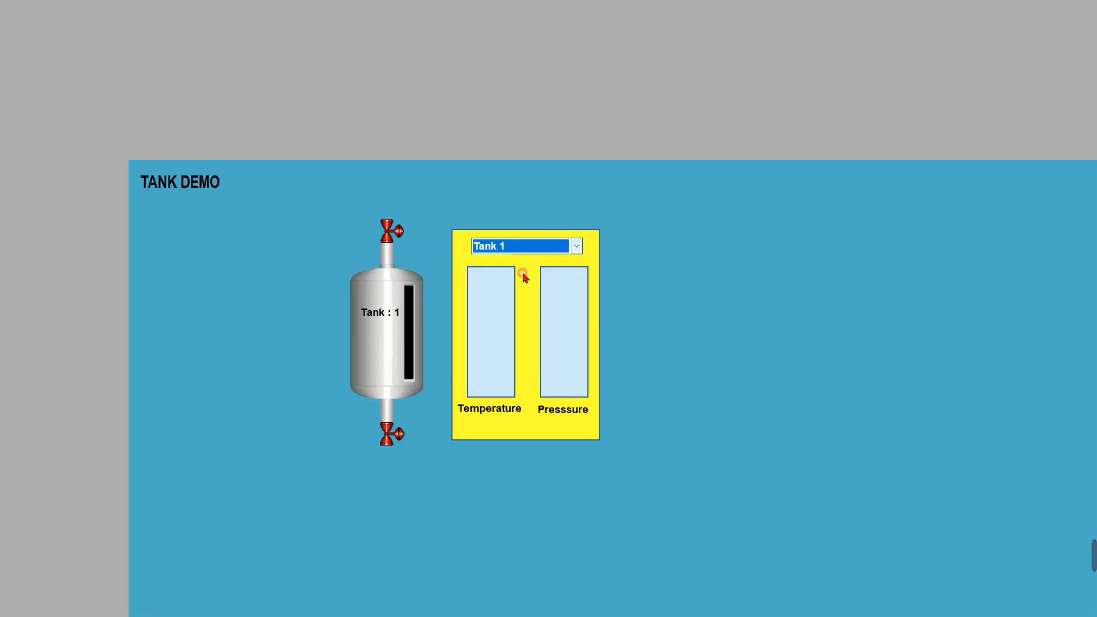
pyautogui.click(394, 231)
pyautogui.hotkey('alt', 'Tab')
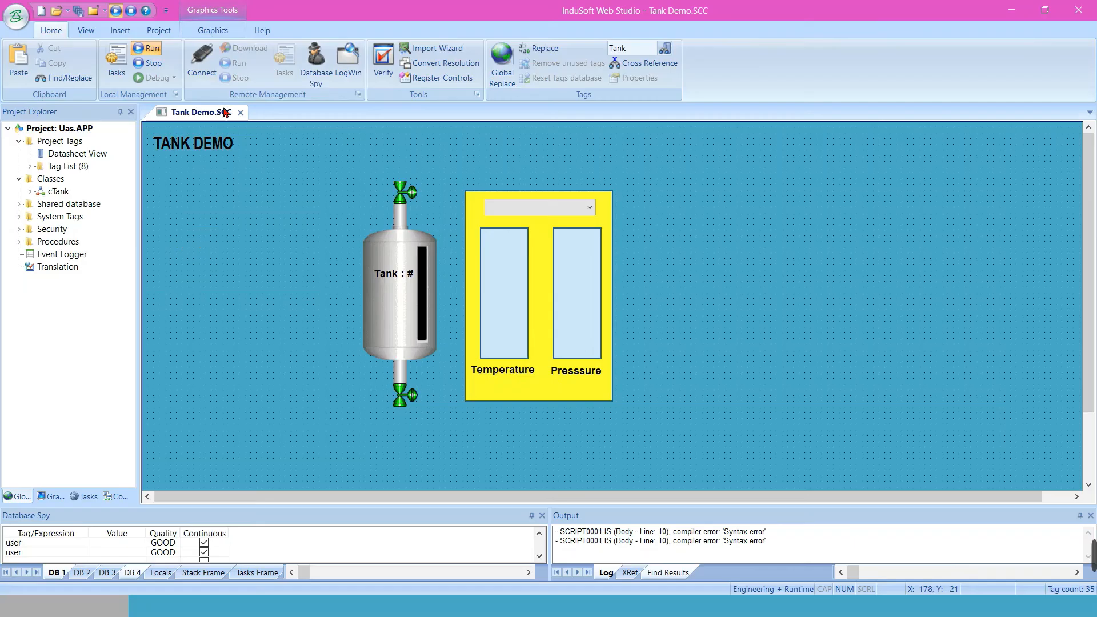
pyautogui.click(130, 10)
pyautogui.click(67, 497)
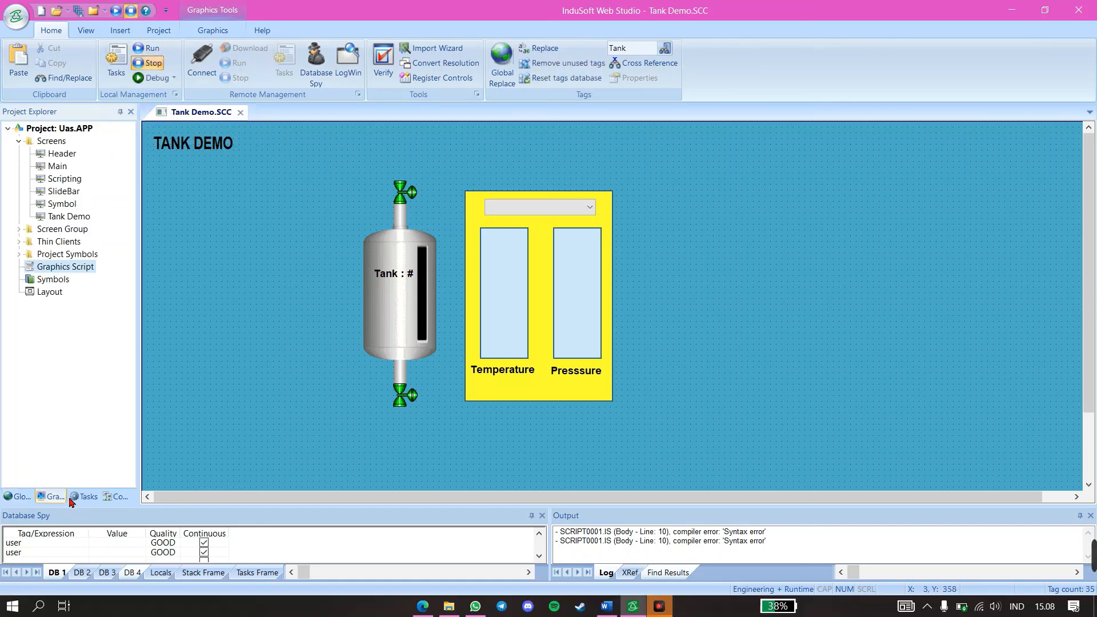
pyautogui.click(85, 496)
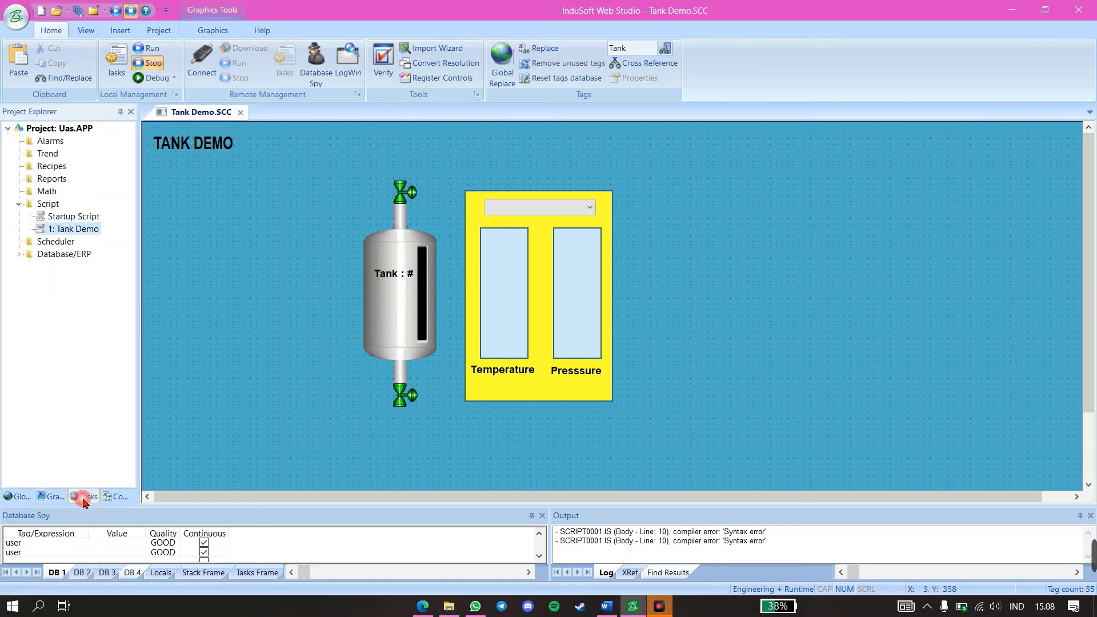
pyautogui.click(45, 207)
pyautogui.rightClick(41, 206)
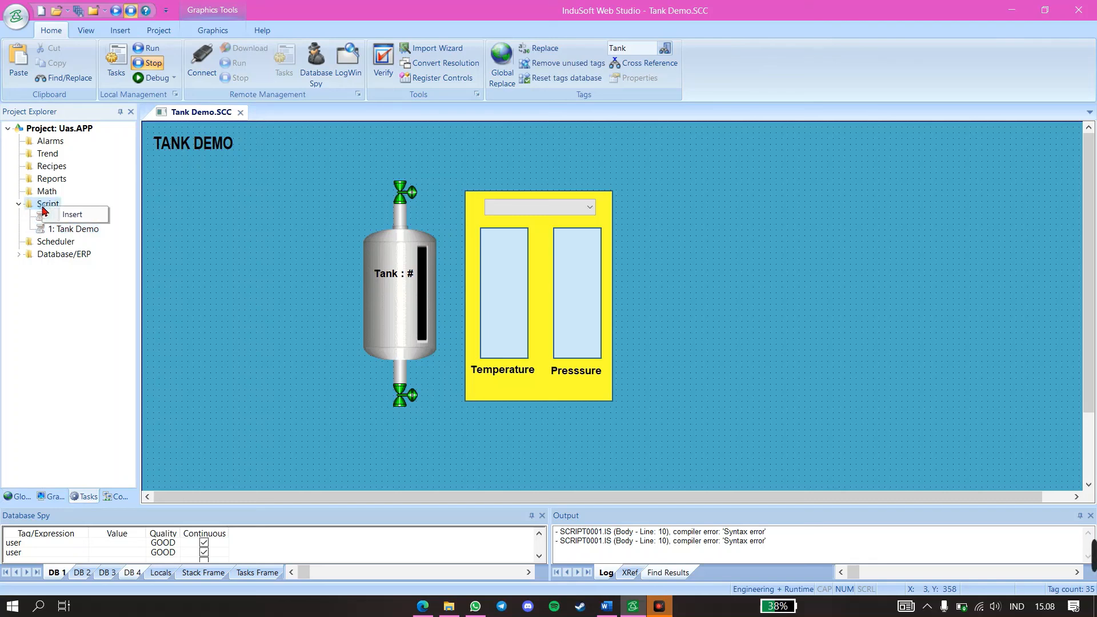
pyautogui.click(56, 216)
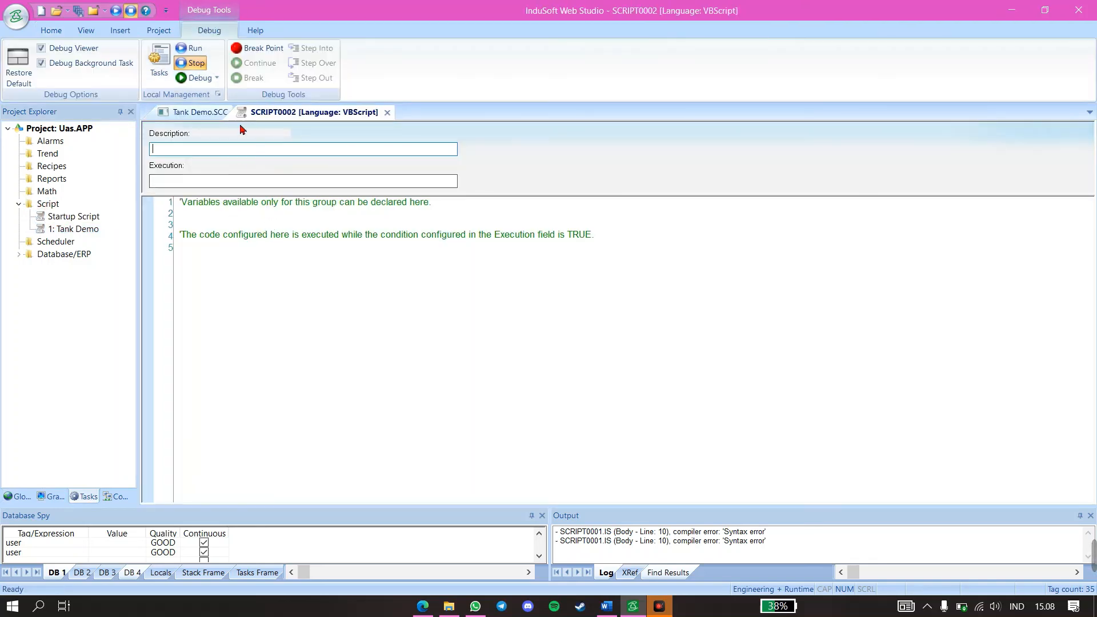
pyautogui.click(388, 113)
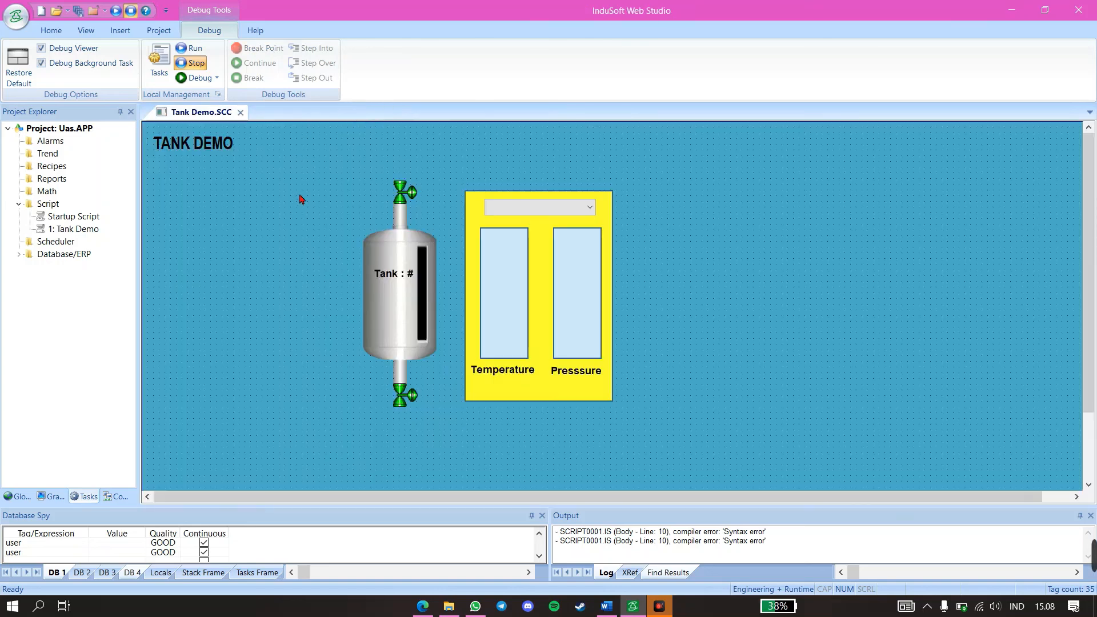
# Review the loop code in the Tank Demo script and close the script
pyautogui.doubleClick(79, 229)
pyautogui.click(250, 362)
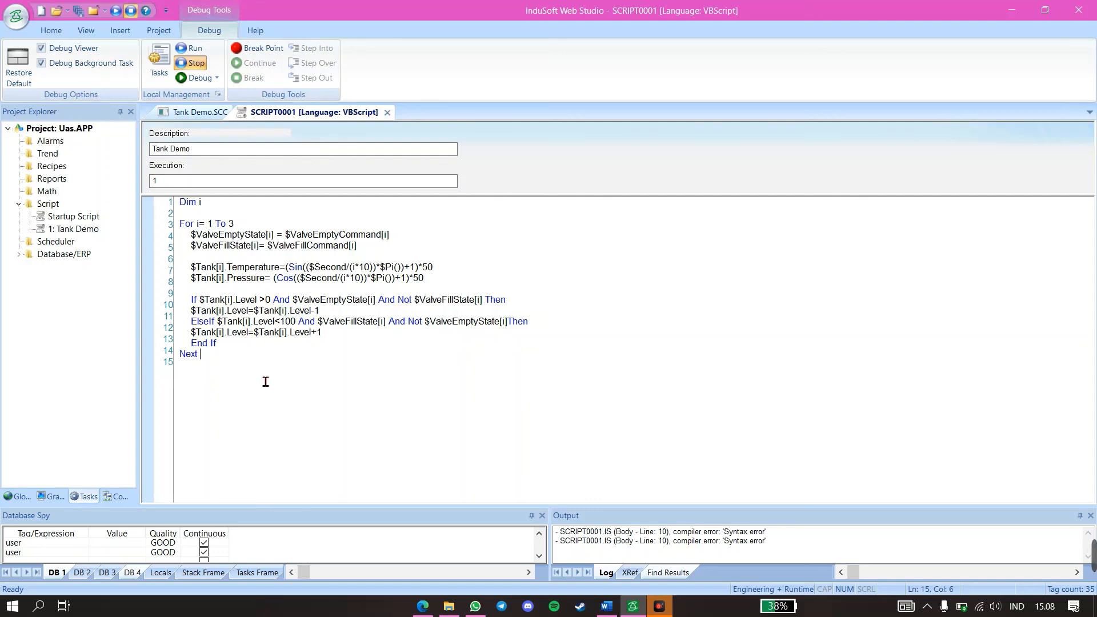
pyautogui.moveTo(266, 381)
pyautogui.mouseDown()
pyautogui.moveTo(184, 209)
pyautogui.moveTo(278, 370)
pyautogui.mouseUp()
pyautogui.click(387, 114)
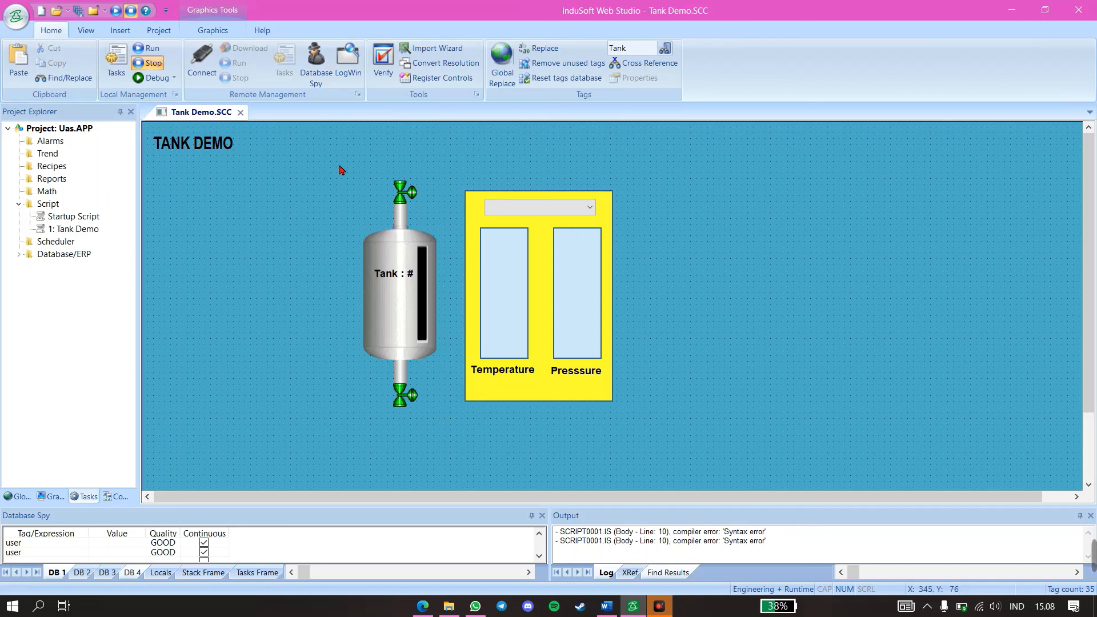
# Close the Tank Demo screen and run the project with no screen open in the editor
pyautogui.rightClick(215, 113)
pyautogui.click(225, 118)
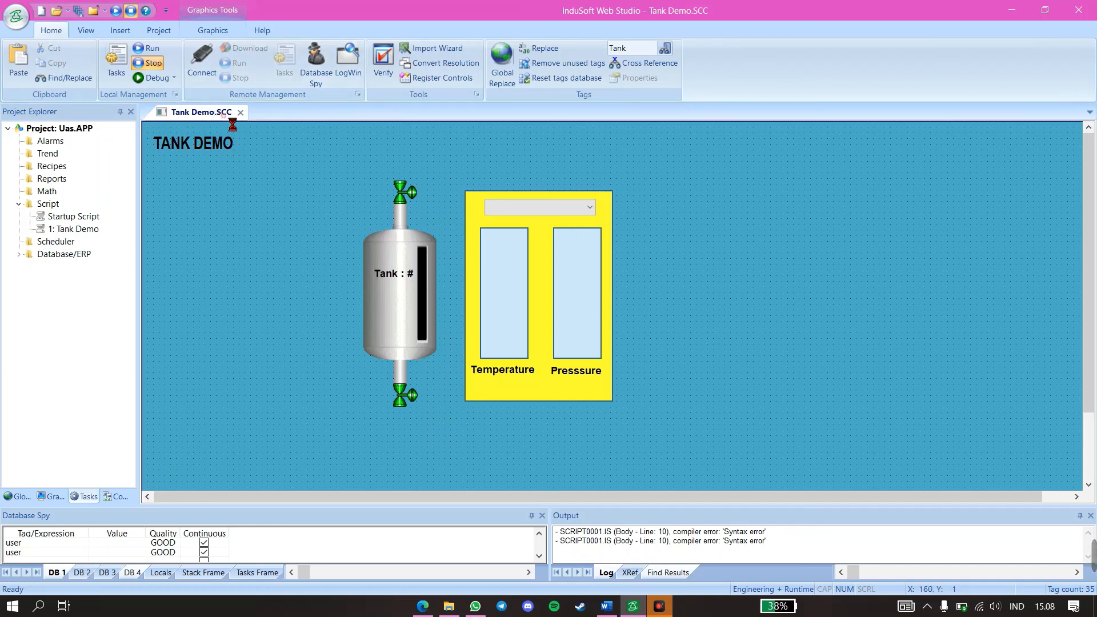
pyautogui.click(116, 11)
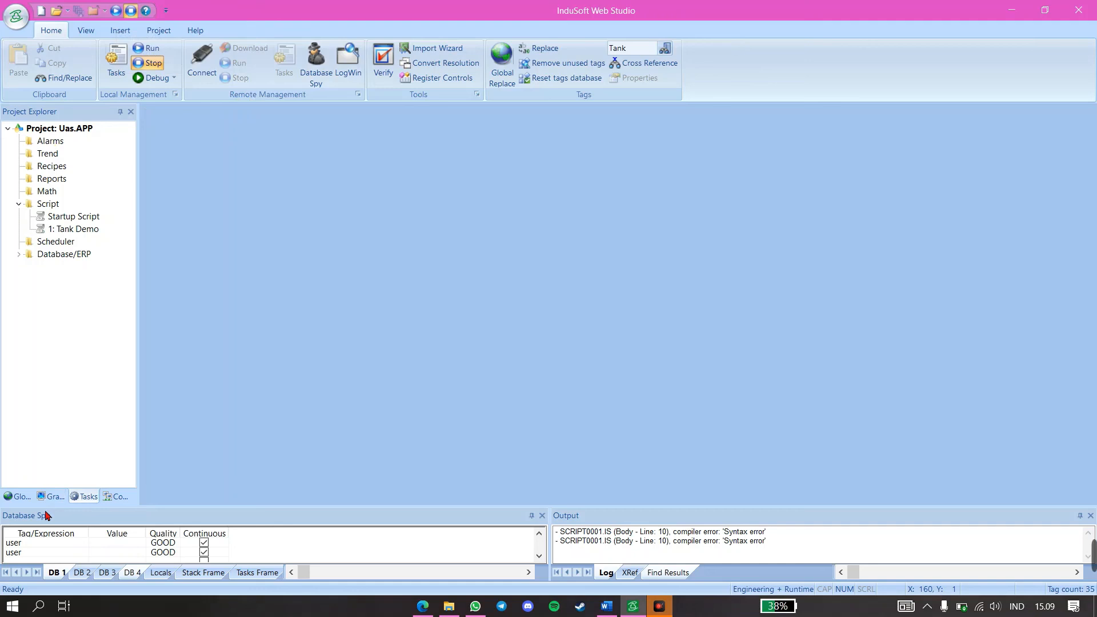
pyautogui.click(51, 495)
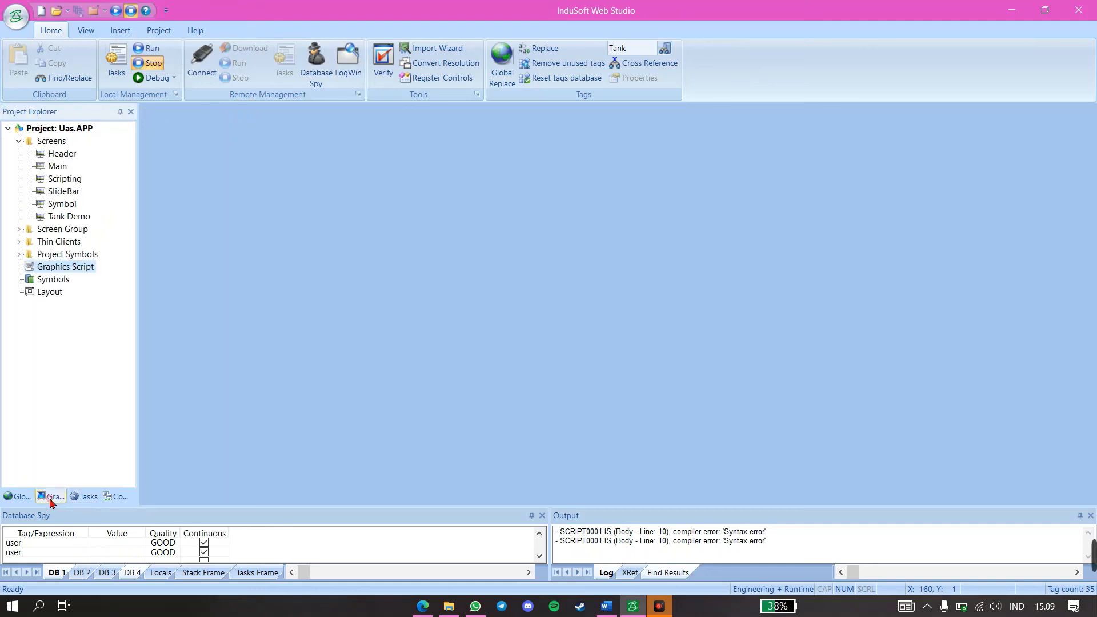
pyautogui.click(115, 10)
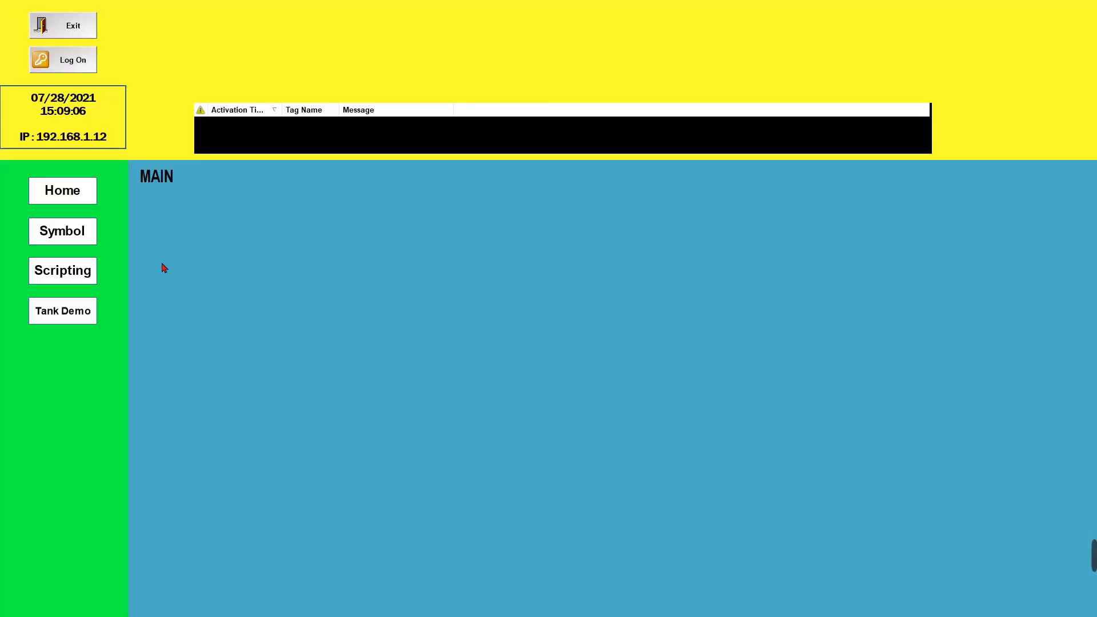
# Open the Tank Demo screen in the running project and test Tank 1 by toggling the valves above and below the tank
pyautogui.click(90, 321)
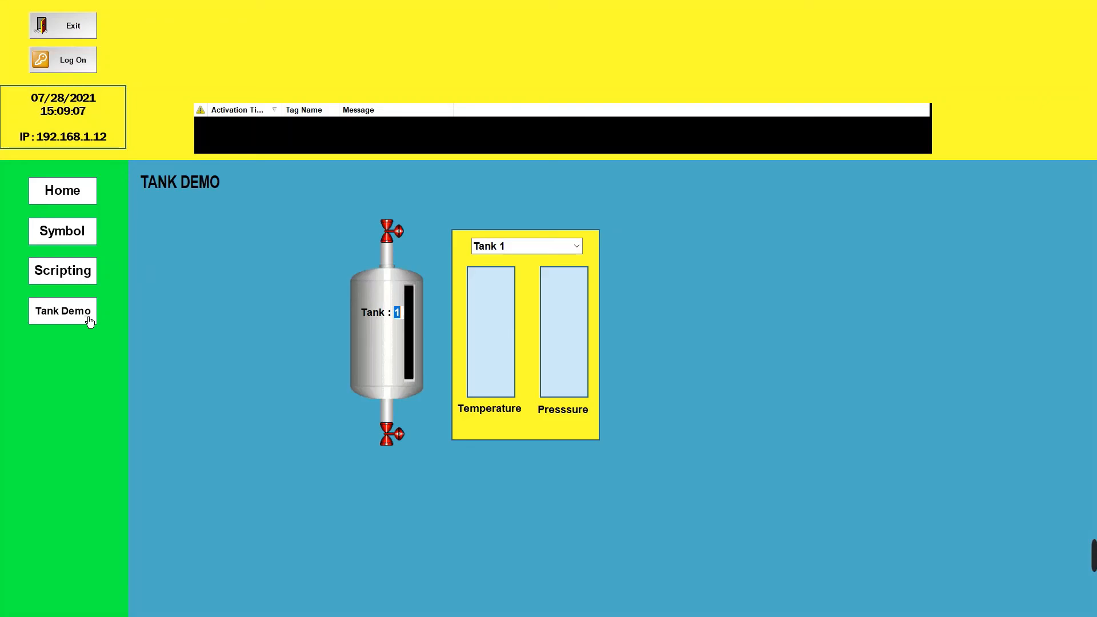
pyautogui.click(389, 234)
pyautogui.click(390, 434)
pyautogui.click(387, 331)
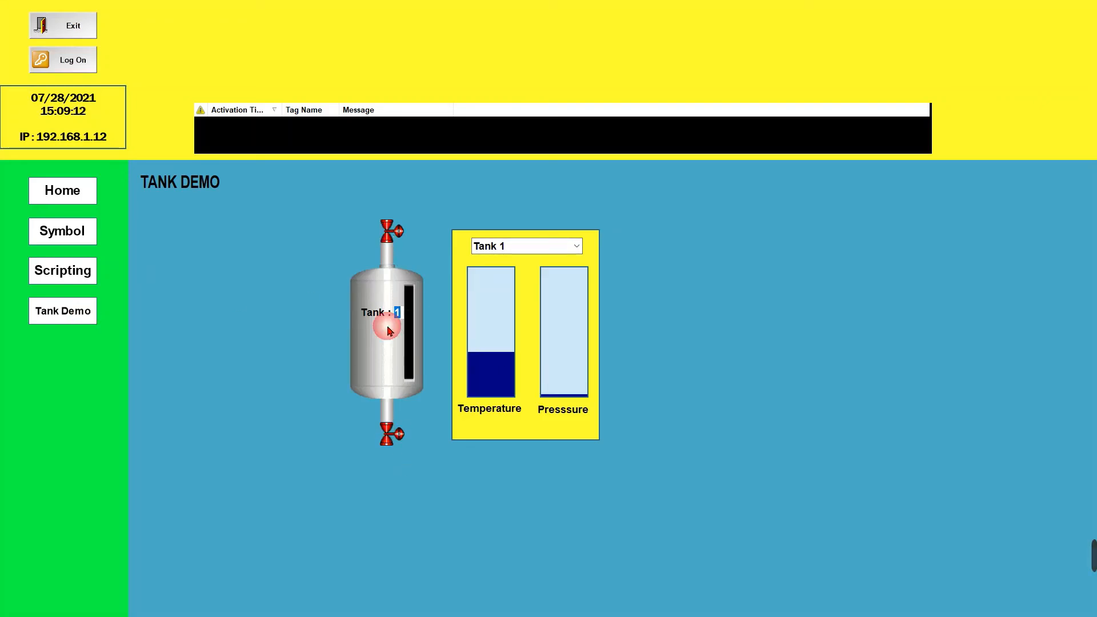
pyautogui.click(388, 243)
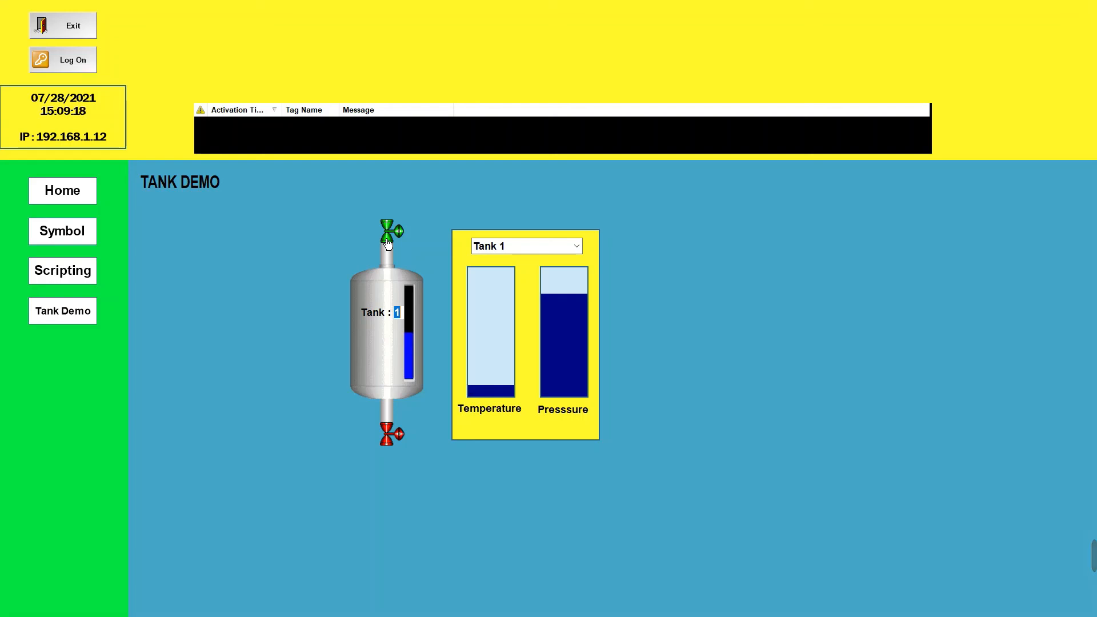
pyautogui.click(388, 244)
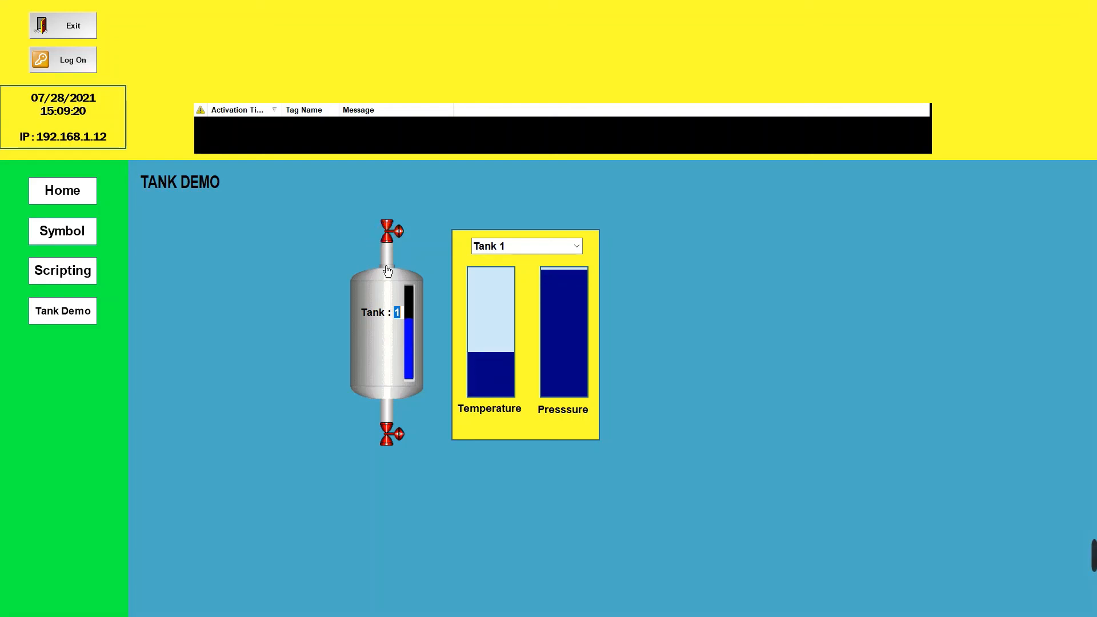
pyautogui.click(395, 441)
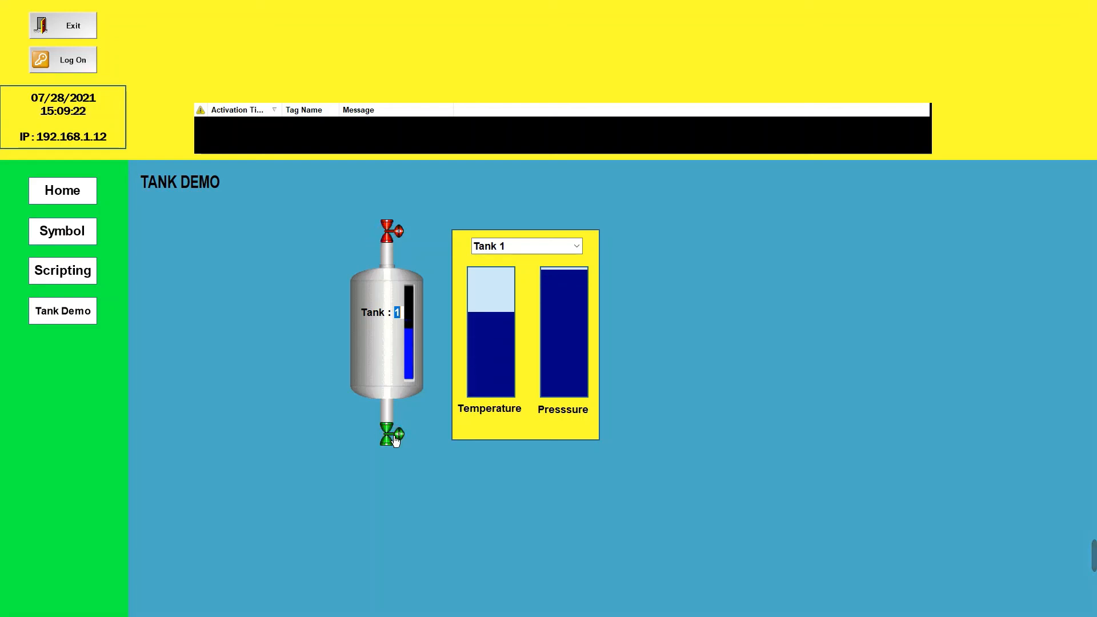
pyautogui.click(396, 441)
# Select Tank 2 and test it by closing and reopening its lower valve and opening its upper valve
pyautogui.click(515, 251)
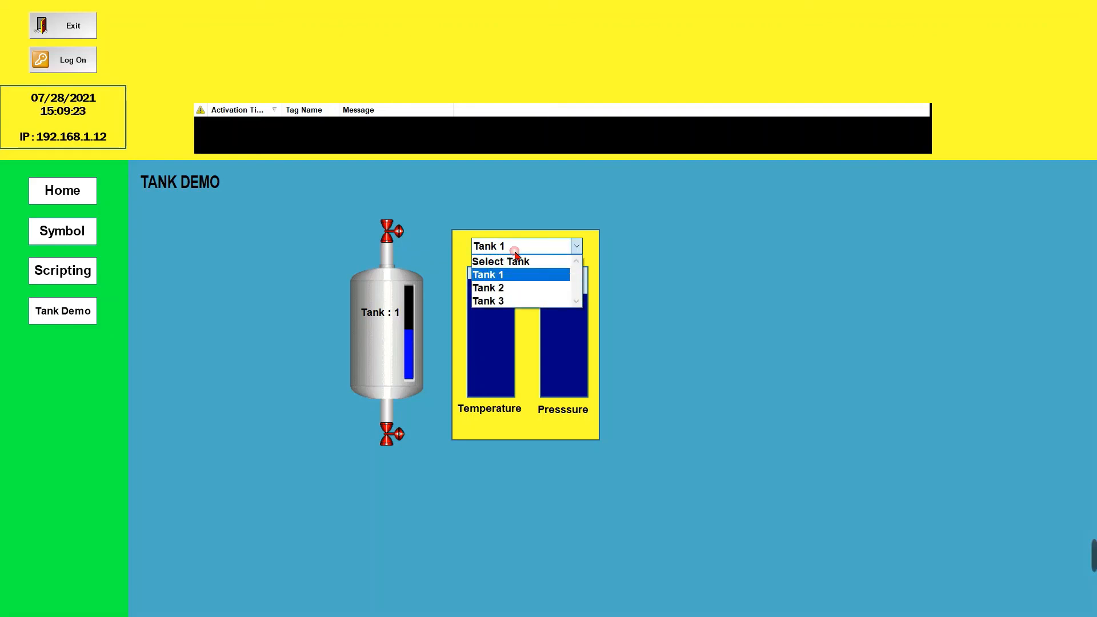
pyautogui.click(517, 289)
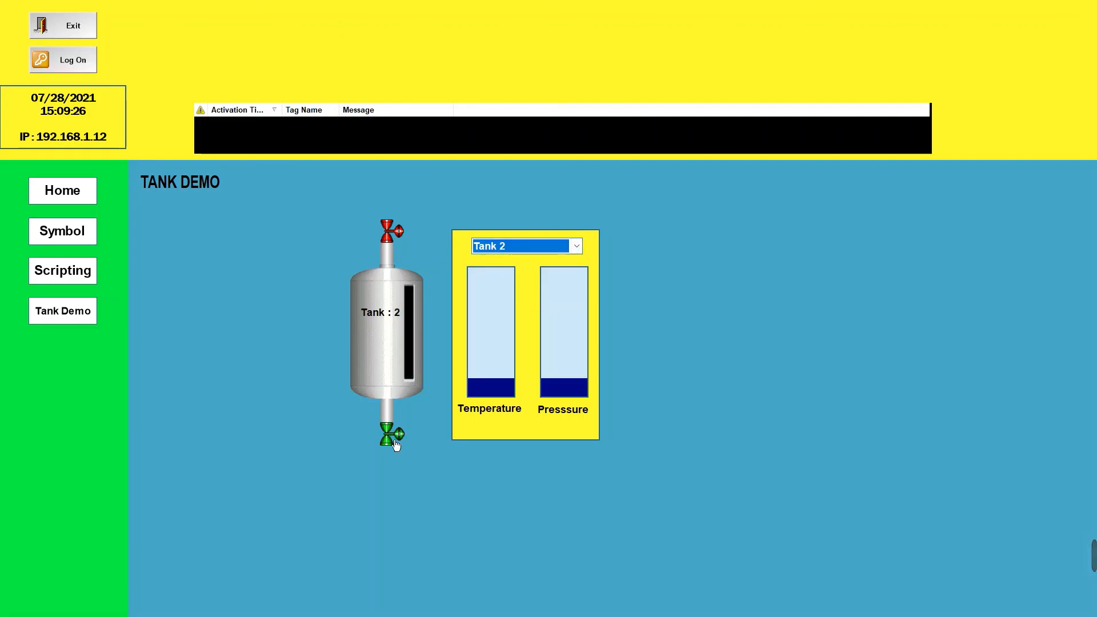
pyautogui.click(393, 436)
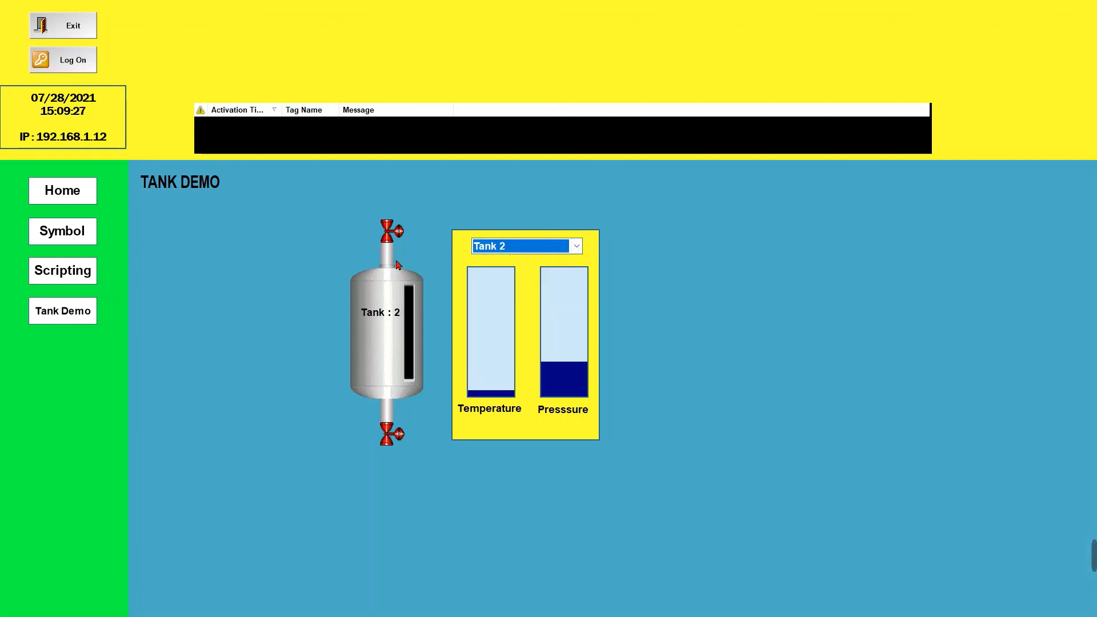
pyautogui.click(392, 227)
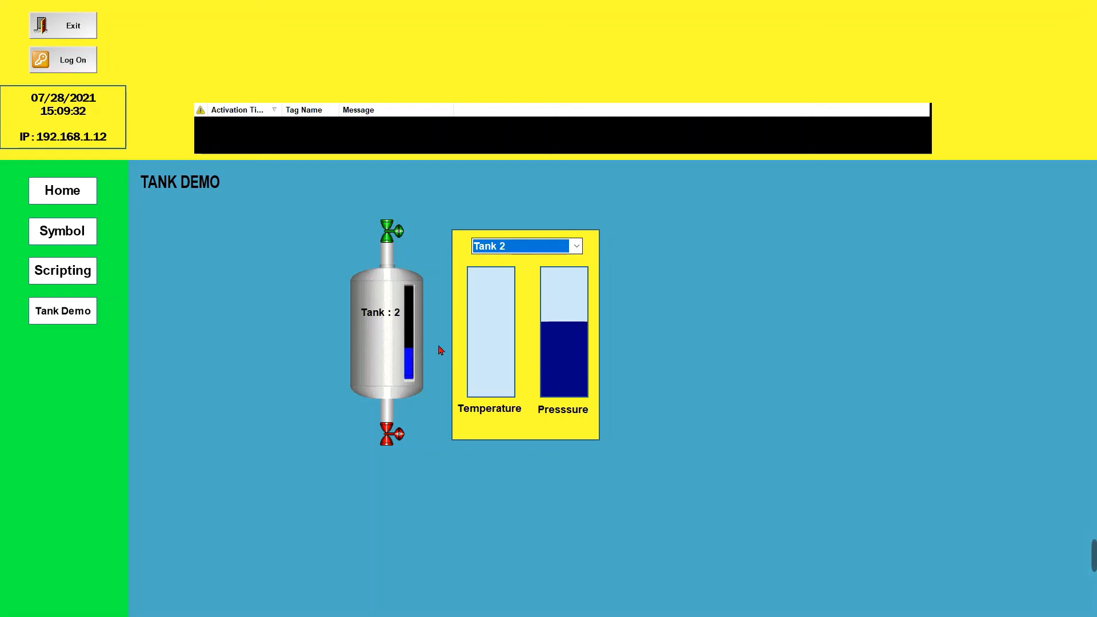
pyautogui.click(398, 438)
# Select Tank 3 and test filling and draining it with its upper and lower valves, leaving both closed
pyautogui.click(551, 248)
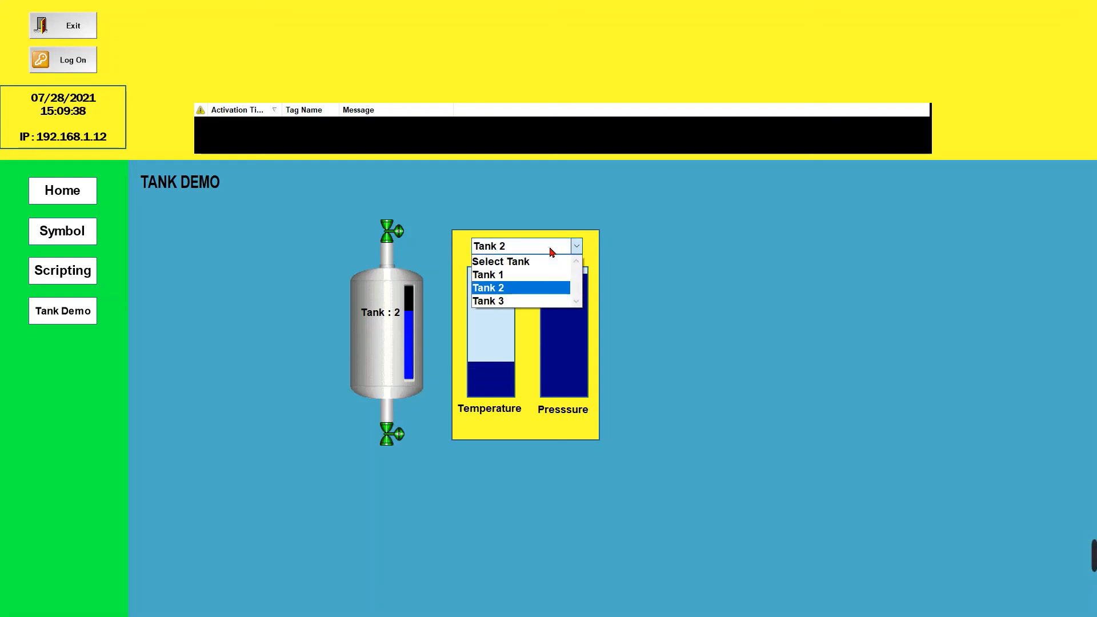
pyautogui.click(542, 301)
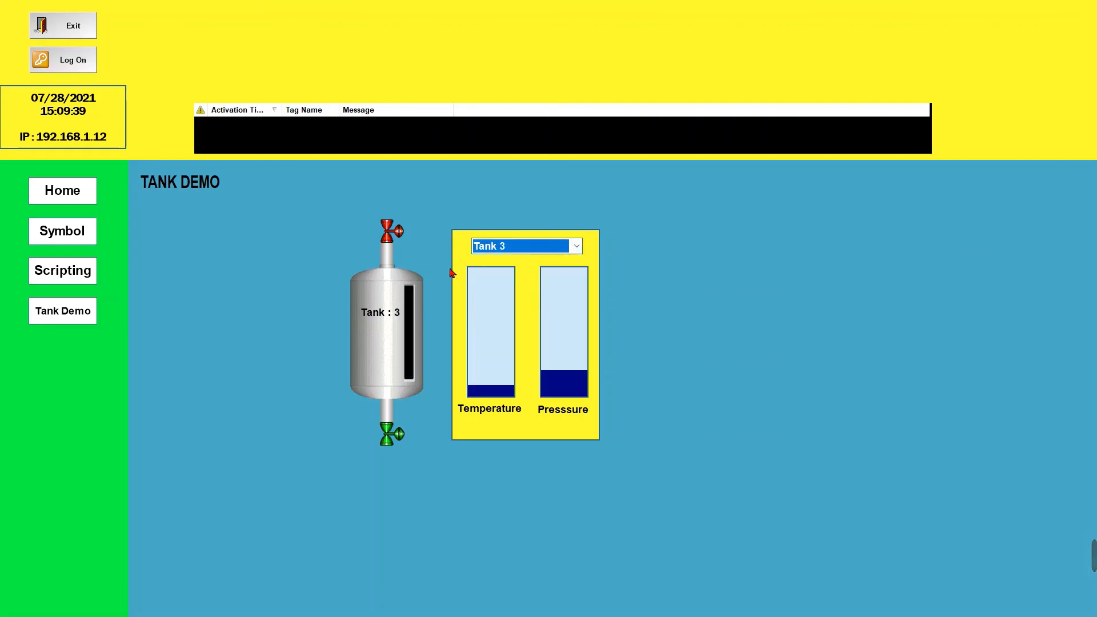
pyautogui.click(391, 247)
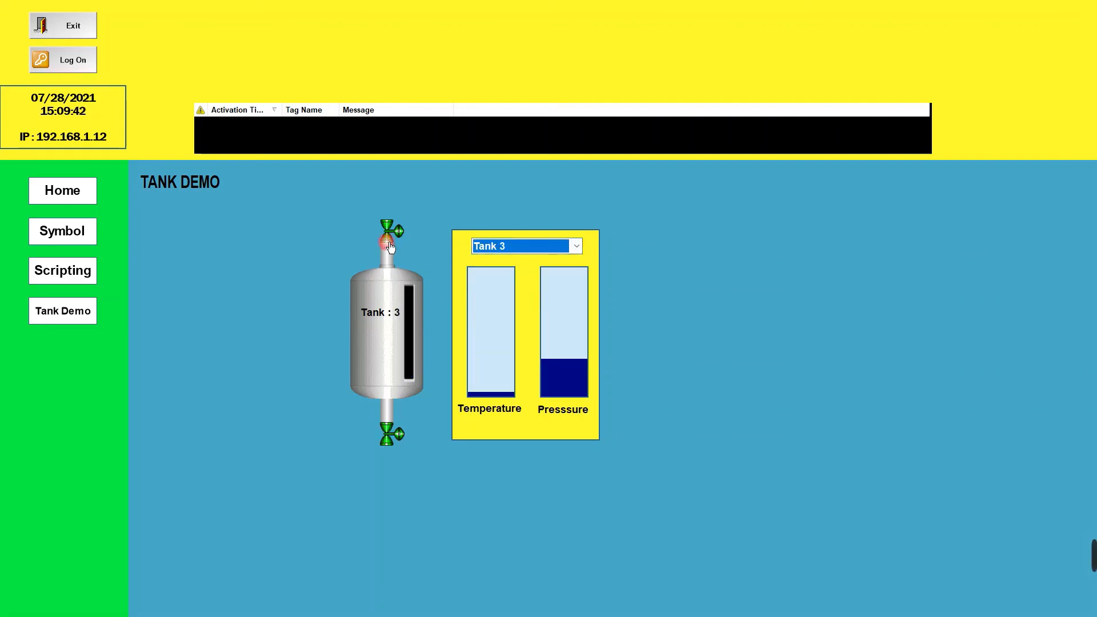
pyautogui.click(388, 438)
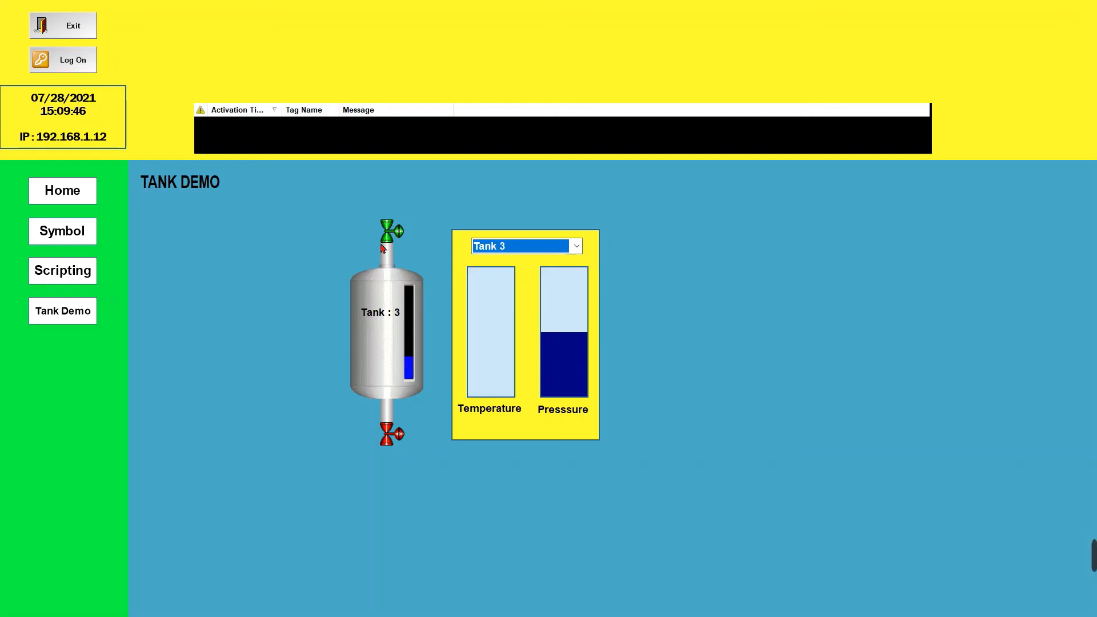
pyautogui.click(387, 231)
pyautogui.click(390, 433)
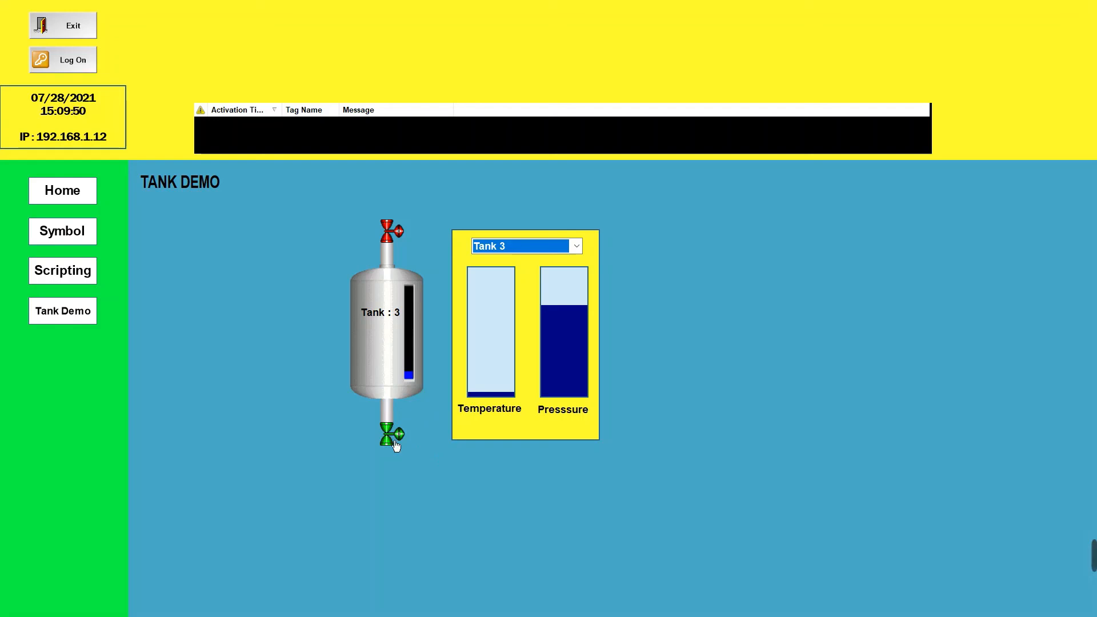
pyautogui.click(393, 442)
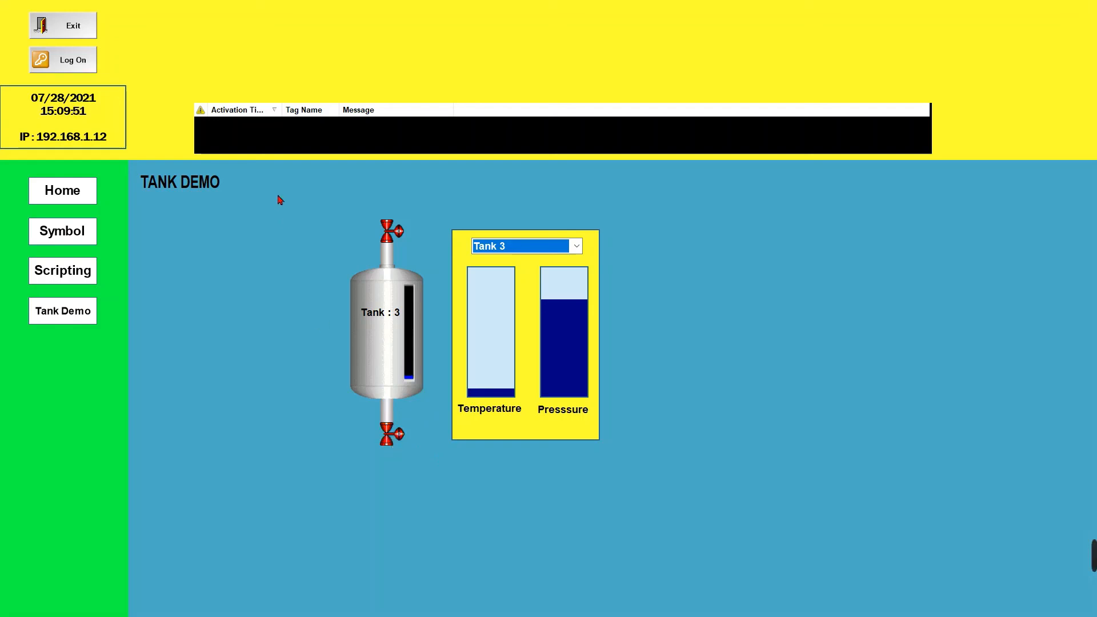
# Exit the running application and bring up the open windows to leave the editor
pyautogui.click(74, 32)
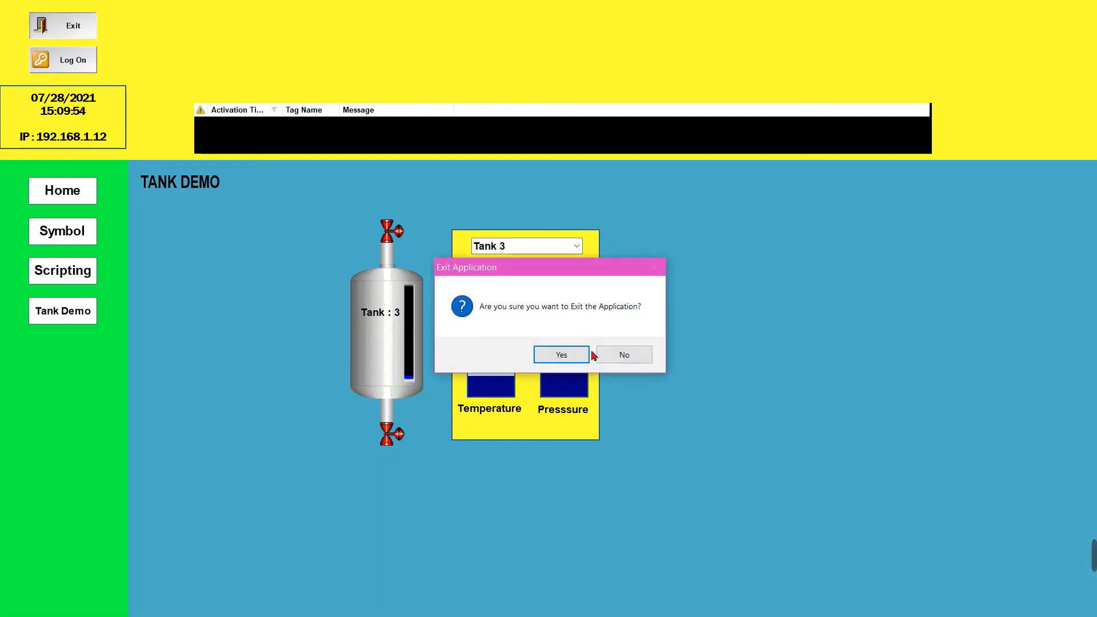
pyautogui.click(566, 353)
pyautogui.hotkey('alt', 'Tab')
pyautogui.hotkey('alt', 'Tab')
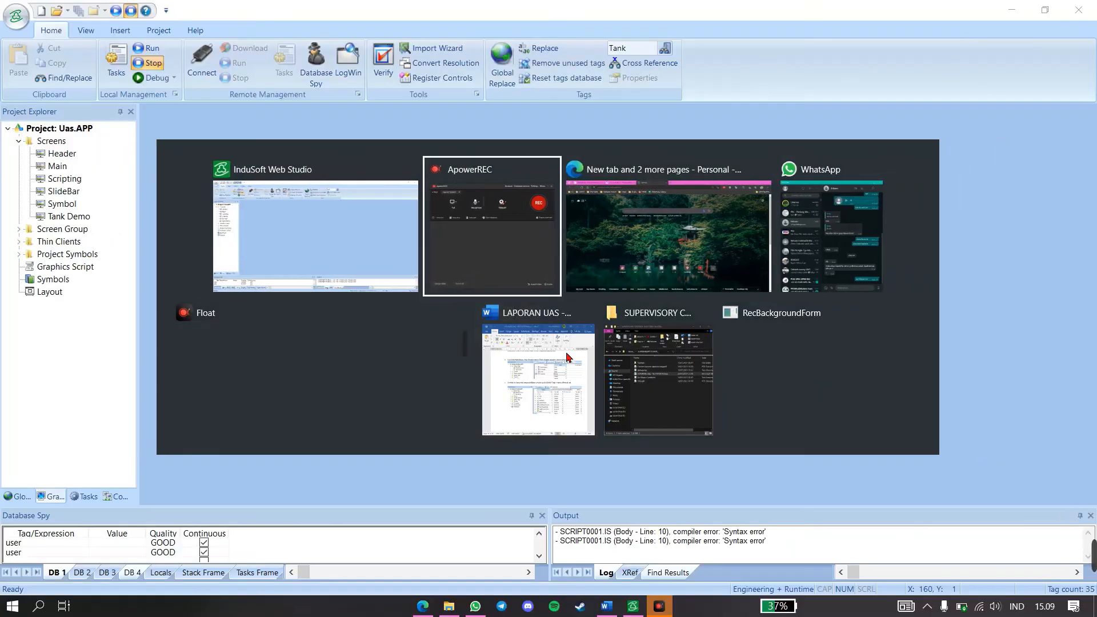
pyautogui.click(833, 143)
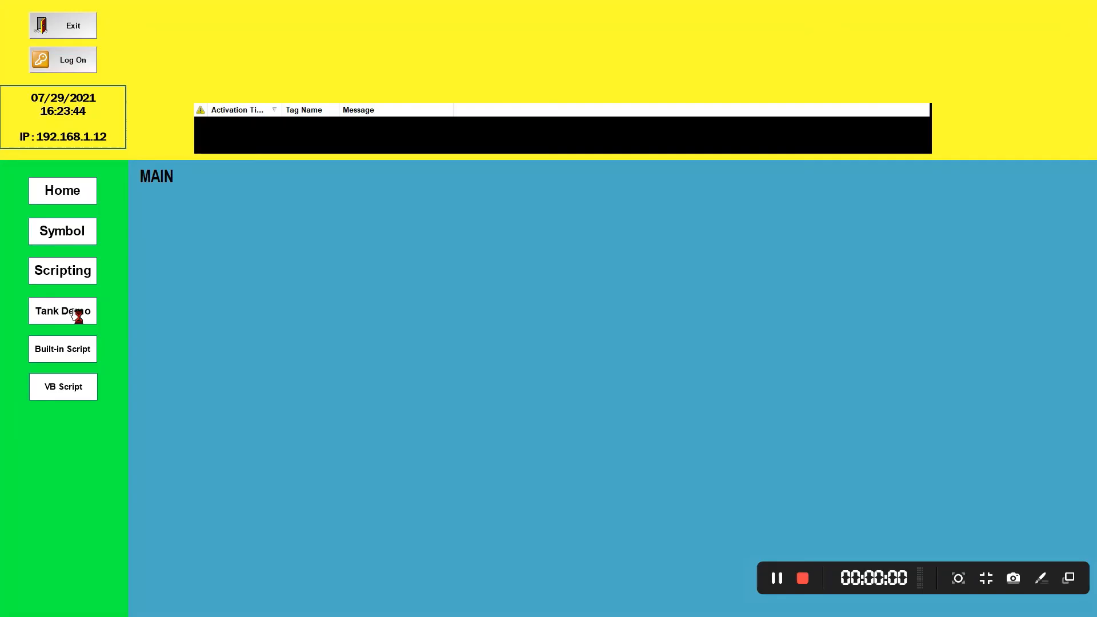
# Open the Tank Demo screen in the running project and select Tank 1
pyautogui.click(74, 313)
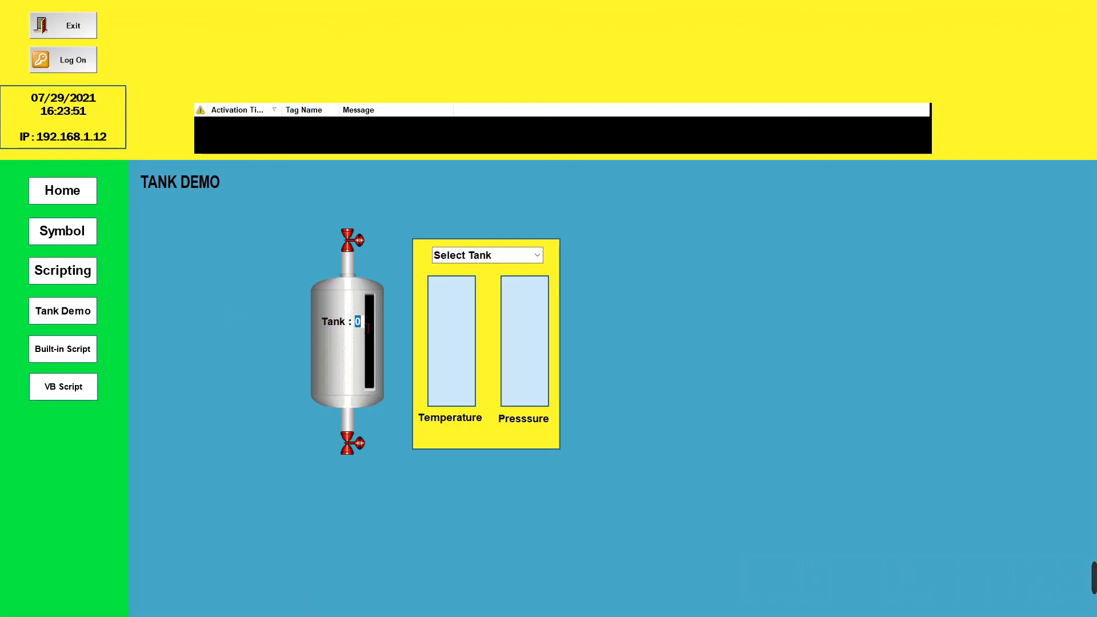
pyautogui.press('Tab')
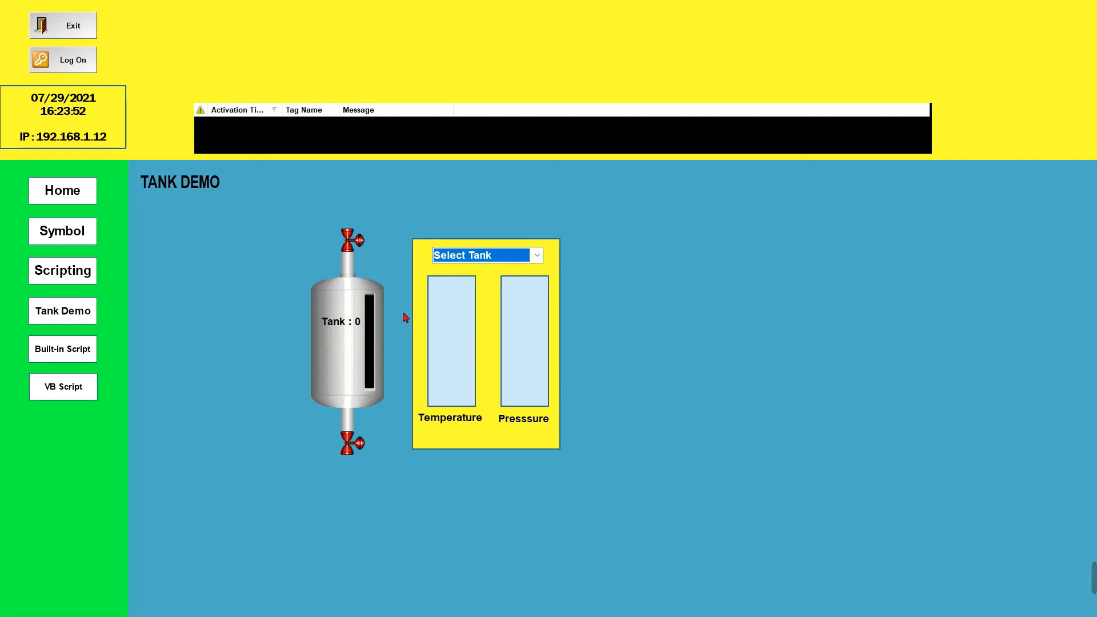
pyautogui.click(534, 254)
pyautogui.click(519, 286)
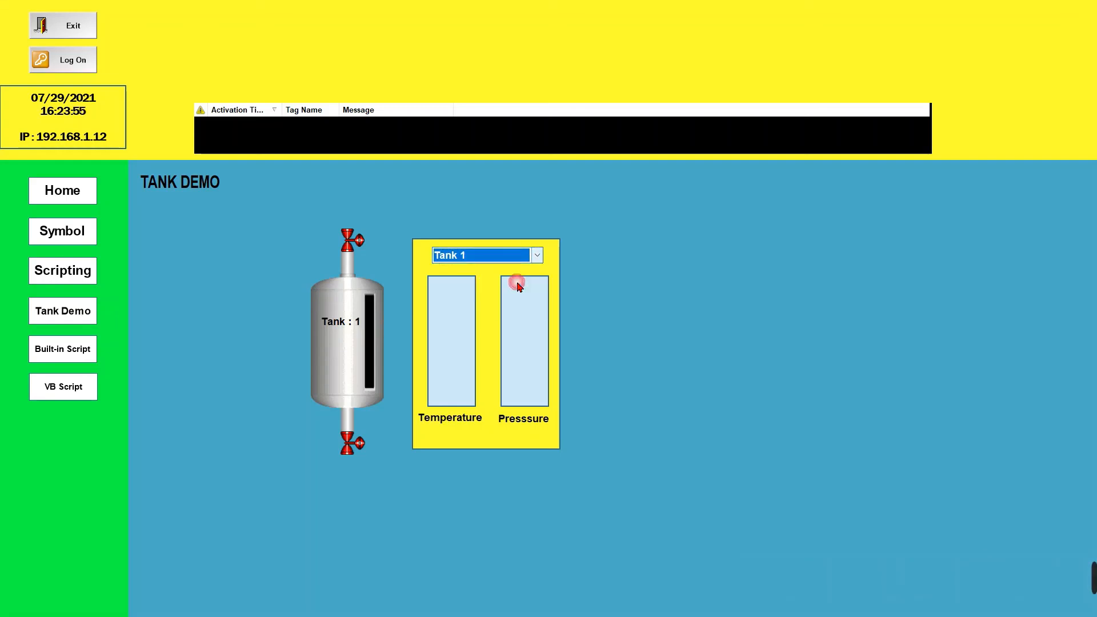